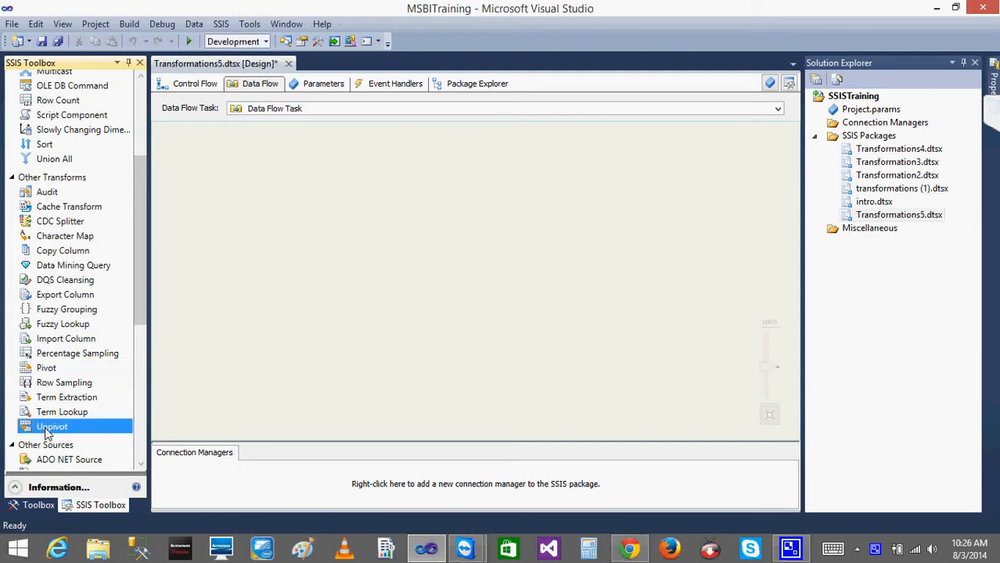
Step: Switch to Paint and handwrite the underlined column headings C id, Year, Qtr and Amount across the canvas
{"action": "left_click", "coordinate": [936, 8]}
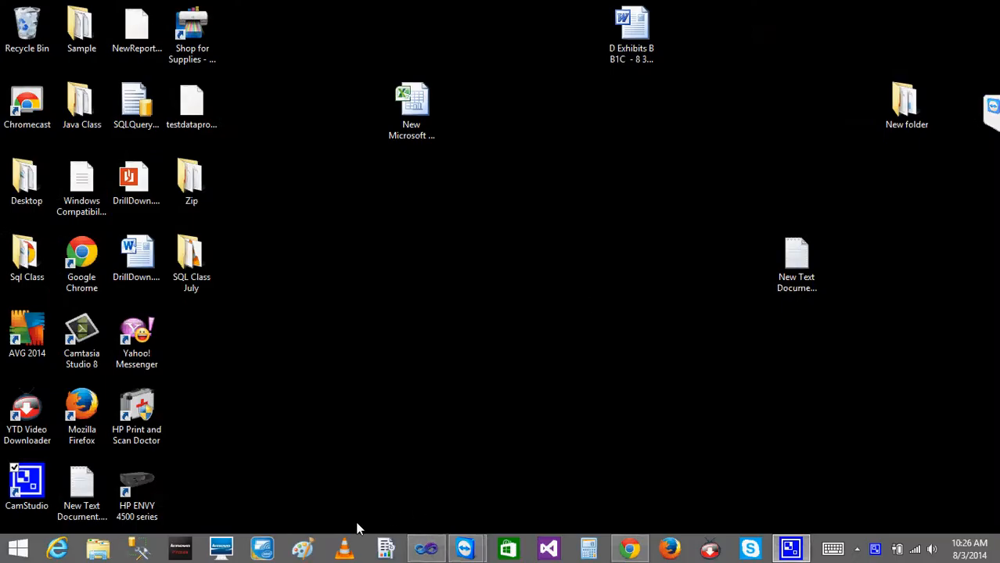
{"action": "left_click", "coordinate": [310, 553]}
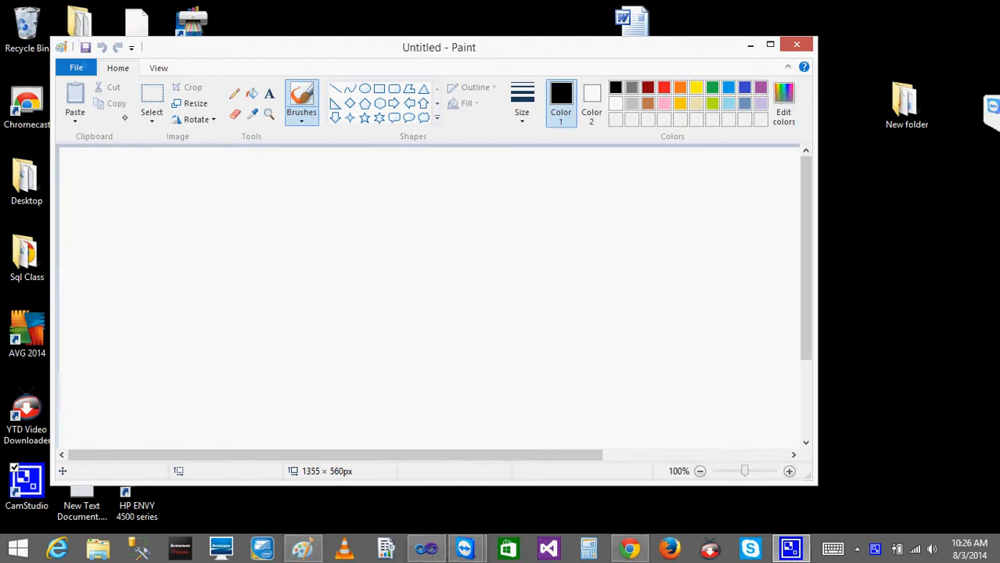
{"action": "mouse_move", "coordinate": [112, 182]}
{"action": "left_mouse_down"}
{"action": "mouse_move", "coordinate": [98, 186]}
{"action": "mouse_move", "coordinate": [107, 194]}
{"action": "left_mouse_up"}
{"action": "left_click", "coordinate": [119, 184]}
{"action": "left_click_drag", "start_coordinate": [130, 179], "coordinate": [125, 202]}
{"action": "mouse_move", "coordinate": [156, 163]}
{"action": "left_mouse_down"}
{"action": "mouse_move", "coordinate": [136, 197]}
{"action": "mouse_move", "coordinate": [158, 201]}
{"action": "left_mouse_up"}
{"action": "left_click_drag", "start_coordinate": [207, 179], "coordinate": [222, 183]}
{"action": "mouse_move", "coordinate": [229, 179]}
{"action": "left_mouse_down"}
{"action": "mouse_move", "coordinate": [212, 208]}
{"action": "mouse_move", "coordinate": [231, 184]}
{"action": "mouse_move", "coordinate": [256, 186]}
{"action": "mouse_move", "coordinate": [258, 198]}
{"action": "mouse_move", "coordinate": [344, 178]}
{"action": "mouse_move", "coordinate": [443, 181]}
{"action": "mouse_move", "coordinate": [462, 171]}
{"action": "left_mouse_up"}
{"action": "left_click_drag", "start_coordinate": [90, 221], "coordinate": [131, 219]}
{"action": "left_click_drag", "start_coordinate": [211, 210], "coordinate": [240, 206]}
{"action": "left_click_drag", "start_coordinate": [290, 200], "coordinate": [323, 199]}
{"action": "left_click_drag", "start_coordinate": [398, 192], "coordinate": [459, 188]}
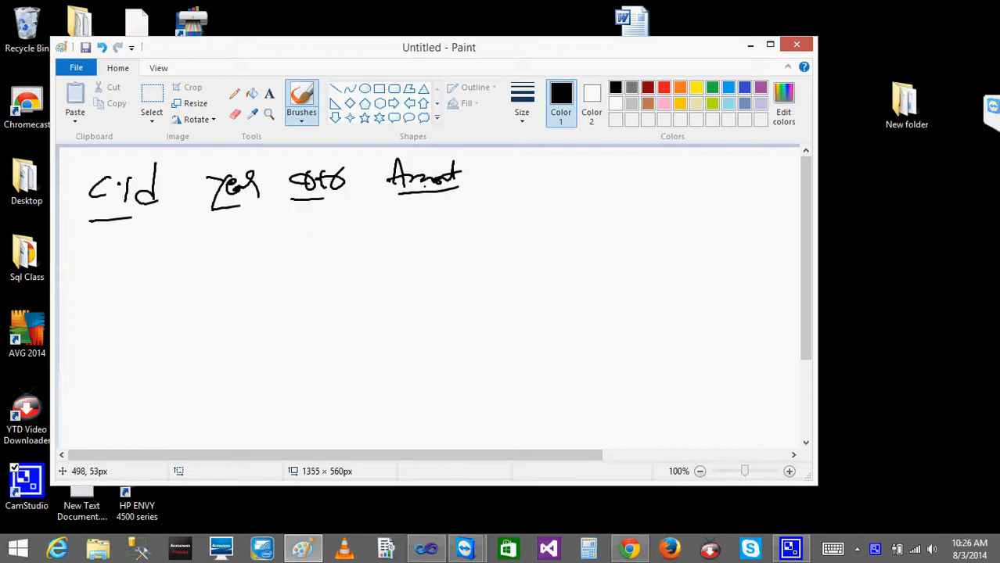
Step: Handwrite three rows for id 101 and year 2010, with quarters 1, 2, 3 and amounts 20, 15, 18
{"action": "mouse_move", "coordinate": [107, 231]}
{"action": "left_mouse_down"}
{"action": "mouse_move", "coordinate": [111, 255]}
{"action": "mouse_move", "coordinate": [122, 242]}
{"action": "mouse_move", "coordinate": [148, 264]}
{"action": "left_mouse_up"}
{"action": "mouse_move", "coordinate": [118, 279]}
{"action": "left_mouse_down"}
{"action": "mouse_move", "coordinate": [119, 294]}
{"action": "mouse_move", "coordinate": [133, 279]}
{"action": "left_mouse_up"}
{"action": "left_click_drag", "start_coordinate": [152, 267], "coordinate": [128, 332]}
{"action": "left_click_drag", "start_coordinate": [142, 313], "coordinate": [157, 327]}
{"action": "left_click_drag", "start_coordinate": [202, 233], "coordinate": [215, 251]}
{"action": "left_click_drag", "start_coordinate": [224, 240], "coordinate": [234, 248]}
{"action": "left_click_drag", "start_coordinate": [245, 237], "coordinate": [247, 241]}
{"action": "left_click_drag", "start_coordinate": [225, 254], "coordinate": [232, 277]}
{"action": "left_click_drag", "start_coordinate": [239, 263], "coordinate": [249, 275]}
{"action": "mouse_move", "coordinate": [259, 264]}
{"action": "left_mouse_down"}
{"action": "mouse_move", "coordinate": [232, 314]}
{"action": "mouse_move", "coordinate": [266, 309]}
{"action": "left_mouse_up"}
{"action": "left_click_drag", "start_coordinate": [310, 211], "coordinate": [312, 227]}
{"action": "mouse_move", "coordinate": [308, 254]}
{"action": "left_mouse_down"}
{"action": "mouse_move", "coordinate": [329, 263]}
{"action": "mouse_move", "coordinate": [322, 307]}
{"action": "left_mouse_up"}
{"action": "left_click_drag", "start_coordinate": [379, 205], "coordinate": [389, 226]}
{"action": "left_click_drag", "start_coordinate": [413, 205], "coordinate": [412, 206]}
{"action": "left_click_drag", "start_coordinate": [393, 244], "coordinate": [395, 254]}
{"action": "mouse_move", "coordinate": [409, 234]}
{"action": "left_mouse_down"}
{"action": "mouse_move", "coordinate": [407, 254]}
{"action": "mouse_move", "coordinate": [423, 230]}
{"action": "left_mouse_up"}
{"action": "mouse_move", "coordinate": [401, 276]}
{"action": "left_mouse_down"}
{"action": "mouse_move", "coordinate": [401, 294]}
{"action": "mouse_move", "coordinate": [429, 266]}
{"action": "left_mouse_up"}
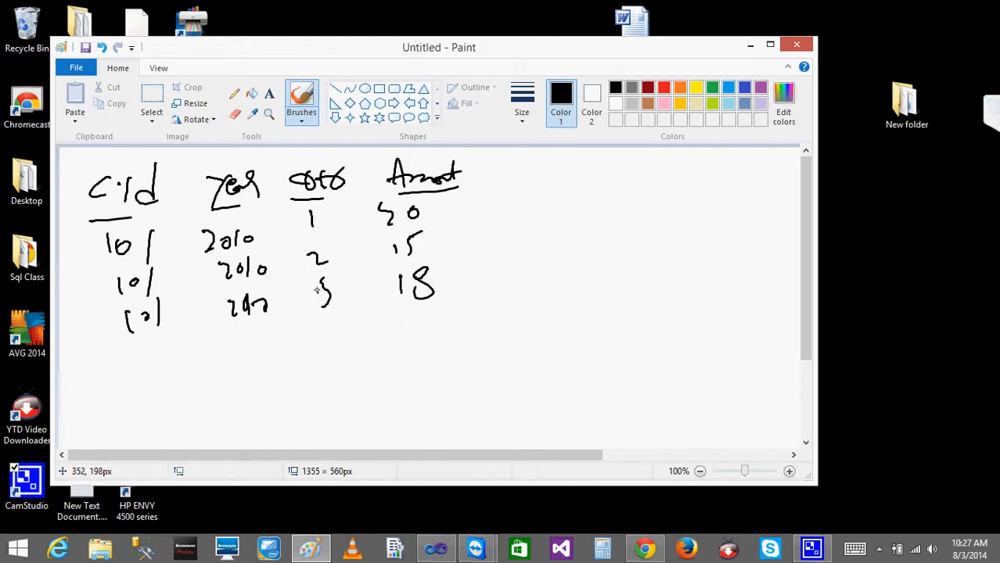
{"action": "left_click_drag", "start_coordinate": [325, 288], "coordinate": [317, 306]}
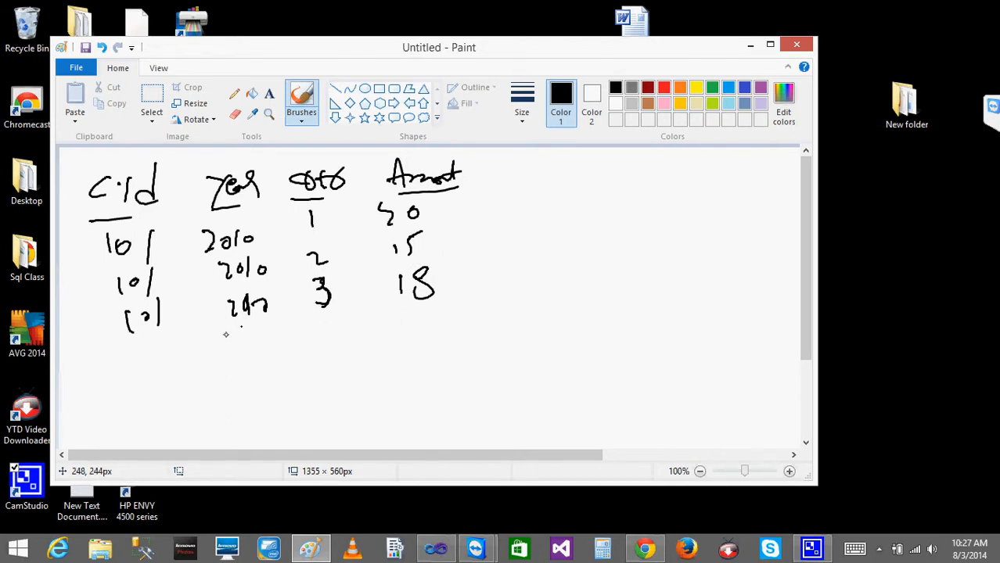
Step: Handwrite two rows for id 102 and year 2010, with quarters 1 and 2 and amounts 15 and 16
{"action": "mouse_move", "coordinate": [127, 352]}
{"action": "left_mouse_down"}
{"action": "mouse_move", "coordinate": [127, 374]}
{"action": "mouse_move", "coordinate": [161, 364]}
{"action": "mouse_move", "coordinate": [163, 374]}
{"action": "mouse_move", "coordinate": [136, 405]}
{"action": "left_mouse_up"}
{"action": "left_click_drag", "start_coordinate": [145, 393], "coordinate": [168, 408]}
{"action": "left_click_drag", "start_coordinate": [224, 352], "coordinate": [235, 364]}
{"action": "left_click_drag", "start_coordinate": [242, 351], "coordinate": [252, 366]}
{"action": "mouse_move", "coordinate": [268, 348]}
{"action": "left_mouse_down"}
{"action": "mouse_move", "coordinate": [262, 356]}
{"action": "mouse_move", "coordinate": [269, 349]}
{"action": "left_mouse_up"}
{"action": "mouse_move", "coordinate": [237, 391]}
{"action": "left_mouse_down"}
{"action": "mouse_move", "coordinate": [251, 404]}
{"action": "mouse_move", "coordinate": [271, 387]}
{"action": "mouse_move", "coordinate": [279, 401]}
{"action": "left_mouse_up"}
{"action": "left_click_drag", "start_coordinate": [296, 382], "coordinate": [295, 383]}
{"action": "mouse_move", "coordinate": [331, 341]}
{"action": "left_mouse_down"}
{"action": "mouse_move", "coordinate": [331, 365]}
{"action": "mouse_move", "coordinate": [363, 398]}
{"action": "left_mouse_up"}
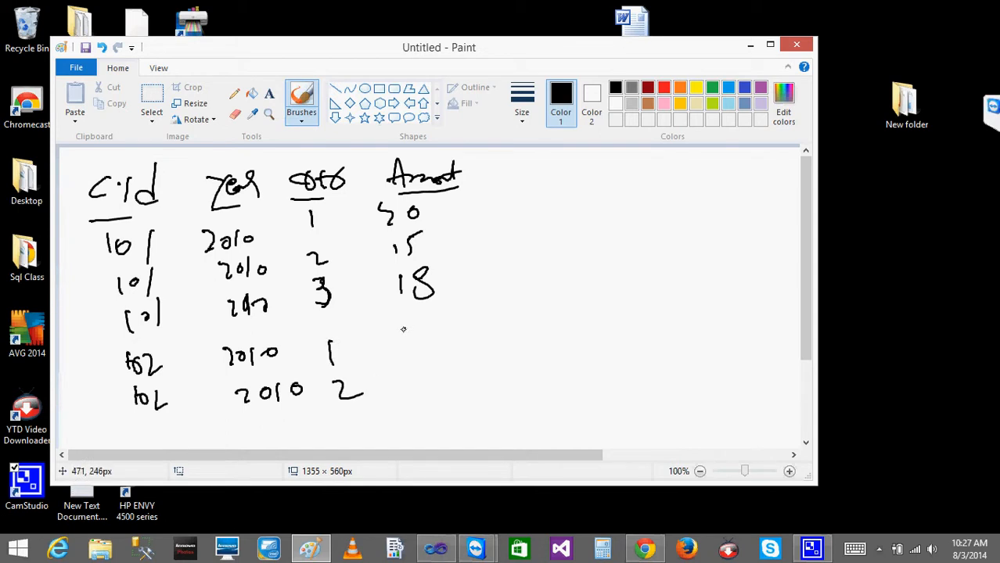
{"action": "left_click_drag", "start_coordinate": [403, 332], "coordinate": [403, 357]}
{"action": "left_click_drag", "start_coordinate": [417, 331], "coordinate": [416, 359]}
{"action": "left_click_drag", "start_coordinate": [420, 335], "coordinate": [445, 328]}
{"action": "mouse_move", "coordinate": [413, 373]}
{"action": "left_mouse_down"}
{"action": "mouse_move", "coordinate": [414, 400]}
{"action": "mouse_move", "coordinate": [444, 390]}
{"action": "left_mouse_up"}
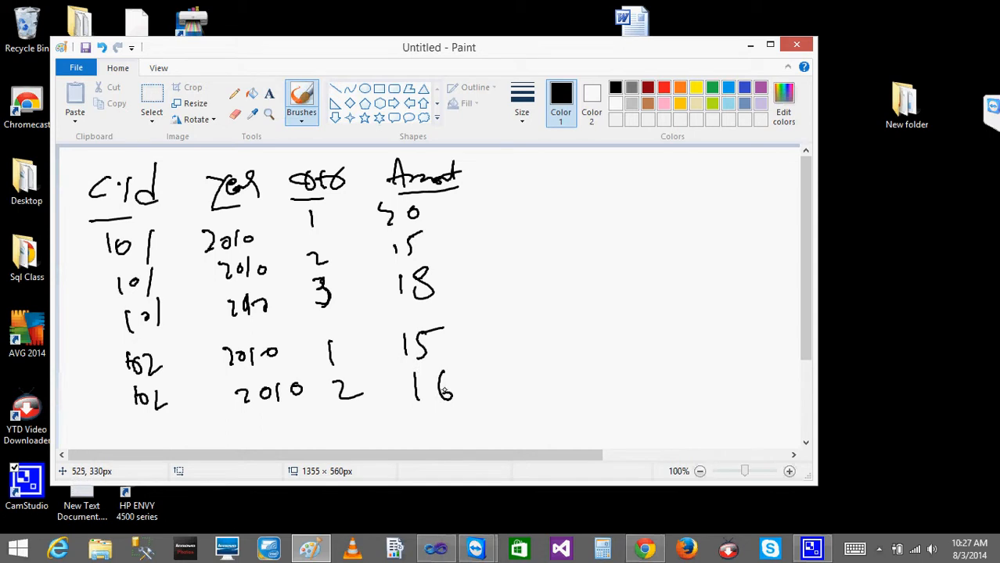
Step: Draw a vertical divider beside the table and handwrite the pivoted headings C id, Year, three Qtr columns and Amnt
{"action": "left_click_drag", "start_coordinate": [481, 164], "coordinate": [485, 468]}
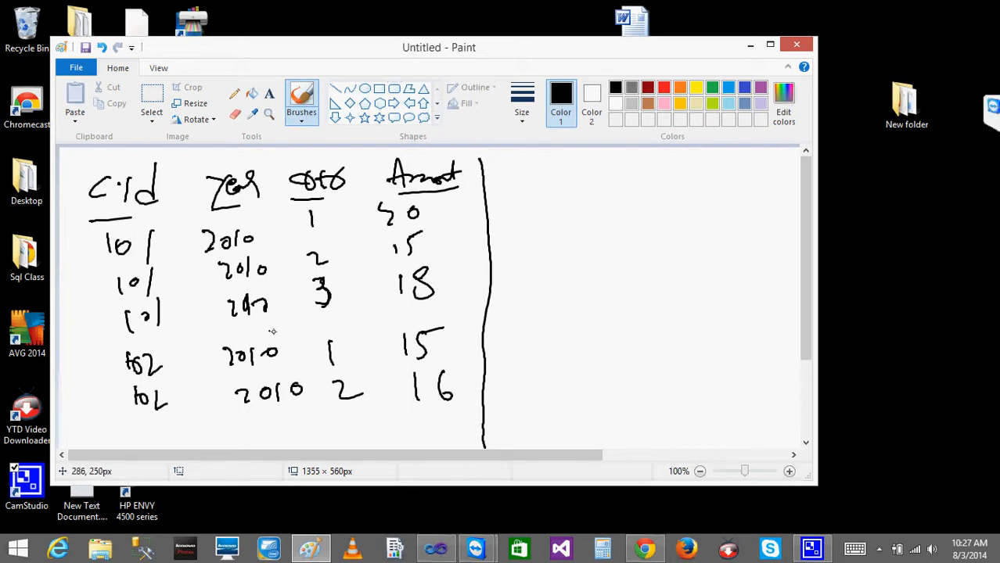
{"action": "mouse_move", "coordinate": [504, 177]}
{"action": "left_mouse_down"}
{"action": "mouse_move", "coordinate": [498, 192]}
{"action": "mouse_move", "coordinate": [565, 188]}
{"action": "mouse_move", "coordinate": [557, 202]}
{"action": "mouse_move", "coordinate": [583, 181]}
{"action": "mouse_move", "coordinate": [624, 172]}
{"action": "mouse_move", "coordinate": [651, 188]}
{"action": "mouse_move", "coordinate": [756, 178]}
{"action": "mouse_move", "coordinate": [786, 191]}
{"action": "mouse_move", "coordinate": [794, 181]}
{"action": "left_mouse_up"}
{"action": "left_click", "coordinate": [516, 175]}
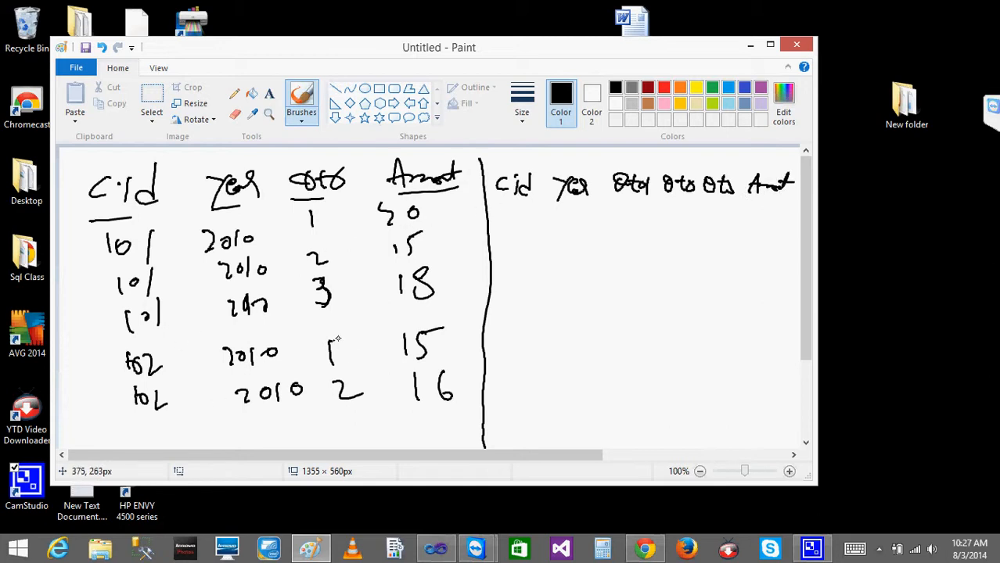
Step: Fill in the pivoted 101 row with 20, 15 and 18, labelling the quarter headings Q1 to Q3 and scratching out the amount heading
{"action": "left_click_drag", "start_coordinate": [503, 216], "coordinate": [649, 218]}
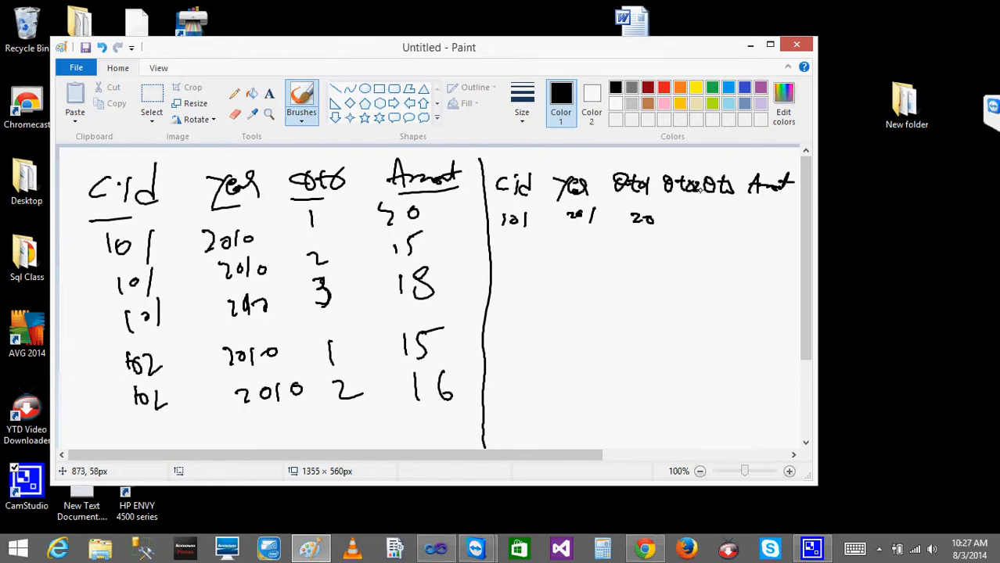
{"action": "left_click_drag", "start_coordinate": [734, 180], "coordinate": [734, 196]}
{"action": "mouse_move", "coordinate": [634, 161]}
{"action": "left_mouse_down"}
{"action": "mouse_move", "coordinate": [624, 166]}
{"action": "mouse_move", "coordinate": [734, 168]}
{"action": "mouse_move", "coordinate": [727, 177]}
{"action": "left_mouse_up"}
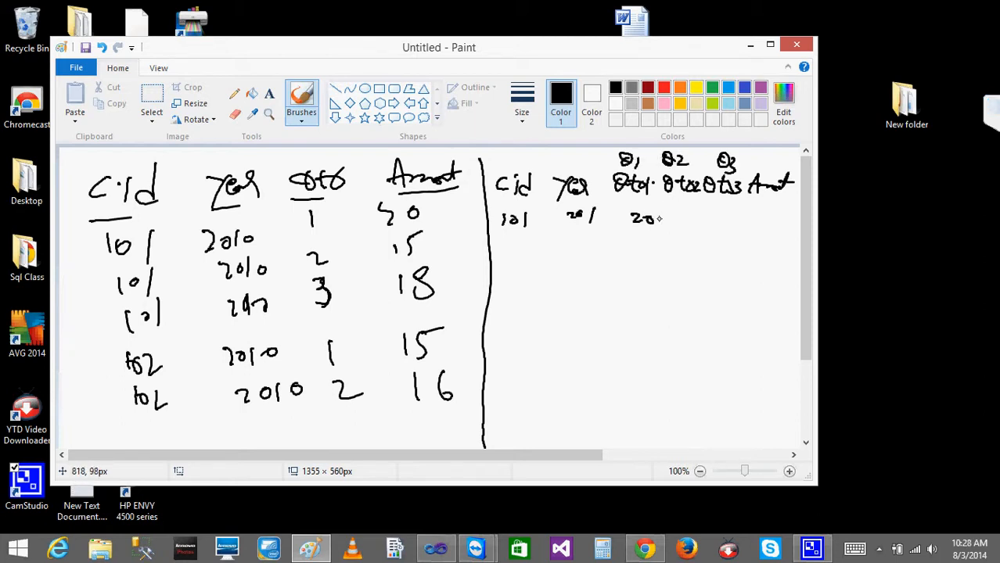
{"action": "mouse_move", "coordinate": [691, 211]}
{"action": "left_mouse_down"}
{"action": "mouse_move", "coordinate": [686, 223]}
{"action": "mouse_move", "coordinate": [703, 209]}
{"action": "mouse_move", "coordinate": [729, 224]}
{"action": "left_mouse_up"}
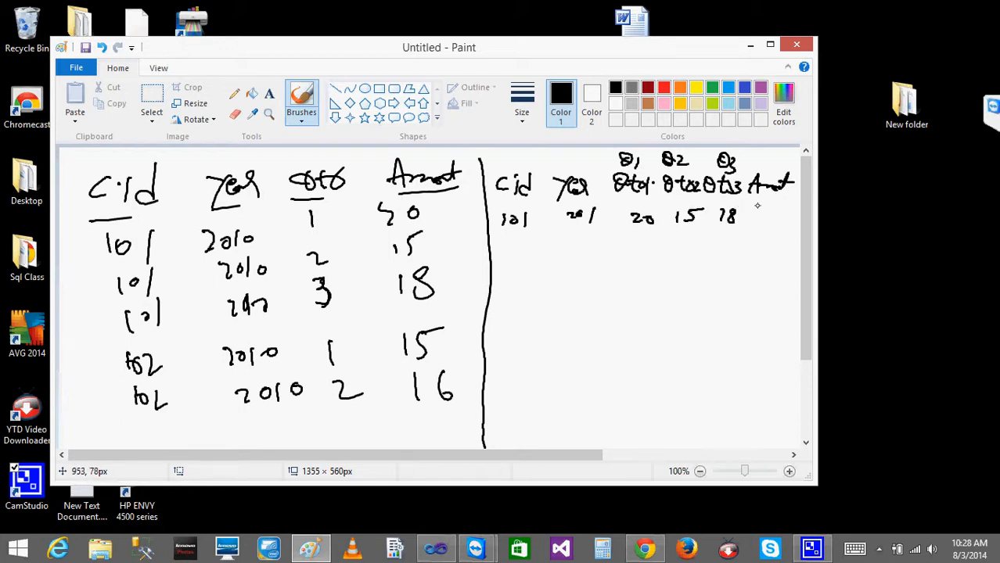
{"action": "mouse_move", "coordinate": [778, 184]}
{"action": "left_mouse_down"}
{"action": "mouse_move", "coordinate": [756, 191]}
{"action": "mouse_move", "coordinate": [781, 195]}
{"action": "mouse_move", "coordinate": [766, 178]}
{"action": "left_mouse_up"}
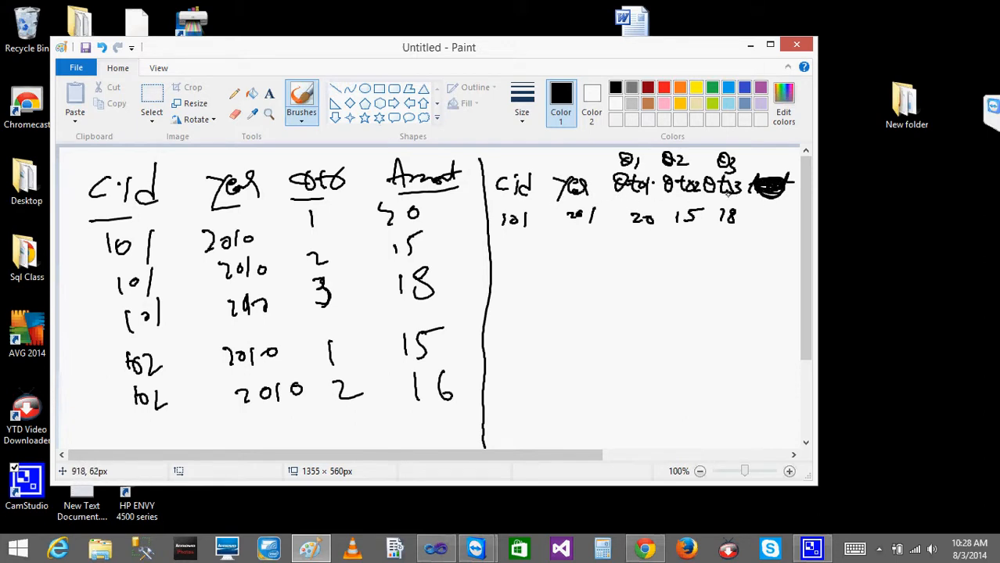
Step: Handwrite the pivoted row 102, 2010, 15, 16, Null and complete the year 2010 in the row above
{"action": "mouse_move", "coordinate": [509, 238]}
{"action": "left_mouse_down"}
{"action": "mouse_move", "coordinate": [507, 252]}
{"action": "mouse_move", "coordinate": [598, 247]}
{"action": "left_mouse_up"}
{"action": "mouse_move", "coordinate": [598, 213]}
{"action": "left_mouse_down"}
{"action": "mouse_move", "coordinate": [602, 222]}
{"action": "mouse_move", "coordinate": [599, 213]}
{"action": "left_mouse_up"}
{"action": "left_click_drag", "start_coordinate": [659, 239], "coordinate": [670, 238]}
{"action": "left_click_drag", "start_coordinate": [681, 235], "coordinate": [684, 249]}
{"action": "mouse_move", "coordinate": [695, 238]}
{"action": "left_mouse_down"}
{"action": "mouse_move", "coordinate": [698, 247]}
{"action": "mouse_move", "coordinate": [758, 242]}
{"action": "left_mouse_up"}
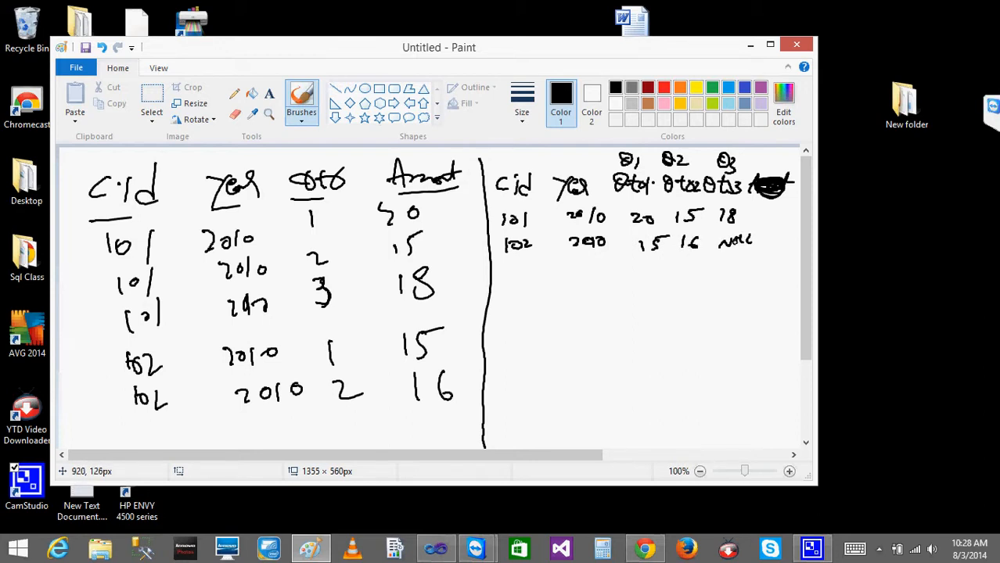
Step: Circle the source quarter values 1 to 3, then box the pivoted quarter headings and outline the whole pivoted table
{"action": "mouse_move", "coordinate": [305, 210]}
{"action": "left_mouse_down"}
{"action": "mouse_move", "coordinate": [288, 218]}
{"action": "mouse_move", "coordinate": [316, 320]}
{"action": "mouse_move", "coordinate": [346, 230]}
{"action": "mouse_move", "coordinate": [291, 207]}
{"action": "left_mouse_up"}
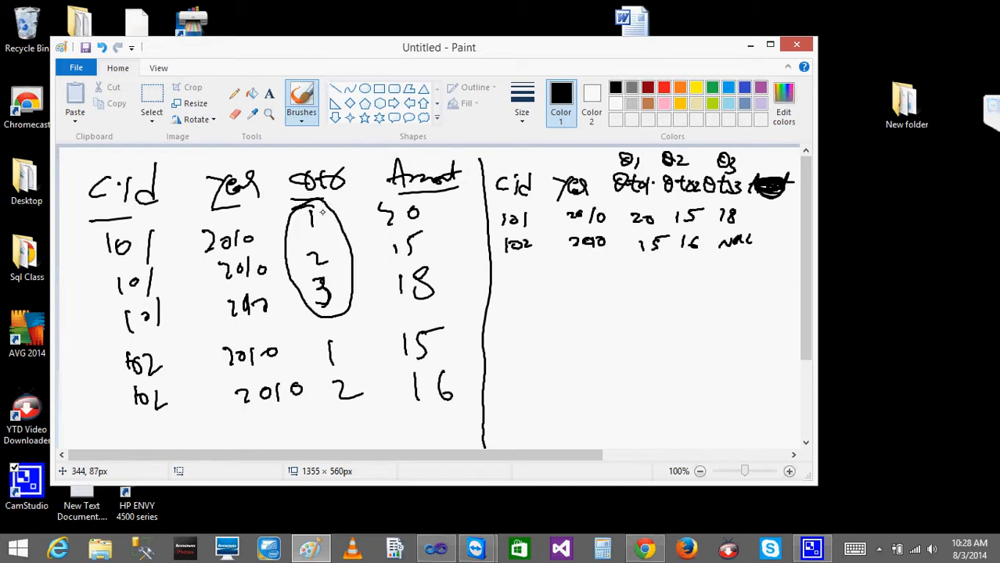
{"action": "mouse_move", "coordinate": [609, 197]}
{"action": "left_mouse_down"}
{"action": "mouse_move", "coordinate": [743, 199]}
{"action": "mouse_move", "coordinate": [696, 176]}
{"action": "mouse_move", "coordinate": [615, 161]}
{"action": "mouse_move", "coordinate": [603, 196]}
{"action": "mouse_move", "coordinate": [616, 205]}
{"action": "left_mouse_up"}
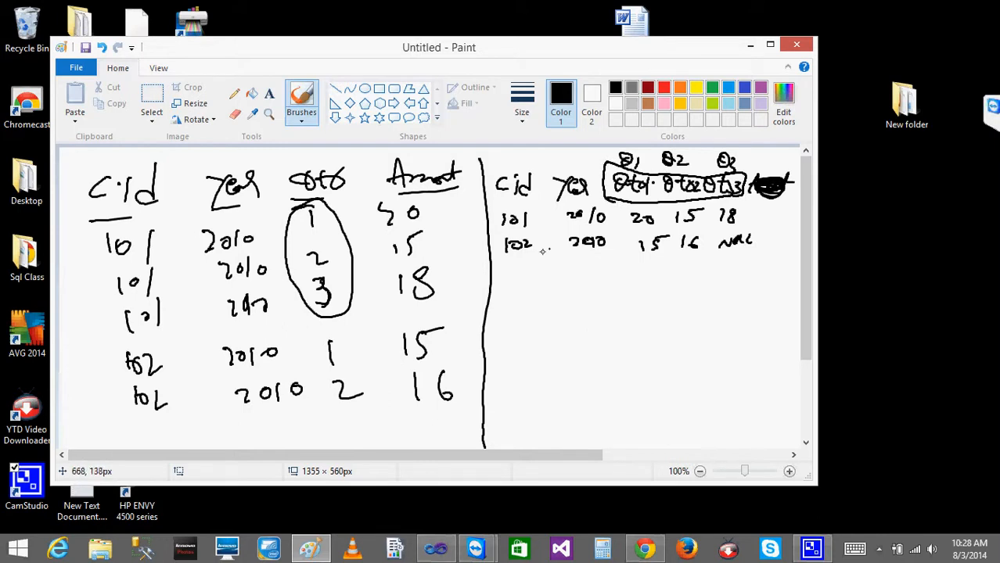
{"action": "mouse_move", "coordinate": [487, 269]}
{"action": "left_mouse_down"}
{"action": "mouse_move", "coordinate": [751, 264]}
{"action": "mouse_move", "coordinate": [783, 171]}
{"action": "mouse_move", "coordinate": [654, 146]}
{"action": "mouse_move", "coordinate": [518, 149]}
{"action": "mouse_move", "coordinate": [483, 223]}
{"action": "mouse_move", "coordinate": [501, 289]}
{"action": "left_mouse_up"}
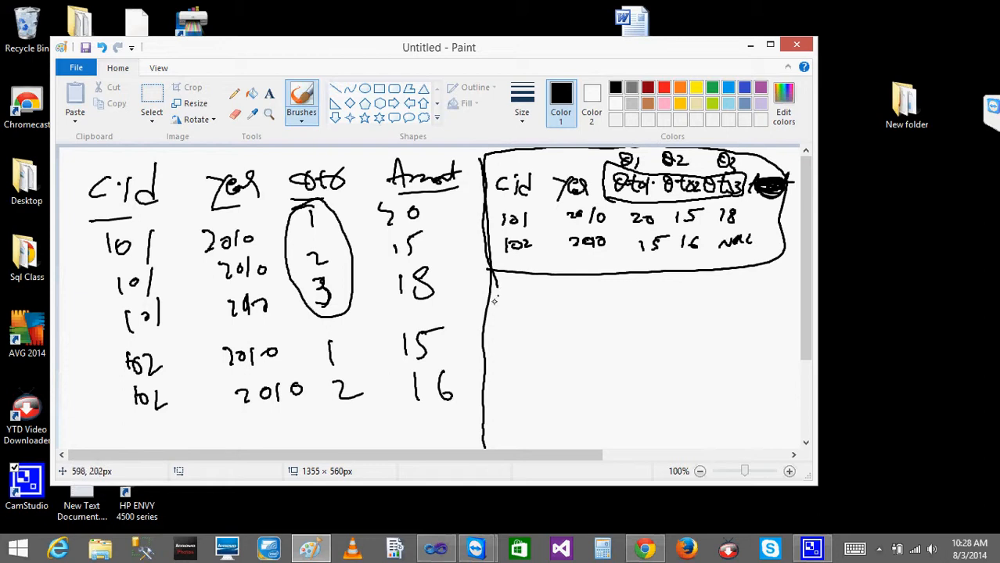
Step: Link the two tables with a double-headed arrow and draw an arrow labelled unpivot back to the source table
{"action": "mouse_move", "coordinate": [305, 200]}
{"action": "left_mouse_down"}
{"action": "mouse_move", "coordinate": [284, 288]}
{"action": "mouse_move", "coordinate": [356, 293]}
{"action": "mouse_move", "coordinate": [345, 223]}
{"action": "left_mouse_up"}
{"action": "mouse_move", "coordinate": [463, 272]}
{"action": "left_mouse_down"}
{"action": "mouse_move", "coordinate": [506, 279]}
{"action": "mouse_move", "coordinate": [471, 280]}
{"action": "left_mouse_up"}
{"action": "mouse_move", "coordinate": [604, 274]}
{"action": "left_mouse_down"}
{"action": "mouse_move", "coordinate": [567, 357]}
{"action": "mouse_move", "coordinate": [487, 358]}
{"action": "left_mouse_up"}
{"action": "mouse_move", "coordinate": [507, 338]}
{"action": "left_mouse_down"}
{"action": "mouse_move", "coordinate": [533, 367]}
{"action": "mouse_move", "coordinate": [580, 382]}
{"action": "mouse_move", "coordinate": [644, 345]}
{"action": "left_mouse_up"}
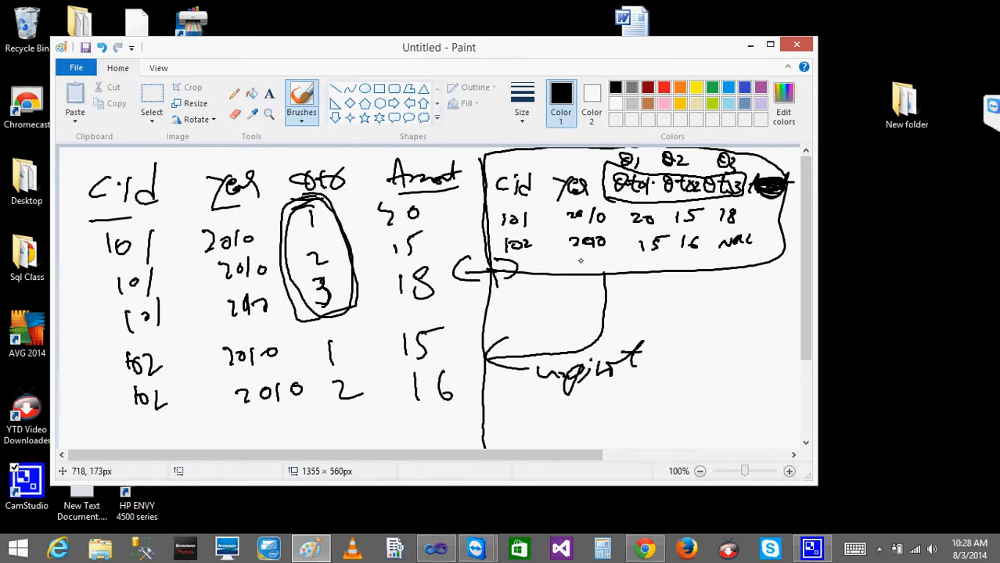
Step: Retrace the unpivot arrow and the outlines around the quarter values and quarter headings to emphasise them
{"action": "mouse_move", "coordinate": [601, 283]}
{"action": "left_mouse_down"}
{"action": "mouse_move", "coordinate": [562, 350]}
{"action": "mouse_move", "coordinate": [513, 368]}
{"action": "left_mouse_up"}
{"action": "left_click_drag", "start_coordinate": [526, 332], "coordinate": [568, 374]}
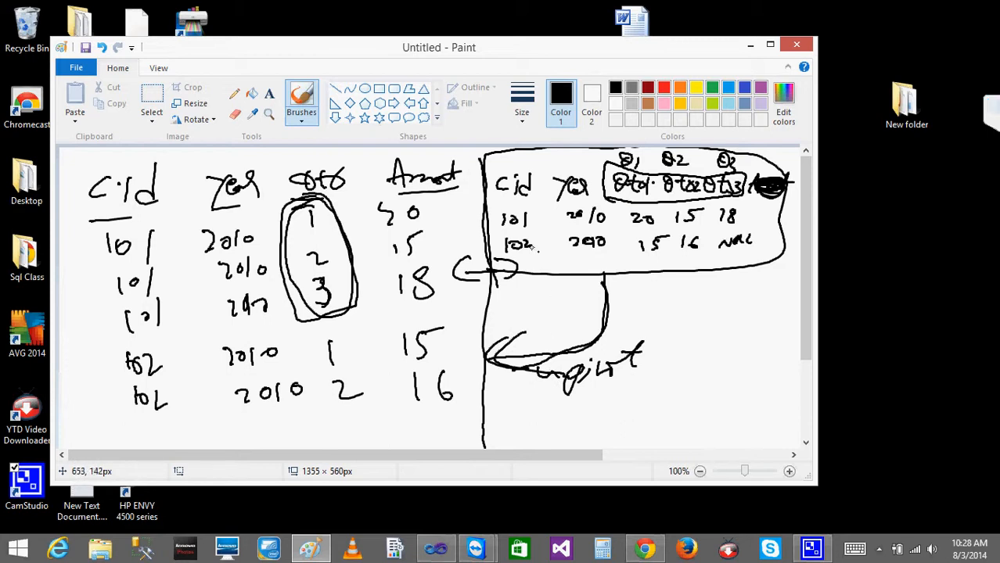
{"action": "left_click_drag", "start_coordinate": [455, 267], "coordinate": [502, 278]}
{"action": "mouse_move", "coordinate": [313, 210]}
{"action": "left_mouse_down"}
{"action": "mouse_move", "coordinate": [287, 239]}
{"action": "mouse_move", "coordinate": [344, 311]}
{"action": "mouse_move", "coordinate": [316, 202]}
{"action": "left_mouse_up"}
{"action": "mouse_move", "coordinate": [612, 170]}
{"action": "left_mouse_down"}
{"action": "mouse_move", "coordinate": [744, 173]}
{"action": "mouse_move", "coordinate": [719, 202]}
{"action": "mouse_move", "coordinate": [614, 188]}
{"action": "mouse_move", "coordinate": [611, 166]}
{"action": "left_mouse_up"}
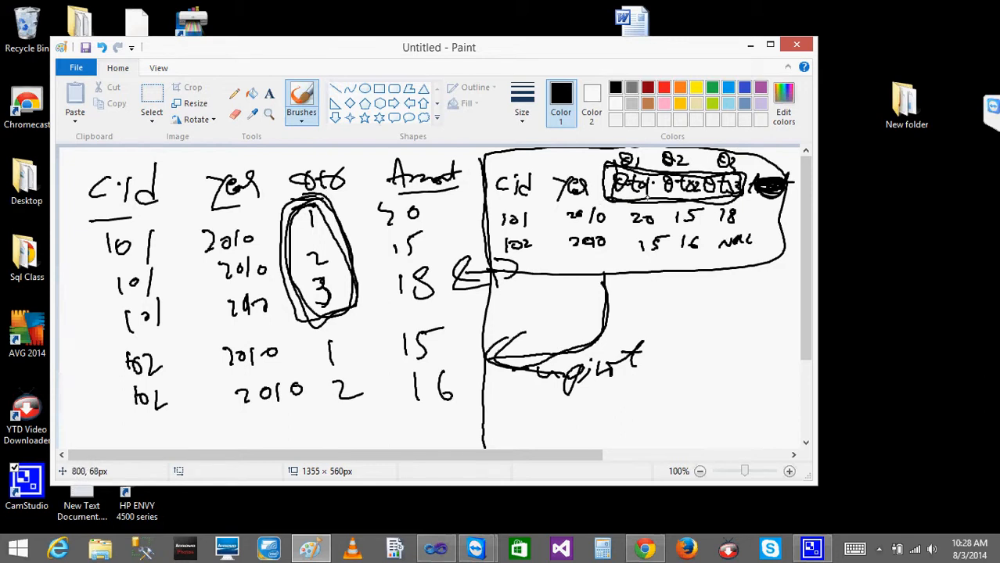
{"action": "mouse_move", "coordinate": [643, 197]}
{"action": "left_mouse_down"}
{"action": "mouse_move", "coordinate": [619, 274]}
{"action": "mouse_move", "coordinate": [486, 372]}
{"action": "left_mouse_up"}
{"action": "mouse_move", "coordinate": [516, 316]}
{"action": "left_mouse_down"}
{"action": "mouse_move", "coordinate": [540, 380]}
{"action": "mouse_move", "coordinate": [559, 381]}
{"action": "left_mouse_up"}
{"action": "left_click_drag", "start_coordinate": [388, 357], "coordinate": [404, 356]}
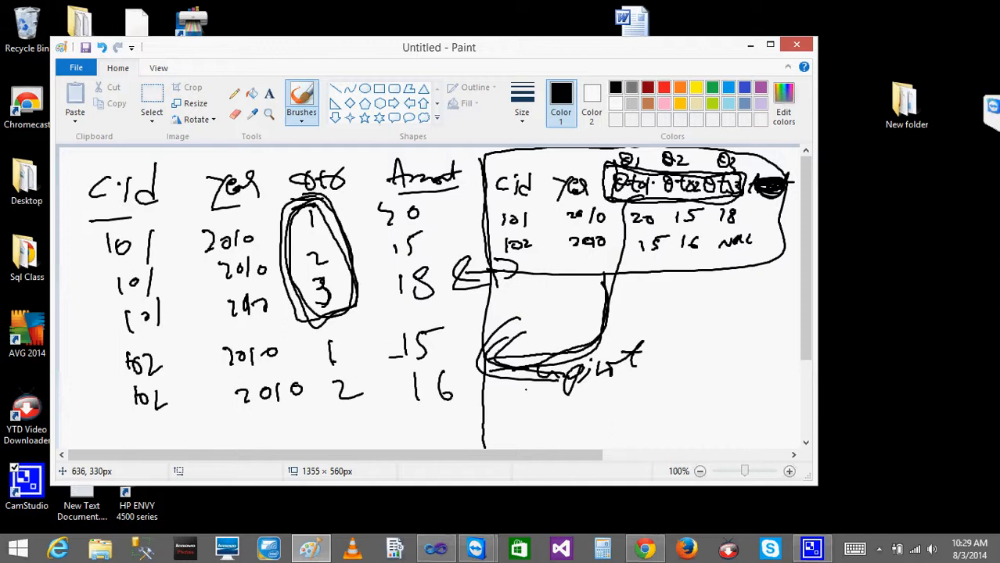
Step: Switch to SQL Server Management Studio and connect to the suggested MSSQLSERVER2012 database engine with Windows Authentication
{"action": "left_click", "coordinate": [750, 45]}
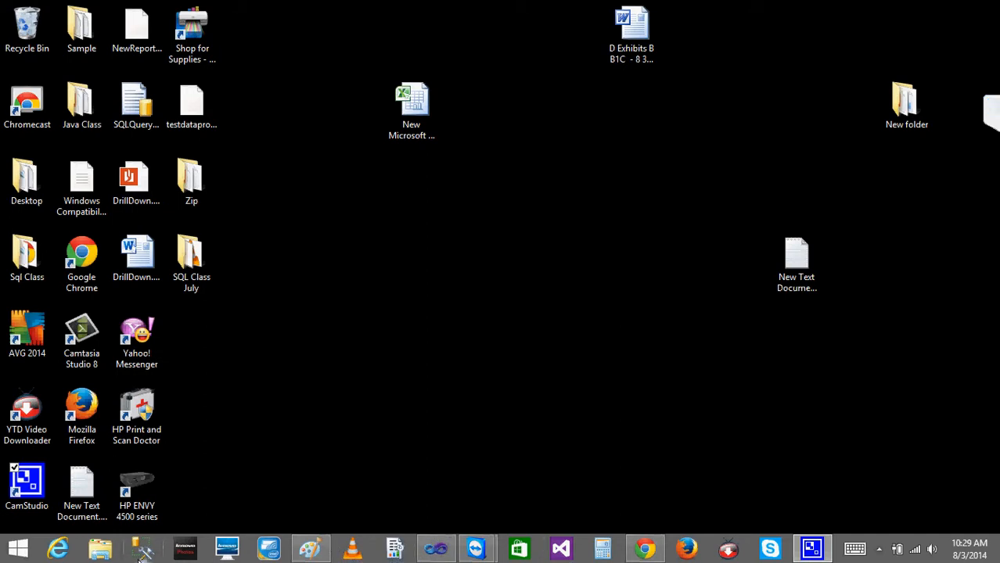
{"action": "left_click", "coordinate": [141, 550]}
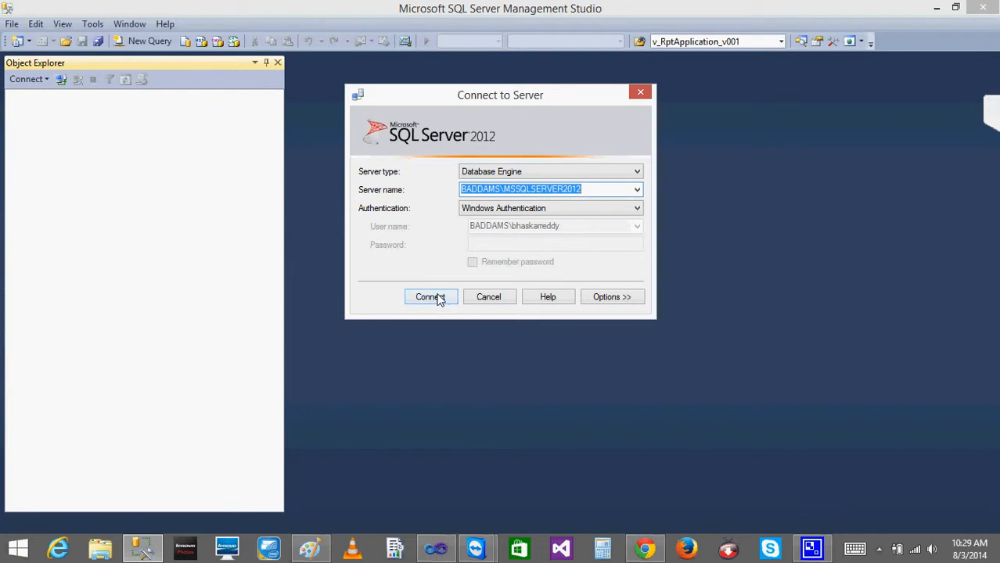
{"action": "left_click", "coordinate": [430, 297]}
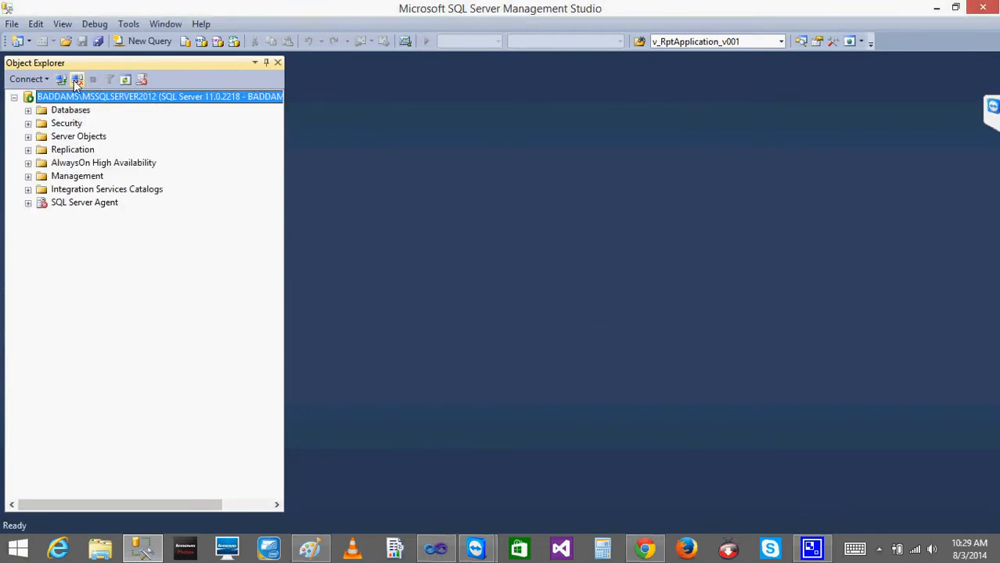
Step: Disconnect the current server and connect to the database engine named "." with Windows Authentication
{"action": "left_click", "coordinate": [77, 79]}
{"action": "left_click", "coordinate": [61, 78]}
{"action": "left_click", "coordinate": [601, 194]}
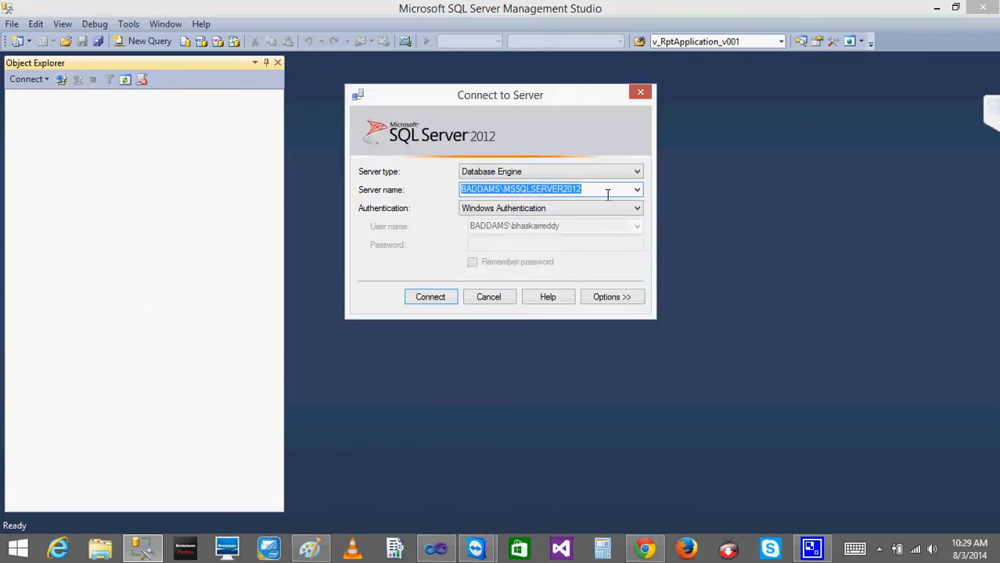
{"action": "key", "text": "BackSpace"}
{"action": "key", "text": "BackSpace"}
{"action": "key", "text": "BackSpace"}
{"action": "key", "text": "BackSpace"}
{"action": "key", "text": "BackSpace"}
{"action": "key", "text": "BackSpace"}
{"action": "key", "text": "BackSpace"}
{"action": "key", "text": "BackSpace"}
{"action": "key", "text": "BackSpace"}
{"action": "key", "text": "BackSpace"}
{"action": "key", "text": "BackSpace"}
{"action": "key", "text": "BackSpace"}
{"action": "key", "text": "BackSpace"}
{"action": "key", "text": "BackSpace"}
{"action": "key", "text": "BackSpace"}
{"action": "key", "text": "BackSpace"}
{"action": "key", "text": "BackSpace"}
{"action": "key", "text": "BackSpace"}
{"action": "key", "text": "BackSpace"}
{"action": "key", "text": "BackSpace"}
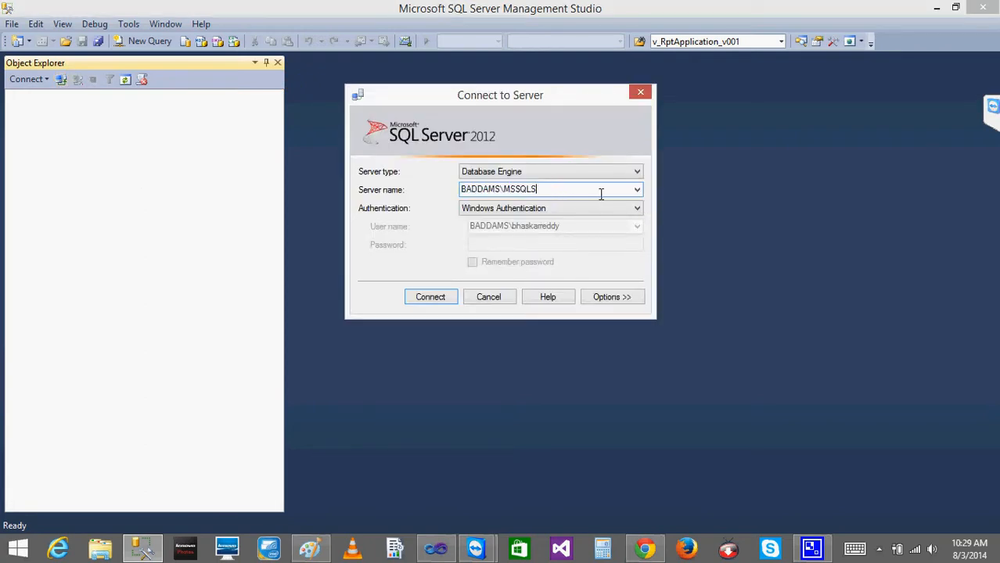
{"action": "type", "text": "."}
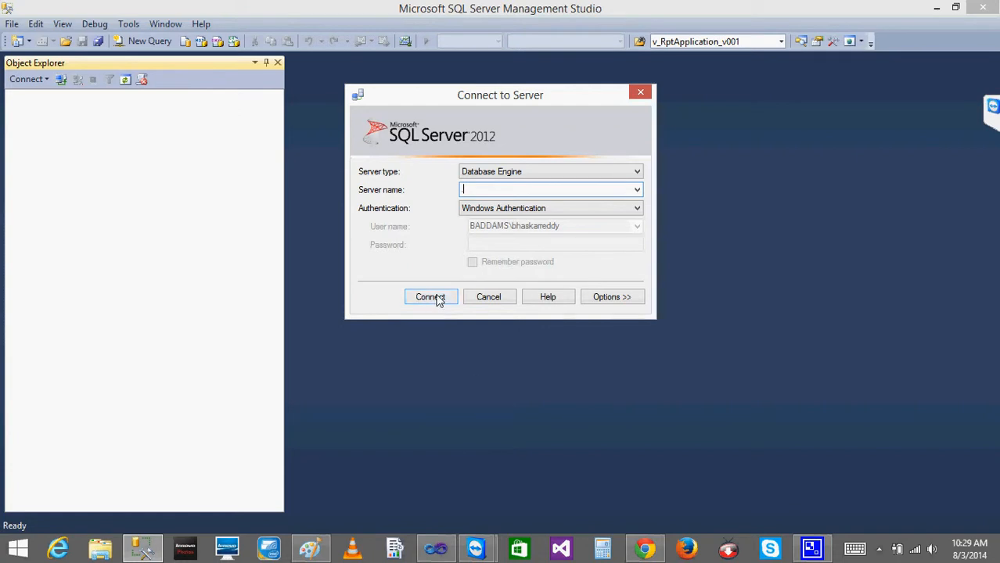
{"action": "left_click", "coordinate": [429, 297]}
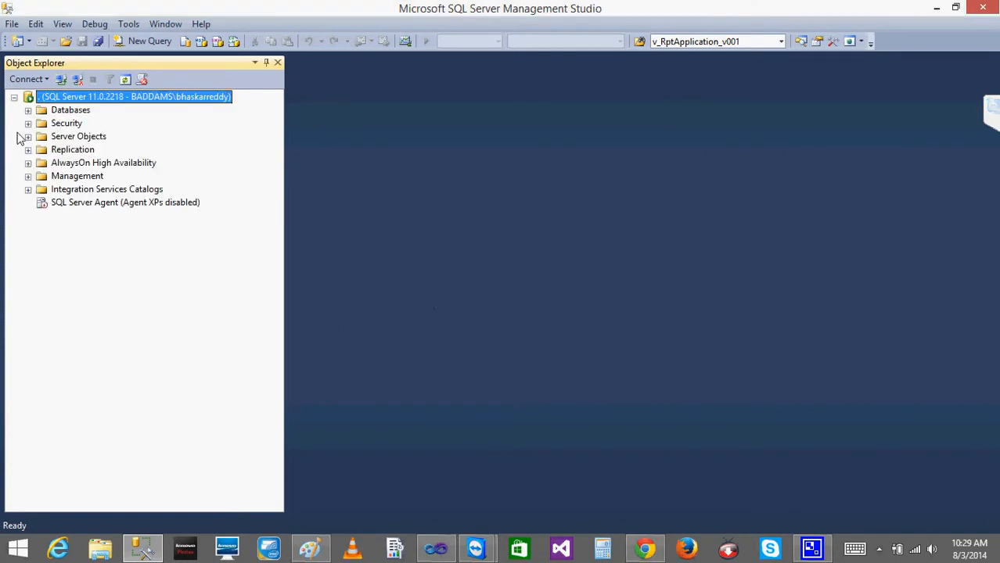
Step: Expand the tables of the Test database and select the top 1000 rows of dbo.Cmpny
{"action": "left_click", "coordinate": [29, 110]}
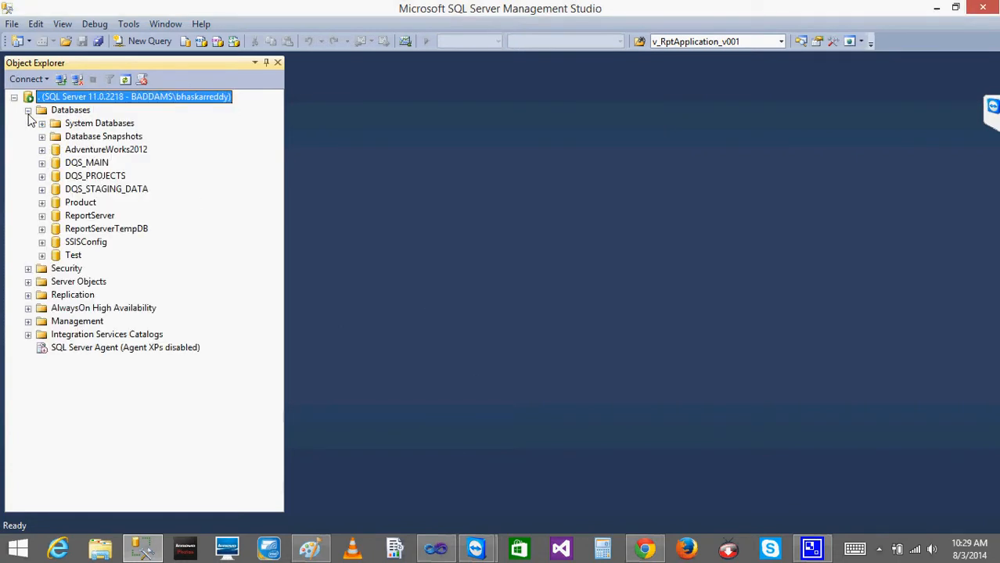
{"action": "left_click", "coordinate": [42, 255]}
{"action": "left_click", "coordinate": [55, 282]}
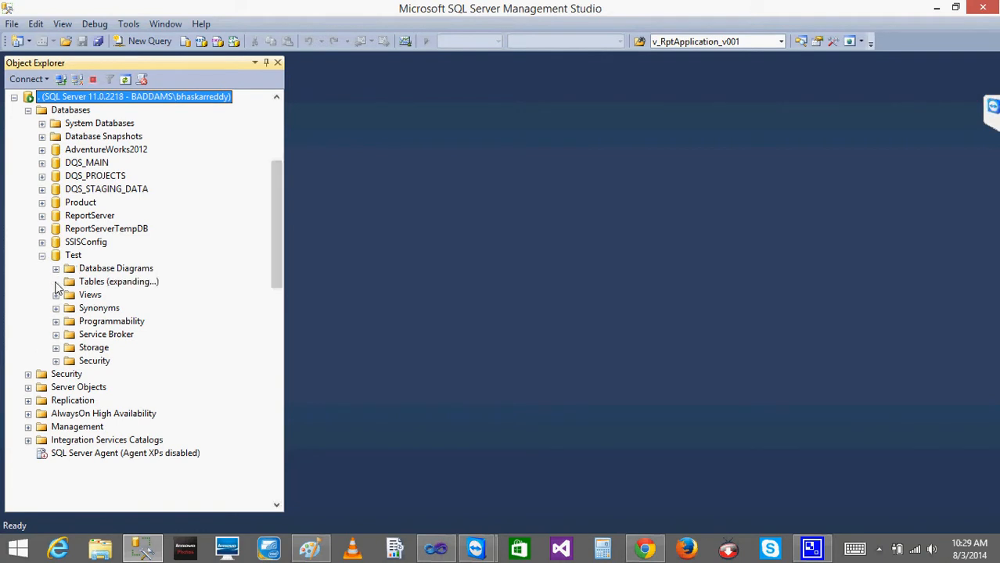
{"action": "right_click", "coordinate": [115, 139]}
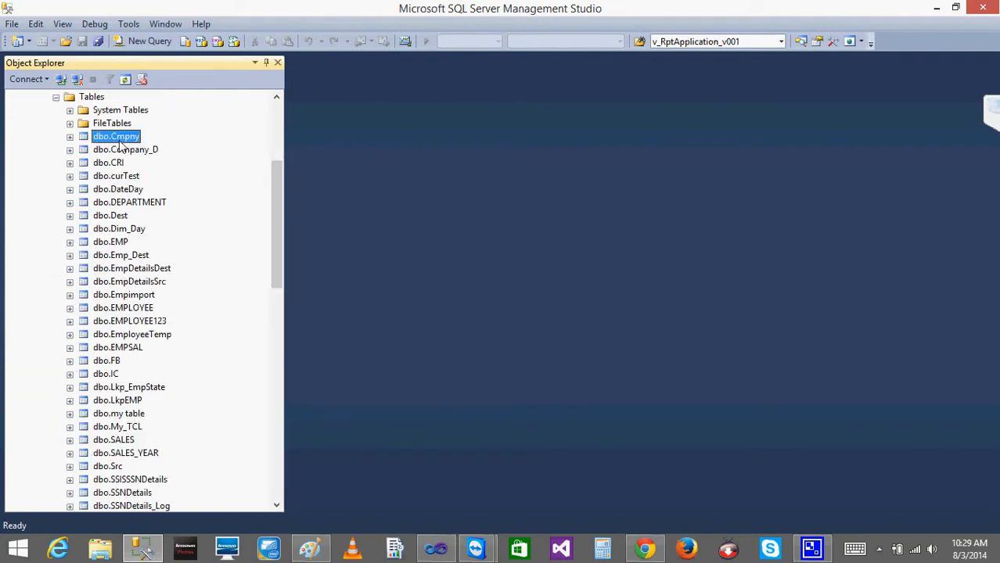
{"action": "left_click", "coordinate": [187, 184]}
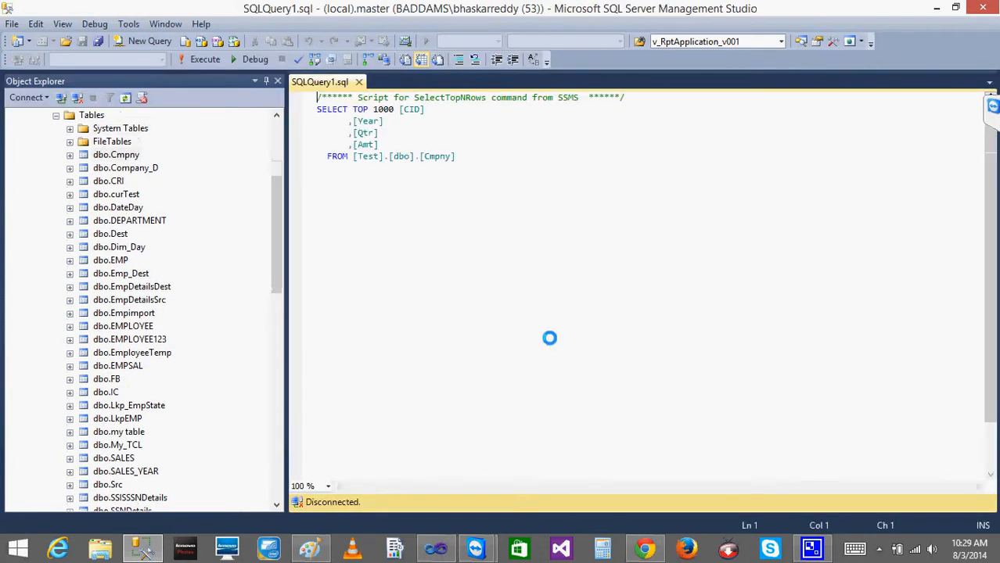
Step: Examine the Year values in the query results and switch back to the pivot sketch in Paint
{"action": "left_click", "coordinate": [356, 384]}
{"action": "left_click", "coordinate": [356, 397]}
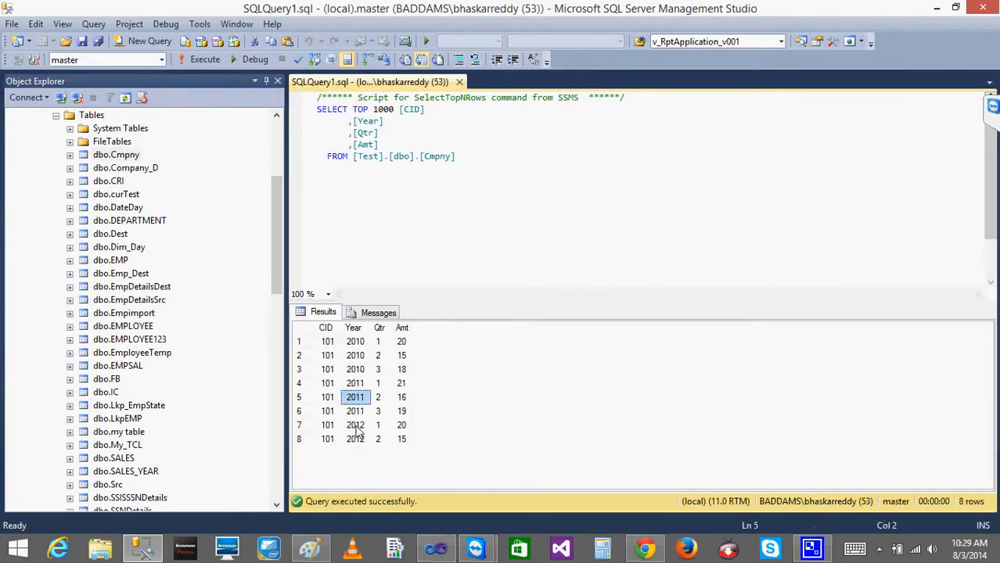
{"action": "left_click", "coordinate": [354, 342]}
{"action": "left_click", "coordinate": [353, 371]}
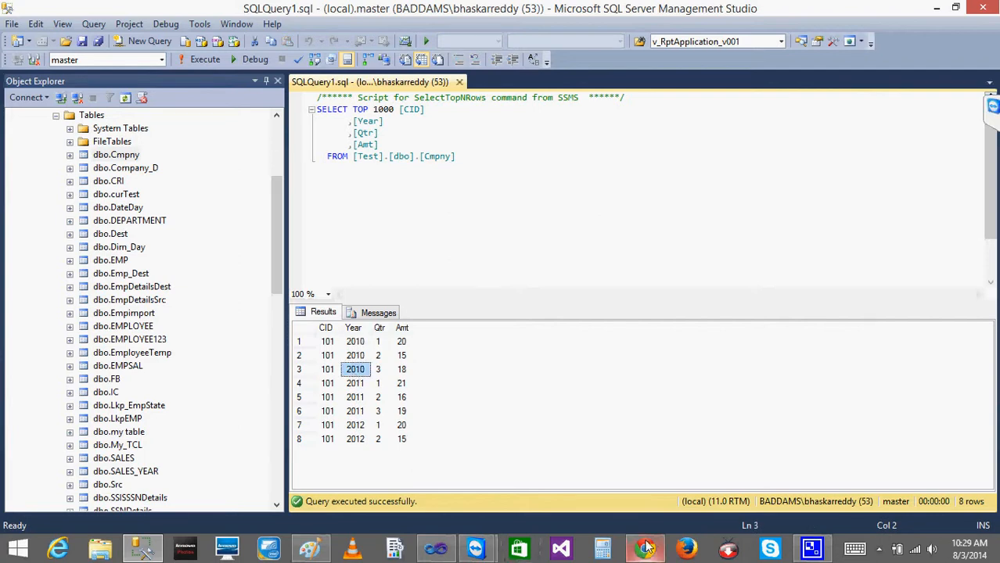
{"action": "left_click", "coordinate": [310, 547]}
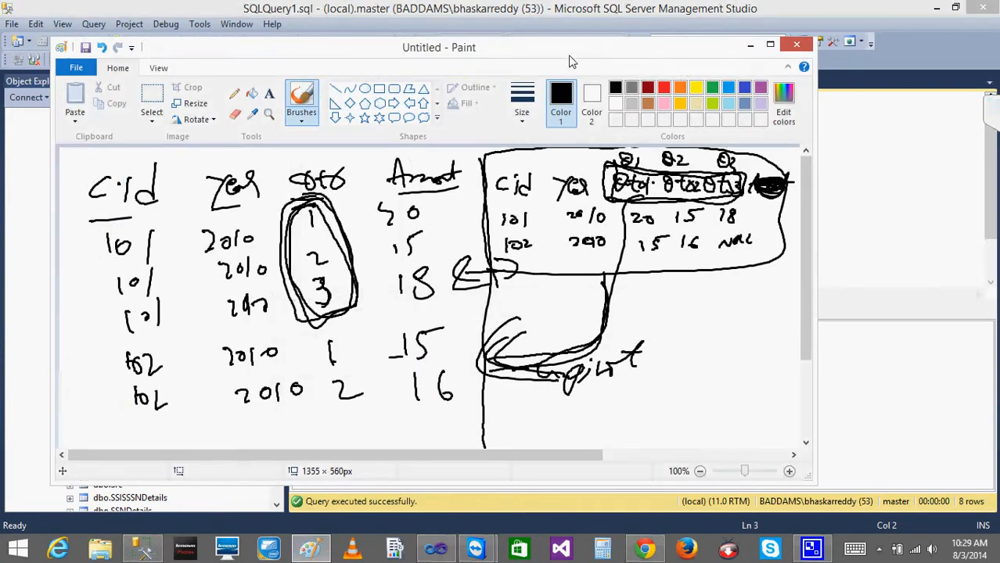
Step: Position the Paint window beside the Cmpny query results in Management Studio, ending with the sketch in front
{"action": "left_click_drag", "start_coordinate": [570, 61], "coordinate": [973, 60]}
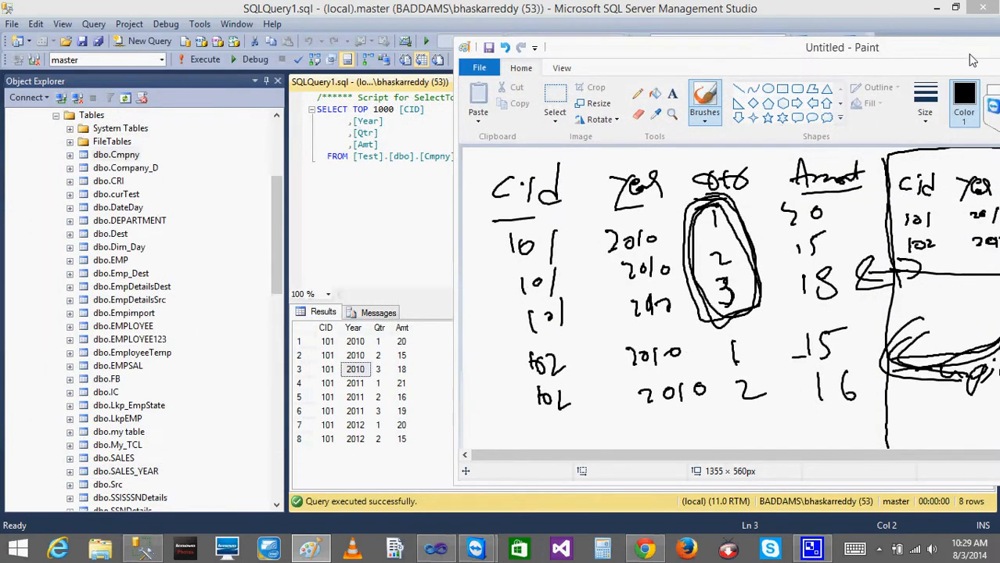
{"action": "left_click_drag", "start_coordinate": [953, 50], "coordinate": [883, 53]}
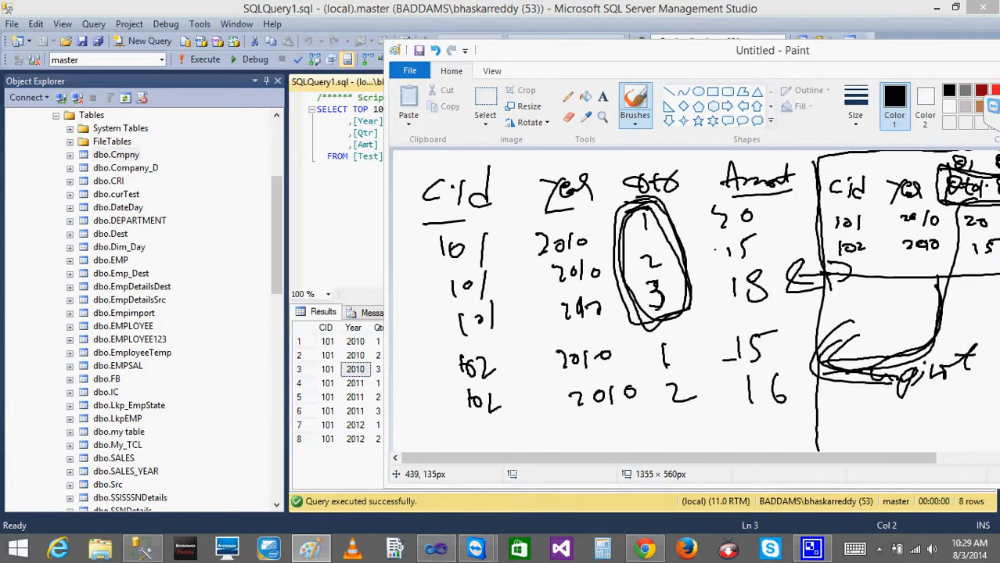
{"action": "left_click", "coordinate": [220, 55]}
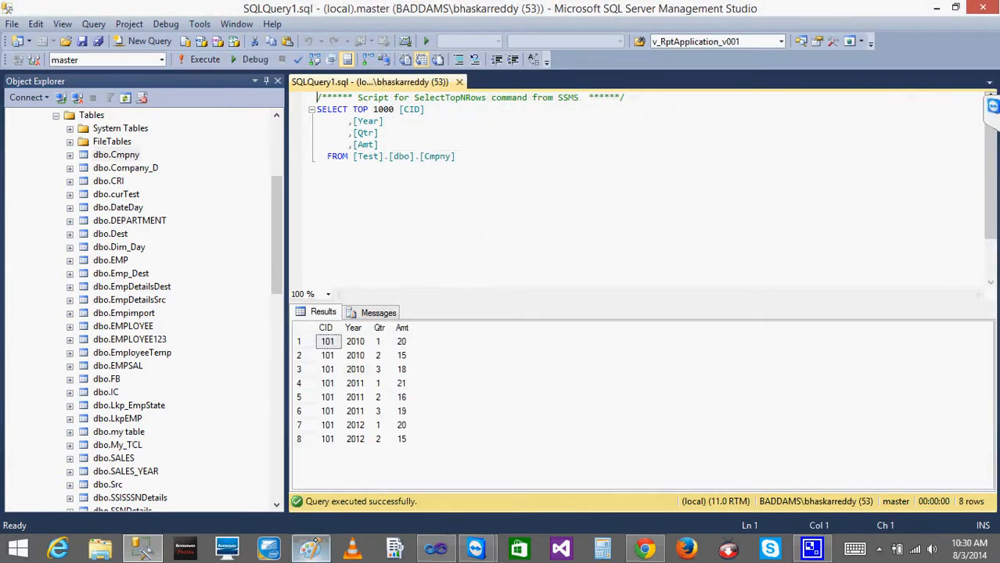
{"action": "left_click", "coordinate": [311, 548]}
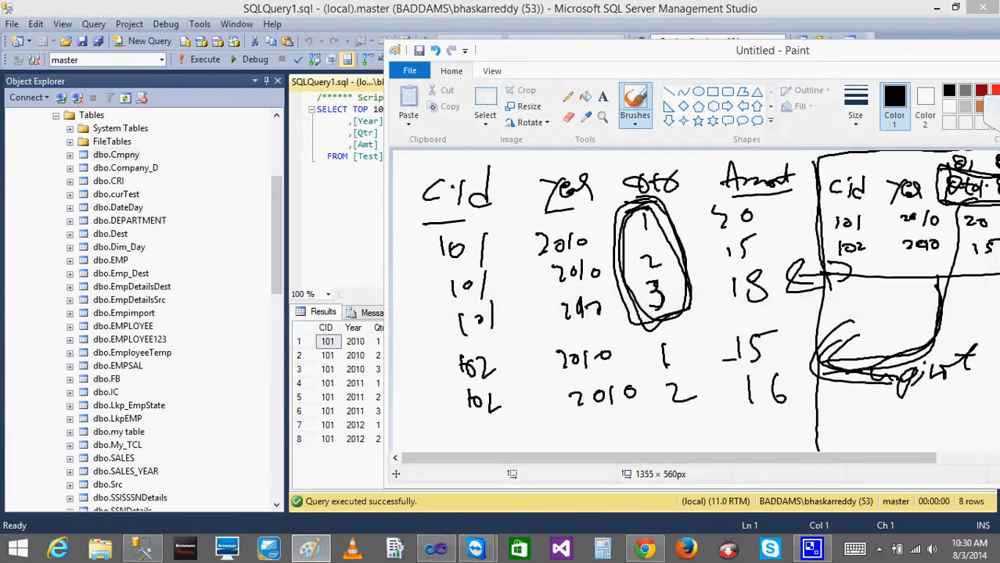
Step: Start a new blank Paint picture without saving the existing pivot sketch
{"action": "left_click", "coordinate": [408, 72]}
{"action": "left_click", "coordinate": [426, 95]}
{"action": "key", "text": "n"}
{"action": "mouse_move", "coordinate": [443, 183]}
{"action": "left_mouse_down"}
{"action": "mouse_move", "coordinate": [443, 199]}
{"action": "mouse_move", "coordinate": [453, 193]}
{"action": "left_mouse_up"}
{"action": "mouse_move", "coordinate": [513, 191]}
{"action": "left_mouse_down"}
{"action": "mouse_move", "coordinate": [537, 202]}
{"action": "mouse_move", "coordinate": [587, 199]}
{"action": "left_mouse_up"}
{"action": "mouse_move", "coordinate": [577, 190]}
{"action": "left_mouse_down"}
{"action": "mouse_move", "coordinate": [616, 189]}
{"action": "mouse_move", "coordinate": [586, 192]}
{"action": "left_mouse_up"}
{"action": "key", "text": "ctrl+z"}
{"action": "key", "text": "ctrl+z"}
{"action": "key", "text": "ctrl+z"}
{"action": "key", "text": "ctrl+z"}
{"action": "key", "text": "ctrl+z"}
{"action": "key", "text": "ctrl+z"}
{"action": "key", "text": "ctrl+z"}
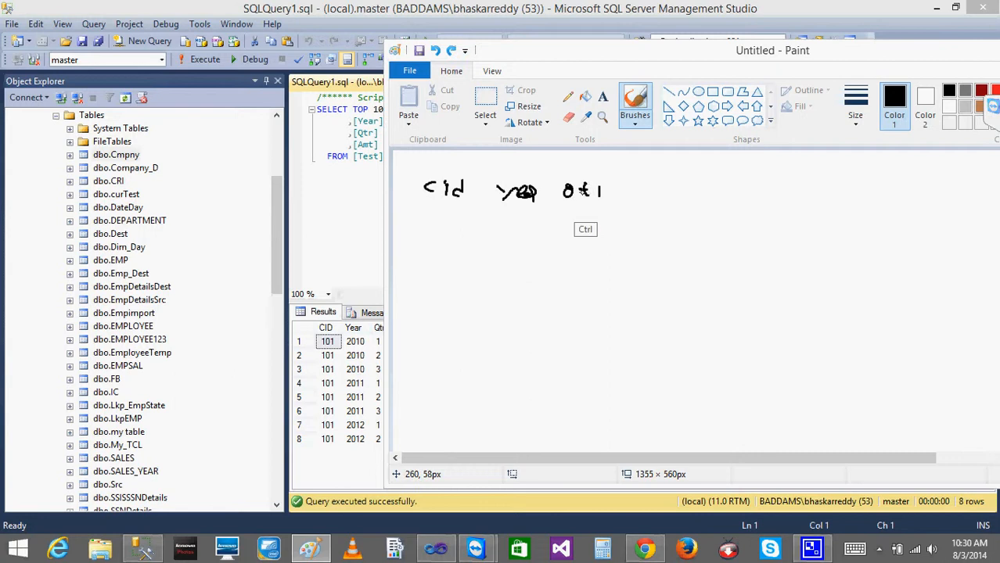
{"action": "key", "text": "ctrl+z"}
{"action": "key", "text": "ctrl+z"}
{"action": "key", "text": "ctrl+z"}
{"action": "key", "text": "ctrl+z"}
{"action": "key", "text": "ctrl+z"}
Step: Handwrite the pivoted table's column headings Cid, Year, Q1, Q2 and Q3 across the top of the canvas
{"action": "left_click_drag", "start_coordinate": [417, 190], "coordinate": [423, 189]}
{"action": "mouse_move", "coordinate": [432, 182]}
{"action": "left_mouse_down"}
{"action": "mouse_move", "coordinate": [430, 191]}
{"action": "mouse_move", "coordinate": [497, 193]}
{"action": "left_mouse_up"}
{"action": "left_click", "coordinate": [460, 192]}
{"action": "left_click_drag", "start_coordinate": [507, 187], "coordinate": [566, 181]}
{"action": "mouse_move", "coordinate": [575, 179]}
{"action": "left_mouse_down"}
{"action": "mouse_move", "coordinate": [577, 193]}
{"action": "mouse_move", "coordinate": [613, 178]}
{"action": "left_mouse_up"}
{"action": "mouse_move", "coordinate": [609, 189]}
{"action": "left_mouse_down"}
{"action": "mouse_move", "coordinate": [632, 180]}
{"action": "mouse_move", "coordinate": [640, 191]}
{"action": "left_mouse_up"}
{"action": "left_click_drag", "start_coordinate": [683, 181], "coordinate": [691, 179]}
{"action": "left_click_drag", "start_coordinate": [679, 183], "coordinate": [695, 182]}
{"action": "left_click_drag", "start_coordinate": [708, 179], "coordinate": [718, 189]}
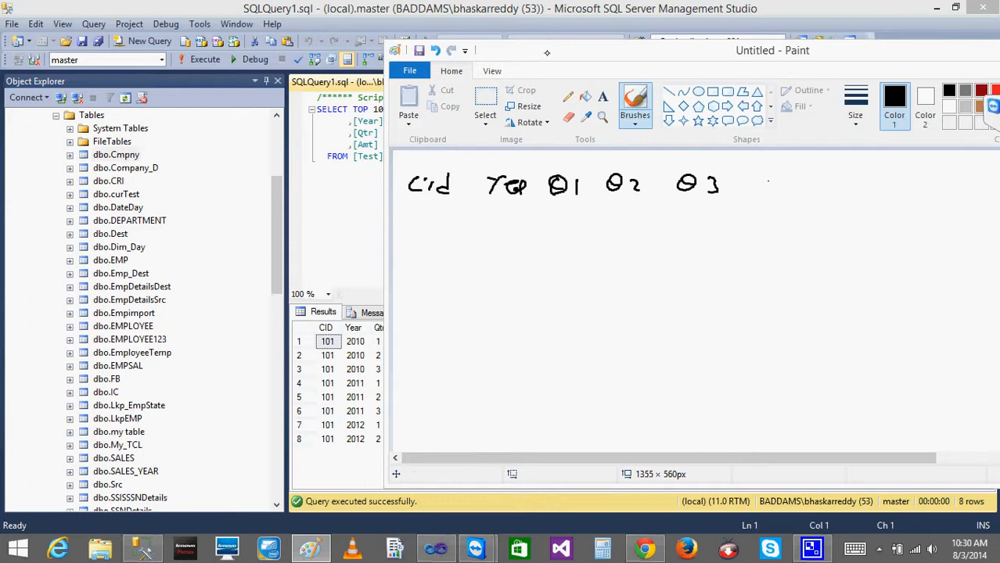
Step: Handwrite 101 under Cid for three rows and fill the first row with 2010, 20, 15 and 18
{"action": "mouse_move", "coordinate": [548, 53]}
{"action": "left_mouse_down"}
{"action": "mouse_move", "coordinate": [600, 195]}
{"action": "mouse_move", "coordinate": [684, 184]}
{"action": "mouse_move", "coordinate": [618, 143]}
{"action": "left_mouse_up"}
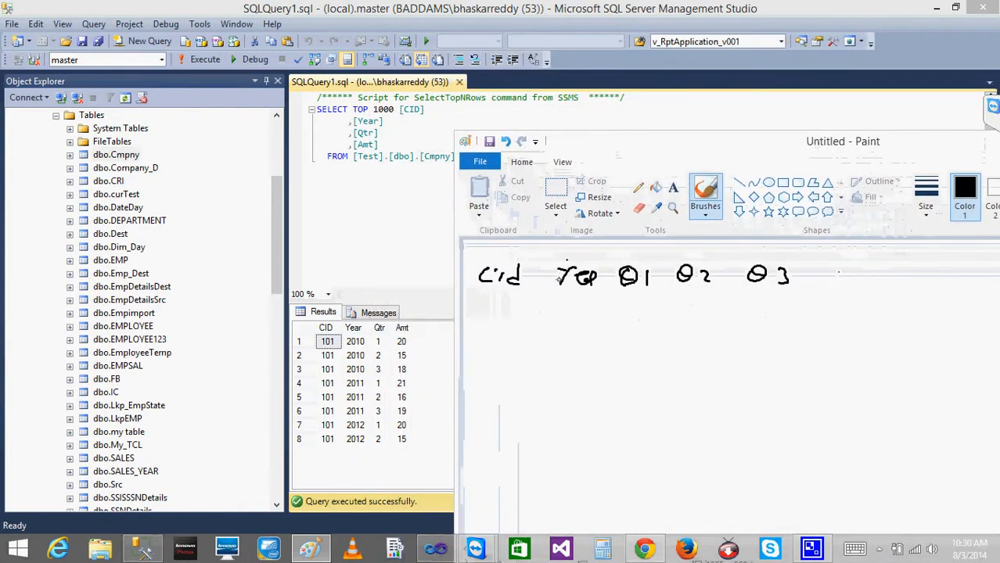
{"action": "left_click_drag", "start_coordinate": [493, 320], "coordinate": [493, 326]}
{"action": "mouse_move", "coordinate": [505, 307]}
{"action": "left_mouse_down"}
{"action": "mouse_move", "coordinate": [517, 325]}
{"action": "mouse_move", "coordinate": [503, 348]}
{"action": "left_mouse_up"}
{"action": "left_click_drag", "start_coordinate": [524, 341], "coordinate": [523, 359]}
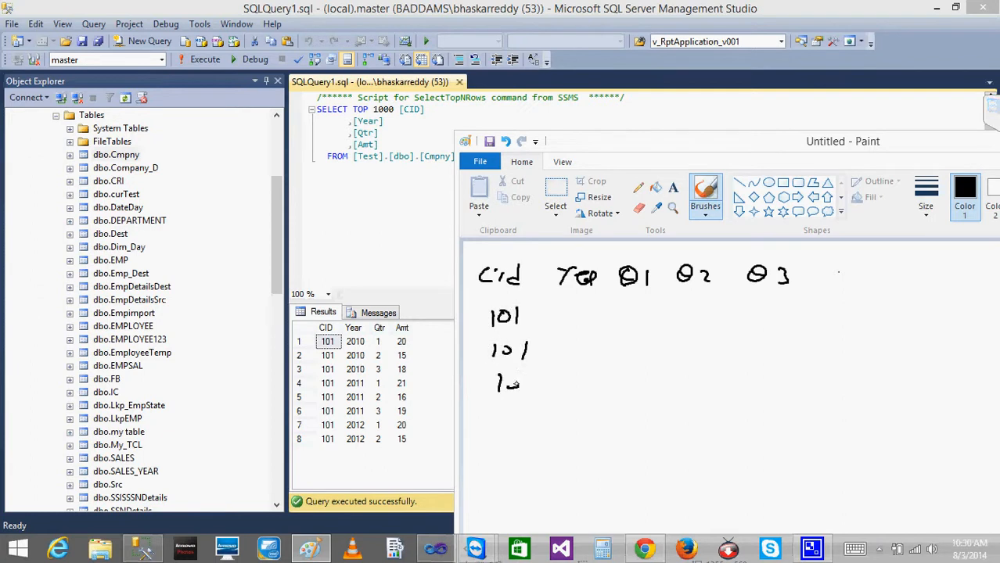
{"action": "left_click_drag", "start_coordinate": [563, 308], "coordinate": [571, 317]}
{"action": "left_click_drag", "start_coordinate": [578, 309], "coordinate": [577, 310]}
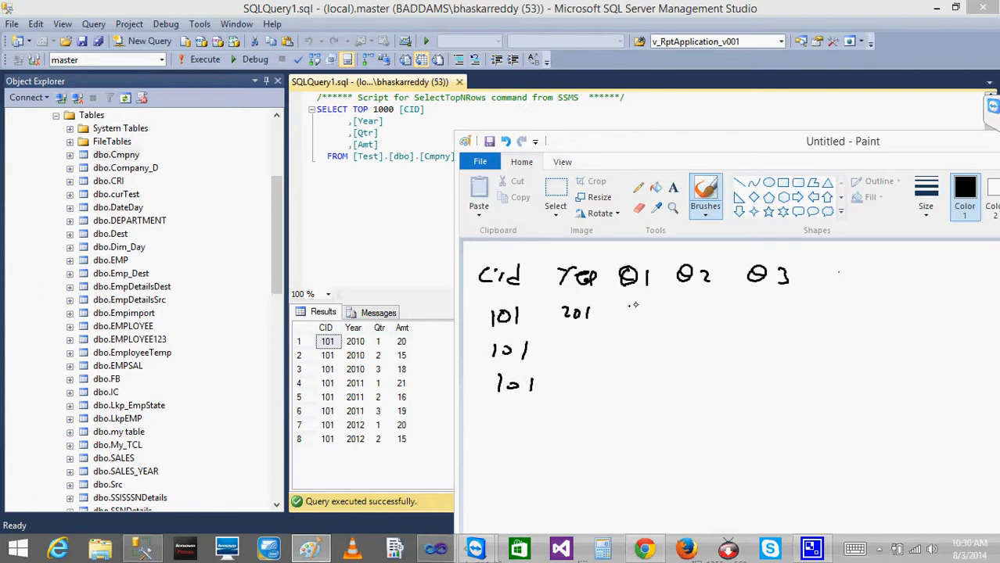
{"action": "left_click_drag", "start_coordinate": [695, 306], "coordinate": [695, 318]}
{"action": "left_click_drag", "start_coordinate": [699, 307], "coordinate": [716, 303]}
{"action": "left_click_drag", "start_coordinate": [777, 307], "coordinate": [773, 319]}
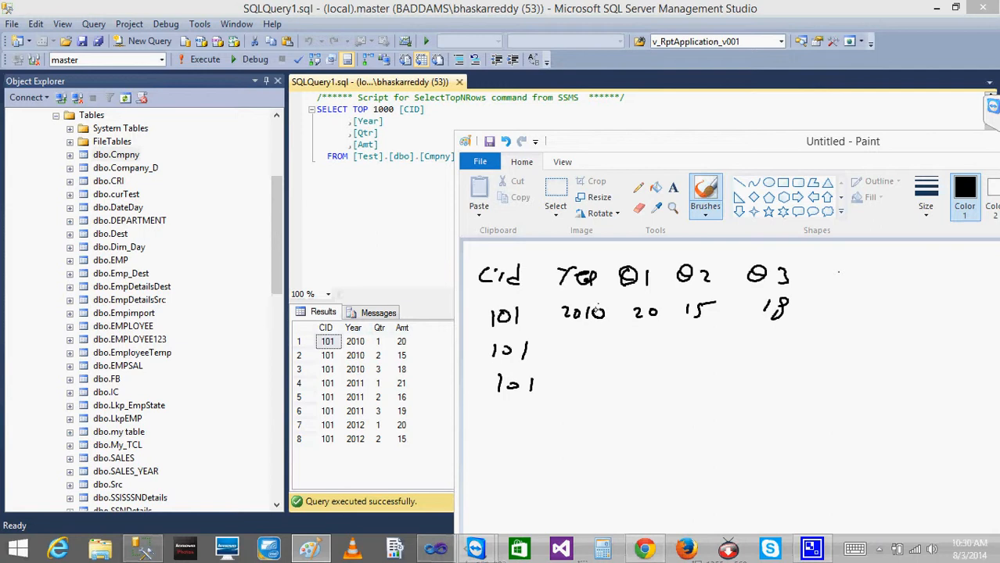
Step: Fill the second sketched row with 2011, 21, 16, 19 and the third with 2012, 20, 15, NULL
{"action": "left_click_drag", "start_coordinate": [580, 344], "coordinate": [579, 345]}
{"action": "mouse_move", "coordinate": [597, 342]}
{"action": "left_mouse_down"}
{"action": "mouse_move", "coordinate": [593, 355]}
{"action": "mouse_move", "coordinate": [650, 342]}
{"action": "mouse_move", "coordinate": [655, 355]}
{"action": "left_mouse_up"}
{"action": "mouse_move", "coordinate": [663, 342]}
{"action": "left_mouse_down"}
{"action": "mouse_move", "coordinate": [663, 356]}
{"action": "mouse_move", "coordinate": [693, 358]}
{"action": "left_mouse_up"}
{"action": "mouse_move", "coordinate": [721, 337]}
{"action": "left_mouse_down"}
{"action": "mouse_move", "coordinate": [723, 354]}
{"action": "mouse_move", "coordinate": [764, 357]}
{"action": "left_mouse_up"}
{"action": "left_click_drag", "start_coordinate": [787, 339], "coordinate": [778, 360]}
{"action": "left_click_drag", "start_coordinate": [565, 377], "coordinate": [607, 384]}
{"action": "mouse_move", "coordinate": [616, 376]}
{"action": "left_mouse_down"}
{"action": "mouse_move", "coordinate": [662, 391]}
{"action": "mouse_move", "coordinate": [686, 380]}
{"action": "mouse_move", "coordinate": [718, 388]}
{"action": "left_mouse_up"}
{"action": "left_click_drag", "start_coordinate": [727, 368], "coordinate": [828, 374]}
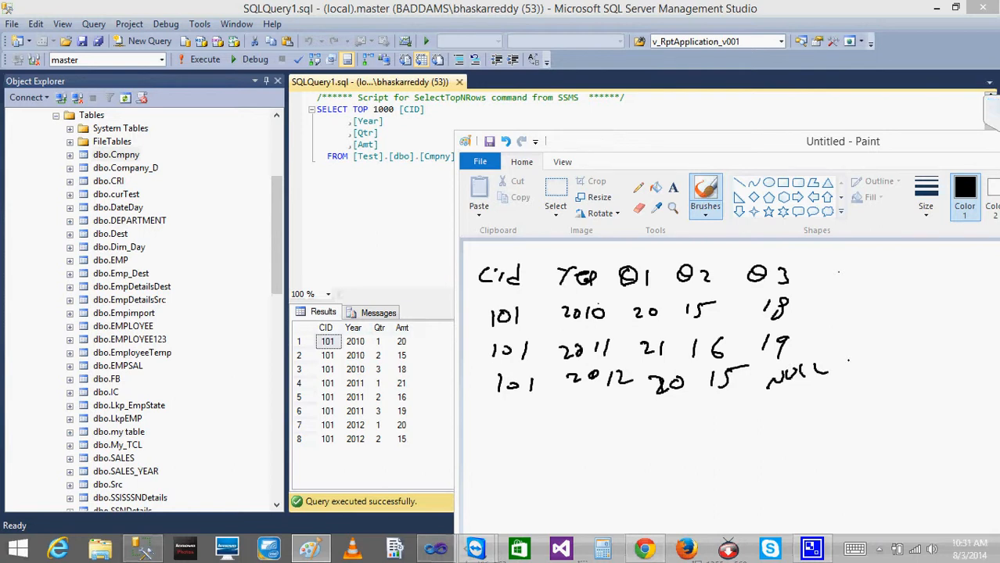
Step: Minimize the Paint sketch, switch to Visual Studio and add an OLE DB Source to the Transformations5.dtsx data flow
{"action": "left_click_drag", "start_coordinate": [925, 150], "coordinate": [632, 104]}
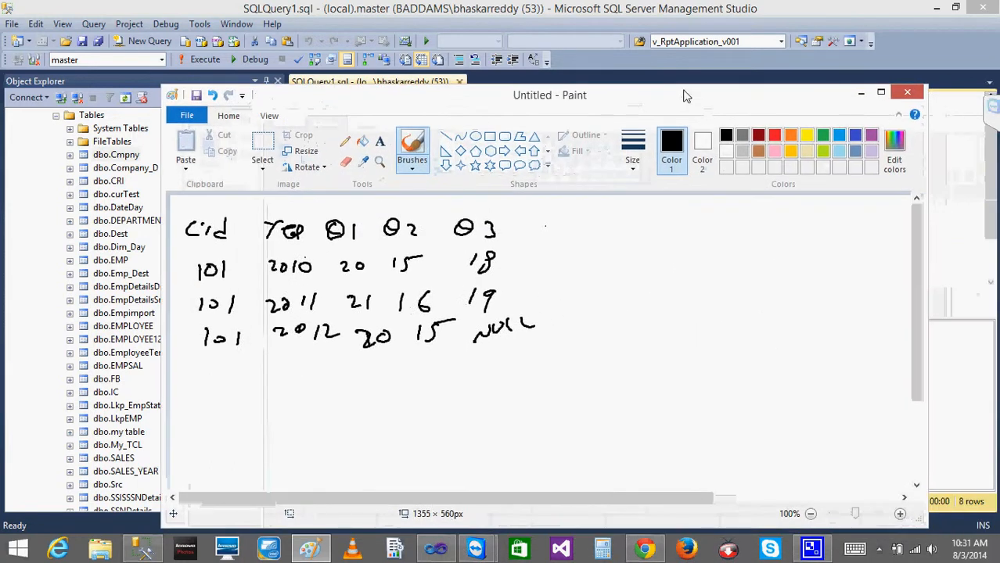
{"action": "left_click", "coordinate": [862, 93]}
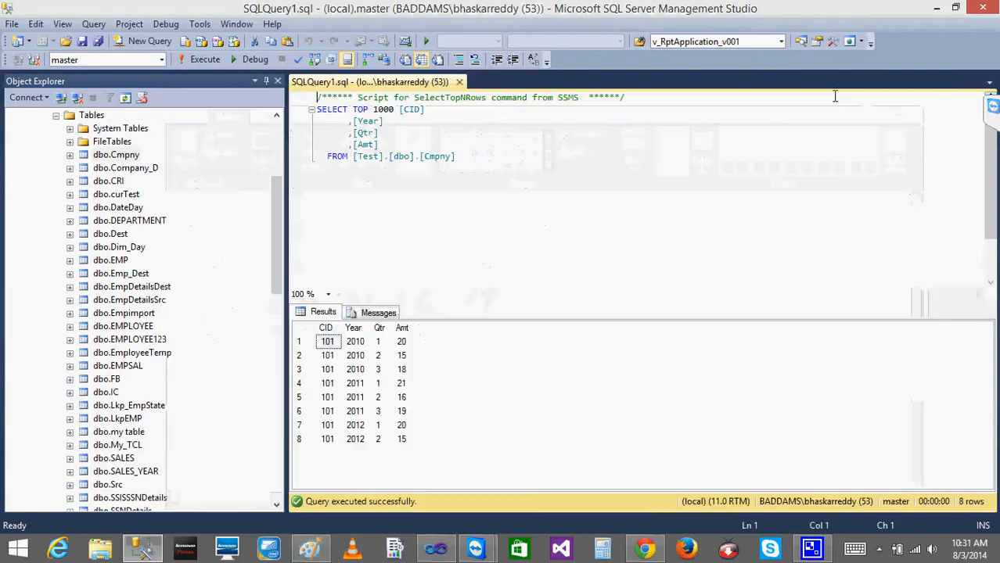
{"action": "left_click", "coordinate": [438, 553]}
{"action": "left_click", "coordinate": [302, 138]}
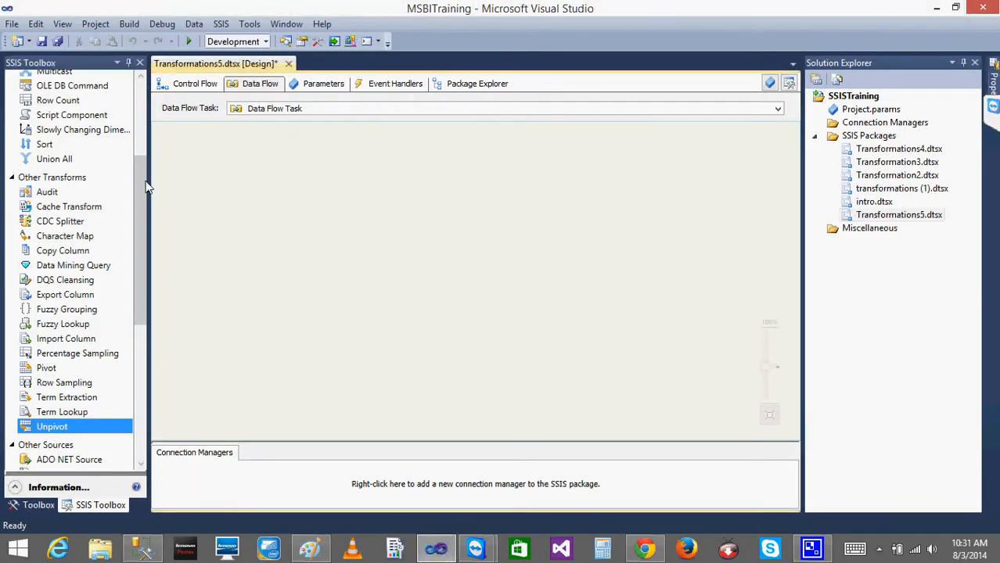
{"action": "left_click_drag", "start_coordinate": [135, 209], "coordinate": [142, 337]}
{"action": "left_click_drag", "start_coordinate": [79, 229], "coordinate": [332, 201]}
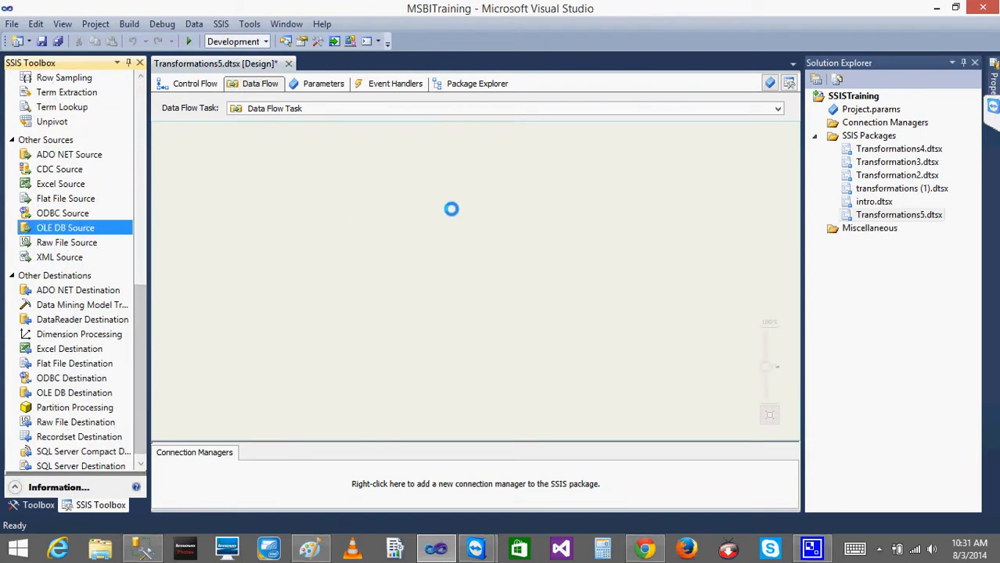
Step: Configure the OLE DB Source with a new connection manager based on the BADDAMS.Test data connection
{"action": "double_click", "coordinate": [360, 219]}
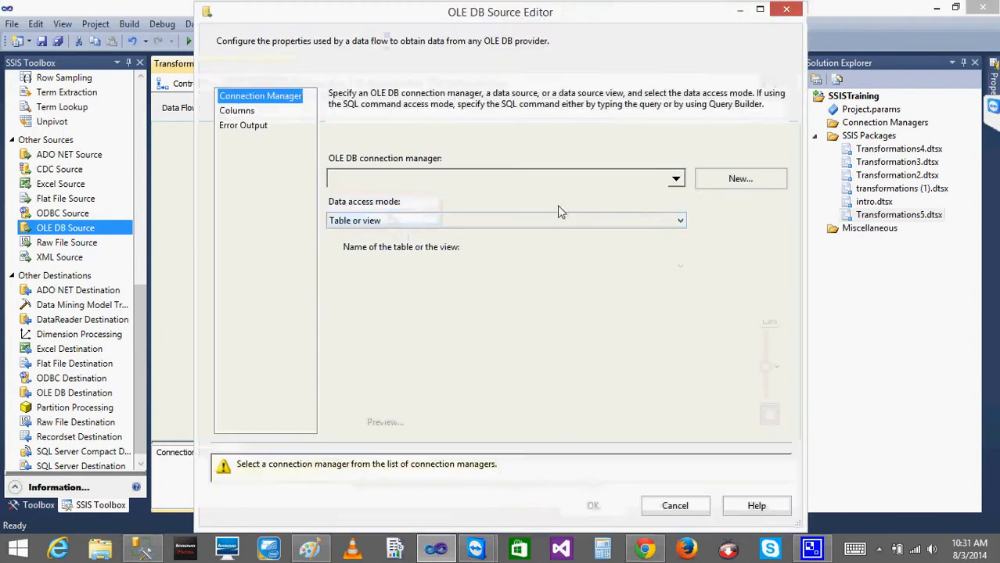
{"action": "left_click", "coordinate": [678, 179]}
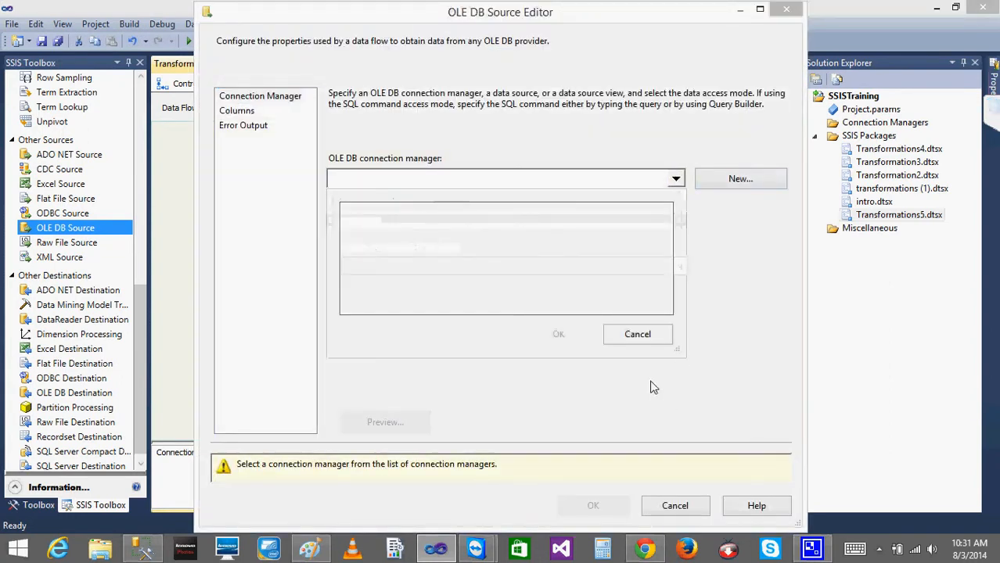
{"action": "left_click", "coordinate": [636, 336]}
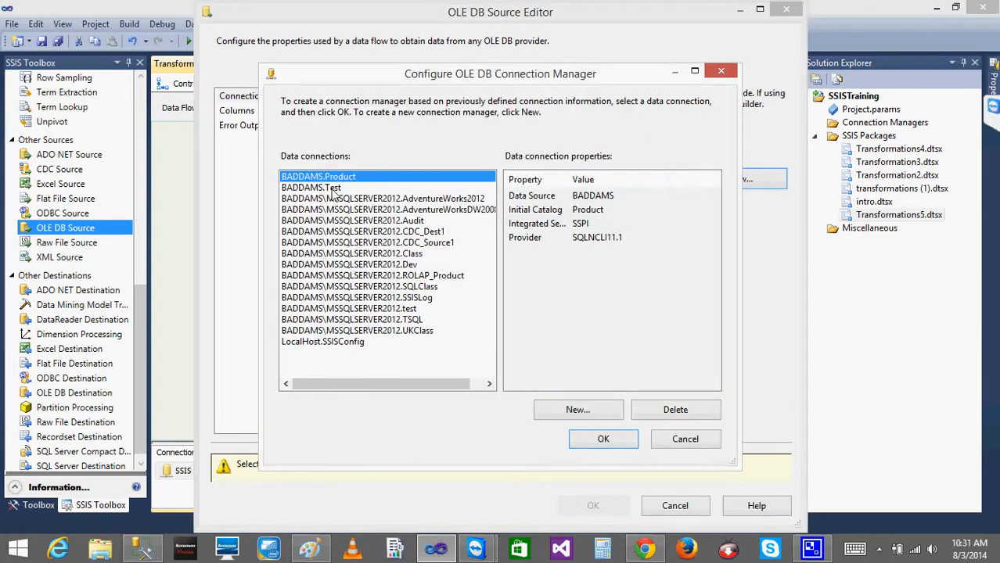
{"action": "left_click", "coordinate": [332, 188]}
{"action": "left_click", "coordinate": [601, 440]}
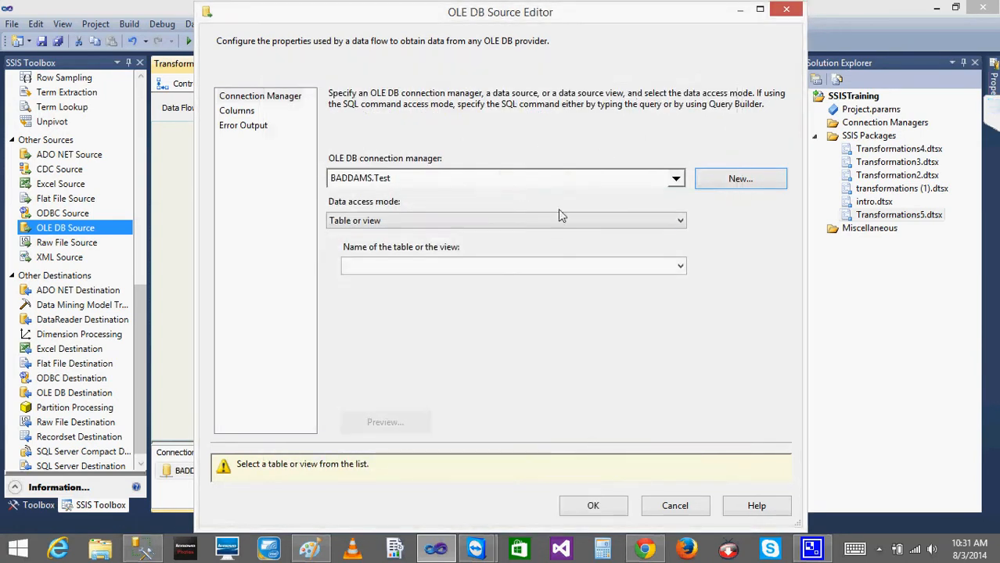
Step: Set the source table to [dbo].[Cmpny], preview its rows and accept the source configuration
{"action": "left_click", "coordinate": [685, 270]}
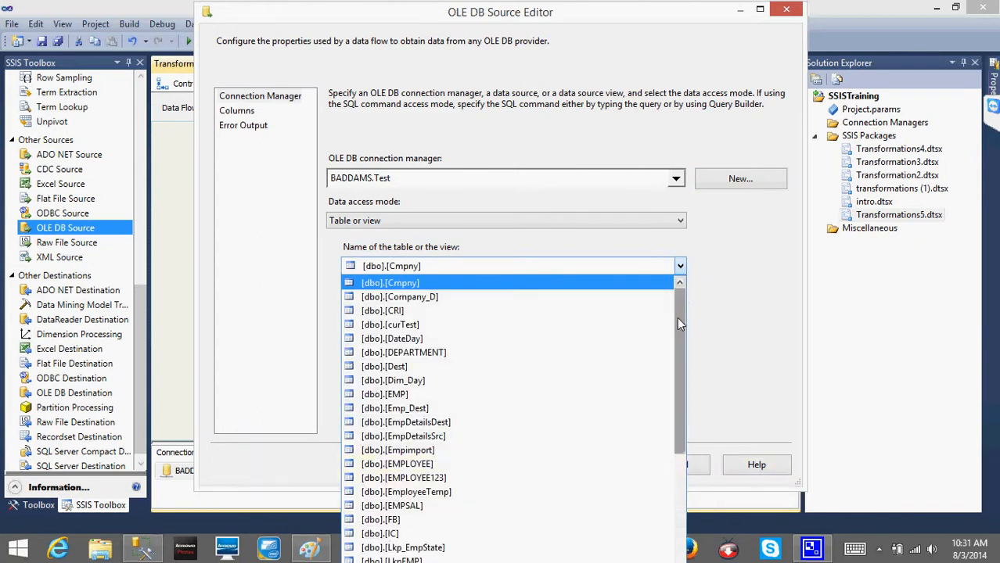
{"action": "left_click", "coordinate": [422, 284]}
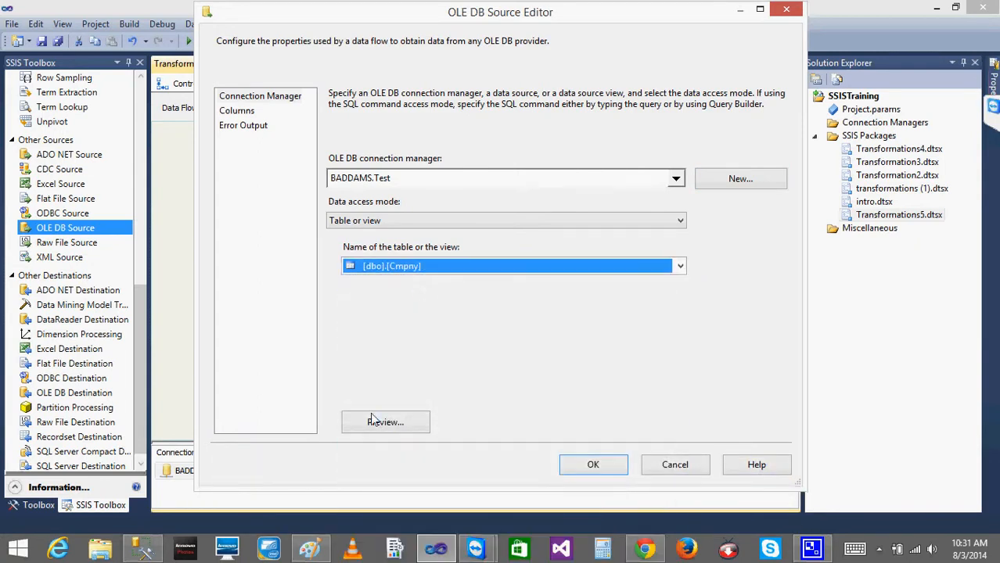
{"action": "left_click", "coordinate": [376, 426]}
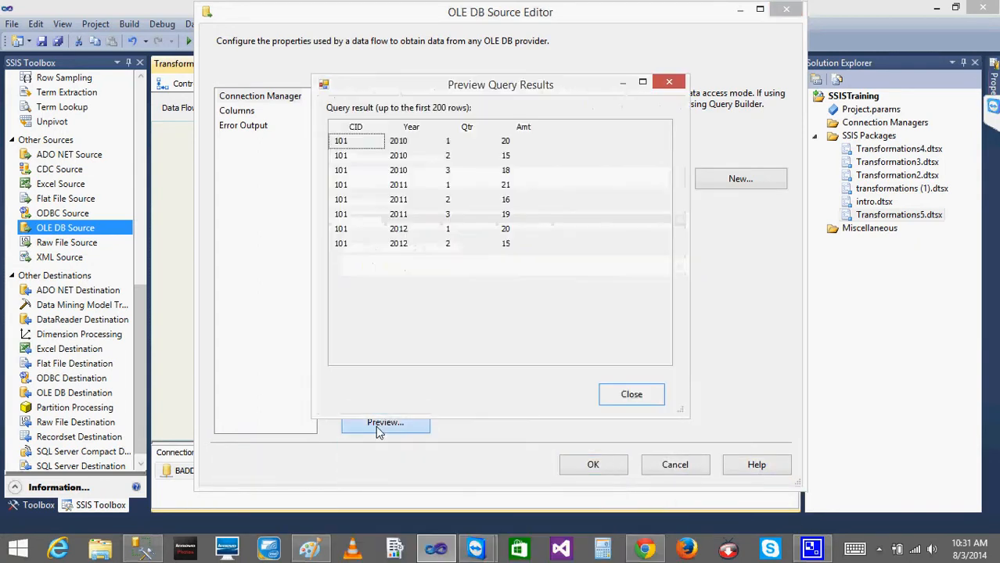
{"action": "left_click", "coordinate": [604, 396]}
{"action": "left_click", "coordinate": [595, 465]}
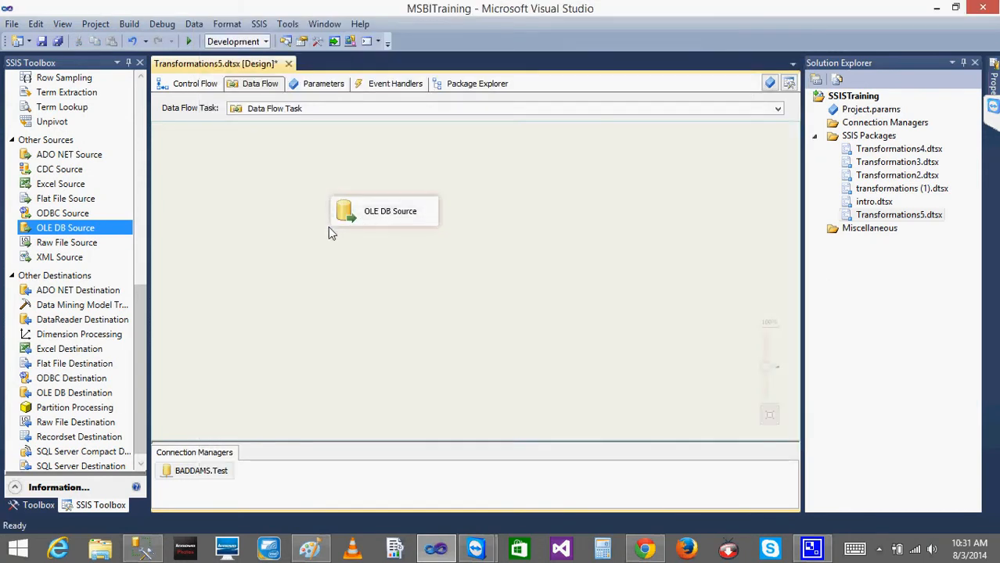
Step: Add a Pivot transformation below the OLE DB Source and connect the source's output to it
{"action": "left_click_drag", "start_coordinate": [144, 334], "coordinate": [154, 272]}
{"action": "left_click_drag", "start_coordinate": [50, 224], "coordinate": [342, 270]}
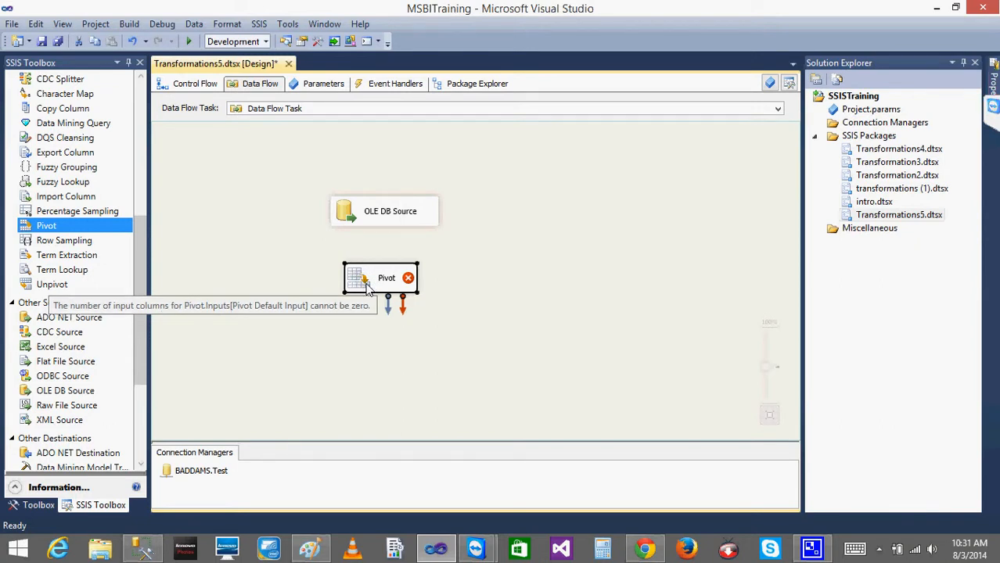
{"action": "left_click", "coordinate": [311, 549]}
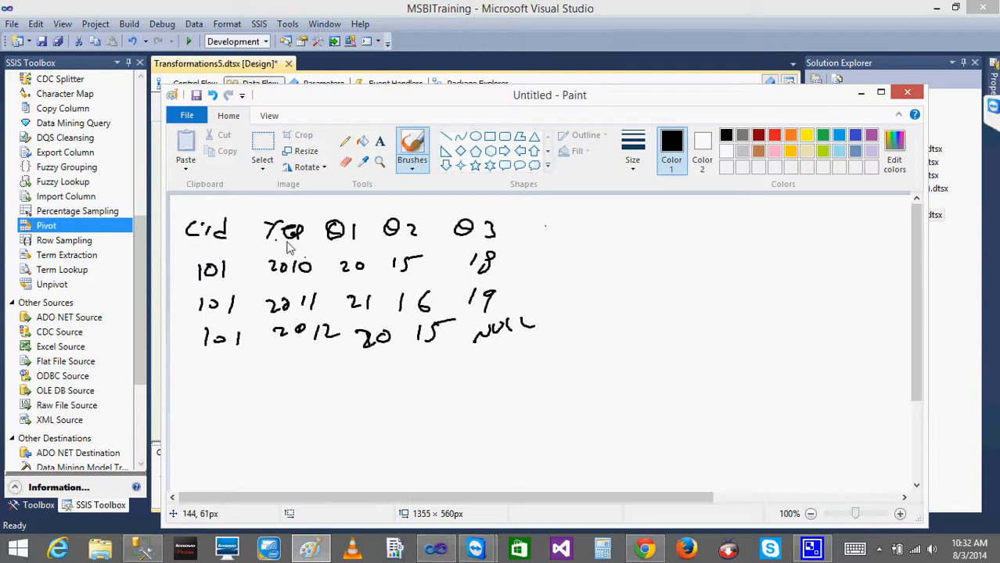
{"action": "left_click", "coordinate": [862, 94]}
{"action": "mouse_move", "coordinate": [360, 280]}
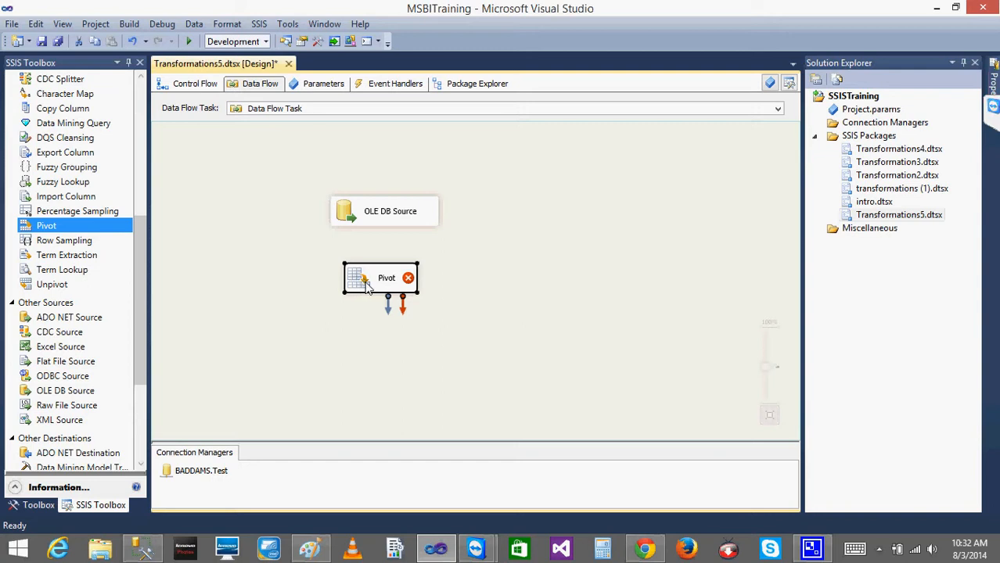
{"action": "left_click", "coordinate": [382, 219]}
{"action": "left_click_drag", "start_coordinate": [394, 245], "coordinate": [374, 273]}
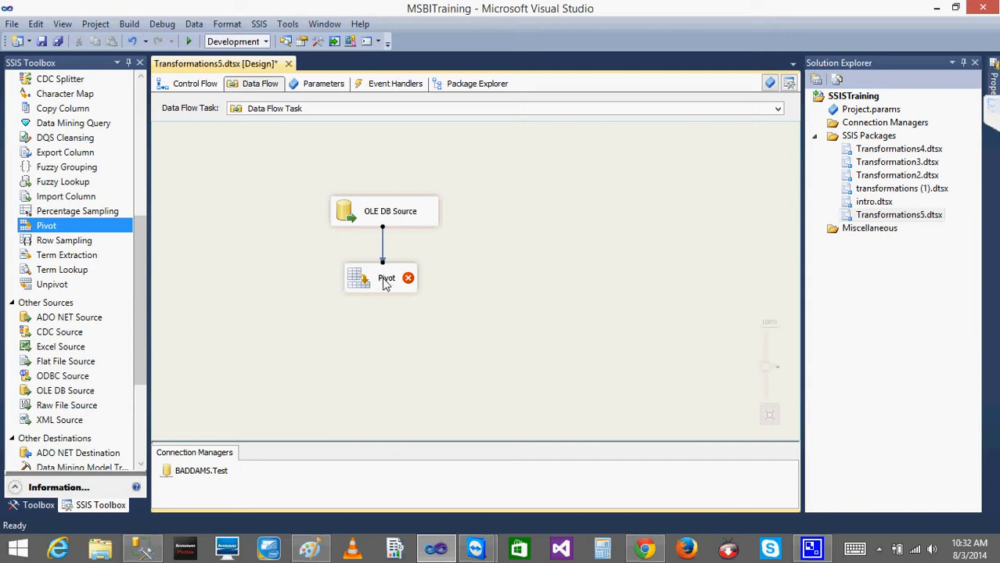
Step: View the Pivot transformation's standard editor and the component properties in its Advanced Editor, closing both without changes
{"action": "double_click", "coordinate": [383, 280]}
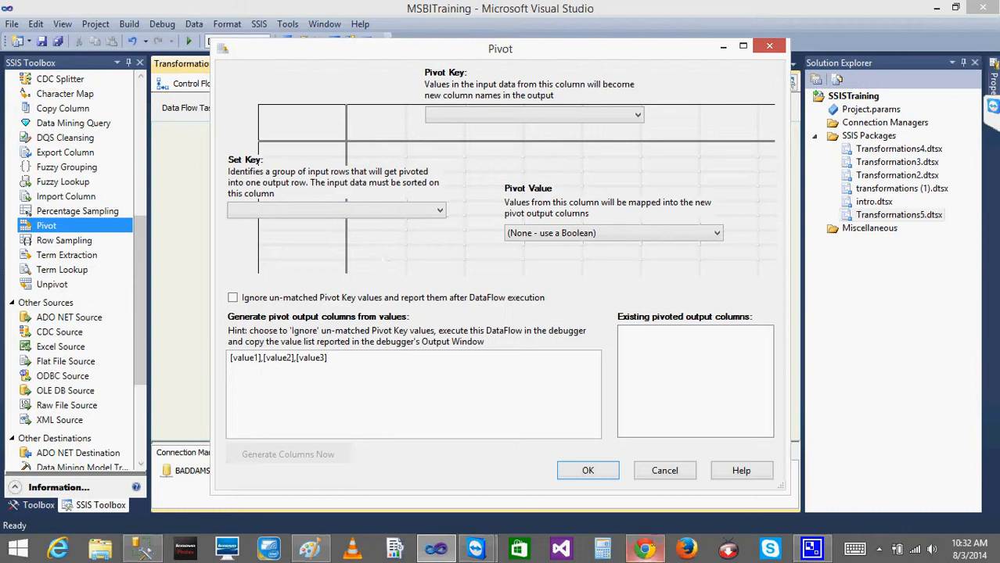
{"action": "left_click", "coordinate": [666, 470]}
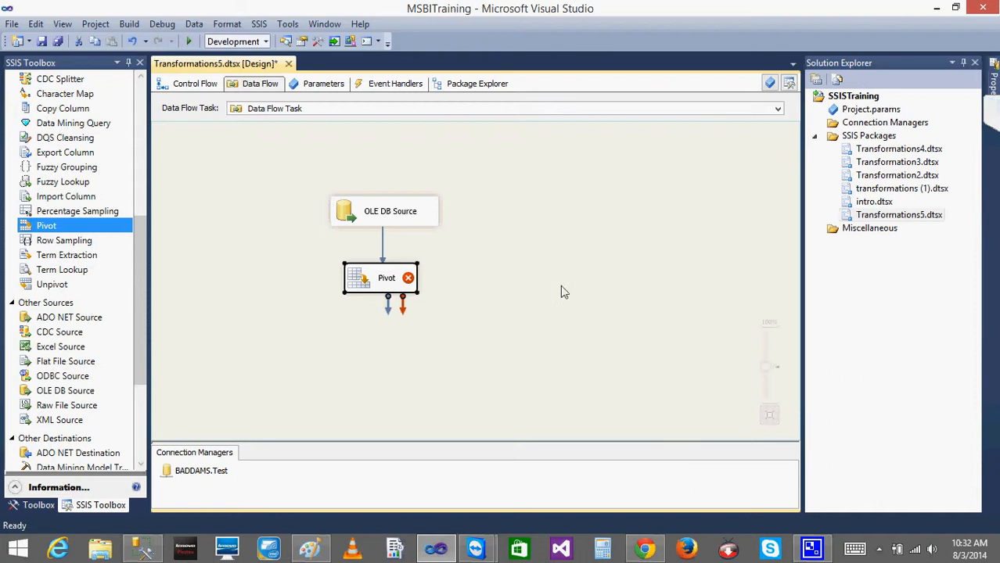
{"action": "mouse_move", "coordinate": [354, 289]}
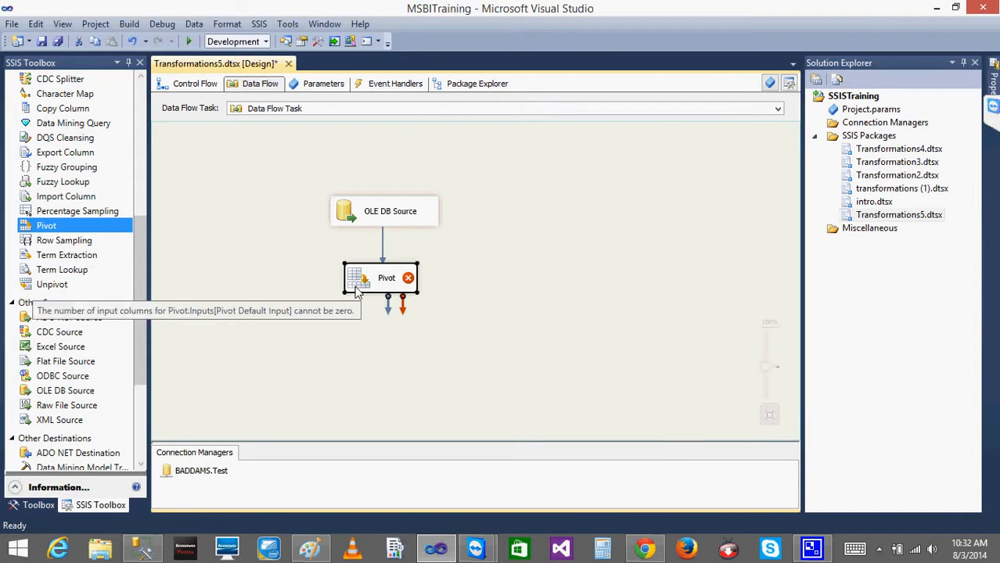
{"action": "right_click", "coordinate": [357, 291]}
{"action": "left_click", "coordinate": [424, 314]}
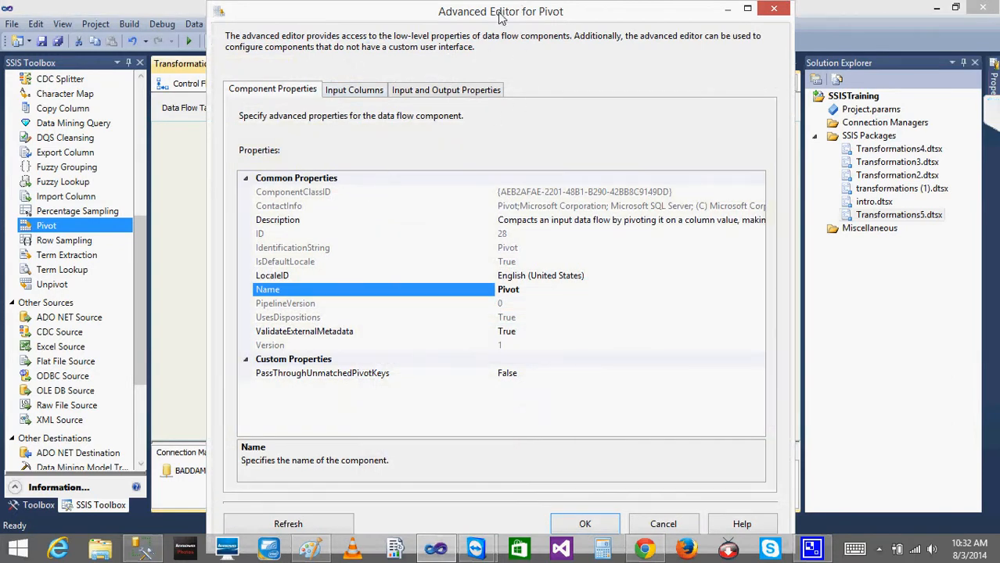
{"action": "left_click_drag", "start_coordinate": [499, 18], "coordinate": [720, 19]}
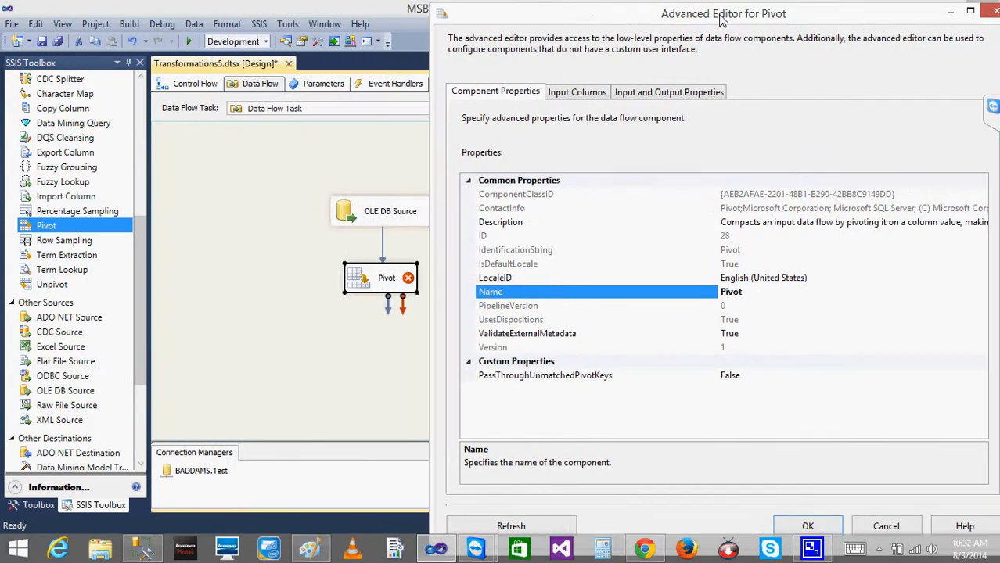
{"action": "left_click", "coordinate": [887, 527]}
{"action": "right_click", "coordinate": [369, 289]}
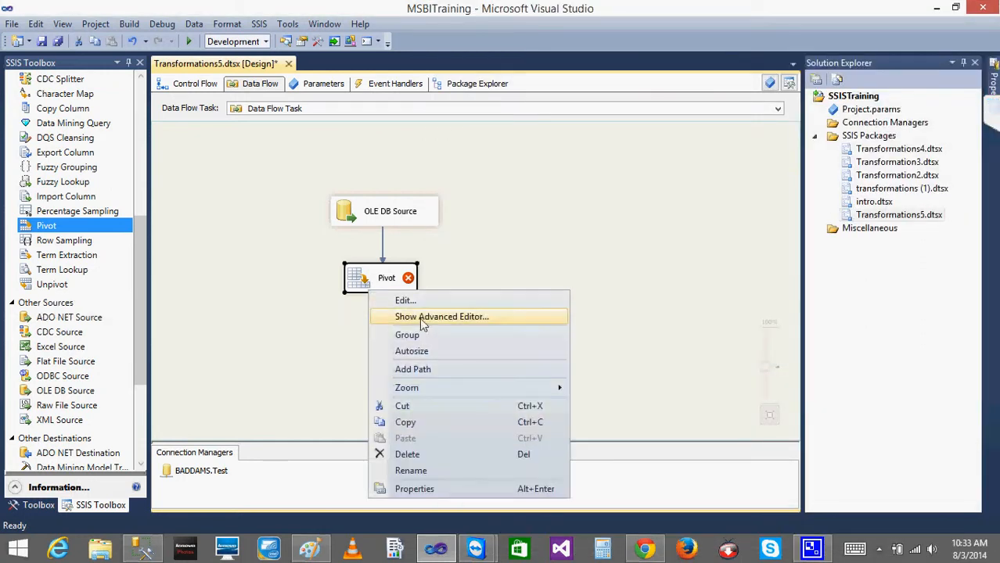
{"action": "left_click", "coordinate": [426, 323]}
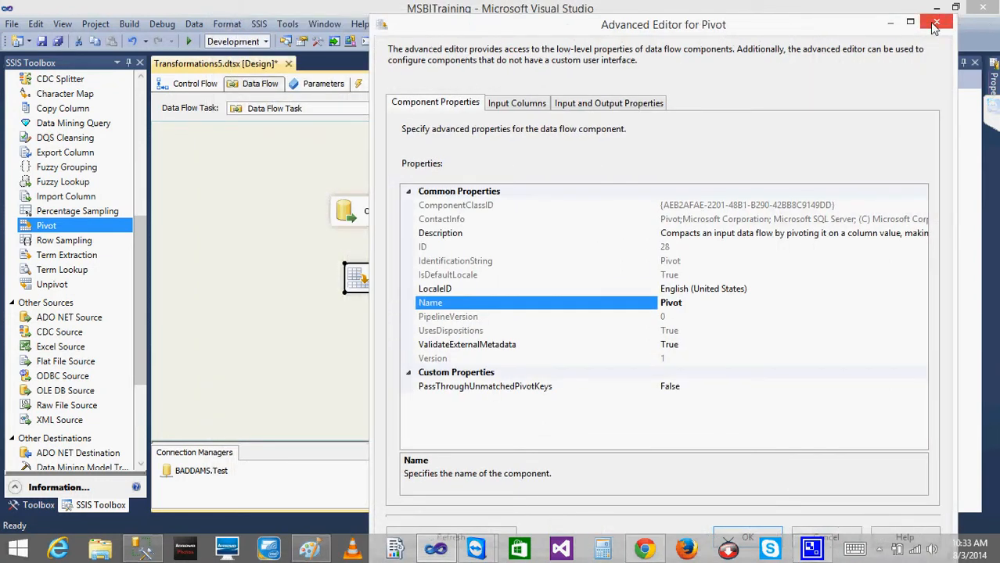
{"action": "left_click", "coordinate": [936, 24]}
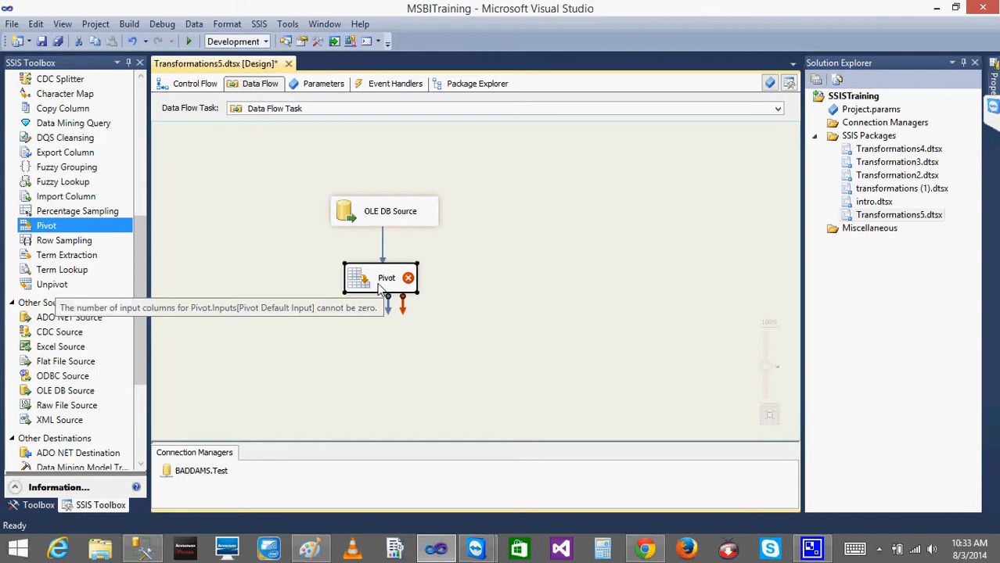
Step: Compare the Pivot transformation's standard editor with its Advanced Editor, closing each without changes
{"action": "double_click", "coordinate": [381, 280]}
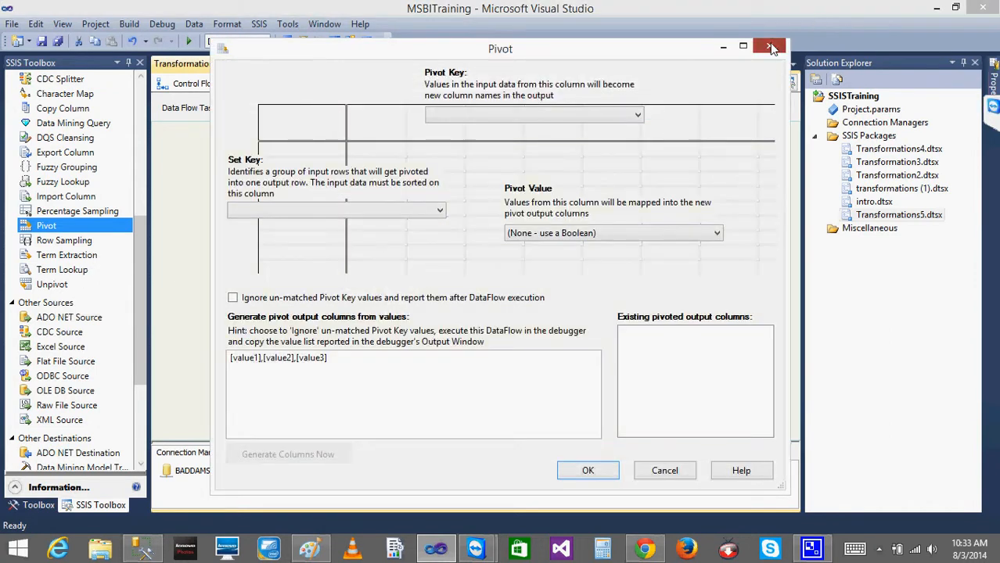
{"action": "left_click", "coordinate": [772, 49]}
{"action": "right_click", "coordinate": [365, 288]}
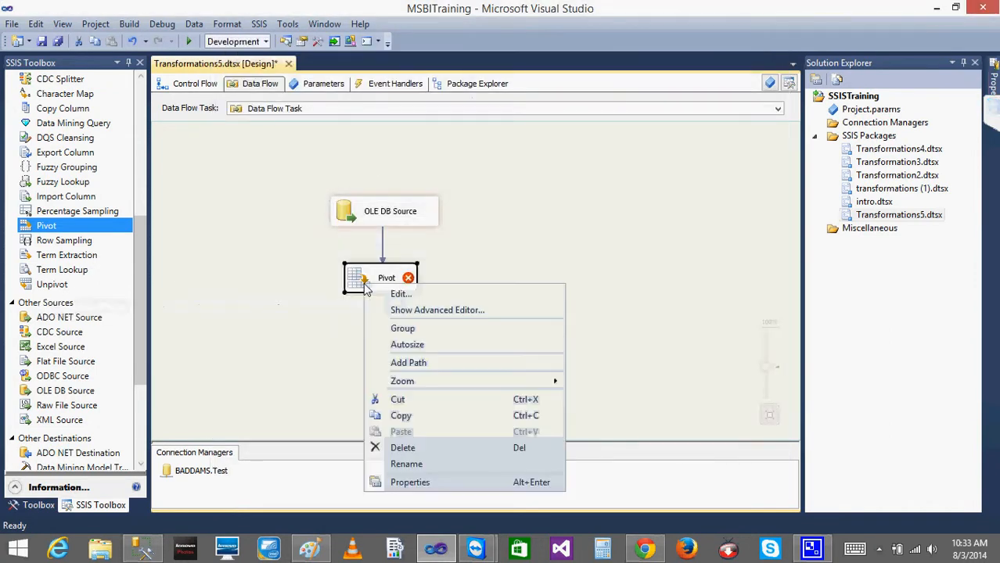
{"action": "left_click", "coordinate": [408, 310]}
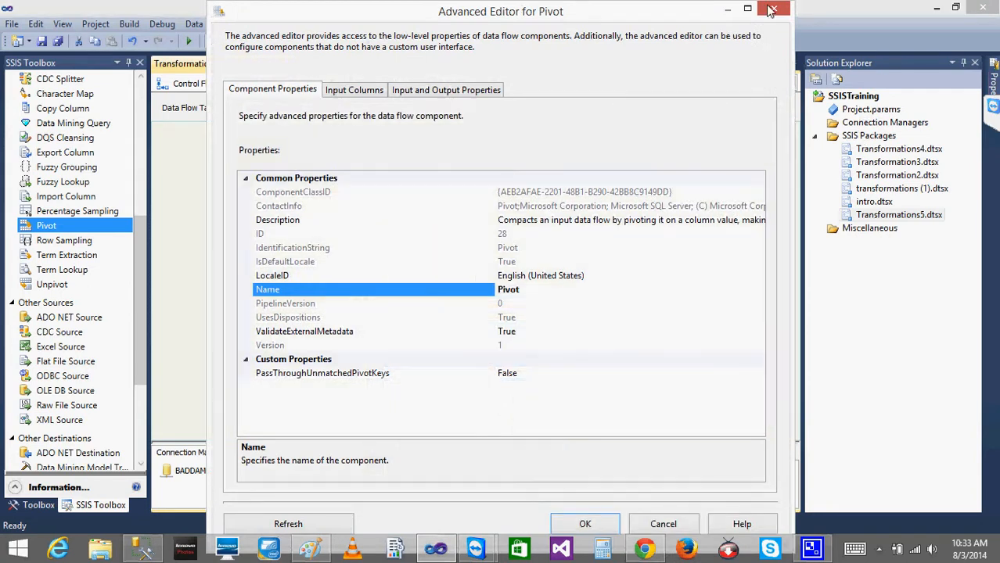
{"action": "left_click", "coordinate": [771, 9]}
{"action": "double_click", "coordinate": [371, 280]}
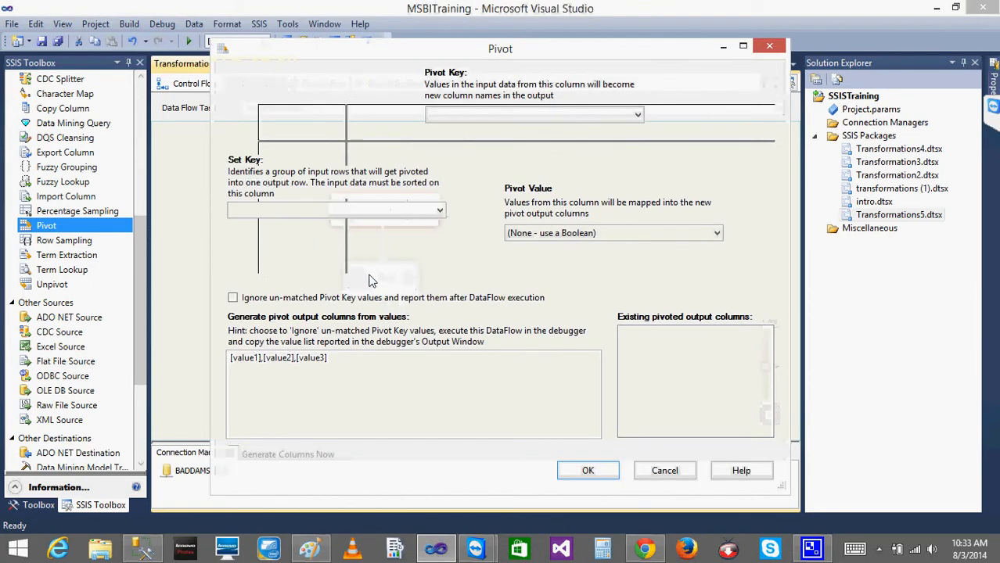
{"action": "left_click", "coordinate": [767, 45]}
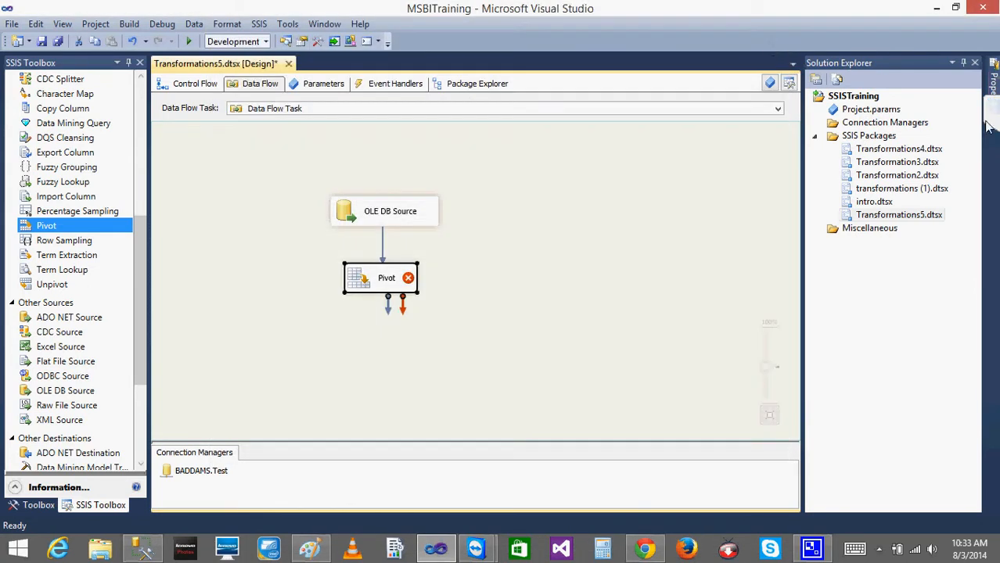
Step: View the participant list of the TeamViewer meeting, then collapse the panel and return to the data flow
{"action": "left_click", "coordinate": [994, 98]}
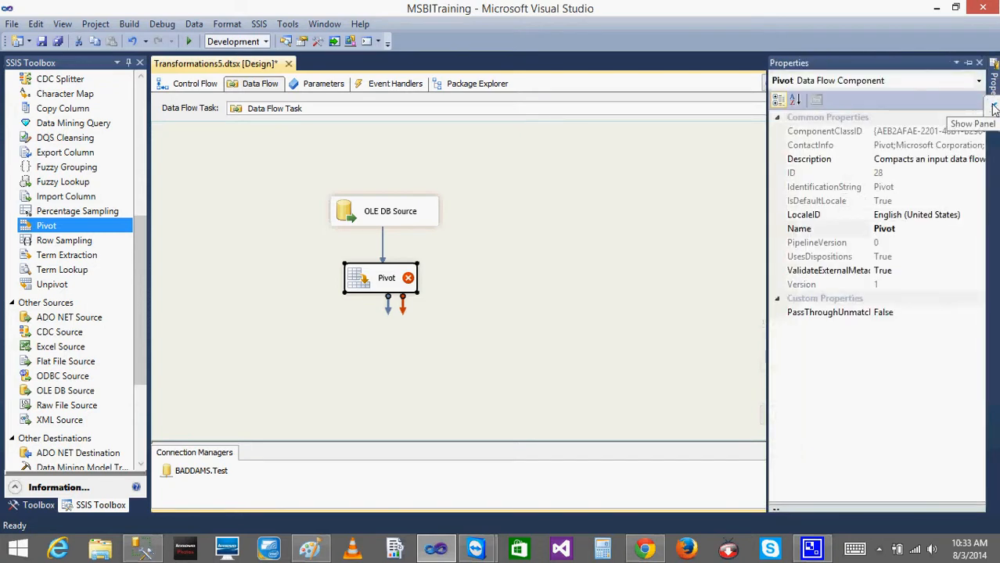
{"action": "left_click", "coordinate": [994, 109]}
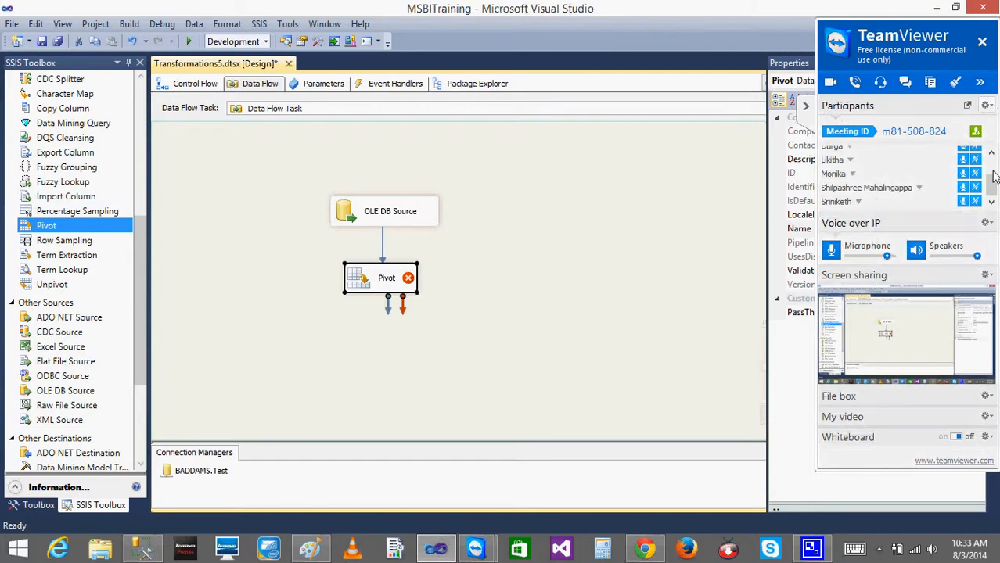
{"action": "scroll", "coordinate": [995, 162], "scroll_direction": "up", "scroll_amount": 2}
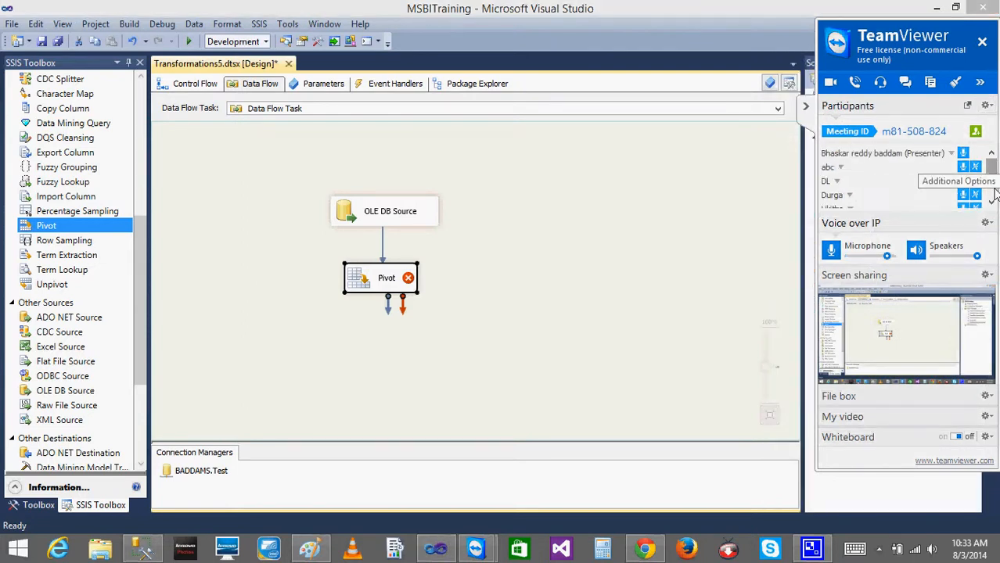
{"action": "scroll", "coordinate": [996, 194], "scroll_direction": "down", "scroll_amount": 2}
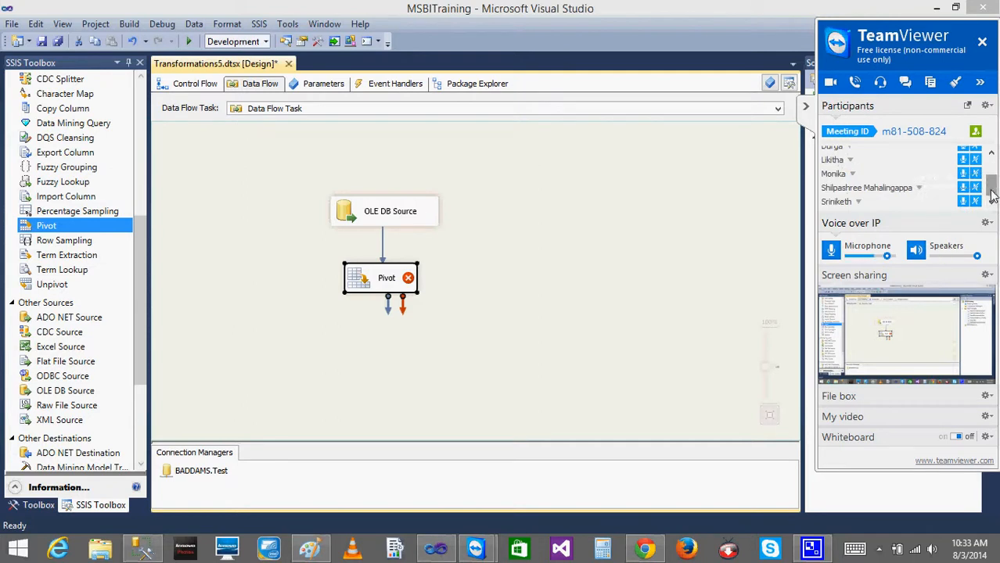
{"action": "mouse_move", "coordinate": [993, 194]}
{"action": "left_mouse_down"}
{"action": "mouse_move", "coordinate": [994, 157]}
{"action": "mouse_move", "coordinate": [992, 196]}
{"action": "left_mouse_up"}
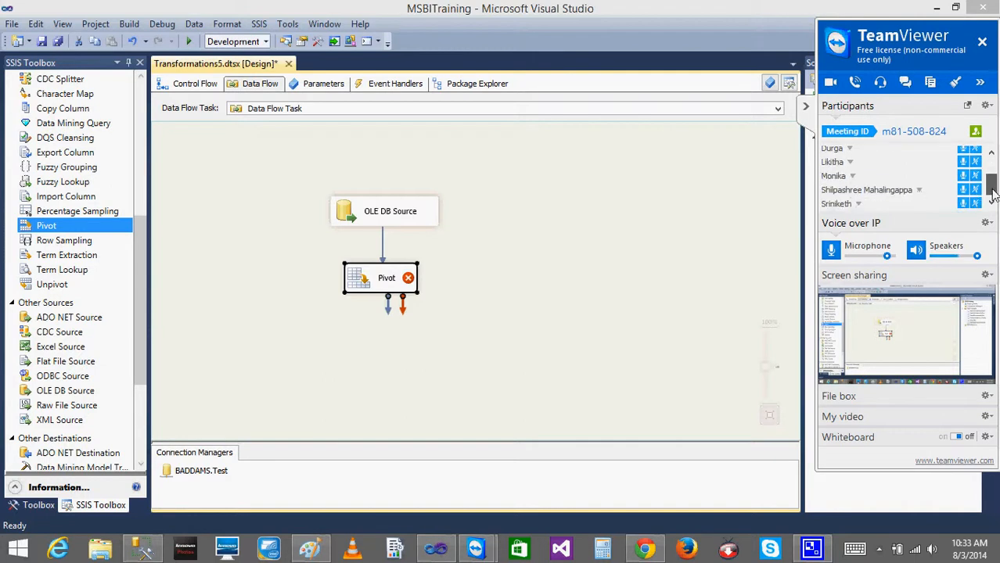
{"action": "left_click", "coordinate": [806, 111]}
{"action": "left_click", "coordinate": [513, 280]}
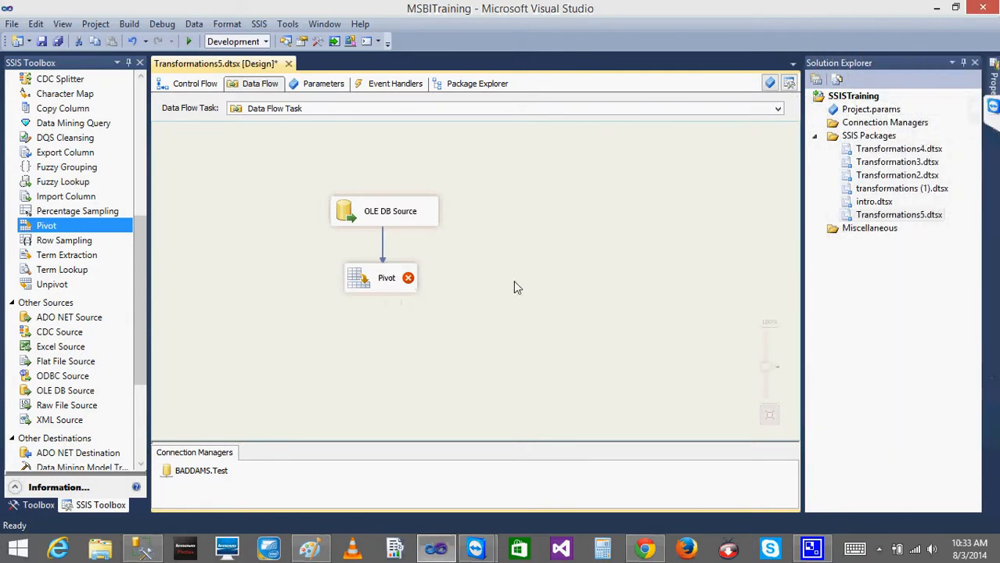
Step: Review the Pivot's advanced component properties and its standard pivot key, set key and value settings again, leaving both editors unchanged
{"action": "left_click", "coordinate": [385, 287]}
{"action": "right_click", "coordinate": [387, 288]}
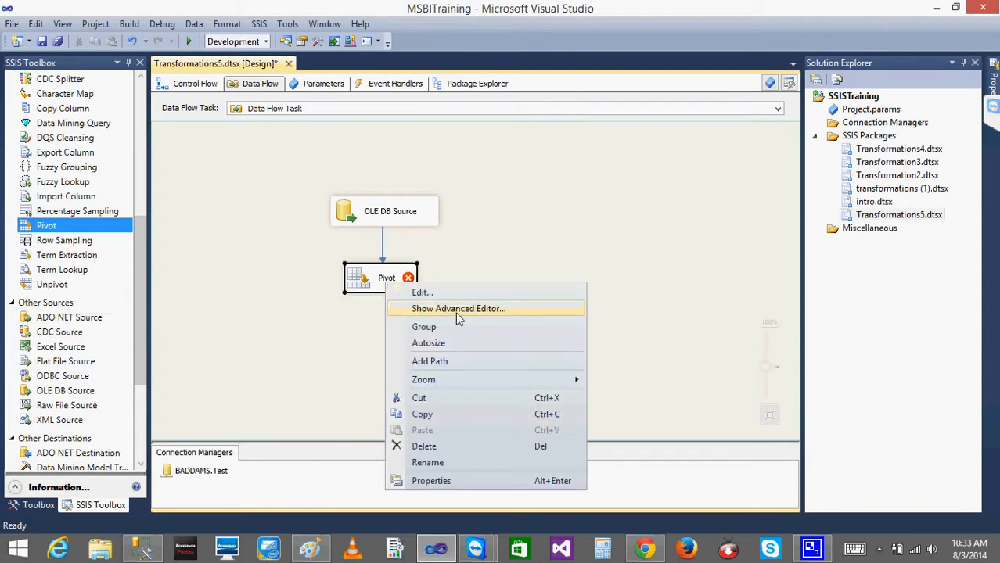
{"action": "left_click", "coordinate": [458, 312]}
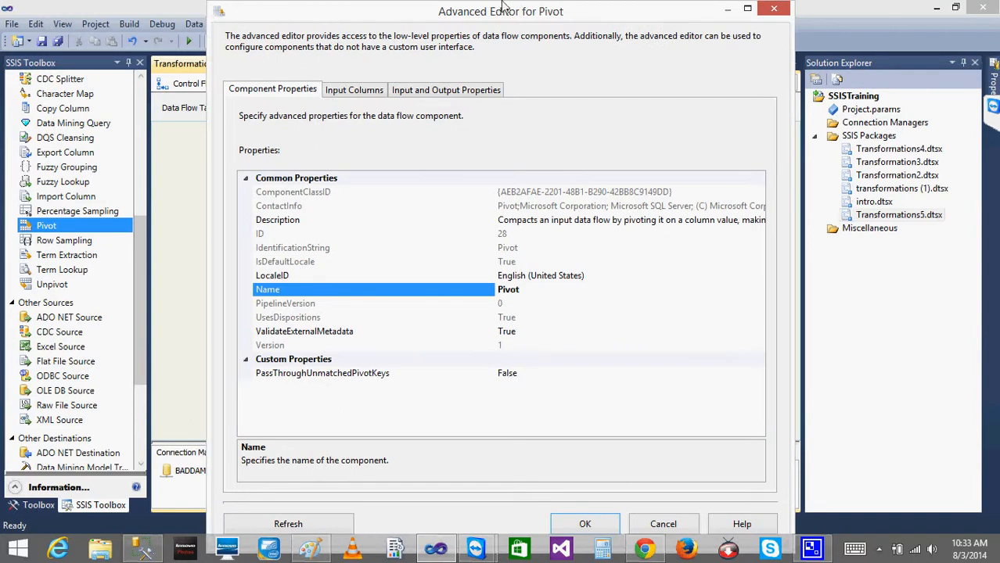
{"action": "left_click", "coordinate": [777, 10]}
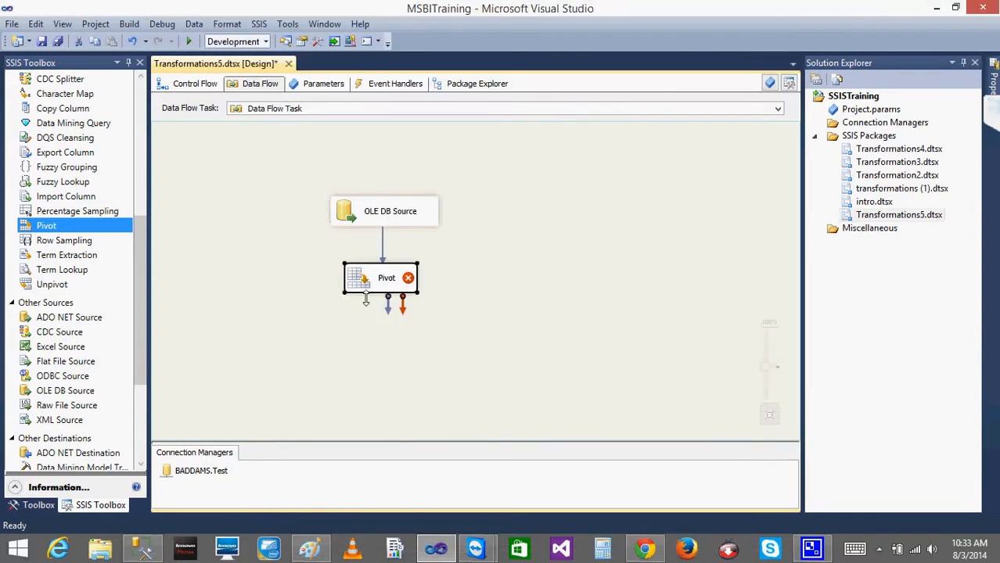
{"action": "double_click", "coordinate": [362, 295]}
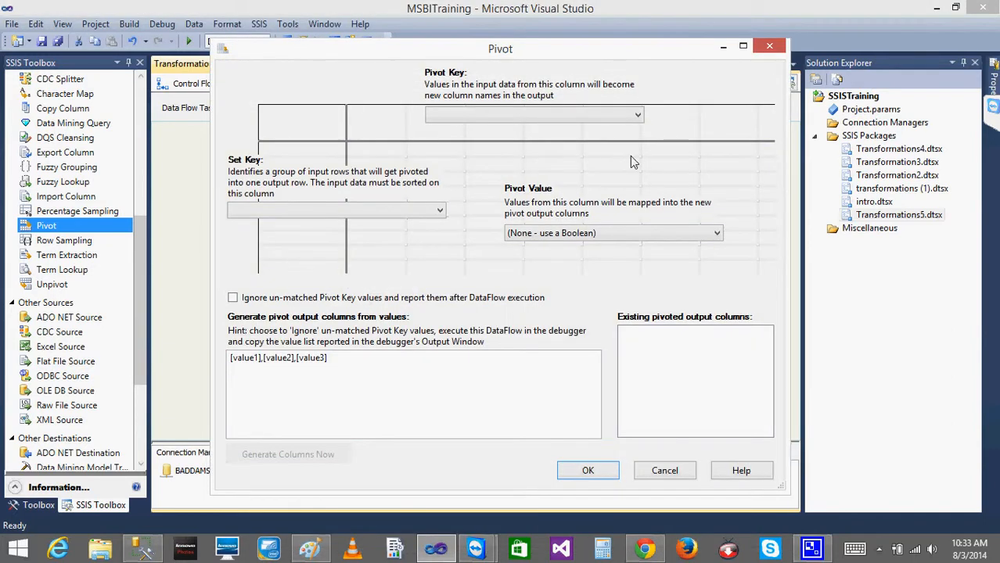
{"action": "left_click", "coordinate": [770, 48]}
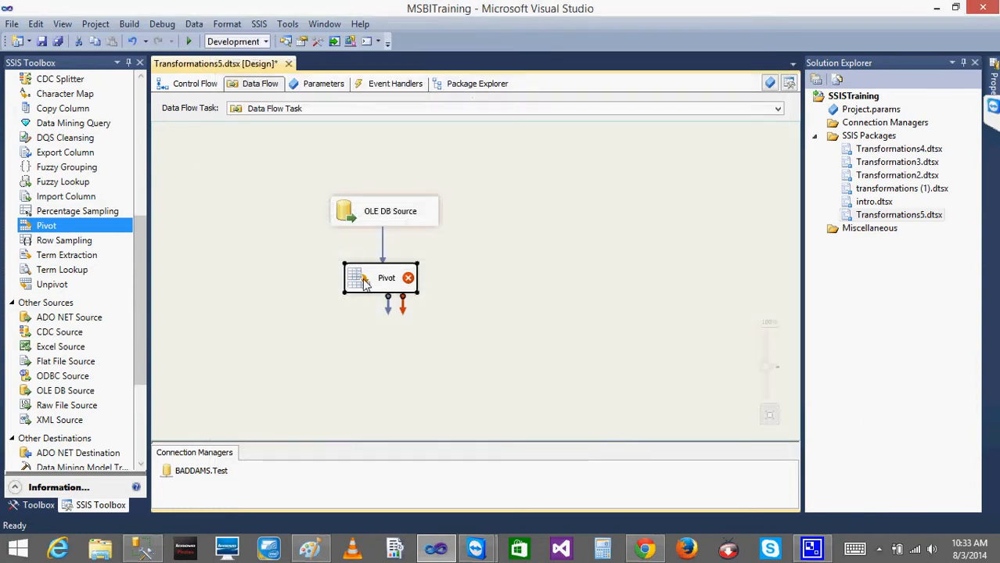
{"action": "double_click", "coordinate": [364, 285]}
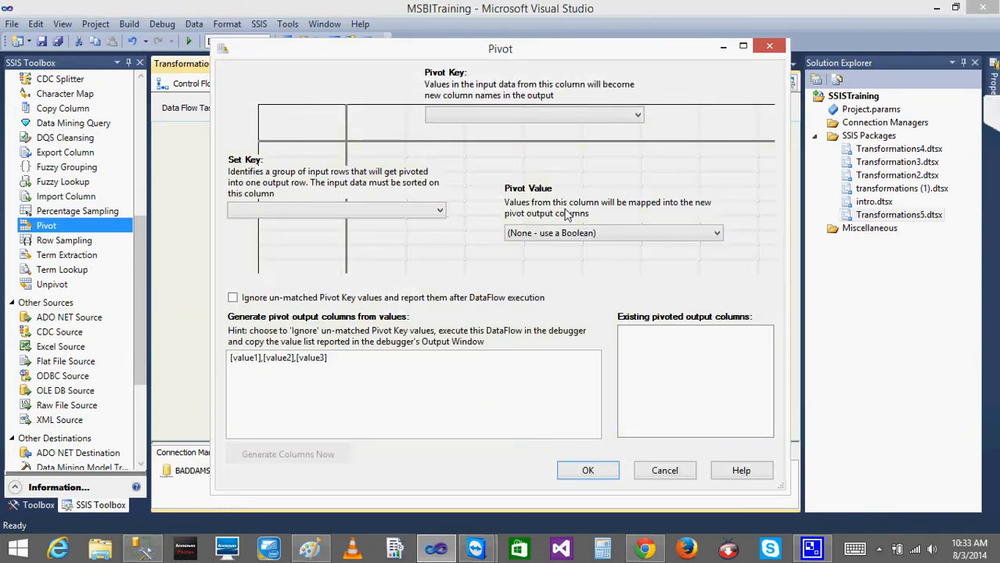
{"action": "left_click", "coordinate": [777, 53]}
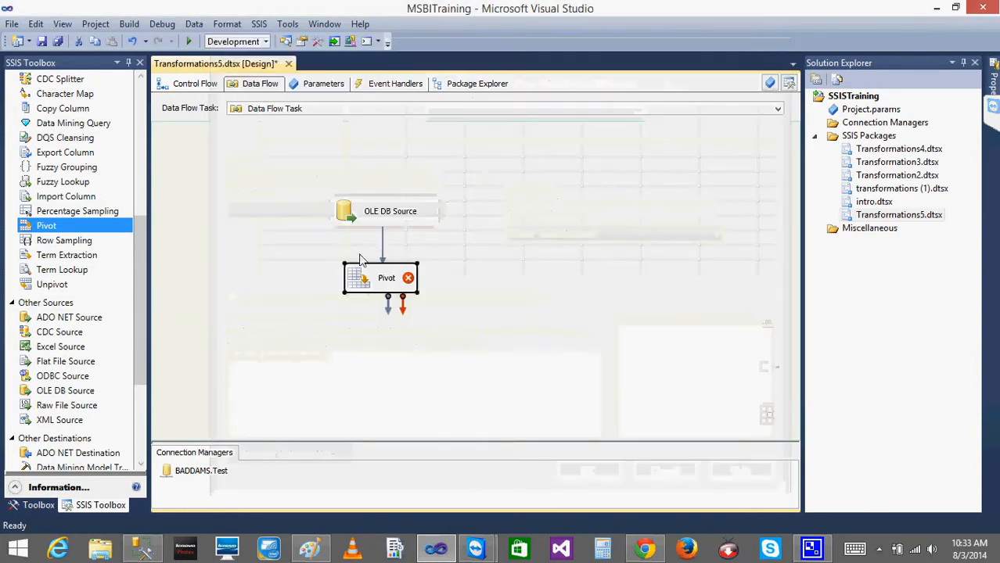
Step: In the Pivot's Advanced Editor, include CID, Year, Qtr and Amt as input columns and keep Qtr's usage type as READONLY
{"action": "right_click", "coordinate": [364, 285]}
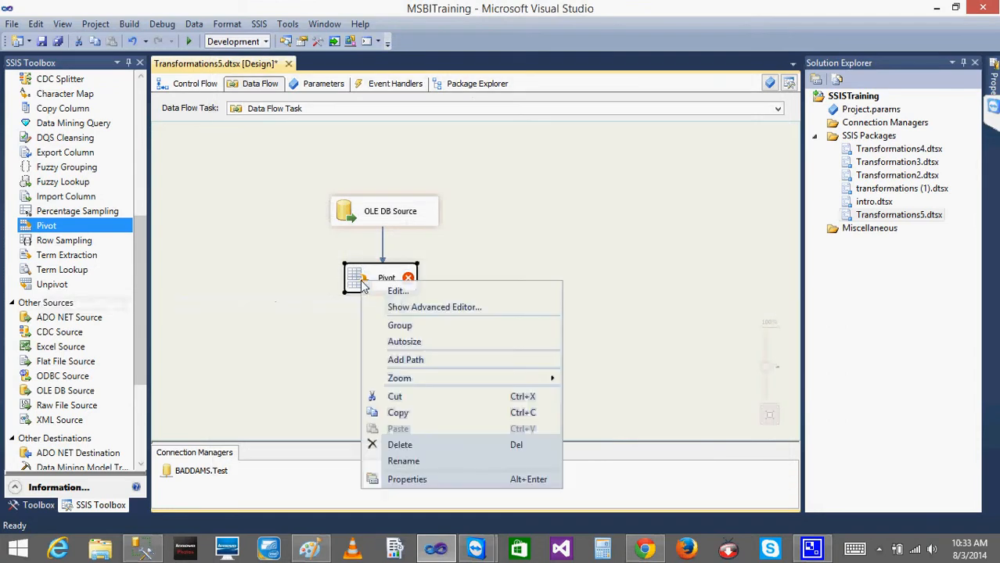
{"action": "left_click", "coordinate": [413, 310]}
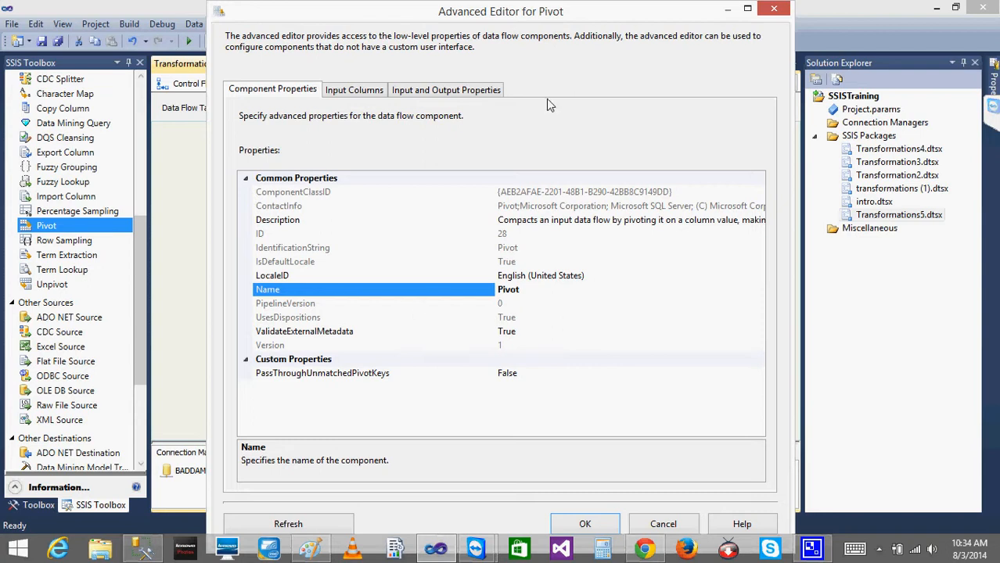
{"action": "left_click", "coordinate": [348, 91]}
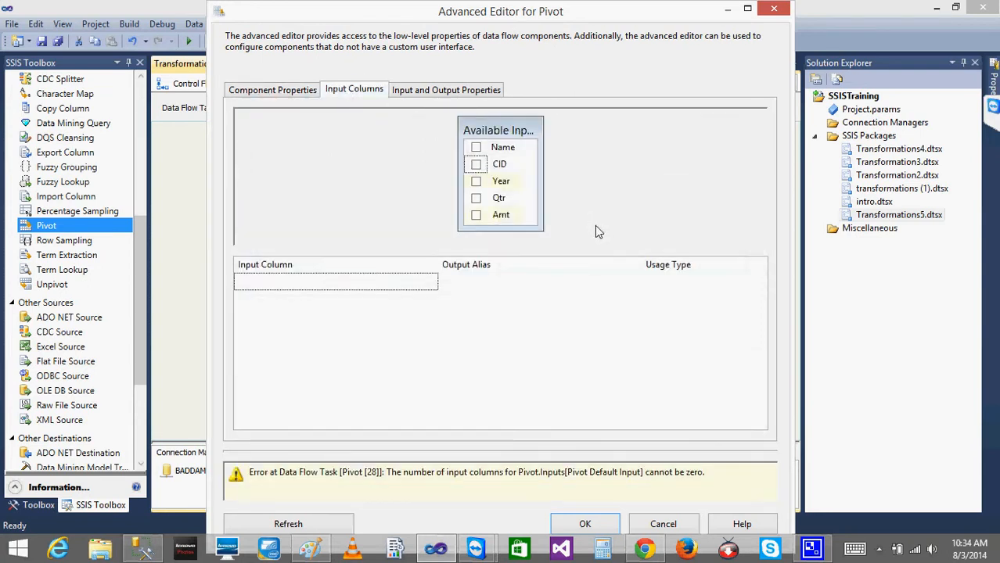
{"action": "left_click", "coordinate": [476, 165]}
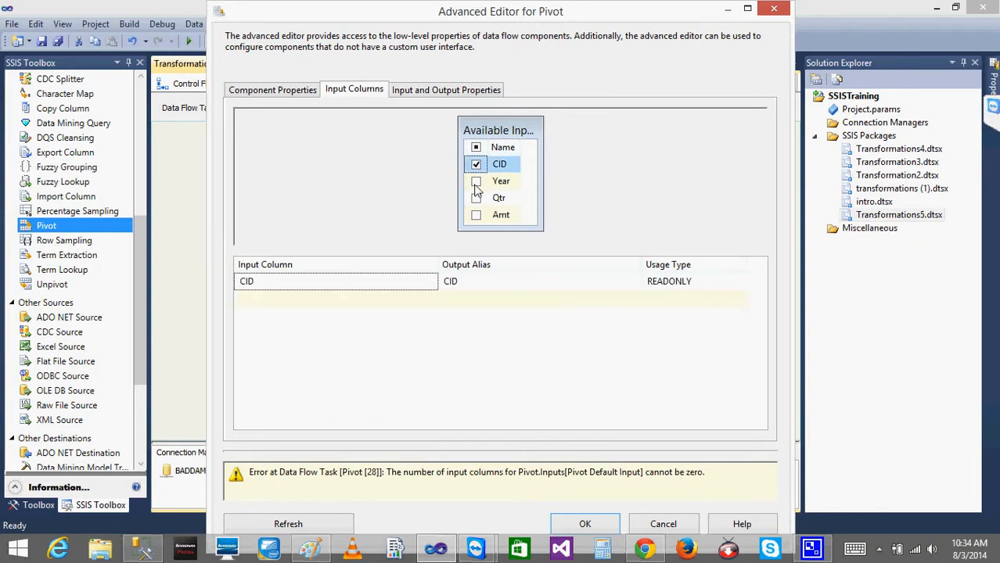
{"action": "left_click", "coordinate": [476, 181]}
{"action": "left_click", "coordinate": [476, 198]}
{"action": "left_click", "coordinate": [476, 215]}
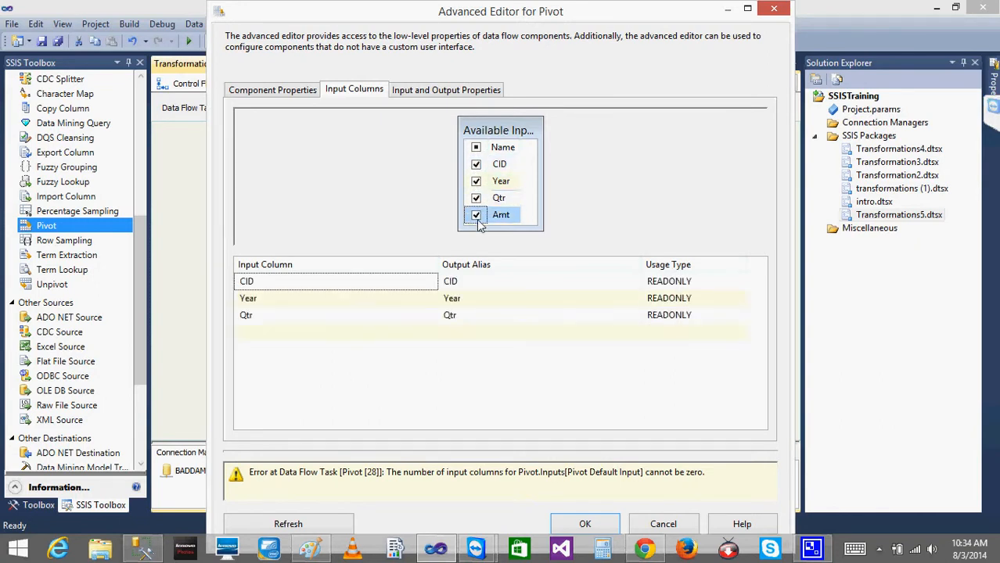
{"action": "left_click", "coordinate": [740, 316]}
{"action": "left_click", "coordinate": [741, 316]}
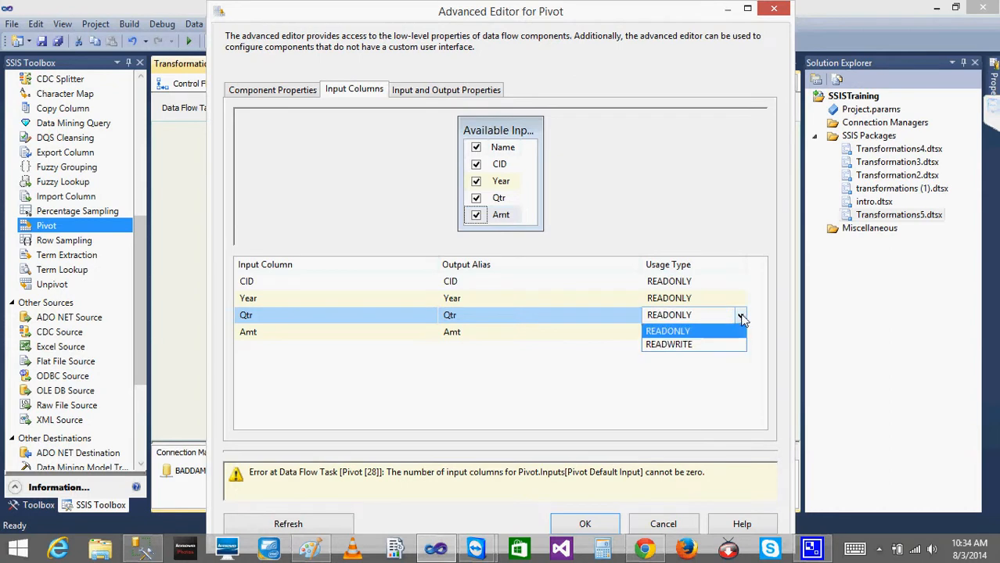
{"action": "left_click", "coordinate": [741, 317]}
{"action": "left_click", "coordinate": [607, 171]}
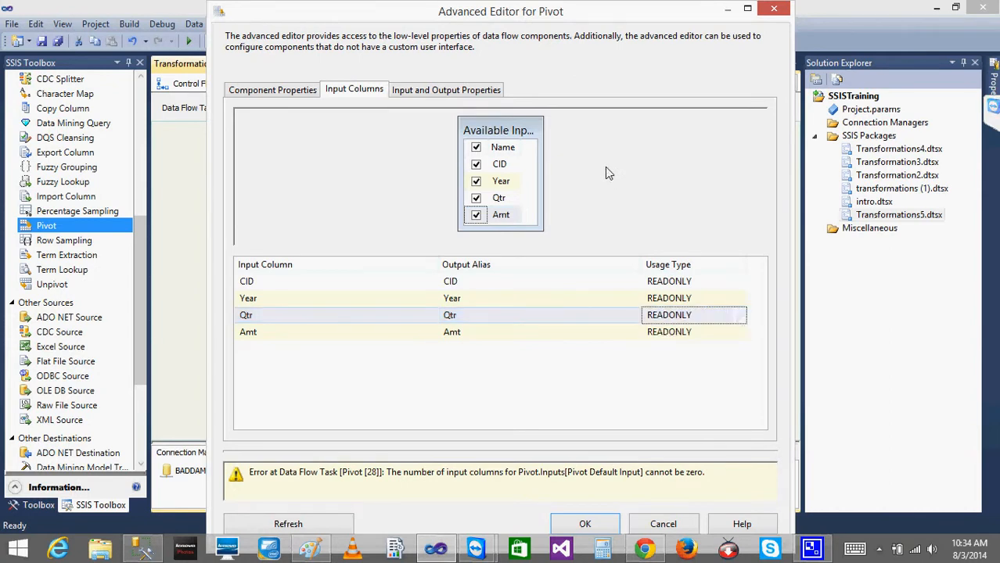
Step: Expand the Pivot's default input and output columns and consult the Paint sketch of the expected output
{"action": "left_click", "coordinate": [440, 92]}
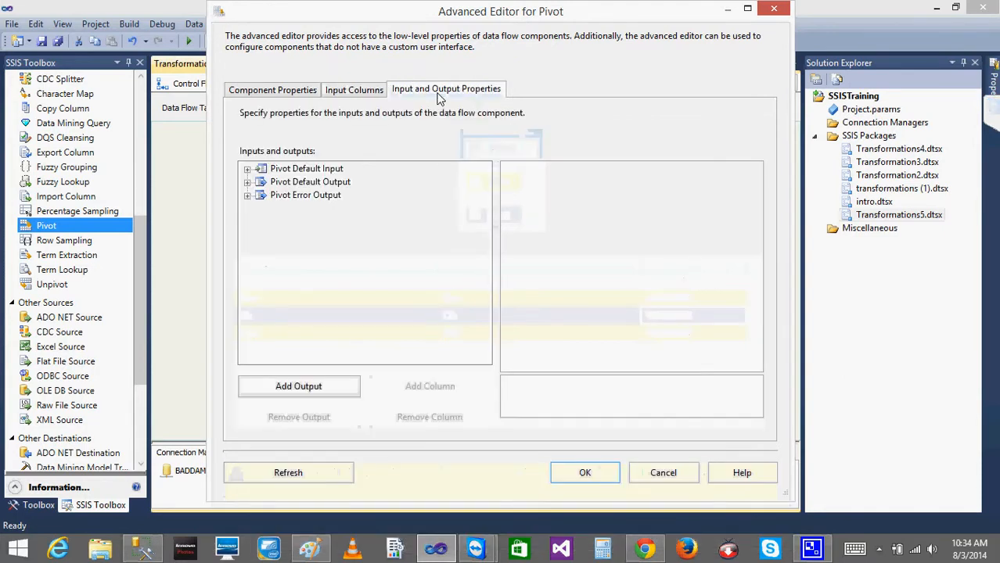
{"action": "left_click", "coordinate": [247, 169]}
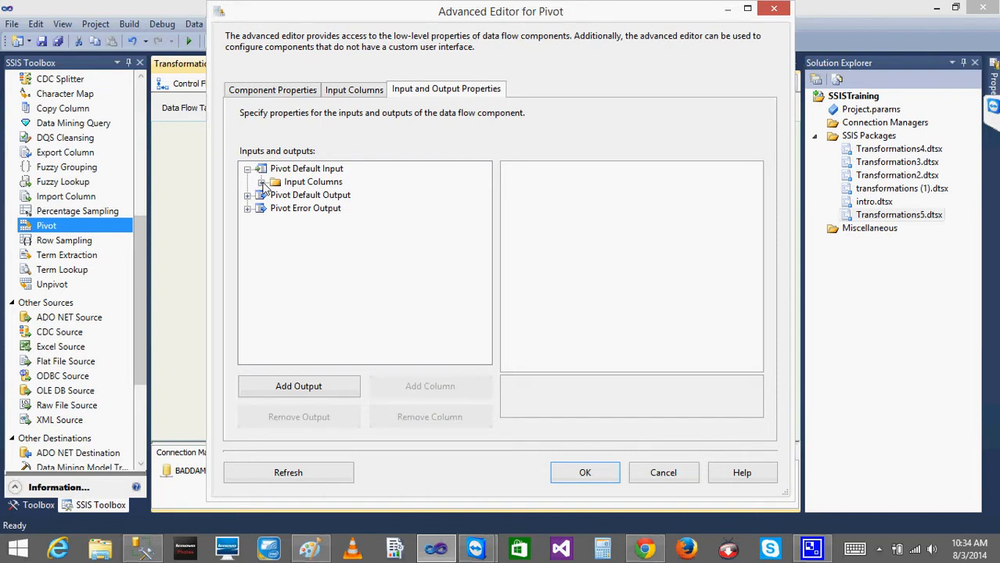
{"action": "left_click", "coordinate": [262, 184]}
{"action": "left_click", "coordinate": [248, 249]}
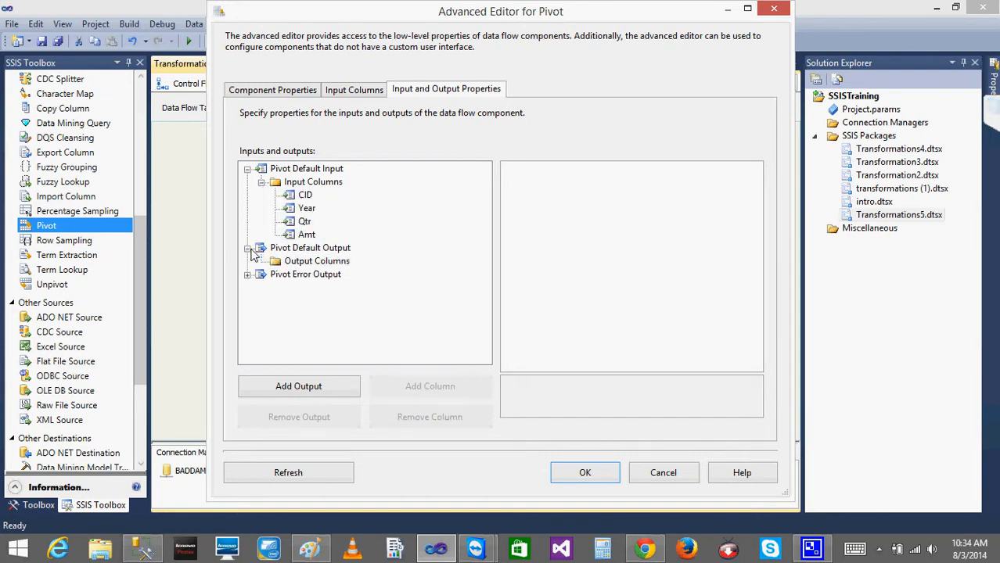
{"action": "left_click", "coordinate": [279, 263]}
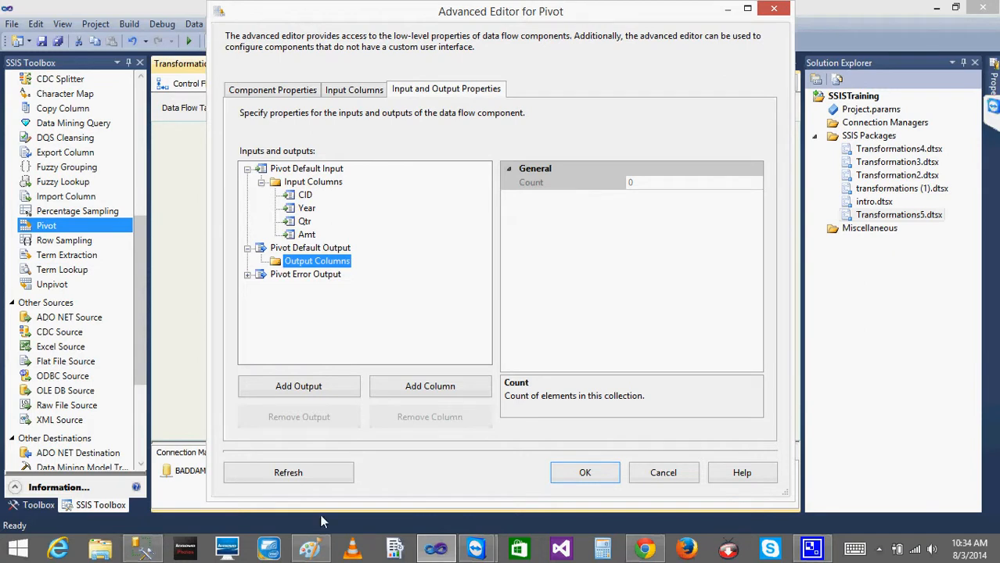
{"action": "mouse_move", "coordinate": [141, 554]}
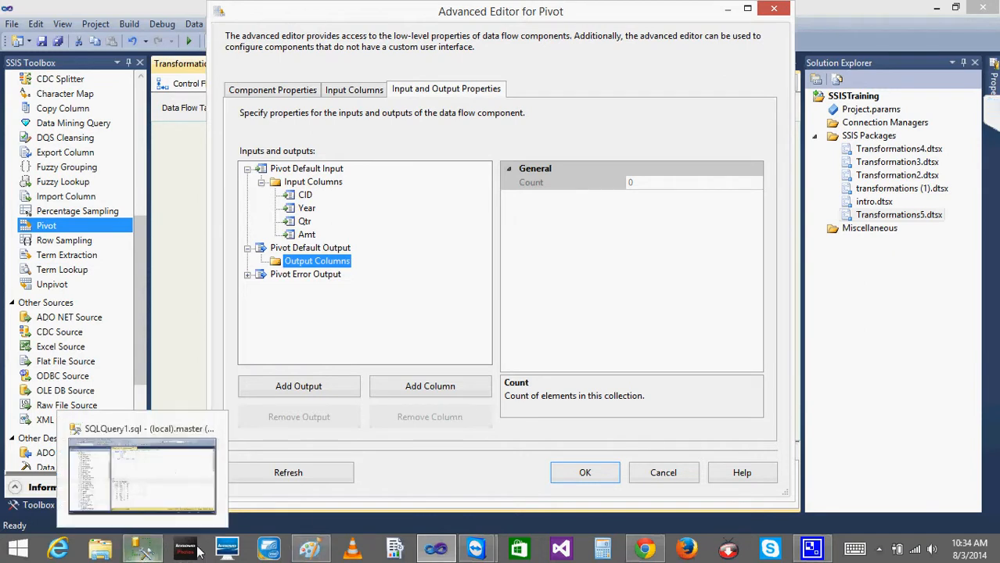
{"action": "left_click", "coordinate": [323, 552]}
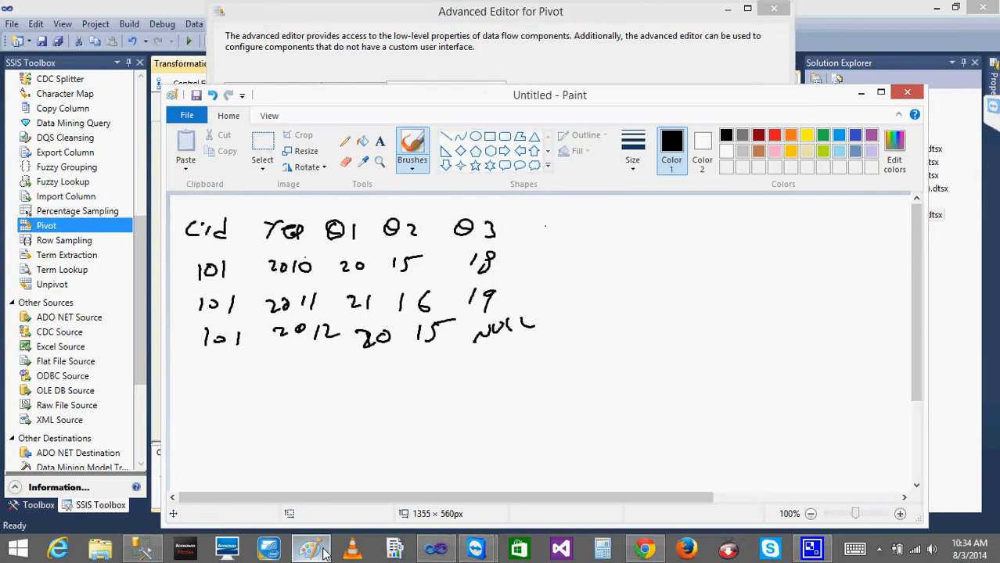
{"action": "left_click", "coordinate": [323, 551]}
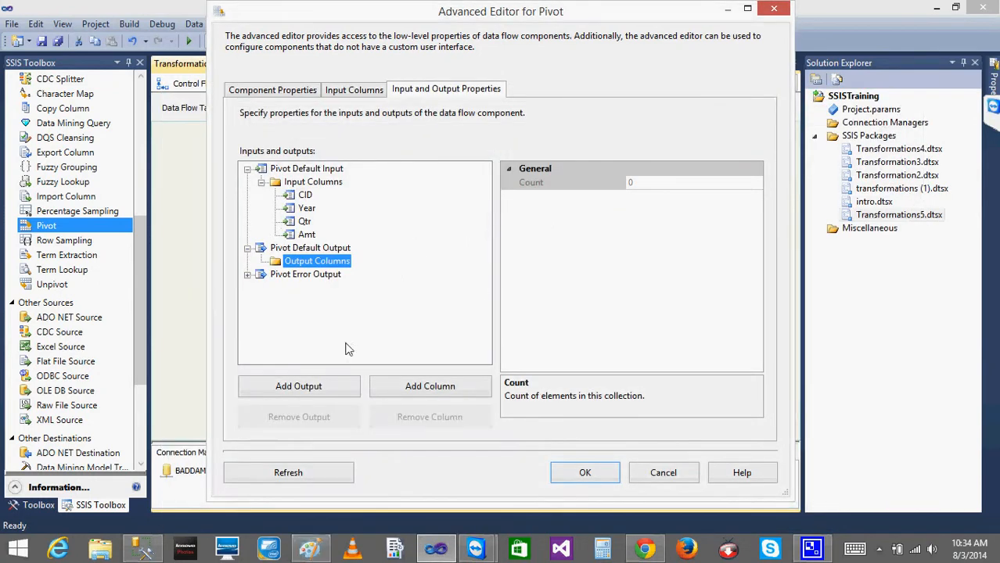
Step: Try to add another output to the Pivot, and add an output column named CID to its default output
{"action": "left_click", "coordinate": [327, 390]}
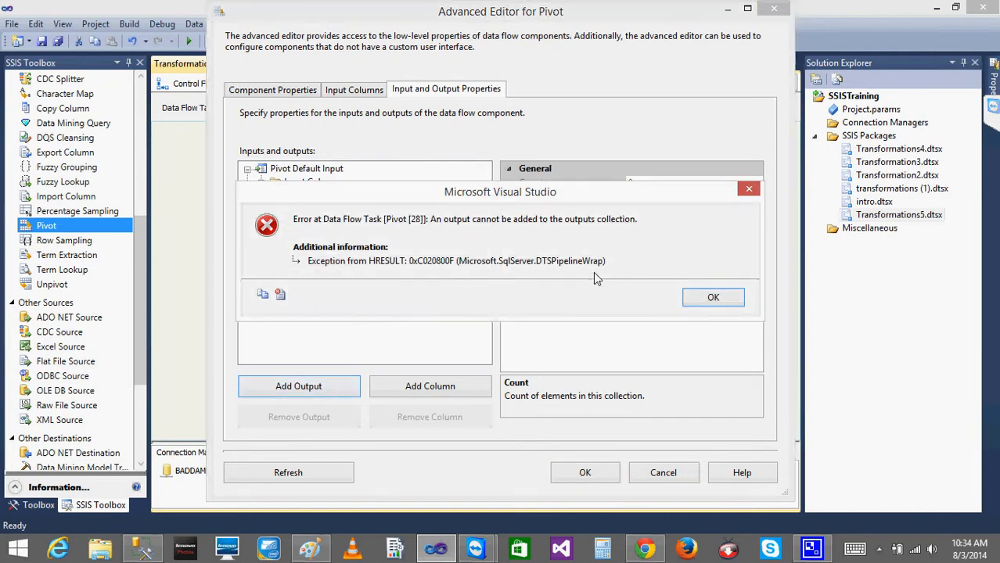
{"action": "left_click", "coordinate": [747, 190]}
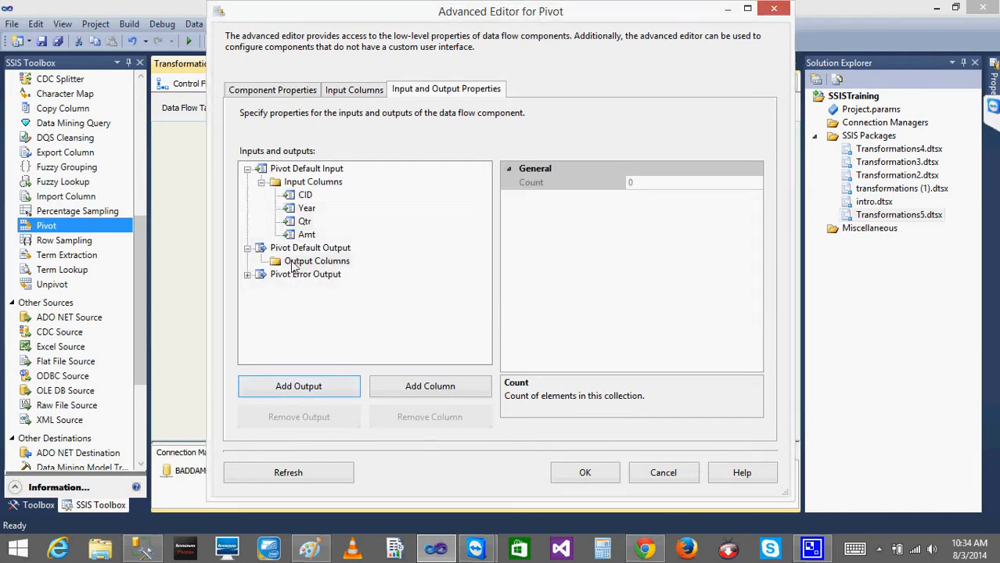
{"action": "left_click", "coordinate": [293, 265]}
{"action": "left_click", "coordinate": [429, 387]}
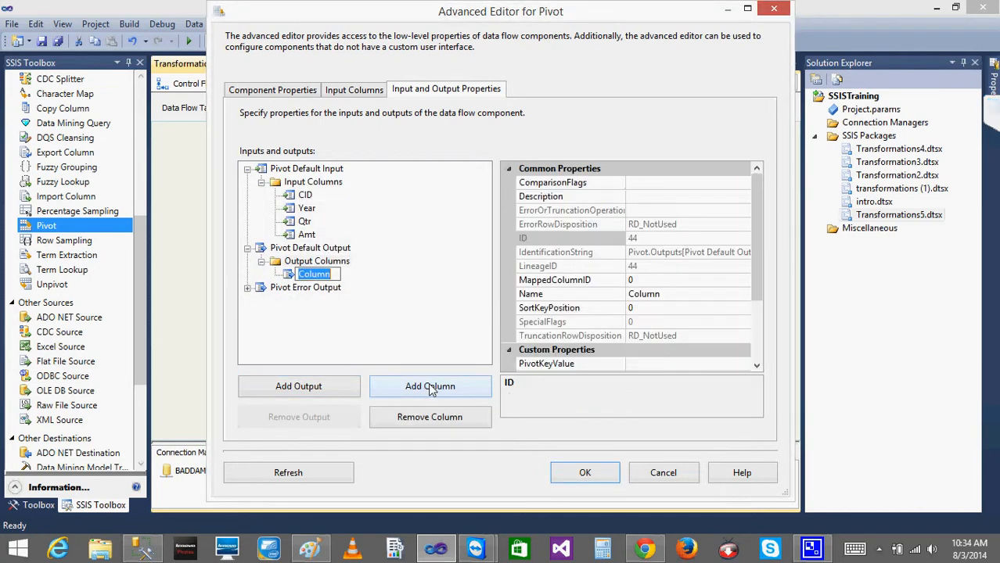
{"action": "type", "text": "CI"}
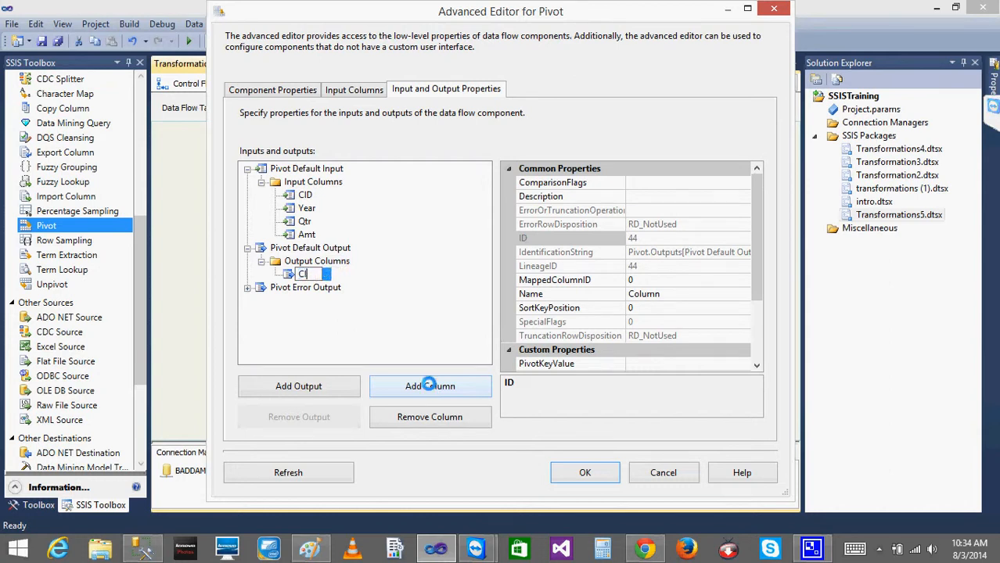
{"action": "type", "text": "D"}
{"action": "key", "text": "Return"}
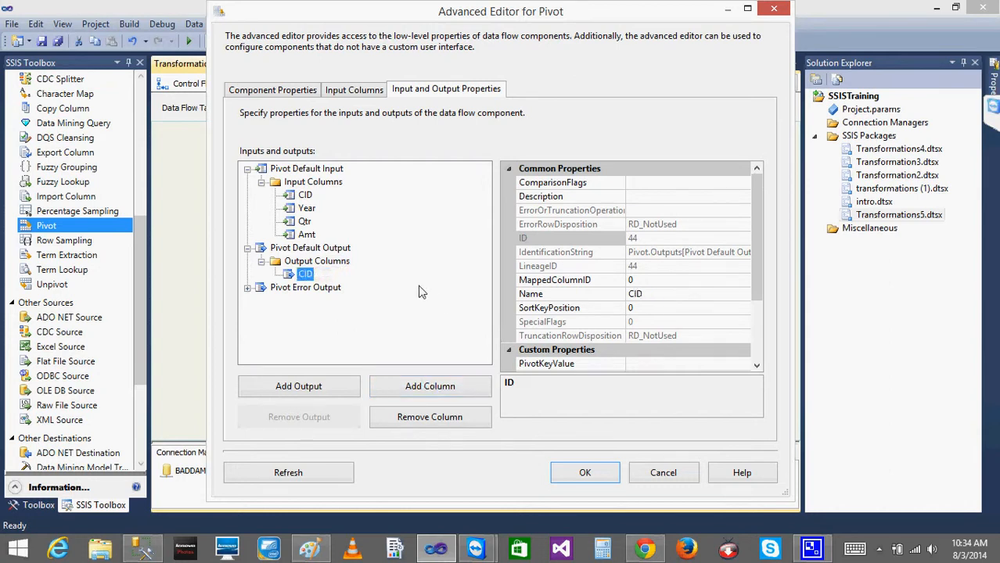
Step: Add two more output columns named Year and Q1 to the Pivot's default output
{"action": "left_click", "coordinate": [313, 261]}
{"action": "left_click", "coordinate": [432, 386]}
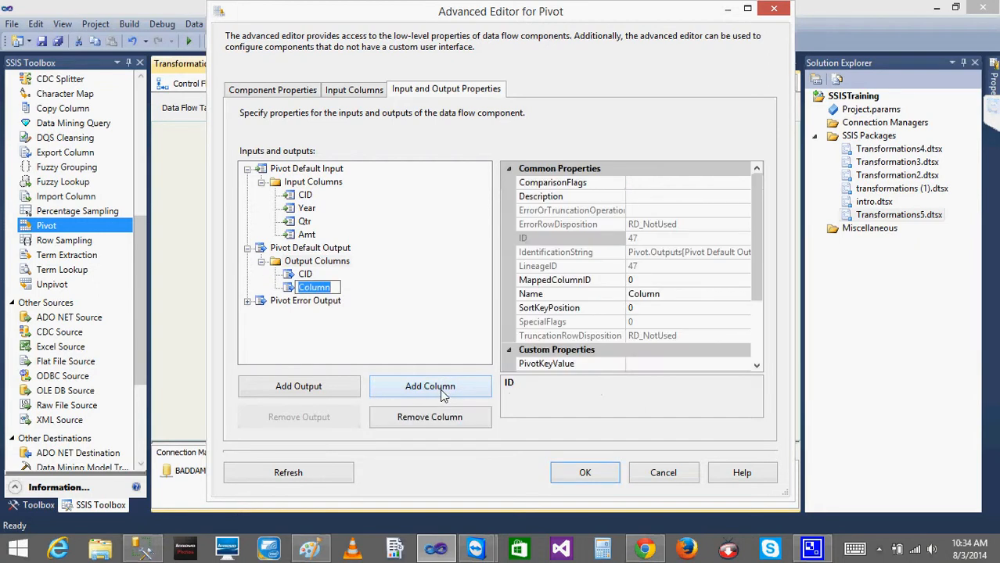
{"action": "type", "text": "Year"}
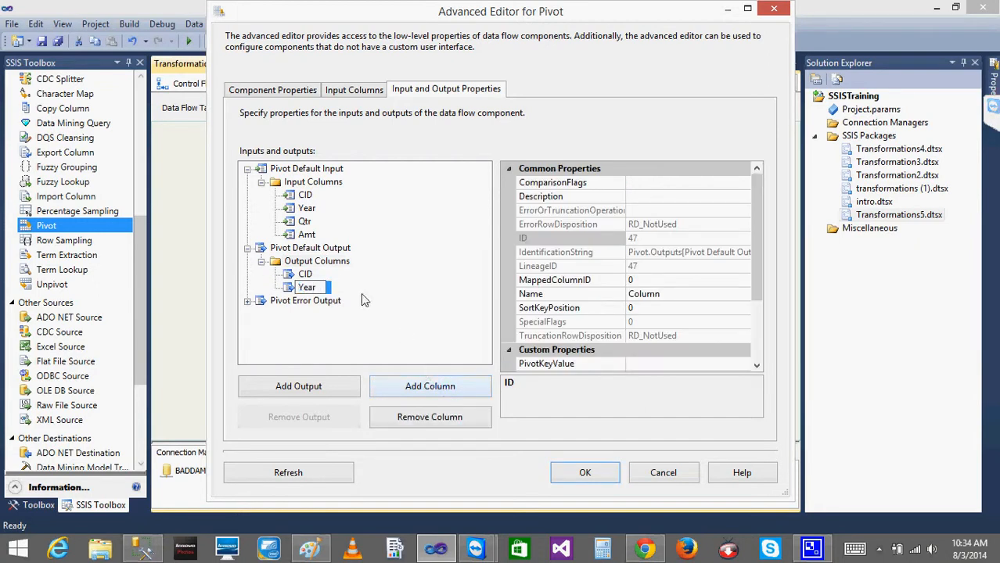
{"action": "left_click", "coordinate": [317, 262]}
{"action": "left_click", "coordinate": [405, 391]}
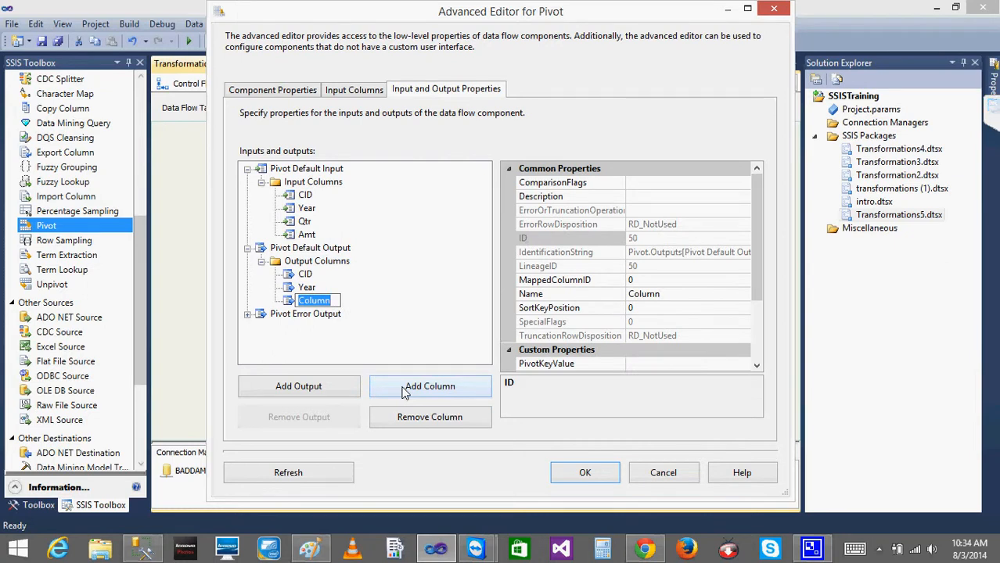
{"action": "type", "text": "Q1"}
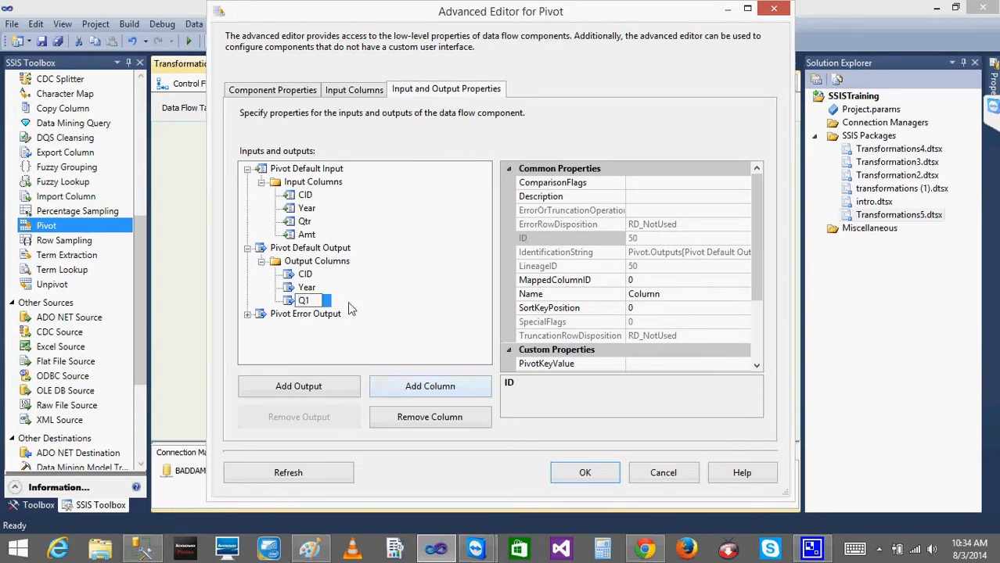
{"action": "key", "text": "Return"}
{"action": "left_click", "coordinate": [406, 387]}
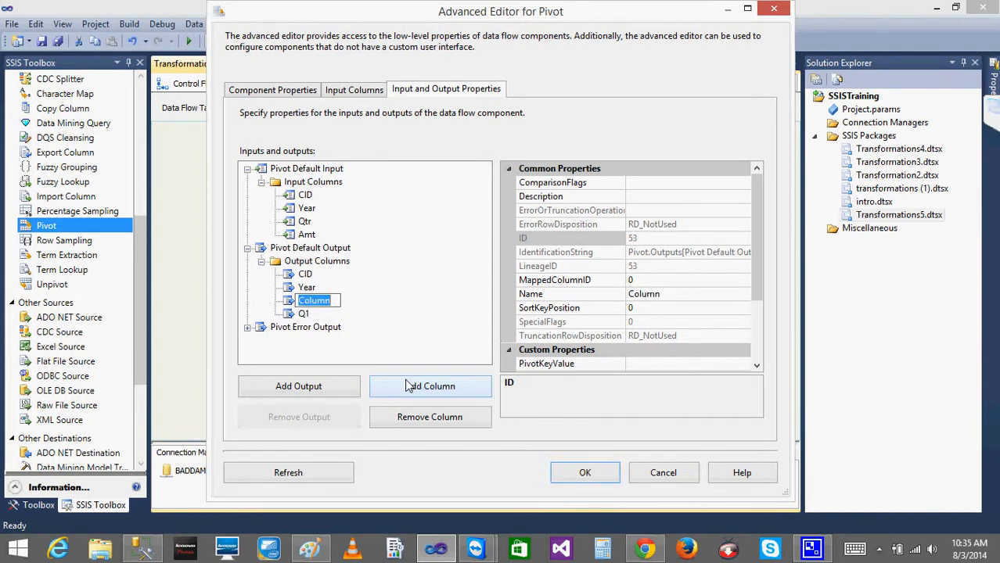
{"action": "type", "text": "Q2"}
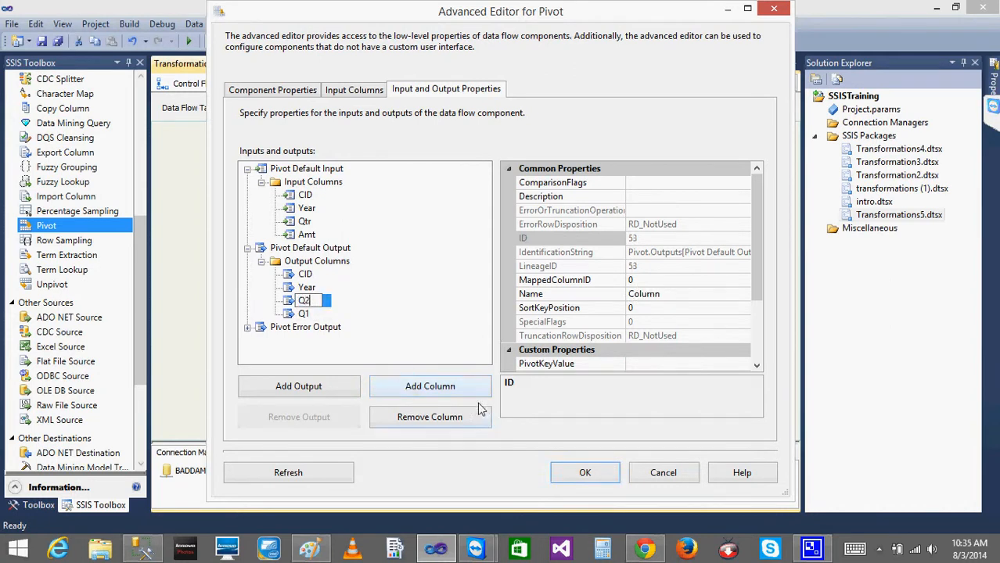
{"action": "left_click", "coordinate": [456, 392]}
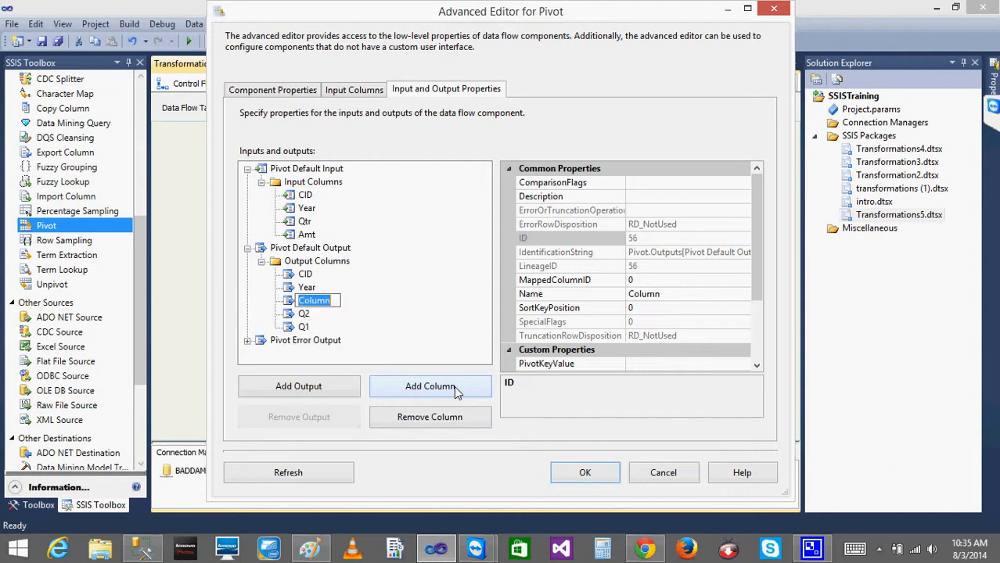
{"action": "type", "text": "Q3"}
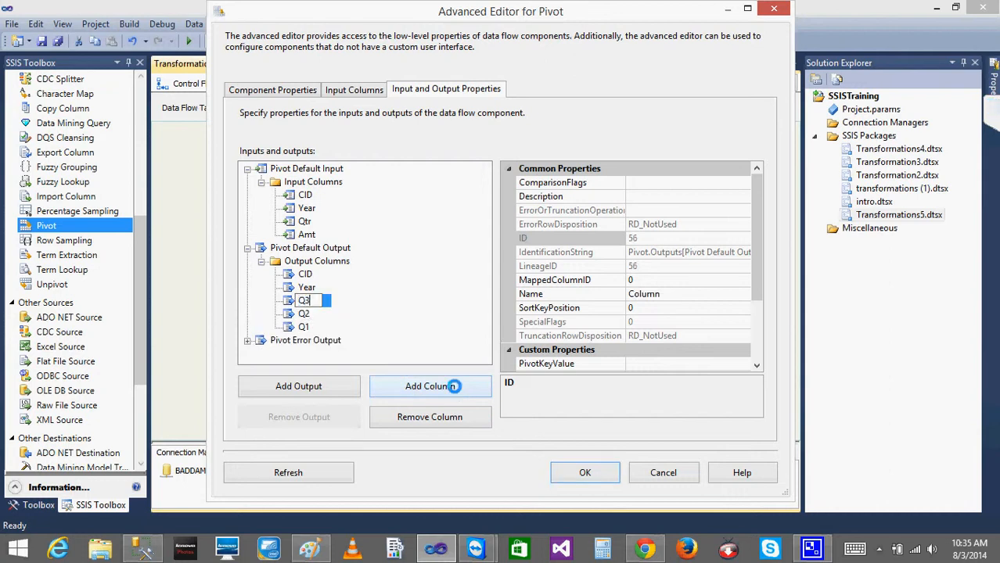
{"action": "key", "text": "Return"}
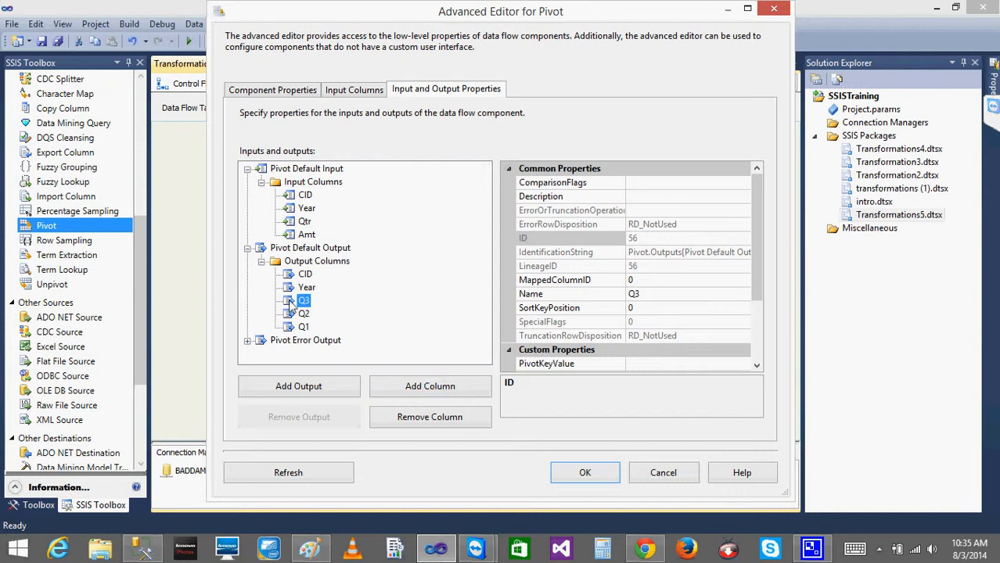
{"action": "left_click", "coordinate": [399, 422]}
{"action": "left_click", "coordinate": [399, 424]}
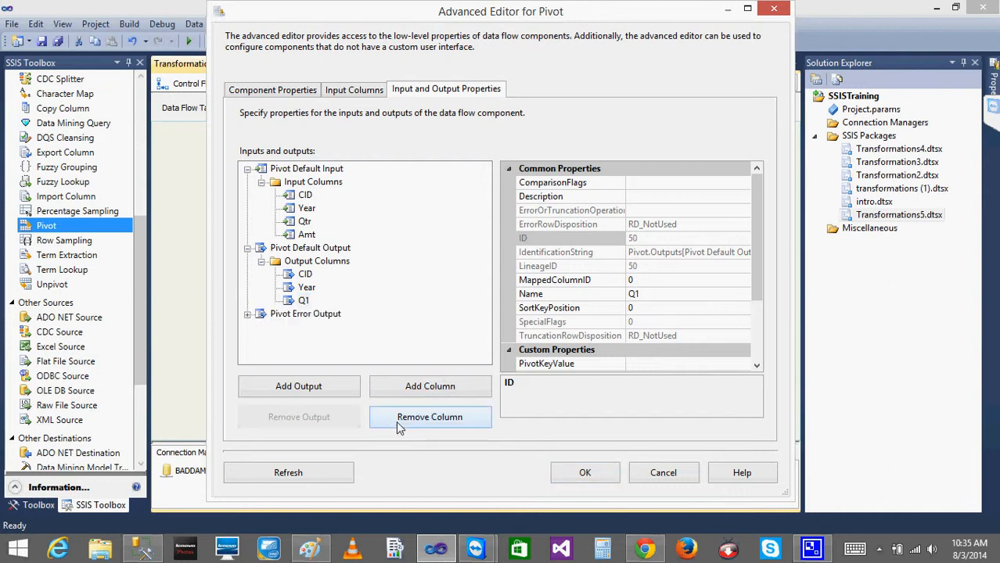
Step: Add output columns Q2 and Q3 below Q1 in the Pivot's default output
{"action": "left_click", "coordinate": [328, 264]}
{"action": "left_click", "coordinate": [421, 387]}
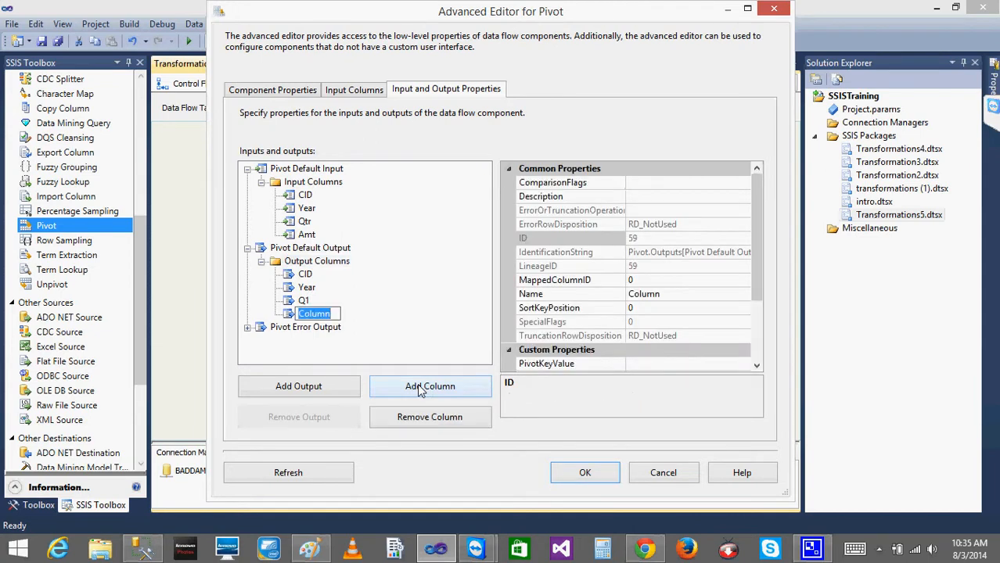
{"action": "type", "text": "Q"}
{"action": "key", "text": "Return"}
{"action": "left_click", "coordinate": [332, 265]}
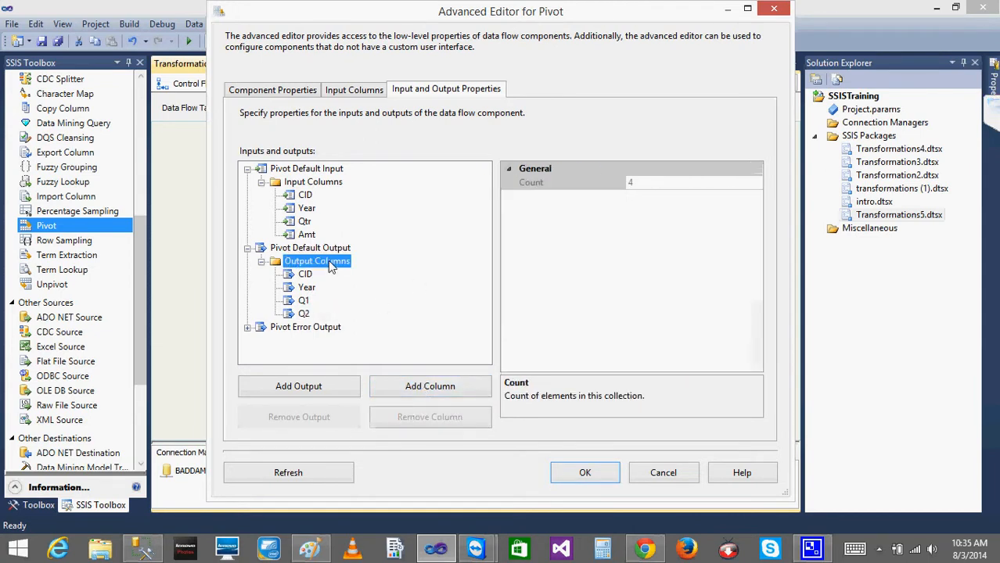
{"action": "left_click", "coordinate": [402, 387]}
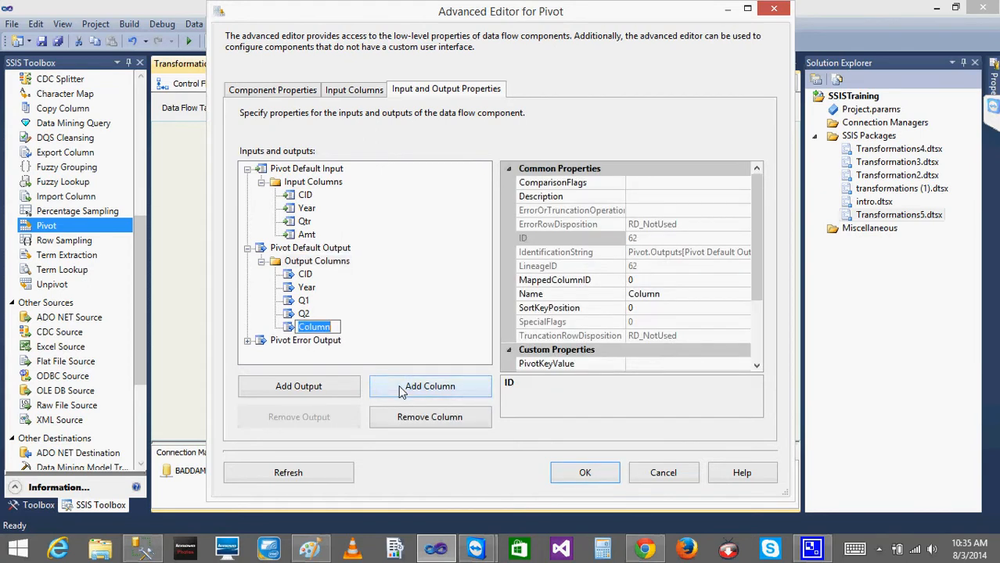
{"action": "type", "text": "Q3"}
{"action": "key", "text": "Return"}
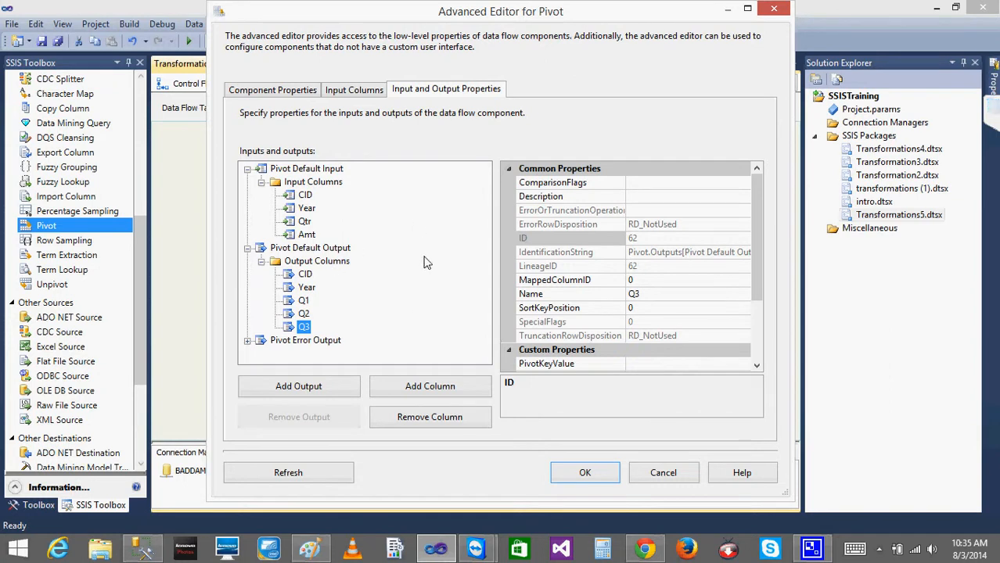
Step: Examine the properties of the CID input column and open its PivotUsage value for editing
{"action": "left_click", "coordinate": [305, 196]}
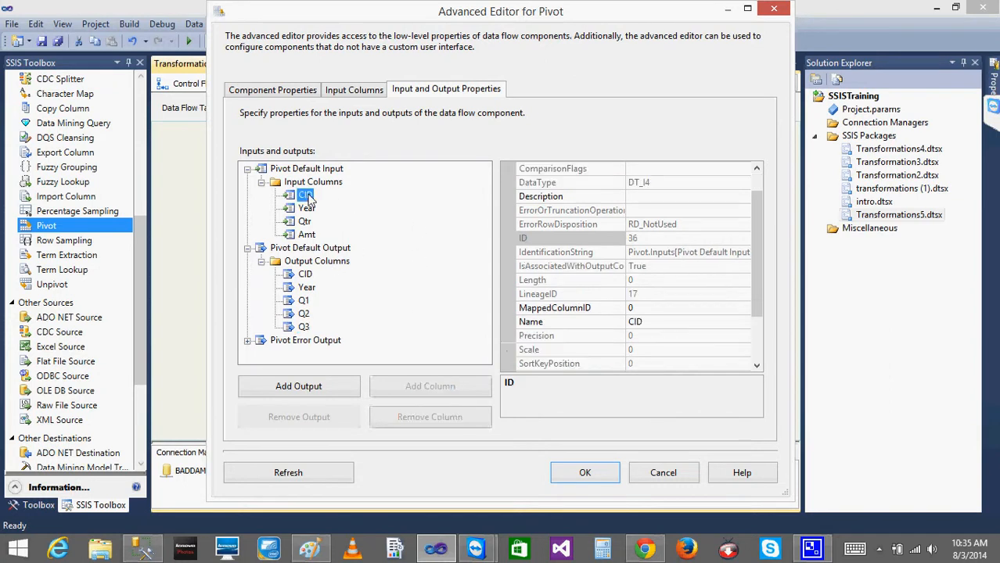
{"action": "left_click", "coordinate": [312, 181]}
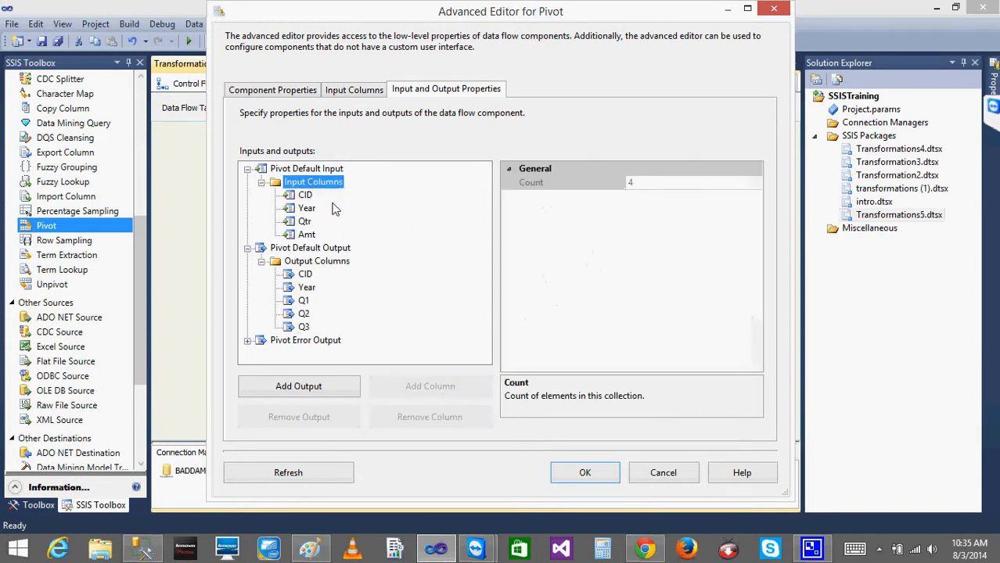
{"action": "left_click", "coordinate": [304, 195]}
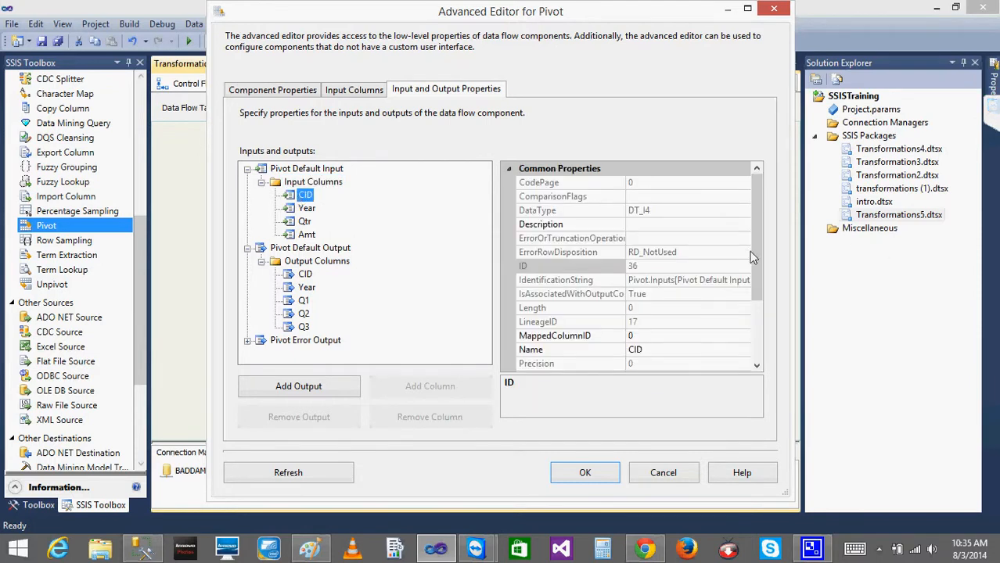
{"action": "left_click_drag", "start_coordinate": [754, 255], "coordinate": [745, 330]}
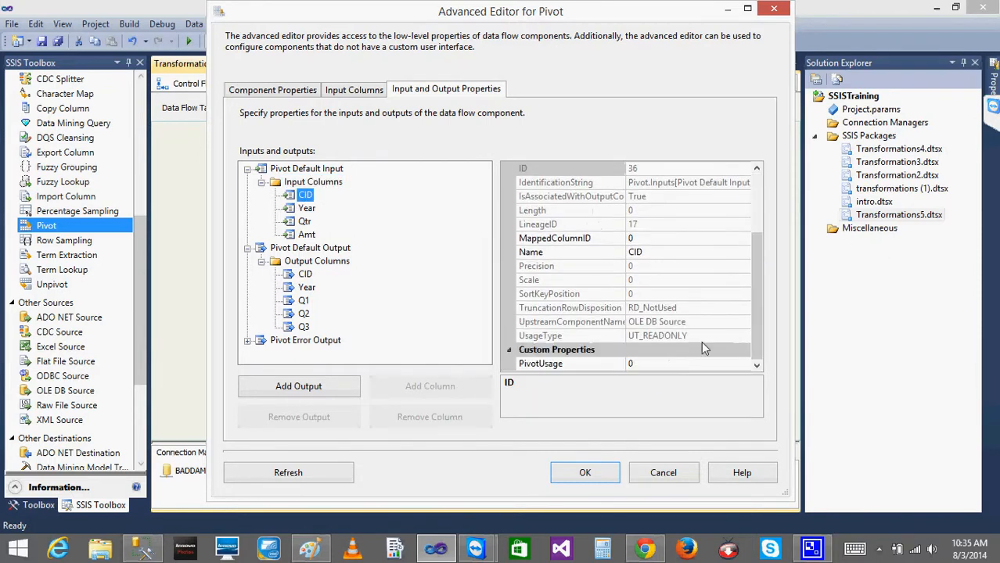
{"action": "left_click", "coordinate": [638, 364]}
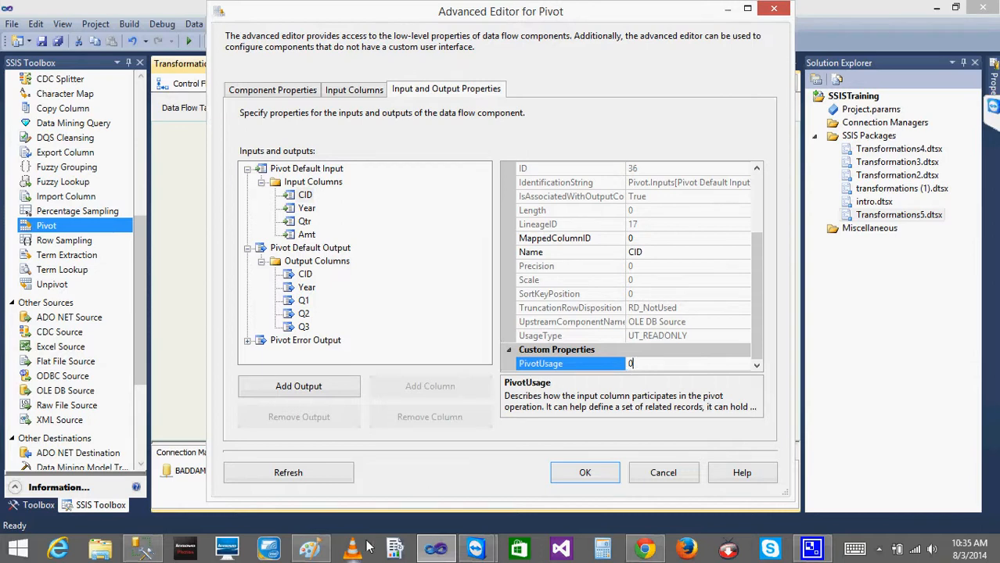
Step: Switch to the Cmpny query results in SQL Server Management Studio and place the Paint output sketch beside them
{"action": "left_click", "coordinate": [310, 549]}
{"action": "left_click", "coordinate": [143, 552]}
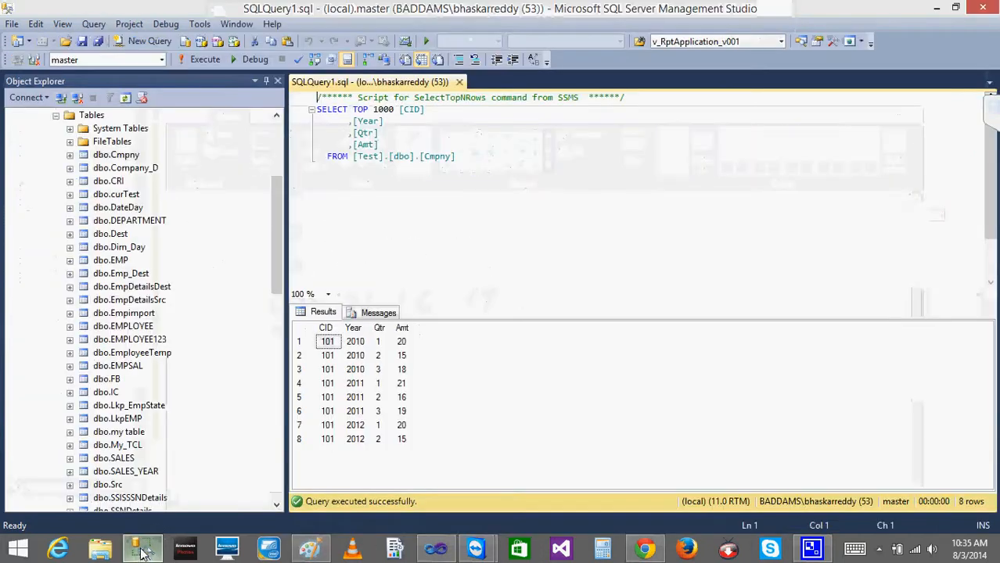
{"action": "left_click", "coordinate": [310, 549]}
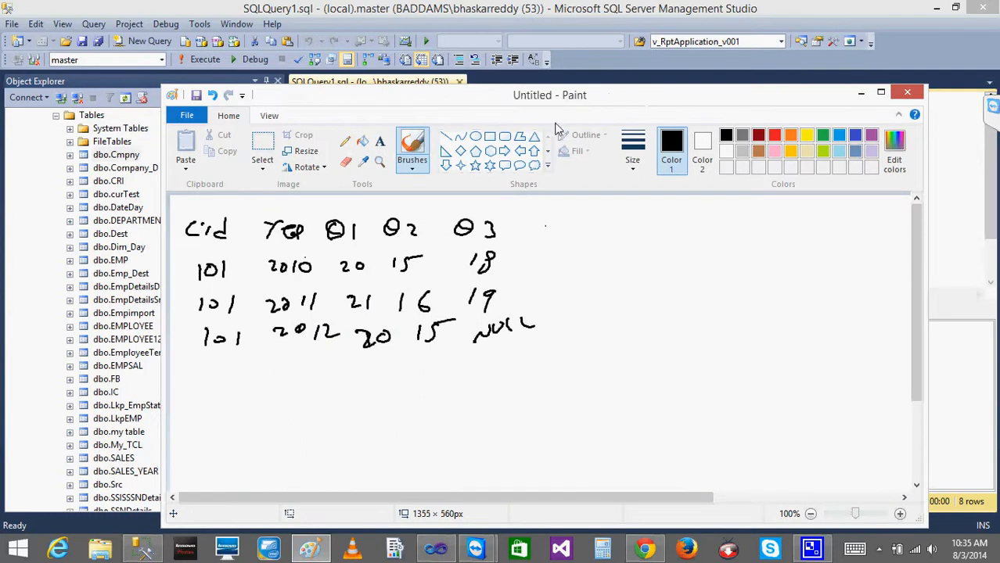
{"action": "mouse_move", "coordinate": [551, 104]}
{"action": "left_mouse_down"}
{"action": "mouse_move", "coordinate": [844, 118]}
{"action": "mouse_move", "coordinate": [826, 105]}
{"action": "left_mouse_up"}
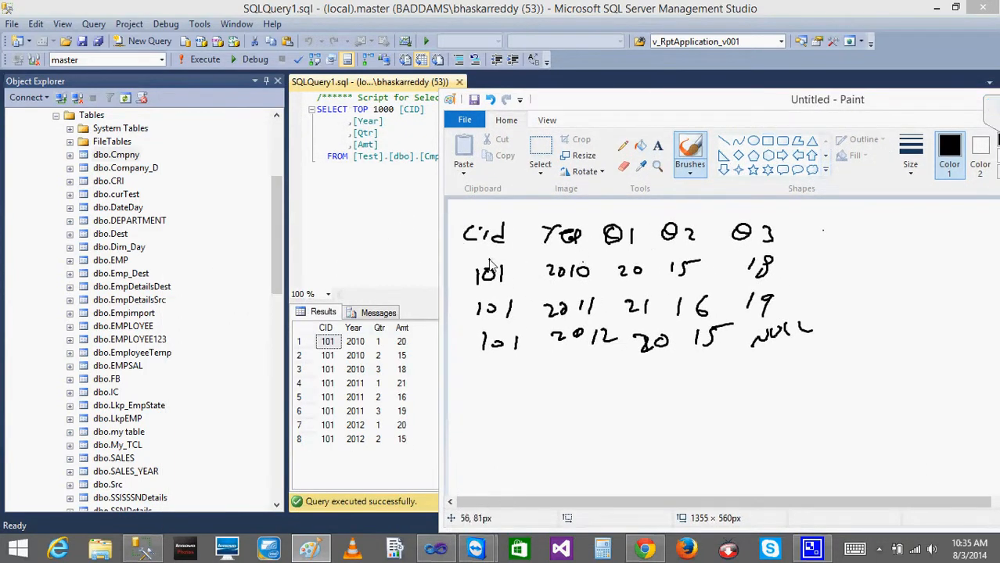
Step: In the sketch, circle 101 and 2010 labelled 0, the Q1 to Q3 headings labelled 2, and the values 20, 15, 18 labelled 3
{"action": "mouse_move", "coordinate": [490, 264]}
{"action": "left_mouse_down"}
{"action": "mouse_move", "coordinate": [467, 302]}
{"action": "mouse_move", "coordinate": [574, 298]}
{"action": "mouse_move", "coordinate": [593, 289]}
{"action": "mouse_move", "coordinate": [597, 268]}
{"action": "mouse_move", "coordinate": [492, 263]}
{"action": "left_mouse_up"}
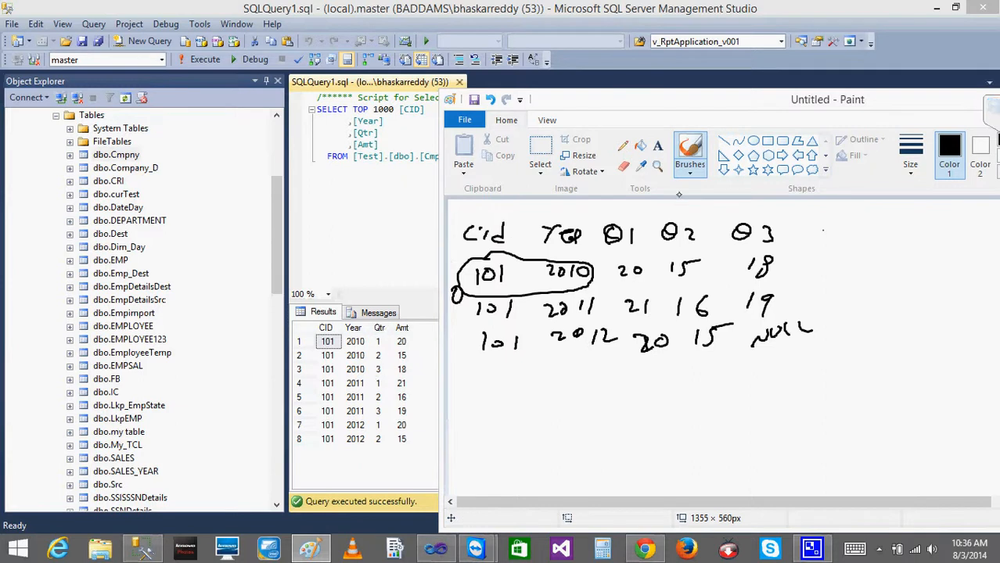
{"action": "mouse_move", "coordinate": [642, 207]}
{"action": "left_mouse_down"}
{"action": "mouse_move", "coordinate": [639, 248]}
{"action": "mouse_move", "coordinate": [790, 231]}
{"action": "mouse_move", "coordinate": [626, 209]}
{"action": "left_mouse_up"}
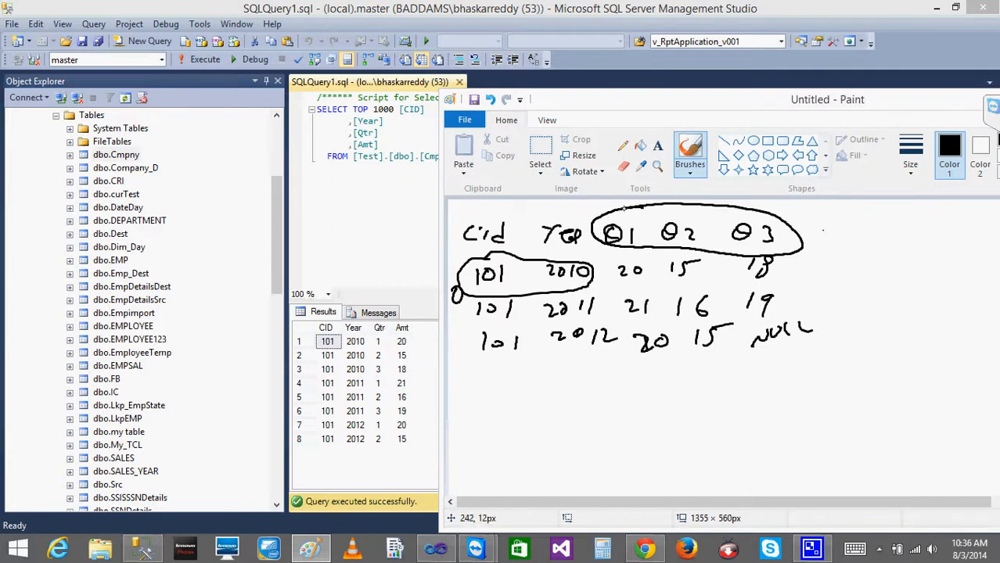
{"action": "mouse_move", "coordinate": [811, 226]}
{"action": "left_mouse_down"}
{"action": "mouse_move", "coordinate": [819, 237]}
{"action": "mouse_move", "coordinate": [804, 220]}
{"action": "left_mouse_up"}
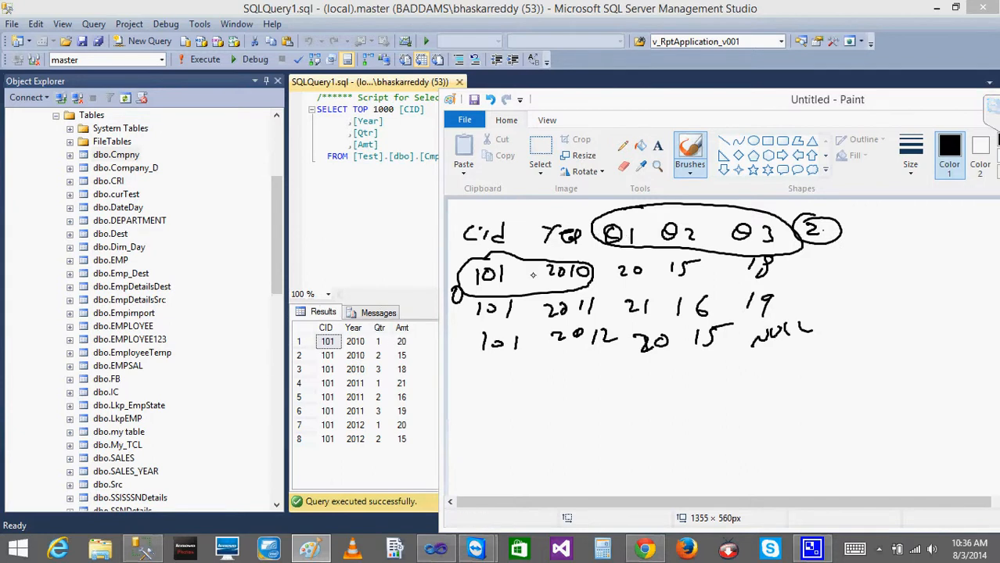
{"action": "mouse_move", "coordinate": [607, 286]}
{"action": "left_mouse_down"}
{"action": "mouse_move", "coordinate": [792, 270]}
{"action": "mouse_move", "coordinate": [634, 284]}
{"action": "left_mouse_up"}
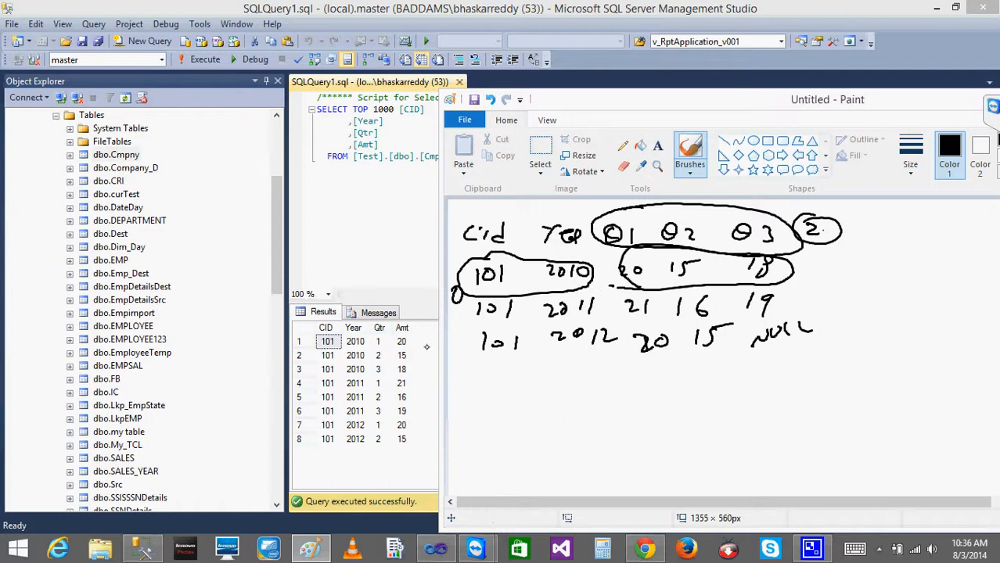
{"action": "mouse_move", "coordinate": [818, 264]}
{"action": "left_mouse_down"}
{"action": "mouse_move", "coordinate": [811, 270]}
{"action": "mouse_move", "coordinate": [820, 277]}
{"action": "left_mouse_up"}
{"action": "mouse_move", "coordinate": [822, 257]}
{"action": "left_mouse_down"}
{"action": "mouse_move", "coordinate": [837, 268]}
{"action": "mouse_move", "coordinate": [829, 256]}
{"action": "left_mouse_up"}
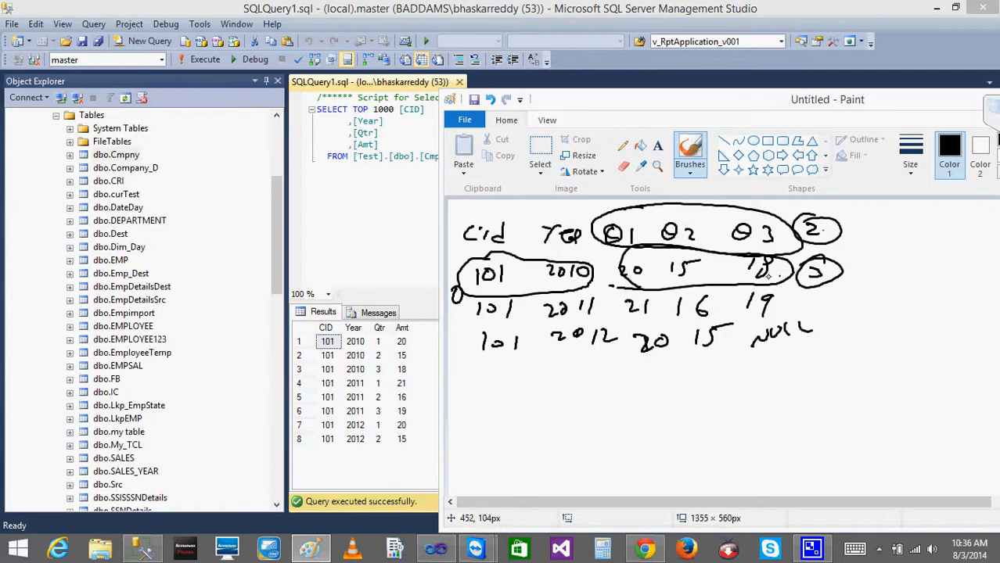
Step: Highlight the CID column in the query results and the CID and Year columns in the SELECT statement
{"action": "left_click", "coordinate": [326, 329]}
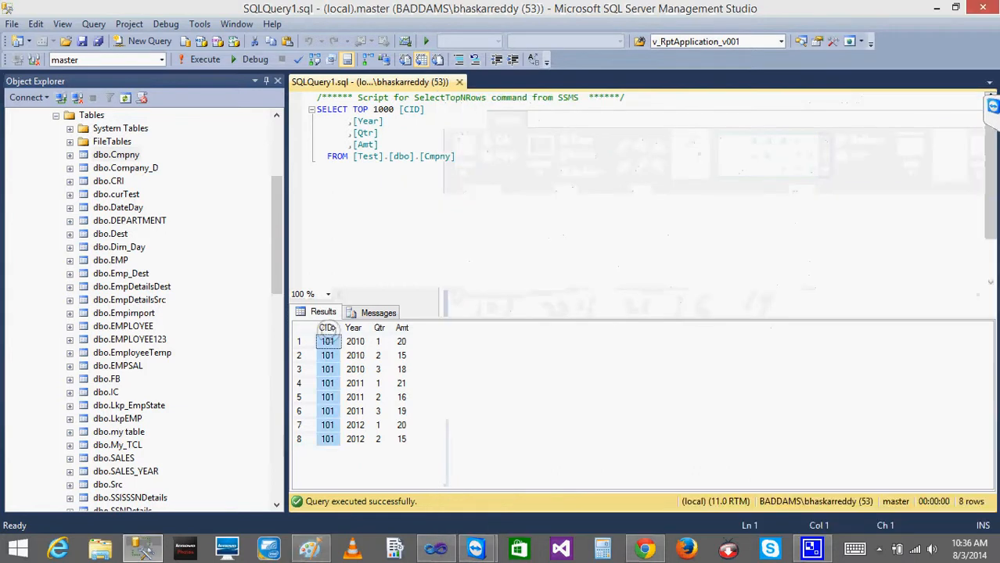
{"action": "left_click", "coordinate": [389, 123]}
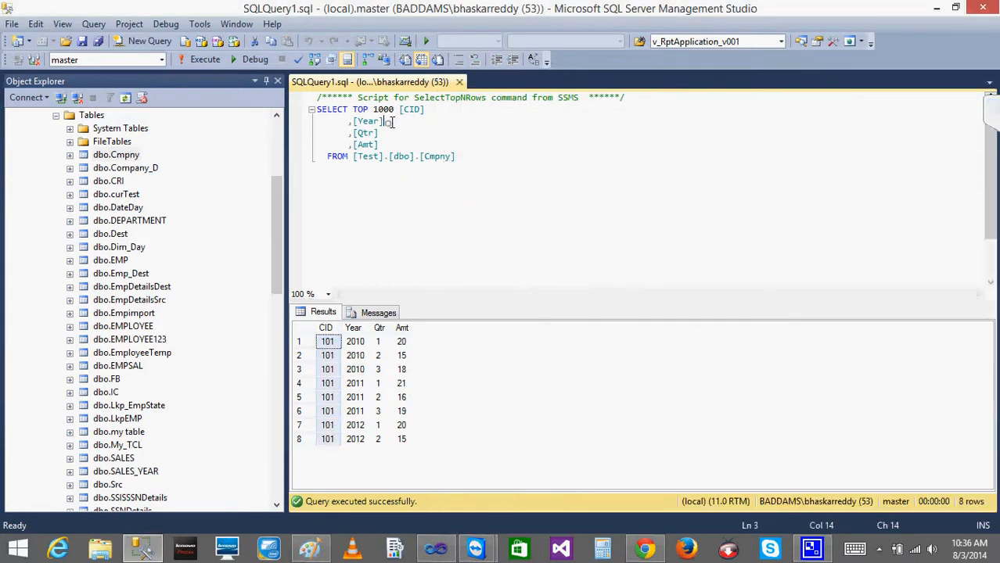
{"action": "left_click", "coordinate": [435, 109]}
{"action": "left_click_drag", "start_coordinate": [396, 110], "coordinate": [413, 120]}
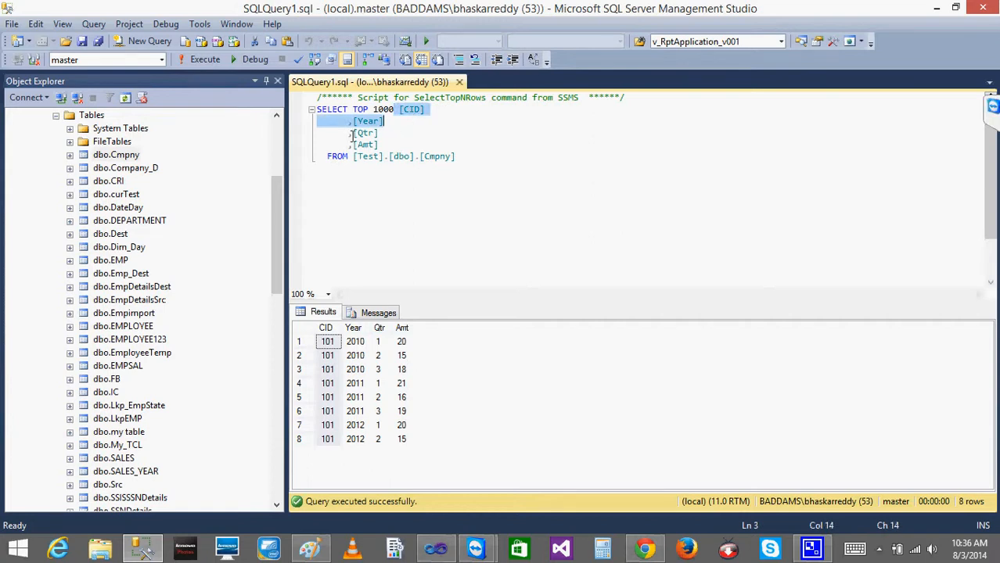
Step: Highlight the Qtr and Amt columns in the SELECT statement
{"action": "left_click_drag", "start_coordinate": [352, 134], "coordinate": [385, 133]}
{"action": "left_click", "coordinate": [405, 134]}
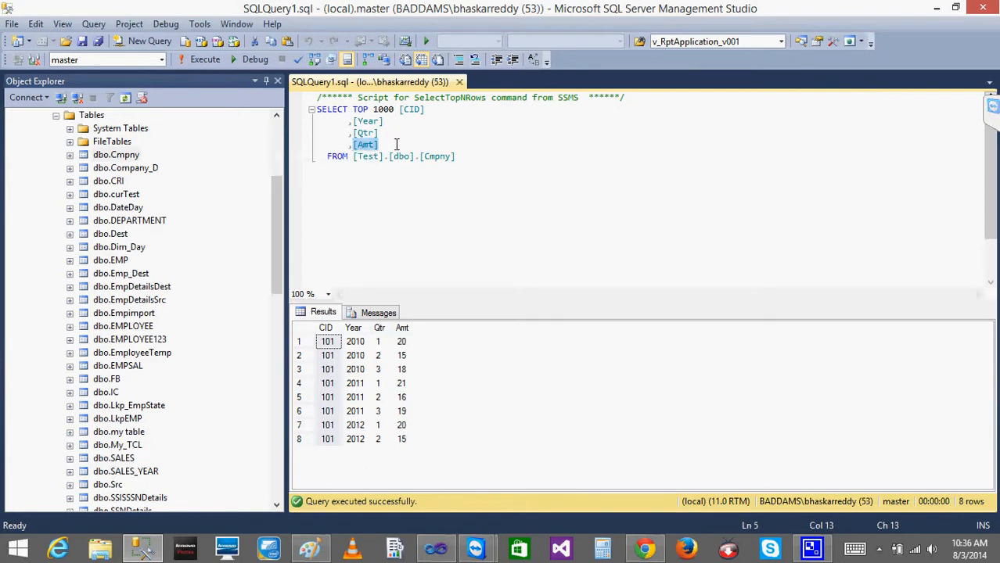
{"action": "left_click", "coordinate": [399, 145]}
Step: Return to the Advanced Editor for Pivot in Visual Studio and set PivotUsage to 1 for the CID and Year input columns
{"action": "left_click", "coordinate": [937, 7]}
{"action": "left_click", "coordinate": [350, 297]}
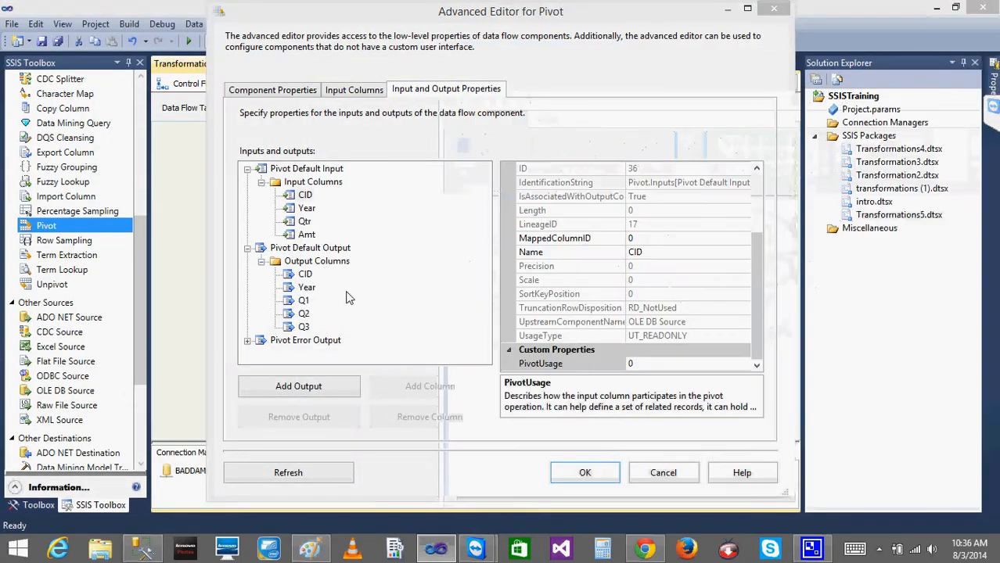
{"action": "left_click", "coordinate": [660, 365]}
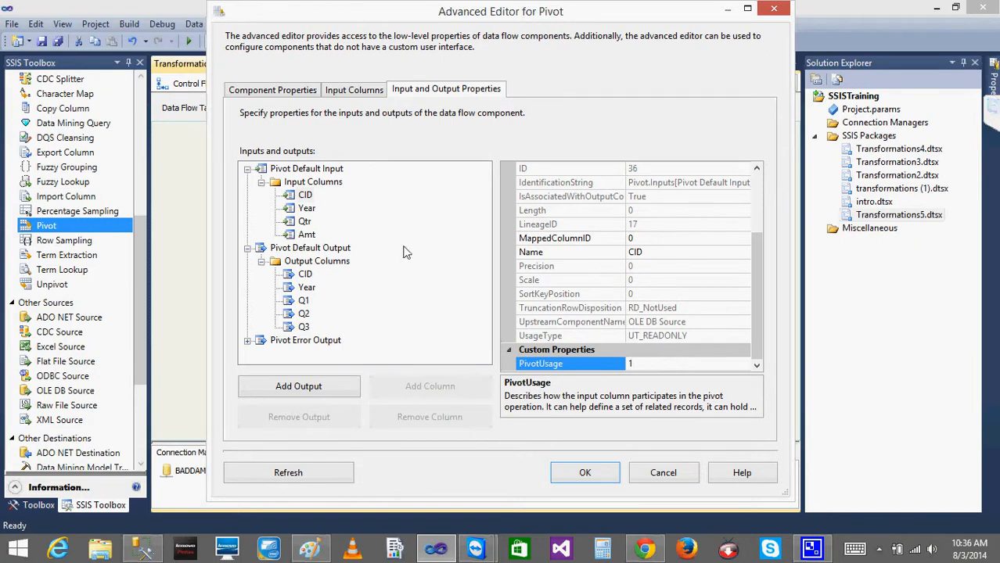
{"action": "left_click", "coordinate": [305, 208]}
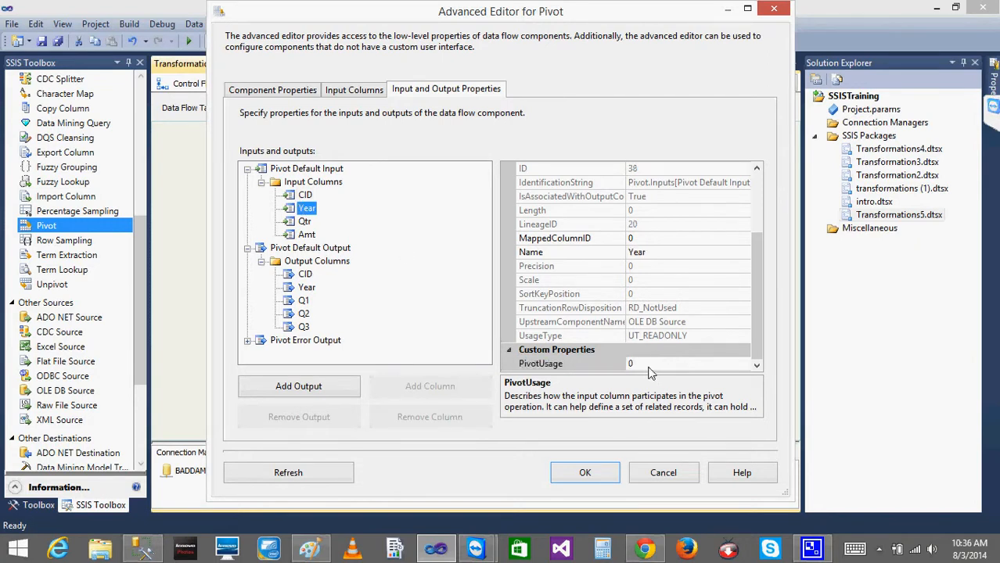
{"action": "left_click", "coordinate": [649, 365]}
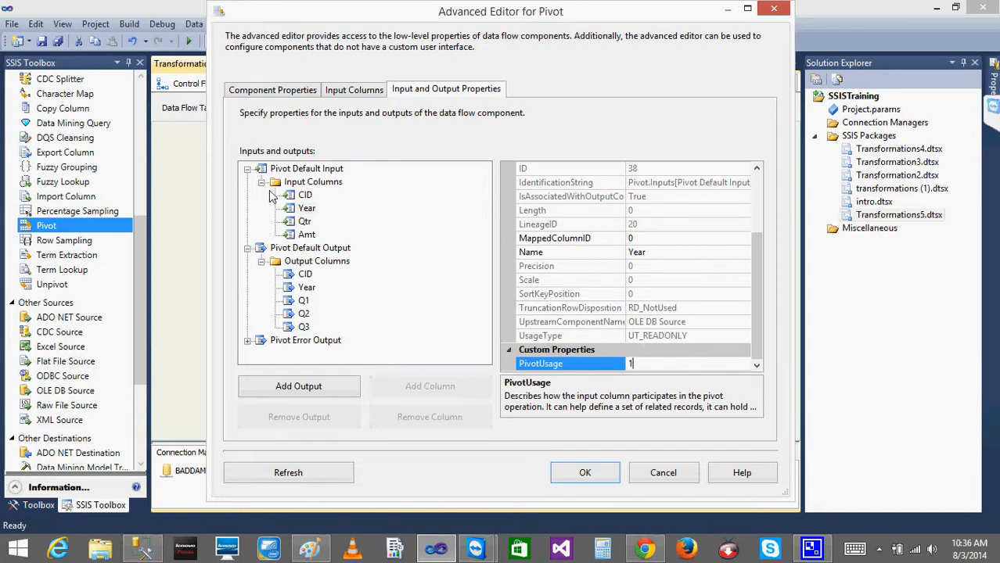
Step: Set PivotUsage to 2 for the Qtr input column and compare its properties with those of Amt
{"action": "left_click", "coordinate": [305, 221]}
{"action": "left_click", "coordinate": [650, 363]}
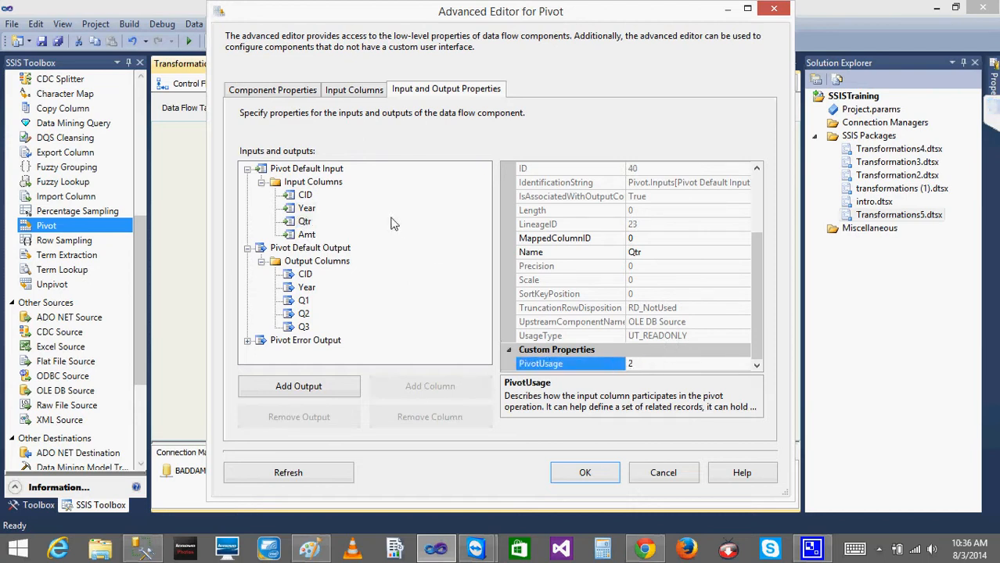
{"action": "left_click", "coordinate": [303, 236]}
{"action": "left_click", "coordinate": [303, 223]}
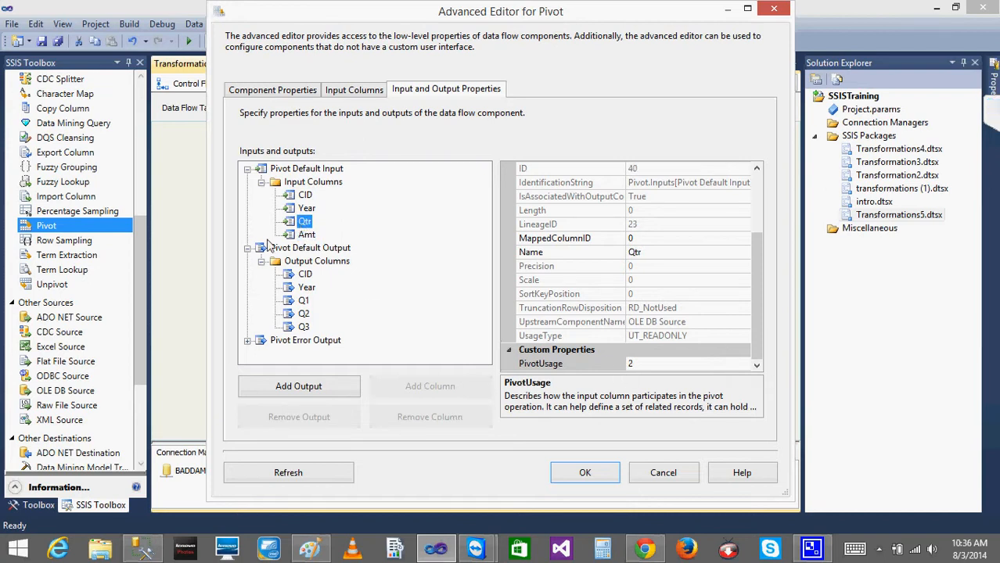
{"action": "left_click", "coordinate": [303, 235]}
{"action": "left_click", "coordinate": [303, 224]}
{"action": "left_click", "coordinate": [305, 236]}
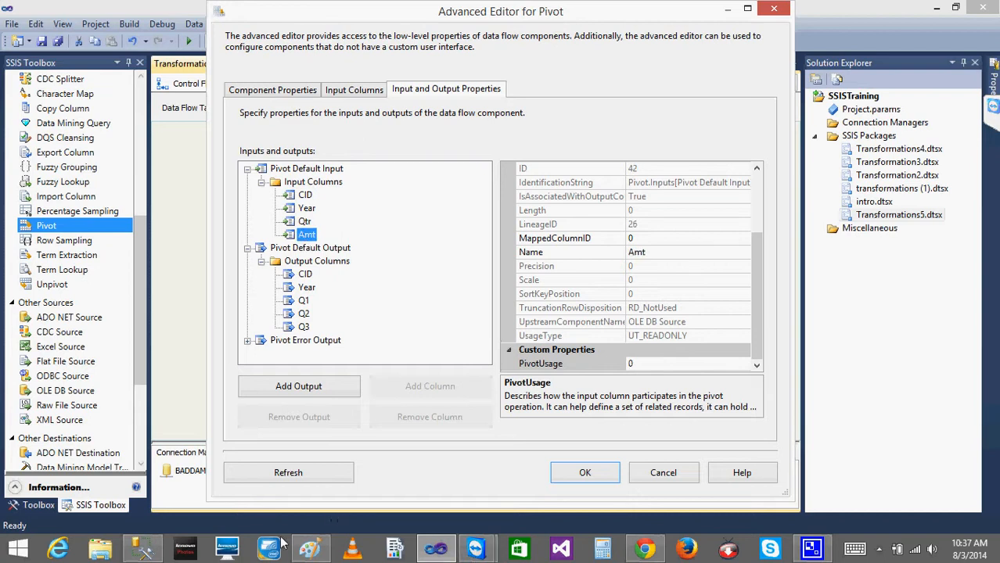
Step: In the Paint sketch, mark the Q1 to Q3 headings and the values 20, 15, 18 again
{"action": "left_click", "coordinate": [310, 548]}
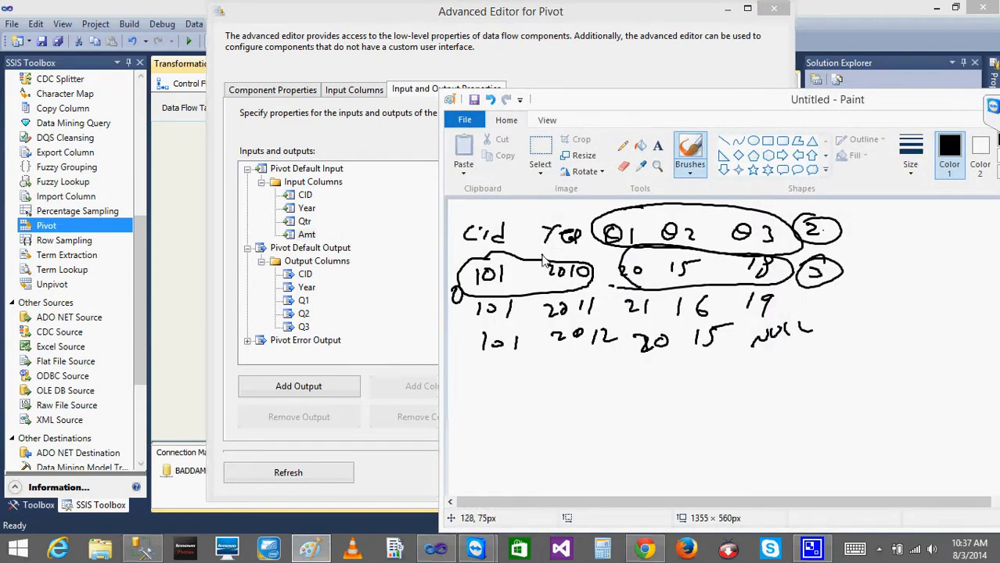
{"action": "mouse_move", "coordinate": [672, 212]}
{"action": "left_mouse_down"}
{"action": "mouse_move", "coordinate": [606, 214]}
{"action": "mouse_move", "coordinate": [710, 245]}
{"action": "mouse_move", "coordinate": [783, 233]}
{"action": "mouse_move", "coordinate": [615, 211]}
{"action": "left_mouse_up"}
{"action": "mouse_move", "coordinate": [630, 260]}
{"action": "left_mouse_down"}
{"action": "mouse_move", "coordinate": [624, 301]}
{"action": "mouse_move", "coordinate": [731, 240]}
{"action": "mouse_move", "coordinate": [687, 236]}
{"action": "left_mouse_up"}
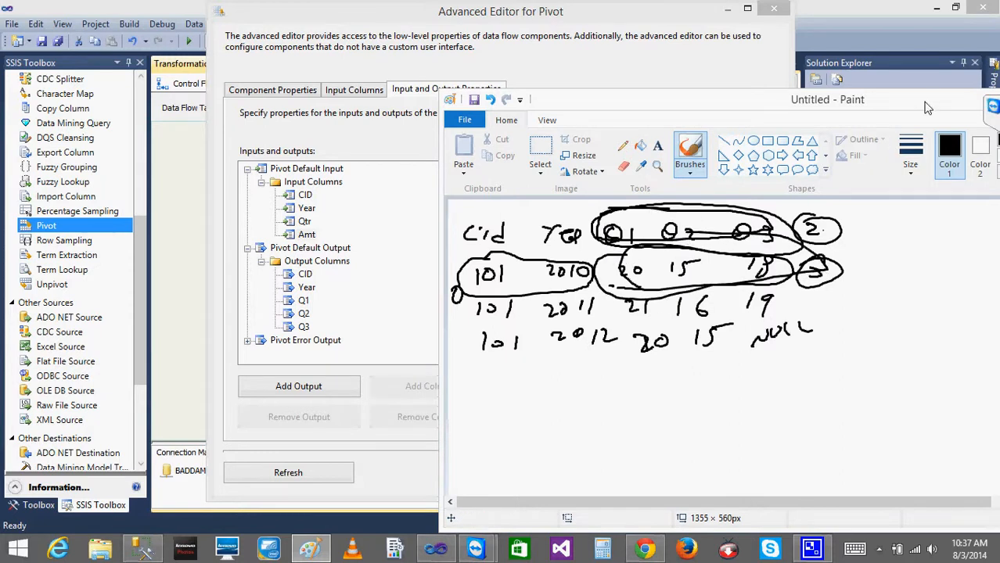
Step: Go back to the Advanced Editor for Pivot and set PivotUsage to 3 for the Amt input column
{"action": "left_click", "coordinate": [702, 82]}
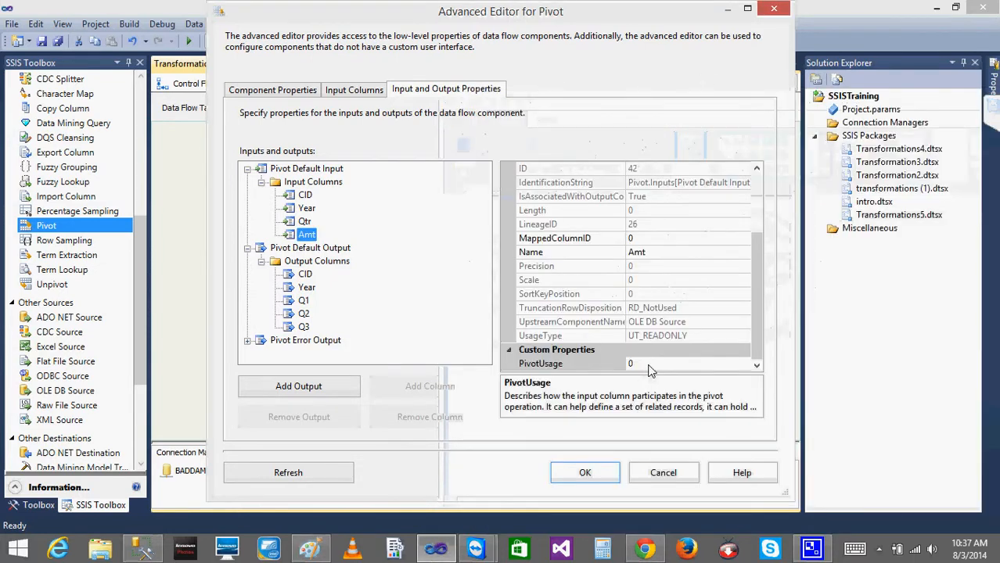
{"action": "left_click", "coordinate": [646, 364]}
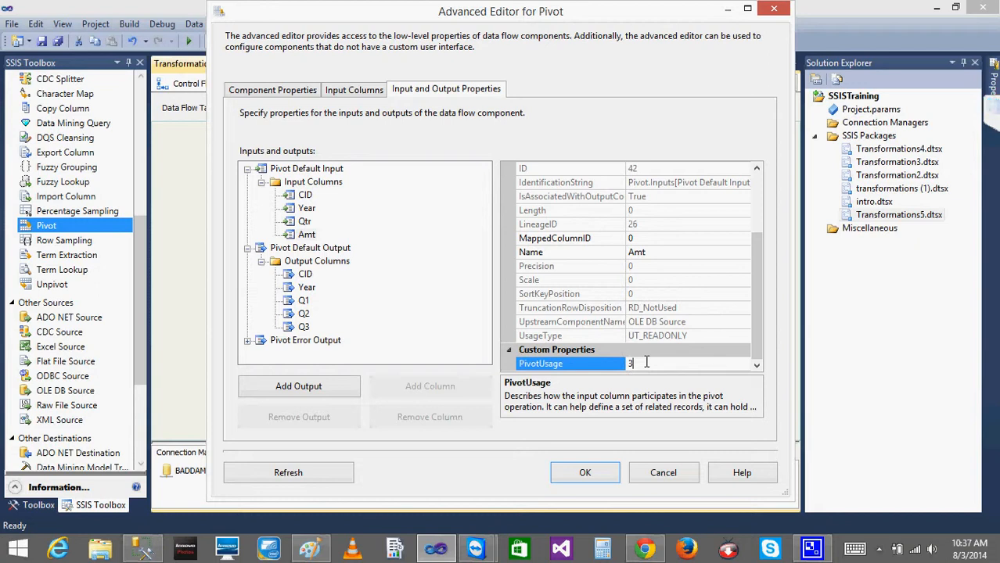
{"action": "left_click", "coordinate": [455, 259]}
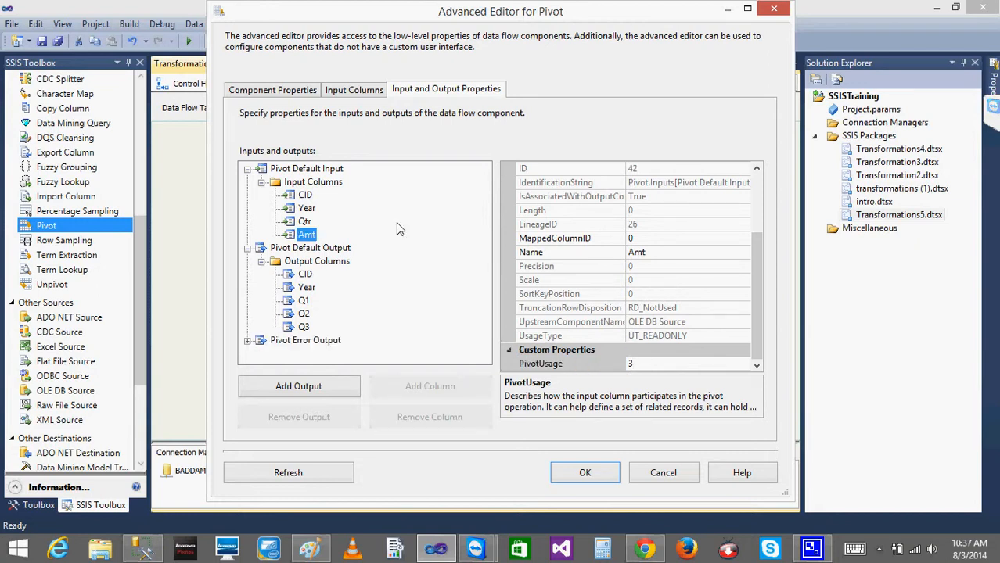
Step: Examine the LineageID of the CID, Year, Qtr and Amt input columns
{"action": "left_click", "coordinate": [305, 197]}
{"action": "left_click", "coordinate": [306, 276]}
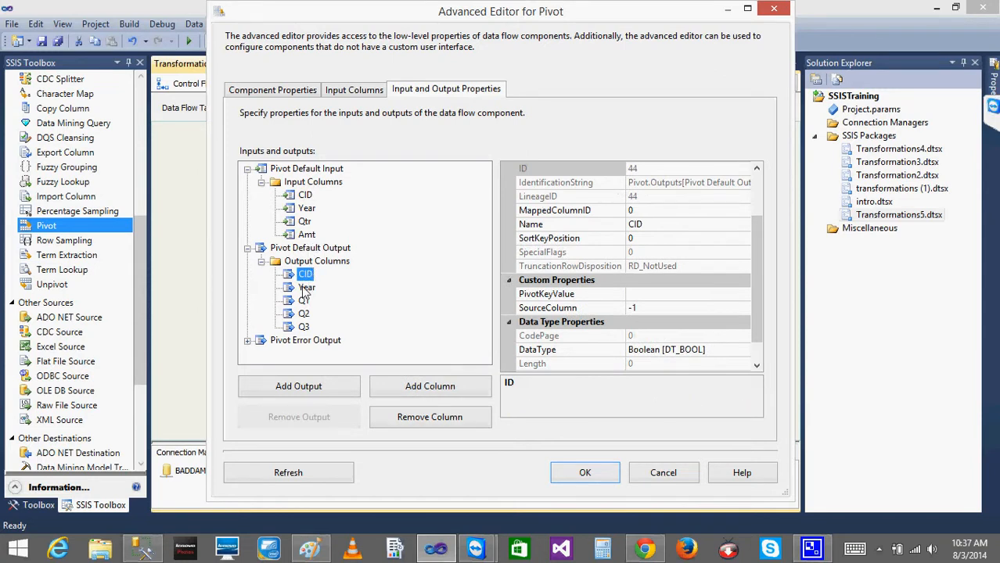
{"action": "left_click", "coordinate": [305, 196]}
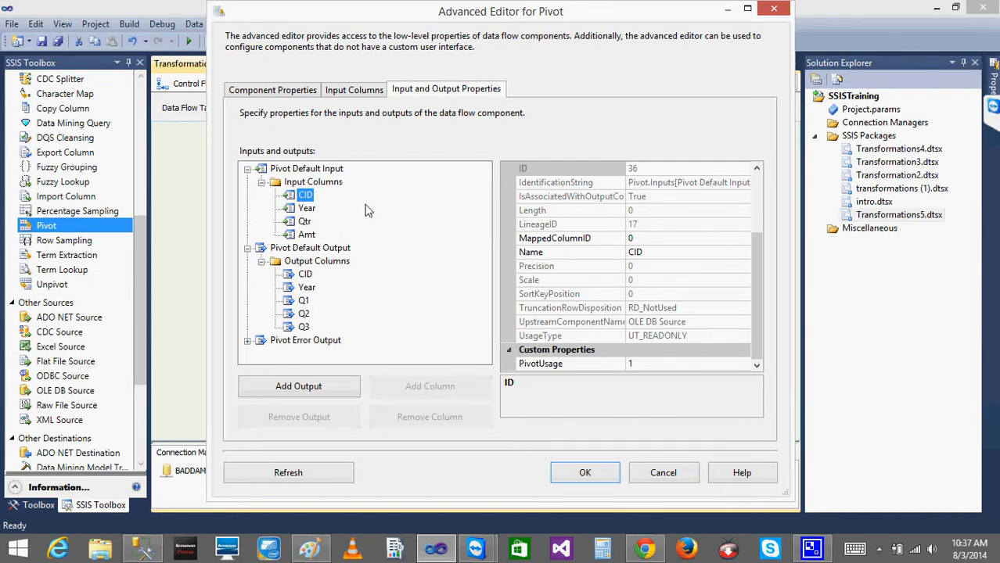
{"action": "left_click", "coordinate": [635, 224]}
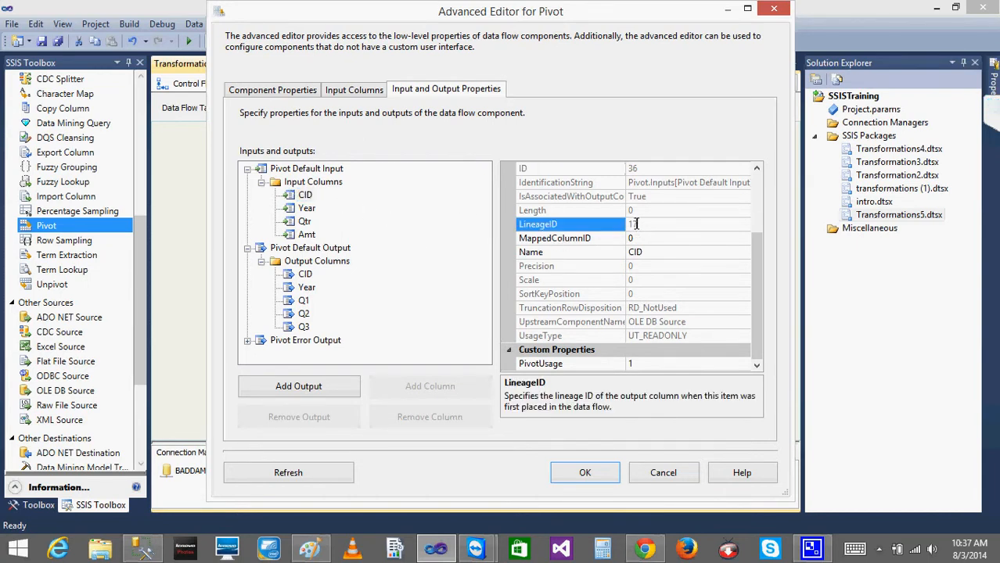
{"action": "left_click", "coordinate": [306, 209]}
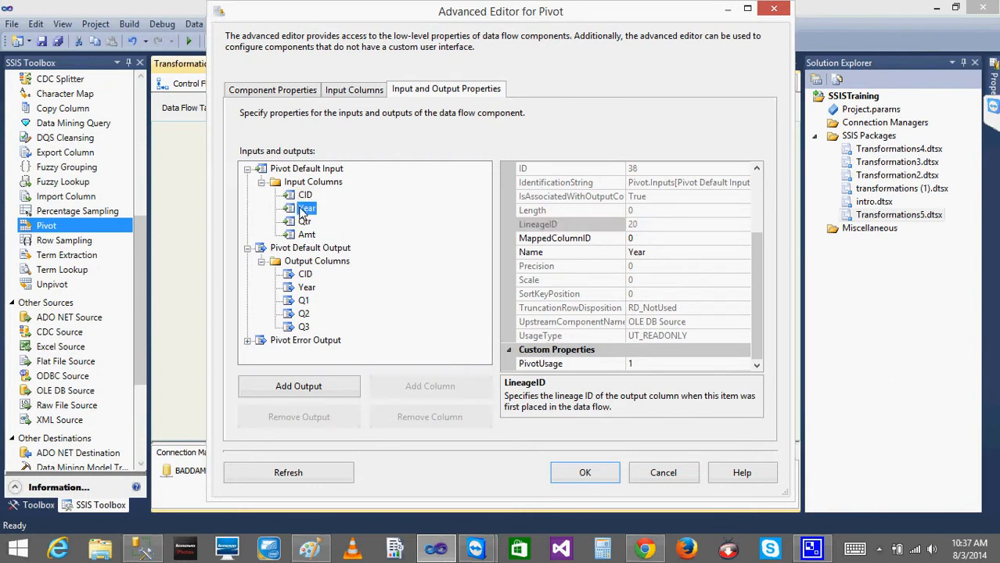
{"action": "left_click", "coordinate": [304, 222]}
{"action": "left_click", "coordinate": [307, 235]}
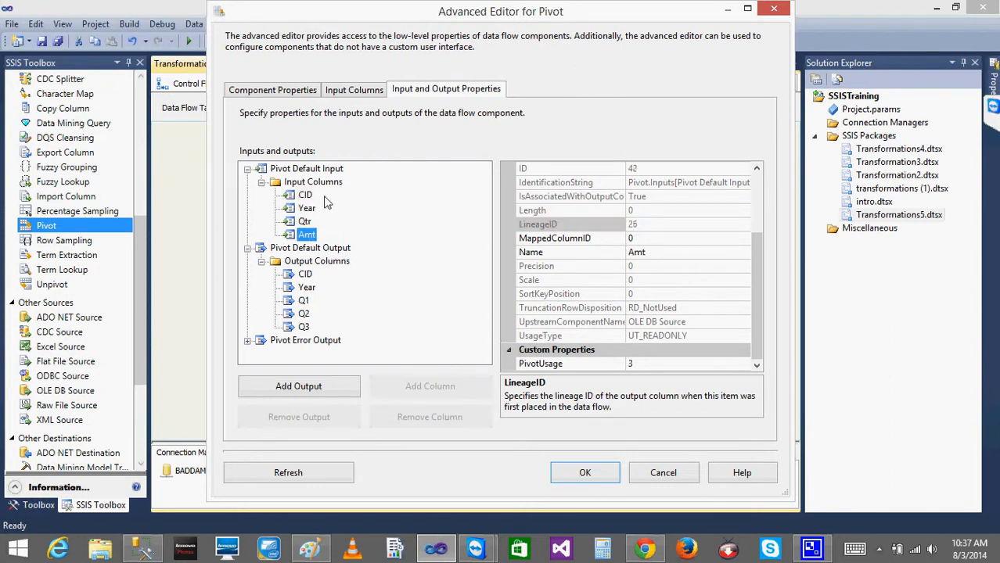
{"action": "left_click", "coordinate": [307, 186]}
{"action": "left_click", "coordinate": [305, 196]}
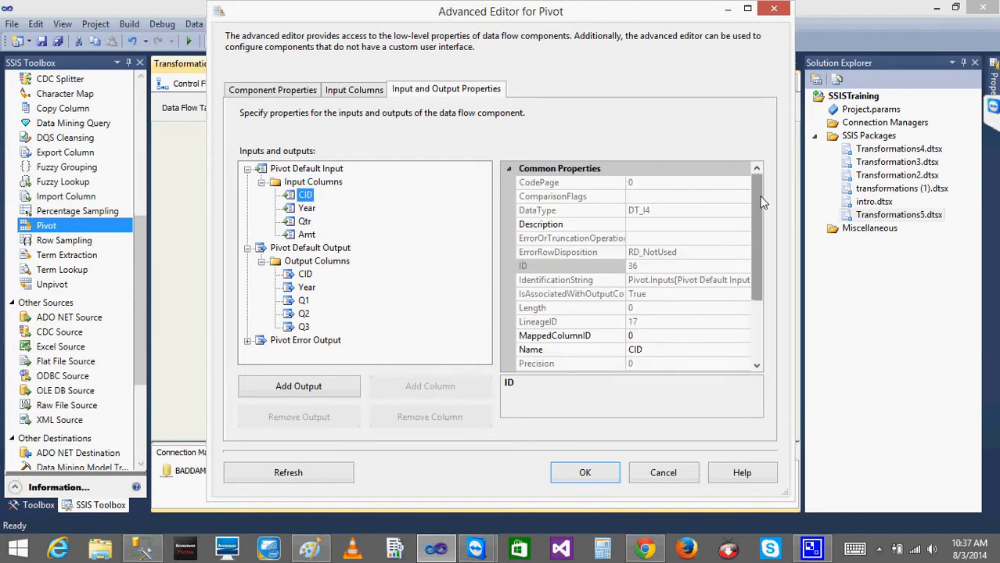
{"action": "left_click_drag", "start_coordinate": [763, 202], "coordinate": [763, 209]}
{"action": "left_click", "coordinate": [660, 308]}
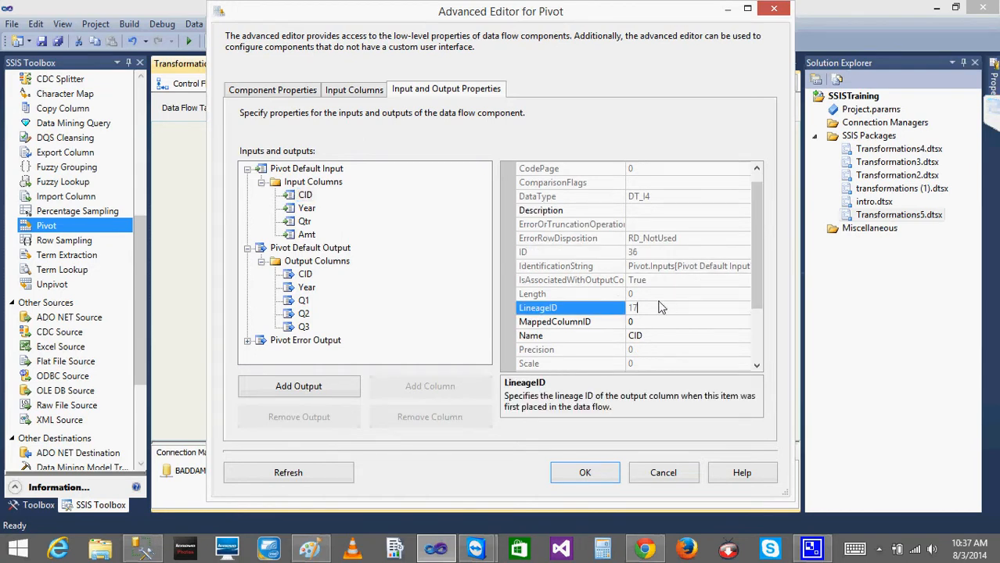
Step: Examine the custom properties of the CID output column, including PivotKeyValue
{"action": "left_click", "coordinate": [305, 275]}
{"action": "left_click_drag", "start_coordinate": [754, 292], "coordinate": [753, 335]}
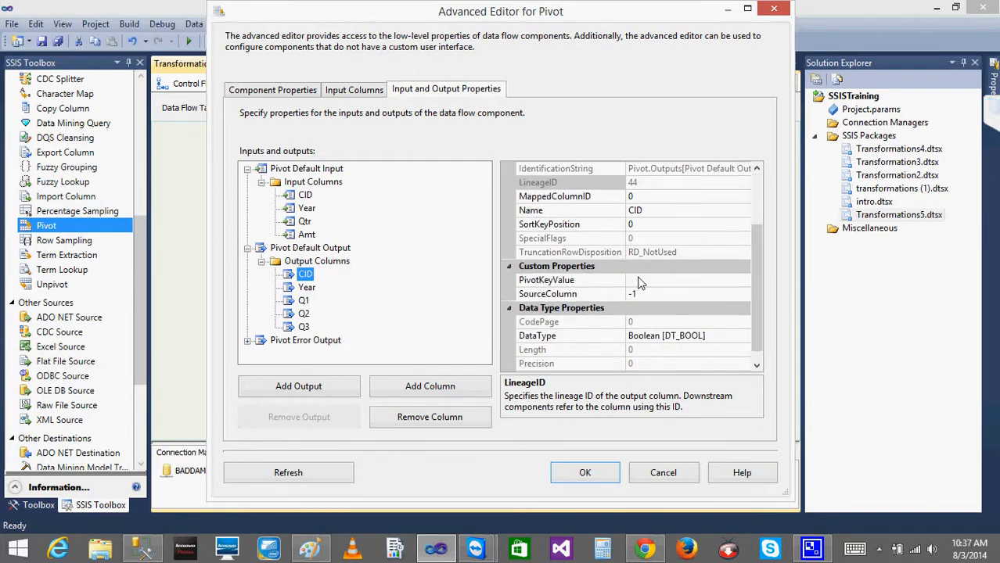
{"action": "left_click", "coordinate": [638, 280]}
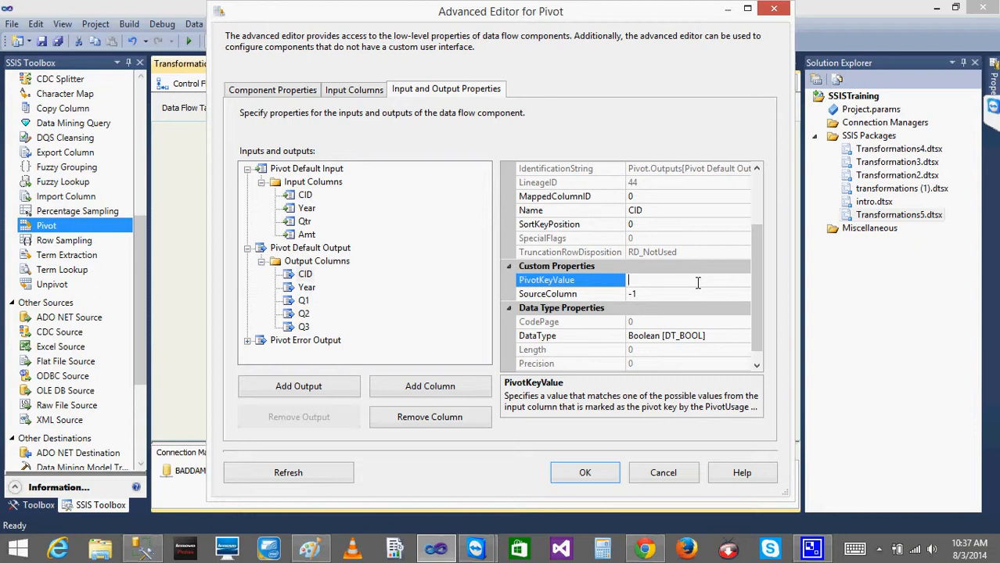
{"action": "left_click", "coordinate": [305, 276]}
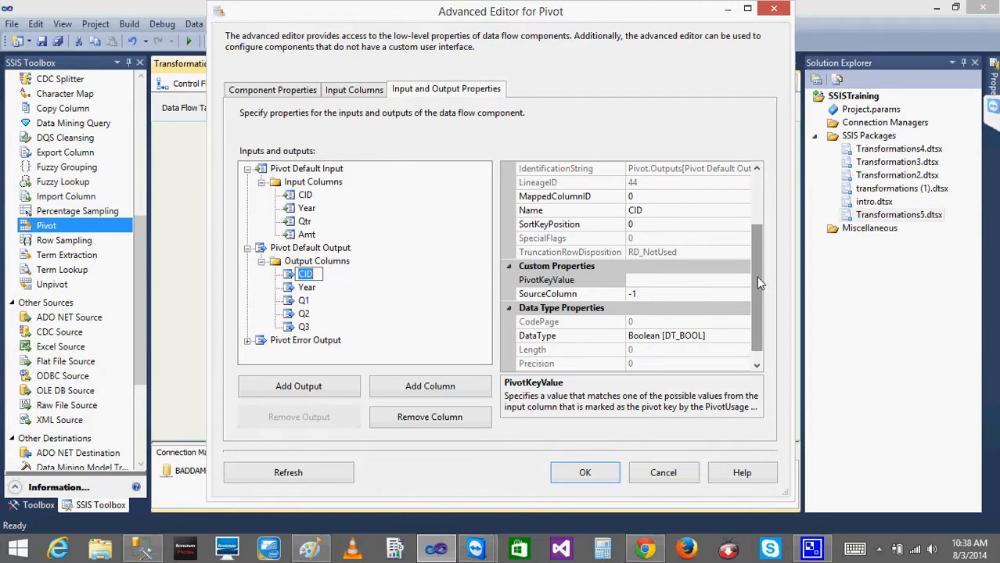
{"action": "left_click_drag", "start_coordinate": [758, 282], "coordinate": [757, 238]}
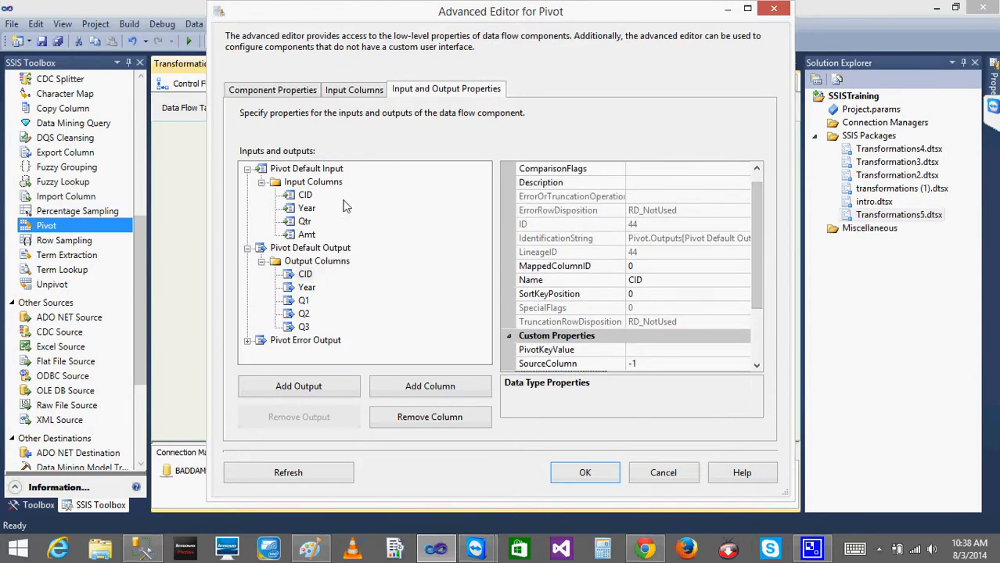
Step: Set the SourceColumn of the CID output column to 17, the LineageID of the CID input column
{"action": "left_click", "coordinate": [302, 196]}
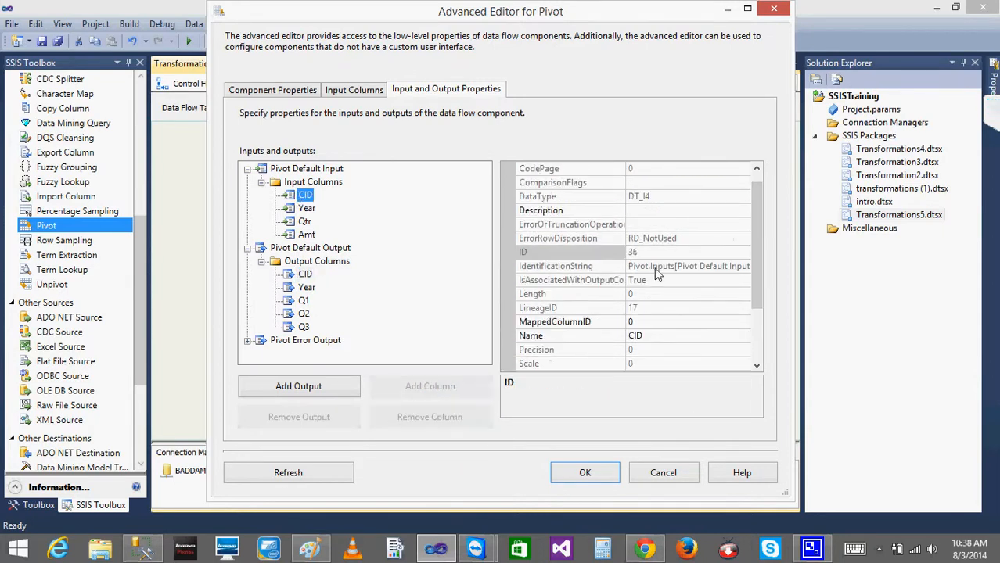
{"action": "left_click", "coordinate": [644, 307]}
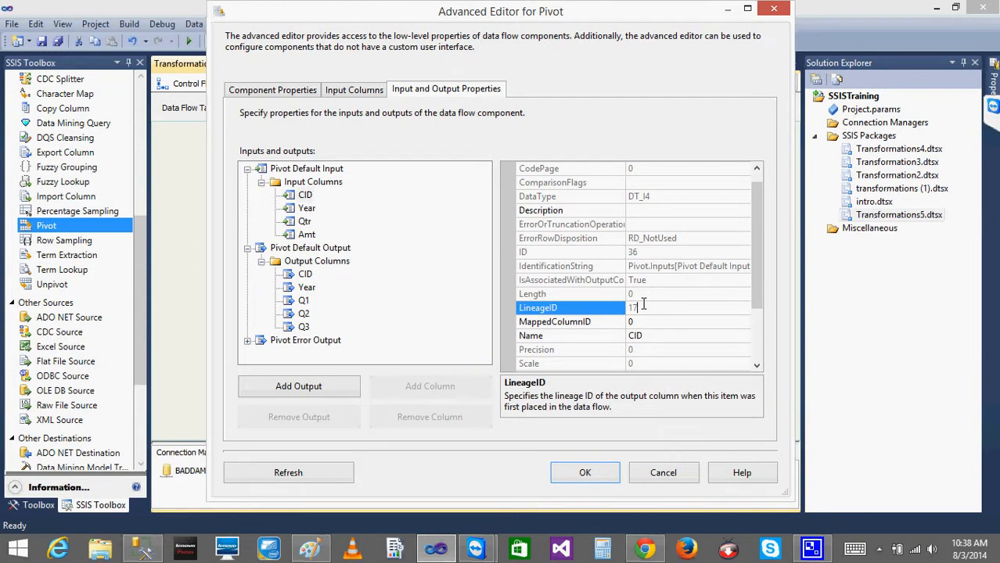
{"action": "left_click", "coordinate": [304, 275]}
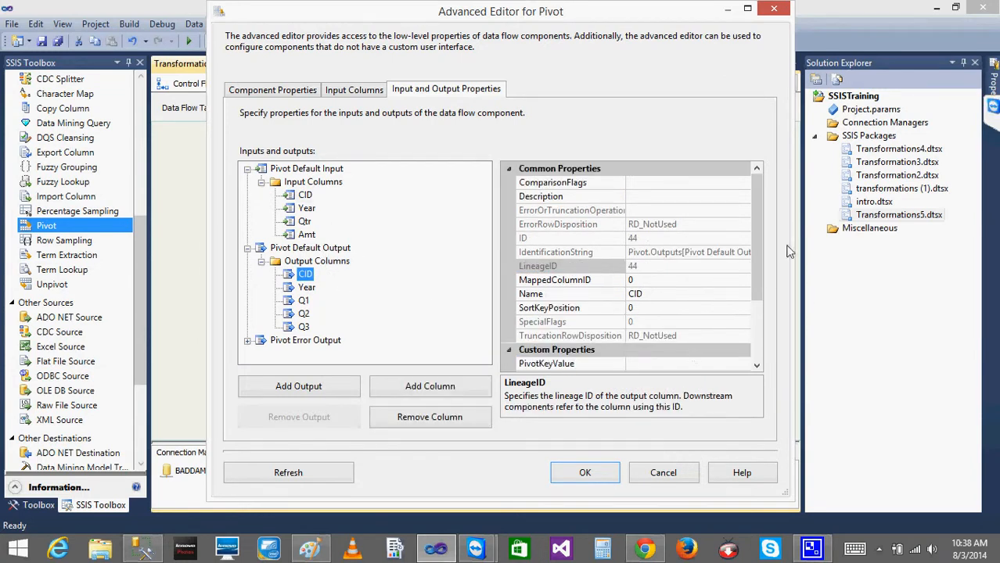
{"action": "left_click_drag", "start_coordinate": [754, 267], "coordinate": [754, 319]}
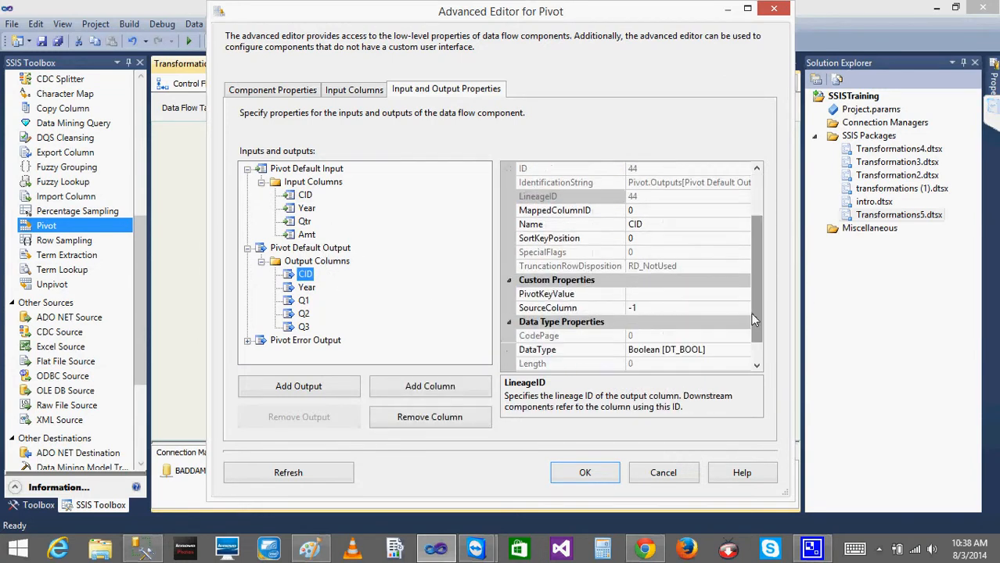
{"action": "left_click", "coordinate": [647, 308]}
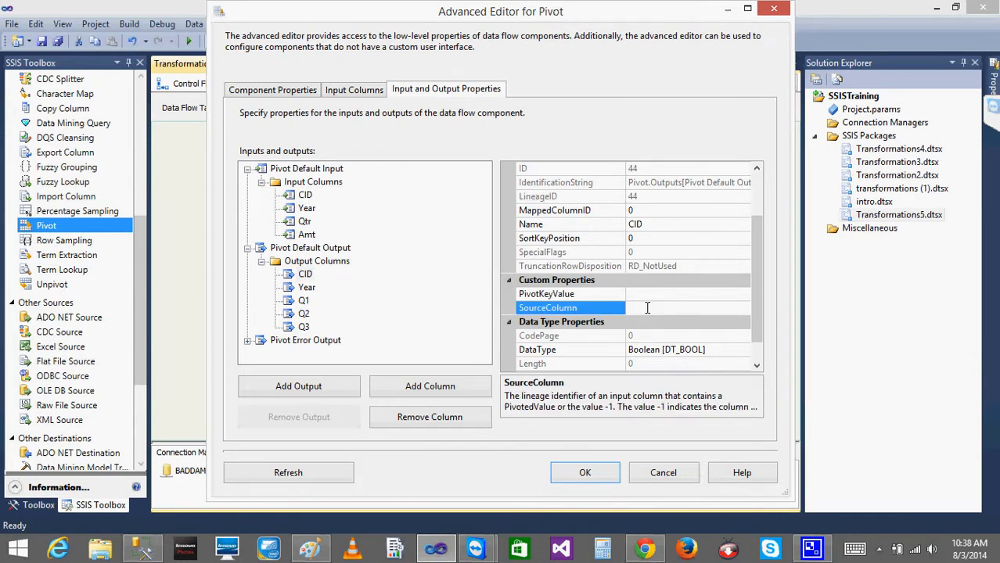
{"action": "type", "text": "17"}
Step: Set the SourceColumn of the Year output column to 20, the LineageID of the Year input column
{"action": "left_click", "coordinate": [304, 196]}
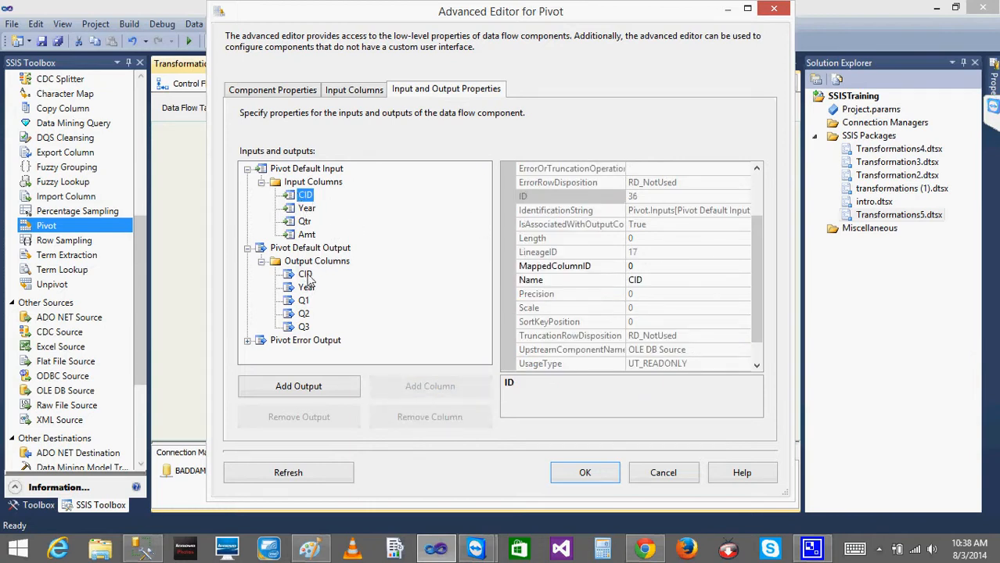
{"action": "left_click", "coordinate": [307, 209]}
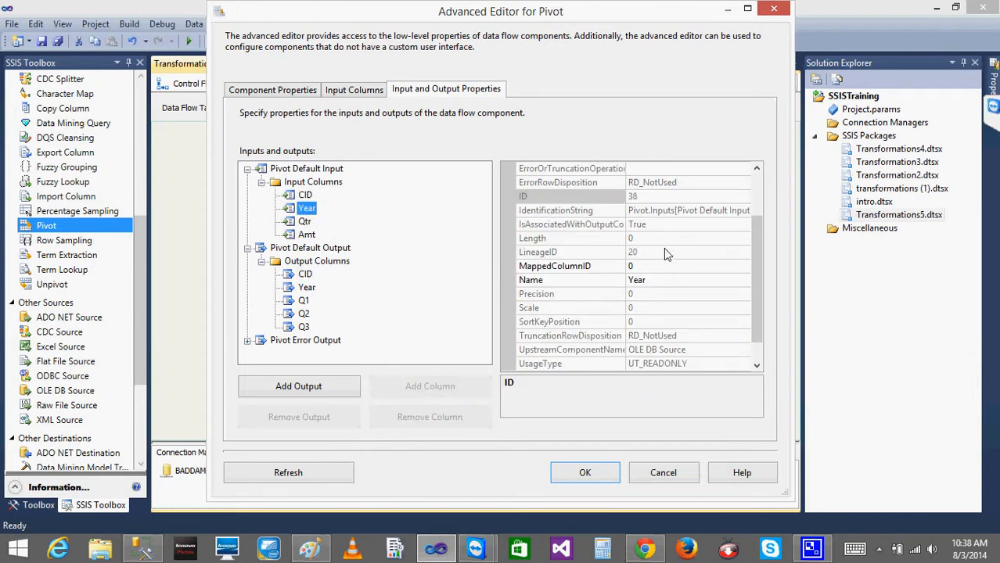
{"action": "left_click", "coordinate": [306, 288]}
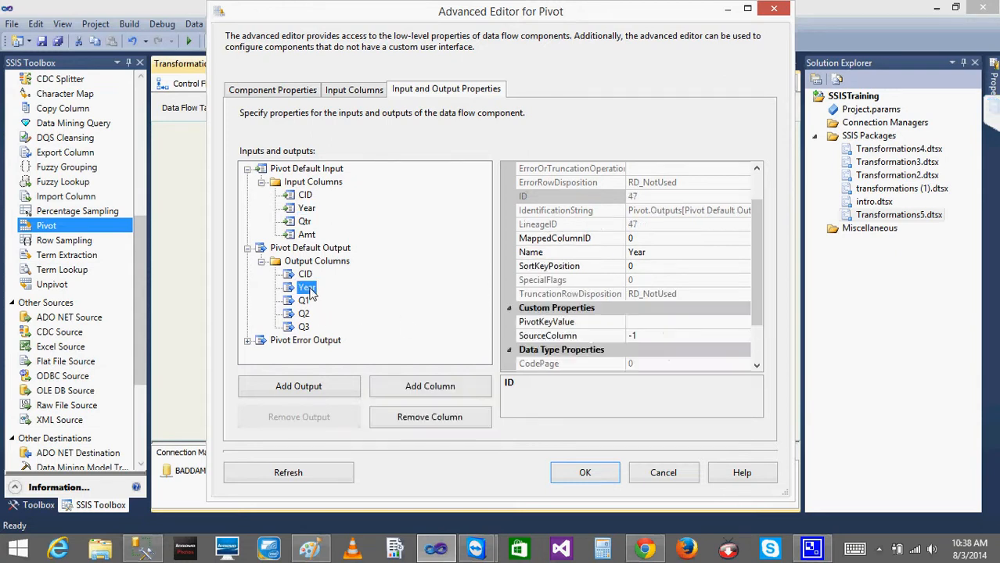
{"action": "left_click", "coordinate": [654, 338]}
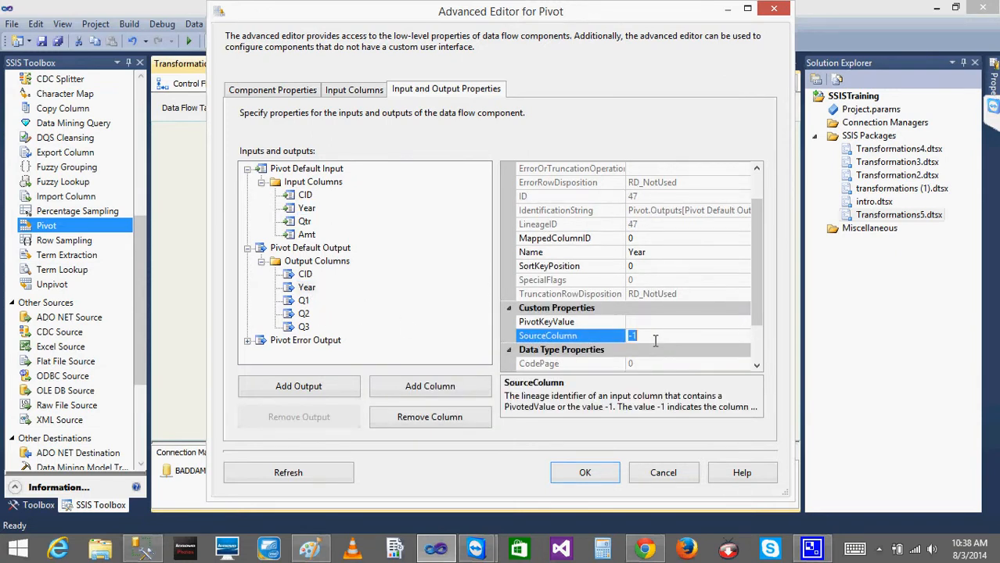
{"action": "type", "text": "20"}
Step: Examine the LineageID of the Amt input column and the PivotKeyValue and SourceColumn properties of the Q1 output column
{"action": "left_click", "coordinate": [305, 302]}
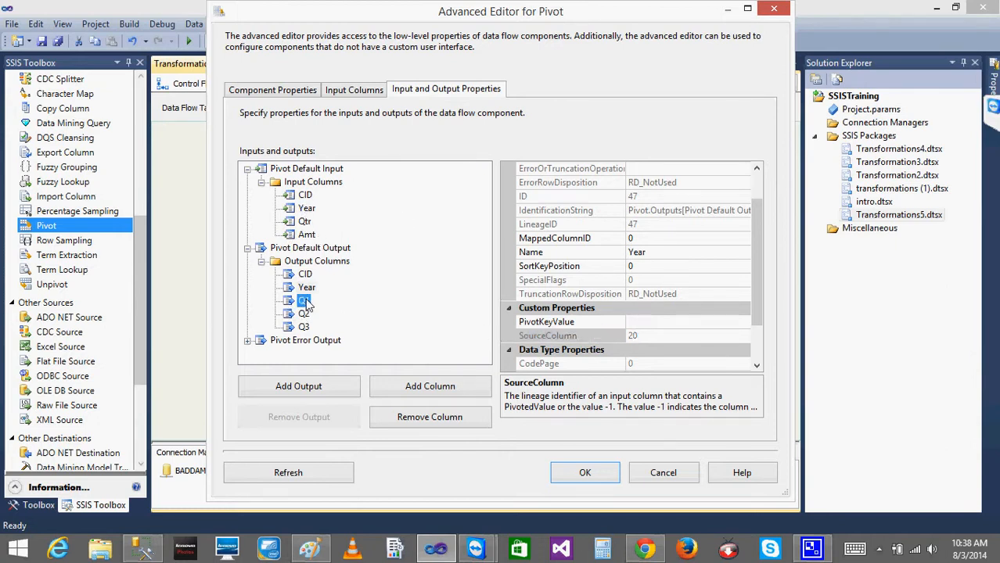
{"action": "left_click", "coordinate": [305, 223]}
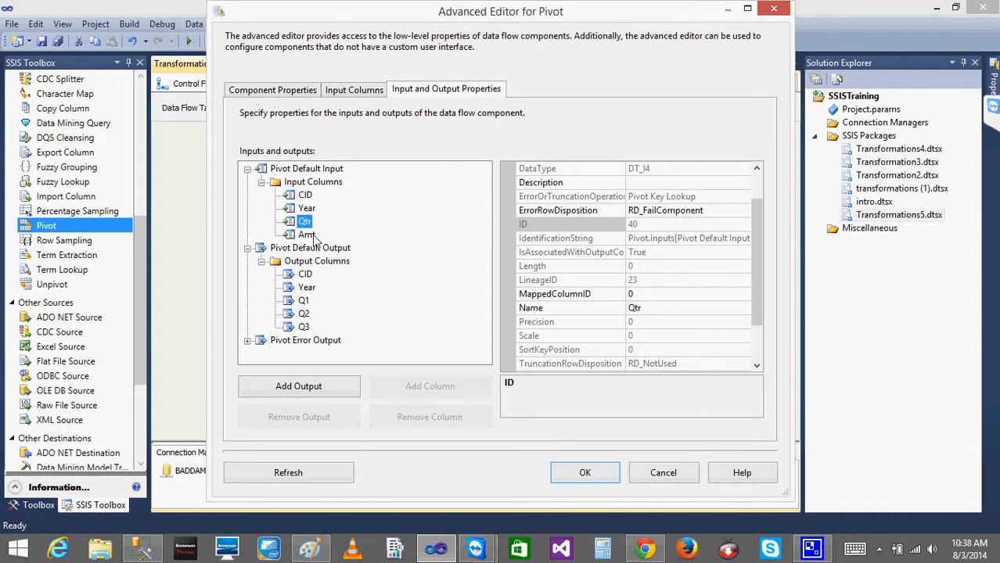
{"action": "left_click", "coordinate": [311, 237]}
{"action": "left_click", "coordinate": [656, 282]}
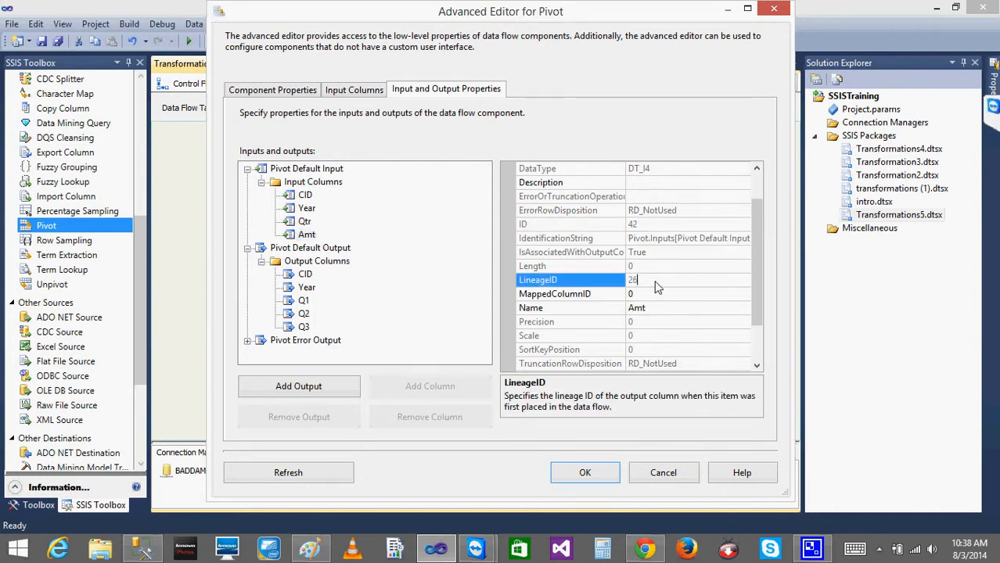
{"action": "left_click", "coordinate": [297, 303]}
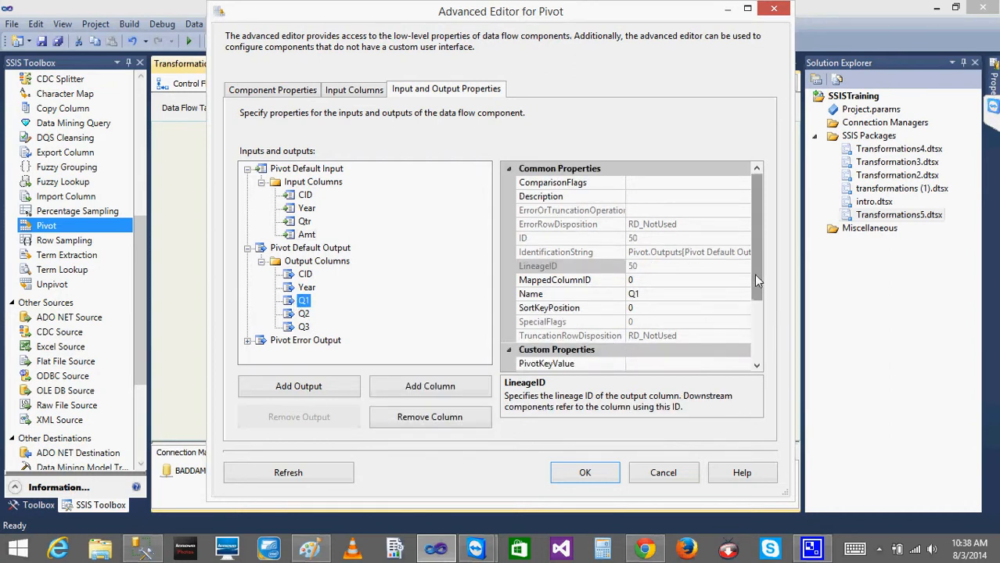
{"action": "left_click_drag", "start_coordinate": [757, 280], "coordinate": [752, 319]}
{"action": "left_click", "coordinate": [647, 280]}
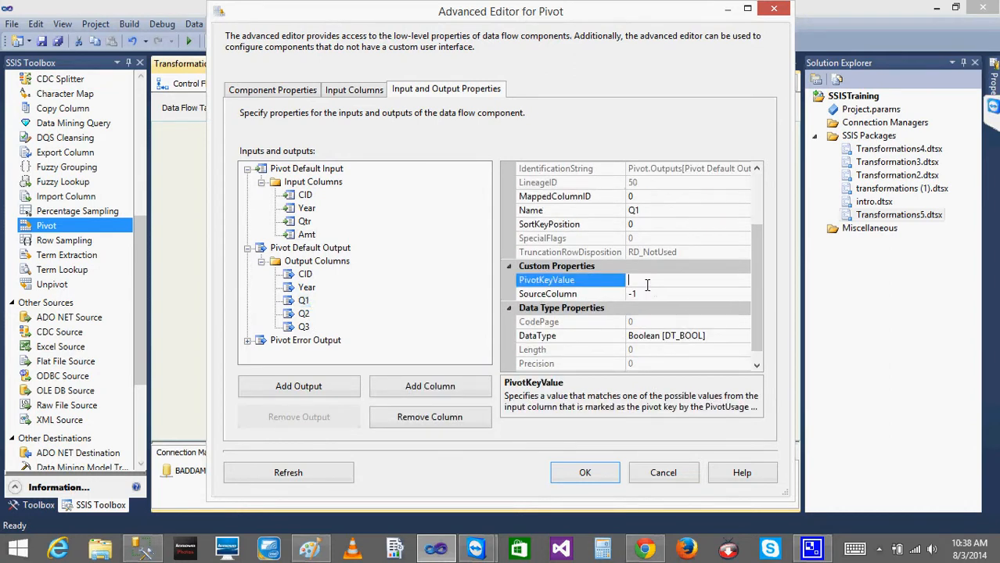
{"action": "left_click", "coordinate": [648, 295]}
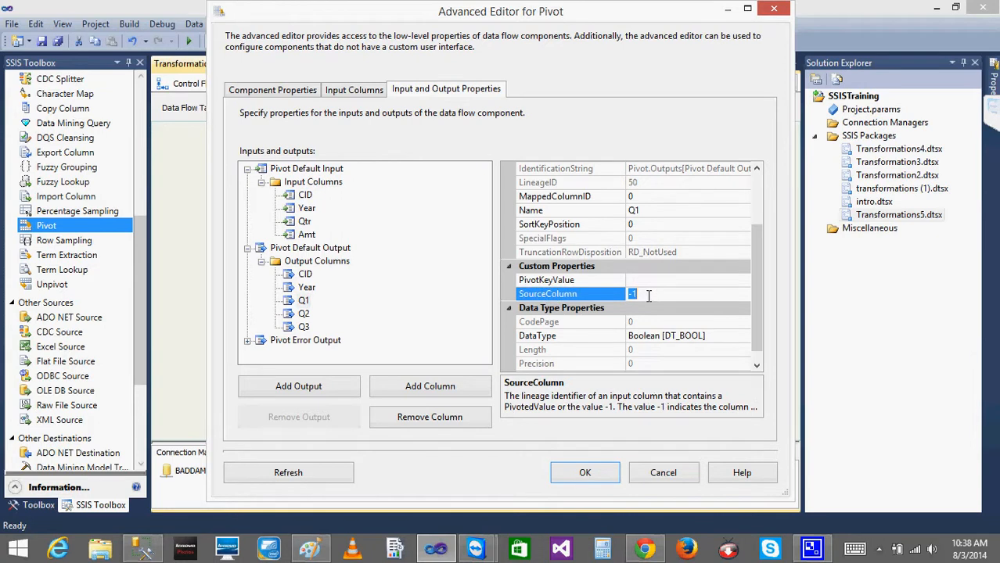
Step: Set the Q1 output column's SourceColumn to 26, the LineageID of the Amt input column, and its PivotKeyValue to 1
{"action": "left_click", "coordinate": [307, 235]}
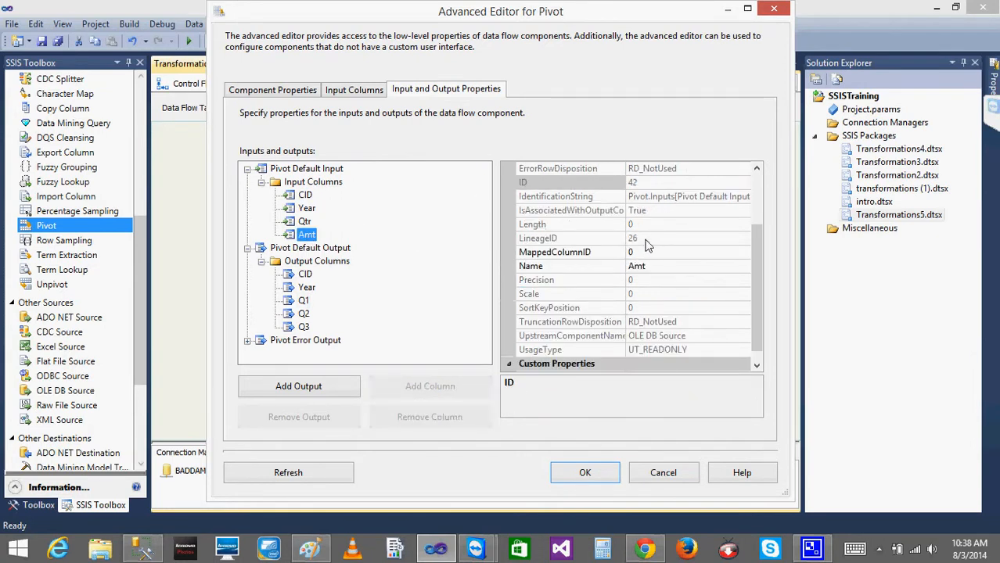
{"action": "left_click", "coordinate": [304, 301]}
{"action": "left_click", "coordinate": [665, 322]}
{"action": "double_click", "coordinate": [665, 321]}
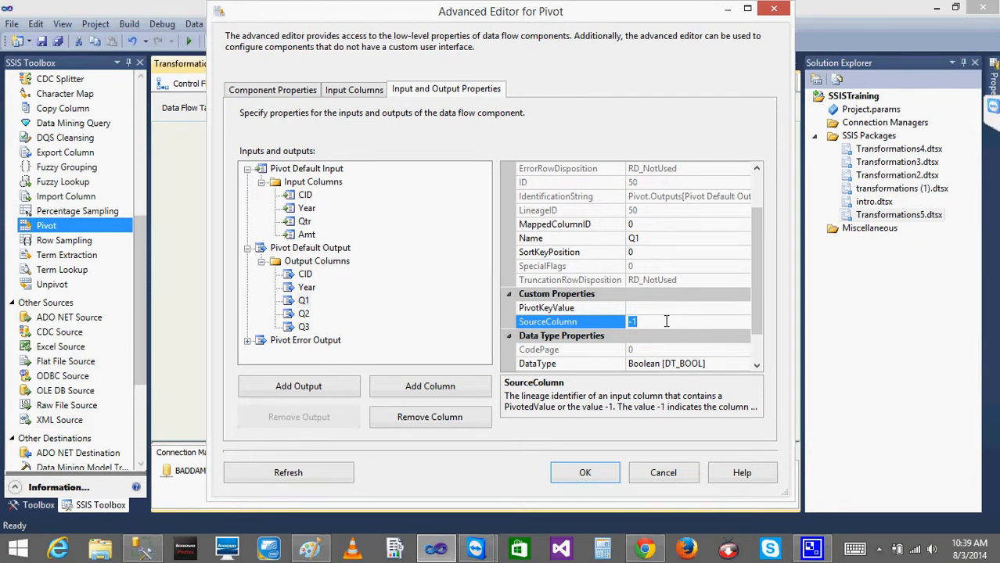
{"action": "type", "text": "26"}
{"action": "key", "text": "Return"}
{"action": "left_click", "coordinate": [659, 308]}
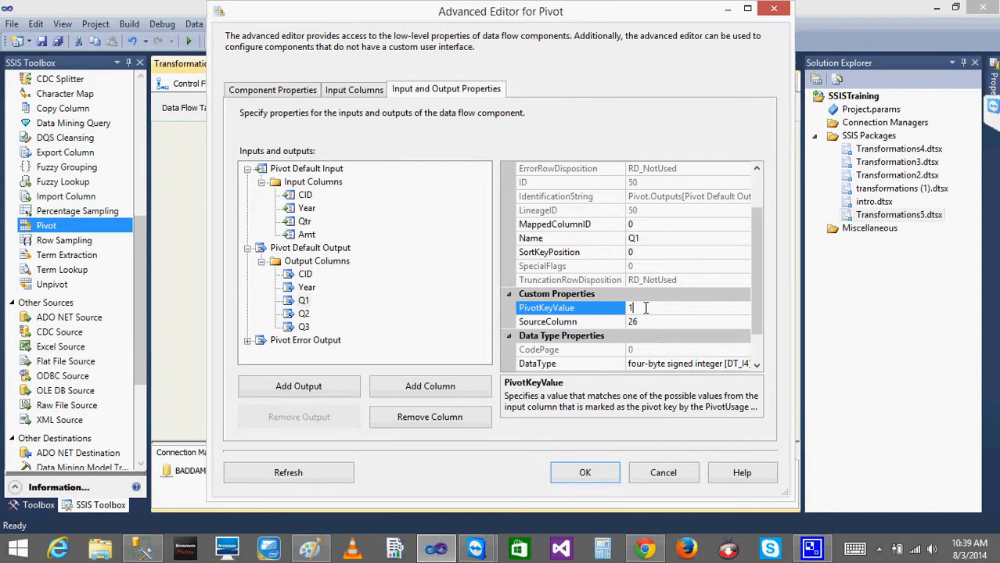
Step: Set the Q2 output column's PivotKeyValue to 2 and its SourceColumn to 26
{"action": "left_click", "coordinate": [303, 313]}
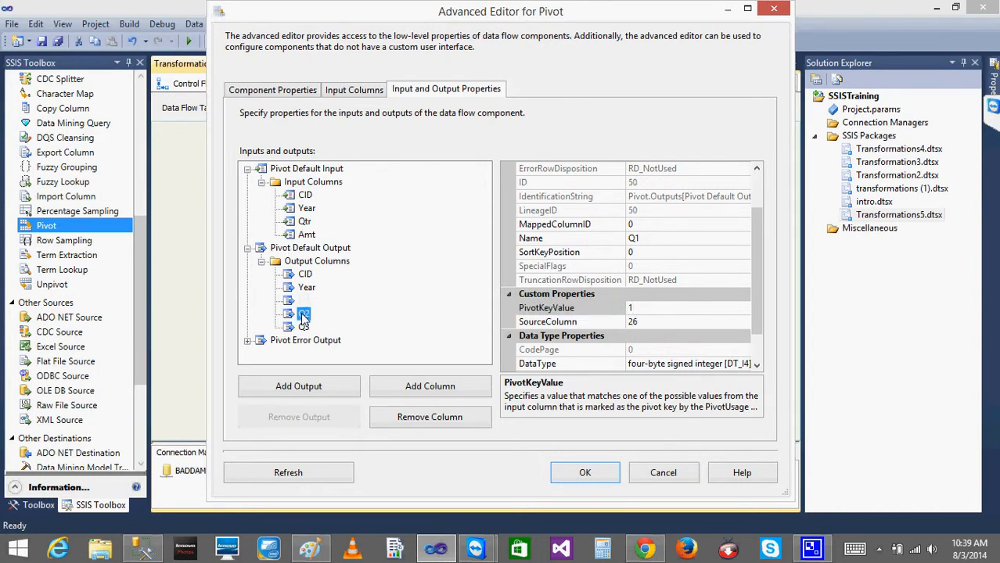
{"action": "left_click", "coordinate": [655, 309]}
{"action": "type", "text": "2"}
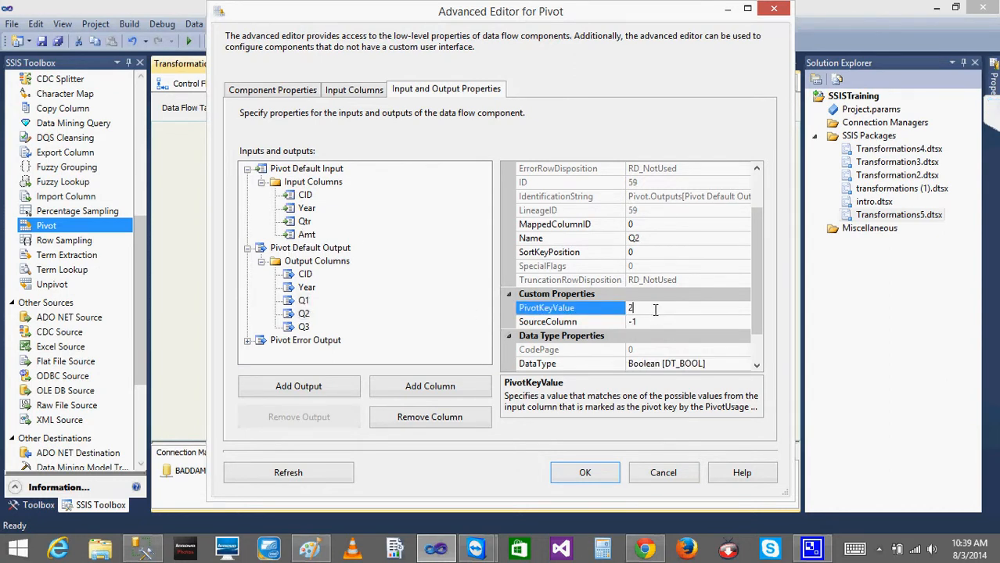
{"action": "left_click", "coordinate": [652, 322]}
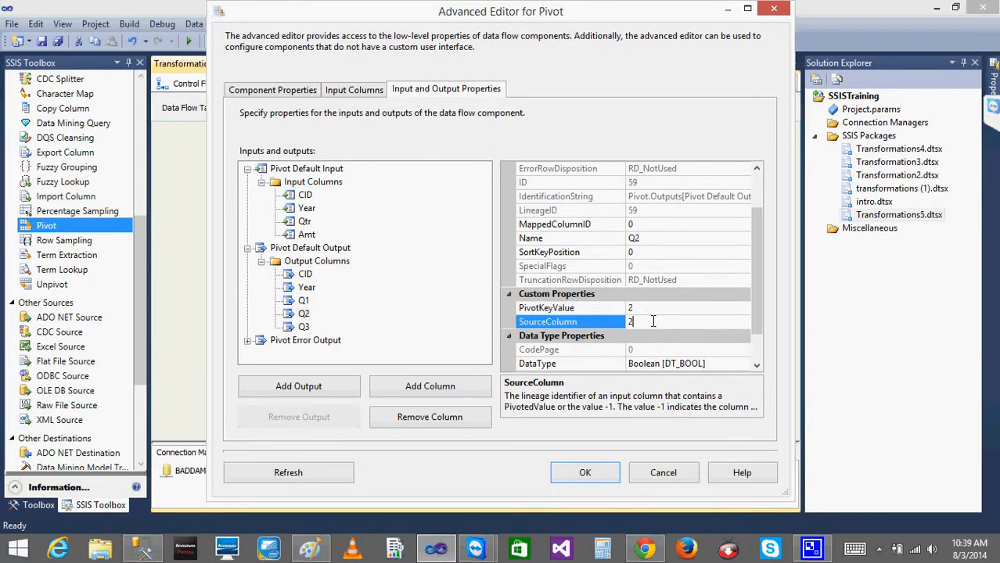
Step: Set the Q3 output column's PivotKeyValue to 3 and its SourceColumn to 26
{"action": "left_click", "coordinate": [304, 327]}
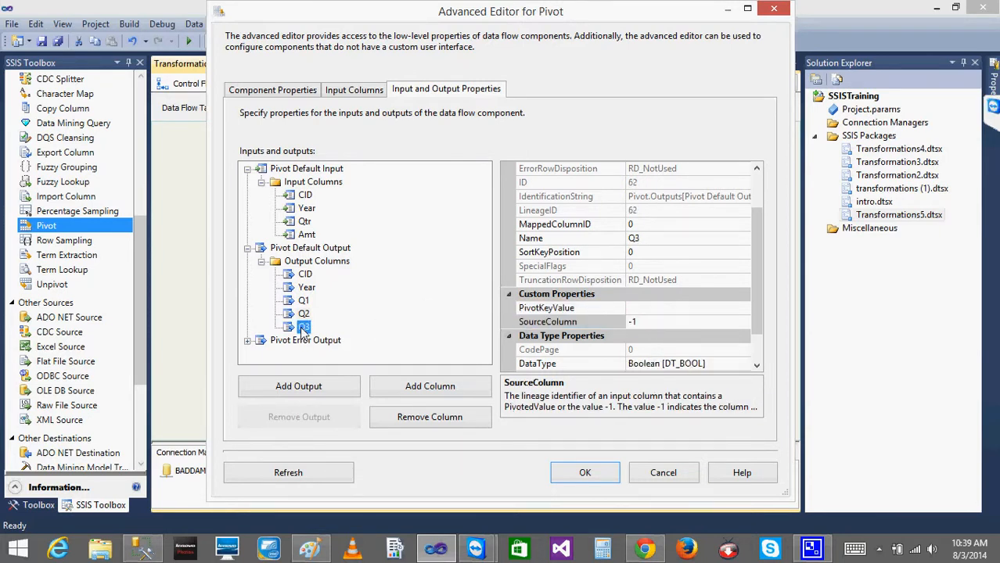
{"action": "left_click", "coordinate": [647, 309]}
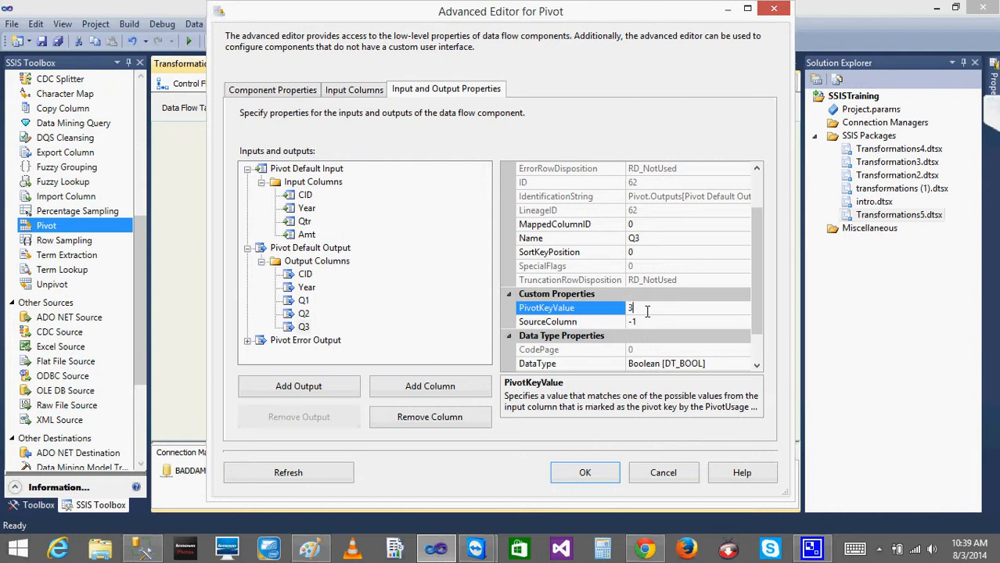
{"action": "left_click", "coordinate": [641, 323]}
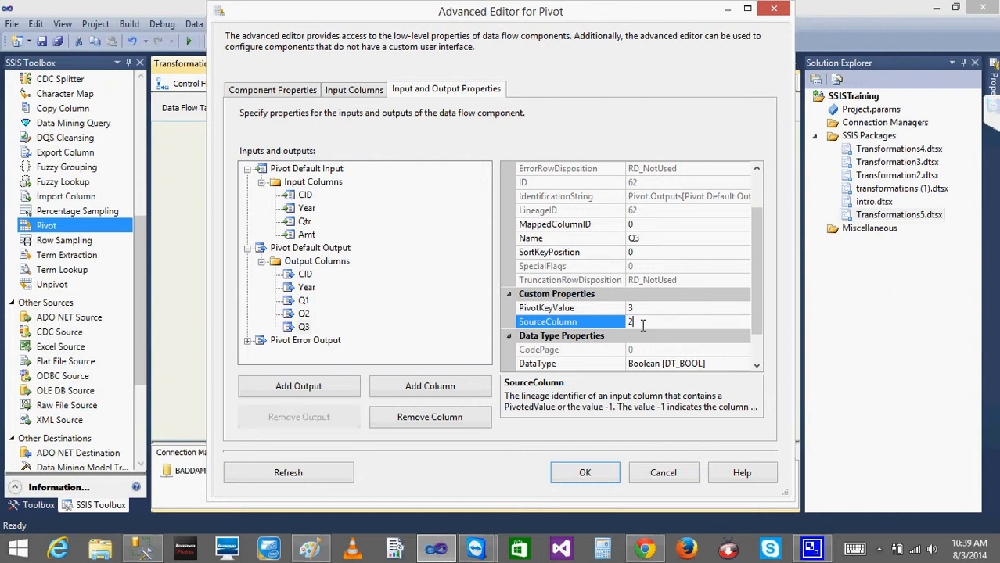
{"action": "left_click", "coordinate": [694, 267]}
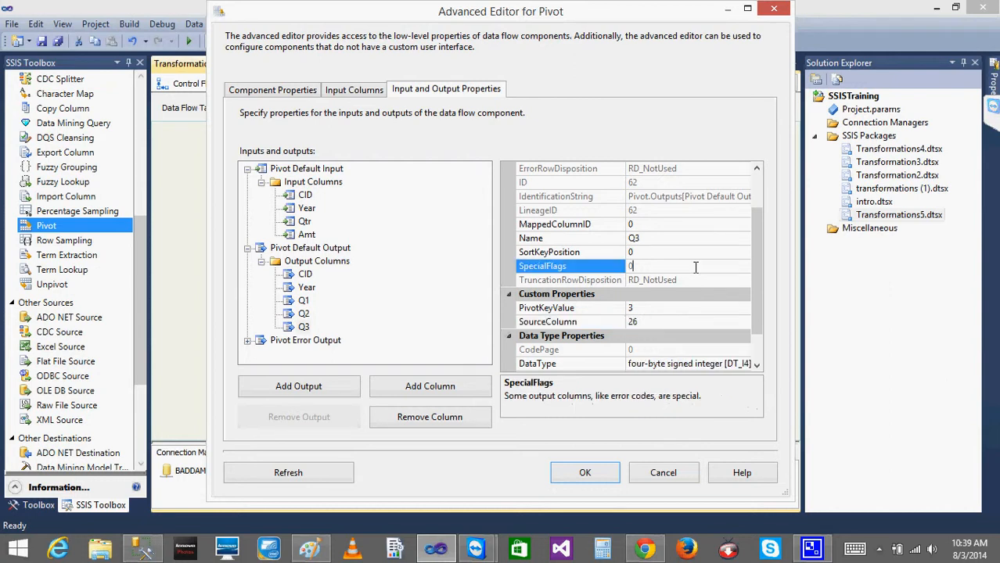
Step: Check the data type of the Q3 output column and accept the Pivot transformation's advanced settings
{"action": "left_click", "coordinate": [756, 365]}
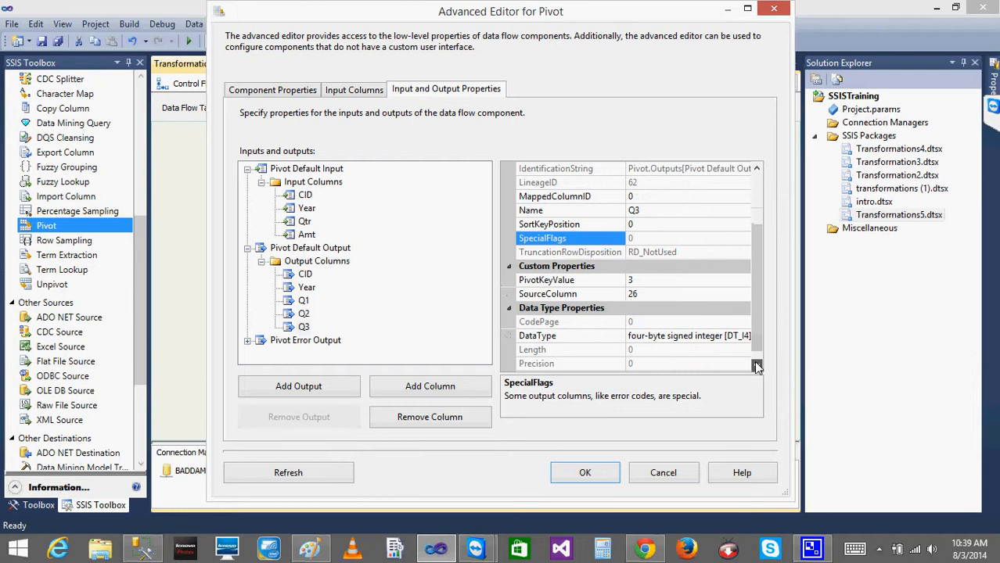
{"action": "left_click", "coordinate": [693, 340]}
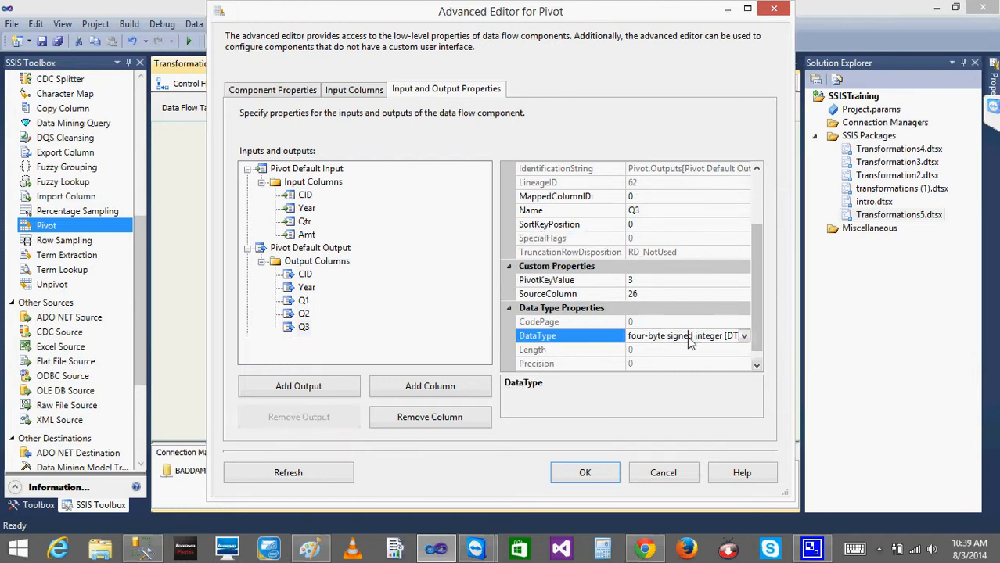
{"action": "left_click", "coordinate": [756, 367]}
{"action": "left_click", "coordinate": [372, 291]}
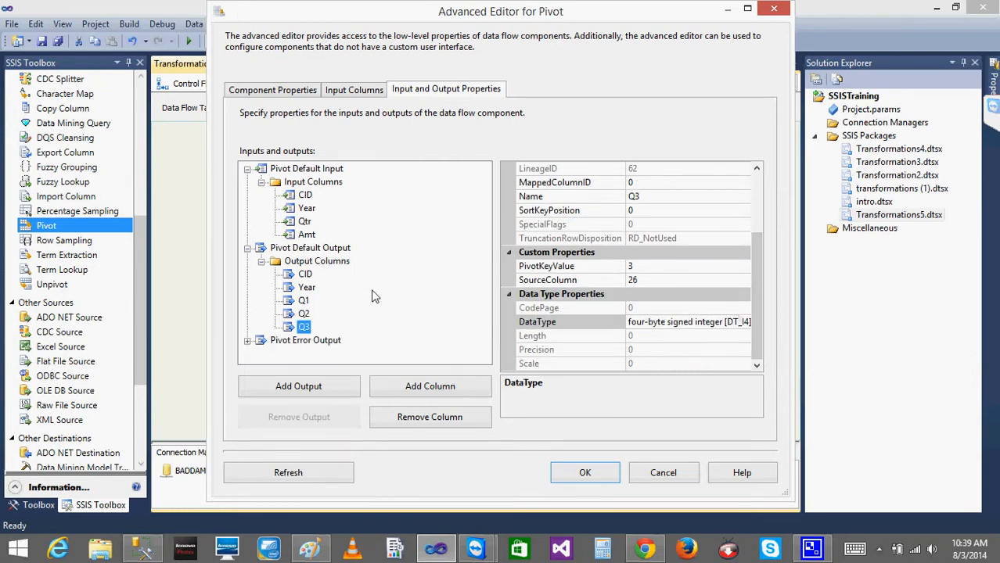
{"action": "left_click", "coordinate": [592, 478]}
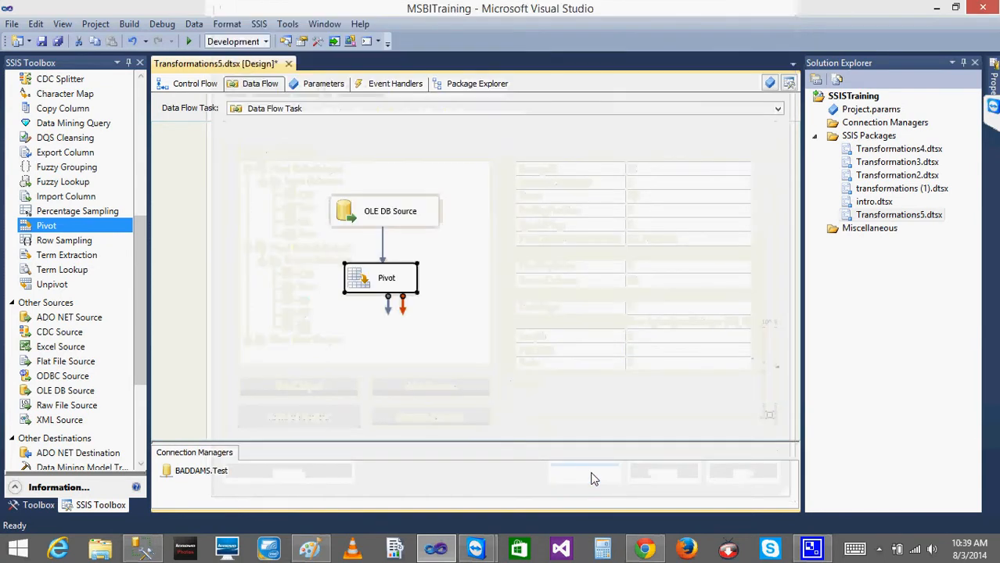
Step: Review the Pivot transformation's keys, pivot value and existing pivoted output columns, and briefly reopen its advanced editor
{"action": "double_click", "coordinate": [372, 284]}
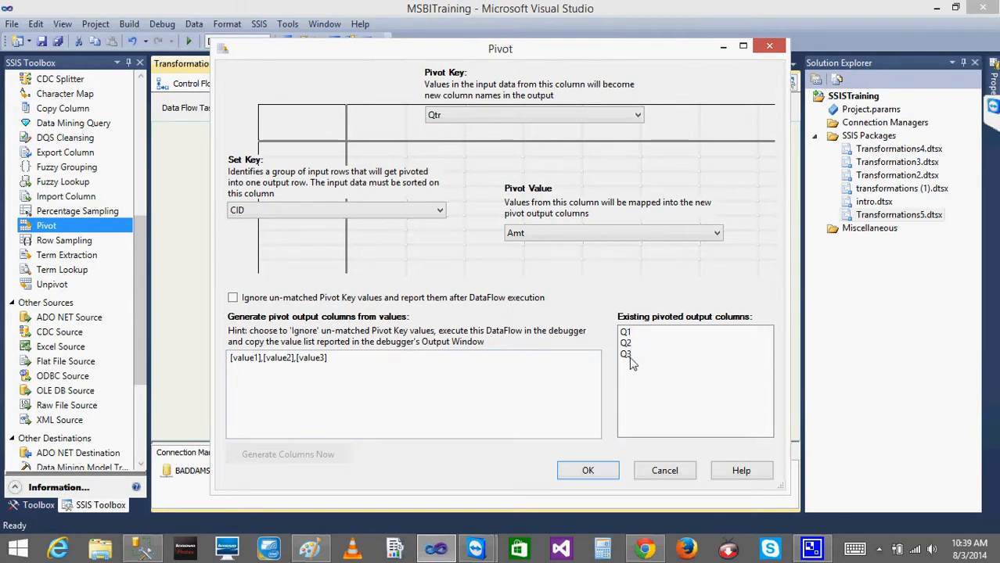
{"action": "left_click", "coordinate": [677, 470]}
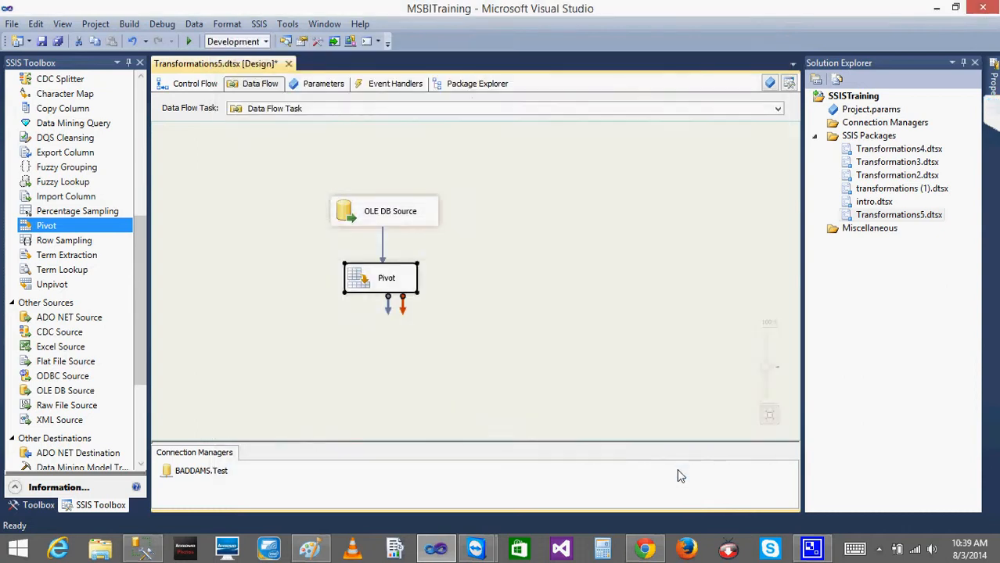
{"action": "right_click", "coordinate": [358, 284]}
{"action": "left_click", "coordinate": [409, 307]}
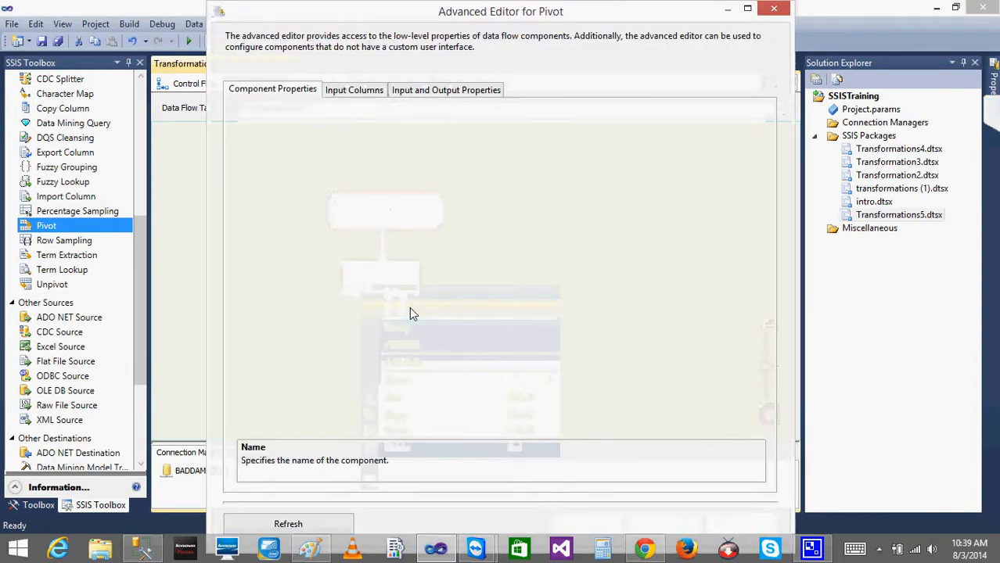
{"action": "left_click", "coordinate": [585, 523]}
{"action": "left_click", "coordinate": [336, 346]}
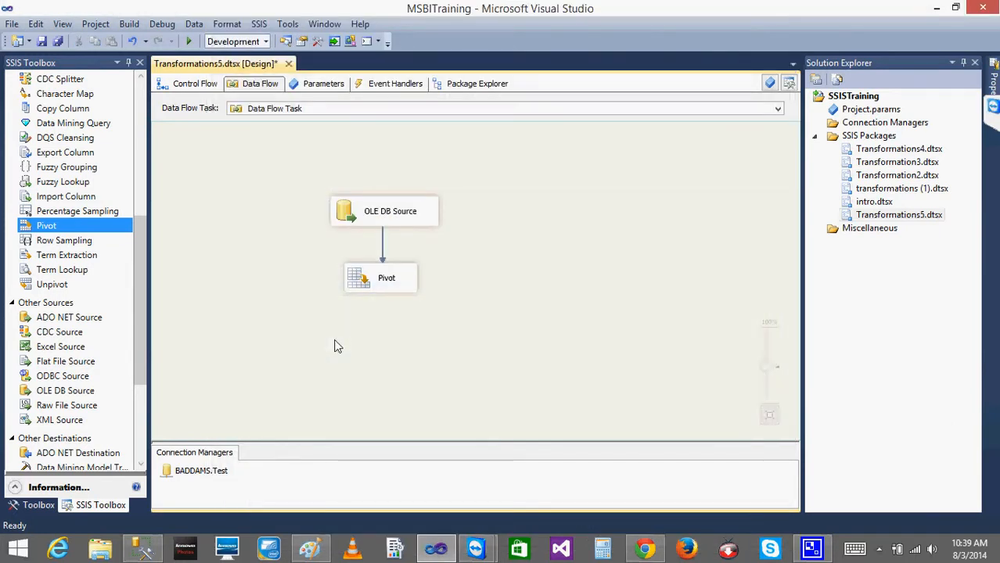
Step: Change the OLE DB Source's data access mode to SQL command with the query SELECT * FROM Cmpny ORDER BY CID
{"action": "double_click", "coordinate": [365, 213]}
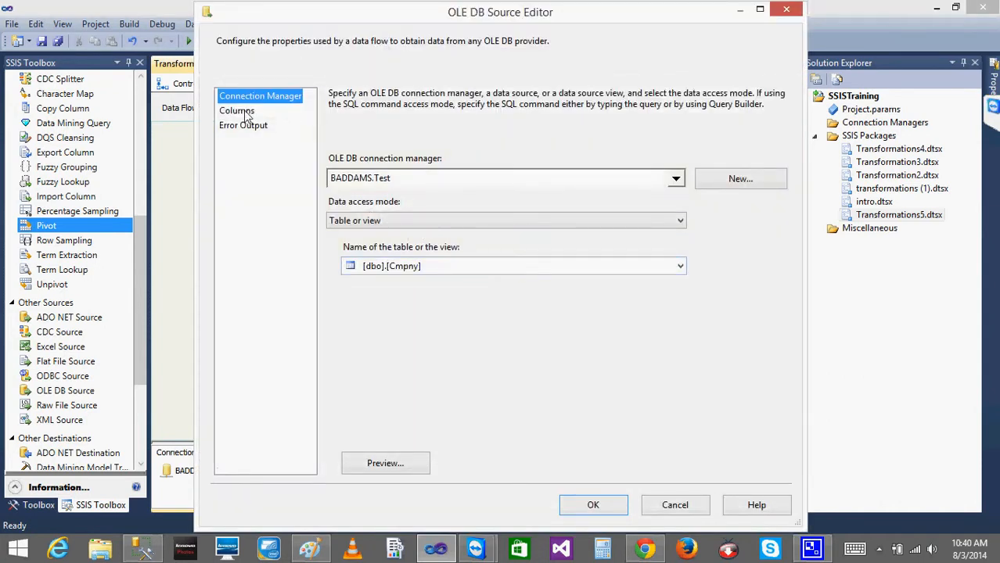
{"action": "left_click", "coordinate": [517, 224]}
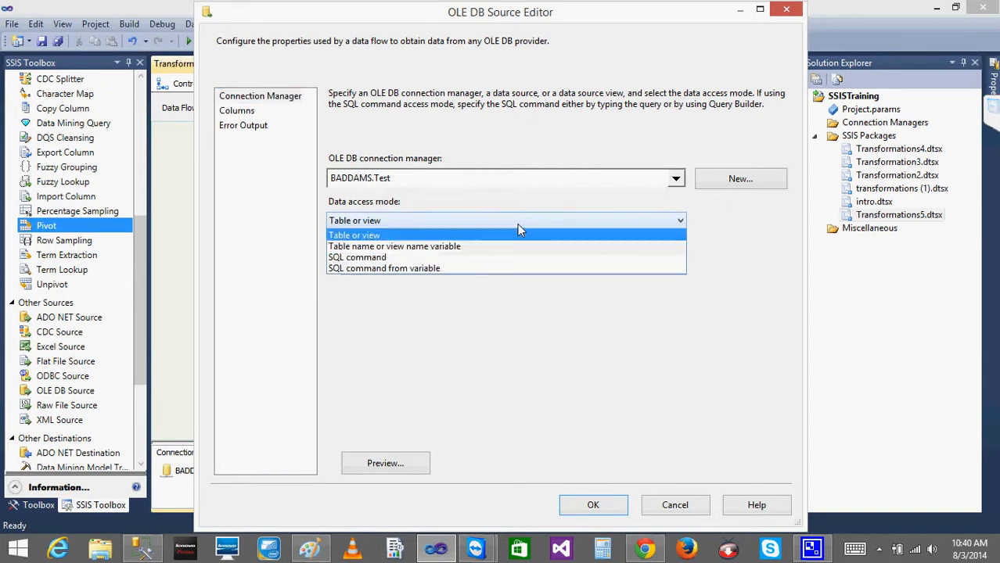
{"action": "left_click", "coordinate": [429, 256]}
{"action": "left_click", "coordinate": [429, 277]}
{"action": "type", "text": "SEL"}
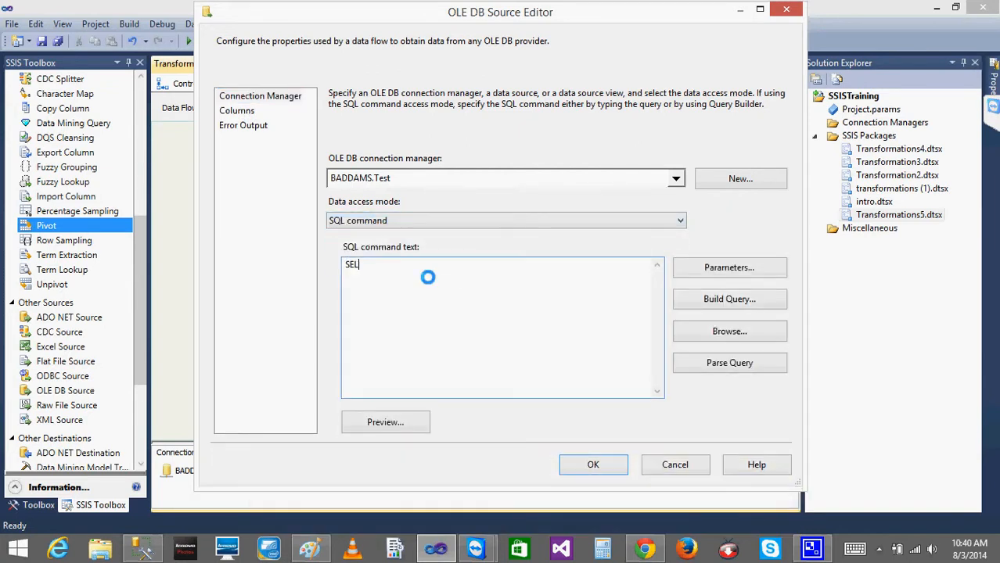
{"action": "type", "text": "ECT * FROM Cmpny O"}
{"action": "type", "text": "RDER BY CID"}
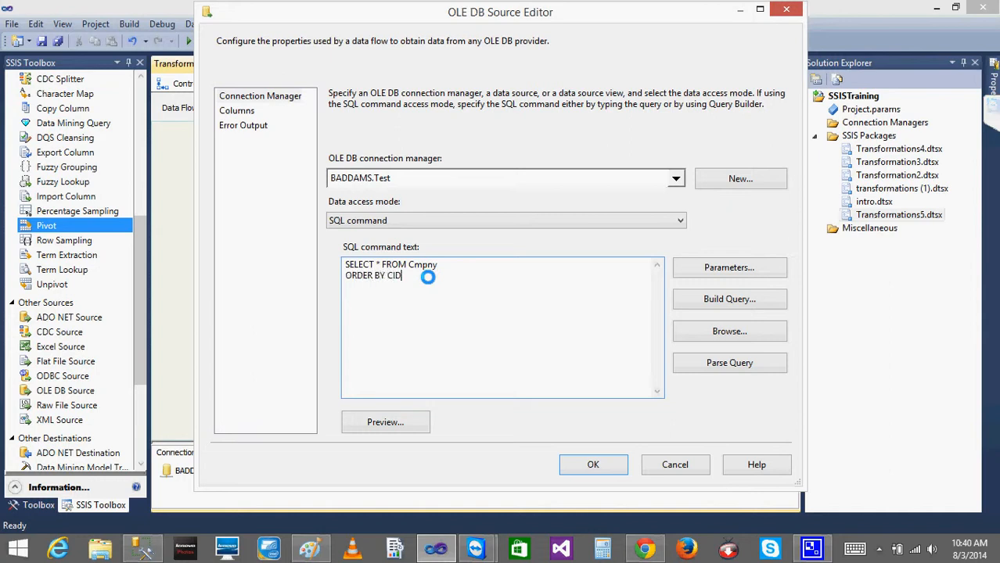
Step: Preview the OLE DB Source's query results and accept the source settings
{"action": "left_click", "coordinate": [380, 423]}
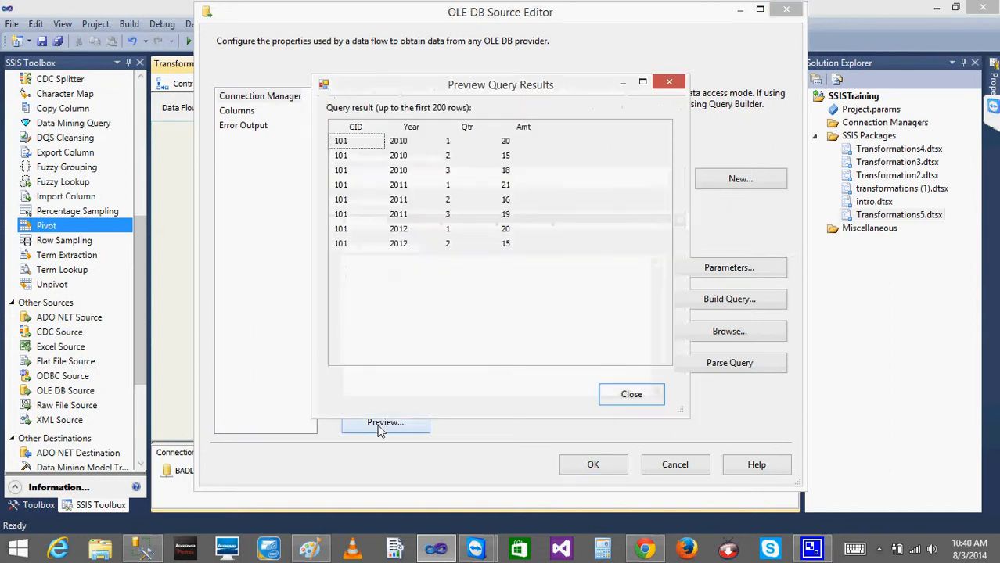
{"action": "left_click", "coordinate": [659, 395]}
{"action": "left_click", "coordinate": [595, 465]}
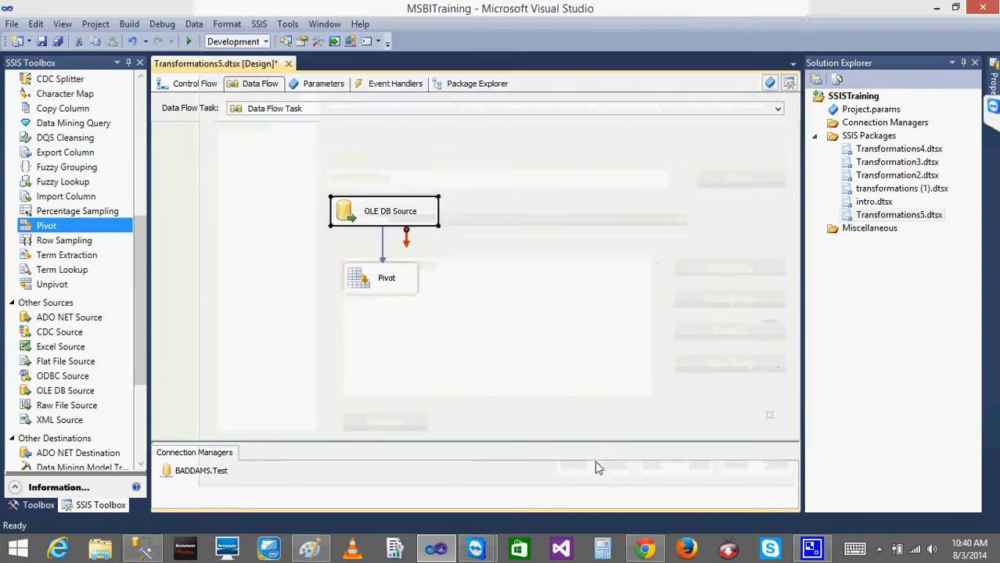
Step: Remove the ORDER BY CID clause from the OLE DB Source's SQL command, leaving SELECT * FROM Cmpny, and accept the change
{"action": "double_click", "coordinate": [346, 210]}
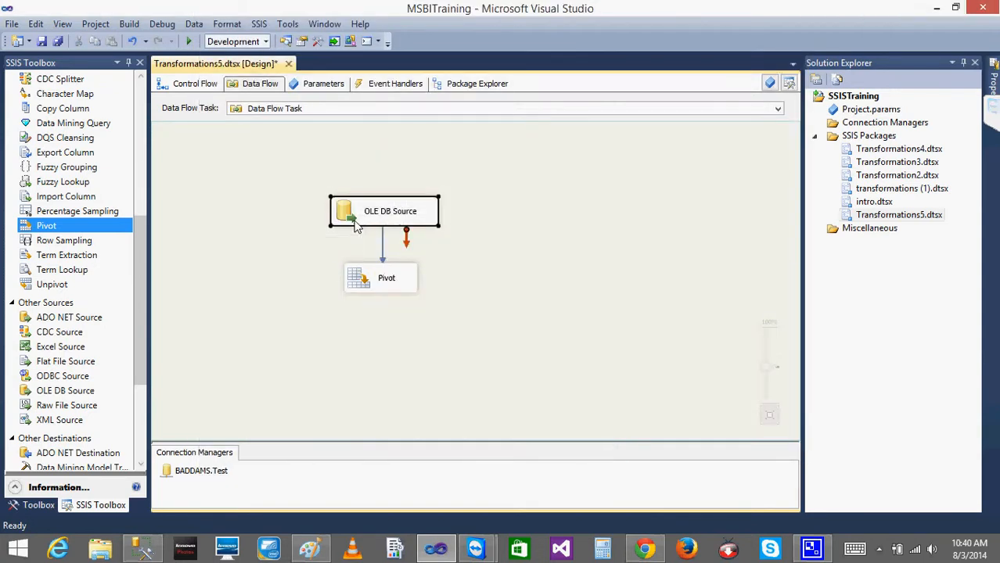
{"action": "left_click", "coordinate": [461, 309]}
{"action": "left_click", "coordinate": [425, 280]}
{"action": "key", "text": "BackSpace"}
{"action": "key", "text": "BackSpace"}
{"action": "key", "text": "BackSpace"}
{"action": "key", "text": "BackSpace"}
{"action": "key", "text": "BackSpace"}
{"action": "key", "text": "BackSpace"}
{"action": "key", "text": "BackSpace"}
{"action": "key", "text": "BackSpace"}
{"action": "key", "text": "BackSpace"}
{"action": "key", "text": "BackSpace"}
{"action": "key", "text": "BackSpace"}
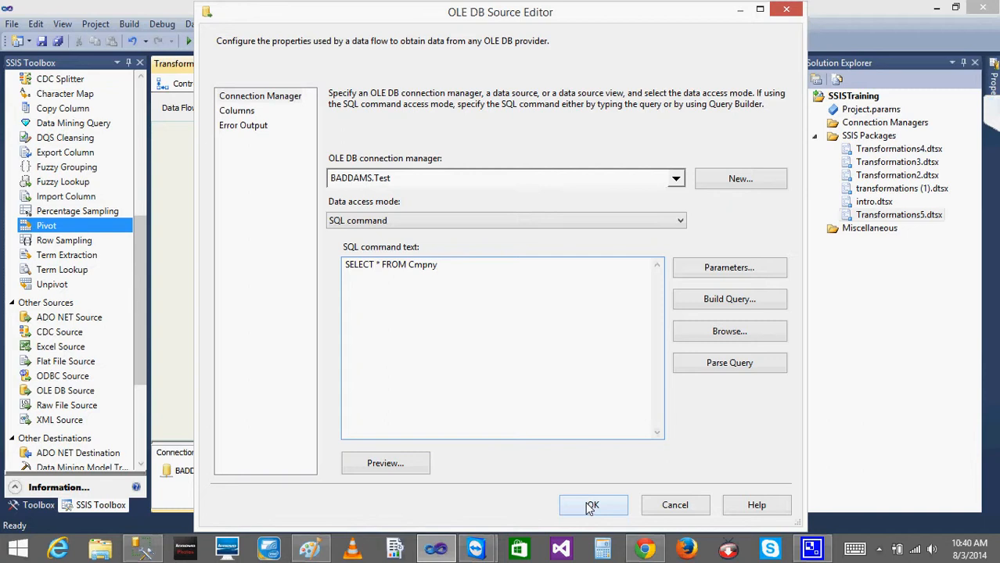
{"action": "left_click", "coordinate": [592, 505]}
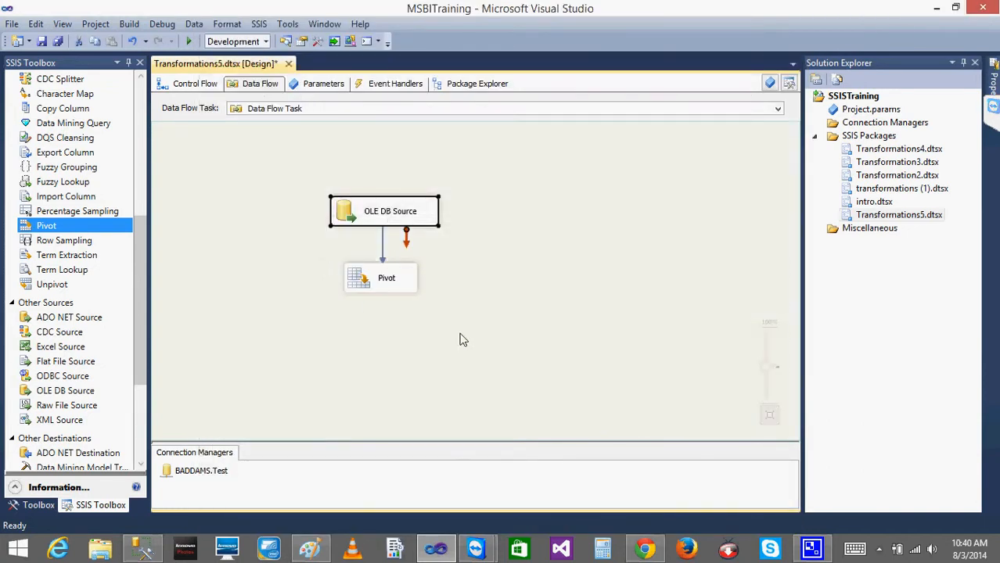
Step: Look through the available destination components and switch to SQL Server Management Studio with the Cmpny query
{"action": "left_click", "coordinate": [369, 287]}
{"action": "left_click", "coordinate": [342, 354]}
{"action": "left_click_drag", "start_coordinate": [144, 282], "coordinate": [144, 368]}
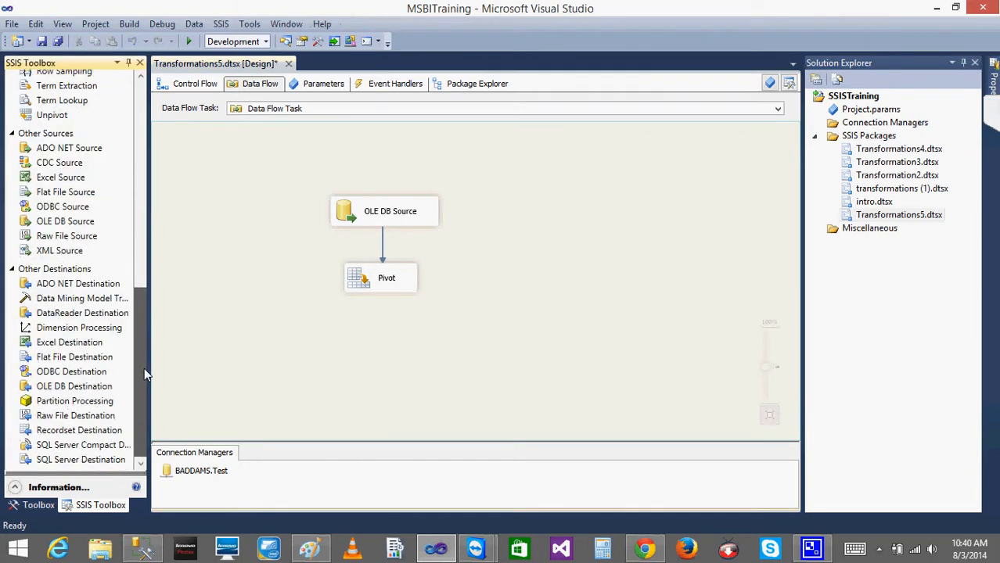
{"action": "left_click", "coordinate": [141, 550]}
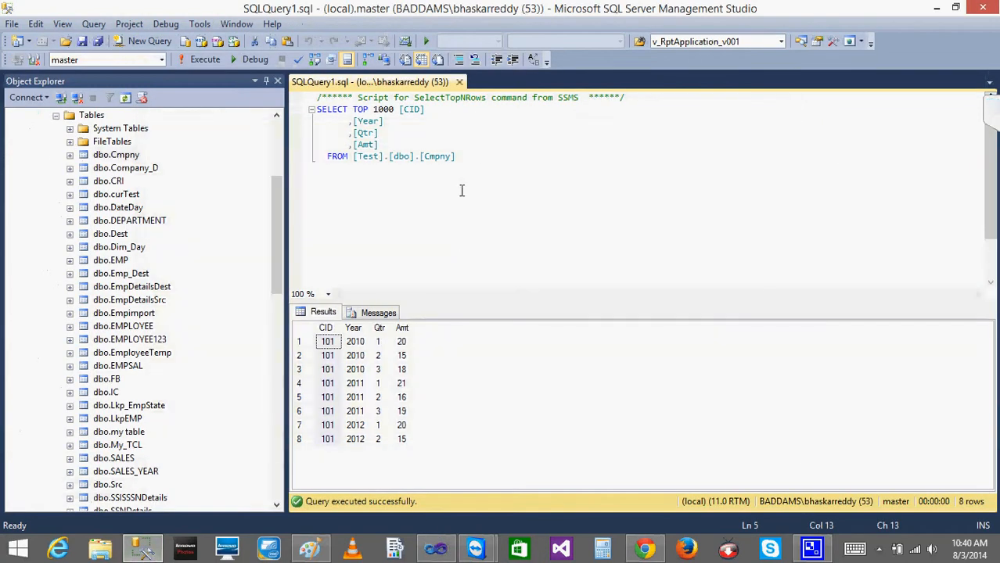
Step: Set the query's database to Test and write CREATE TABLE Cmpny_Pivot below the SELECT query
{"action": "left_click", "coordinate": [162, 60]}
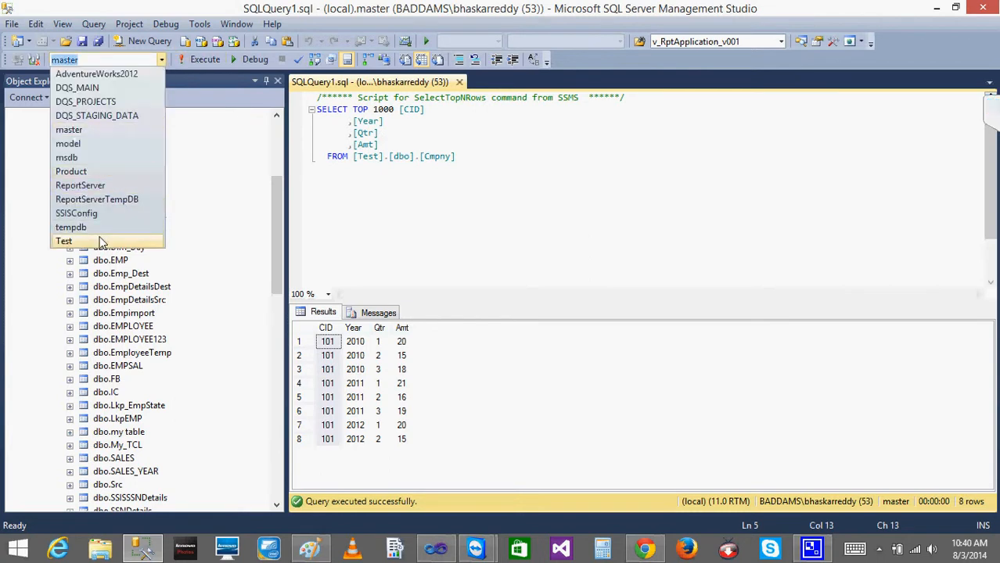
{"action": "left_click", "coordinate": [66, 241]}
{"action": "key", "text": "Return"}
{"action": "key", "text": "Return"}
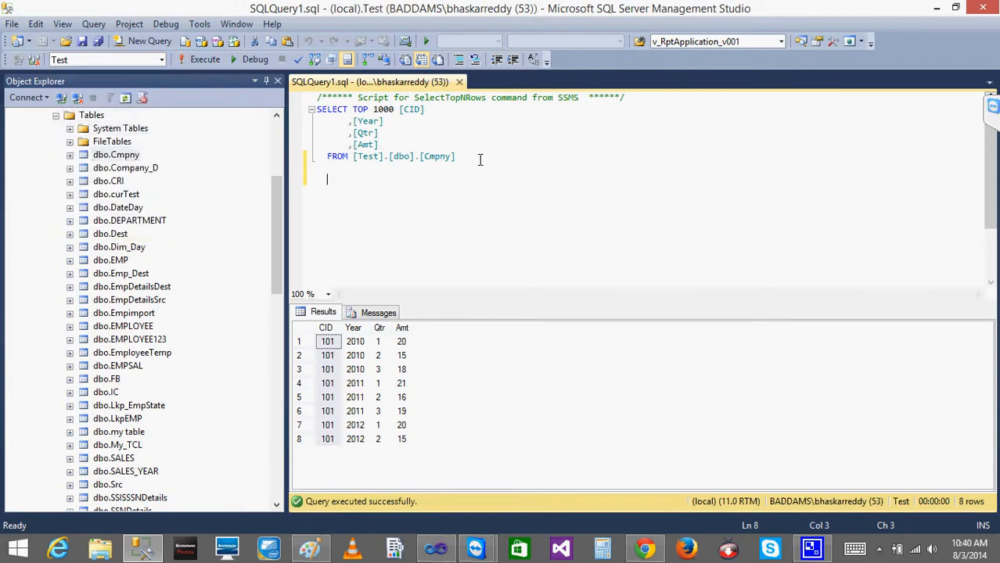
{"action": "type", "text": "CREATE TABLE"}
{"action": "key", "text": "Return"}
{"action": "key", "text": "BackSpace"}
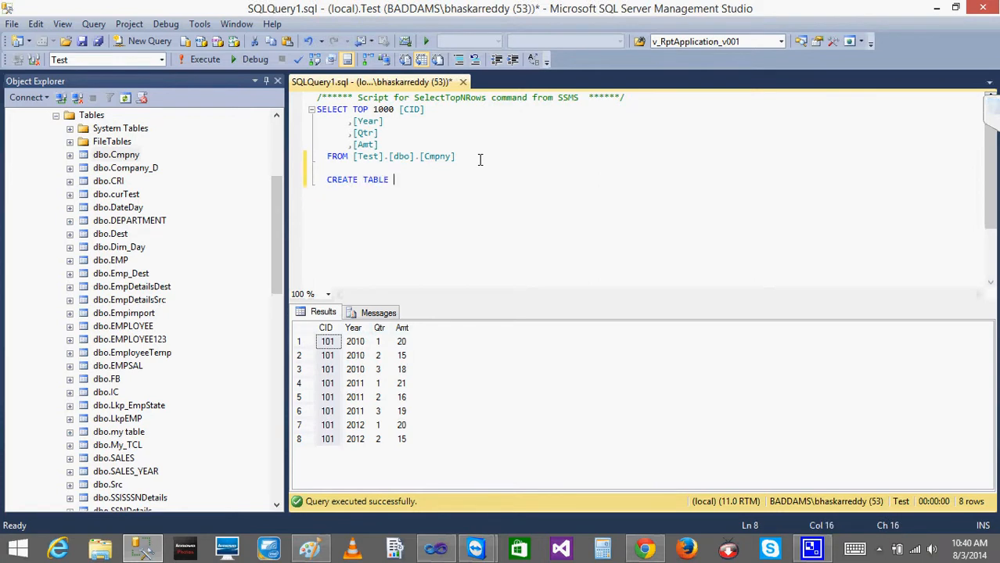
{"action": "type", "text": "C"}
{"action": "key", "text": "BackSpace"}
{"action": "type", "text": "Cmpny_Pivo"}
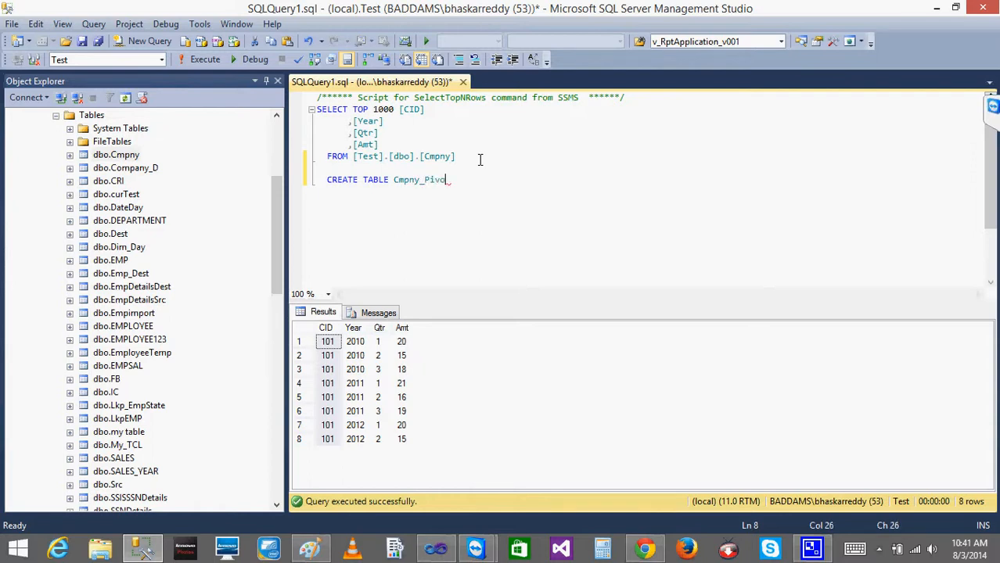
{"action": "type", "text": "t"}
{"action": "key", "text": "Return"}
Step: Begin the Cmpny_Pivot column list with CID INT and [Year] INT
{"action": "type", "text": "("}
{"action": "key", "text": "Return"}
{"action": "type", "text": "C"}
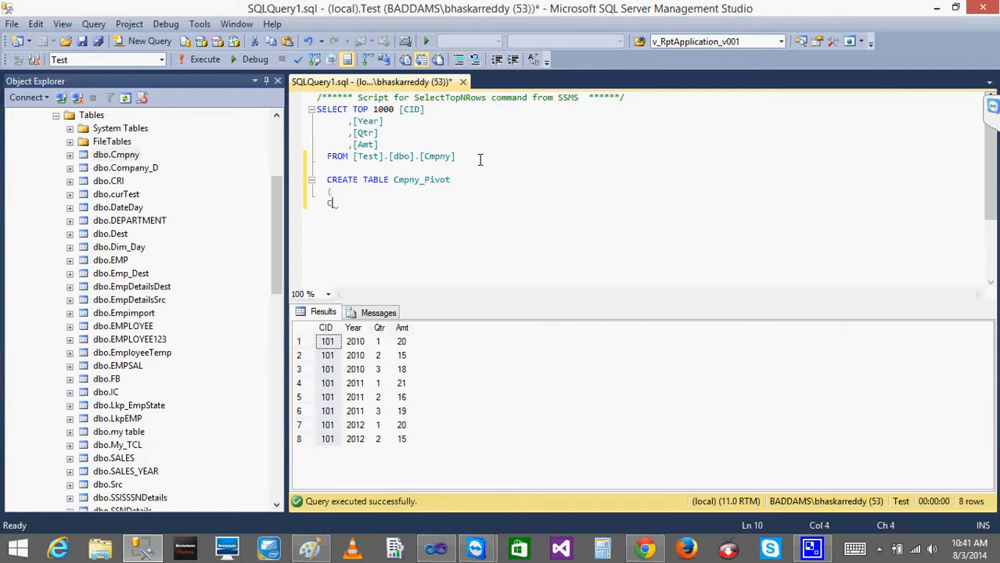
{"action": "type", "text": "ID INT,"}
{"action": "key", "text": "Return"}
{"action": "type", "text": "Year"}
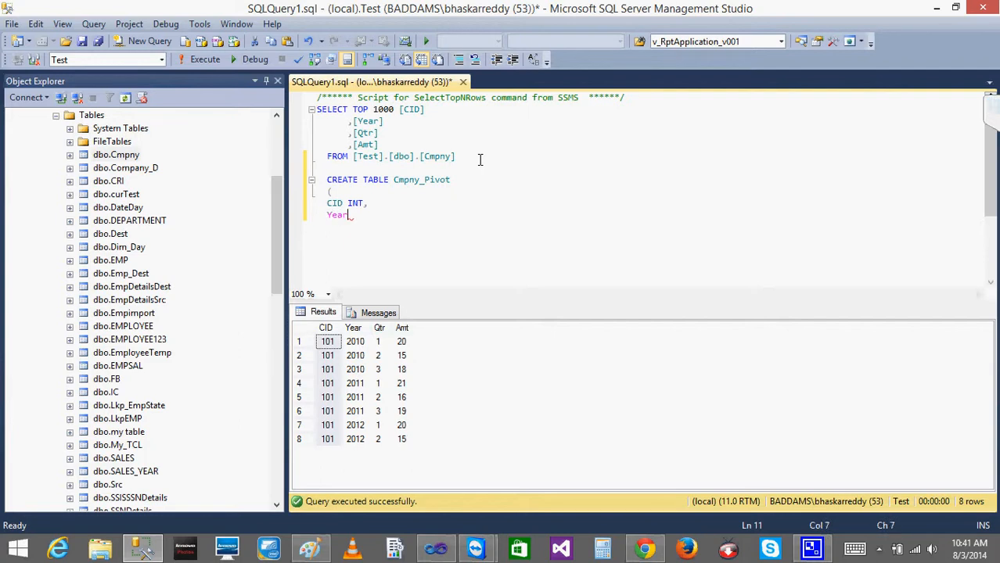
{"action": "key", "text": "BackSpace"}
{"action": "key", "text": "BackSpace"}
{"action": "key", "text": "BackSpace"}
{"action": "key", "text": "BackSpace"}
{"action": "key", "text": "BackSpace"}
{"action": "type", "text": "[Year] "}
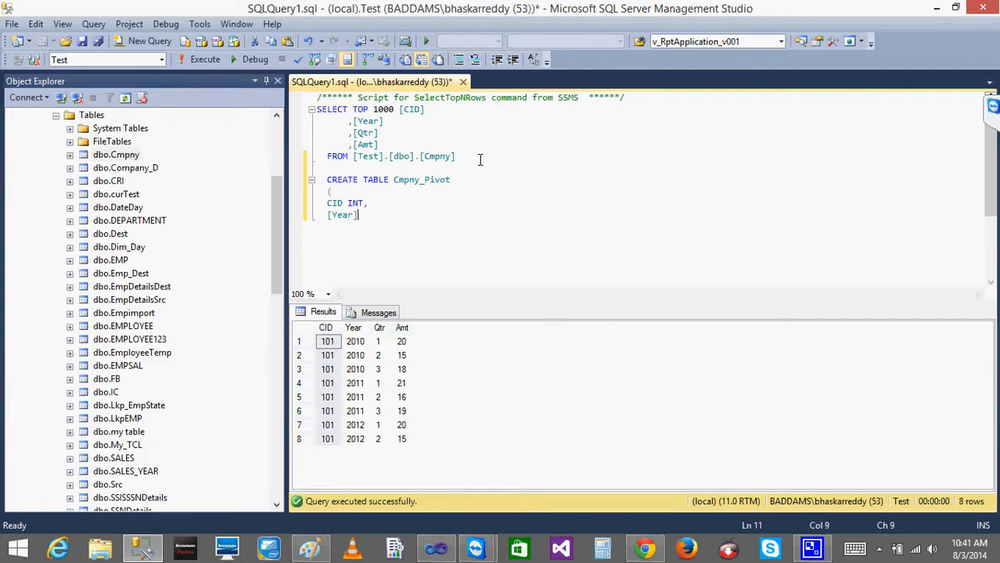
{"action": "type", "text": "INT,,"}
{"action": "key", "text": "Return"}
Step: Add the columns Q1 INT, Q2 INT and Q3 INT and close the table definition
{"action": "type", "text": "Q1"}
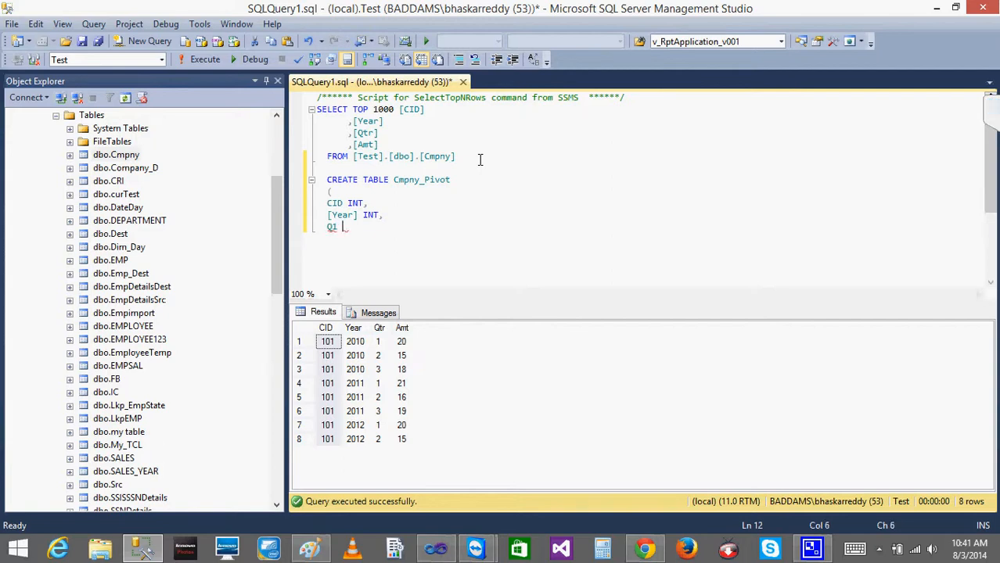
{"action": "type", "text": "INT,"}
{"action": "key", "text": "Return"}
{"action": "type", "text": "Q2 INT,"}
{"action": "key", "text": "Return"}
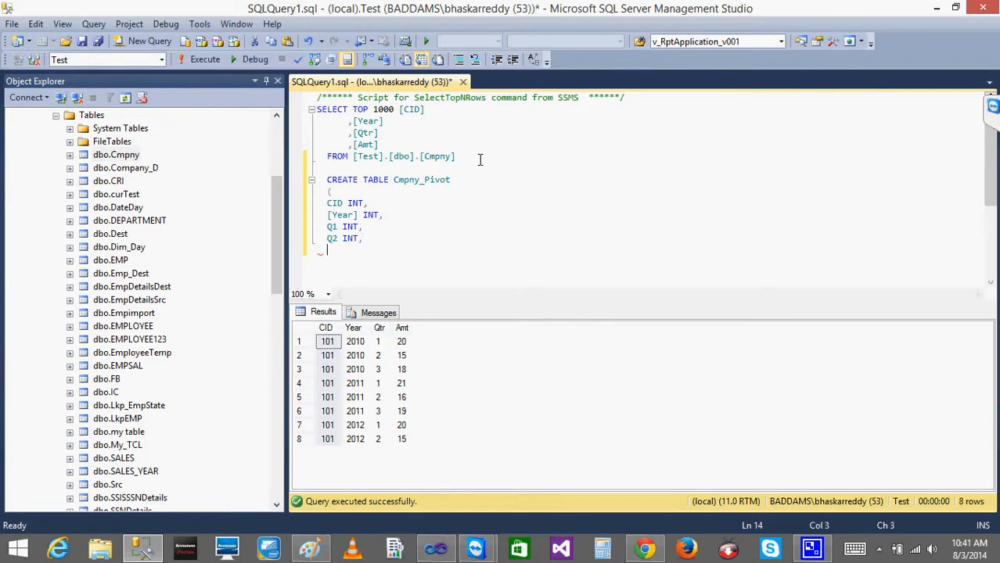
{"action": "type", "text": "Q3 INT"}
{"action": "key", "text": "Return"}
{"action": "type", "text": ")"}
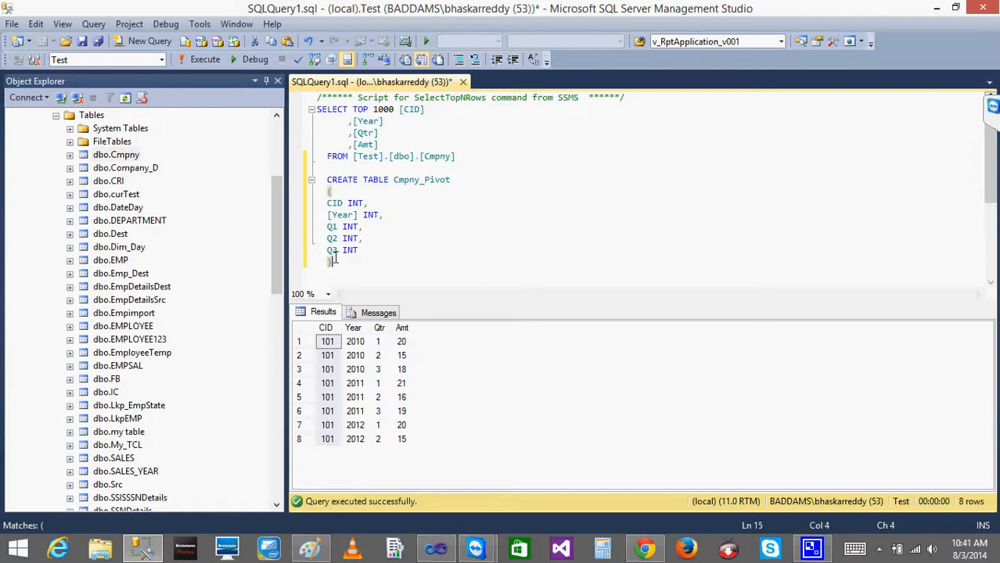
Step: Execute only the CREATE TABLE Cmpny_Pivot statement and return to the SSIS data flow in Visual Studio
{"action": "left_click_drag", "start_coordinate": [335, 263], "coordinate": [319, 180]}
{"action": "left_click", "coordinate": [200, 59]}
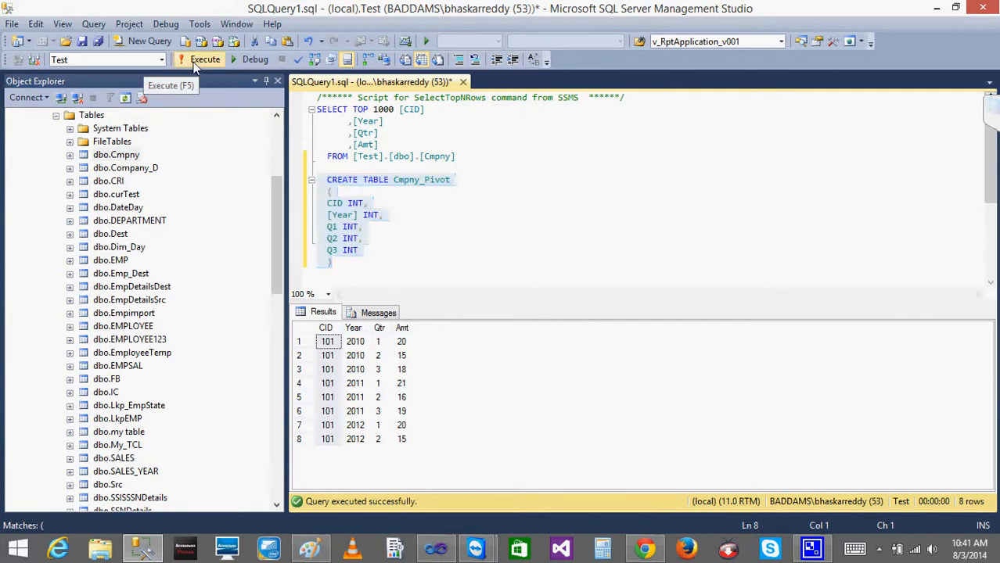
{"action": "left_click", "coordinate": [937, 8]}
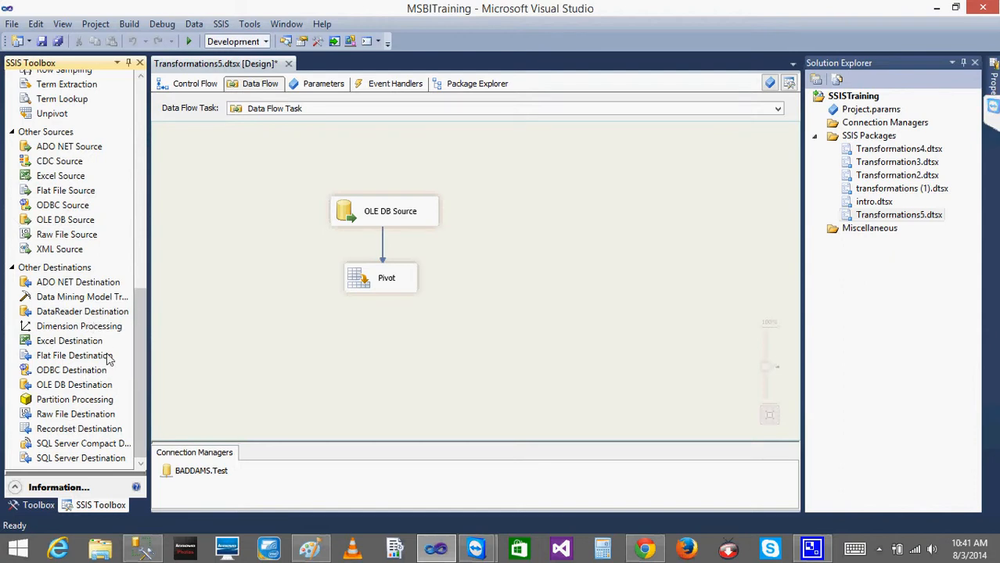
Step: Add an OLE DB Destination fed by the Pivot output, loading into [dbo].[Cmpny_Pivot] with CID, Year, Q1, Q2 and Q3 mapped
{"action": "left_click_drag", "start_coordinate": [61, 384], "coordinate": [383, 350]}
{"action": "left_click", "coordinate": [389, 288]}
{"action": "double_click", "coordinate": [383, 350]}
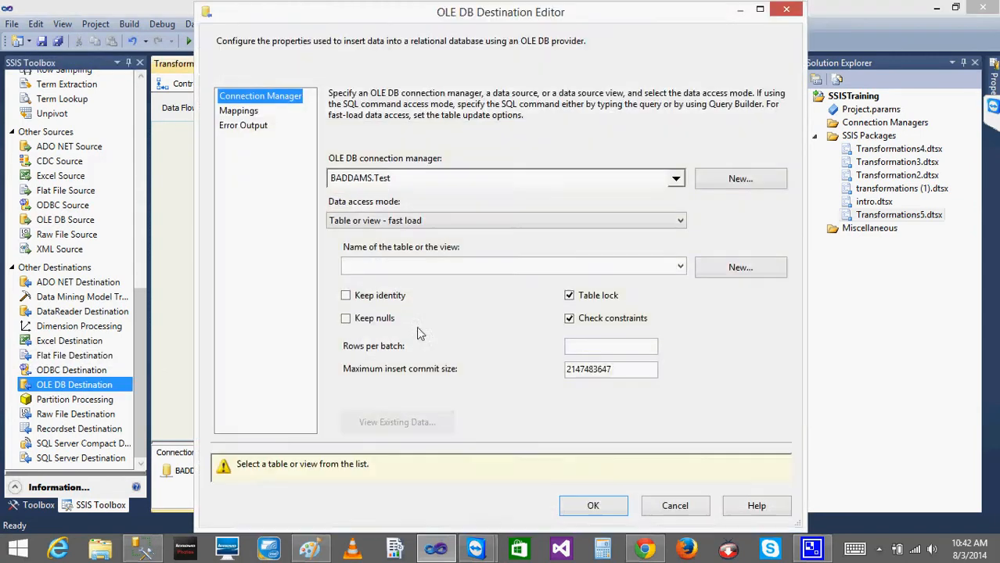
{"action": "left_click", "coordinate": [679, 268]}
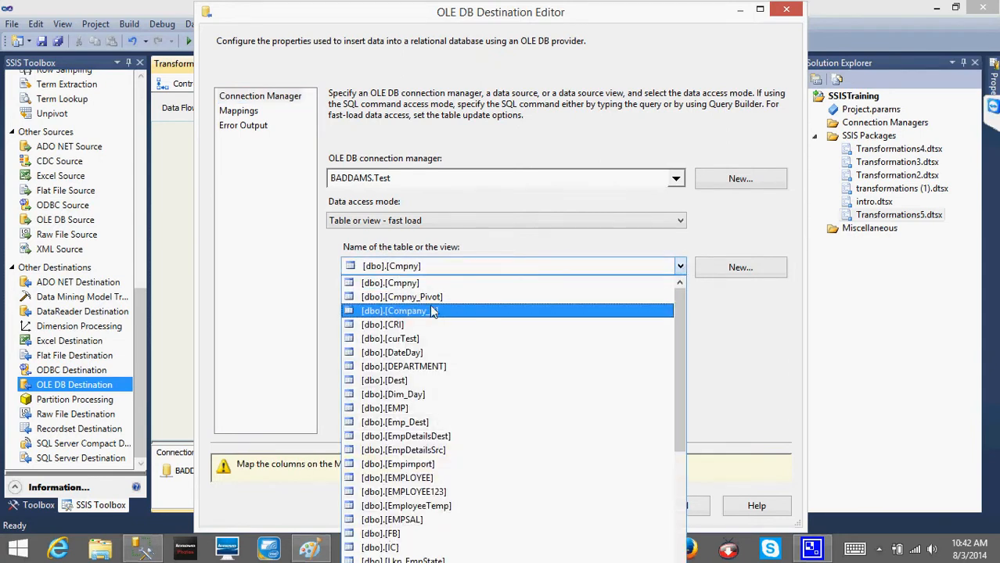
{"action": "left_click", "coordinate": [427, 297]}
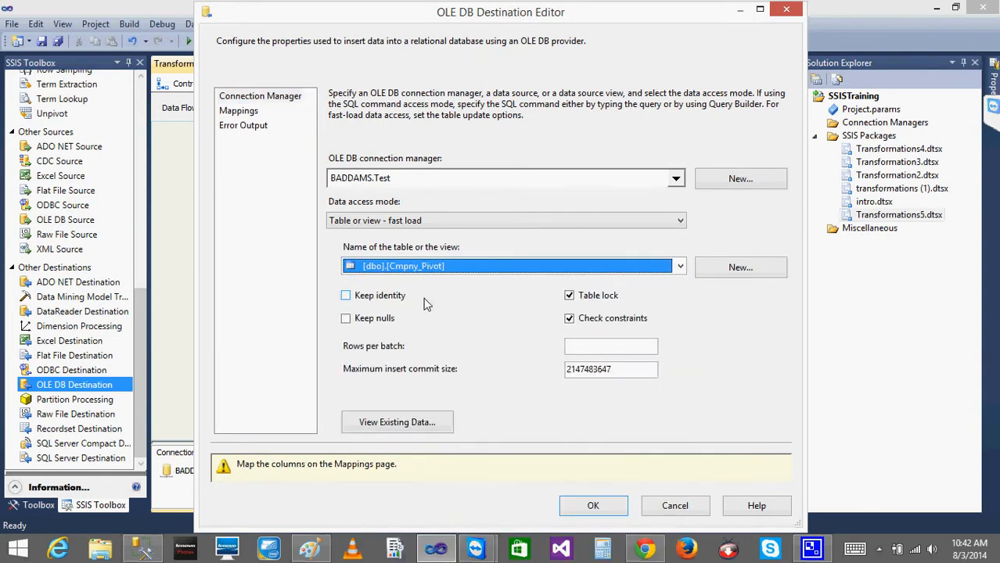
{"action": "left_click", "coordinate": [247, 115]}
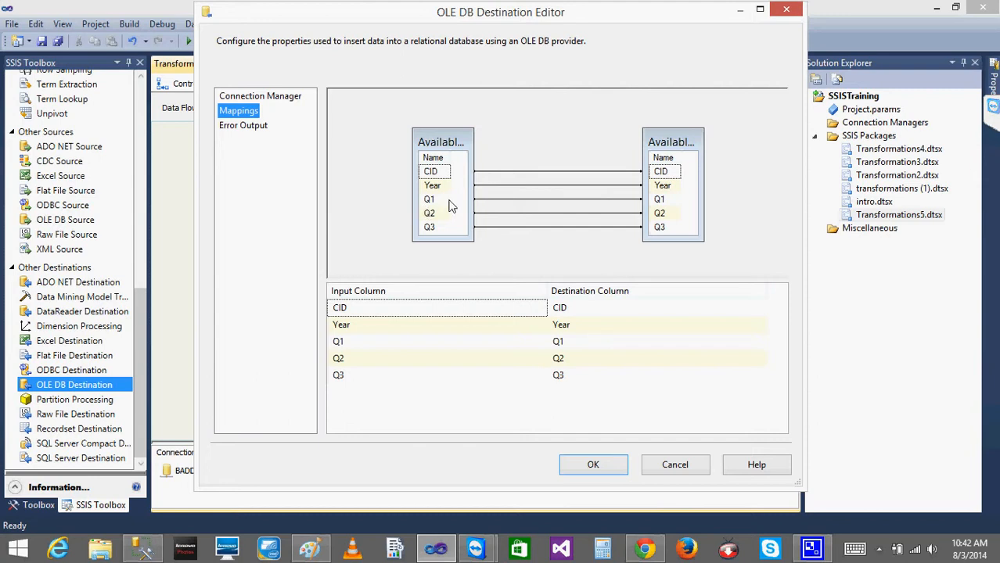
{"action": "left_click", "coordinate": [605, 467]}
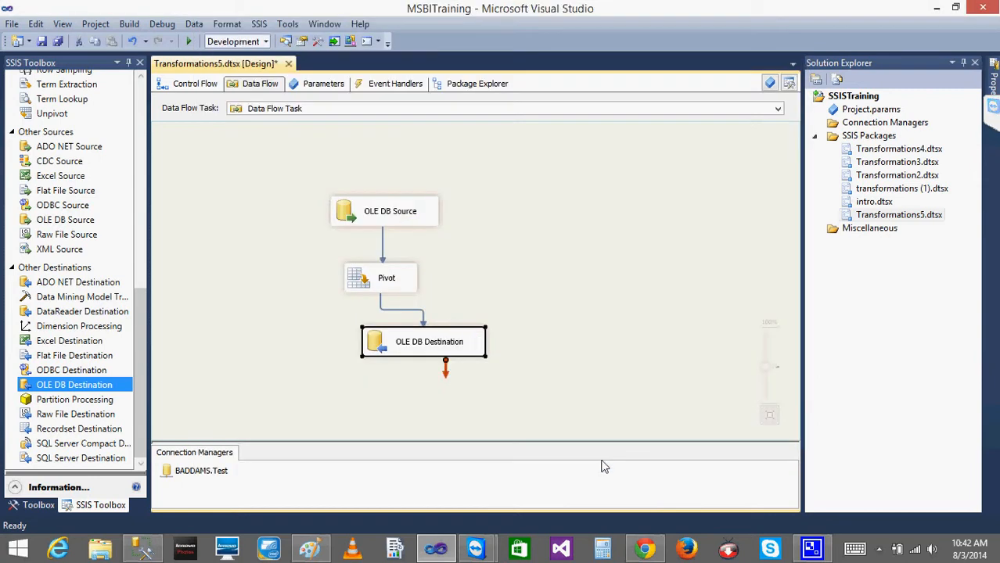
Step: Enable a data viewer on the path from Pivot to the OLE DB Destination and run the package
{"action": "right_click", "coordinate": [381, 302]}
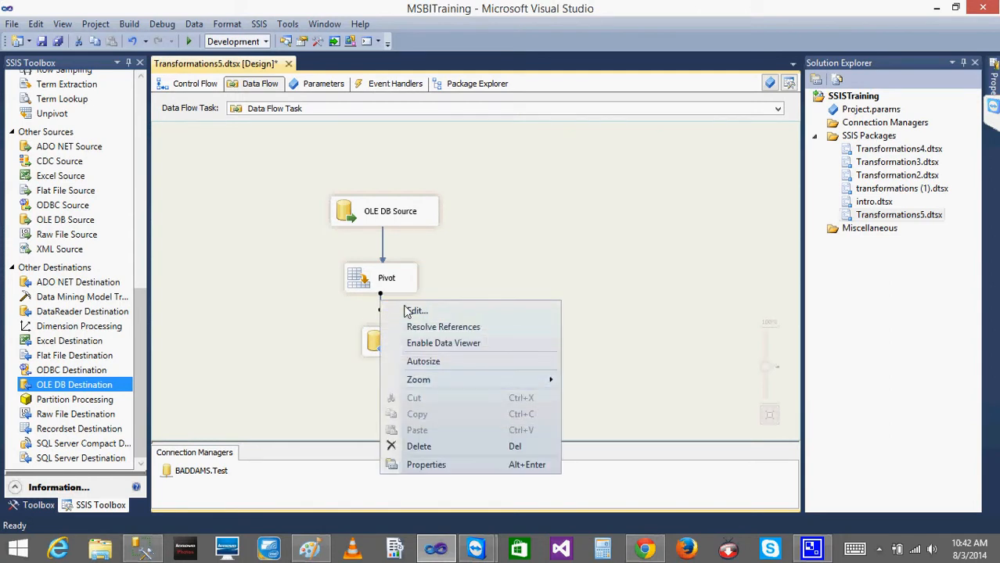
{"action": "left_click", "coordinate": [436, 343]}
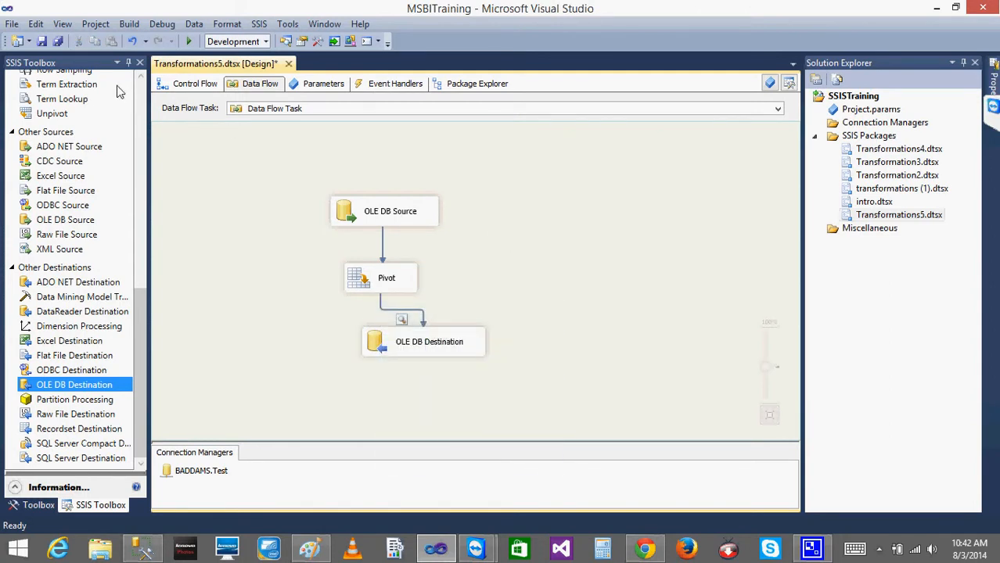
{"action": "left_click", "coordinate": [313, 549]}
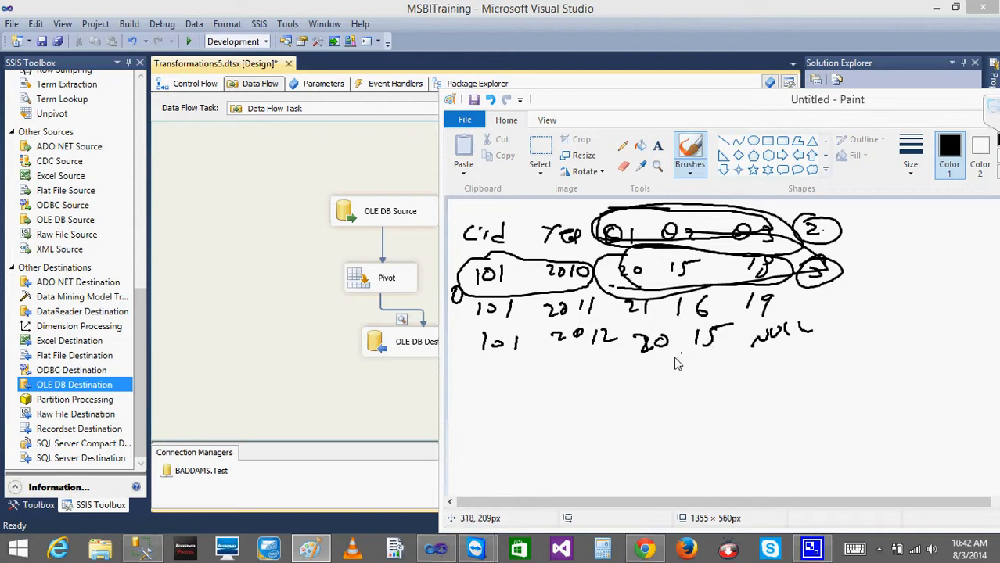
{"action": "left_click", "coordinate": [246, 146]}
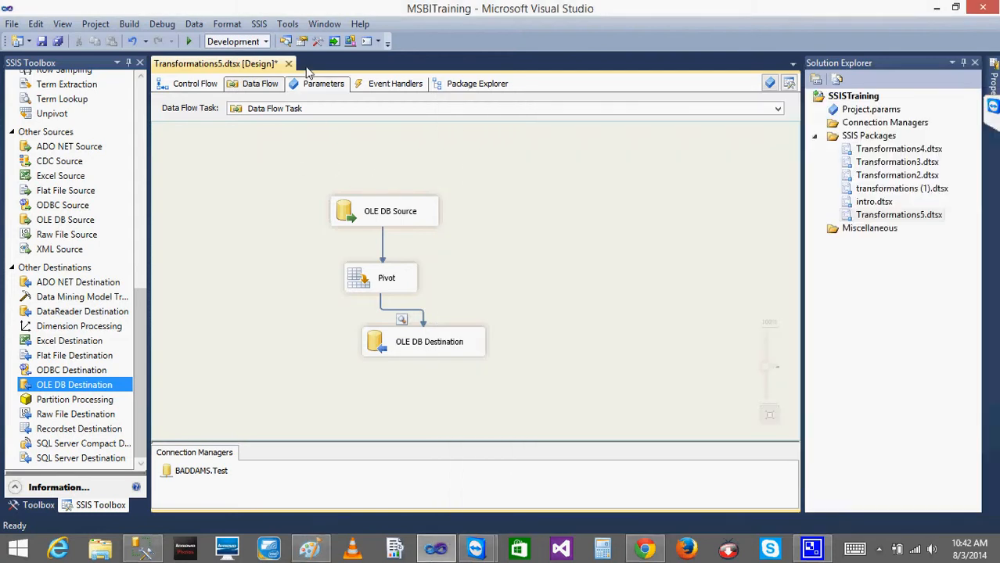
{"action": "left_click", "coordinate": [191, 43]}
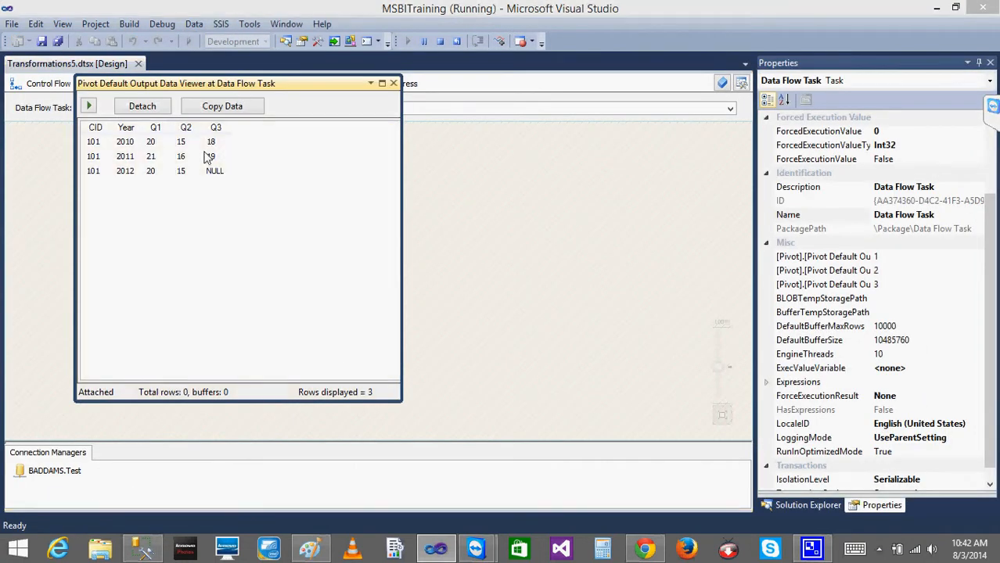
Step: Underline the three data rows of the expected result in the Paint sketch, and minimize Paint without closing the drawing
{"action": "left_click", "coordinate": [310, 549]}
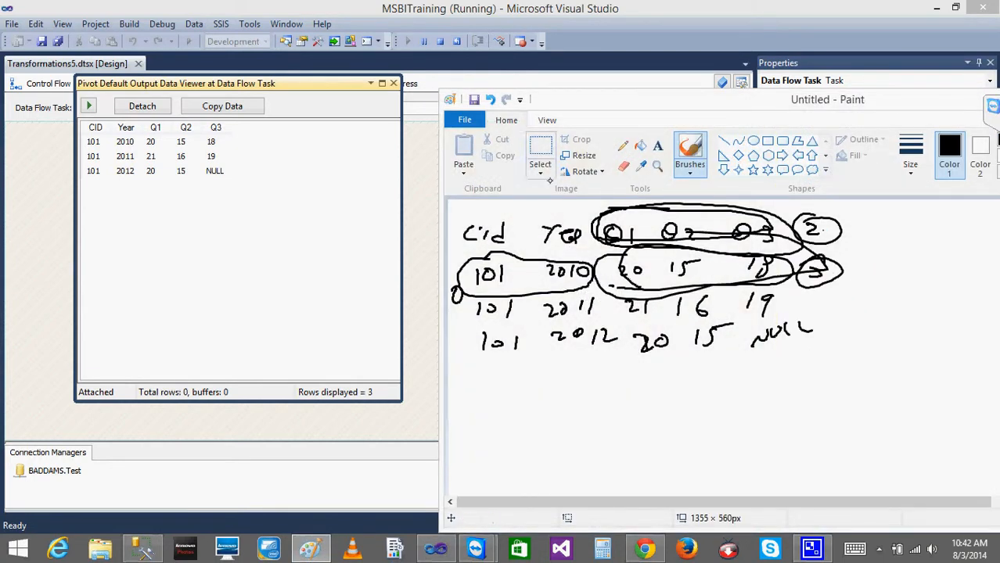
{"action": "mouse_move", "coordinate": [640, 283]}
{"action": "left_mouse_down"}
{"action": "mouse_move", "coordinate": [672, 269]}
{"action": "mouse_move", "coordinate": [761, 274]}
{"action": "mouse_move", "coordinate": [477, 297]}
{"action": "left_mouse_up"}
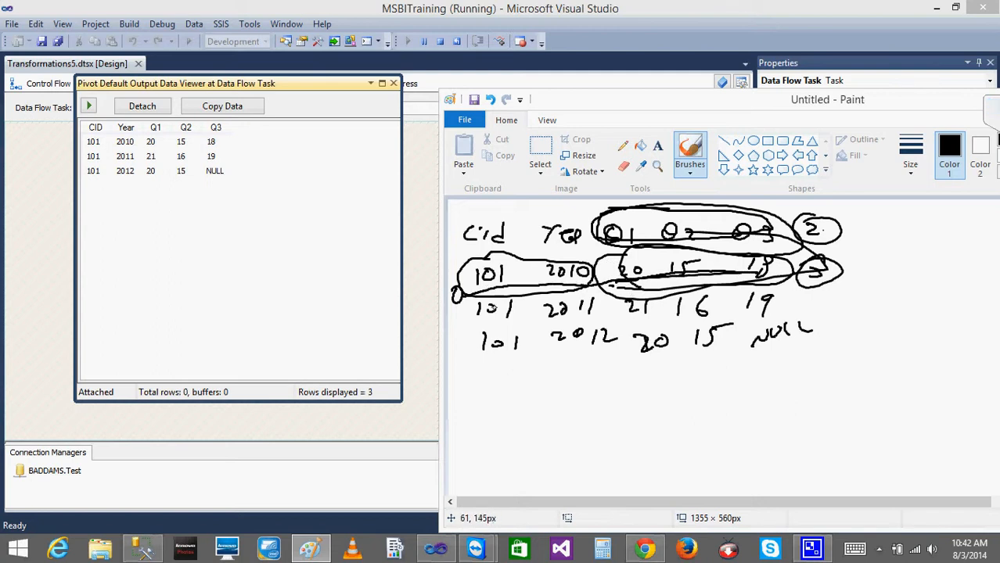
{"action": "mouse_move", "coordinate": [472, 335]}
{"action": "left_mouse_down"}
{"action": "mouse_move", "coordinate": [661, 310]}
{"action": "mouse_move", "coordinate": [797, 312]}
{"action": "left_mouse_up"}
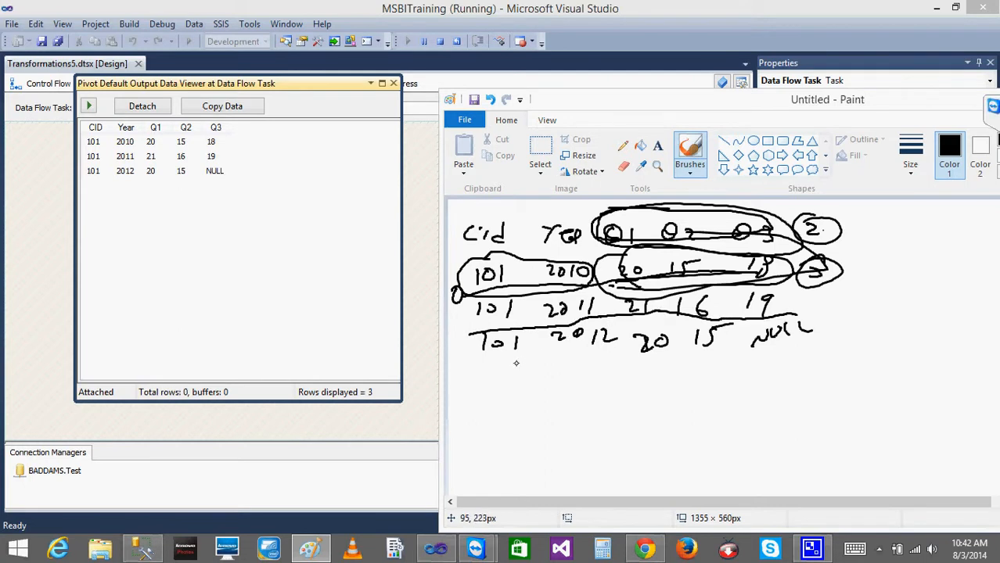
{"action": "mouse_move", "coordinate": [483, 365]}
{"action": "left_mouse_down"}
{"action": "mouse_move", "coordinate": [626, 350]}
{"action": "mouse_move", "coordinate": [805, 354]}
{"action": "left_mouse_up"}
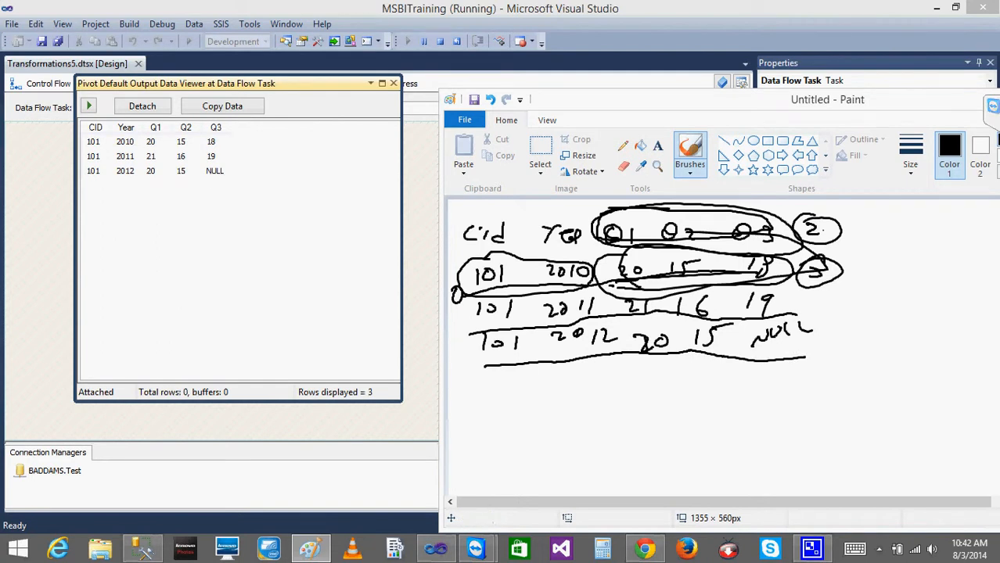
{"action": "left_click_drag", "start_coordinate": [953, 100], "coordinate": [805, 112]}
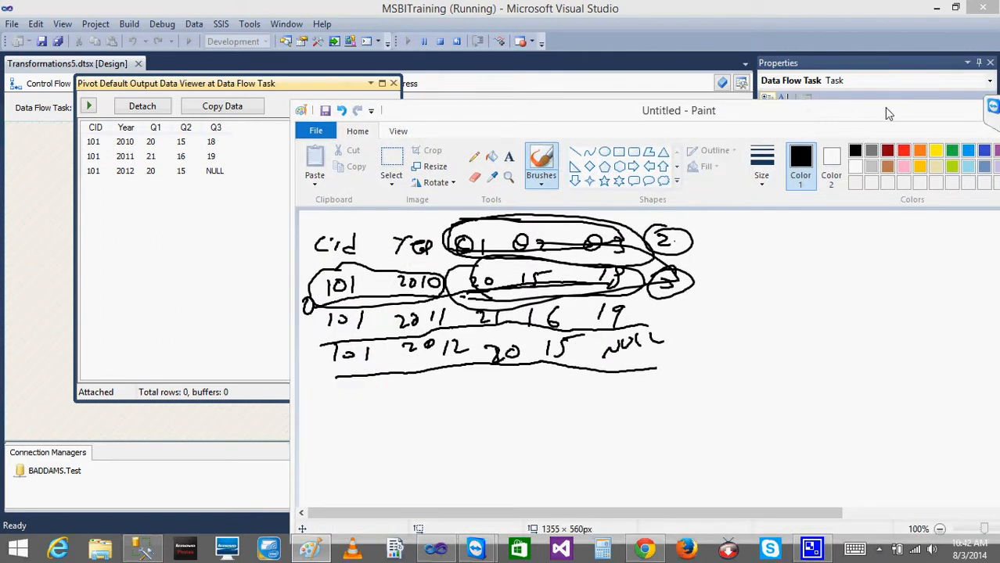
{"action": "left_click_drag", "start_coordinate": [891, 115], "coordinate": [671, 117]}
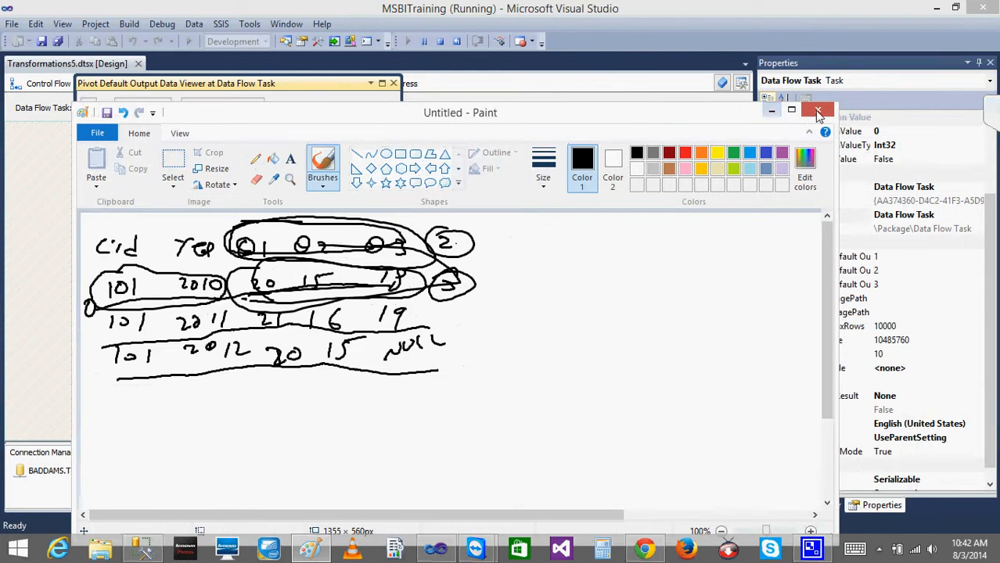
{"action": "left_click", "coordinate": [818, 115]}
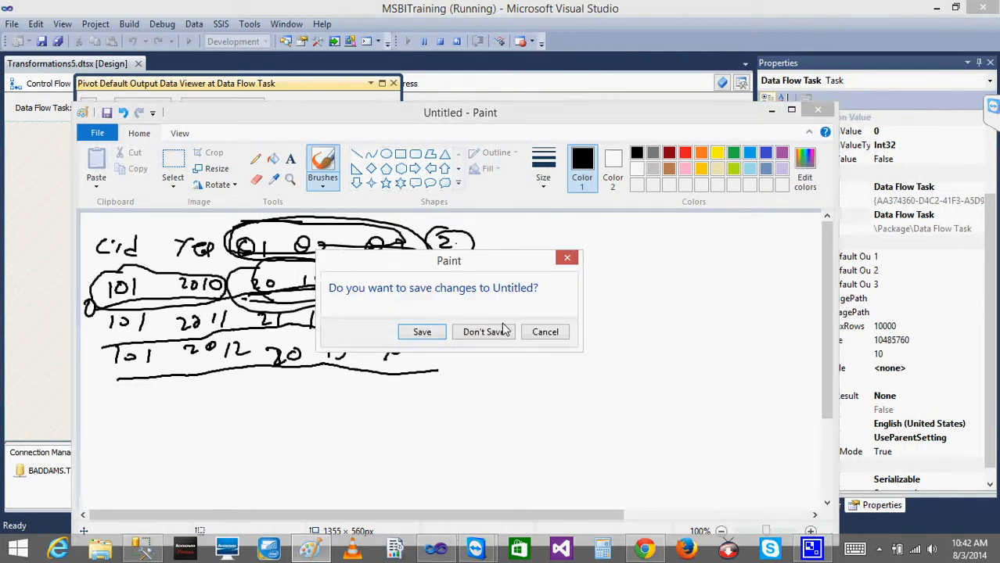
{"action": "left_click", "coordinate": [558, 332]}
{"action": "left_click", "coordinate": [771, 110]}
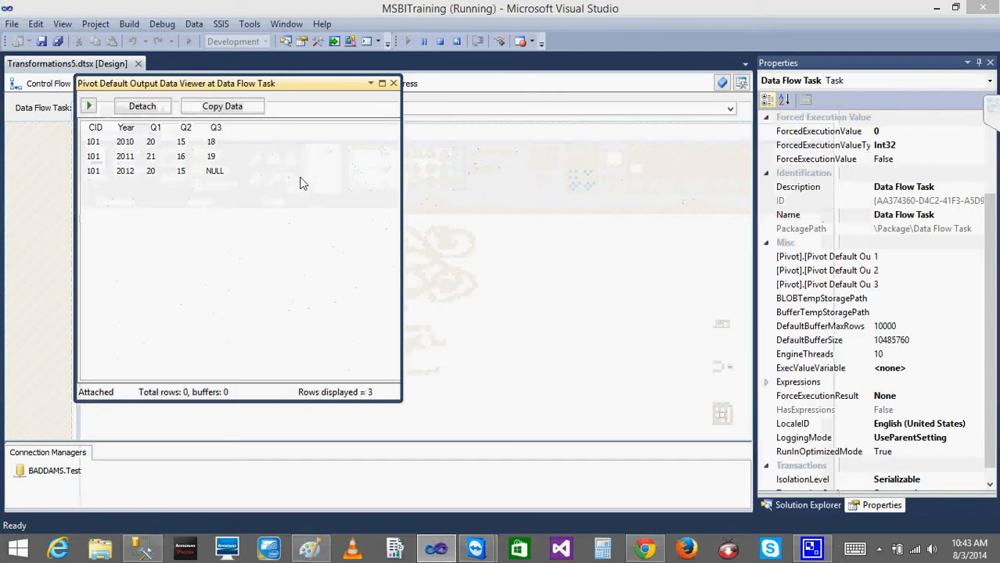
Step: Close the Pivot output data viewer and stop debugging the package
{"action": "left_click", "coordinate": [393, 84]}
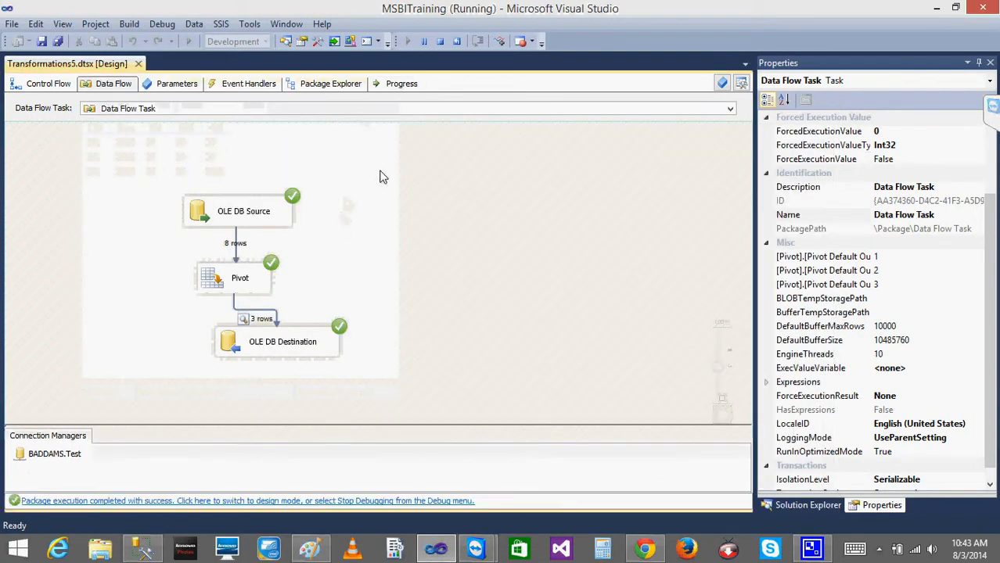
{"action": "left_click", "coordinate": [448, 39]}
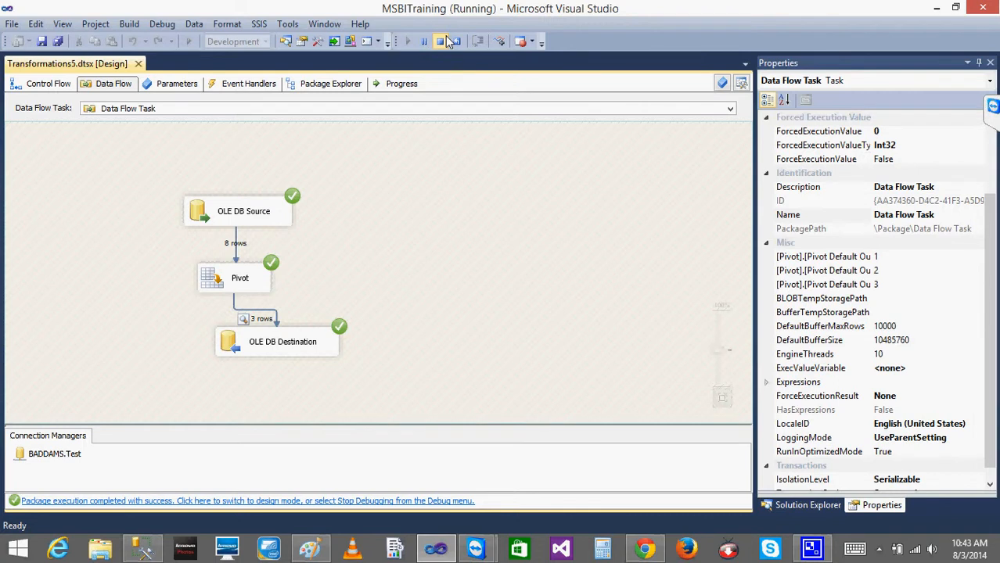
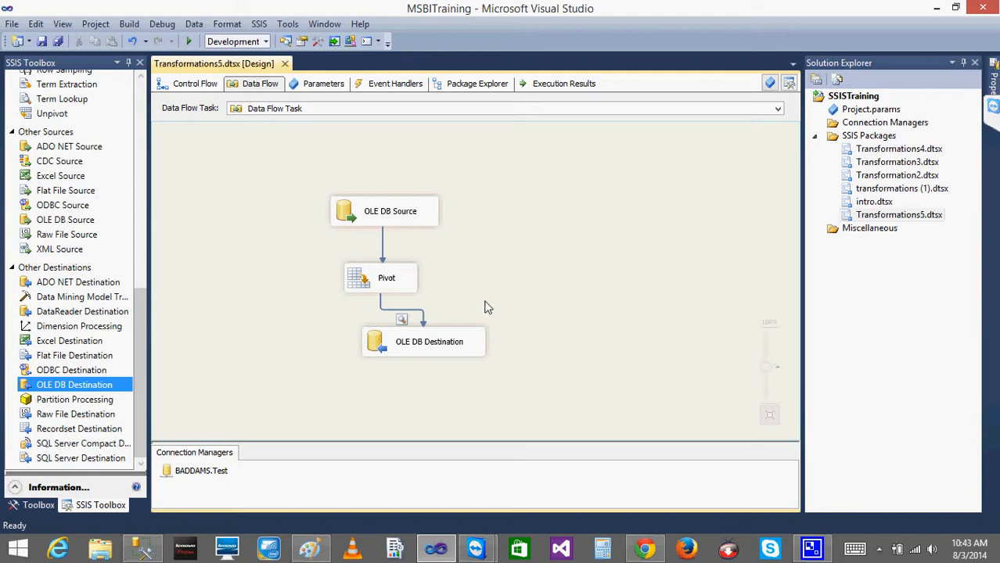
{"action": "left_click", "coordinate": [142, 548]}
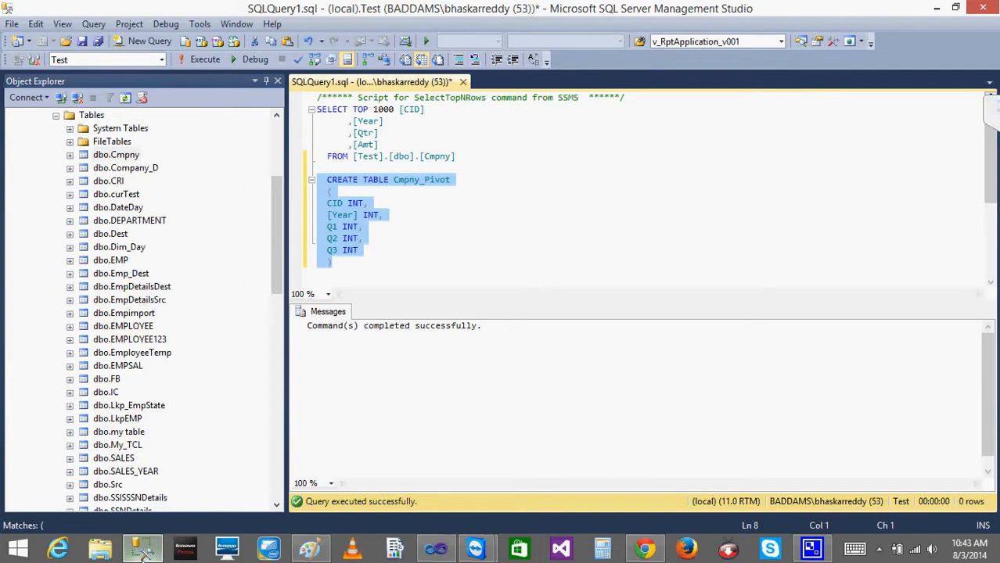
{"action": "left_click", "coordinate": [143, 550]}
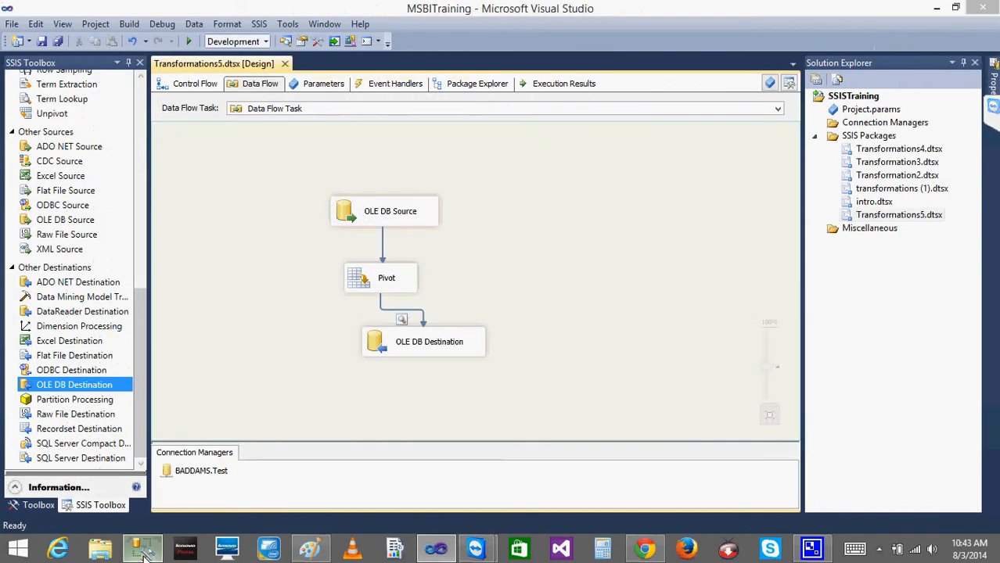
Step: In SQL Server Management Studio, open dbo.Cmpny for row editing and add a row with CID 101, Year 2013, Qtr 1, Amt 78
{"action": "left_click", "coordinate": [150, 552]}
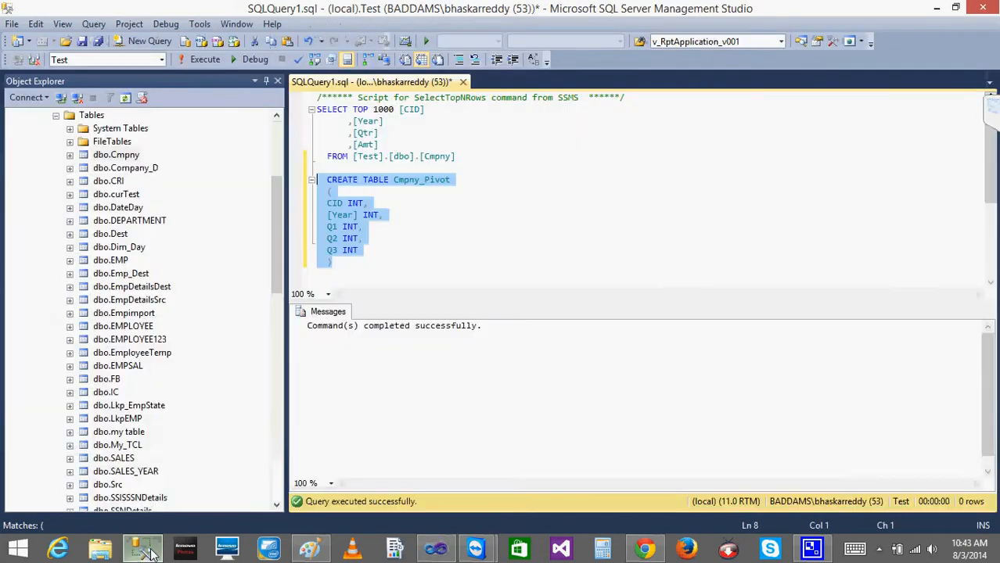
{"action": "right_click", "coordinate": [110, 158]}
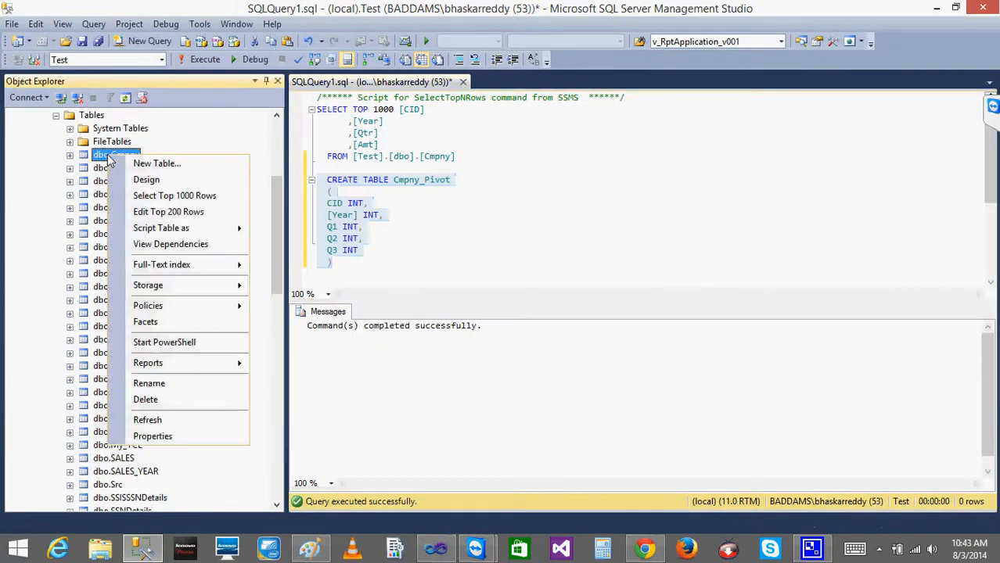
{"action": "left_click", "coordinate": [172, 216]}
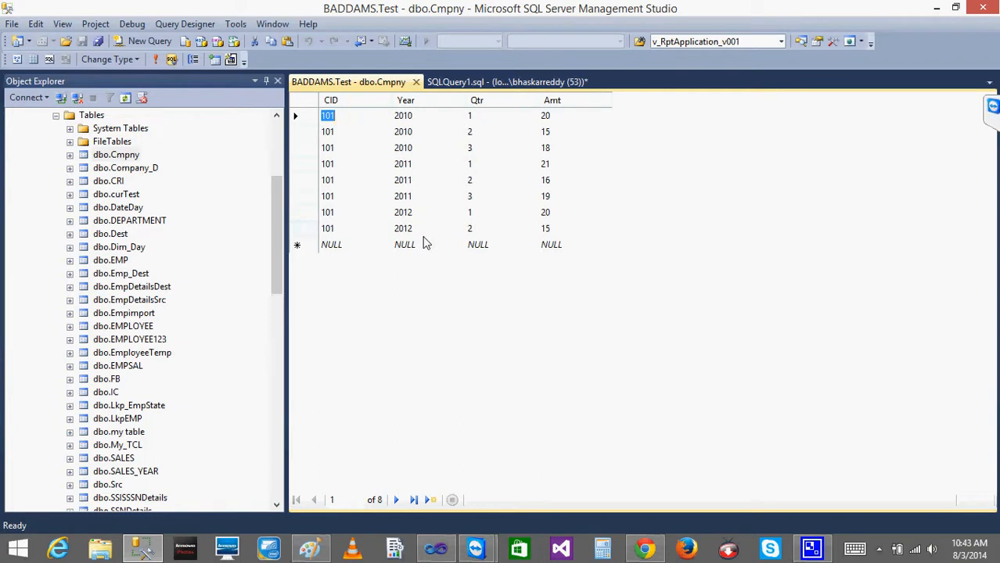
{"action": "left_click", "coordinate": [350, 245]}
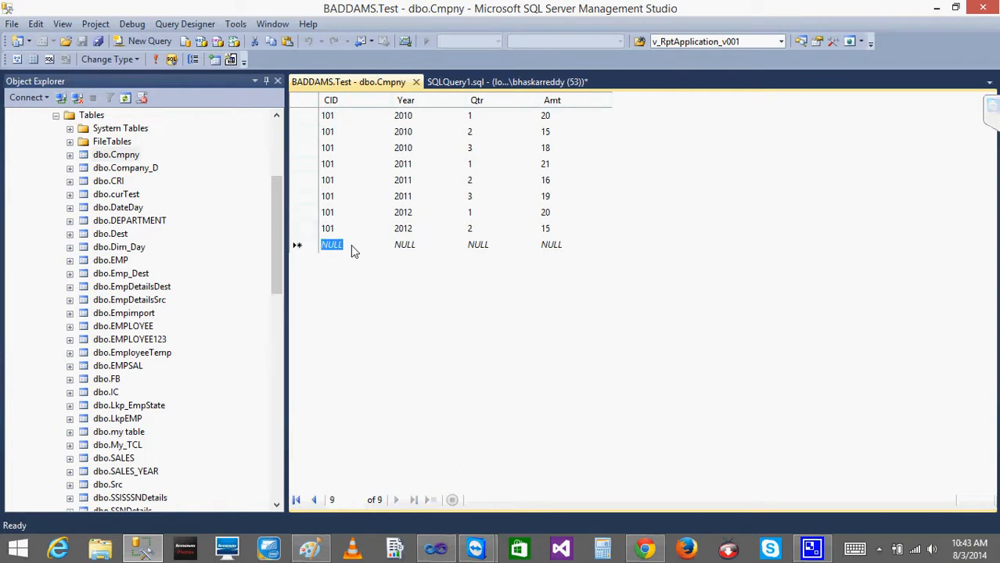
{"action": "type", "text": "101"}
{"action": "key", "text": "Tab"}
{"action": "type", "text": "20"}
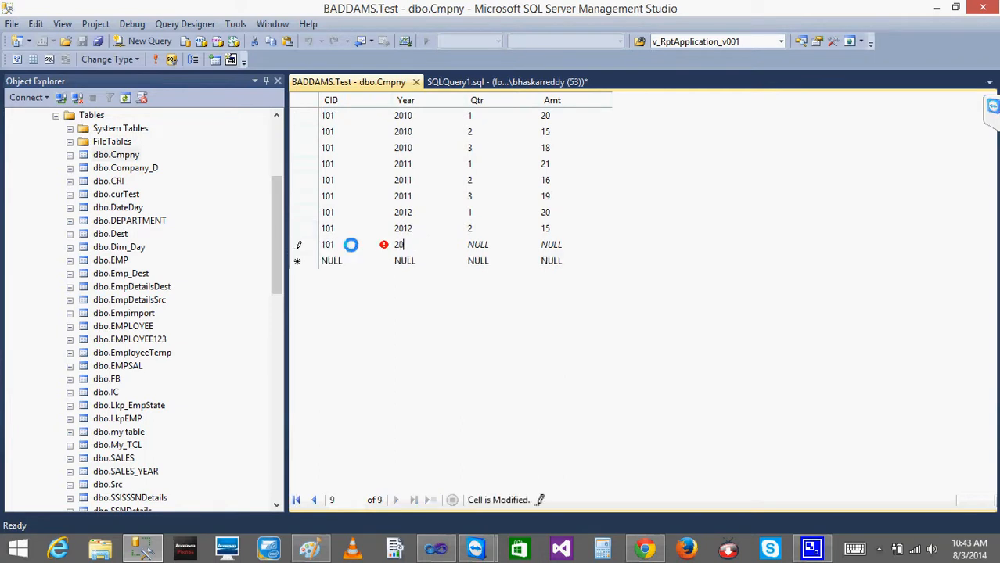
{"action": "key", "text": "Tab"}
{"action": "type", "text": "1"}
{"action": "key", "text": "Tab"}
{"action": "type", "text": "78"}
{"action": "key", "text": "Tab"}
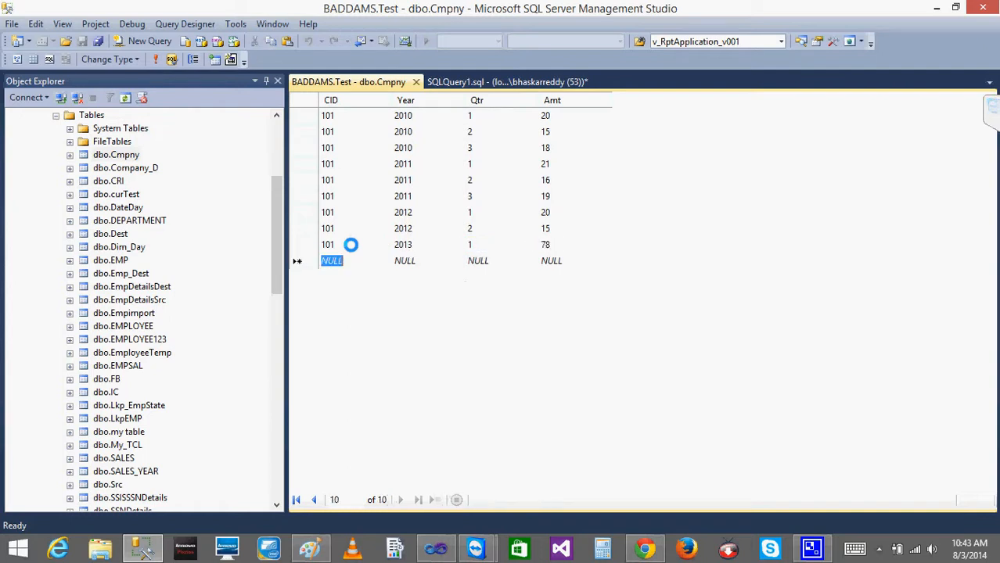
Step: Add a Cmpny row with CID 101, Year 2013, Qtr 2 and Amt 82
{"action": "type", "text": "101"}
{"action": "key", "text": "Tab"}
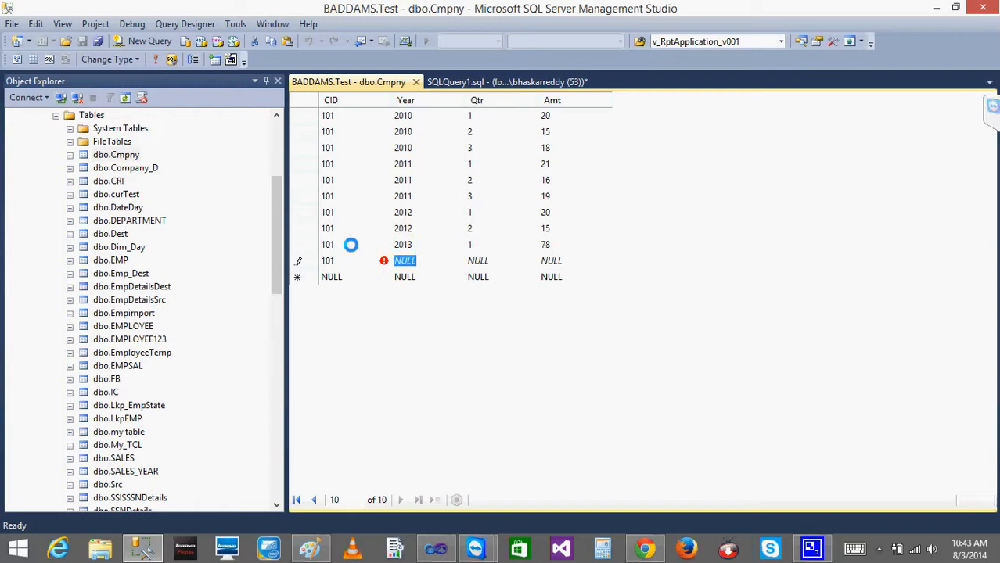
{"action": "type", "text": "2013"}
{"action": "key", "text": "Tab"}
{"action": "type", "text": "2"}
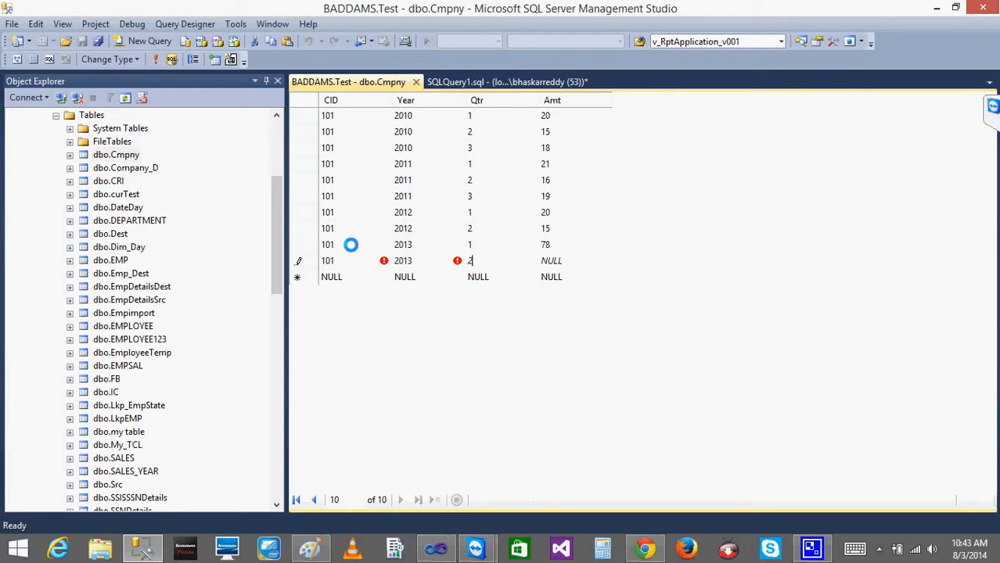
{"action": "key", "text": "Tab"}
{"action": "type", "text": "82"}
{"action": "key", "text": "Tab"}
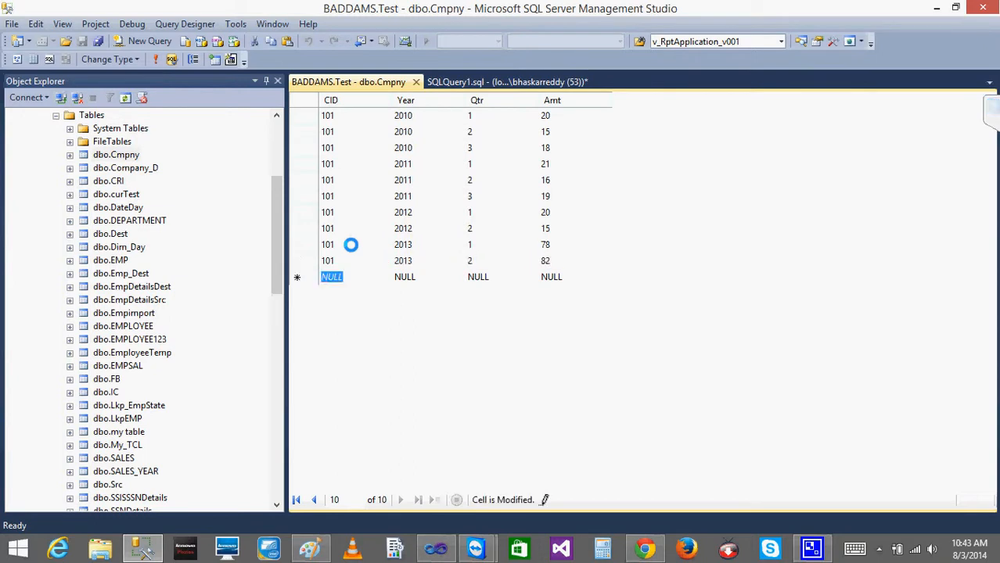
Step: Add a Cmpny row with CID 101, Year 2013, Qtr 3 and Amt 73
{"action": "type", "text": "101"}
{"action": "key", "text": "Tab"}
{"action": "type", "text": "2013"}
{"action": "key", "text": "Tab"}
{"action": "type", "text": "3"}
{"action": "key", "text": "Tab"}
{"action": "type", "text": "7"}
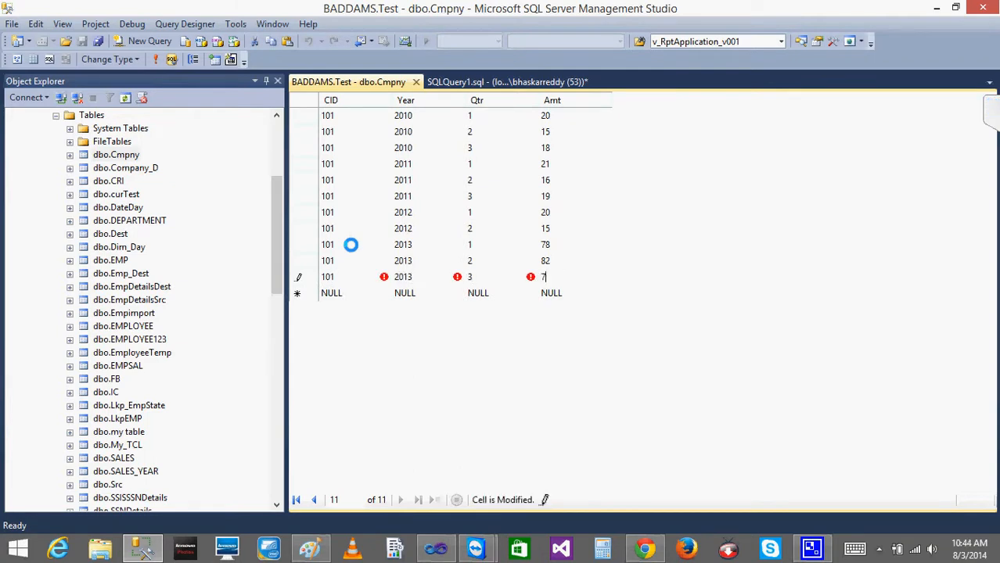
{"action": "type", "text": "3"}
{"action": "key", "text": "Tab"}
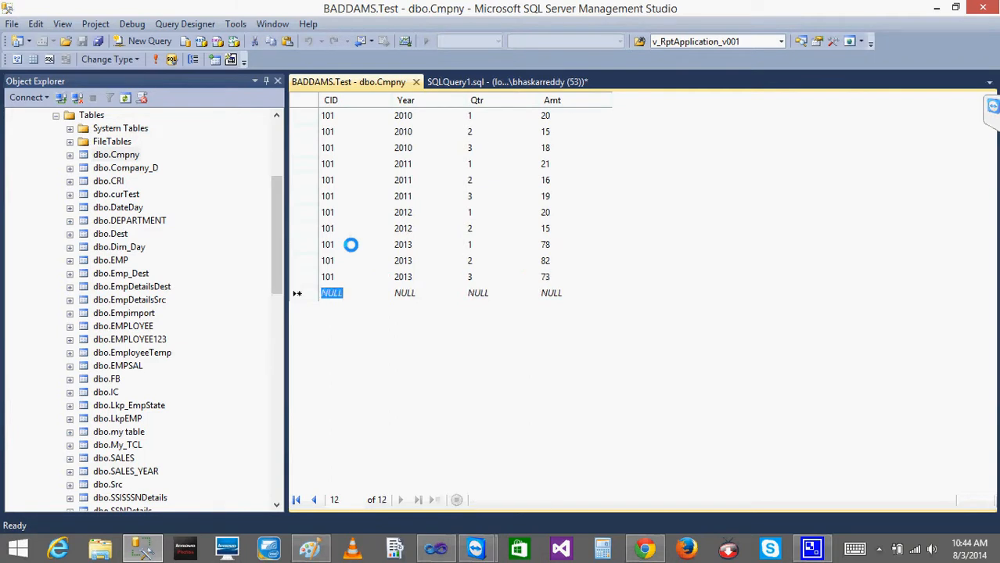
Step: Add a Cmpny row with CID 101, Year 2014 and Qtr 1, setting its Amt to 21
{"action": "type", "text": "101"}
{"action": "key", "text": "Tab"}
{"action": "type", "text": "2014"}
{"action": "key", "text": "Tab"}
{"action": "type", "text": "1"}
{"action": "key", "text": "Tab"}
{"action": "type", "text": "787"}
{"action": "key", "text": "Tab"}
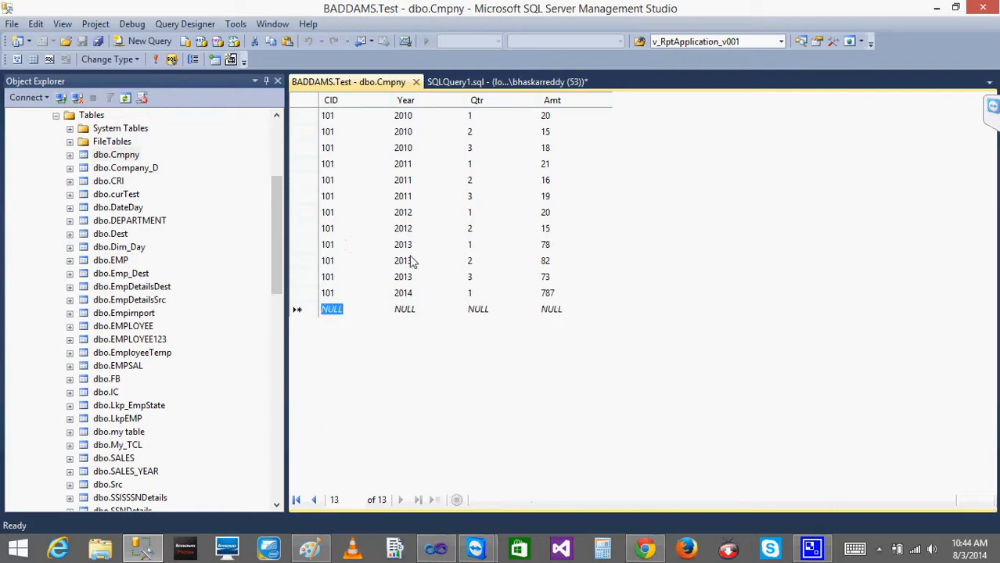
{"action": "key", "text": "shift+Tab"}
{"action": "key", "text": "BackSpace"}
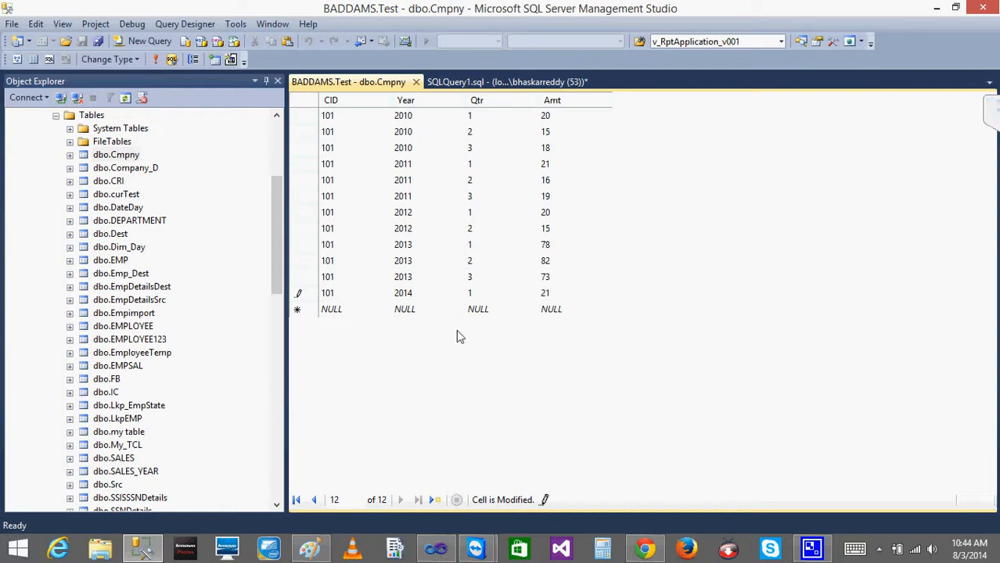
Step: Add a Cmpny row with CID 101, Year 2014, Qtr 2 and Amt 12
{"action": "left_click", "coordinate": [349, 312]}
{"action": "type", "text": "101"}
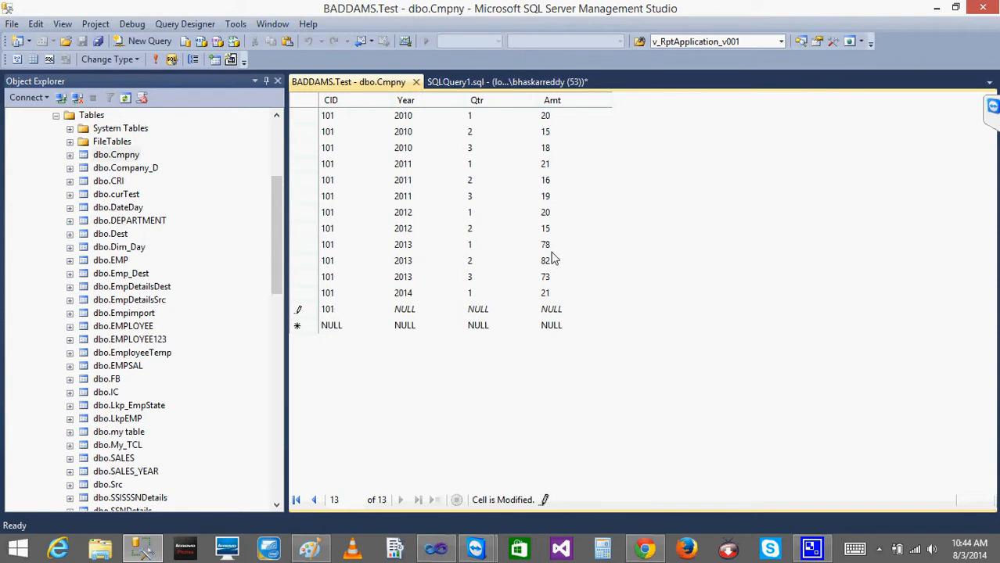
{"action": "left_click", "coordinate": [419, 313]}
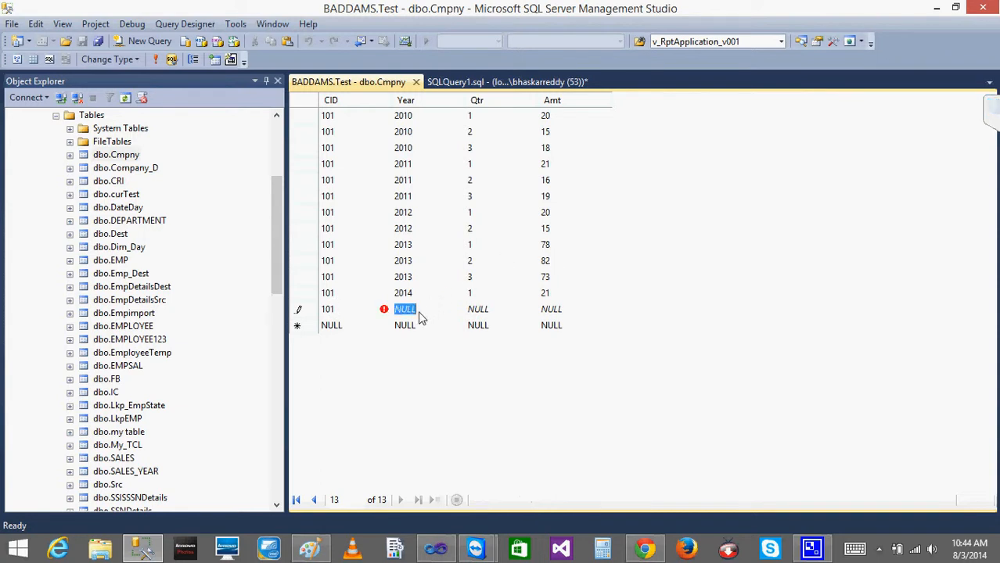
{"action": "type", "text": "2014"}
{"action": "key", "text": "Tab"}
{"action": "type", "text": "2"}
{"action": "key", "text": "Tab"}
{"action": "type", "text": "12"}
{"action": "key", "text": "Tab"}
Step: Add a Cmpny row with CID 101, Year 2014, Qtr 3 and Amt 16
{"action": "type", "text": "101"}
{"action": "key", "text": "Tab"}
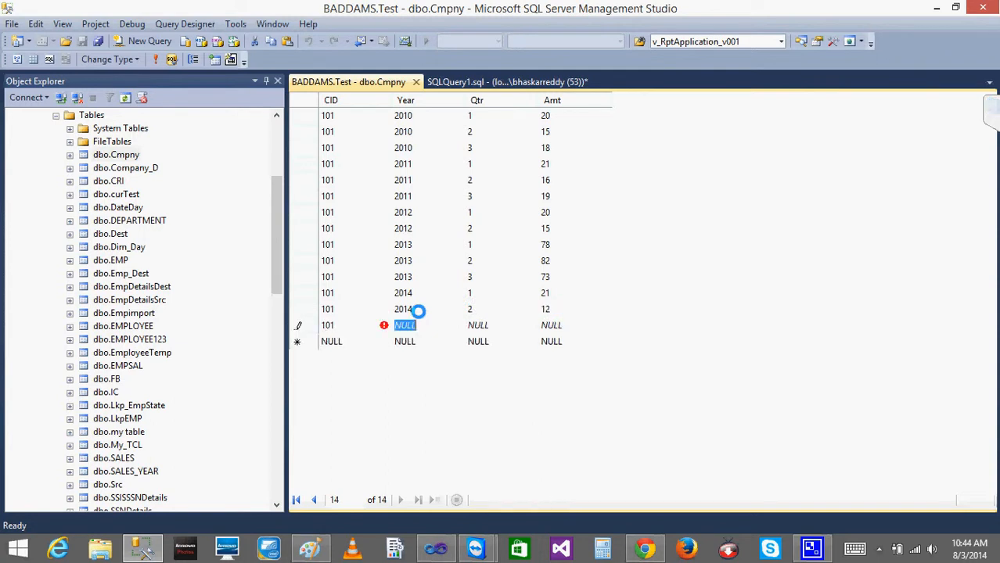
{"action": "type", "text": "2014"}
{"action": "key", "text": "Tab"}
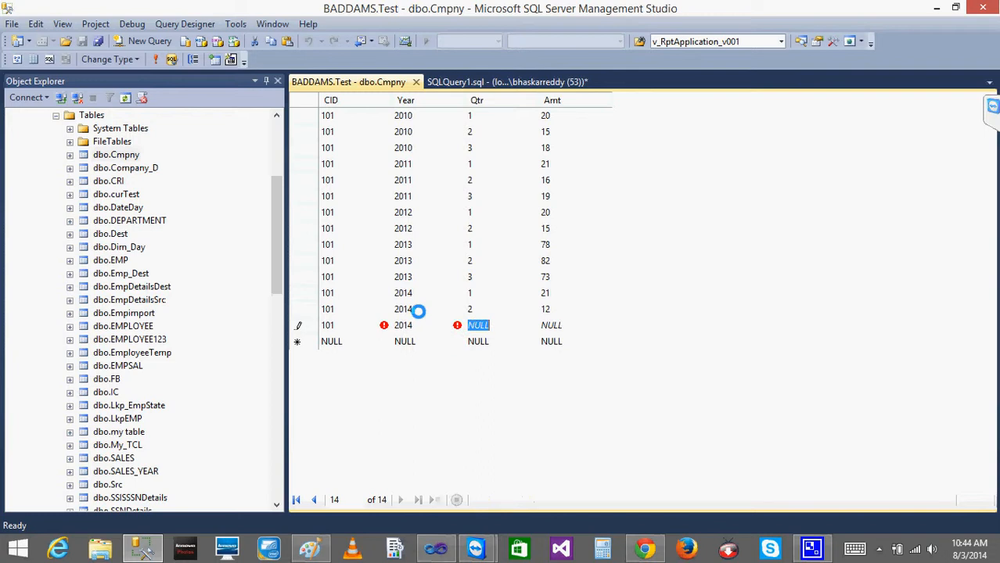
{"action": "type", "text": "3"}
{"action": "key", "text": "Tab"}
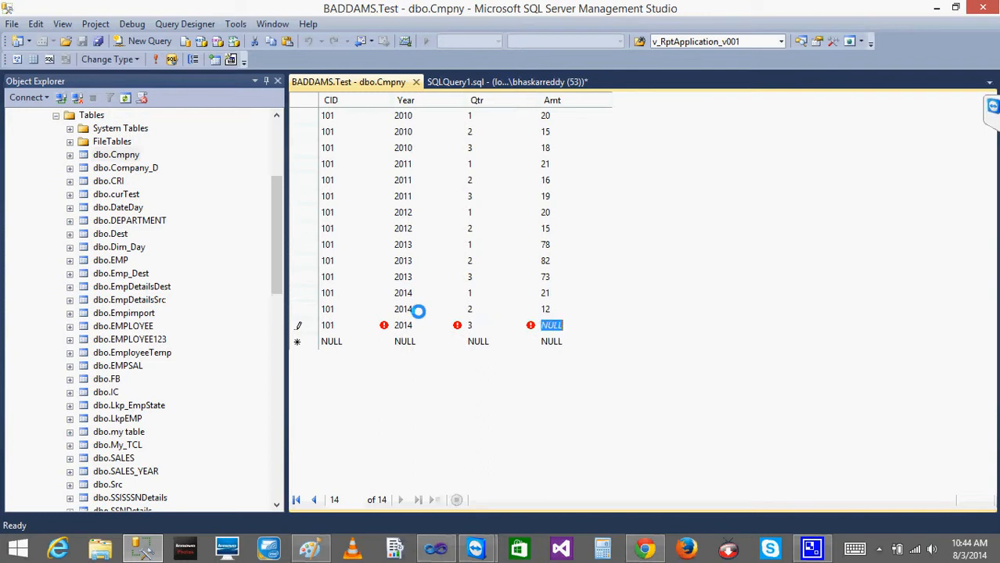
{"action": "type", "text": "16"}
{"action": "key", "text": "Tab"}
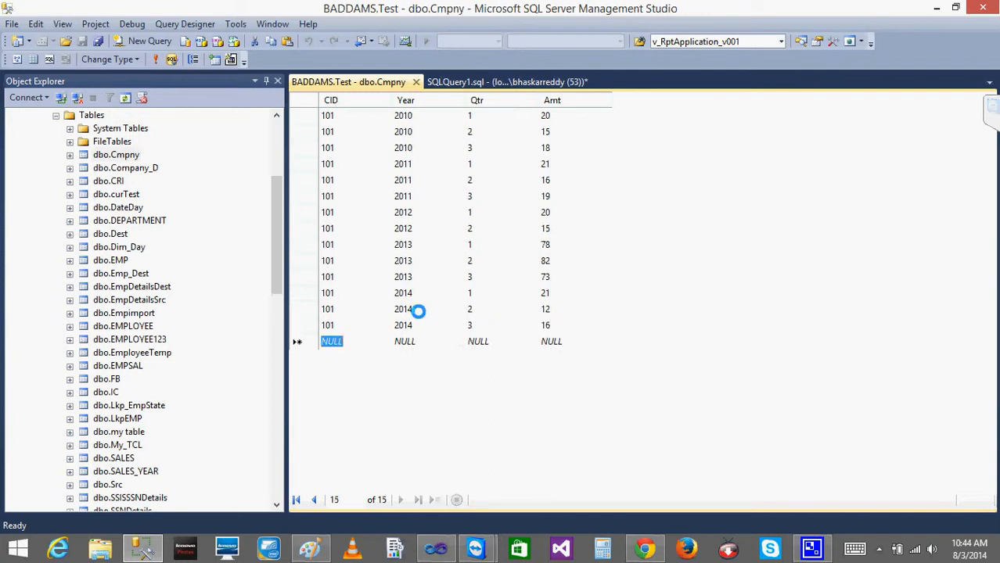
Step: Add the missing third-quarter 2012 row for CID 101 with Amt 16, and close the Cmpny table editor
{"action": "type", "text": "101"}
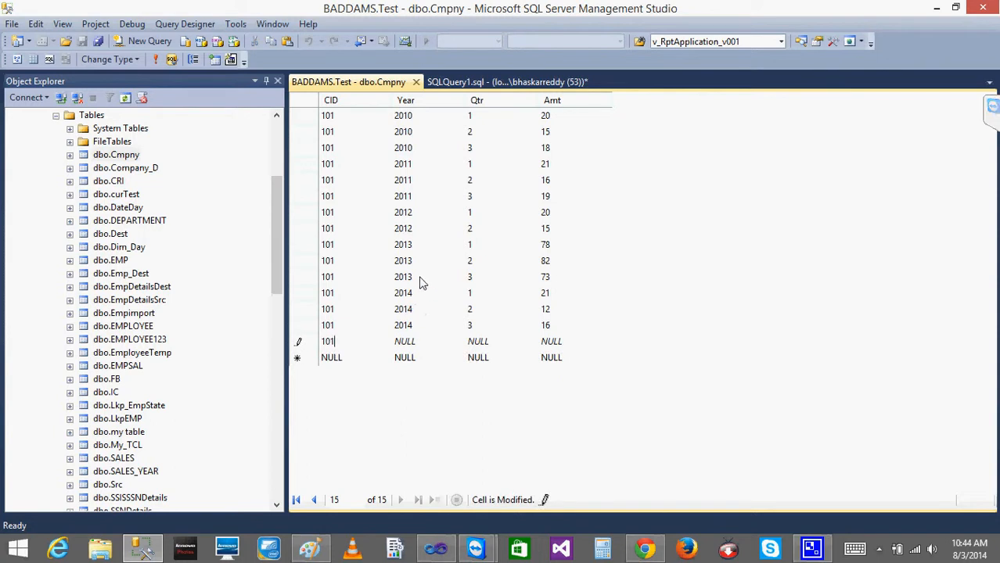
{"action": "left_click", "coordinate": [403, 228]}
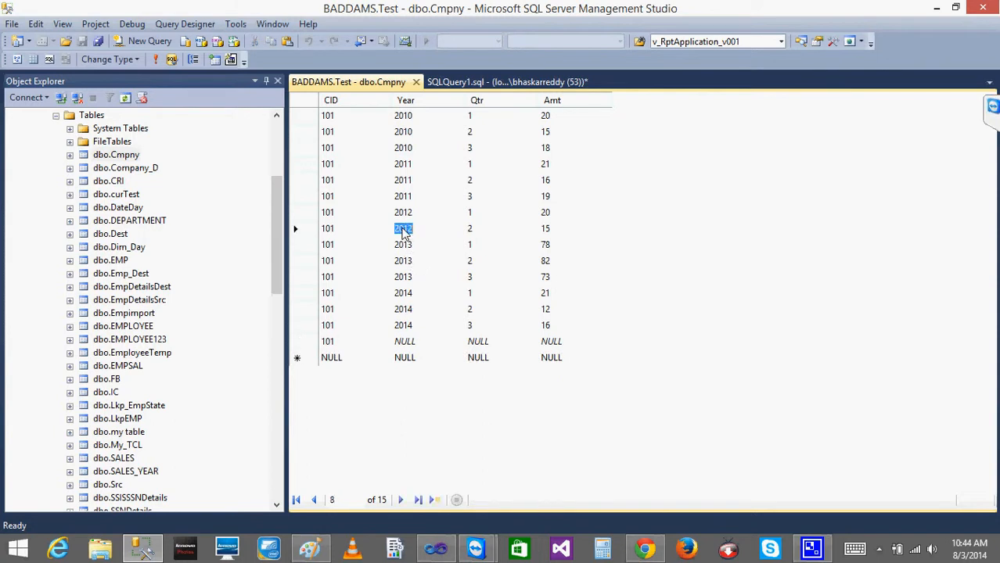
{"action": "left_click", "coordinate": [347, 359]}
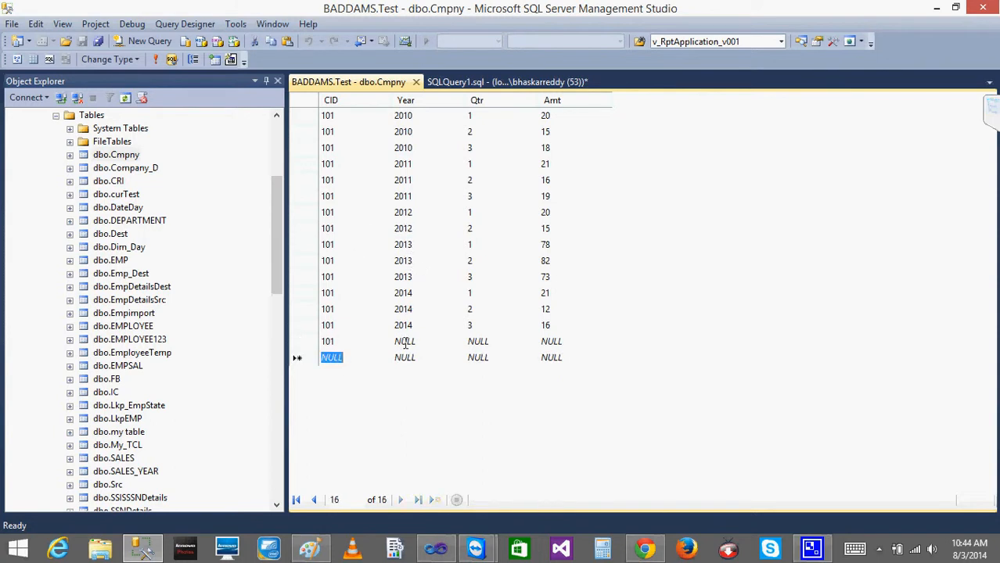
{"action": "left_click", "coordinate": [430, 346]}
{"action": "type", "text": "201"}
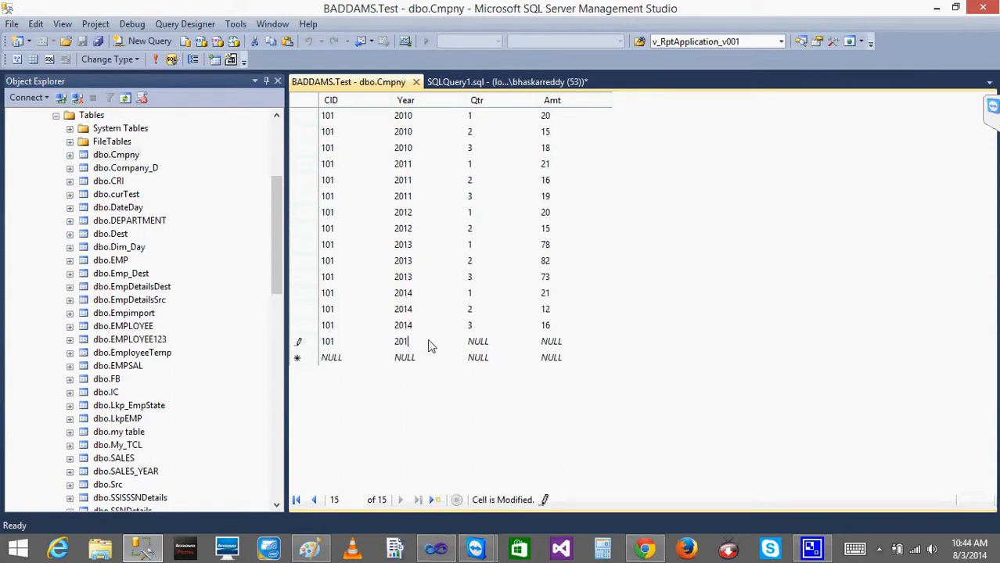
{"action": "type", "text": "2"}
{"action": "key", "text": "Tab"}
{"action": "type", "text": "3"}
{"action": "left_click", "coordinate": [558, 342]}
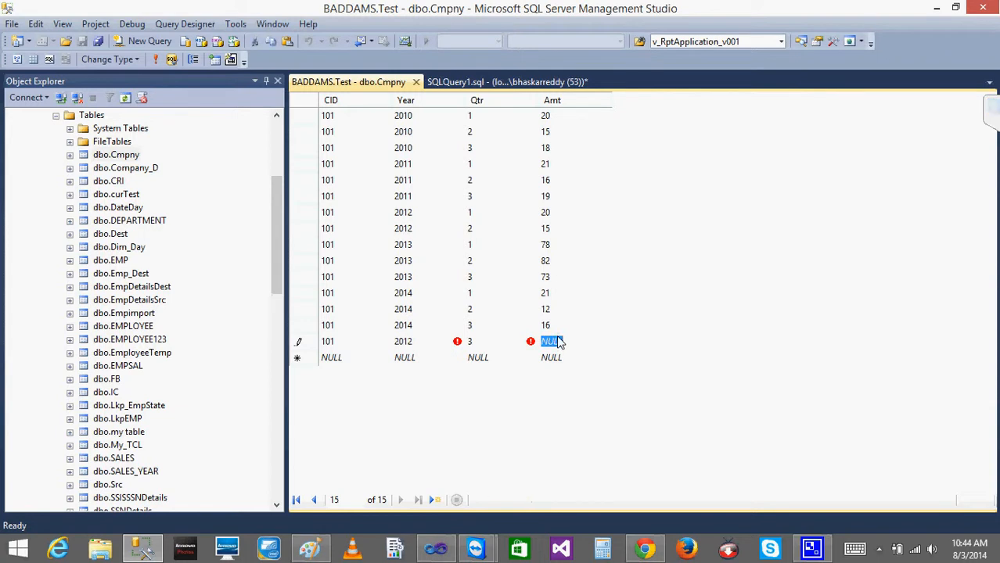
{"action": "type", "text": "16"}
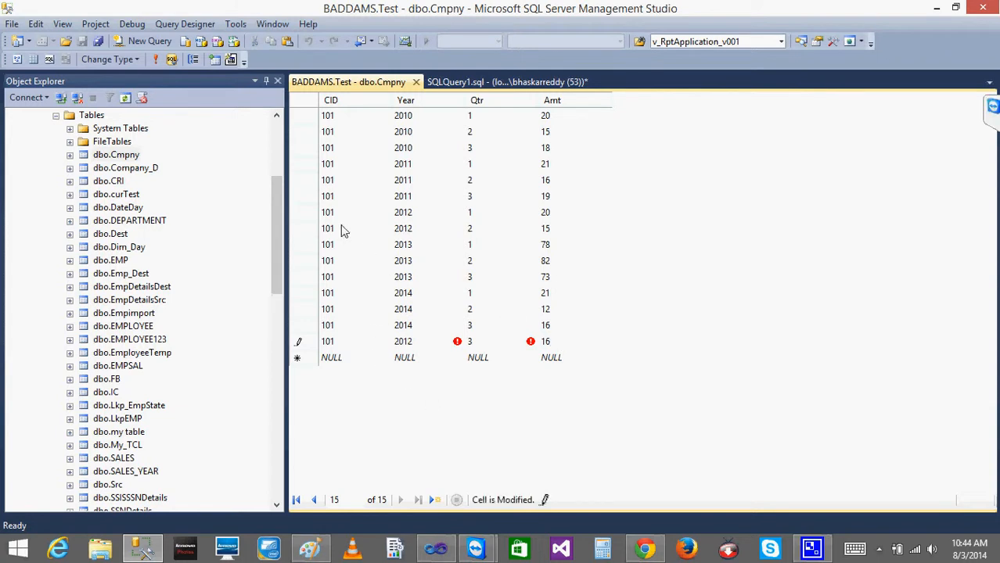
{"action": "left_click", "coordinate": [314, 230]}
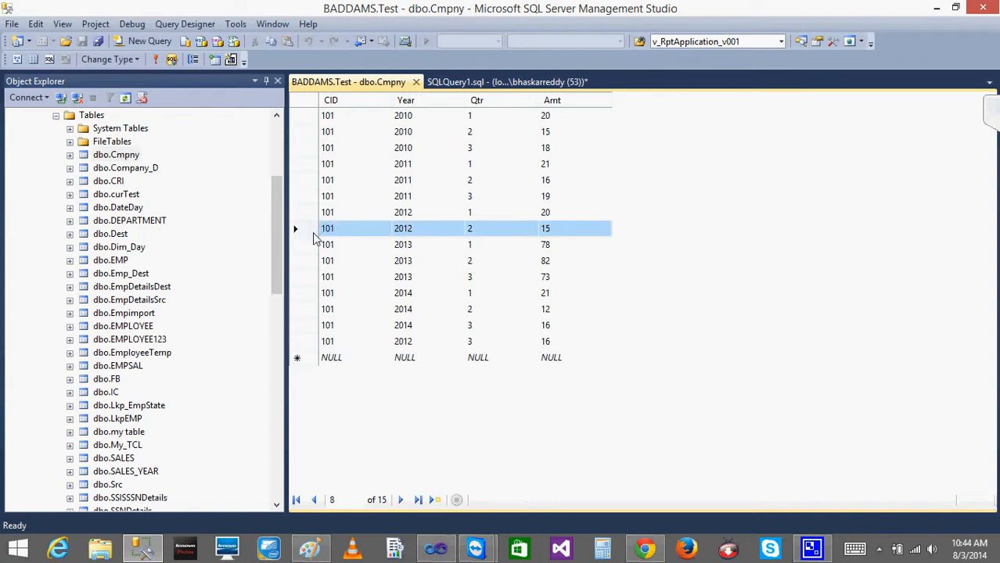
{"action": "left_click", "coordinate": [313, 345]}
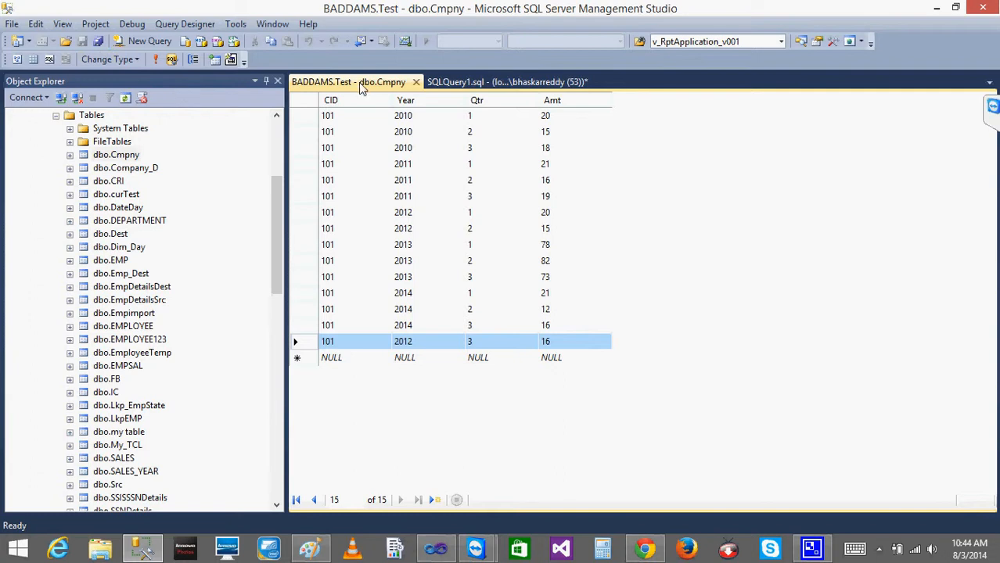
{"action": "left_click", "coordinate": [416, 82]}
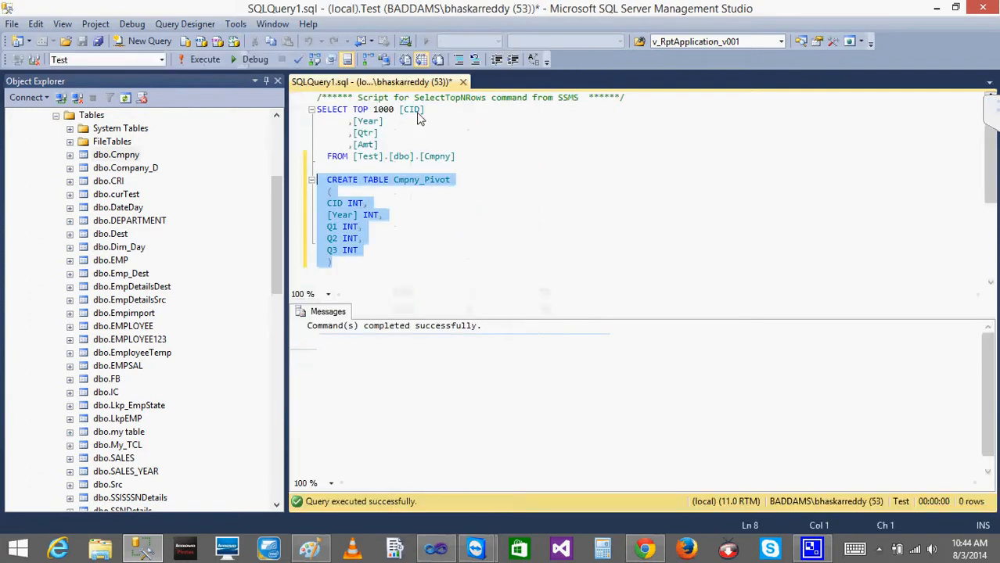
Step: Switch to Visual Studio, run the package again, and close the Pivot output data viewer after moving it clear of the data flow
{"action": "left_click", "coordinate": [441, 552]}
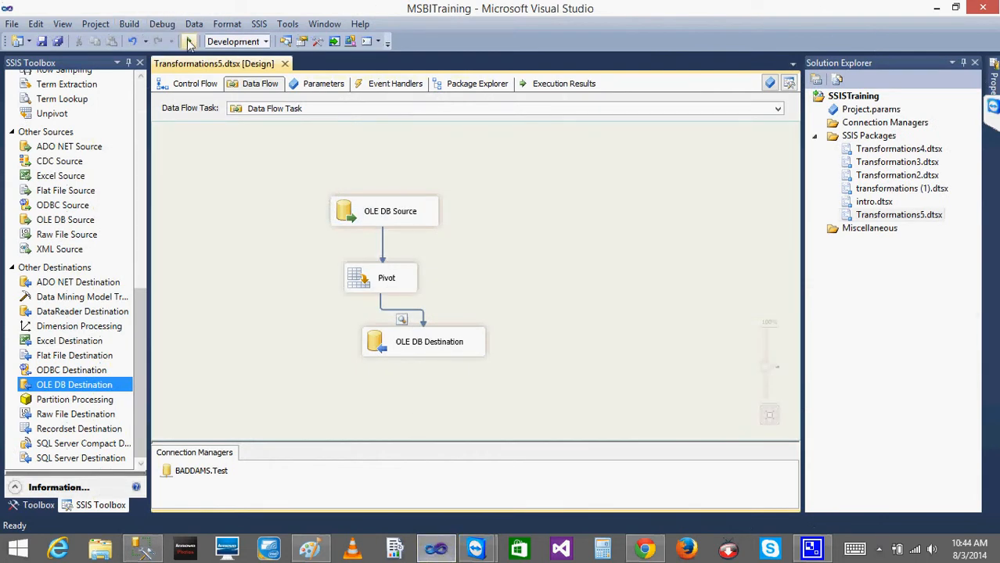
{"action": "left_click", "coordinate": [190, 42]}
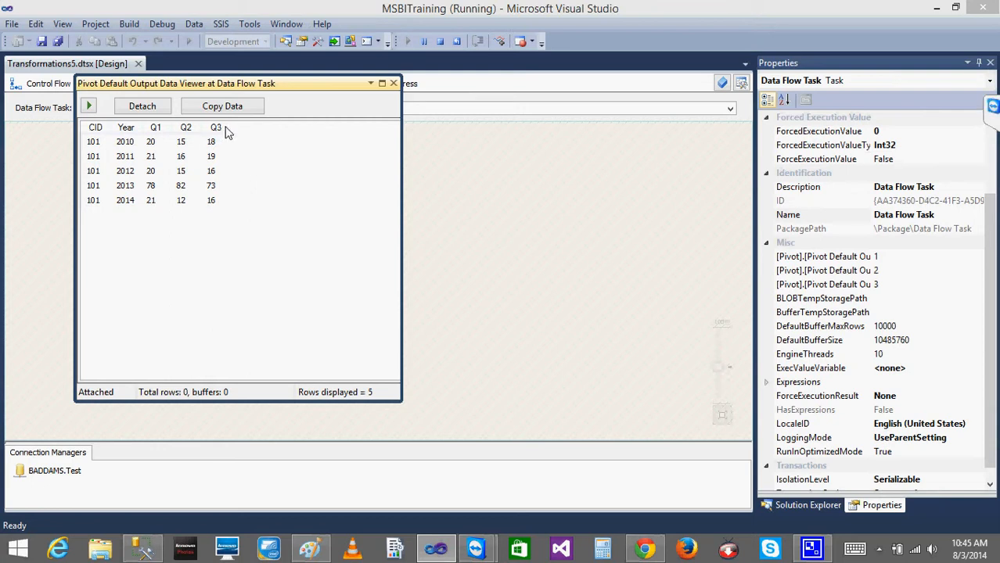
{"action": "mouse_move", "coordinate": [226, 132]}
{"action": "left_mouse_down"}
{"action": "mouse_move", "coordinate": [293, 131]}
{"action": "mouse_move", "coordinate": [235, 132]}
{"action": "left_mouse_up"}
{"action": "left_click_drag", "start_coordinate": [250, 83], "coordinate": [592, 114]}
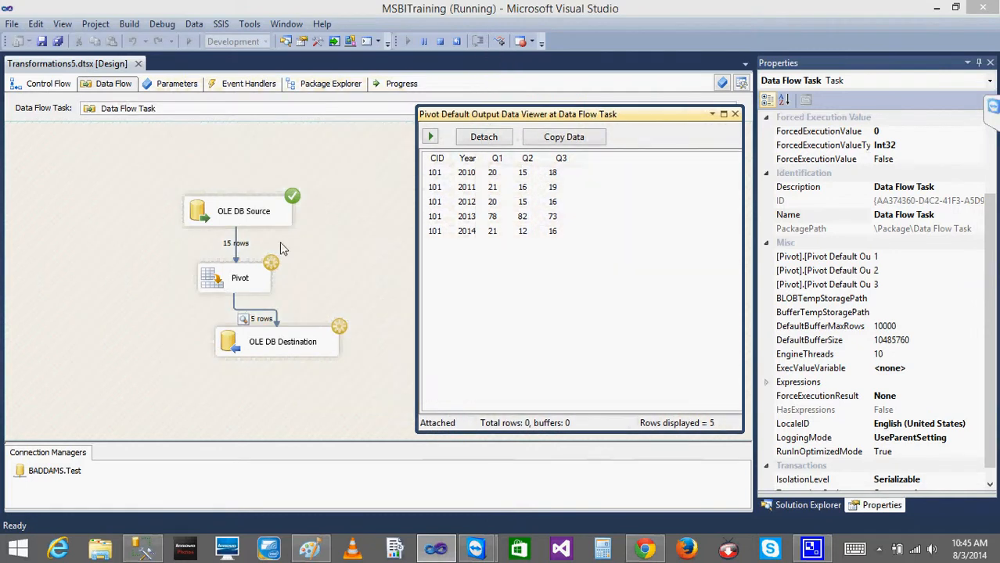
{"action": "left_click", "coordinate": [734, 114]}
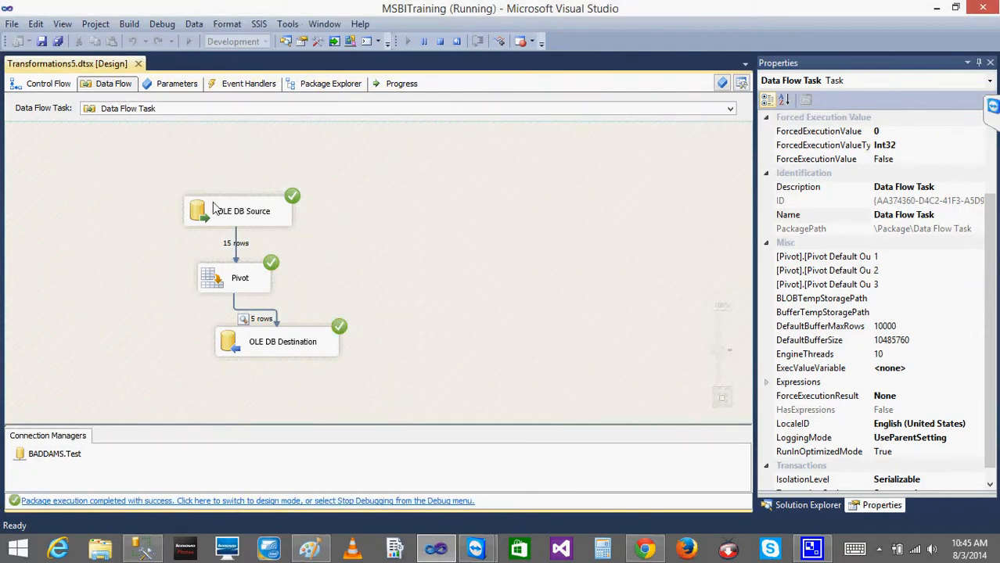
Step: Open the OLE DB Source settings, check its columns, and try to preview the data of the SELECT * FROM Cmpny query
{"action": "double_click", "coordinate": [213, 206]}
{"action": "left_click", "coordinate": [505, 270]}
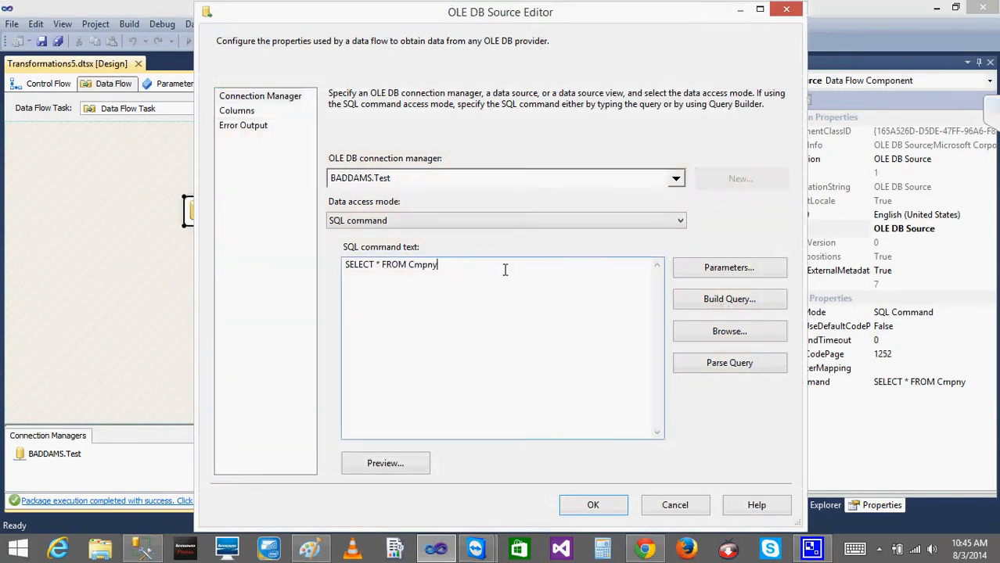
{"action": "left_click", "coordinate": [239, 112]}
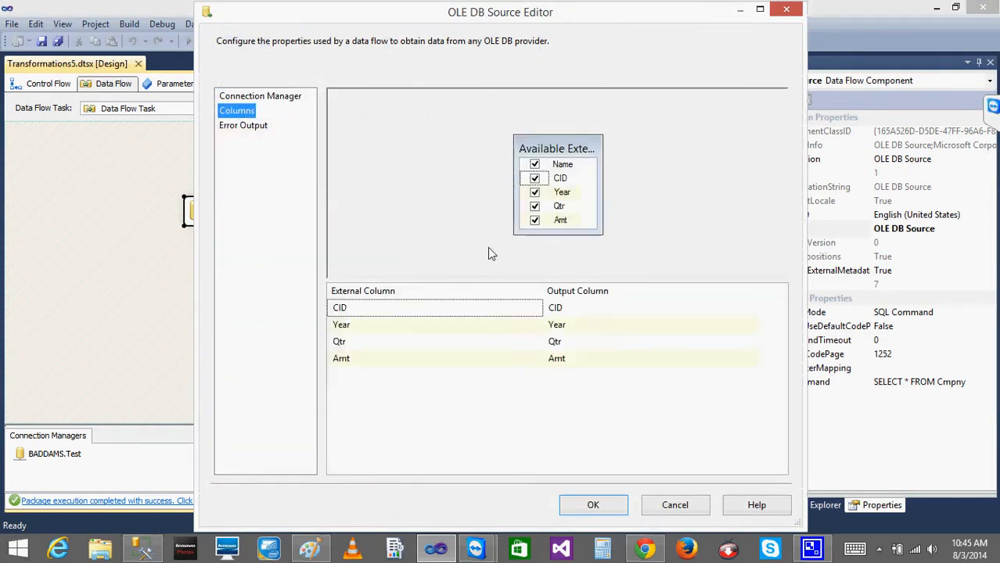
{"action": "left_click", "coordinate": [233, 97]}
{"action": "left_click", "coordinate": [391, 465]}
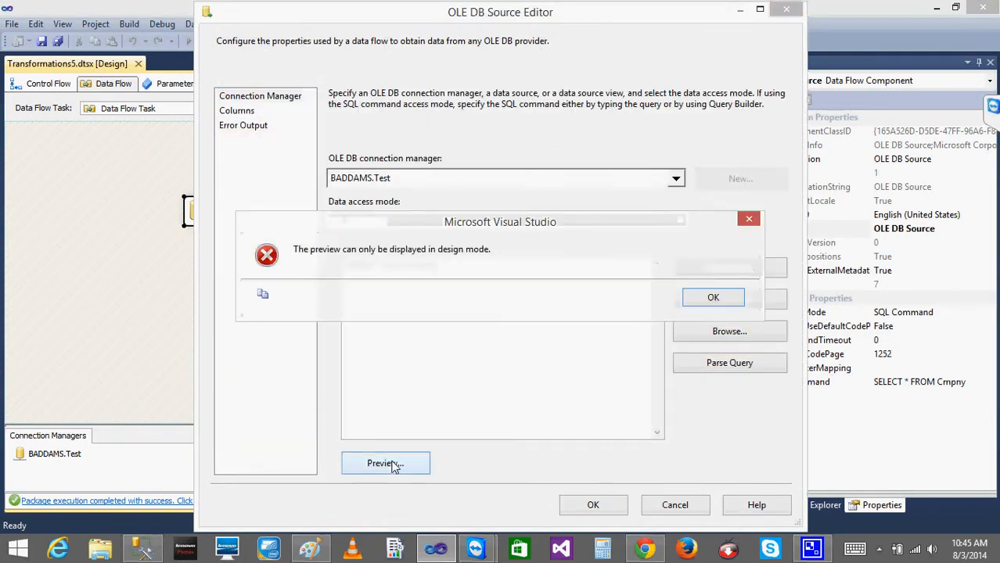
Step: Dismiss the preview message, cancel the OLE DB Source settings, and stop debugging the package
{"action": "left_click", "coordinate": [711, 300]}
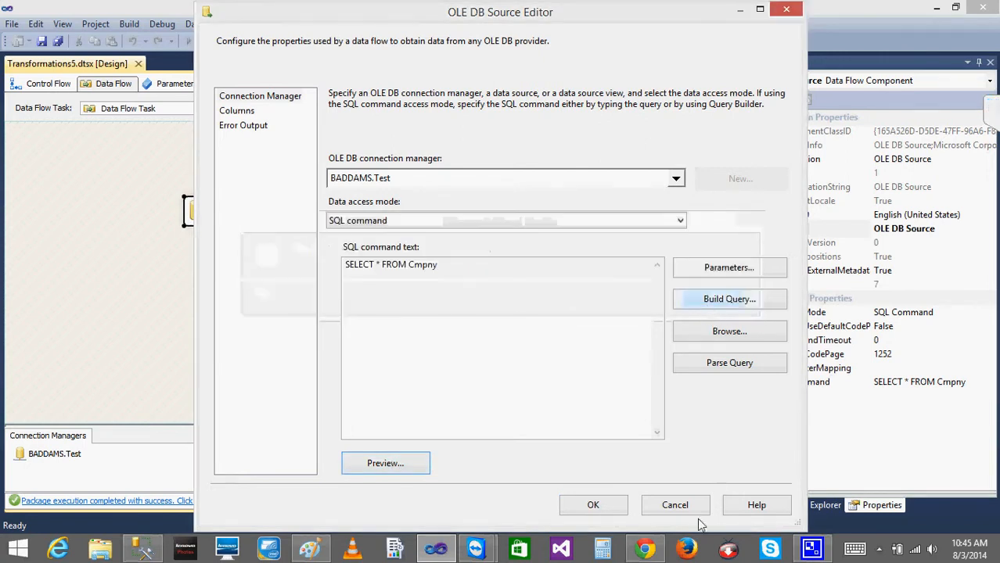
{"action": "left_click", "coordinate": [674, 506]}
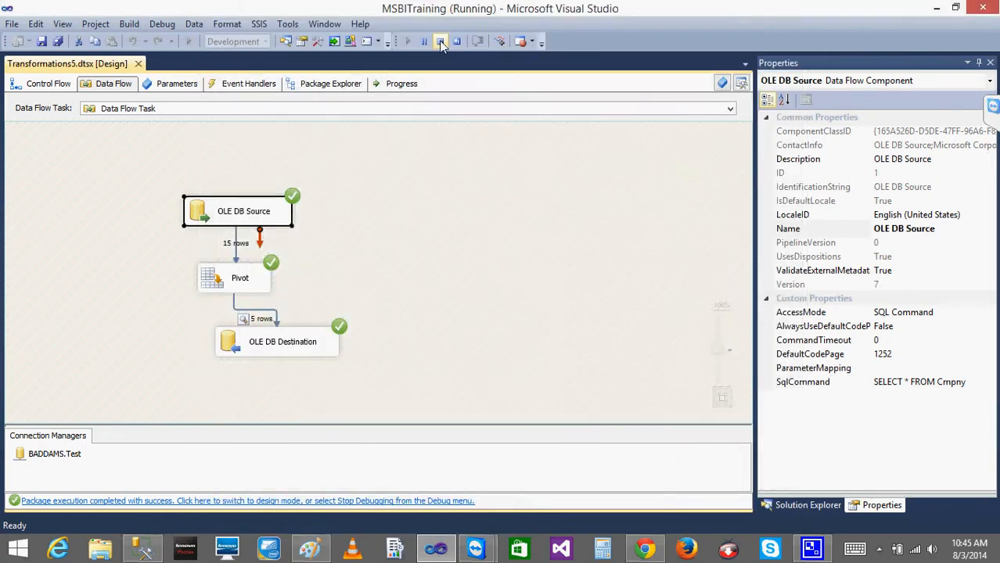
{"action": "left_click", "coordinate": [441, 42]}
Step: Reopen the OLE DB Source settings and preview the SELECT * FROM Cmpny query, checking the third-quarter 2012 row
{"action": "double_click", "coordinate": [350, 211]}
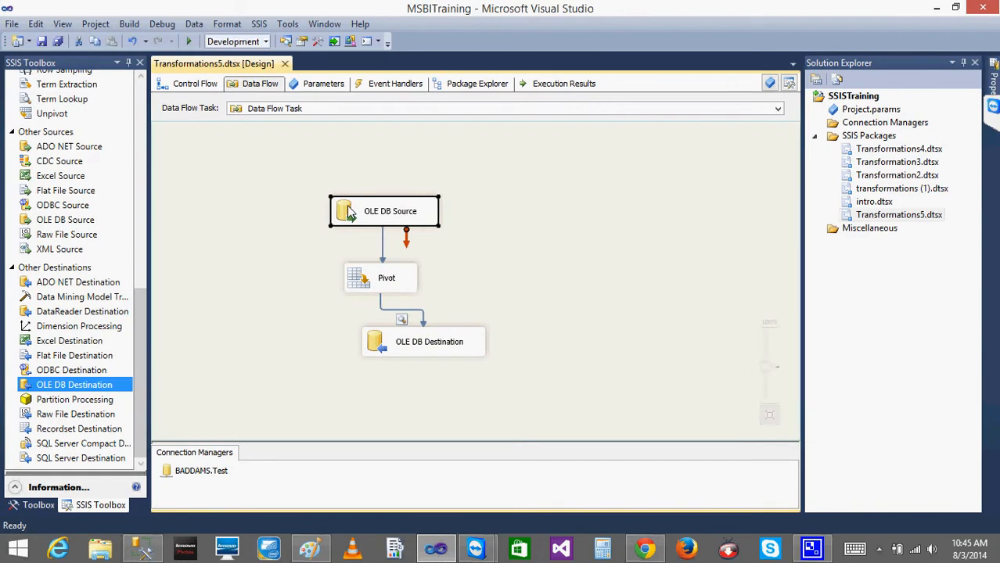
{"action": "left_click", "coordinate": [386, 463]}
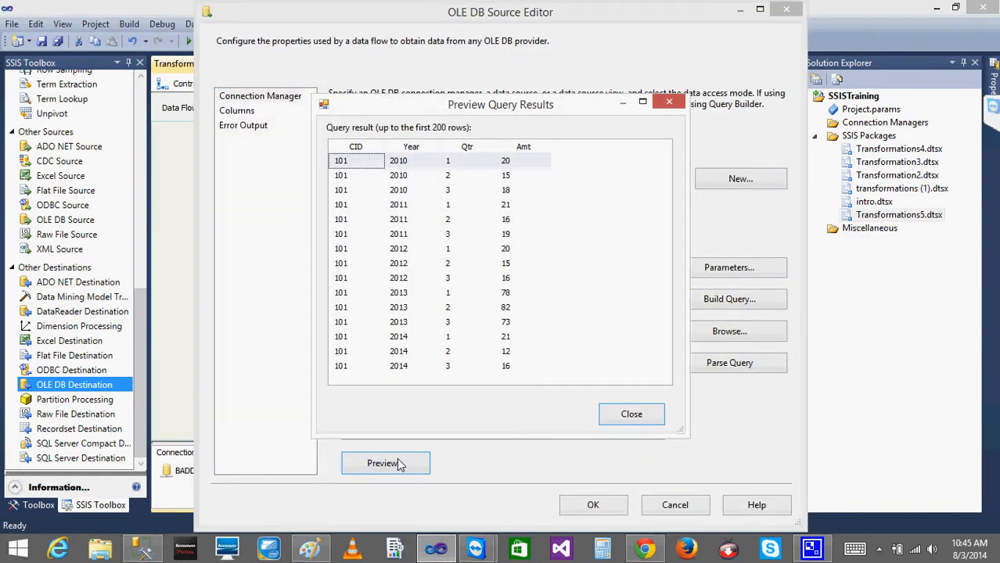
{"action": "left_click", "coordinate": [411, 280]}
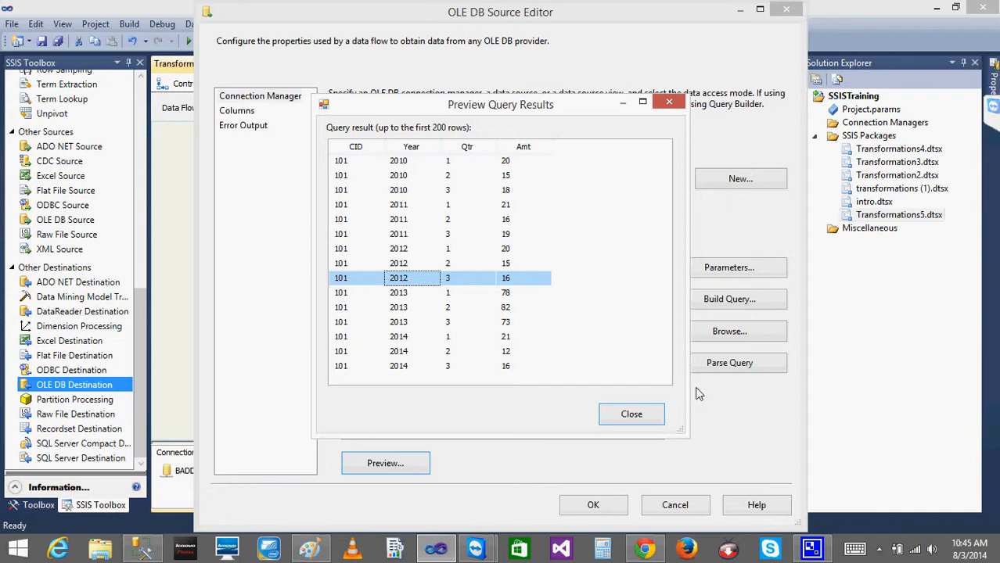
{"action": "left_click", "coordinate": [631, 413]}
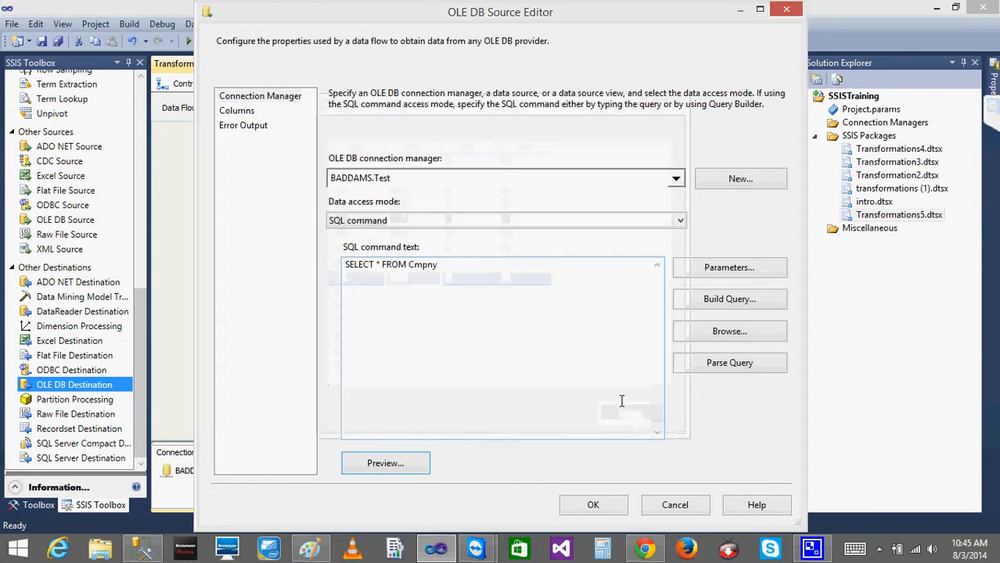
Step: Try the Table or view access mode with [dbo].[Cmpny], preview its data, and cancel the source changes
{"action": "left_click", "coordinate": [489, 220]}
{"action": "left_click", "coordinate": [395, 237]}
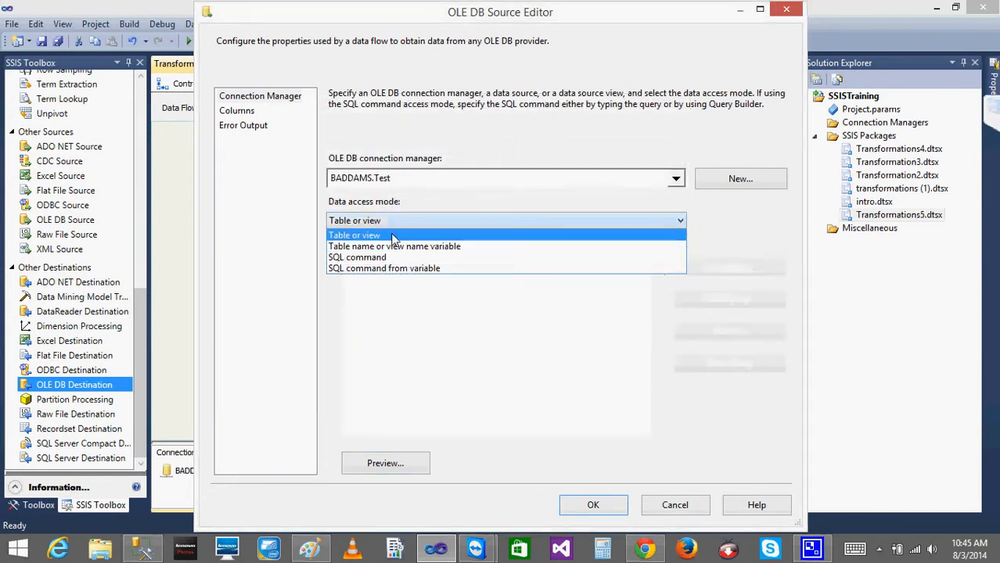
{"action": "left_click", "coordinate": [462, 267]}
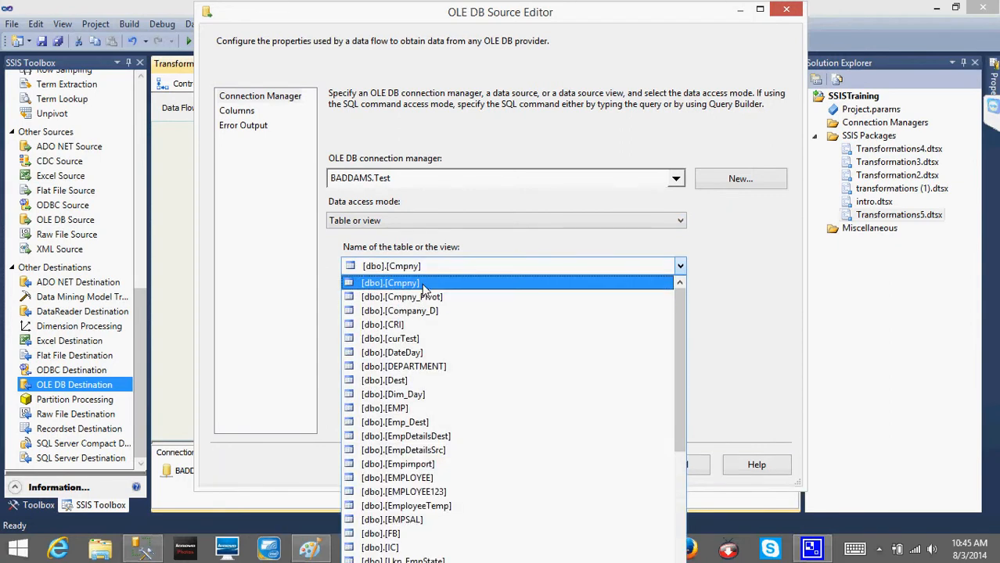
{"action": "left_click", "coordinate": [422, 284]}
{"action": "left_click", "coordinate": [387, 426]}
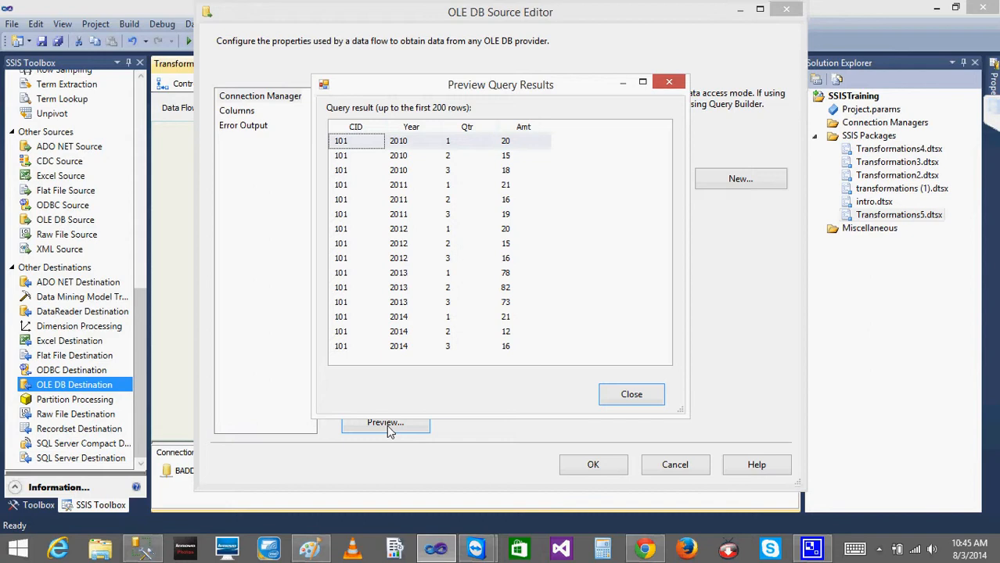
{"action": "left_click", "coordinate": [625, 396]}
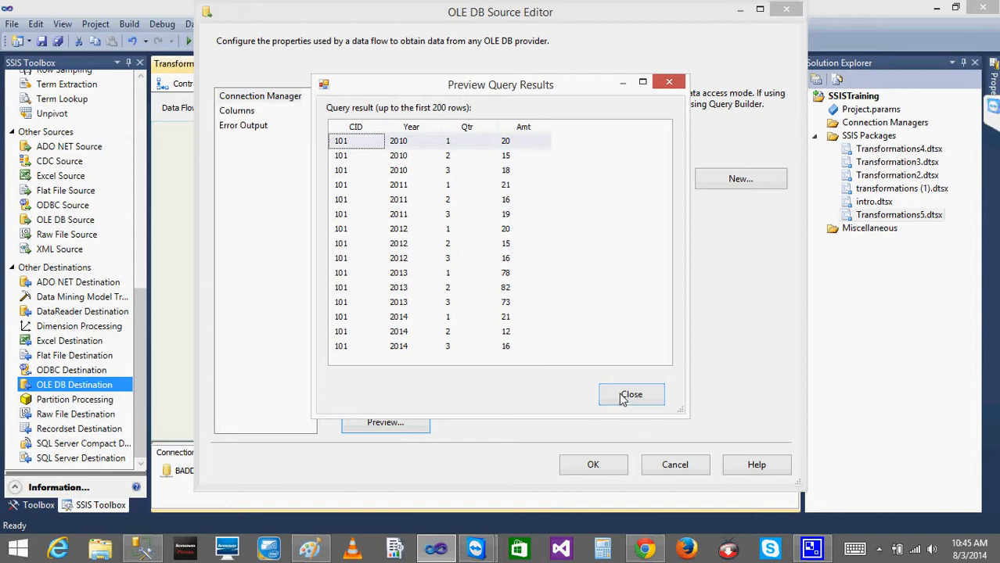
{"action": "left_click", "coordinate": [674, 464]}
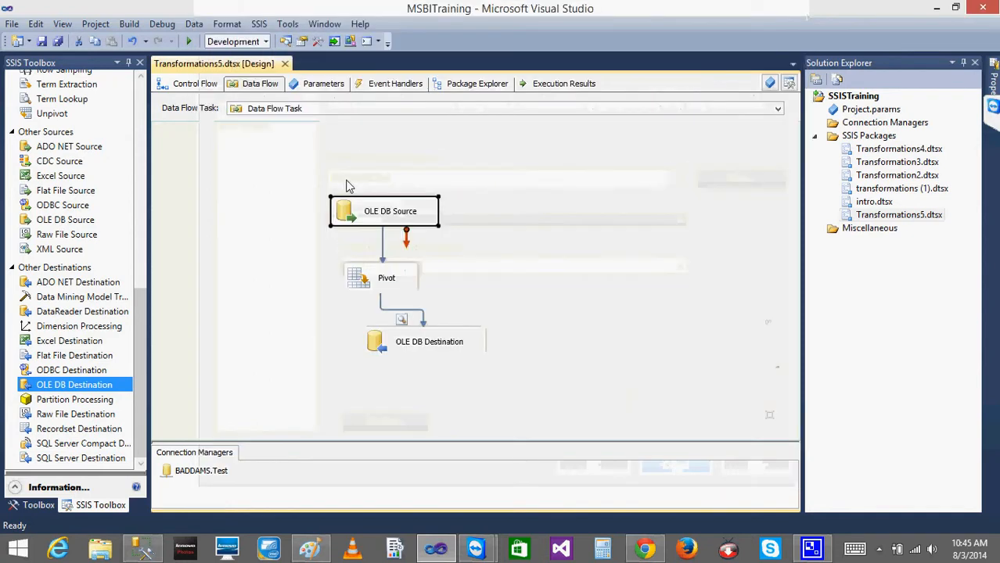
Step: Delete the existing OLE DB Source and place a new OLE DB Source above the Pivot transformation
{"action": "key", "text": "Delete"}
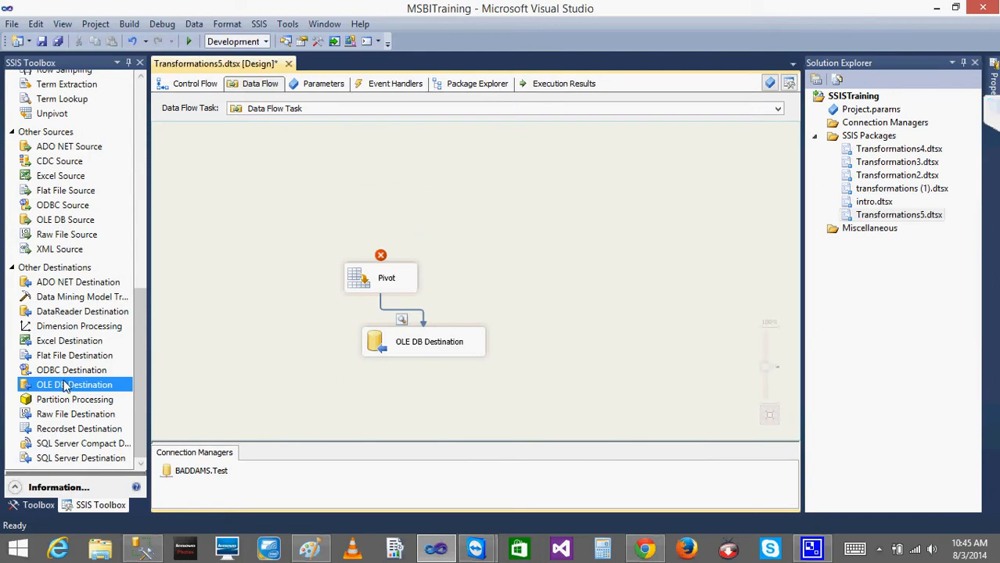
{"action": "left_click_drag", "start_coordinate": [68, 384], "coordinate": [344, 225]}
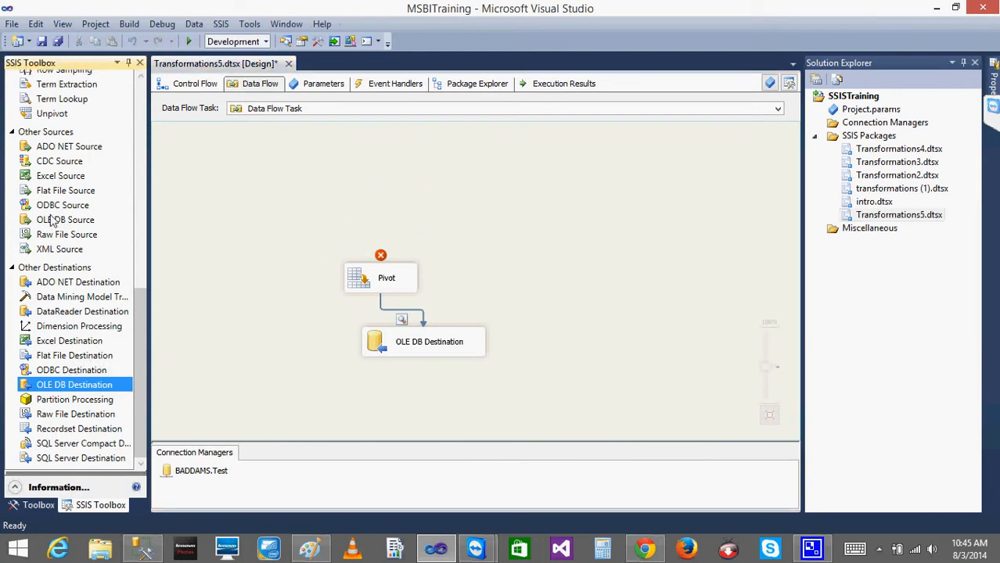
{"action": "left_click_drag", "start_coordinate": [50, 219], "coordinate": [298, 182]}
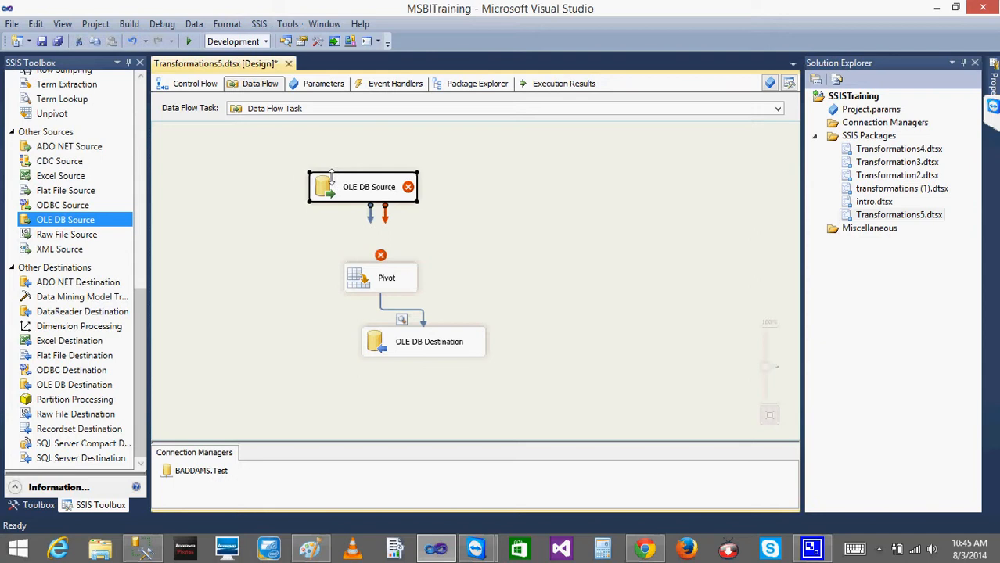
Step: Open the new OLE DB Source's settings and select the [dbo].[Cmpny] table
{"action": "double_click", "coordinate": [358, 185]}
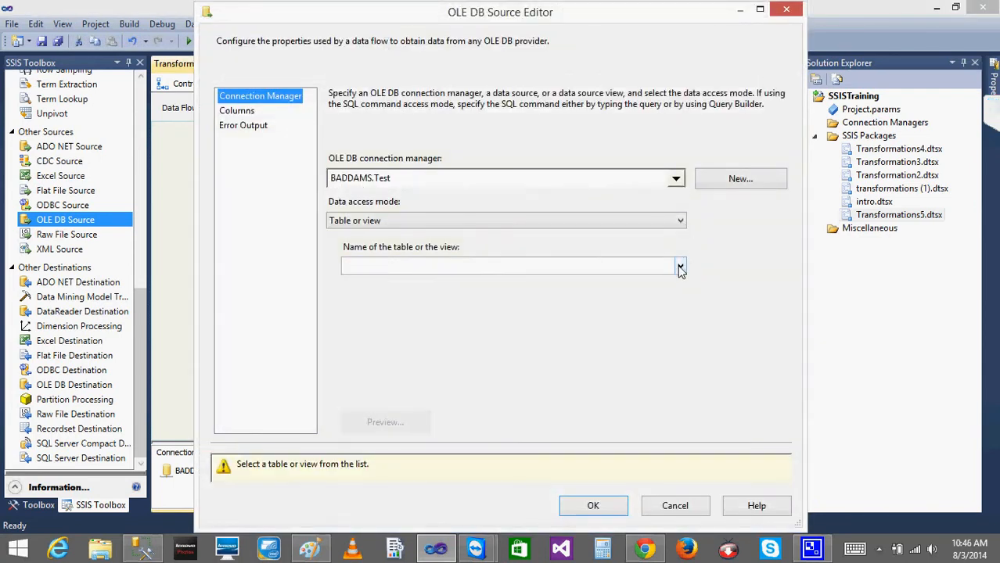
{"action": "left_click", "coordinate": [620, 264]}
{"action": "left_click", "coordinate": [411, 284]}
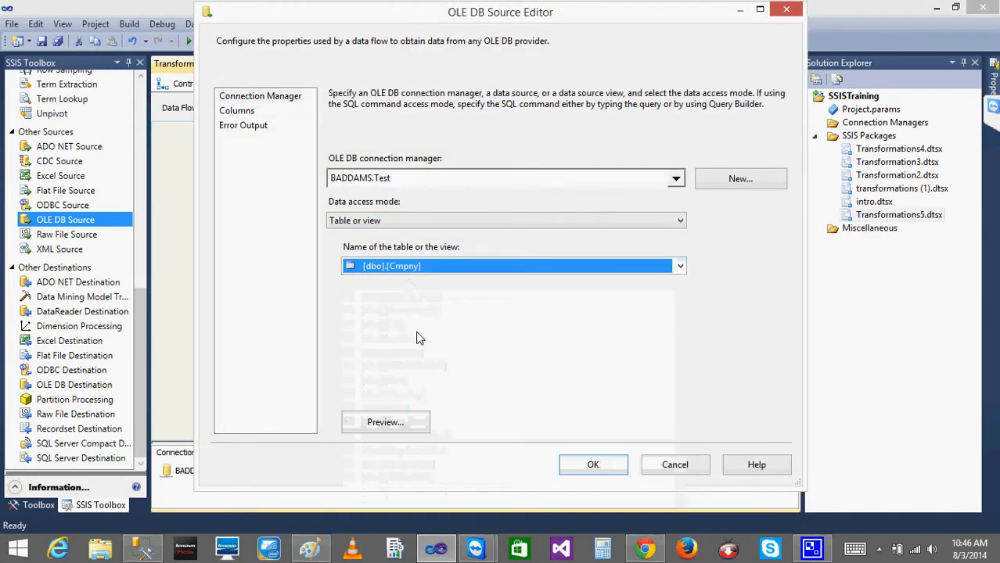
Step: Preview the Cmpny data, inspect the third-quarter 2012 row, and check the source's column mappings
{"action": "left_click", "coordinate": [384, 422]}
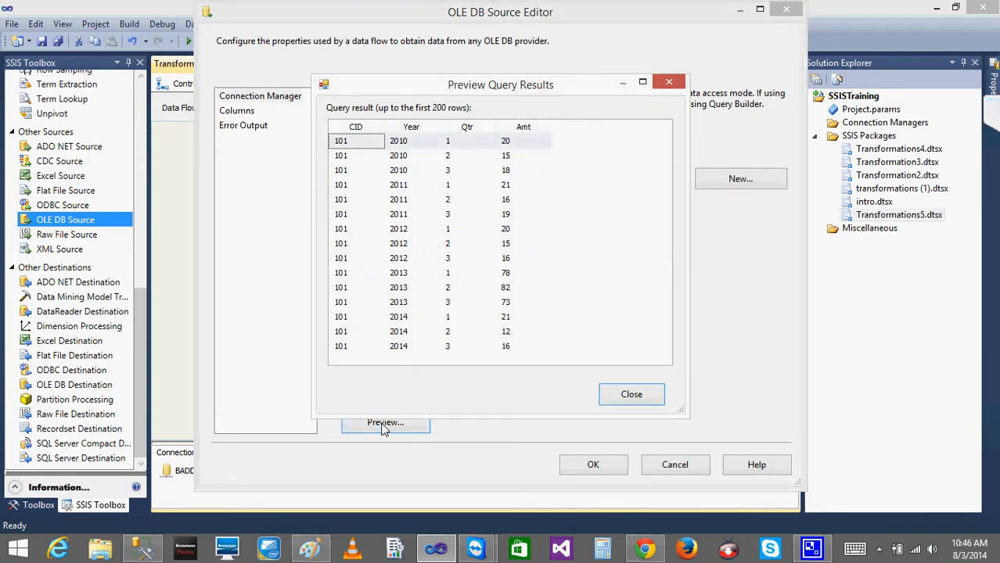
{"action": "left_click", "coordinate": [344, 263]}
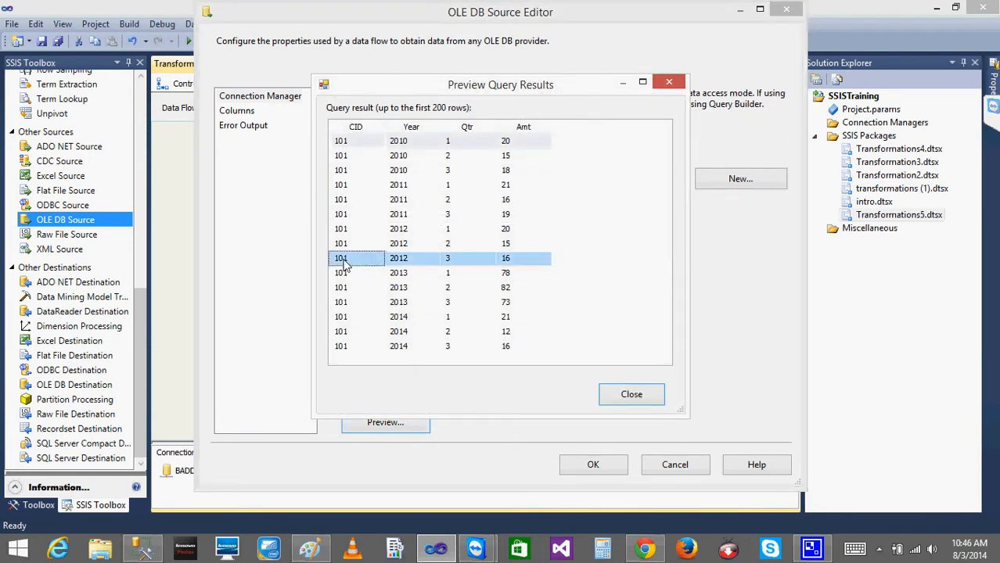
{"action": "left_click", "coordinate": [459, 266]}
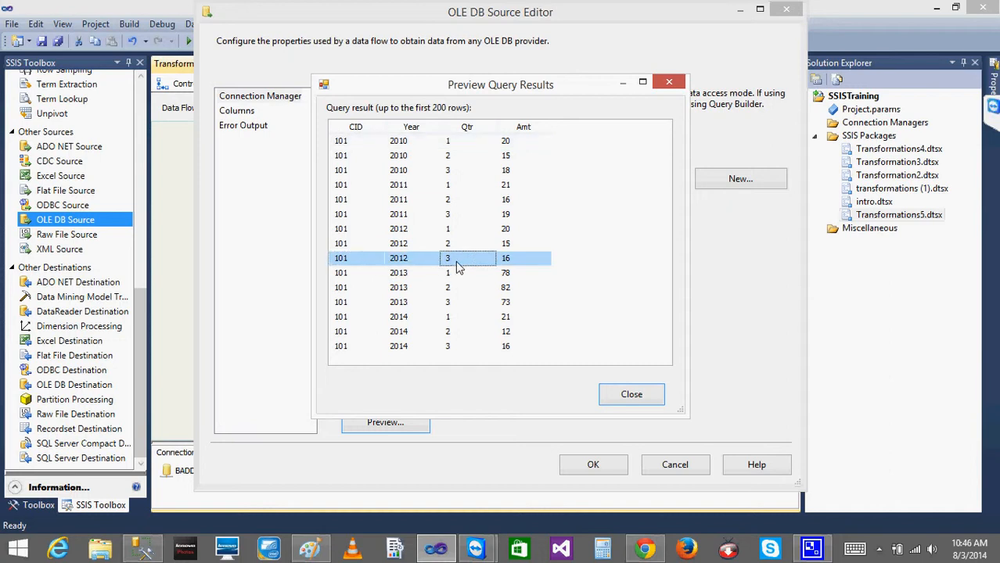
{"action": "left_click", "coordinate": [364, 259]}
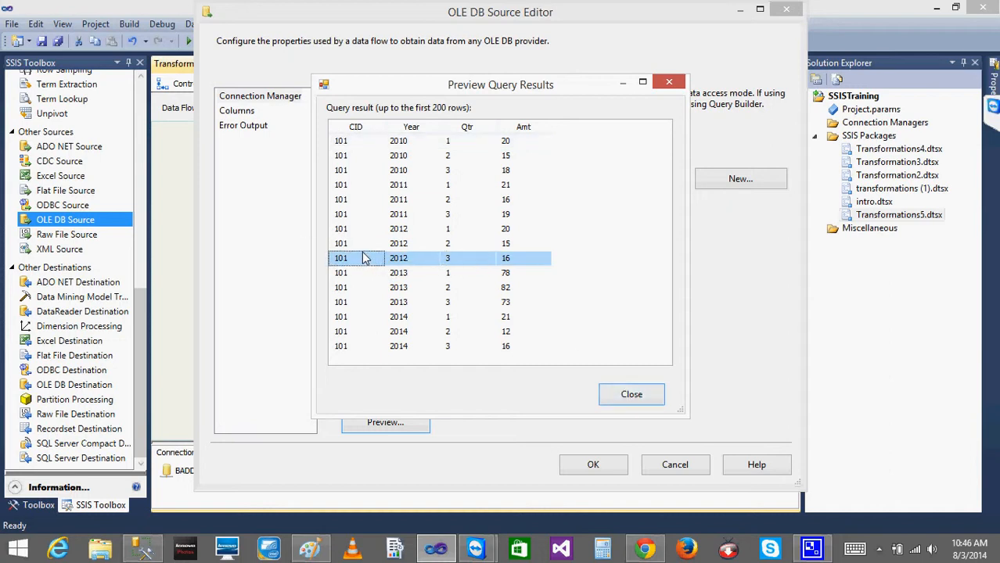
{"action": "left_click", "coordinate": [621, 396]}
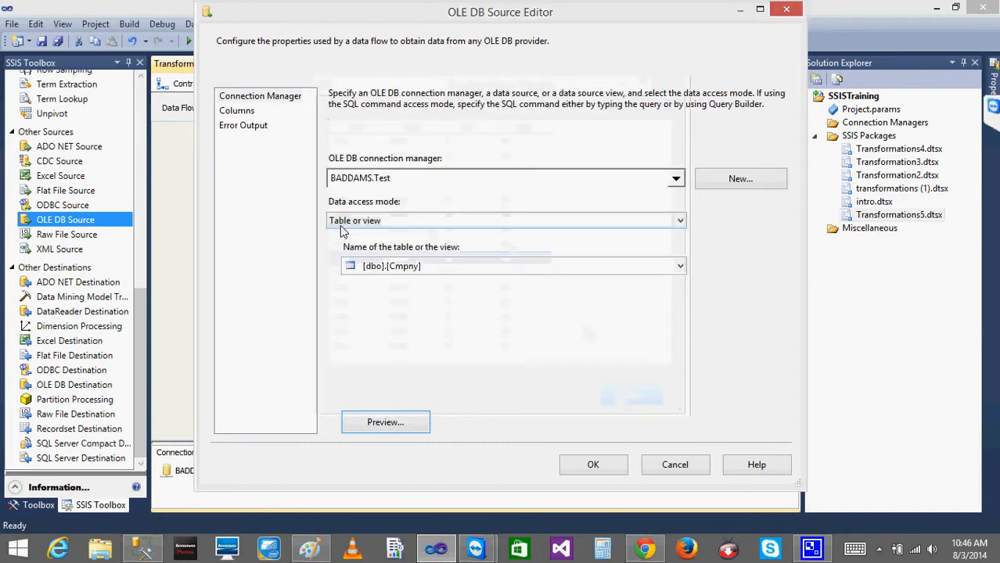
{"action": "left_click", "coordinate": [242, 113]}
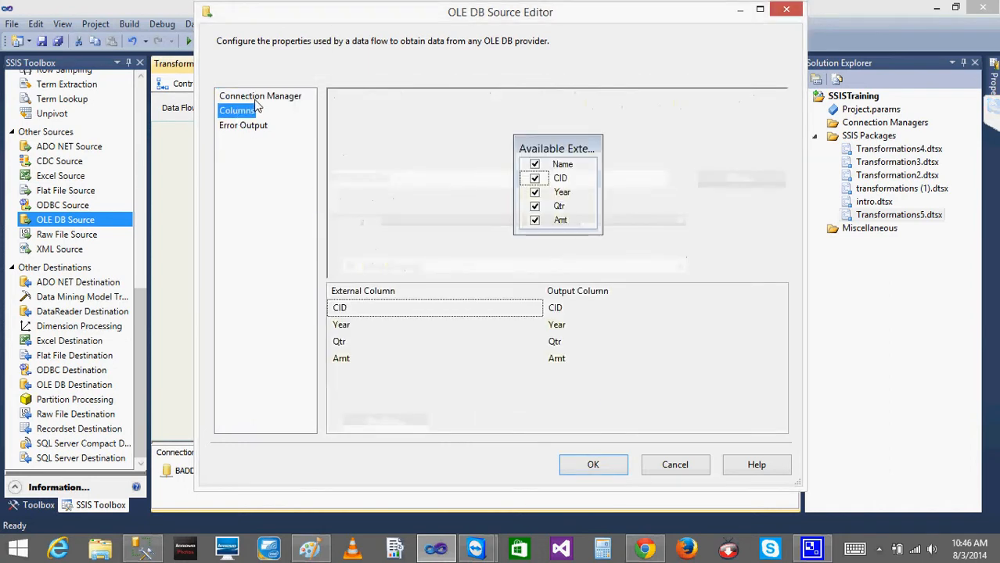
{"action": "left_click", "coordinate": [258, 96]}
Step: Switch to SQL Server Management Studio, run only the SELECT TOP 1000 query on Cmpny, and examine the 2012 rows
{"action": "left_click", "coordinate": [145, 548]}
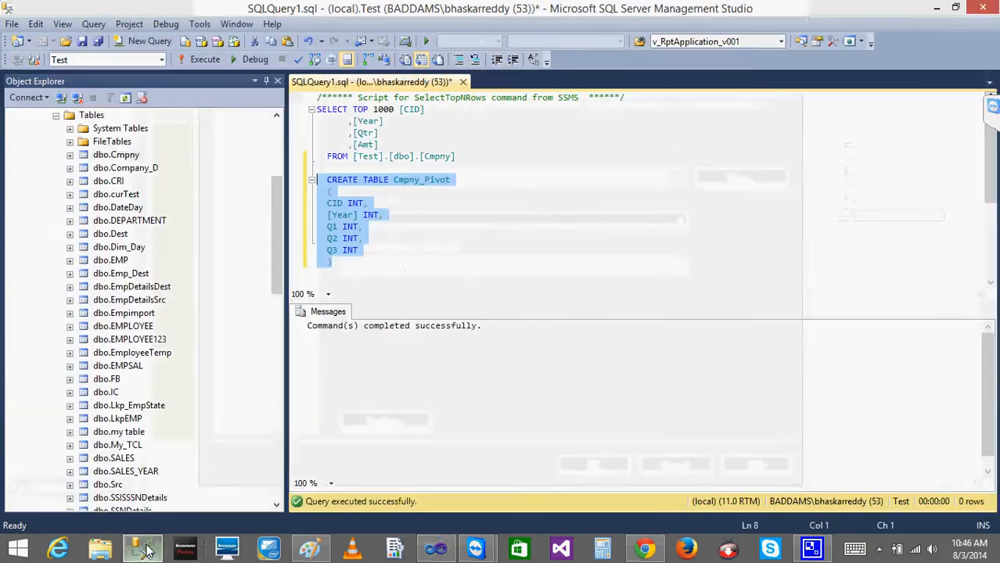
{"action": "left_click", "coordinate": [411, 228]}
{"action": "left_click_drag", "start_coordinate": [473, 156], "coordinate": [317, 109]}
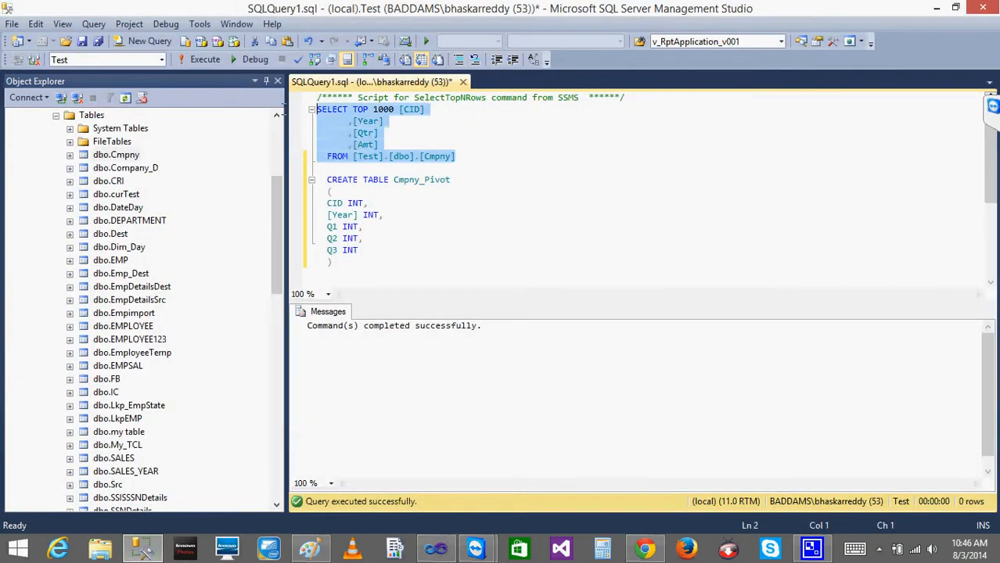
{"action": "left_click", "coordinate": [208, 59]}
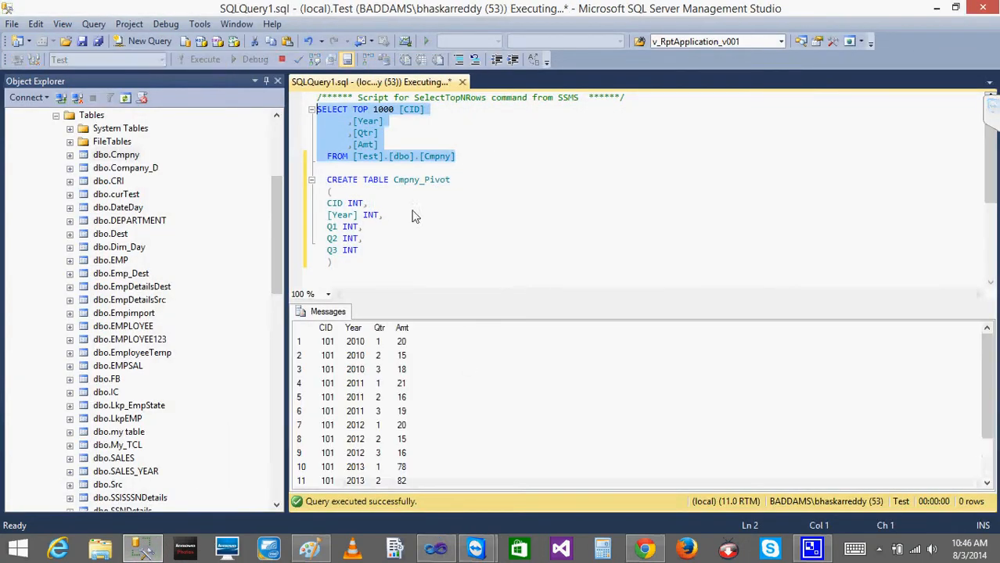
{"action": "left_click", "coordinate": [358, 411]}
{"action": "key", "text": "Down"}
{"action": "key", "text": "Down"}
{"action": "key", "text": "Down"}
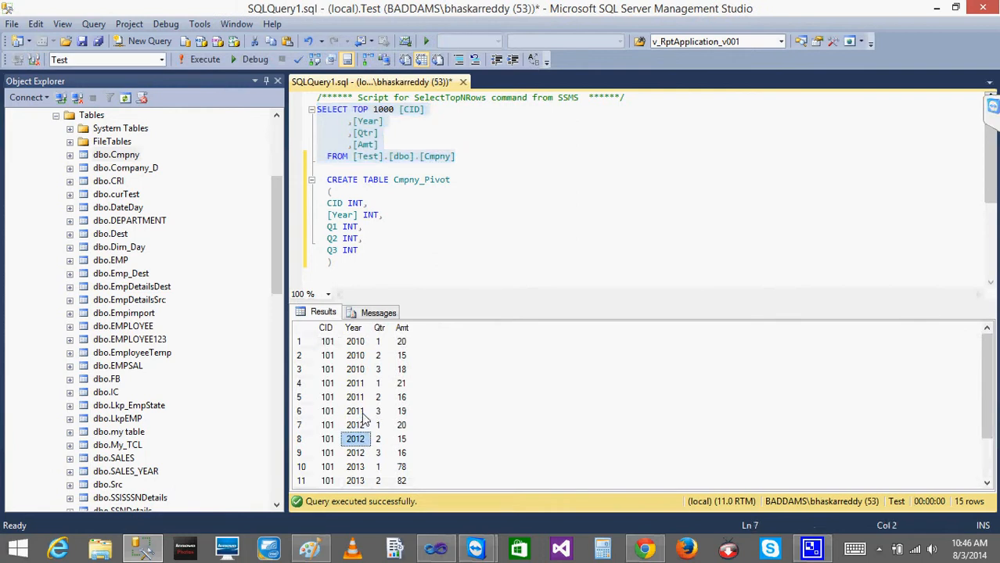
{"action": "key", "text": "Right"}
{"action": "key", "text": "Left"}
{"action": "key", "text": "Left"}
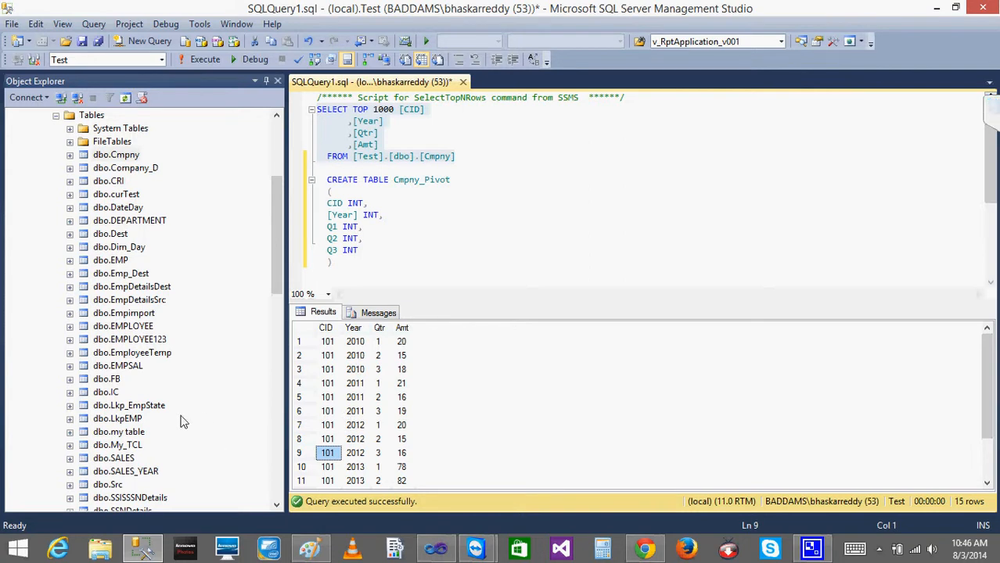
Step: Delete the clustered index idx_cmpny_cid_year_qtr from the Cmpny table
{"action": "left_click", "coordinate": [70, 156]}
{"action": "left_click", "coordinate": [83, 222]}
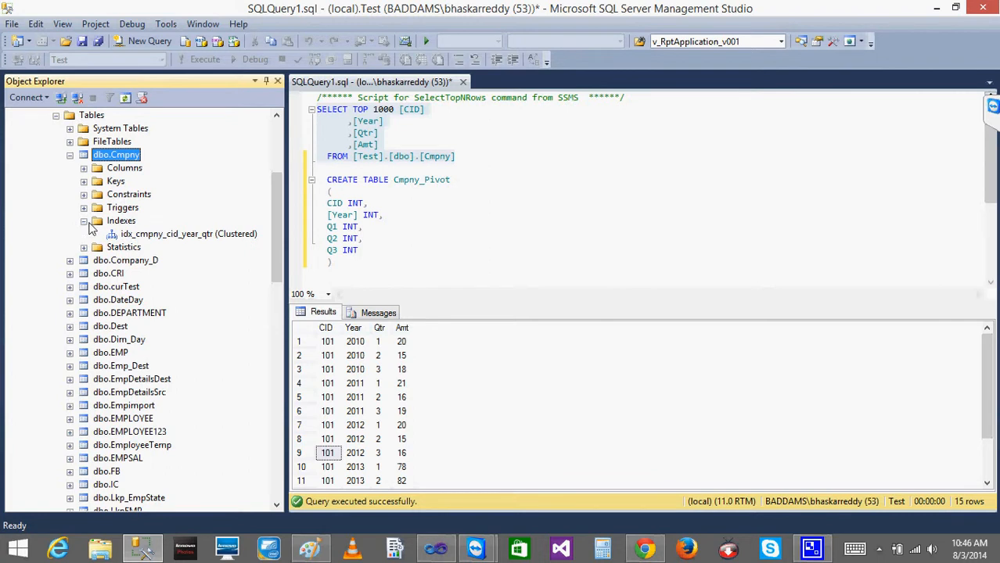
{"action": "right_click", "coordinate": [168, 234]}
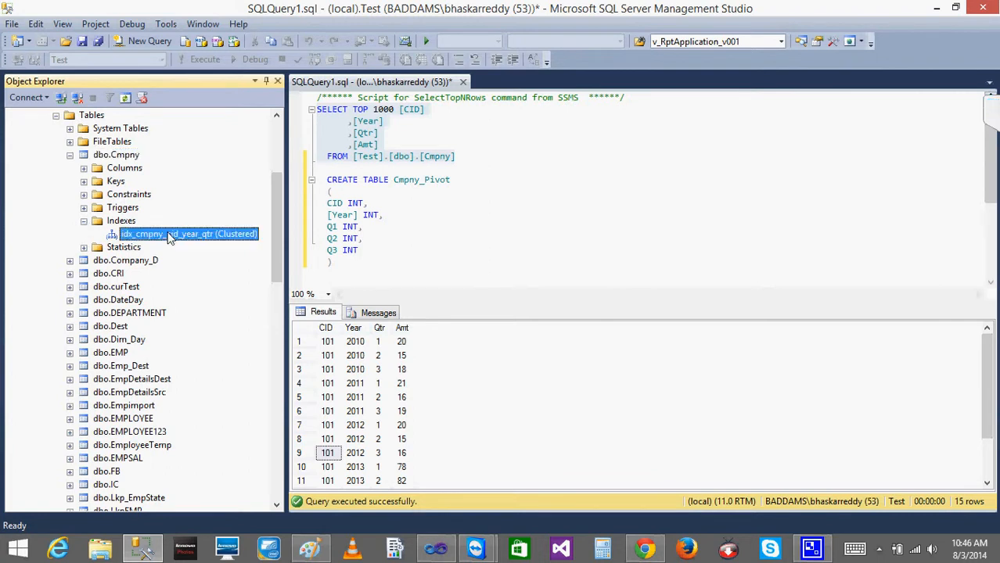
{"action": "left_click", "coordinate": [462, 295]}
{"action": "left_click", "coordinate": [123, 235]}
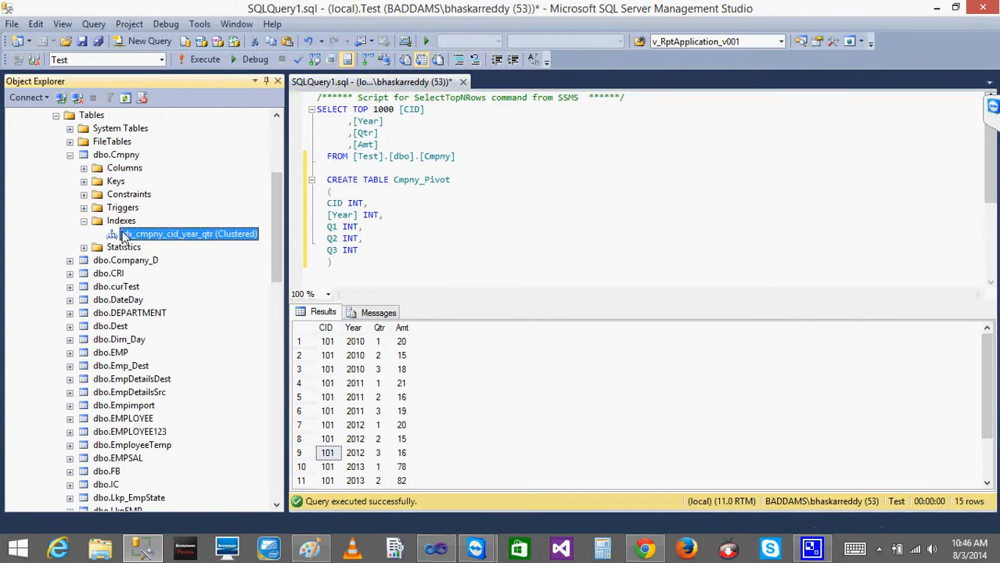
{"action": "right_click", "coordinate": [123, 236]}
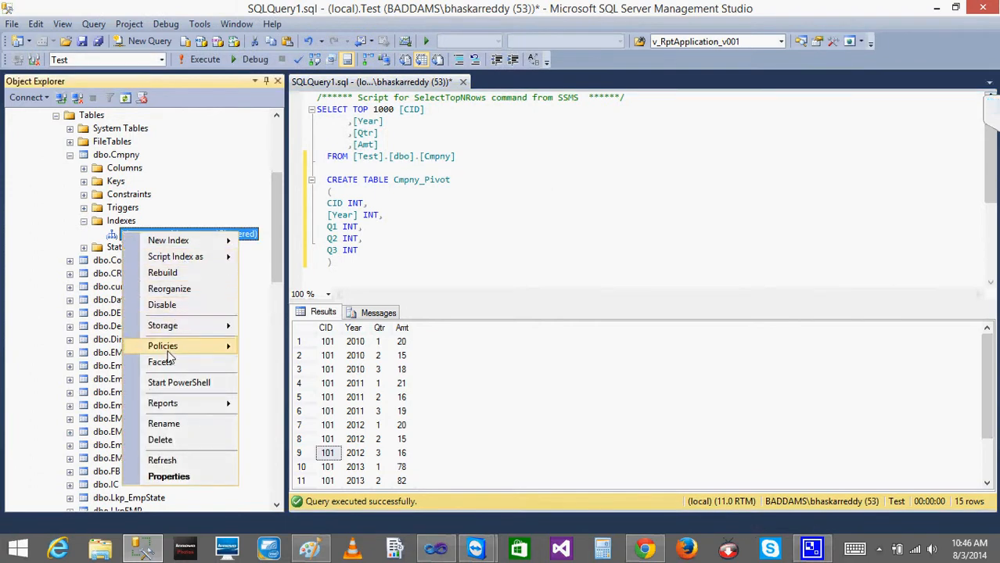
{"action": "left_click", "coordinate": [160, 440]}
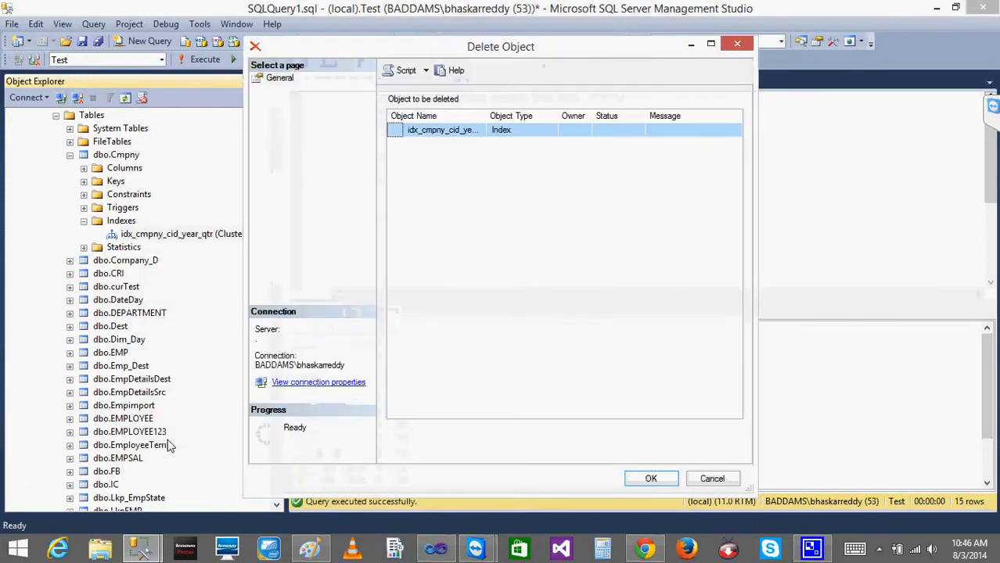
{"action": "left_click", "coordinate": [651, 479]}
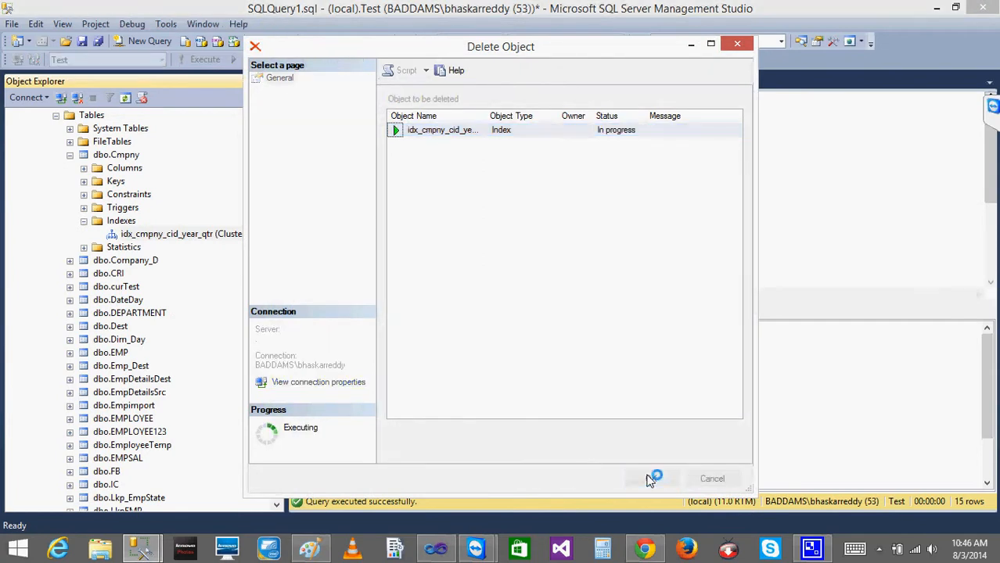
Step: Rerun the Cmpny SELECT query without the index and check the order of the three 2012 quarter rows
{"action": "left_click_drag", "start_coordinate": [475, 153], "coordinate": [271, 93]}
{"action": "left_click", "coordinate": [200, 59]}
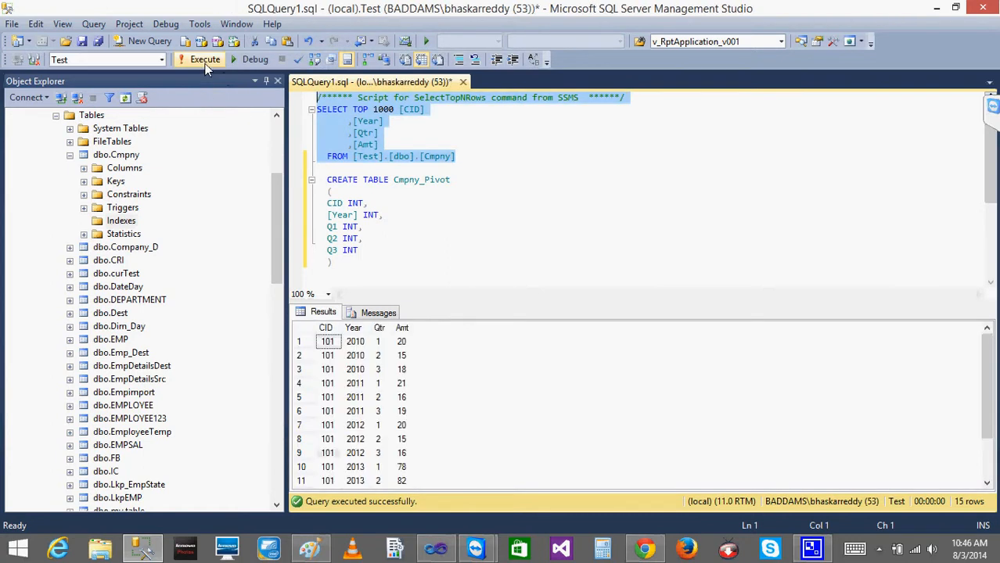
{"action": "left_click", "coordinate": [303, 427]}
{"action": "left_click", "coordinate": [304, 440]}
{"action": "left_click", "coordinate": [303, 454]}
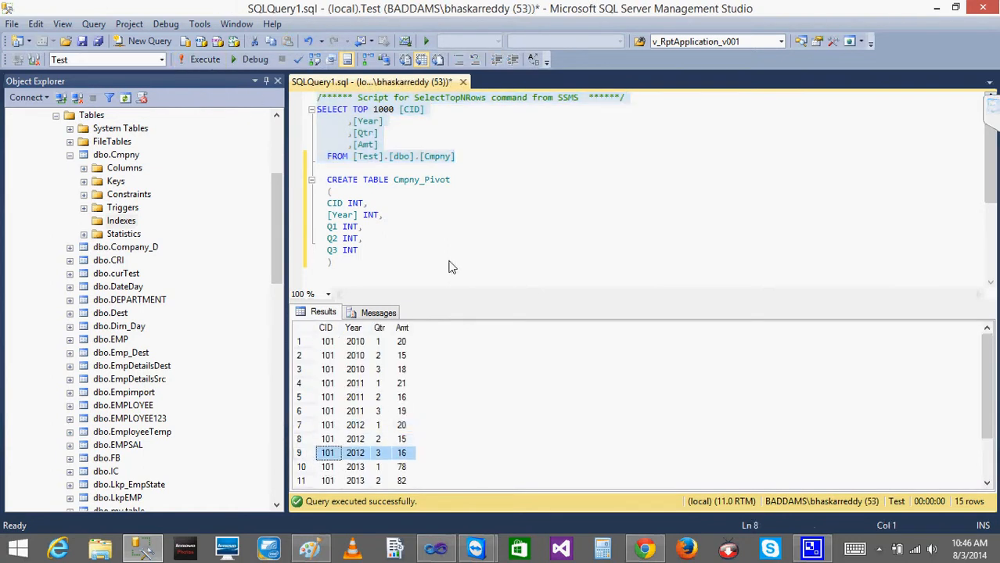
{"action": "left_click", "coordinate": [463, 81]}
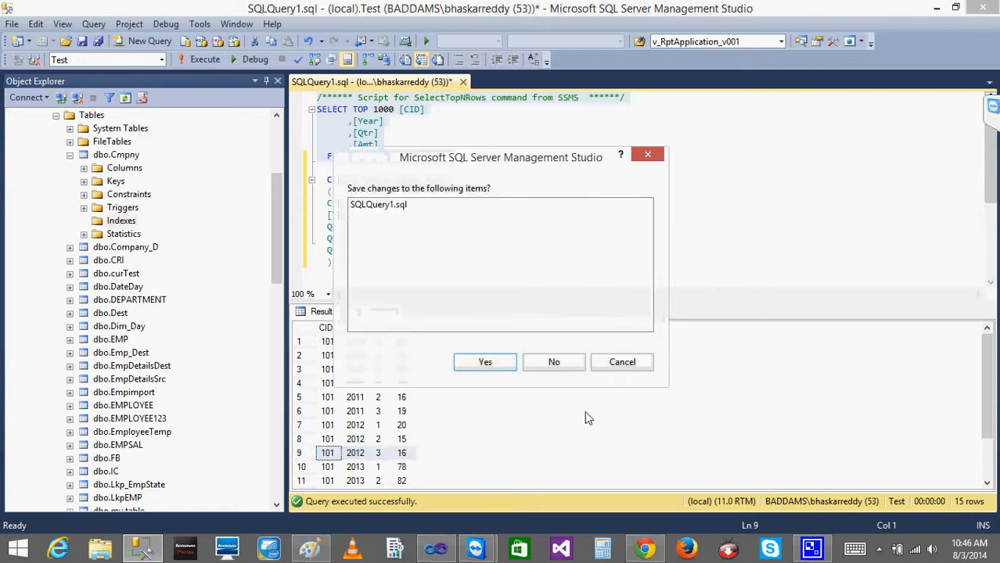
{"action": "left_click", "coordinate": [637, 367]}
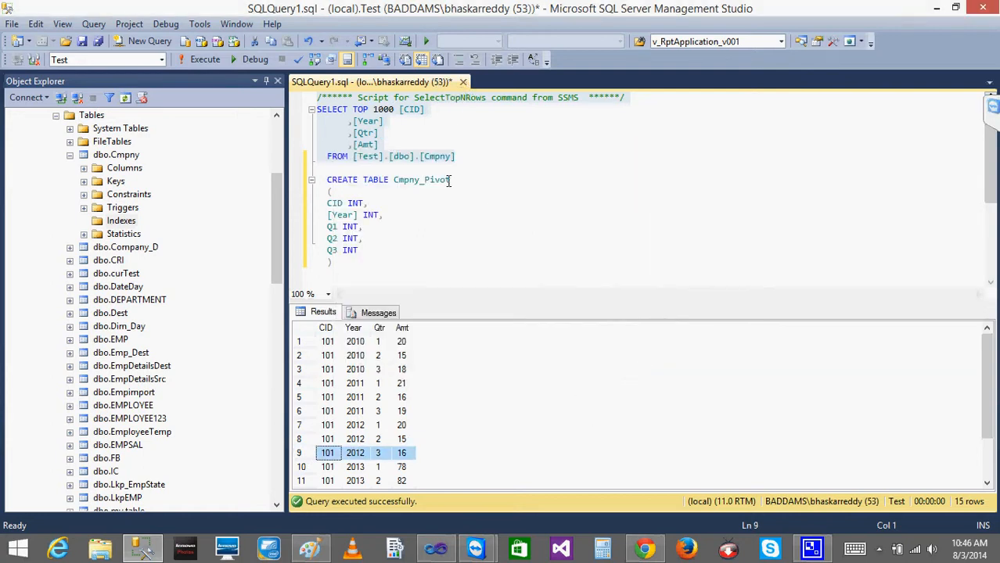
{"action": "left_click", "coordinate": [426, 166]}
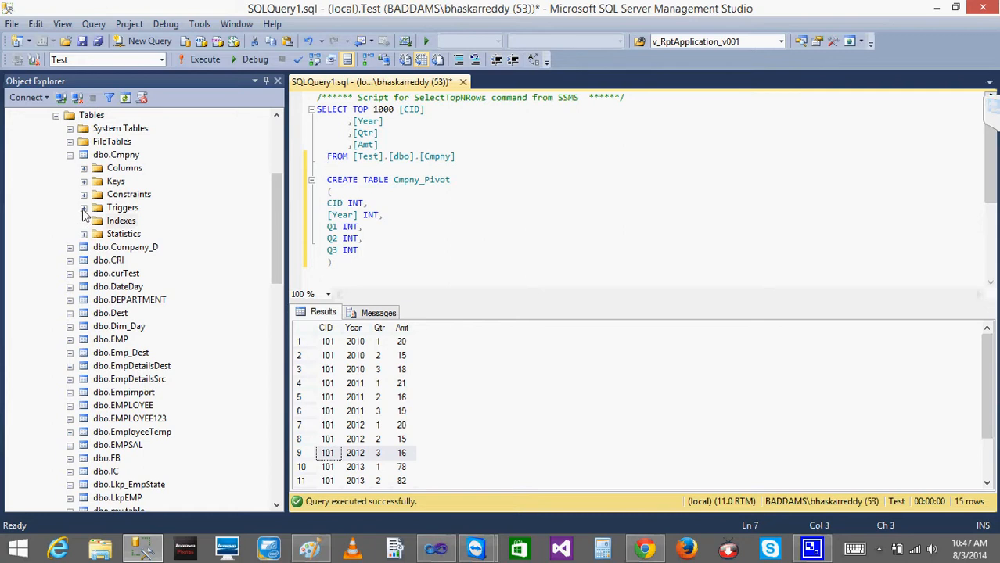
Step: Open the Cmpny table's top 200 rows for editing and permanently delete the 2012 quarter 3 row
{"action": "right_click", "coordinate": [100, 159]}
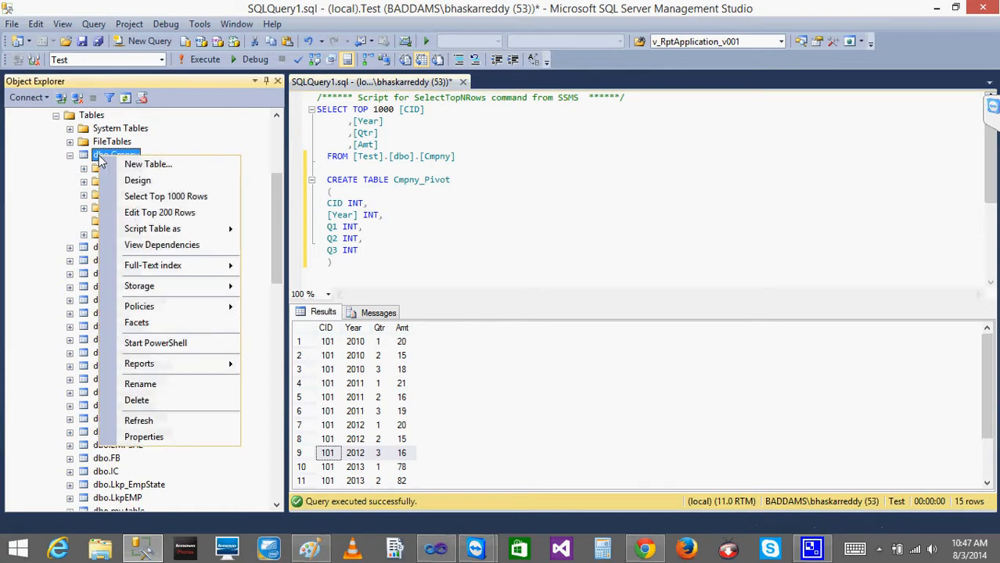
{"action": "left_click", "coordinate": [170, 214]}
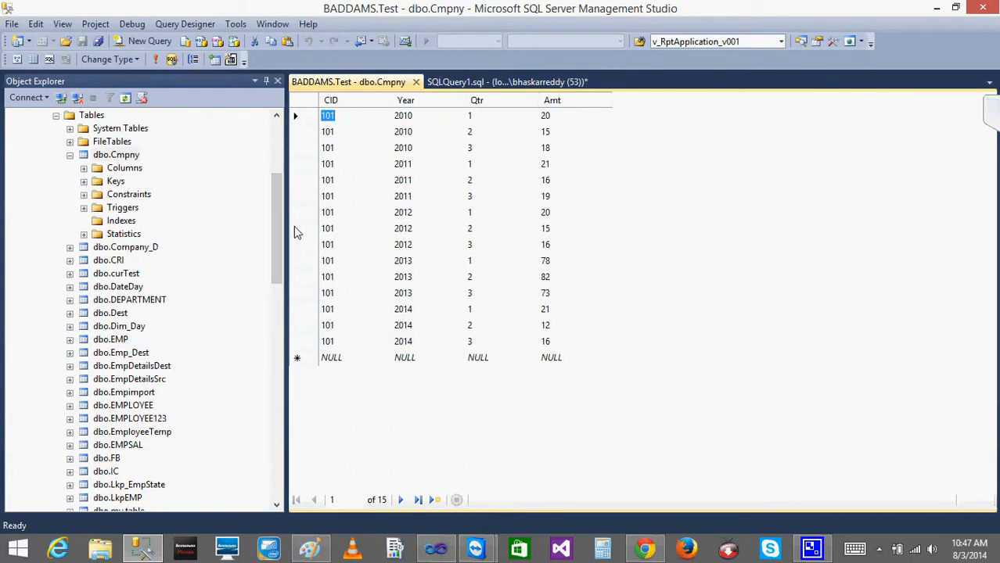
{"action": "left_click", "coordinate": [297, 245]}
{"action": "right_click", "coordinate": [299, 246]}
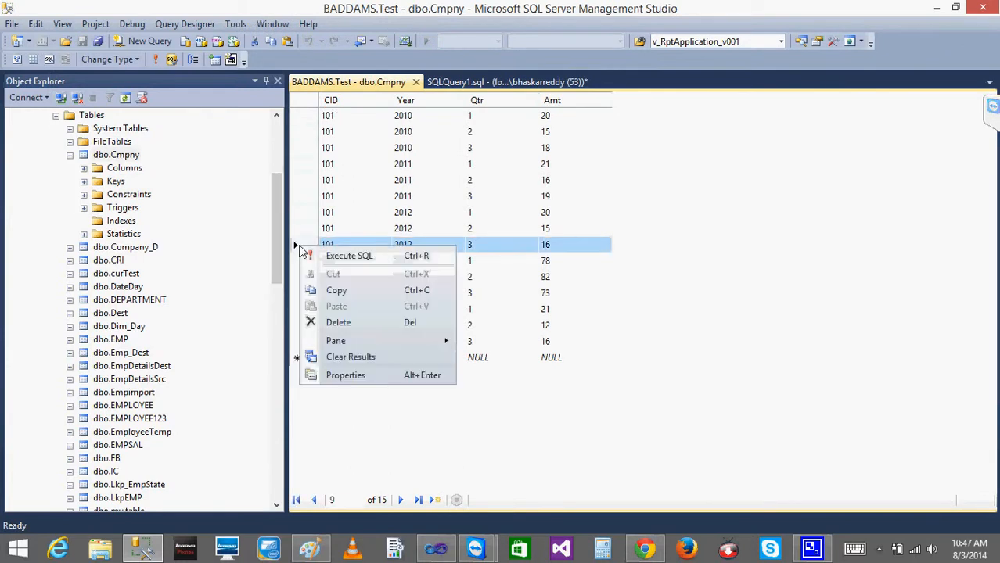
{"action": "left_click", "coordinate": [342, 324]}
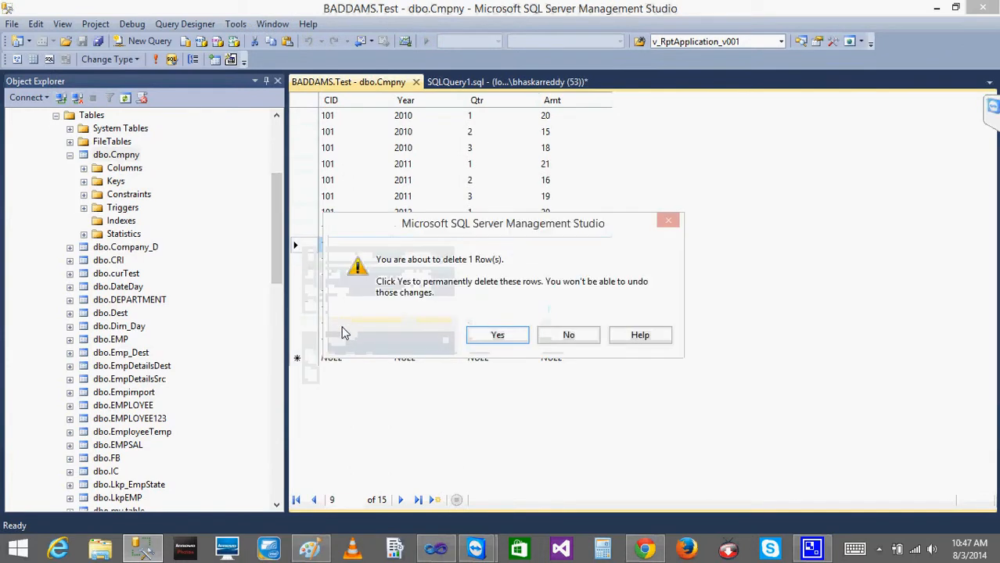
{"action": "left_click", "coordinate": [498, 335]}
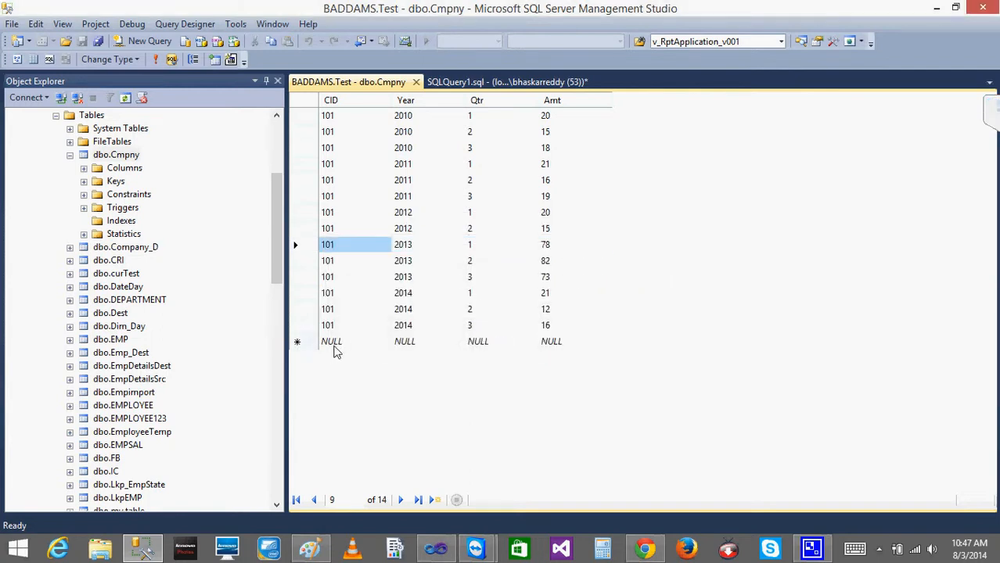
Step: Add a Cmpny row with CID 101, Year 2012, Qtr 3 and Amt 16, and close the table's editing window
{"action": "left_click", "coordinate": [333, 342]}
{"action": "type", "text": "101"}
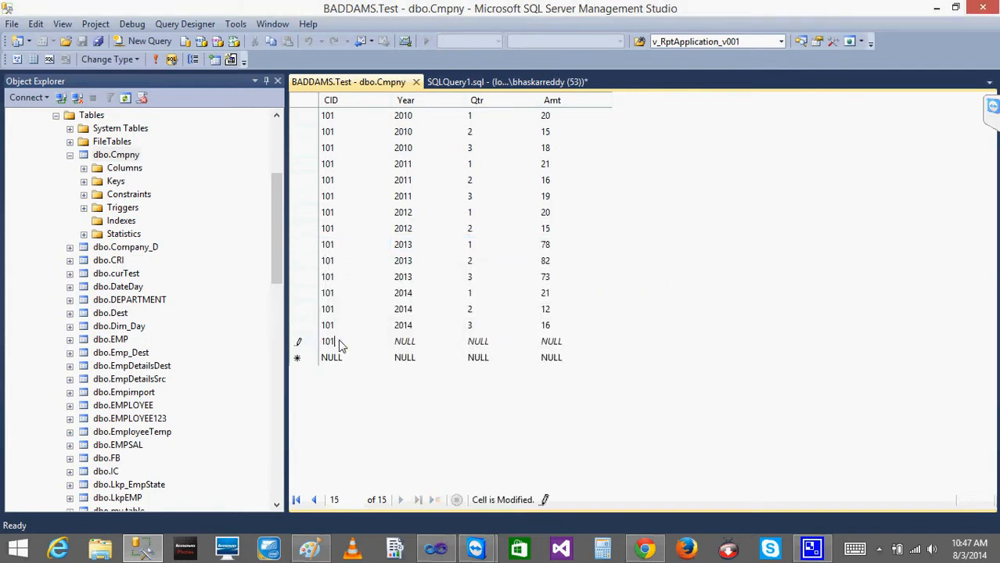
{"action": "left_click", "coordinate": [412, 343]}
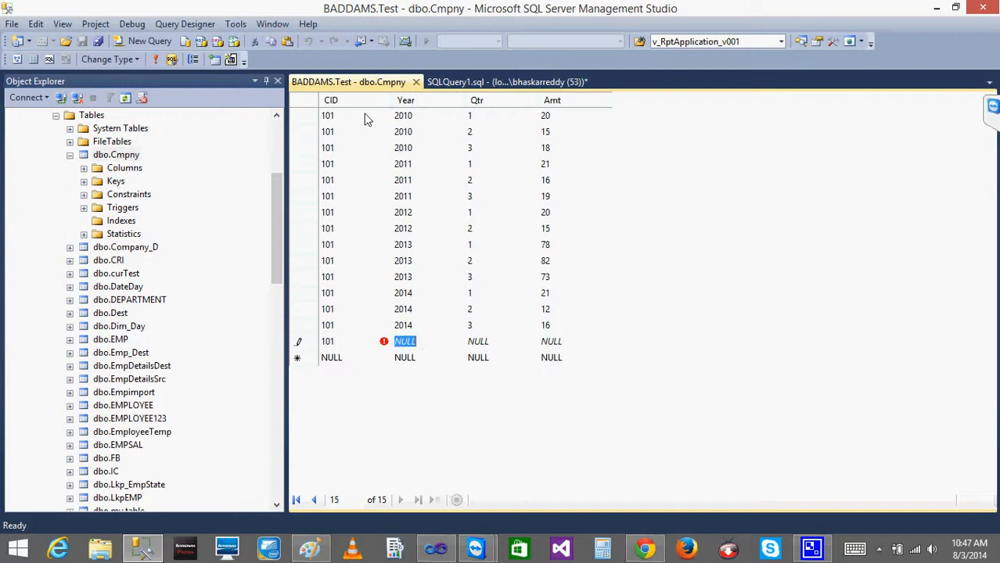
{"action": "type", "text": "2012"}
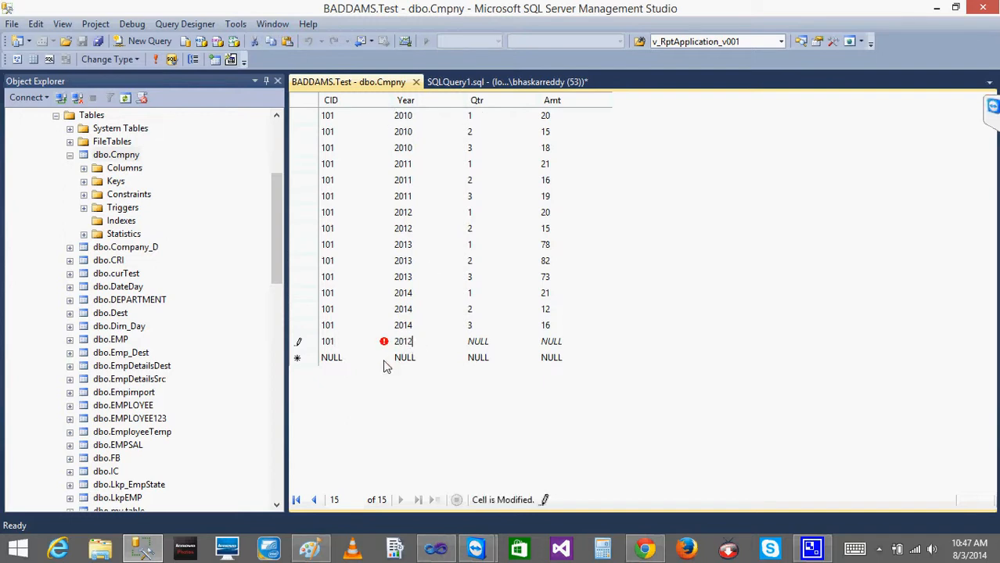
{"action": "left_click", "coordinate": [495, 348]}
{"action": "type", "text": "3"}
{"action": "left_click", "coordinate": [575, 347]}
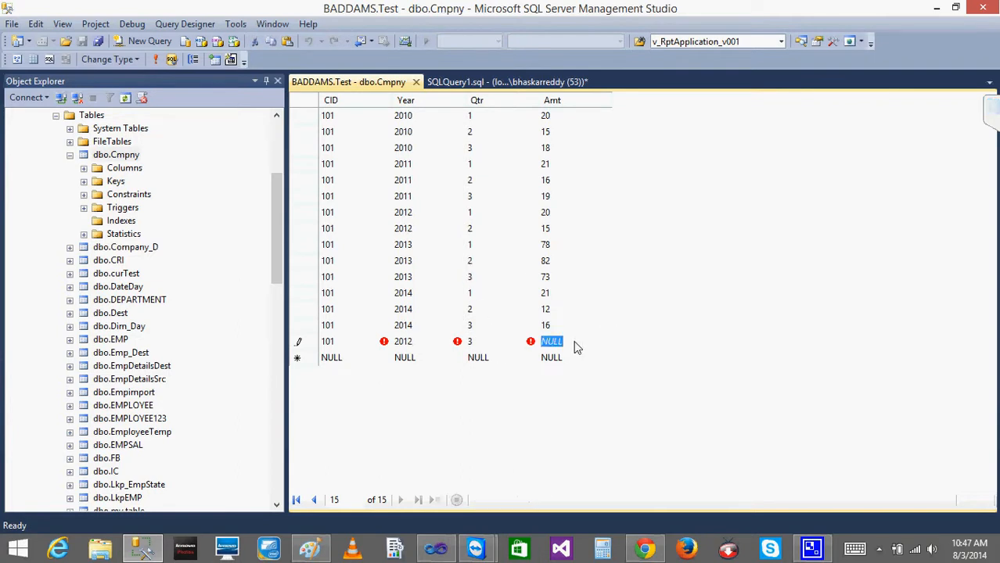
{"action": "type", "text": "16"}
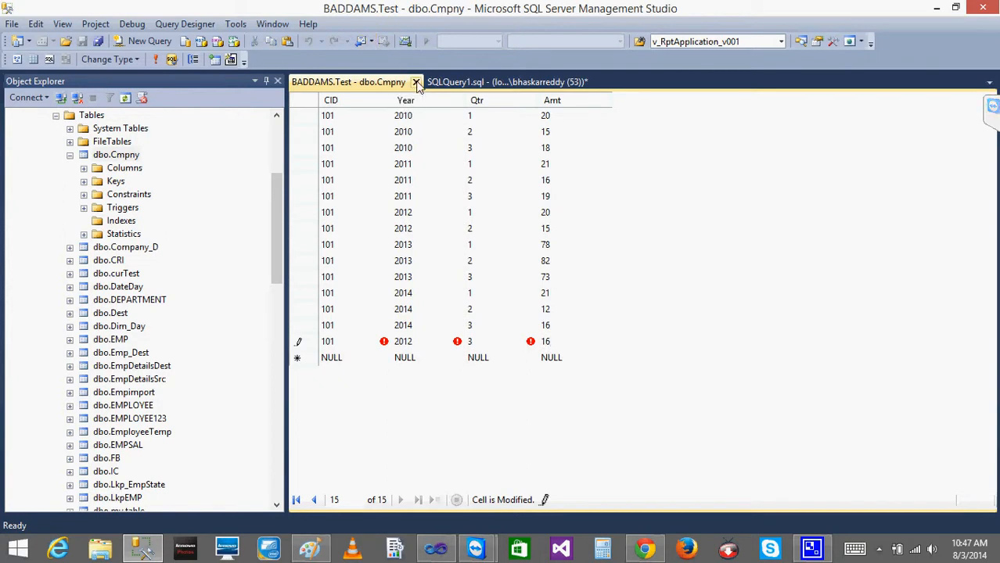
{"action": "left_click", "coordinate": [417, 82]}
Step: Run only the SELECT TOP 1000 query on Cmpny and check where the re-entered 2012 quarter 3 row falls
{"action": "left_click_drag", "start_coordinate": [461, 148], "coordinate": [301, 103]}
{"action": "left_click_drag", "start_coordinate": [462, 159], "coordinate": [304, 109]}
{"action": "left_click", "coordinate": [200, 60]}
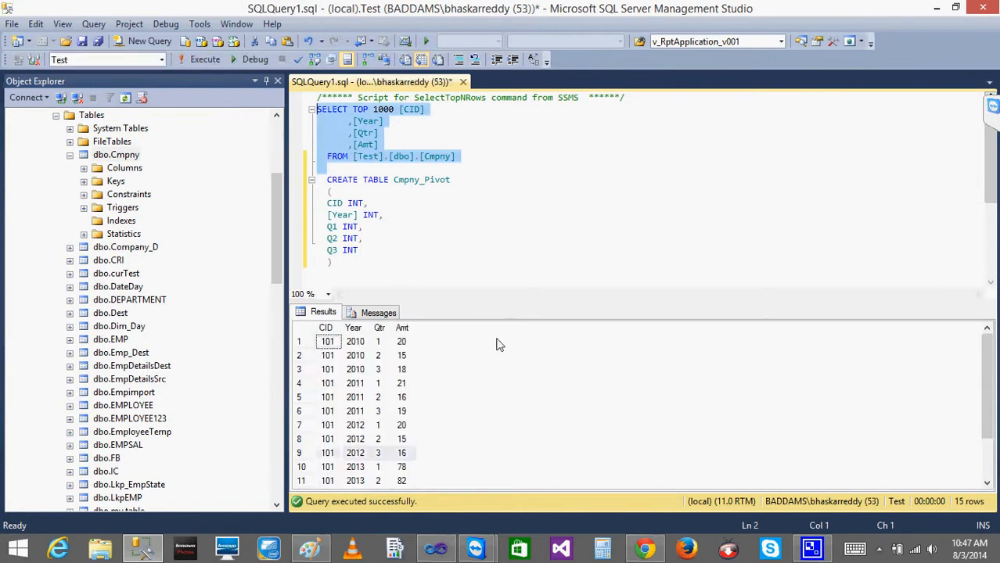
{"action": "left_click_drag", "start_coordinate": [985, 372], "coordinate": [986, 413]}
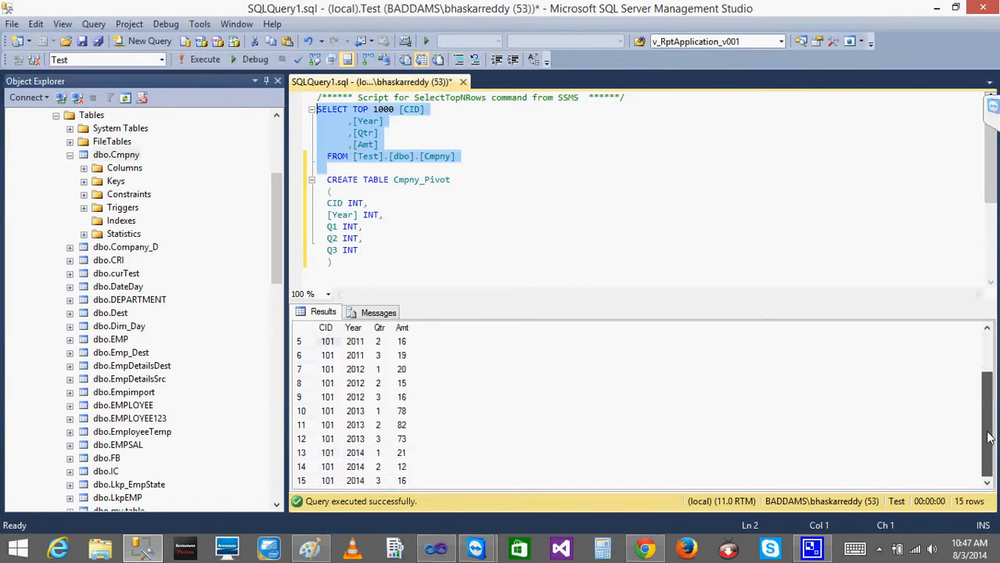
Step: Refresh the Cmpny table and check its keys, constraints, triggers and indexes for remaining objects
{"action": "right_click", "coordinate": [117, 158]}
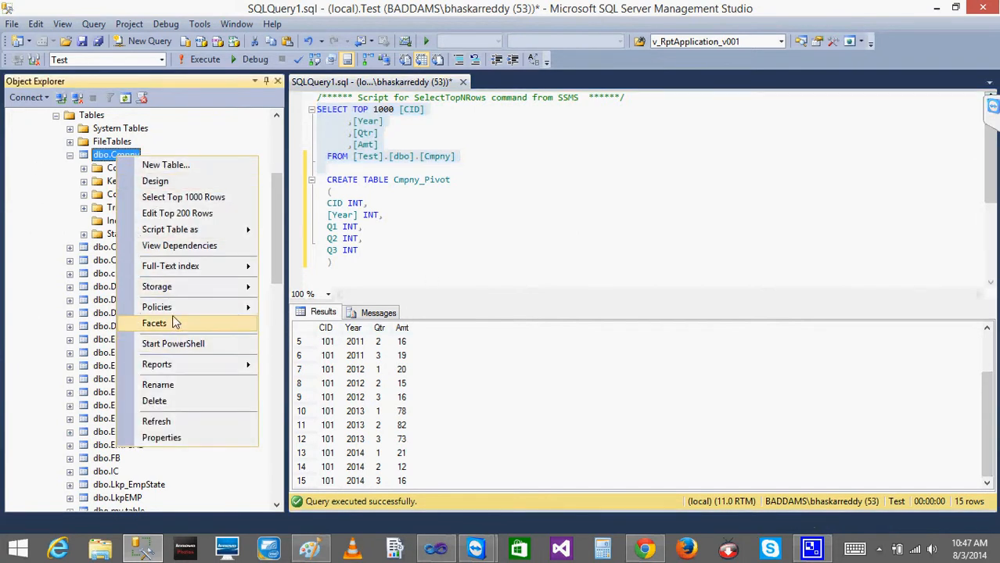
{"action": "left_click", "coordinate": [160, 424]}
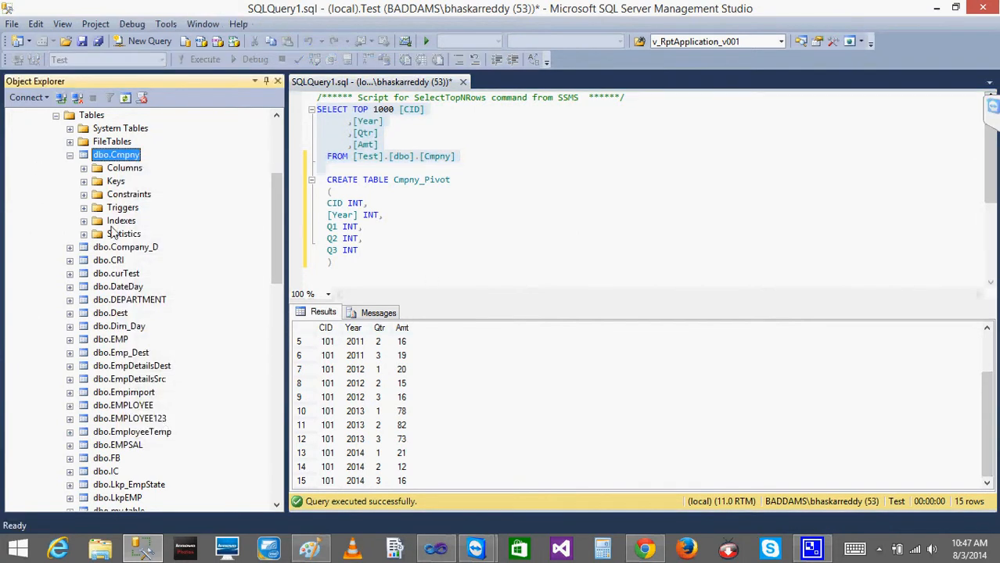
{"action": "left_click", "coordinate": [84, 182]}
{"action": "left_click", "coordinate": [84, 194]}
{"action": "left_click", "coordinate": [84, 207]}
{"action": "left_click", "coordinate": [84, 221]}
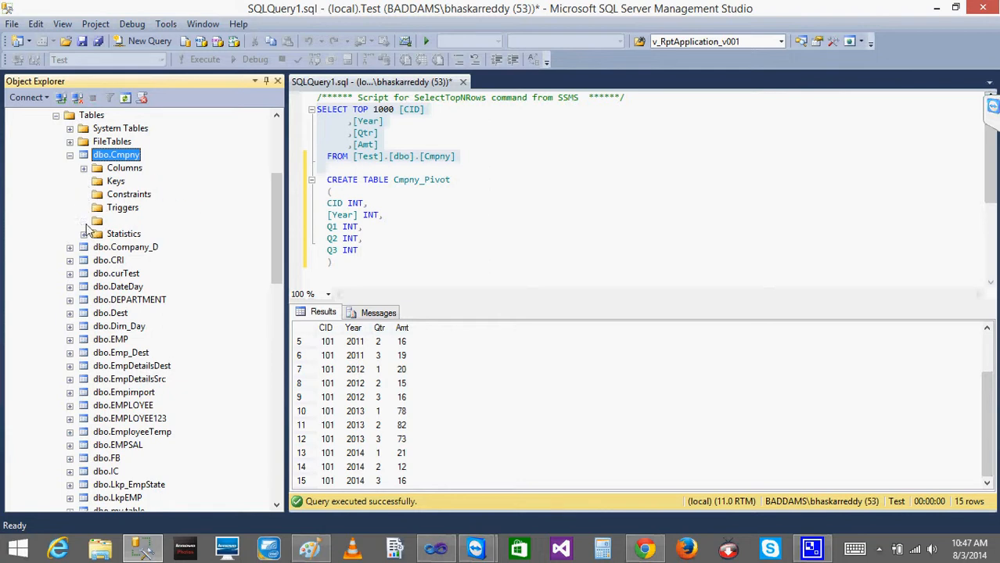
Step: Look through the statistics of the dbo.Cmpny table, collapse its node and refresh the table
{"action": "left_click", "coordinate": [84, 234]}
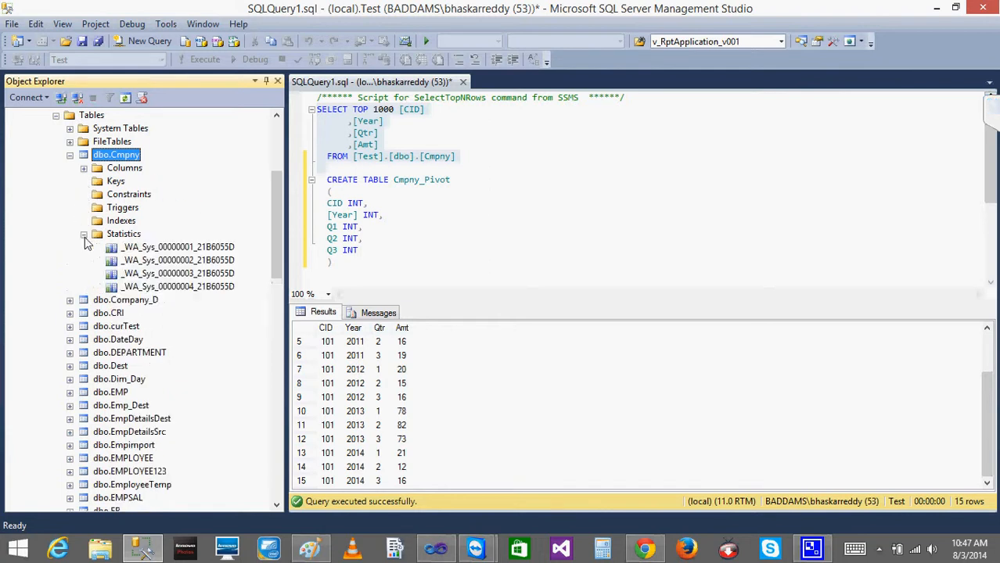
{"action": "left_click", "coordinate": [188, 249]}
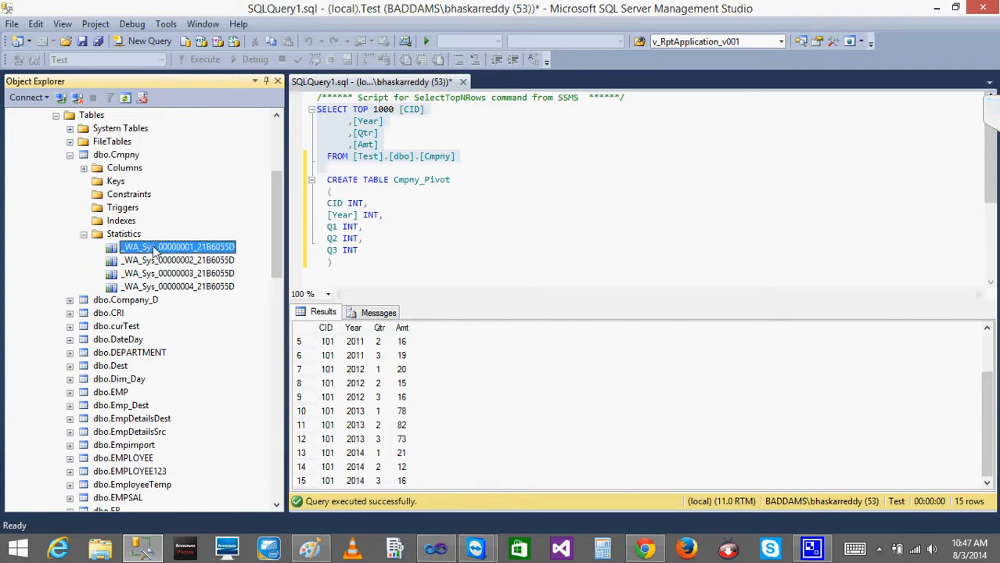
{"action": "right_click", "coordinate": [155, 252]}
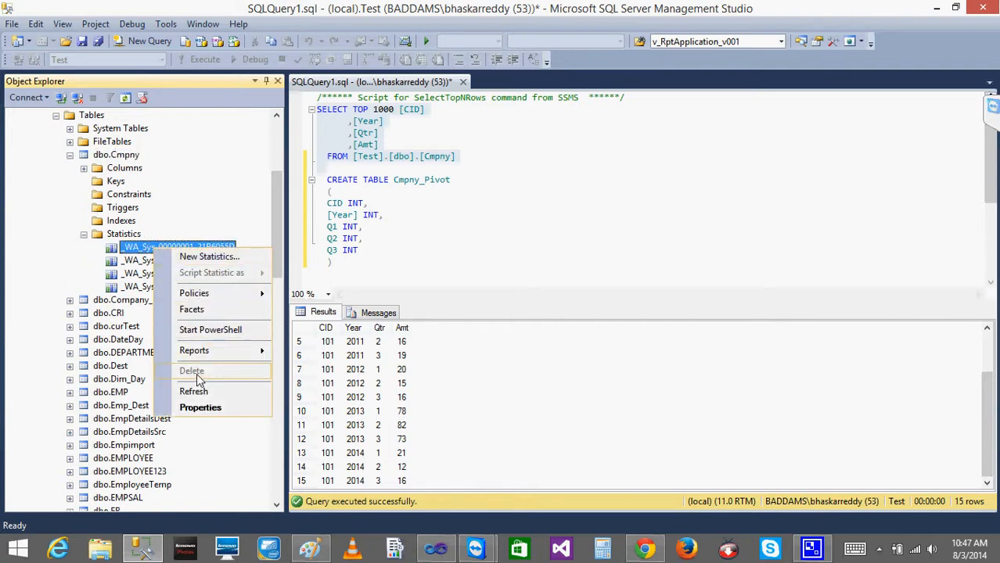
{"action": "left_click", "coordinate": [84, 235]}
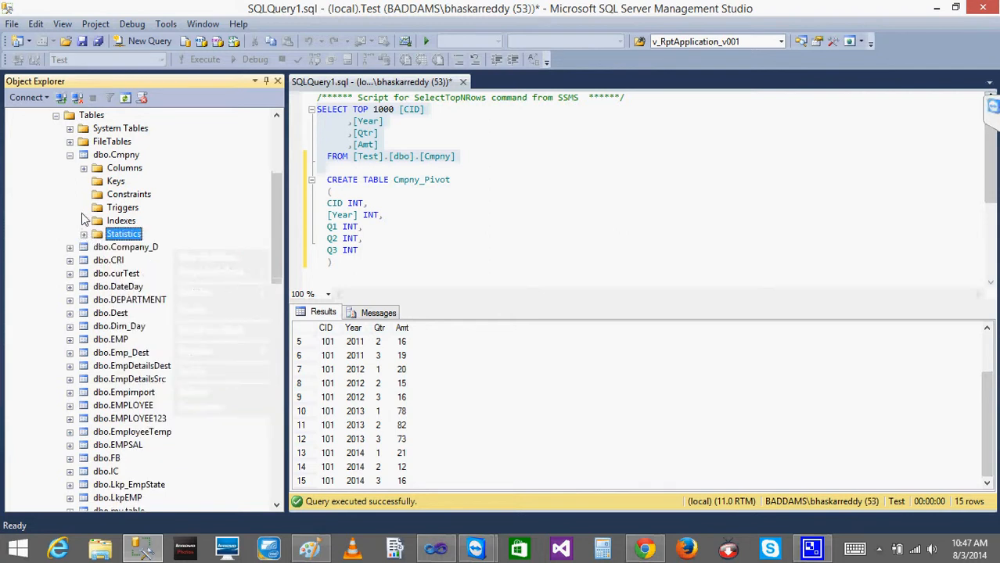
{"action": "left_click", "coordinate": [83, 168]}
{"action": "left_click", "coordinate": [69, 156]}
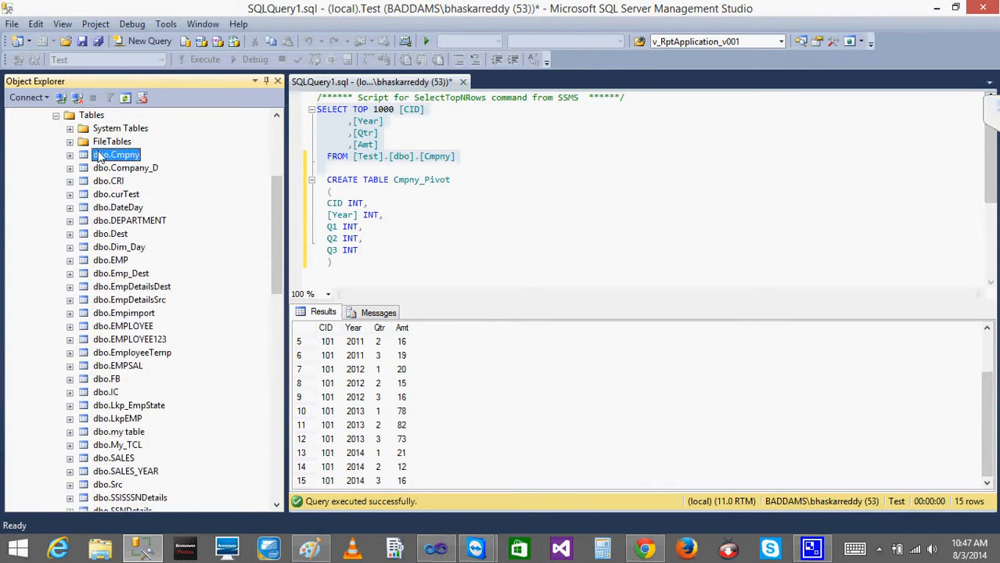
{"action": "right_click", "coordinate": [100, 156]}
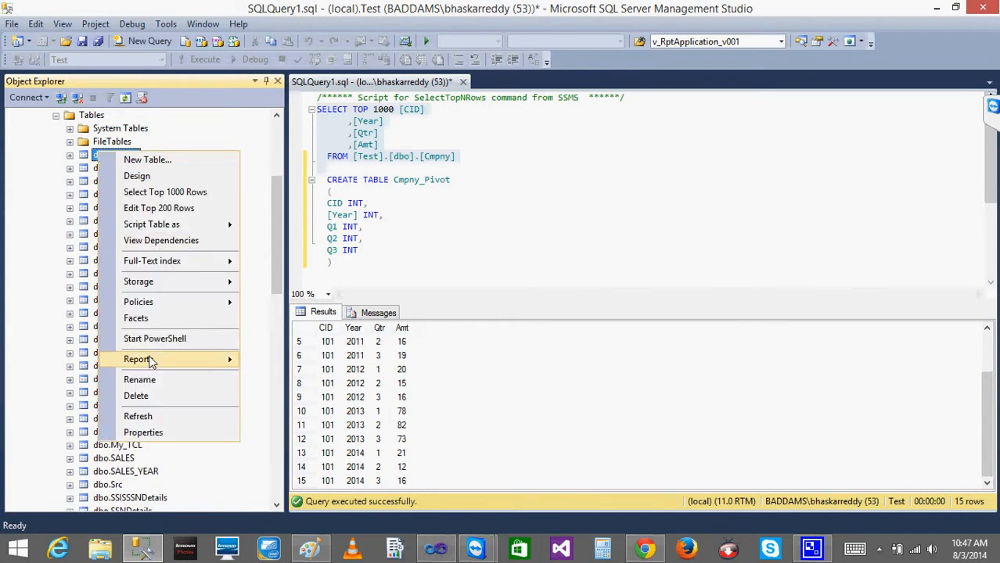
{"action": "left_click", "coordinate": [154, 415]}
Step: Run only the SELECT statement on the Cmpny table again and check the 2012 quarter 3 row
{"action": "left_click", "coordinate": [488, 159]}
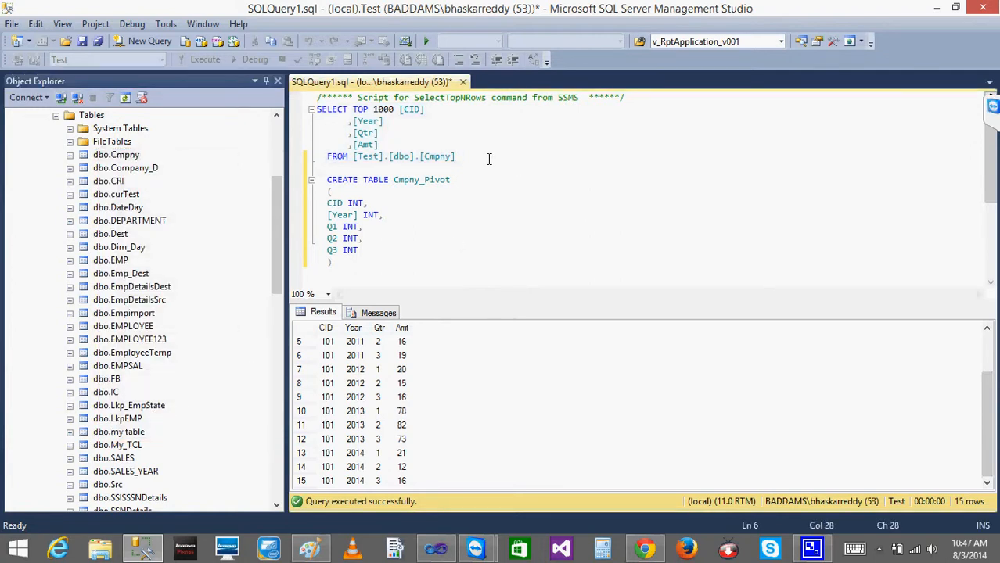
{"action": "left_click_drag", "start_coordinate": [488, 159], "coordinate": [317, 110]}
{"action": "left_click", "coordinate": [197, 57]}
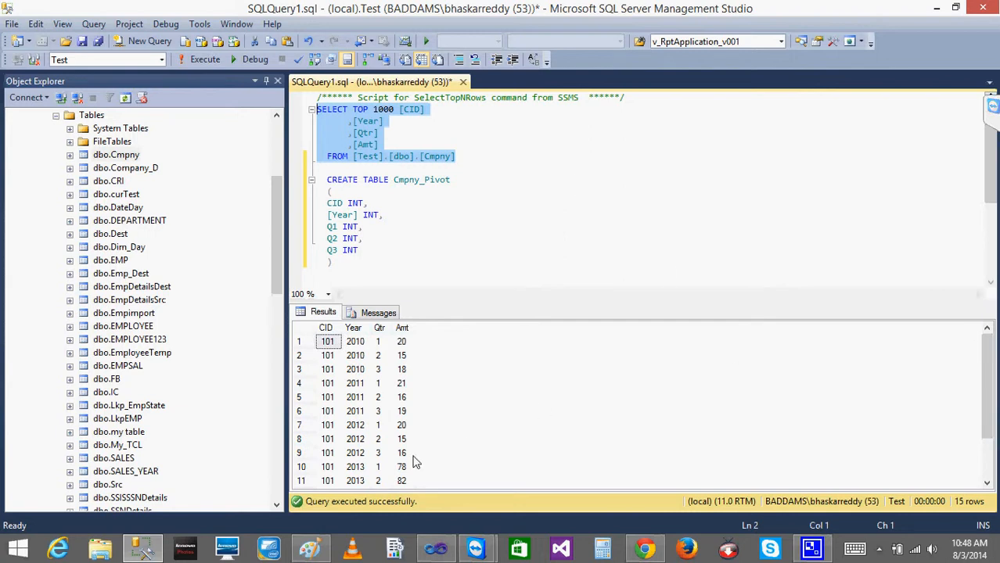
{"action": "left_click", "coordinate": [364, 454]}
Step: Add INTO Cmpny_Src on its own line before FROM in the SELECT statement and execute that statement to copy the Cmpny rows
{"action": "left_click", "coordinate": [471, 168]}
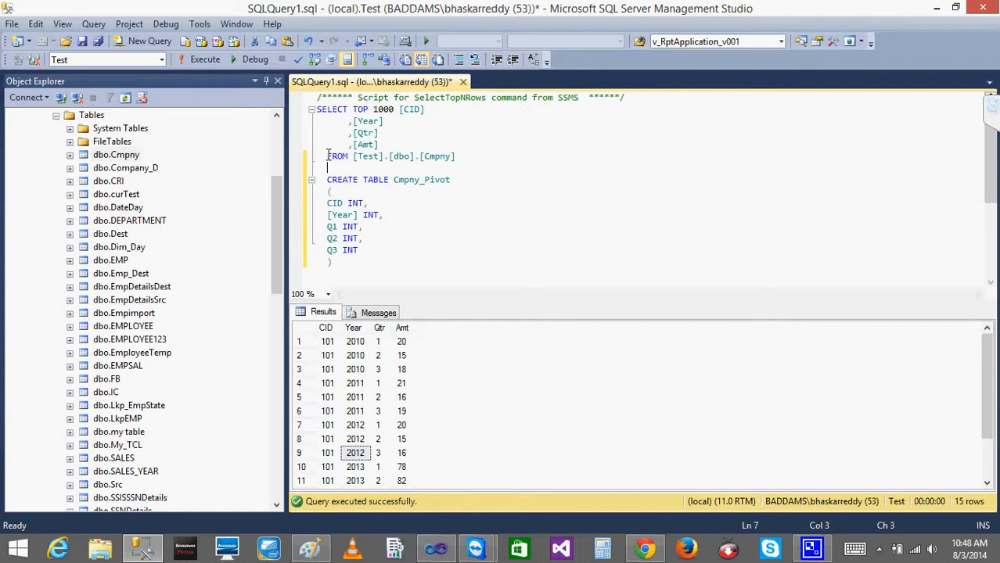
{"action": "type", "text": "INTO "}
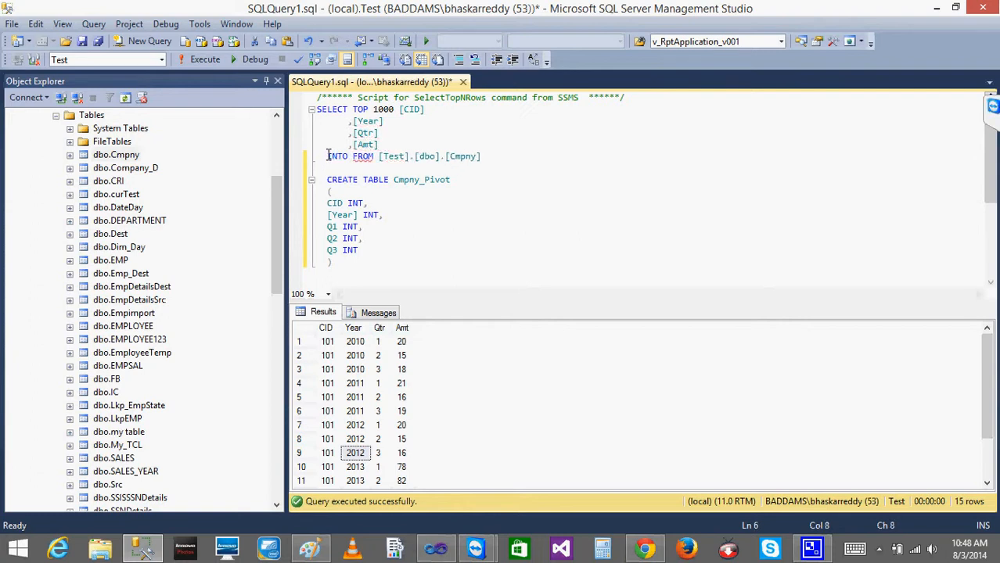
{"action": "type", "text": "Cmpnt"}
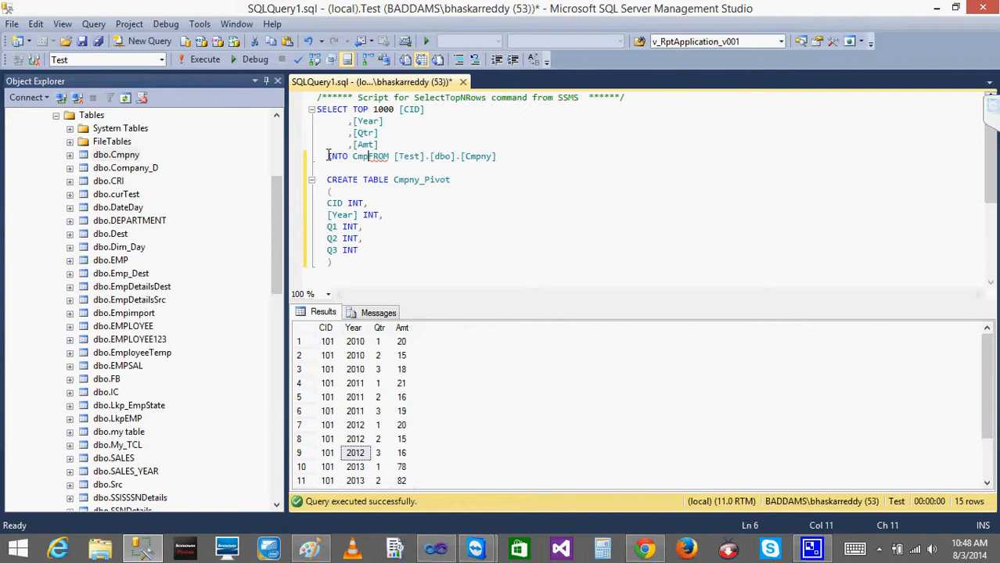
{"action": "type", "text": "_"}
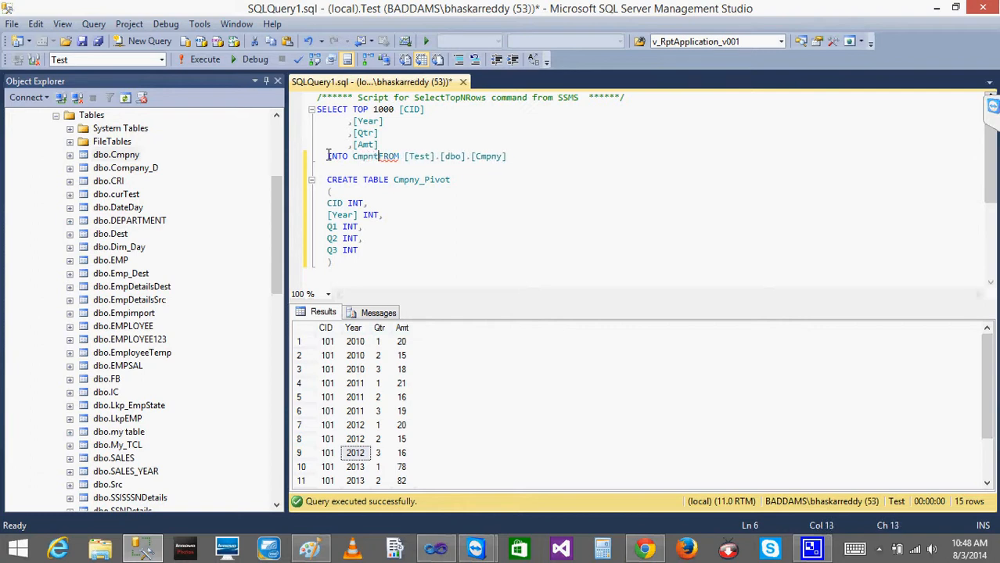
{"action": "key", "text": "BackSpace"}
{"action": "key", "text": "BackSpace"}
{"action": "type", "text": "y_Src"}
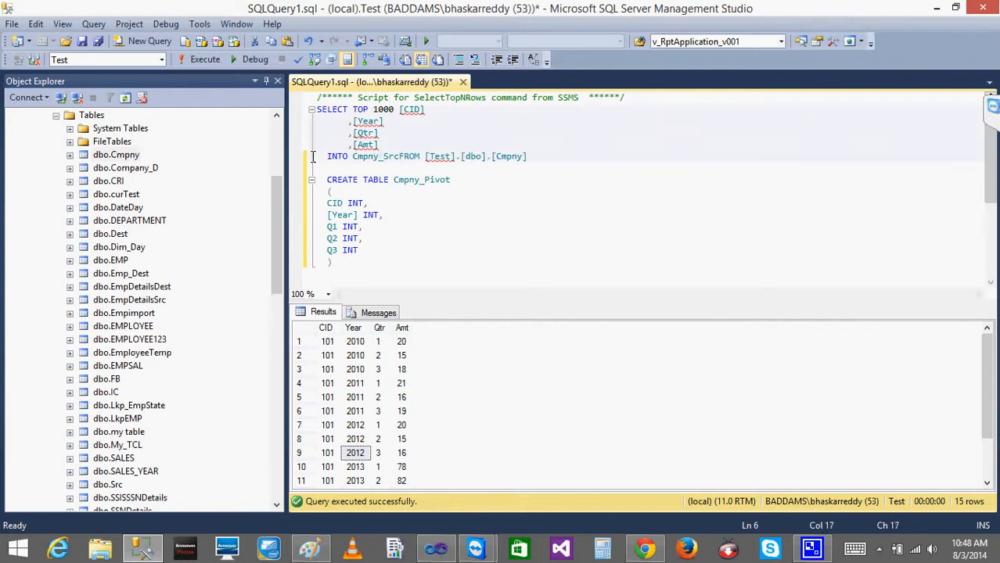
{"action": "key", "text": "Return"}
{"action": "left_click_drag", "start_coordinate": [472, 173], "coordinate": [292, 109]}
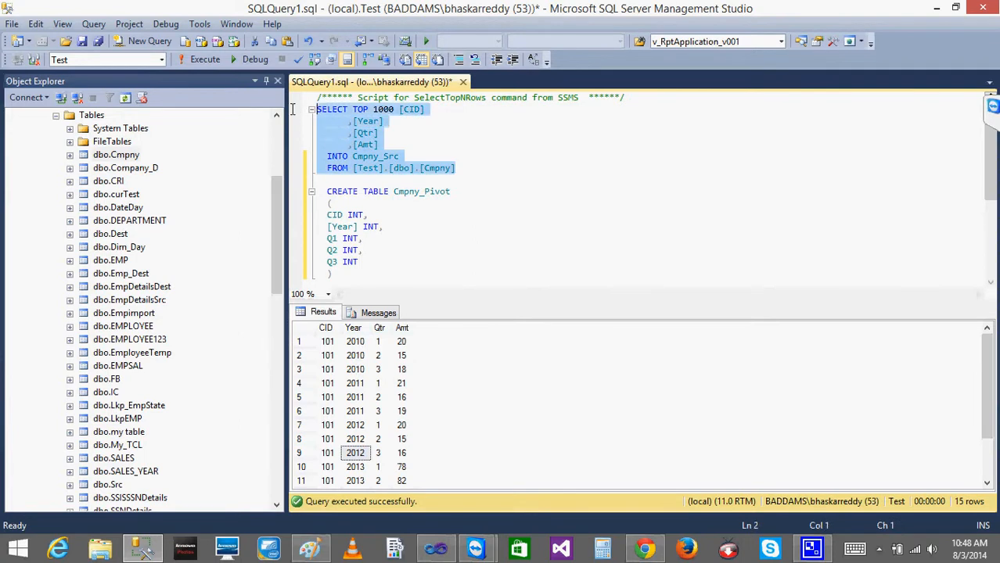
{"action": "left_click", "coordinate": [202, 60]}
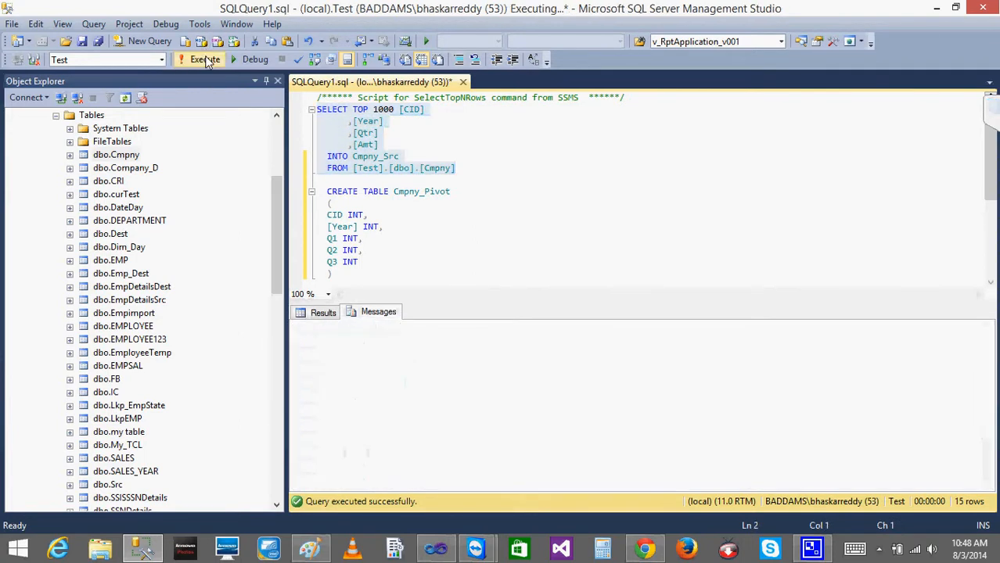
Step: Remove the executed statement, close the query without saving it and refresh the Tables folder
{"action": "key", "text": "Delete"}
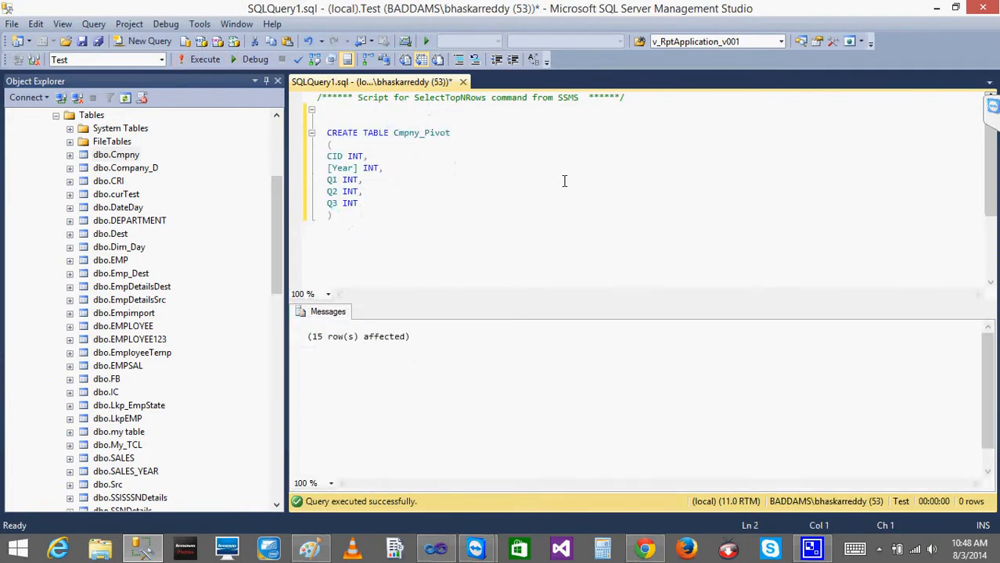
{"action": "left_click", "coordinate": [464, 83]}
{"action": "left_click", "coordinate": [552, 359]}
{"action": "right_click", "coordinate": [91, 97]}
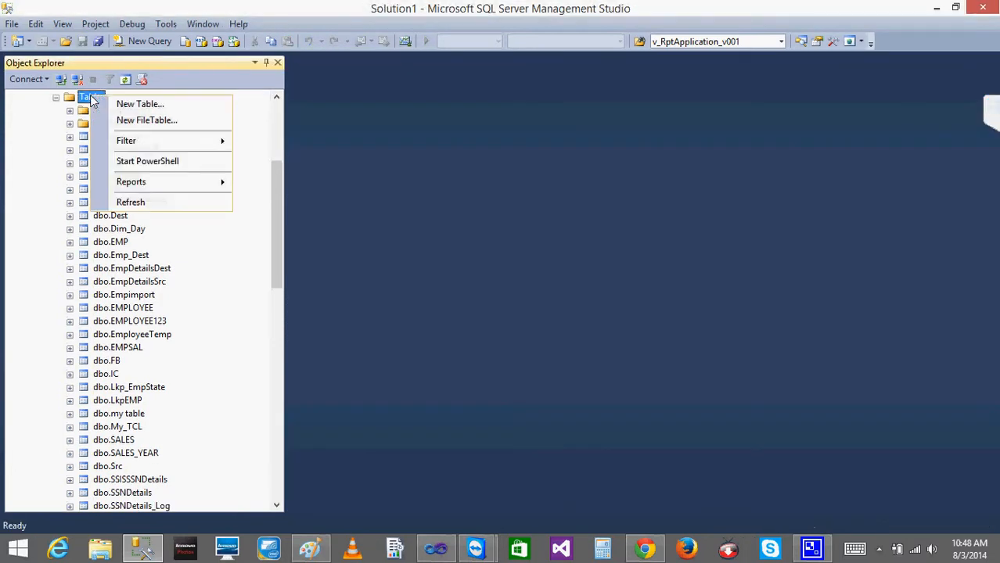
{"action": "left_click", "coordinate": [162, 205]}
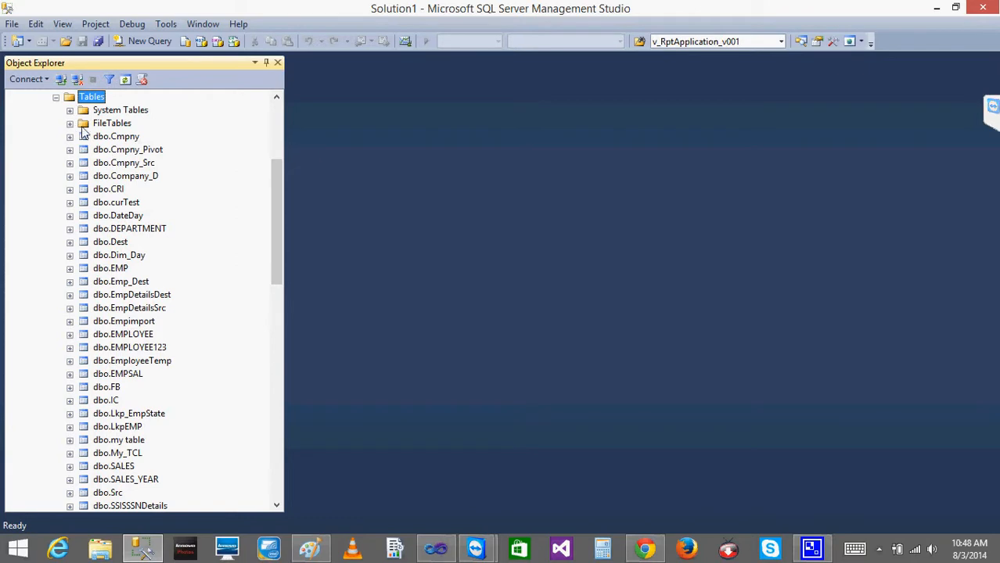
Step: Open dbo.Cmpny_Src for editing, permanently delete the 2012 quarter 3 row and close the table editor
{"action": "right_click", "coordinate": [128, 164]}
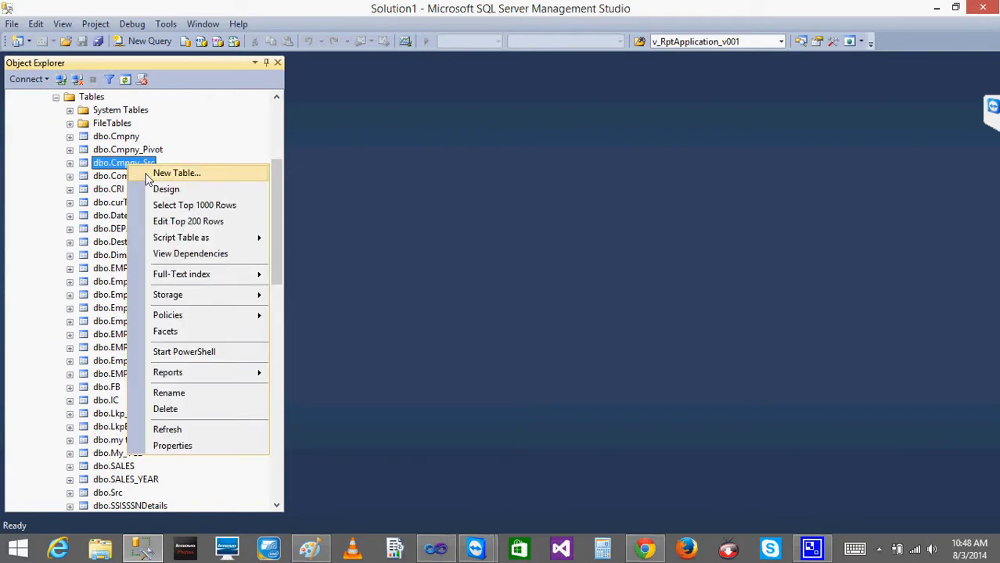
{"action": "left_click", "coordinate": [178, 223]}
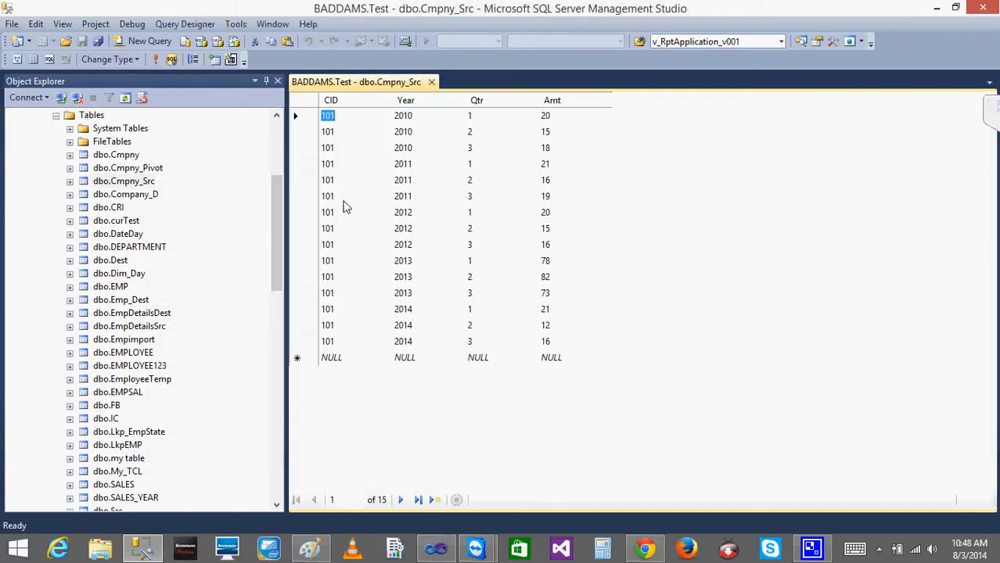
{"action": "left_click", "coordinate": [306, 246]}
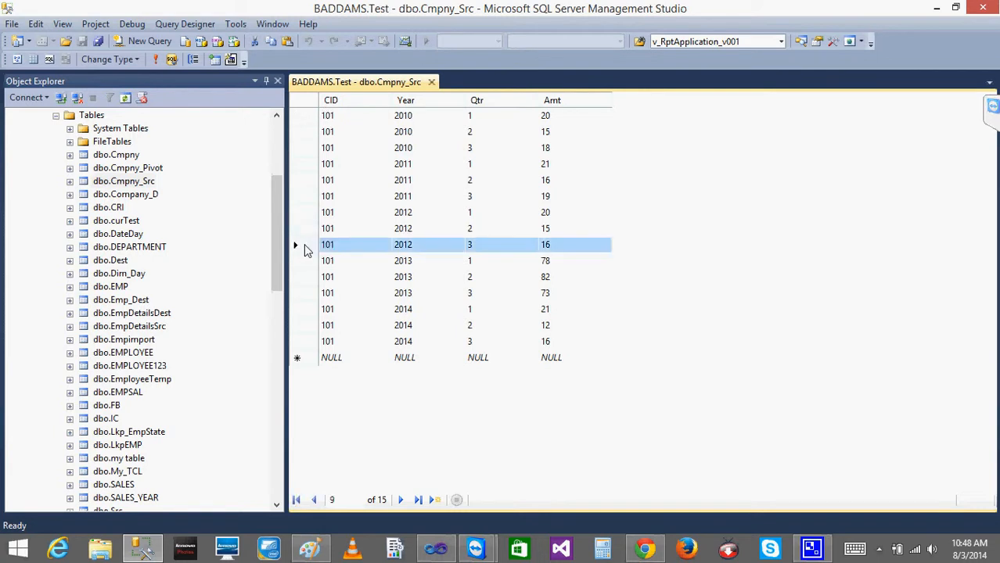
{"action": "right_click", "coordinate": [306, 246]}
{"action": "left_click", "coordinate": [339, 323]}
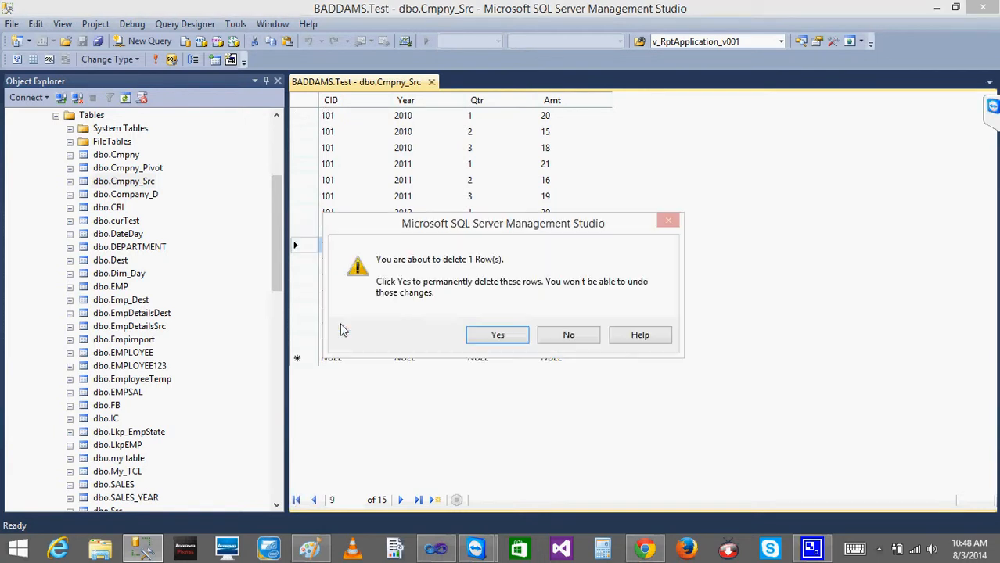
{"action": "left_click", "coordinate": [496, 336]}
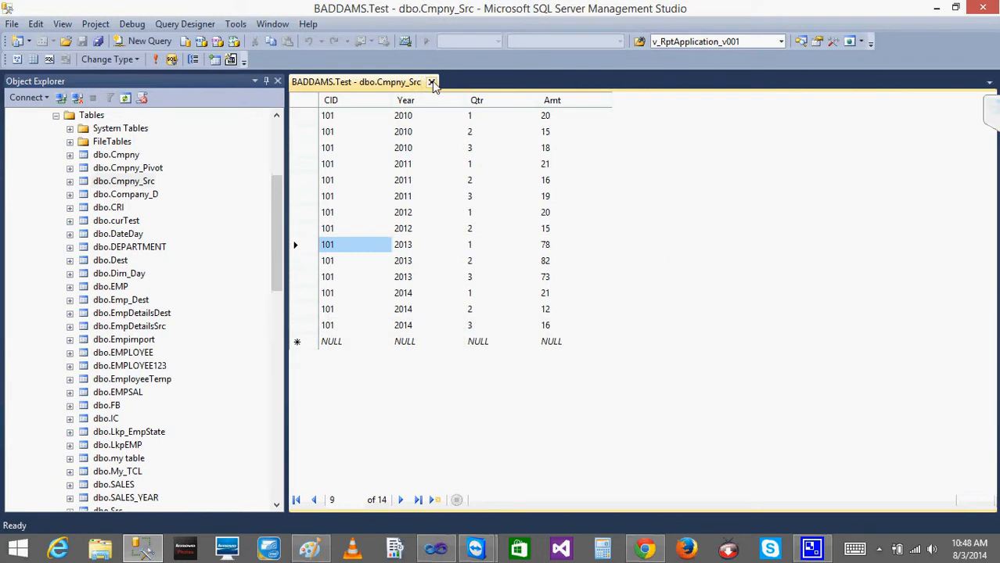
{"action": "left_click", "coordinate": [431, 82]}
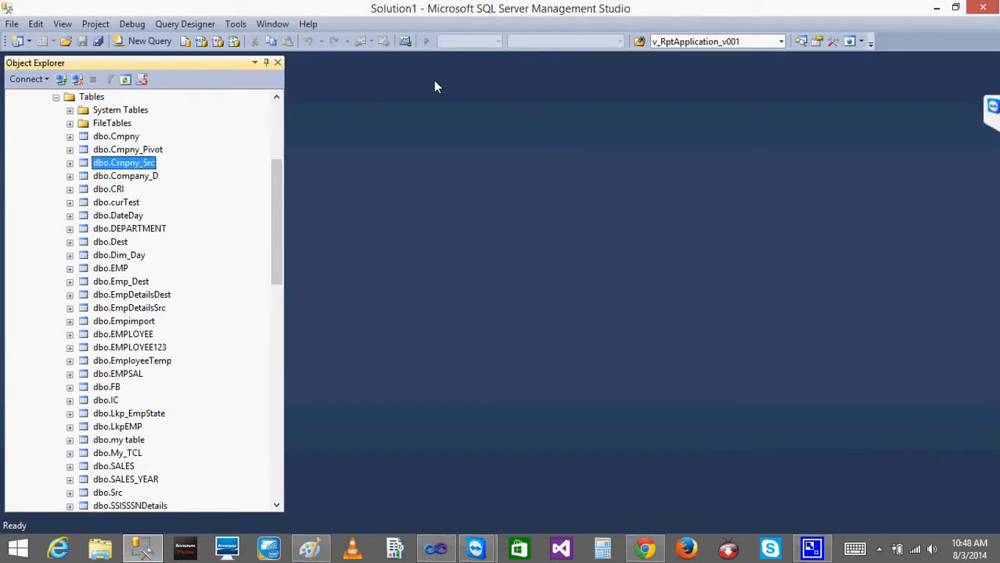
Step: Refresh the dbo.Cmpny_Src table and query its top 1000 rows
{"action": "right_click", "coordinate": [131, 164]}
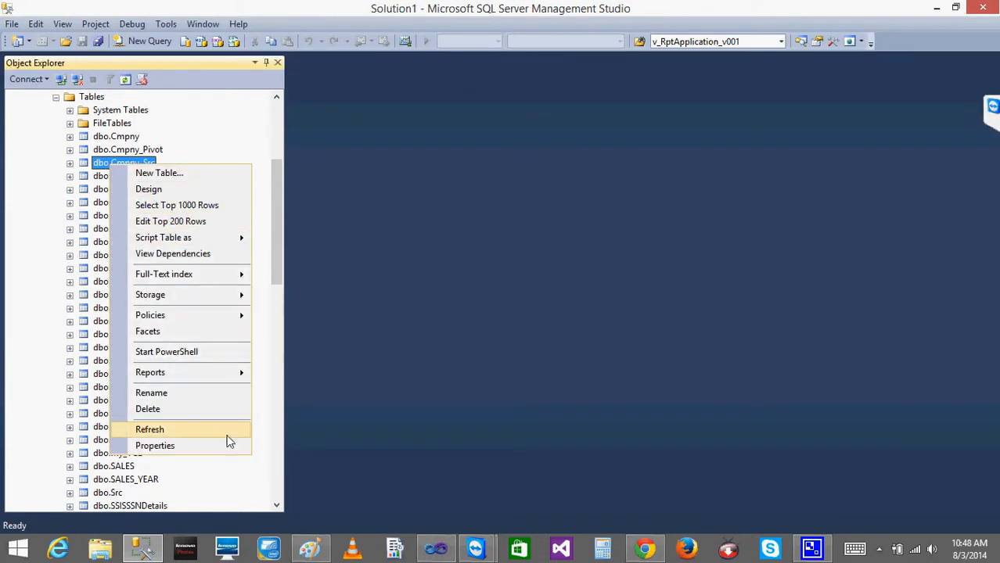
{"action": "left_click", "coordinate": [149, 430]}
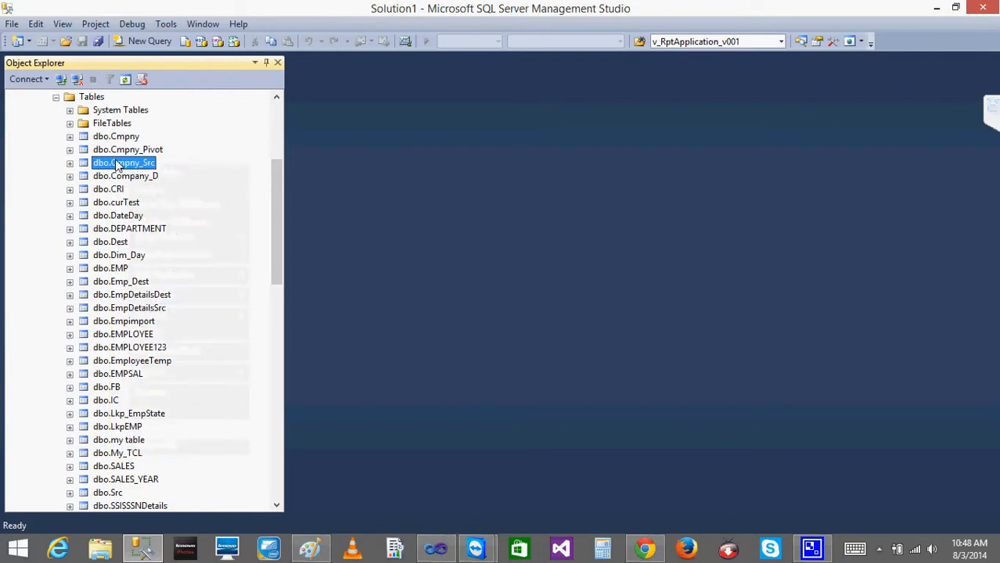
{"action": "right_click", "coordinate": [114, 155]}
{"action": "right_click", "coordinate": [117, 163]}
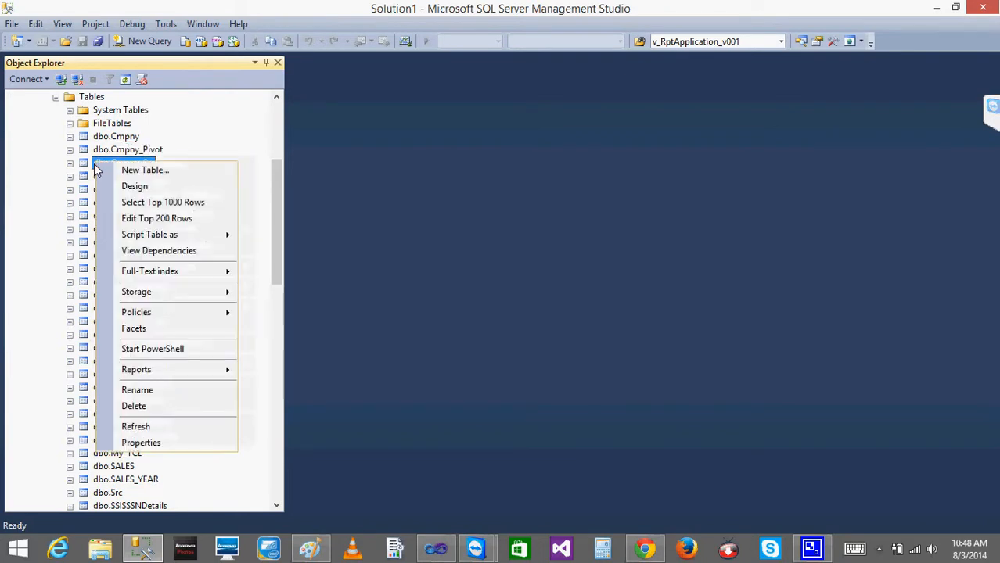
{"action": "left_click", "coordinate": [179, 211]}
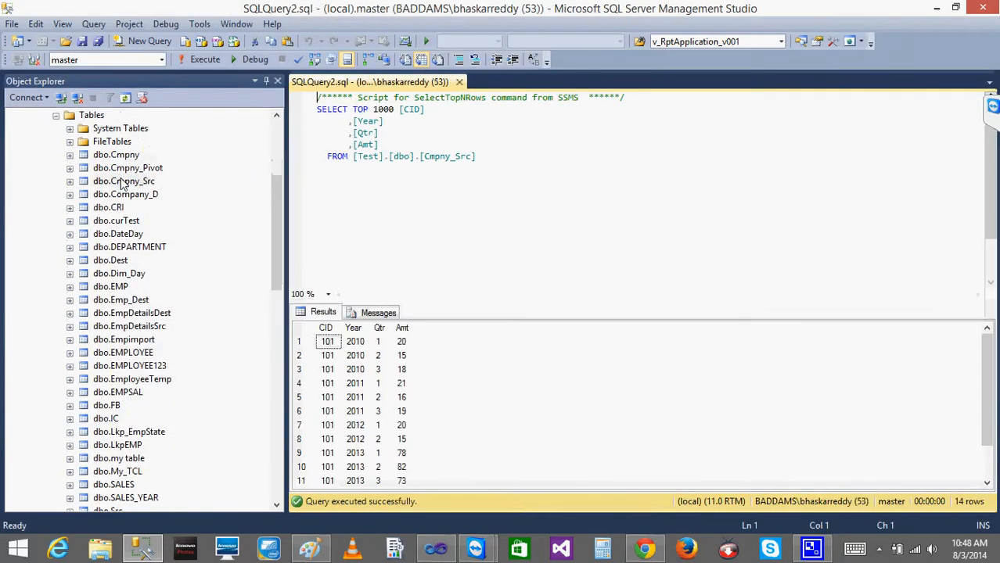
Step: Insert a row in dbo.Cmpny_Src with CID 101, Year 2012, Qtr 3 and Amt 16, and rerun the SELECT query on the table
{"action": "right_click", "coordinate": [122, 183]}
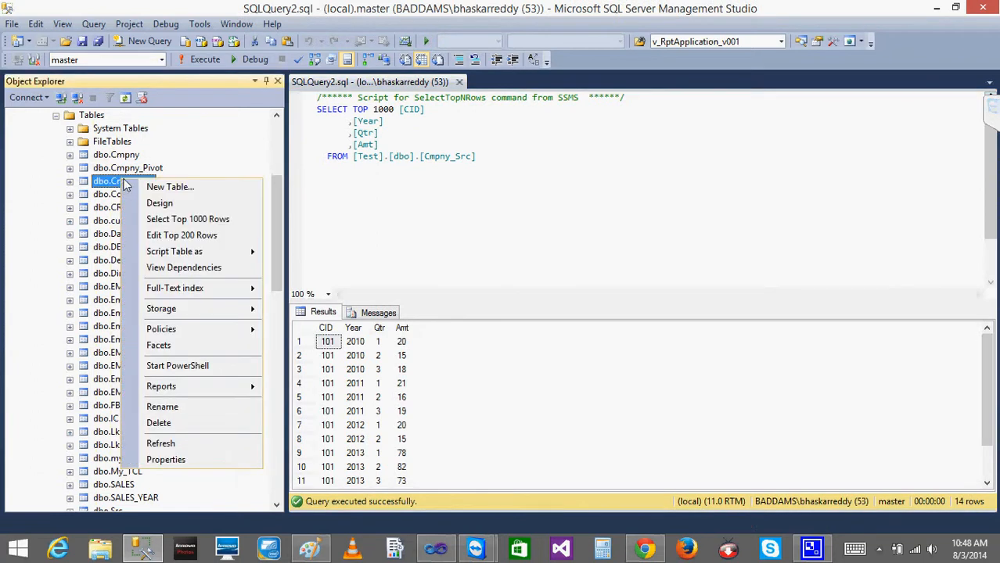
{"action": "left_click", "coordinate": [180, 234]}
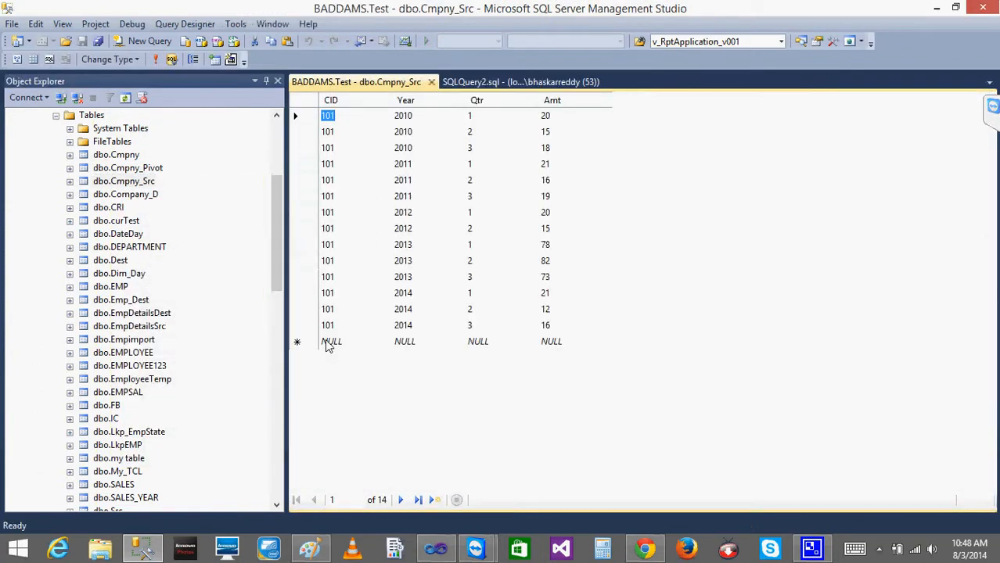
{"action": "left_click", "coordinate": [328, 342]}
{"action": "type", "text": "101"}
{"action": "key", "text": "Tab"}
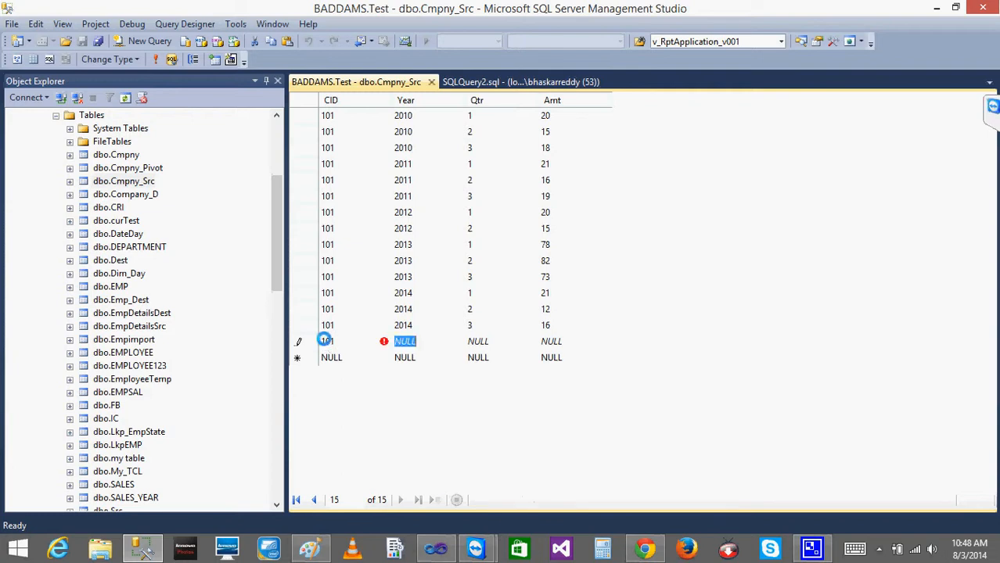
{"action": "type", "text": "201"}
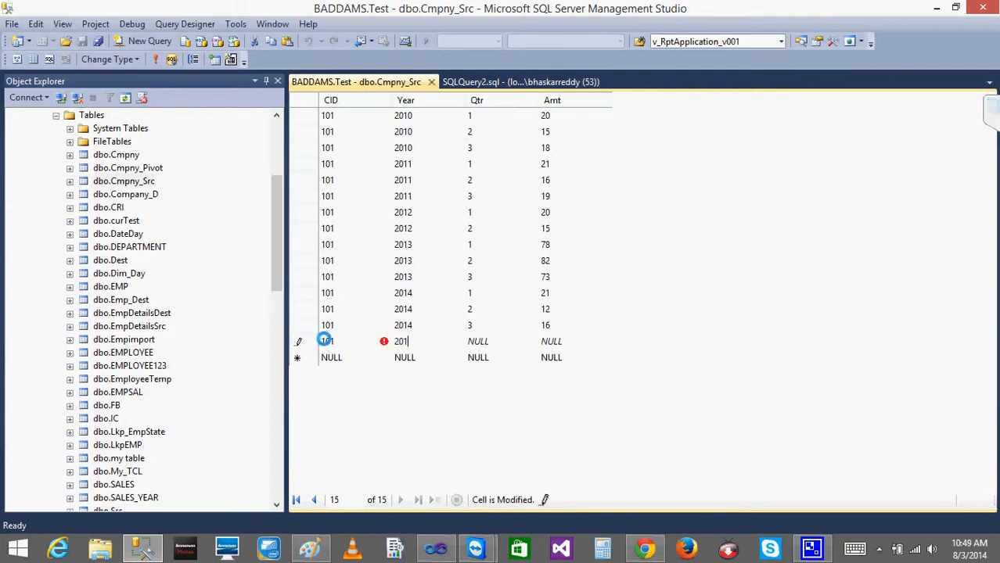
{"action": "key", "text": "Tab"}
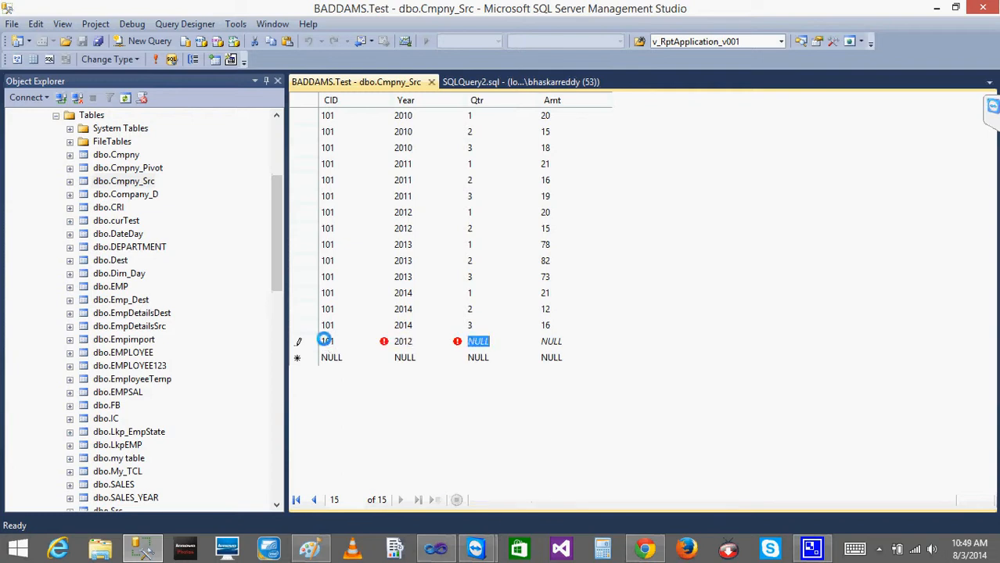
{"action": "type", "text": "3"}
{"action": "key", "text": "Tab"}
{"action": "type", "text": "16"}
{"action": "left_click", "coordinate": [431, 81]}
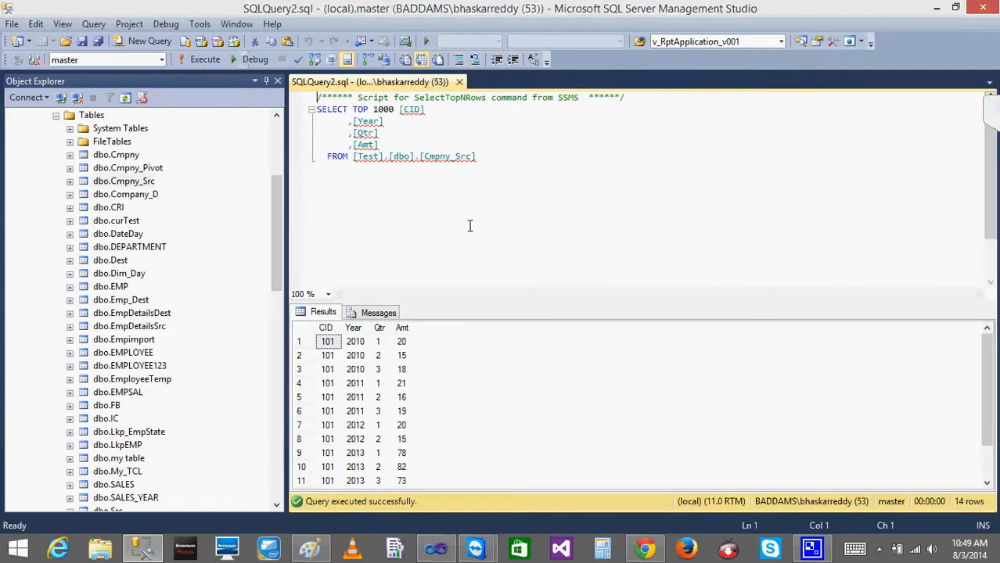
{"action": "left_click", "coordinate": [202, 59]}
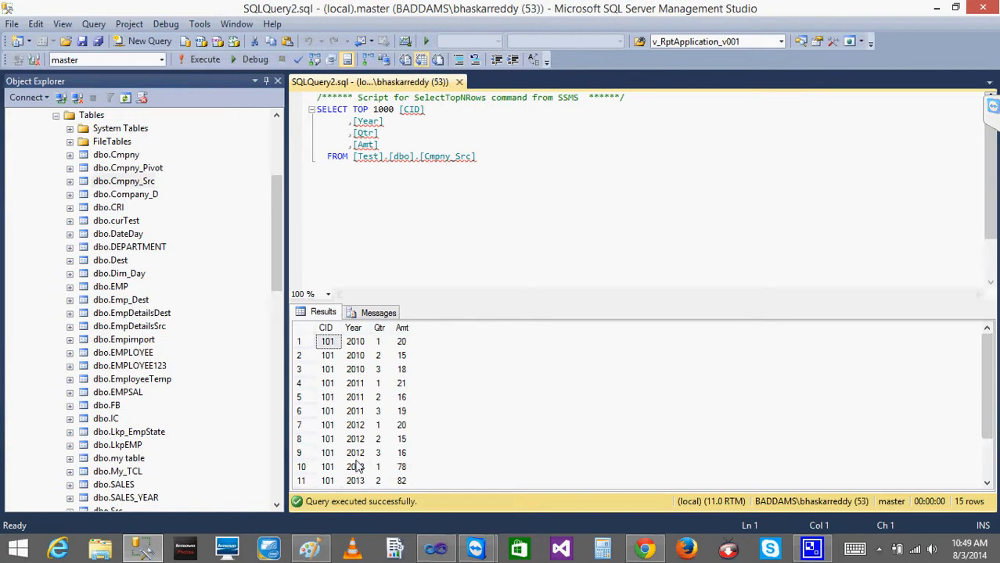
Step: Add an ORDER BY Qtr clause after the FROM line of the dbo.Cmpny_Src query
{"action": "left_click", "coordinate": [303, 455]}
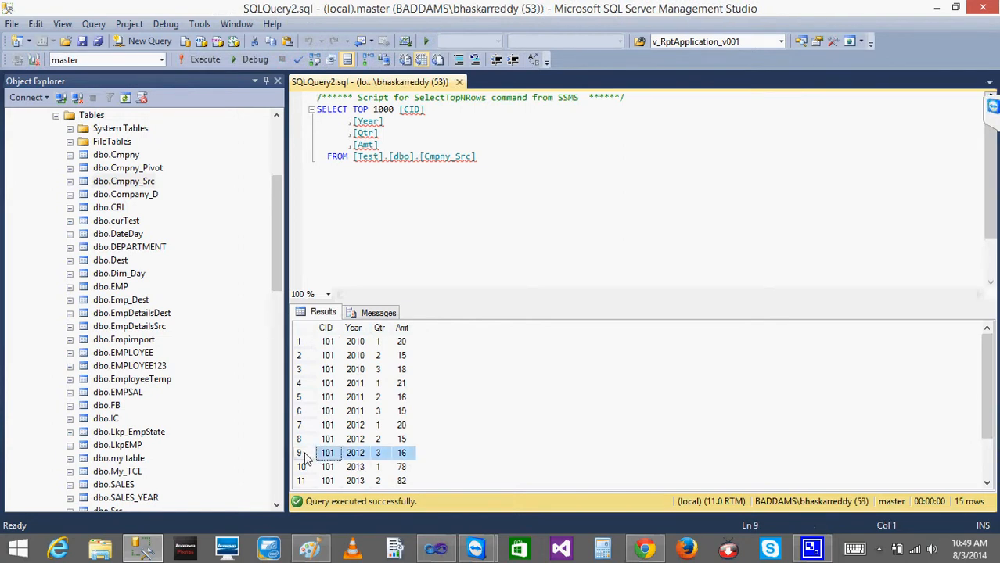
{"action": "left_click", "coordinate": [70, 183]}
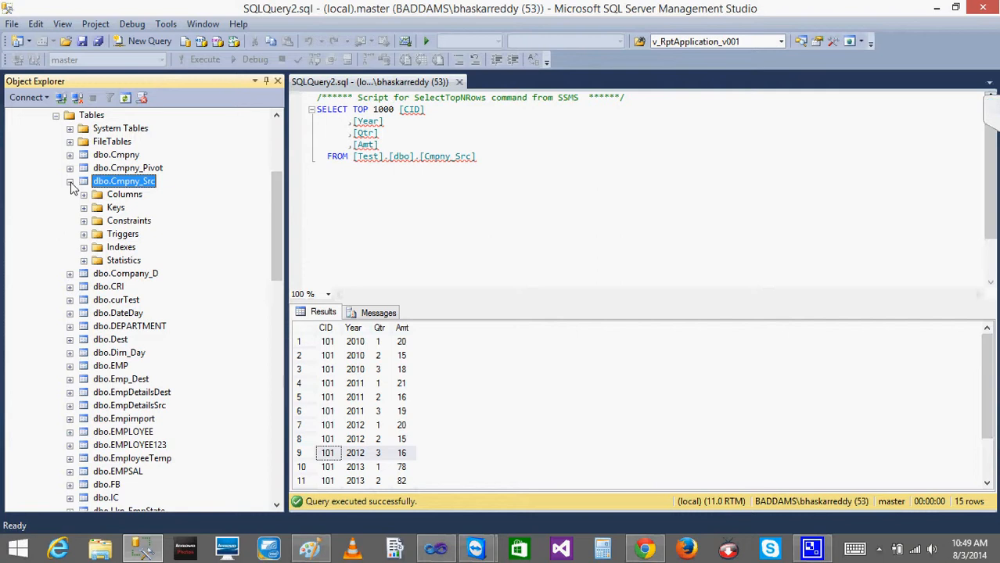
{"action": "left_click", "coordinate": [495, 159]}
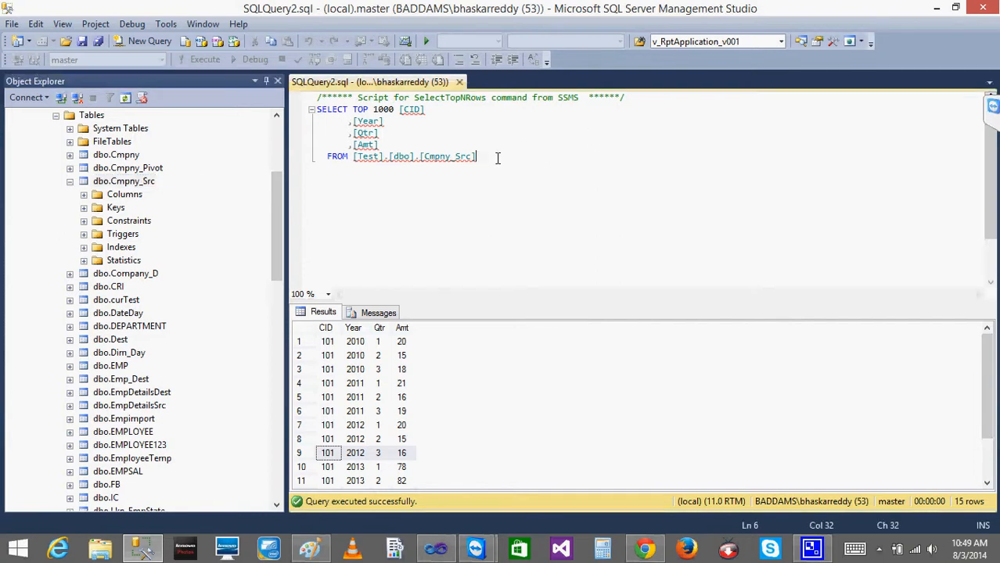
{"action": "key", "text": "Return"}
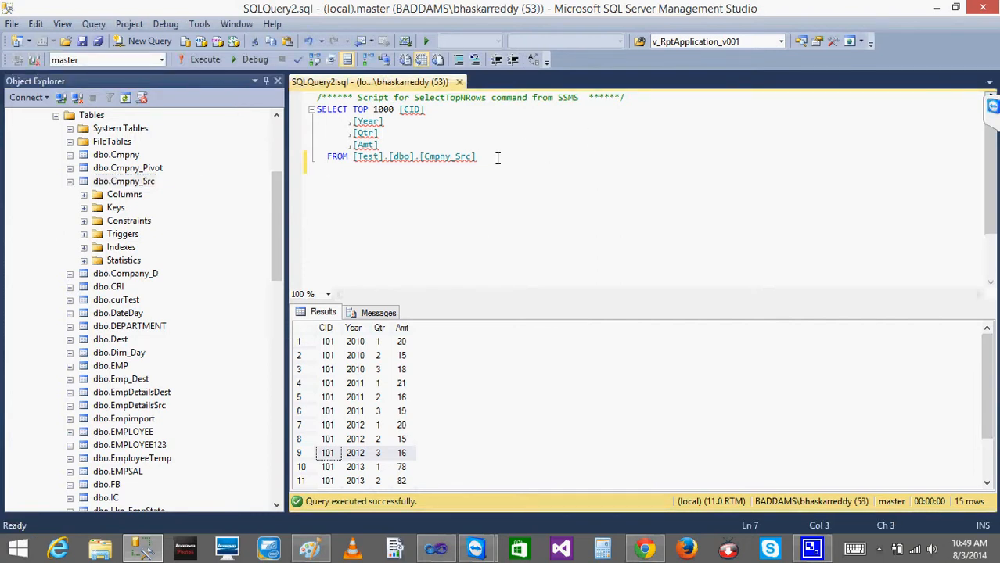
{"action": "type", "text": "ORDER BY "}
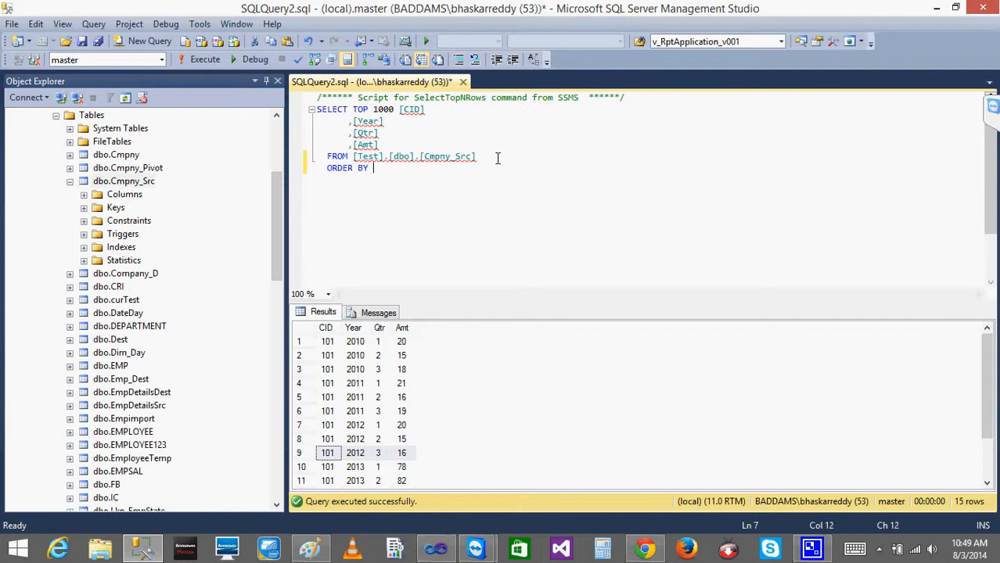
{"action": "type", "text": "Qtr"}
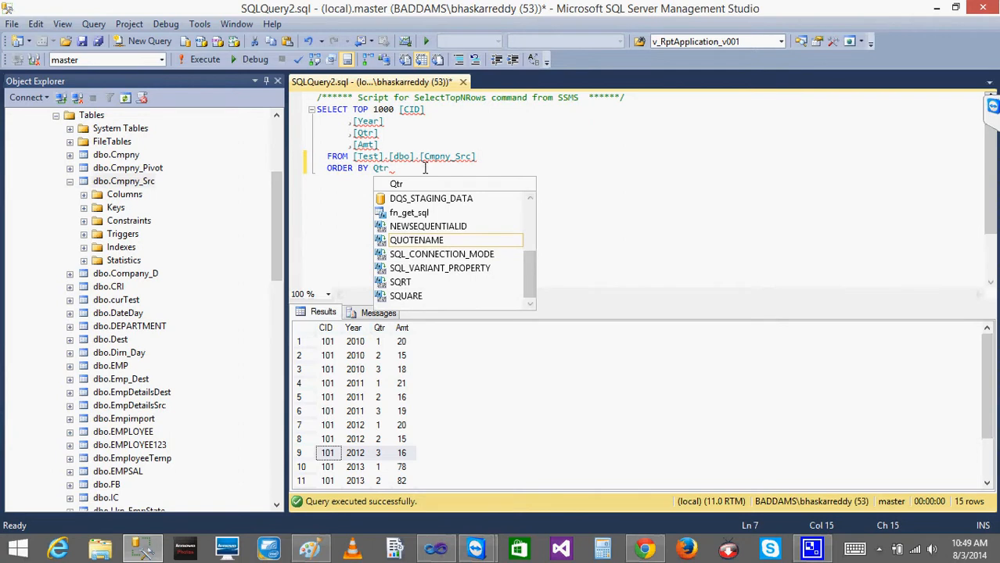
{"action": "key", "text": "Return"}
{"action": "key", "text": "Return"}
Step: Examine the 2012 quarter 3 row and the keys, constraints, indexes and refreshed statistics of dbo.Cmpny_Src, then collapse the table
{"action": "left_click", "coordinate": [327, 455]}
{"action": "key", "text": "shift+Right"}
{"action": "key", "text": "shift+Right"}
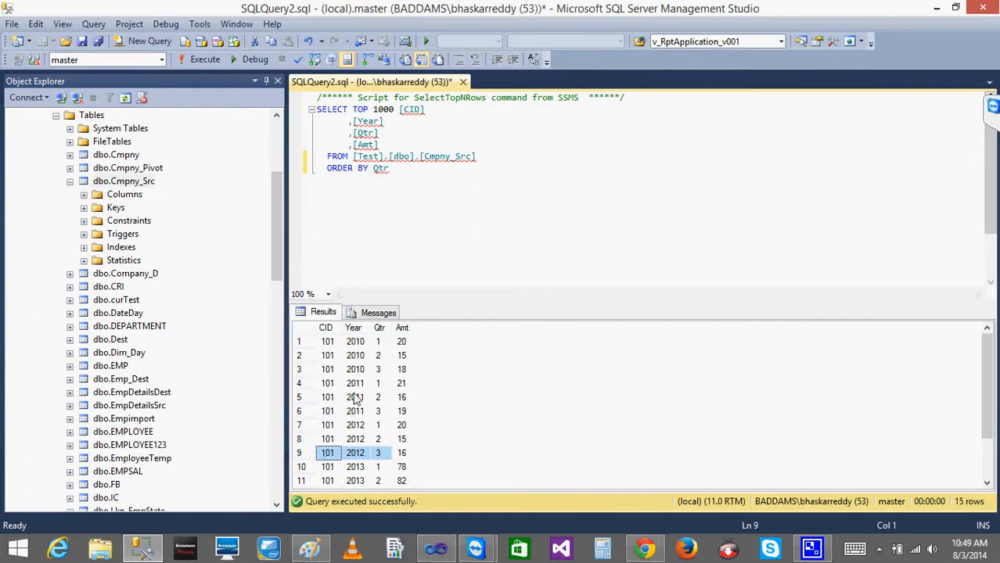
{"action": "left_click", "coordinate": [83, 194]}
{"action": "left_click", "coordinate": [84, 194]}
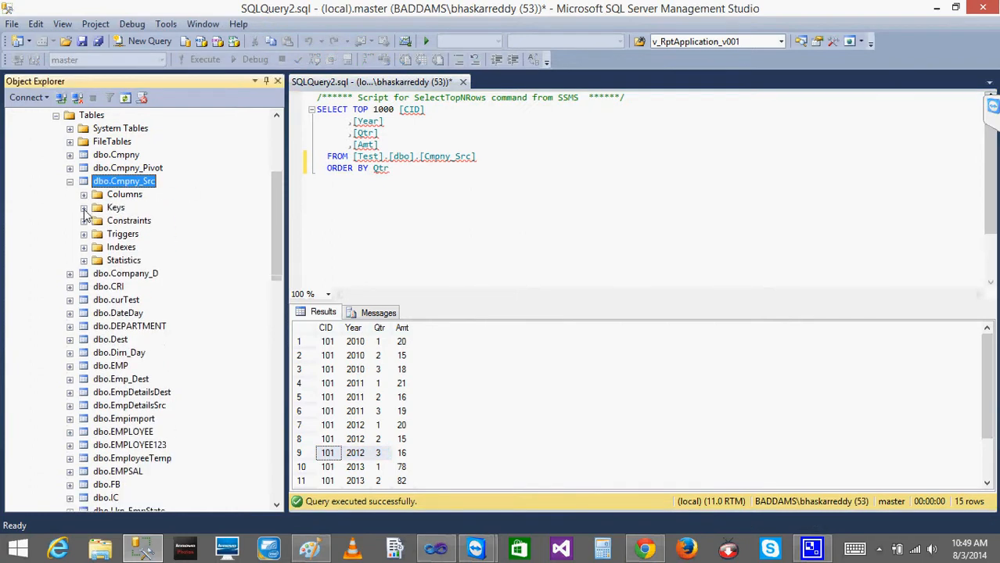
{"action": "left_click", "coordinate": [83, 221]}
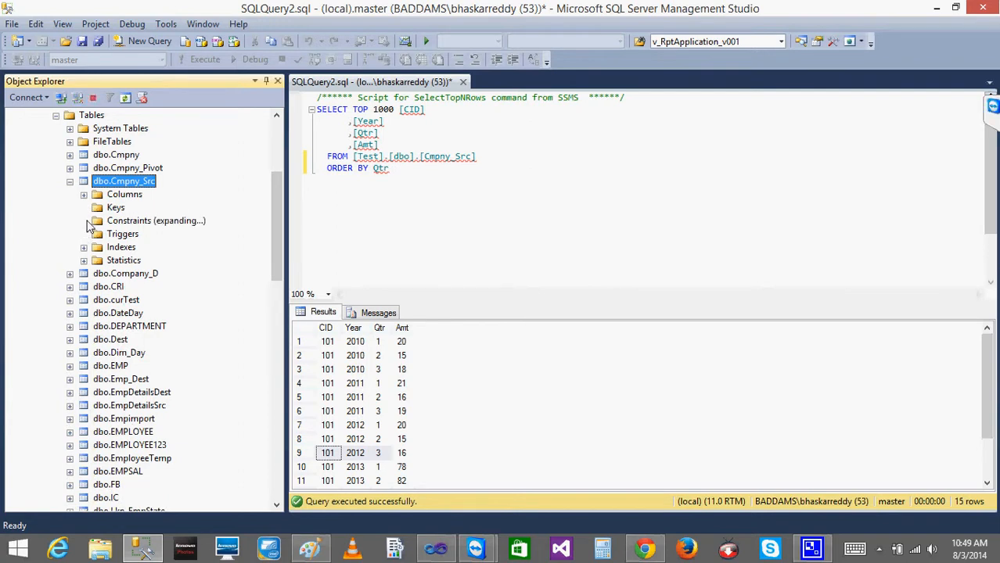
{"action": "left_click", "coordinate": [84, 261]}
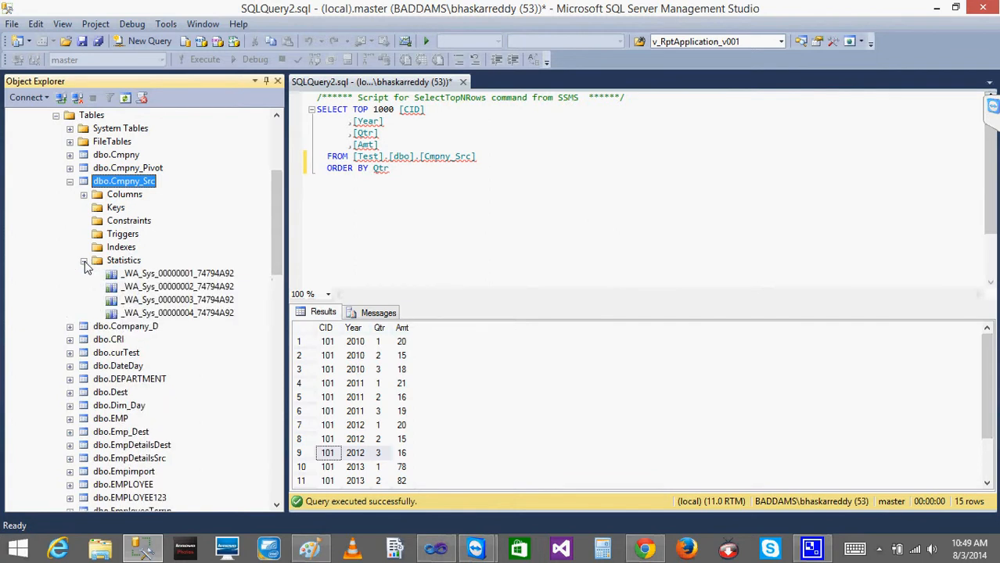
{"action": "left_click", "coordinate": [69, 181]}
{"action": "left_click", "coordinate": [70, 182]}
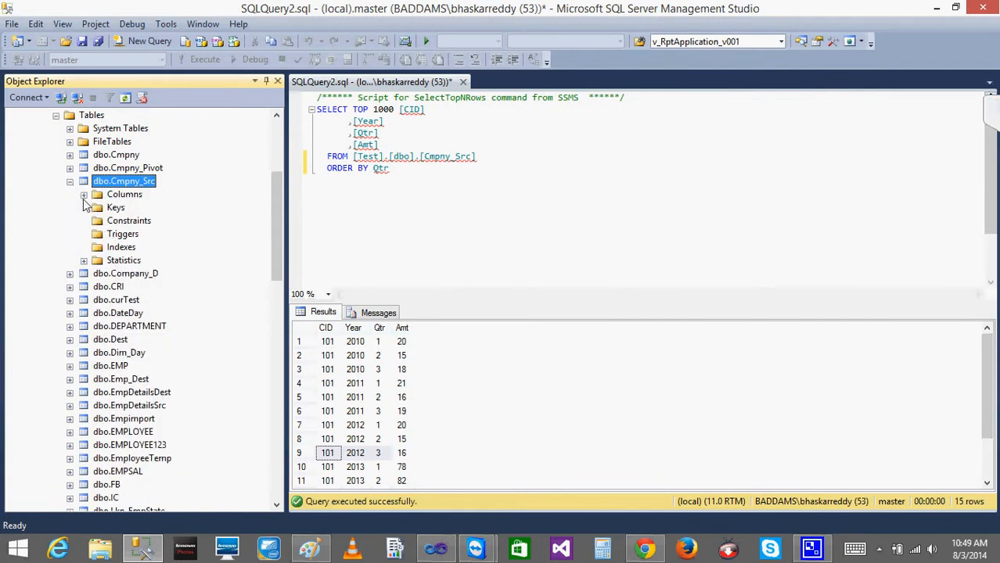
{"action": "right_click", "coordinate": [121, 264]}
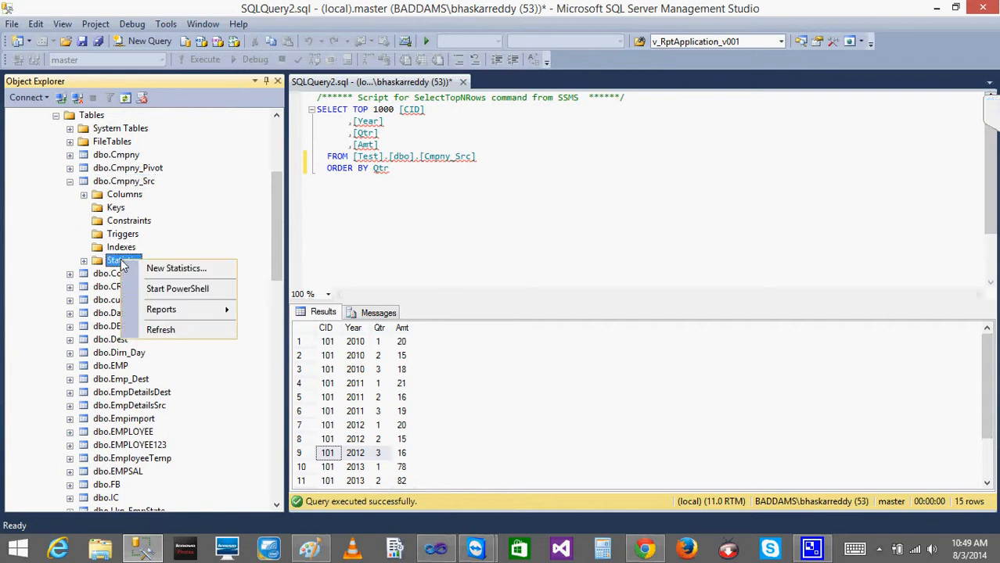
{"action": "left_click", "coordinate": [163, 329]}
{"action": "left_click", "coordinate": [82, 259]}
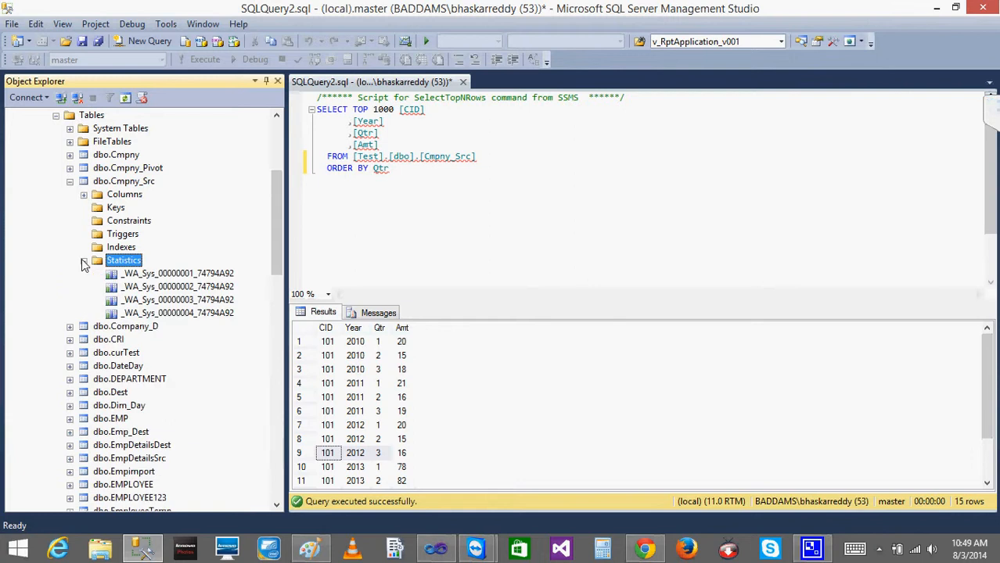
{"action": "left_click", "coordinate": [84, 261]}
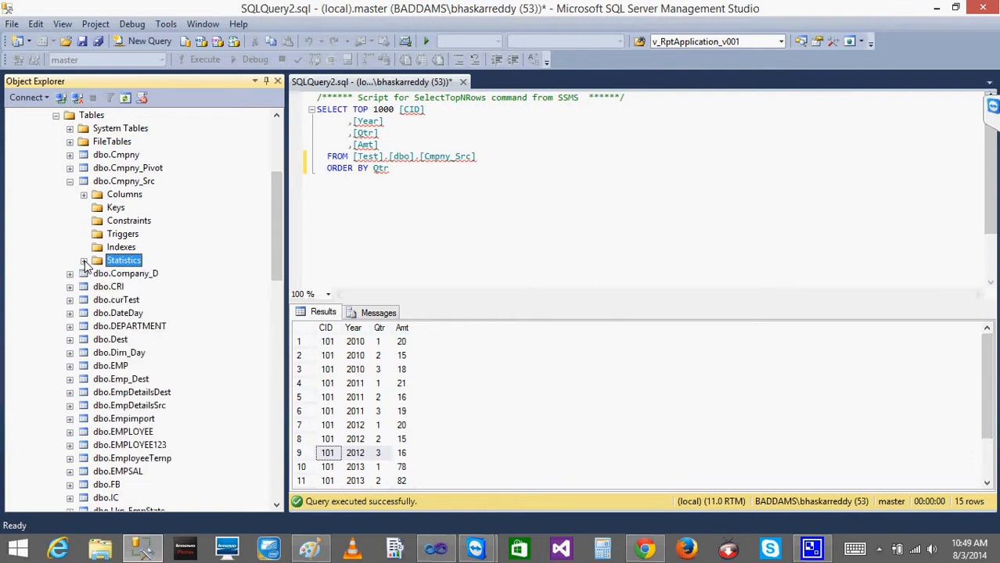
{"action": "left_click", "coordinate": [70, 181]}
Step: Execute the whole SELECT statement with its ORDER BY Qtr clause and glance at the expected pivot layout in the Paint sketch
{"action": "left_click_drag", "start_coordinate": [443, 177], "coordinate": [301, 110]}
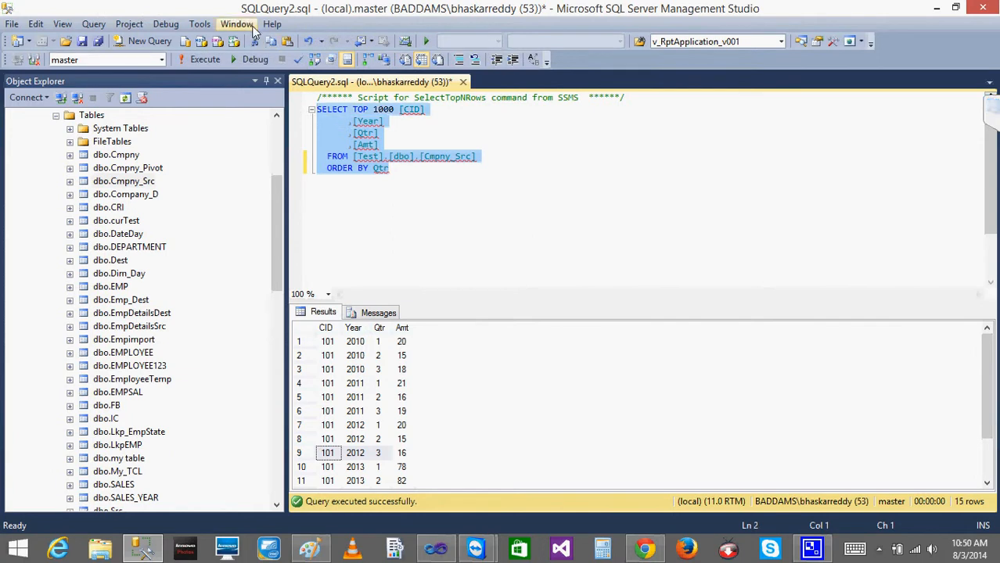
{"action": "left_click", "coordinate": [205, 60]}
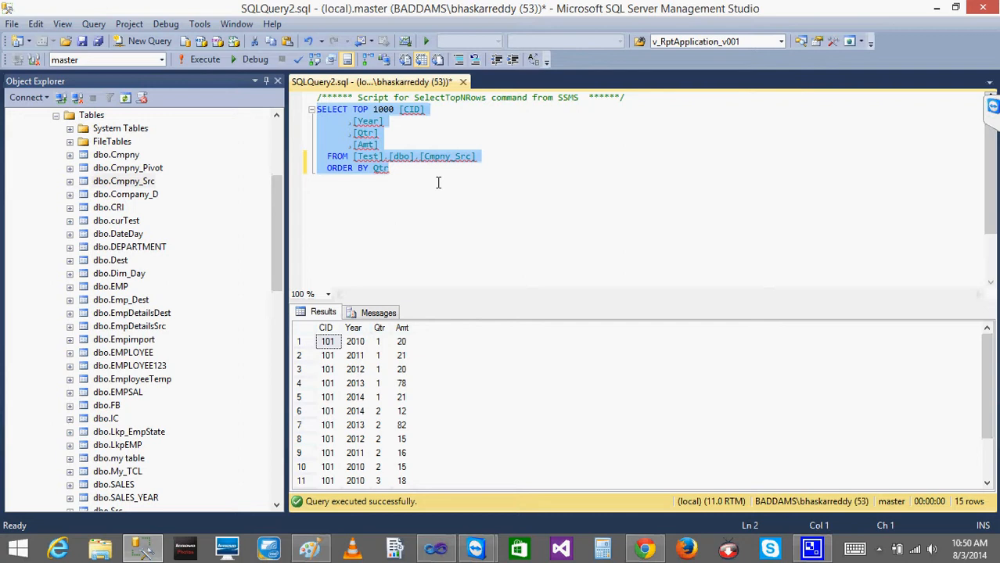
{"action": "left_click", "coordinate": [311, 549]}
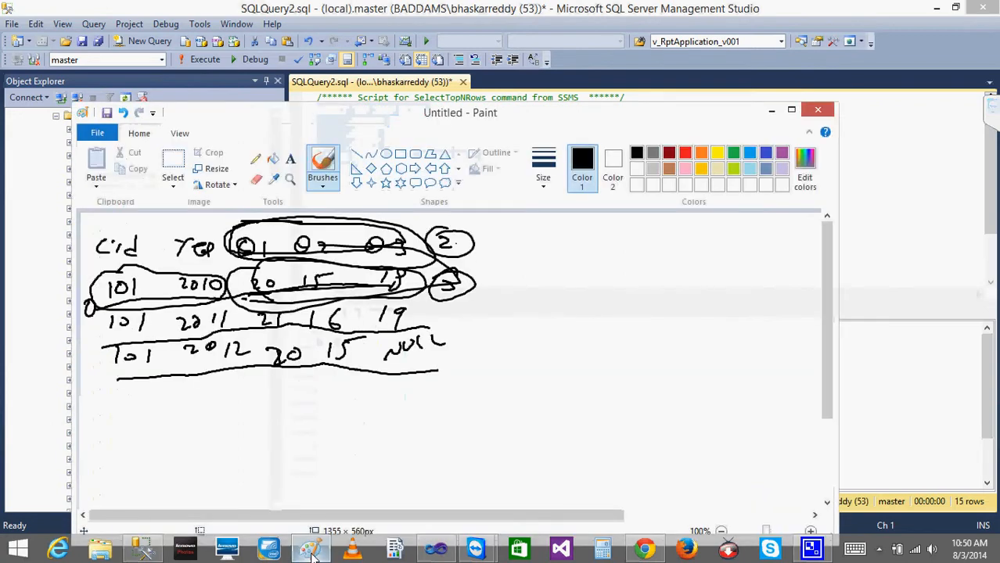
{"action": "left_click", "coordinate": [311, 551]}
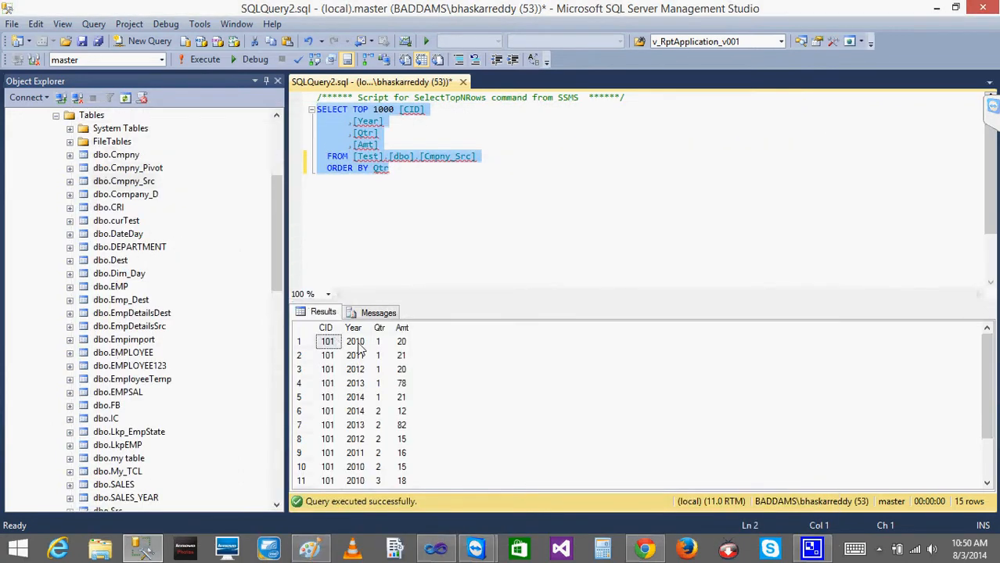
Step: Switch to Visual Studio and set the OLE DB Source to an SQL command selecting CID, Year, Qtr and Amt from Cmpny_Src ordered by Qtr
{"action": "left_click", "coordinate": [427, 552]}
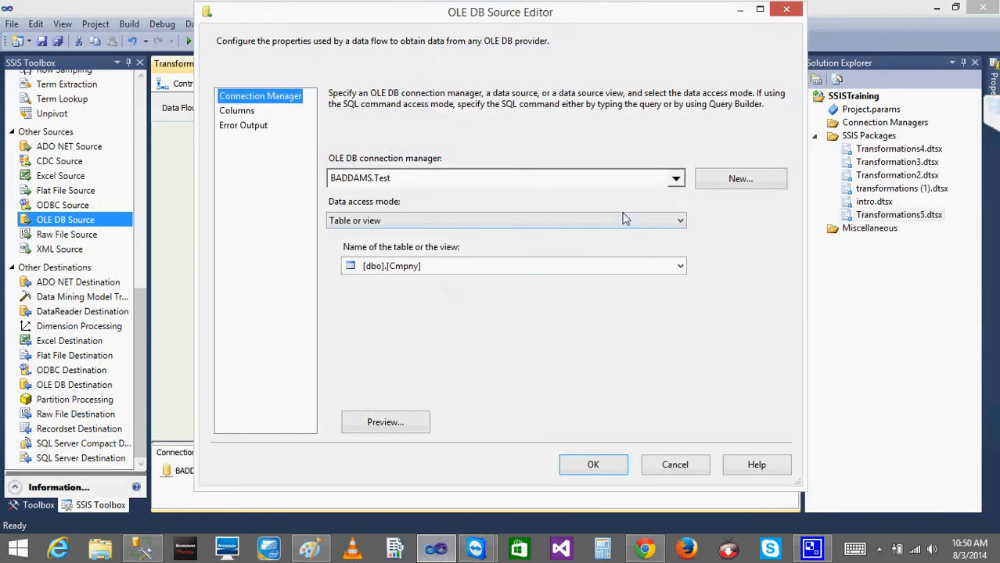
{"action": "left_click", "coordinate": [571, 220]}
{"action": "left_click", "coordinate": [450, 257]}
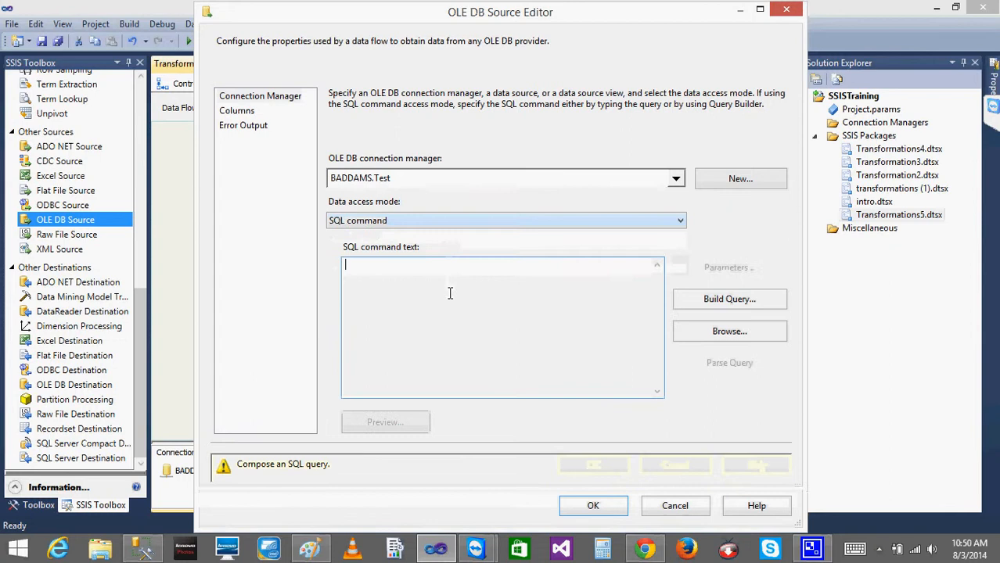
{"action": "type", "text": "SELECT TOP 1000 [CID]       ,[Year]       ,[Qtr]       ,[Amt]   FROM [Test].[dbo].[Cmpny_Sn]   ORDER BY Qtr"}
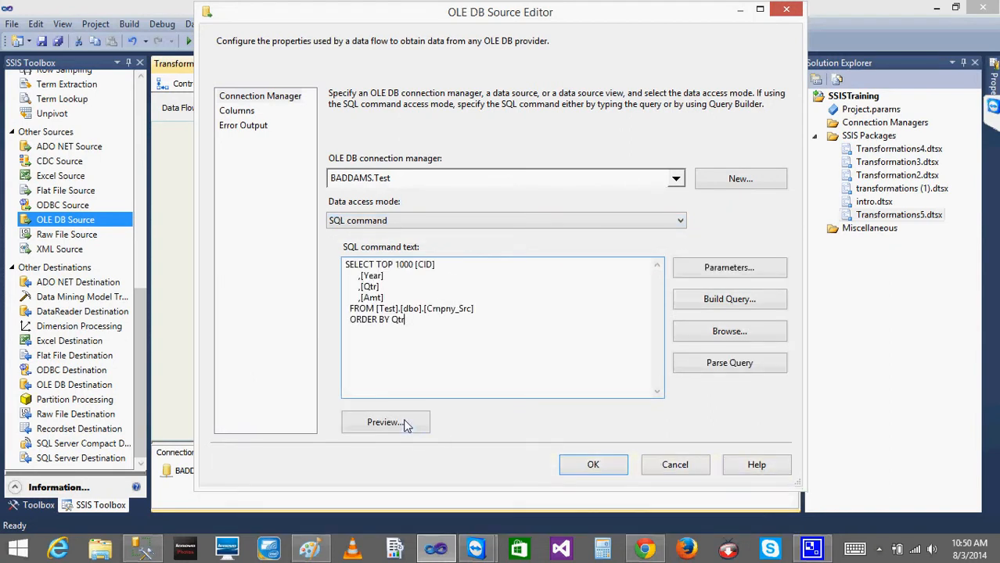
Step: Preview the source query's rows and accept the OLE DB Source settings
{"action": "left_click", "coordinate": [403, 423]}
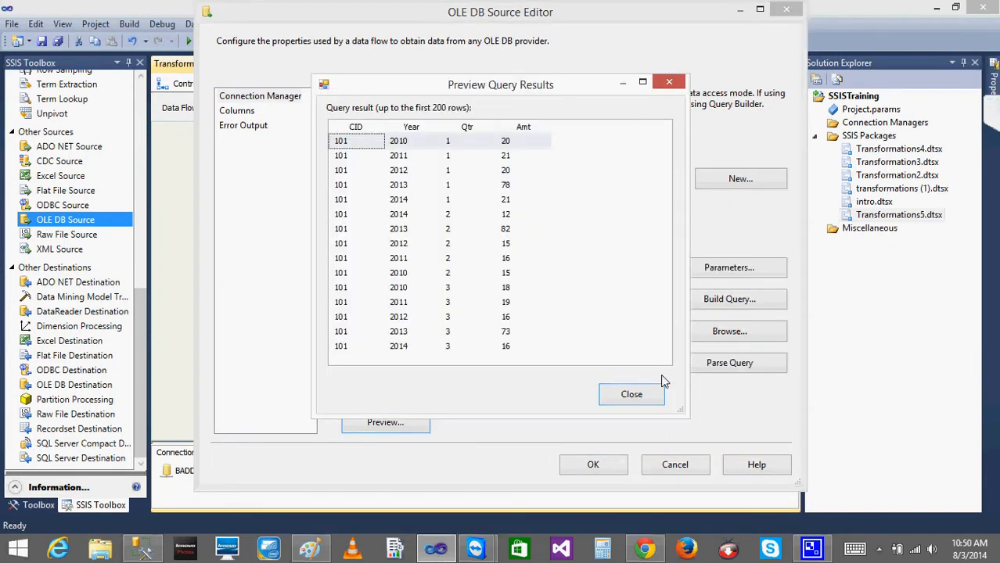
{"action": "left_click", "coordinate": [634, 395]}
{"action": "left_click", "coordinate": [593, 463]}
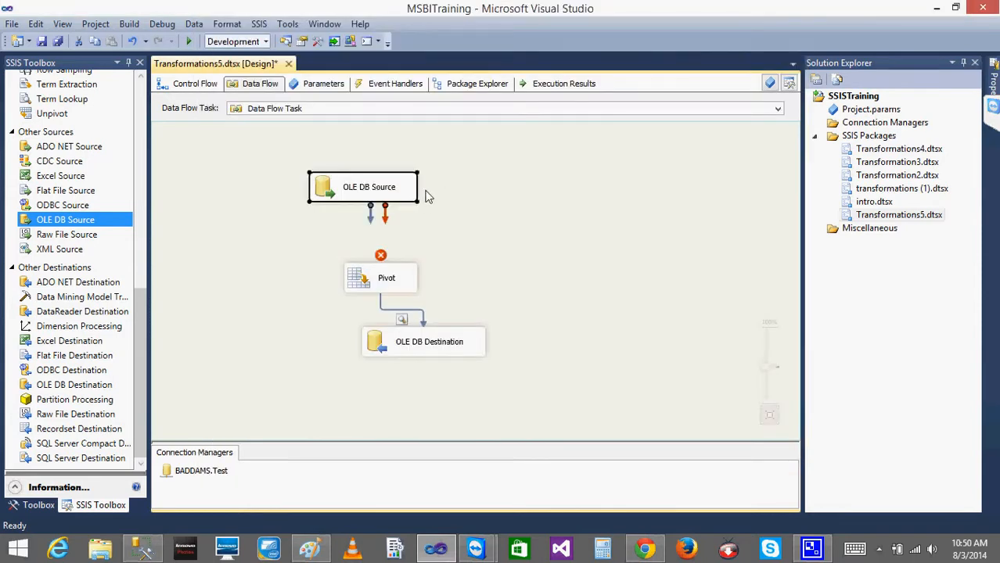
Step: Connect the OLE DB Source output to the Pivot transformation and run the package
{"action": "left_click", "coordinate": [368, 226]}
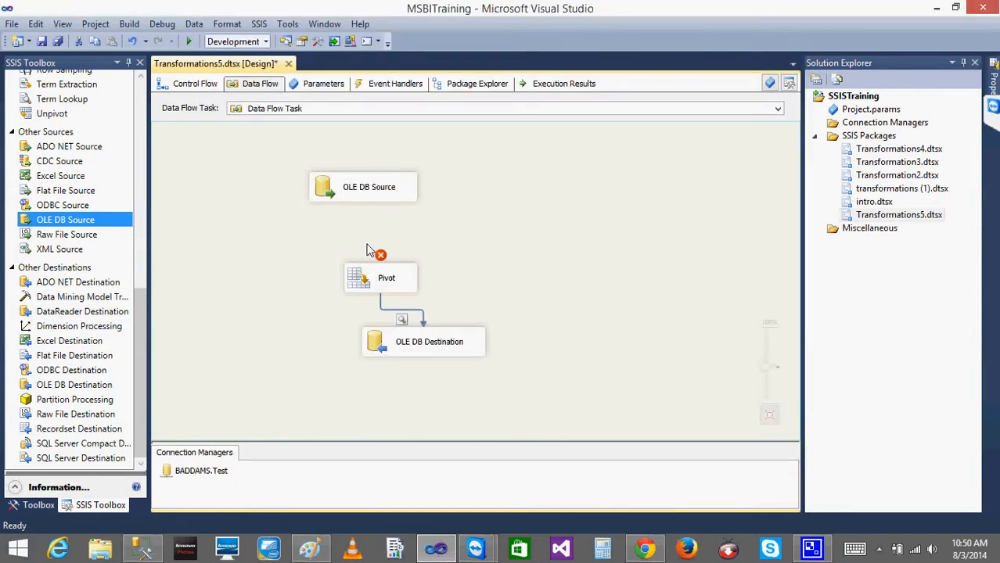
{"action": "left_click", "coordinate": [360, 188]}
{"action": "left_click_drag", "start_coordinate": [371, 217], "coordinate": [357, 279]}
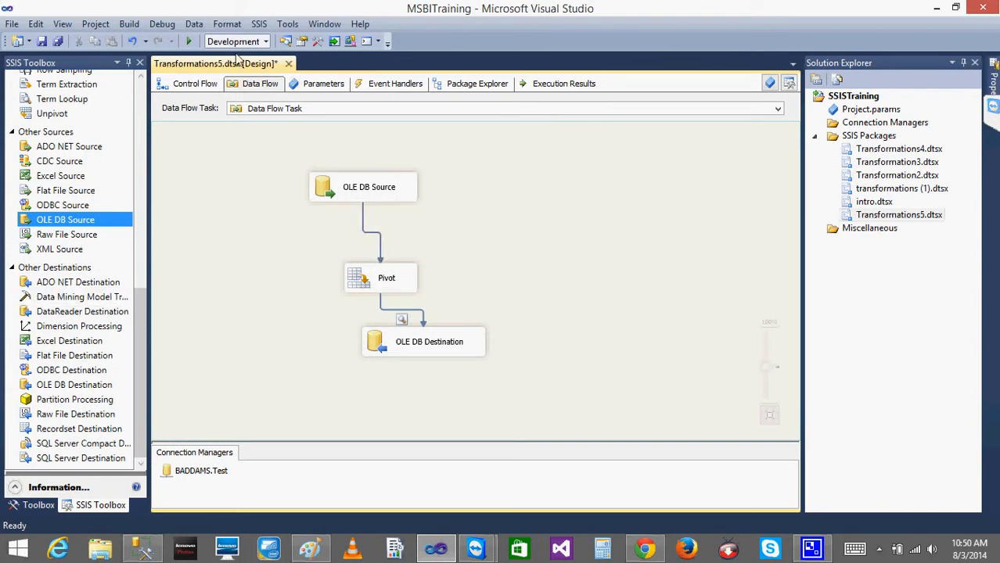
{"action": "left_click", "coordinate": [196, 43]}
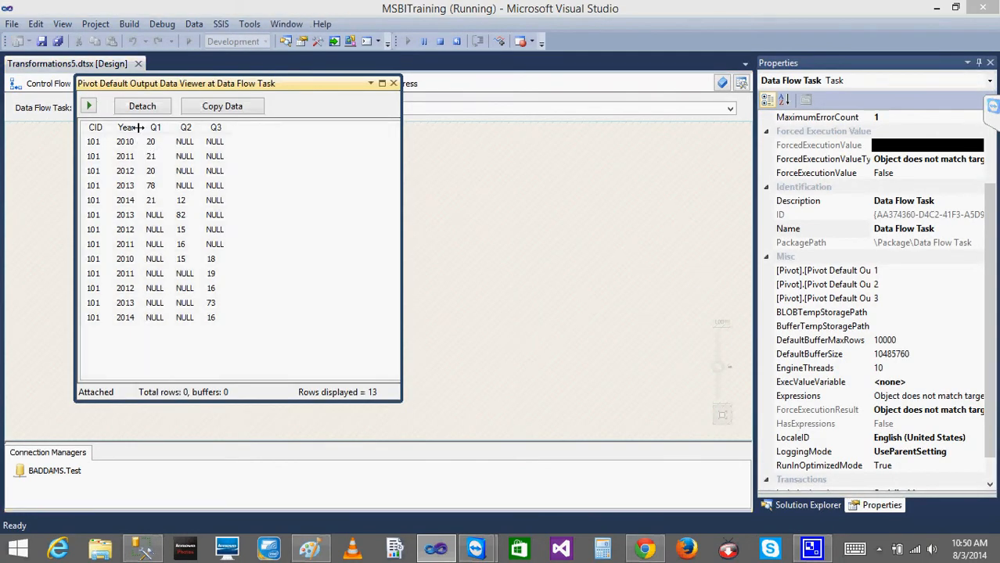
Step: Widen the Year column in the Pivot output data viewer and compare the two 2010 rows across Q1, Q2 and Q3
{"action": "left_click_drag", "start_coordinate": [139, 127], "coordinate": [163, 127]}
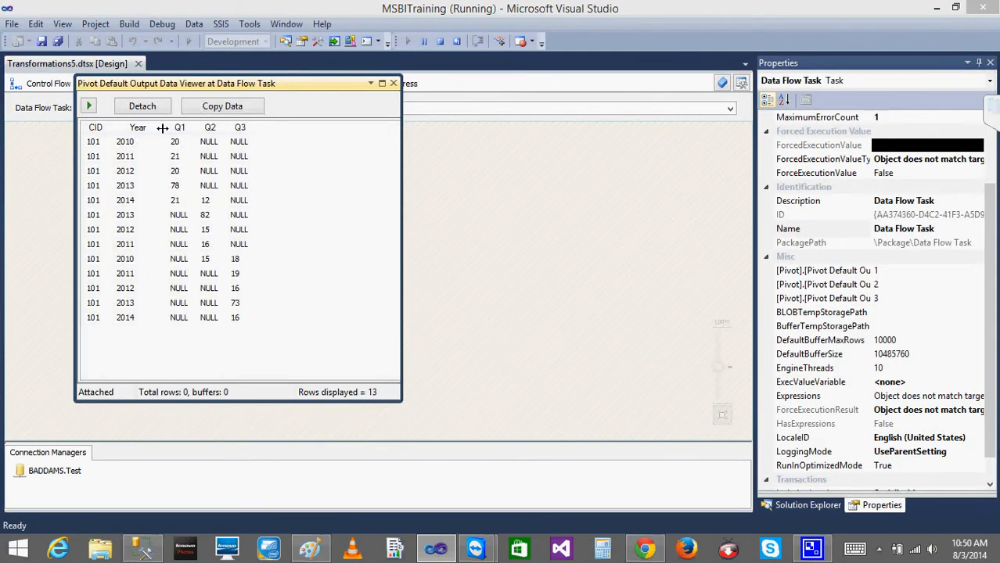
{"action": "left_click", "coordinate": [118, 143]}
{"action": "left_click", "coordinate": [180, 143]}
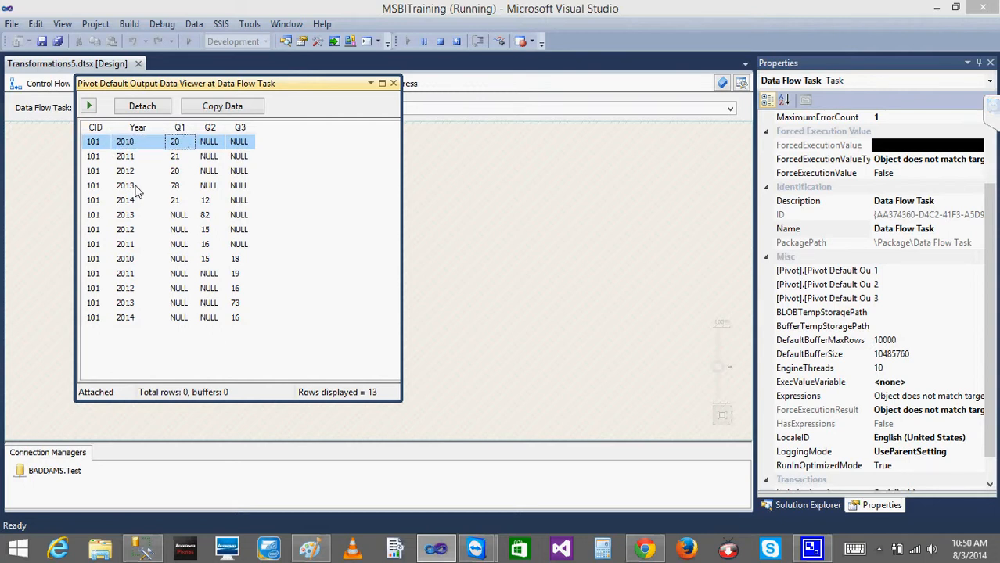
{"action": "left_click", "coordinate": [135, 263]}
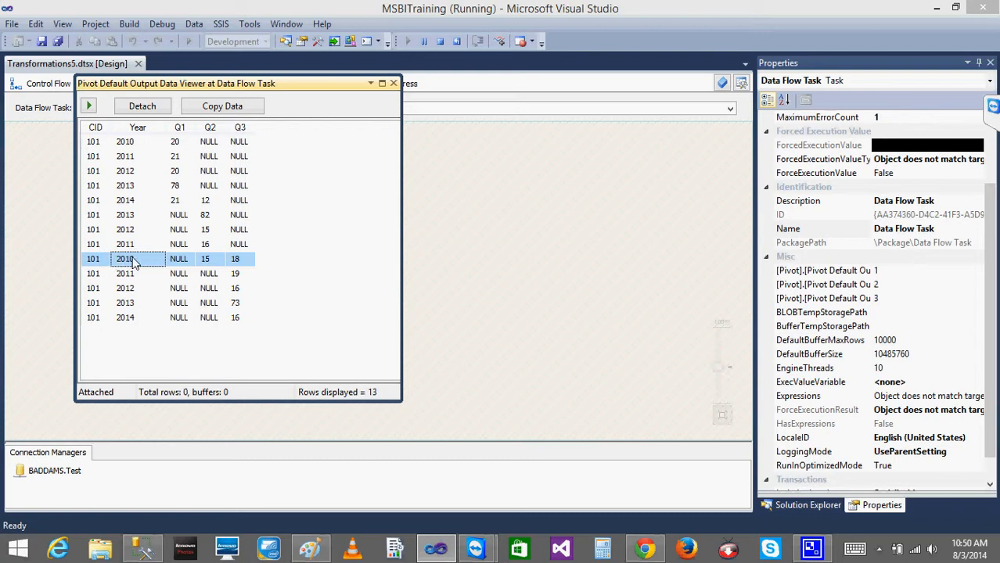
{"action": "left_click", "coordinate": [207, 262]}
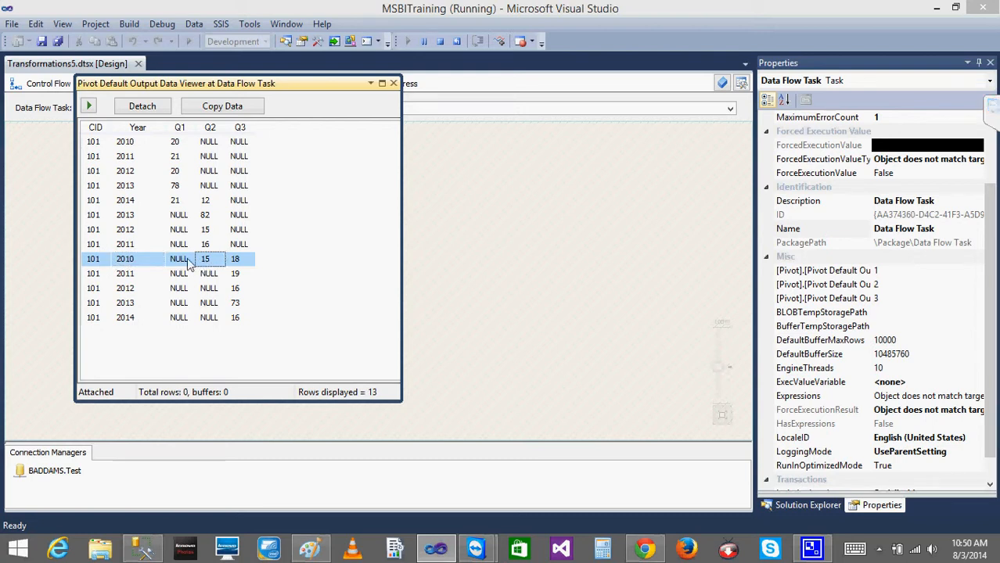
{"action": "left_click", "coordinate": [99, 145]}
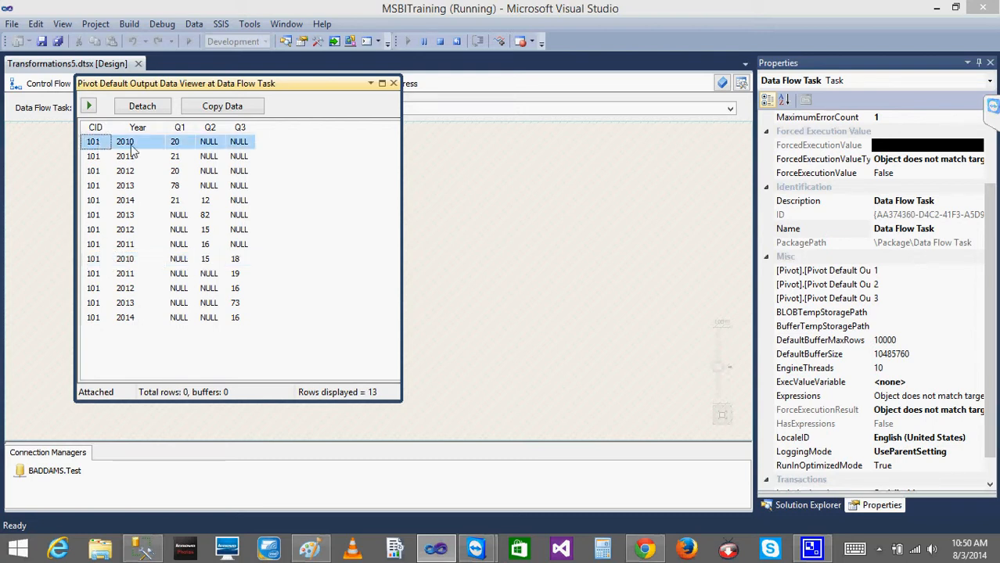
{"action": "left_click", "coordinate": [94, 263]}
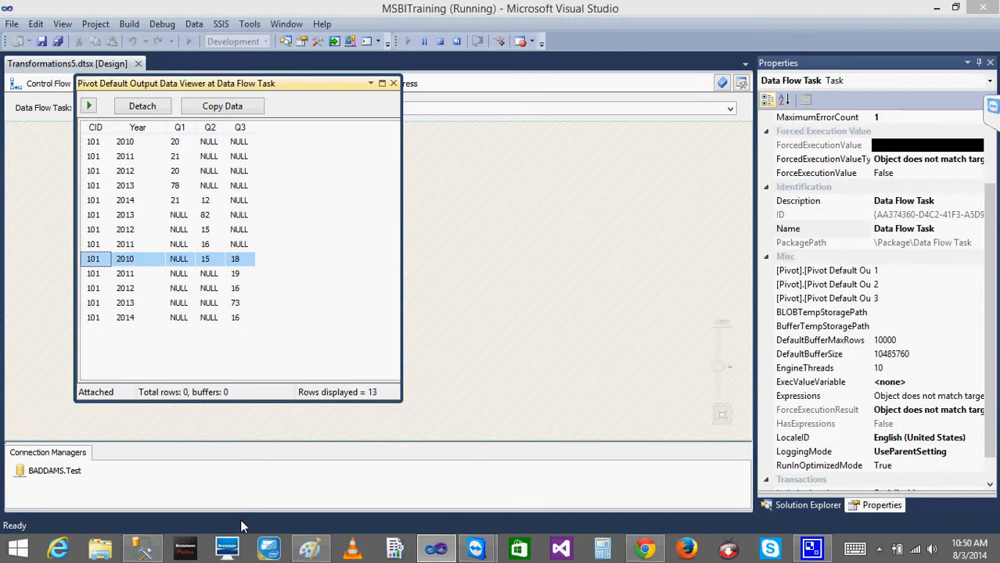
Step: Switch to Paint and handwrite the sample rows 101 2010 1, 101 2011 2 and 101 2011 3 beside the existing table sketch
{"action": "left_click", "coordinate": [310, 551]}
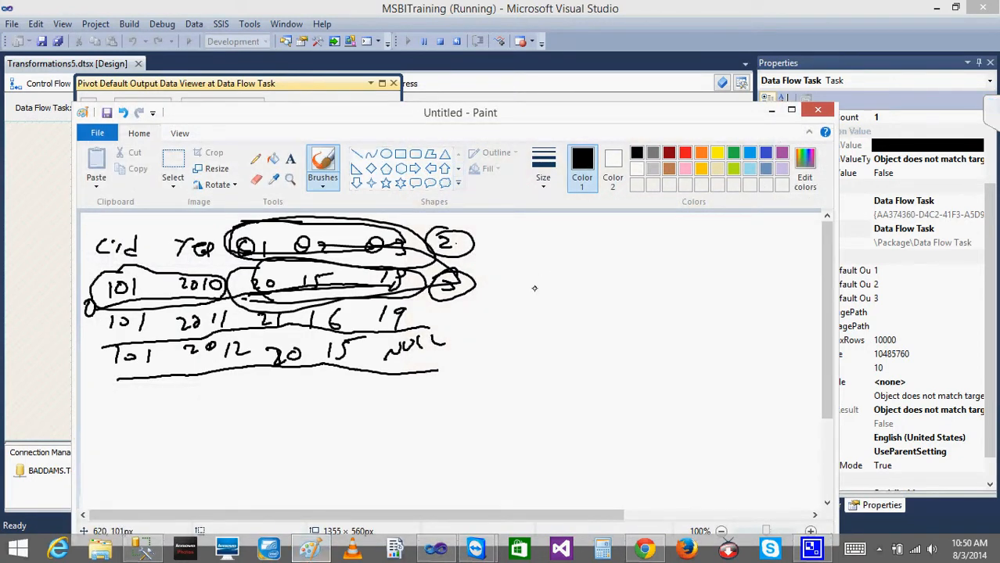
{"action": "mouse_move", "coordinate": [561, 254]}
{"action": "left_mouse_down"}
{"action": "mouse_move", "coordinate": [565, 269]}
{"action": "mouse_move", "coordinate": [588, 255]}
{"action": "left_mouse_up"}
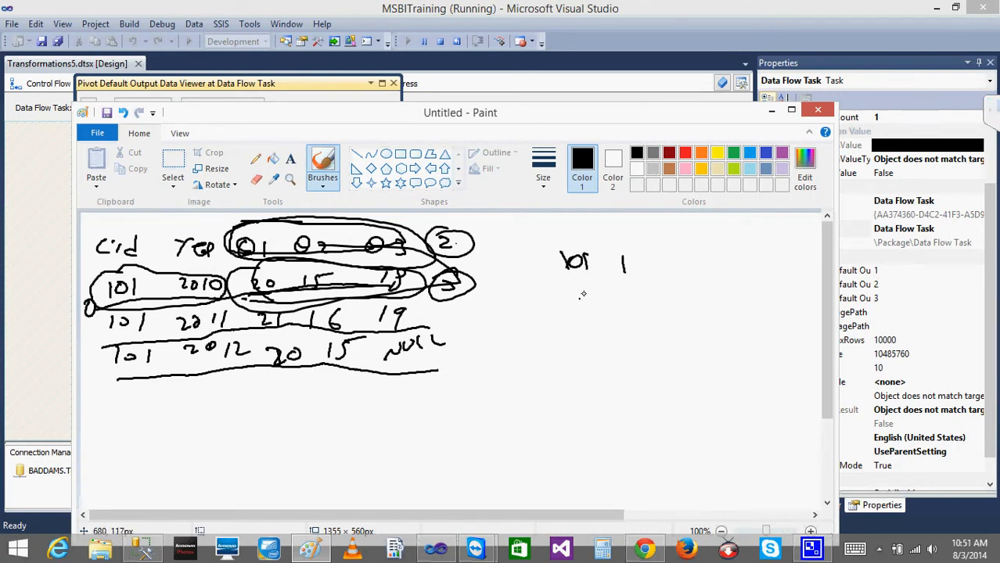
{"action": "left_click_drag", "start_coordinate": [597, 258], "coordinate": [617, 274]}
{"action": "left_click_drag", "start_coordinate": [623, 256], "coordinate": [634, 274]}
{"action": "left_click_drag", "start_coordinate": [649, 260], "coordinate": [664, 274]}
{"action": "mouse_move", "coordinate": [563, 330]}
{"action": "left_mouse_down"}
{"action": "mouse_move", "coordinate": [560, 323]}
{"action": "mouse_move", "coordinate": [591, 330]}
{"action": "mouse_move", "coordinate": [634, 310]}
{"action": "mouse_move", "coordinate": [654, 326]}
{"action": "mouse_move", "coordinate": [680, 326]}
{"action": "left_mouse_up"}
{"action": "mouse_move", "coordinate": [579, 363]}
{"action": "left_mouse_down"}
{"action": "mouse_move", "coordinate": [626, 374]}
{"action": "mouse_move", "coordinate": [689, 367]}
{"action": "mouse_move", "coordinate": [682, 383]}
{"action": "left_mouse_up"}
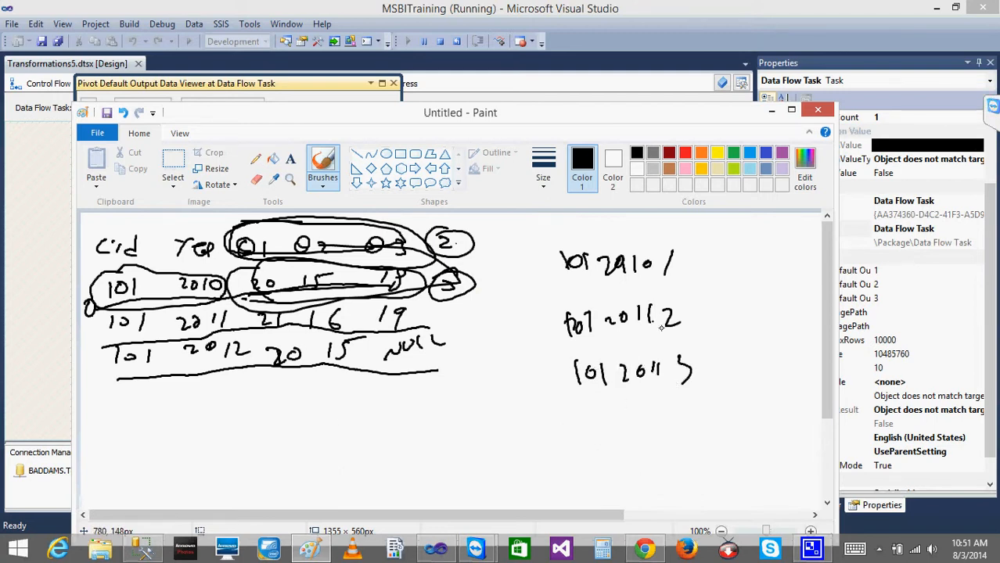
Step: Scratch out the last two quarter values, change the third row's year to 2012, and circle and link the first two rows
{"action": "mouse_move", "coordinate": [664, 304]}
{"action": "left_mouse_down"}
{"action": "mouse_move", "coordinate": [672, 380]}
{"action": "mouse_move", "coordinate": [688, 397]}
{"action": "left_mouse_up"}
{"action": "left_click_drag", "start_coordinate": [679, 357], "coordinate": [691, 404]}
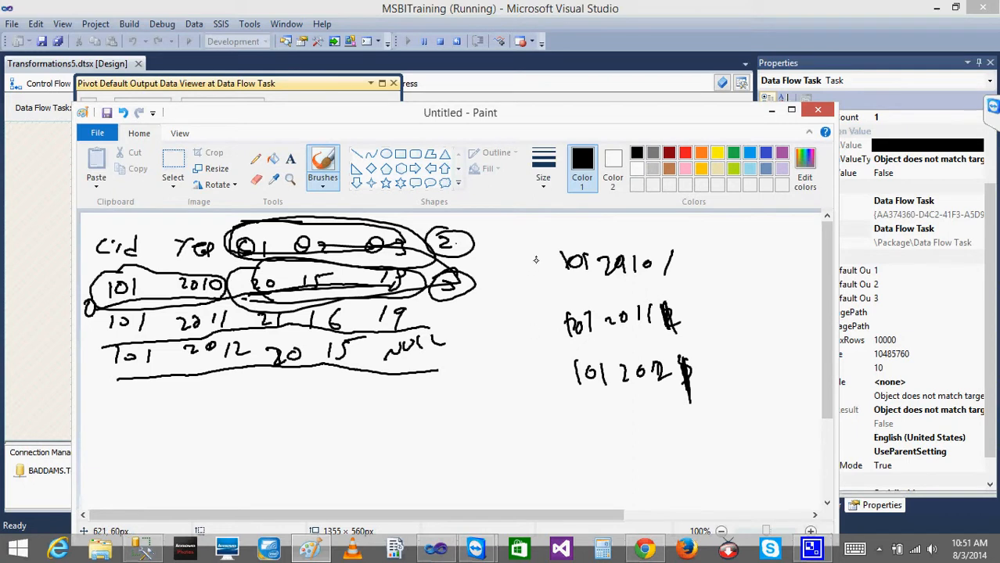
{"action": "mouse_move", "coordinate": [539, 270]}
{"action": "left_mouse_down"}
{"action": "mouse_move", "coordinate": [590, 276]}
{"action": "mouse_move", "coordinate": [670, 263]}
{"action": "mouse_move", "coordinate": [626, 237]}
{"action": "mouse_move", "coordinate": [556, 274]}
{"action": "mouse_move", "coordinate": [588, 306]}
{"action": "left_mouse_up"}
{"action": "mouse_move", "coordinate": [570, 291]}
{"action": "left_mouse_down"}
{"action": "mouse_move", "coordinate": [609, 279]}
{"action": "mouse_move", "coordinate": [579, 351]}
{"action": "mouse_move", "coordinate": [697, 316]}
{"action": "mouse_move", "coordinate": [585, 304]}
{"action": "mouse_move", "coordinate": [575, 314]}
{"action": "left_mouse_up"}
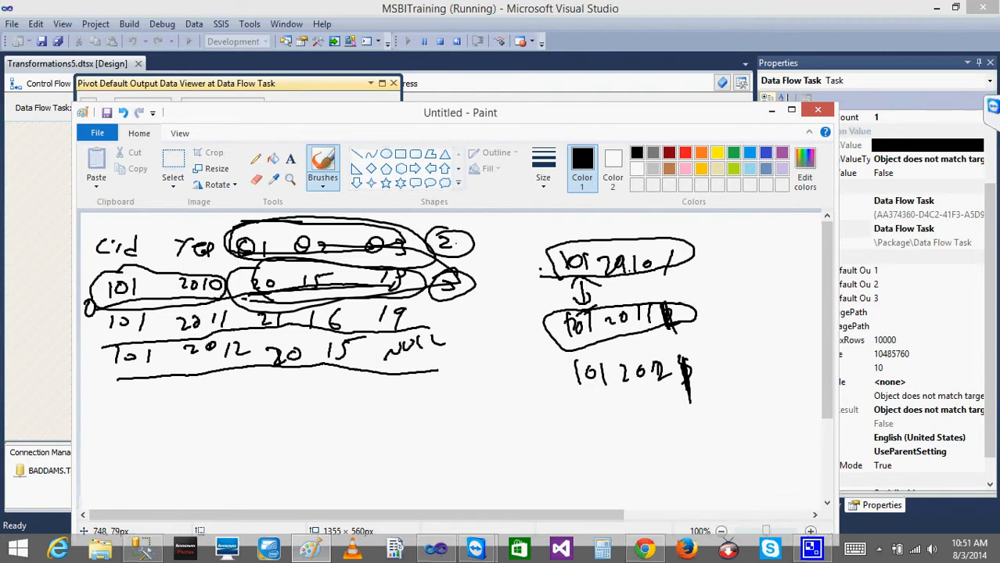
Step: Maximize the Paint window and start a new blank picture, discarding the existing sketch
{"action": "left_click", "coordinate": [791, 110]}
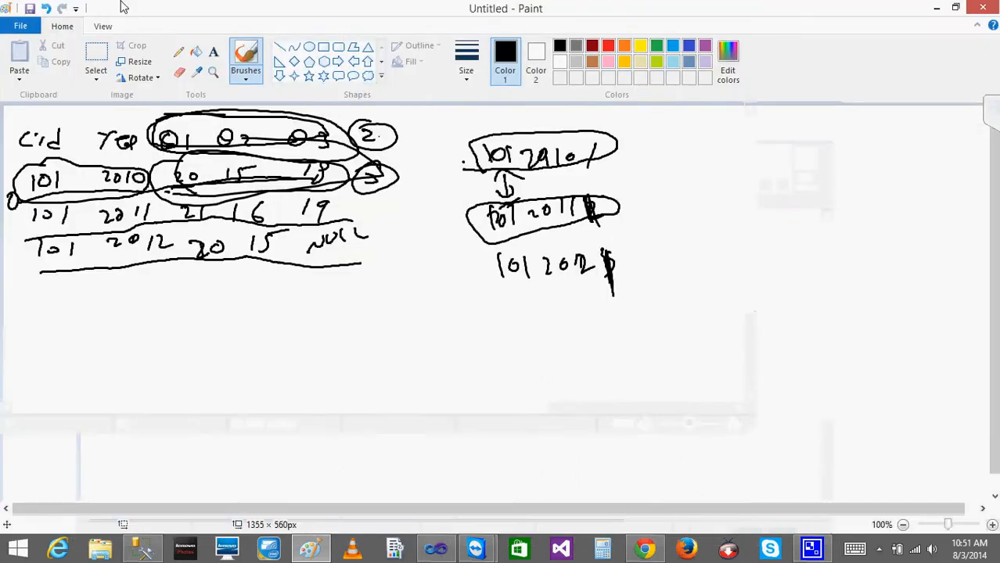
{"action": "left_click", "coordinate": [21, 26]}
{"action": "left_click", "coordinate": [38, 53]}
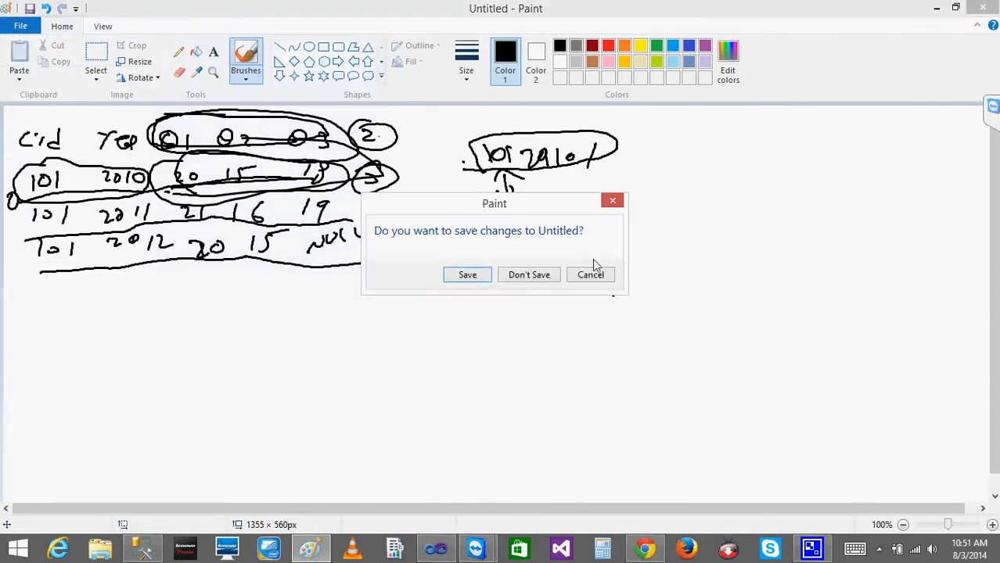
{"action": "left_click", "coordinate": [526, 274]}
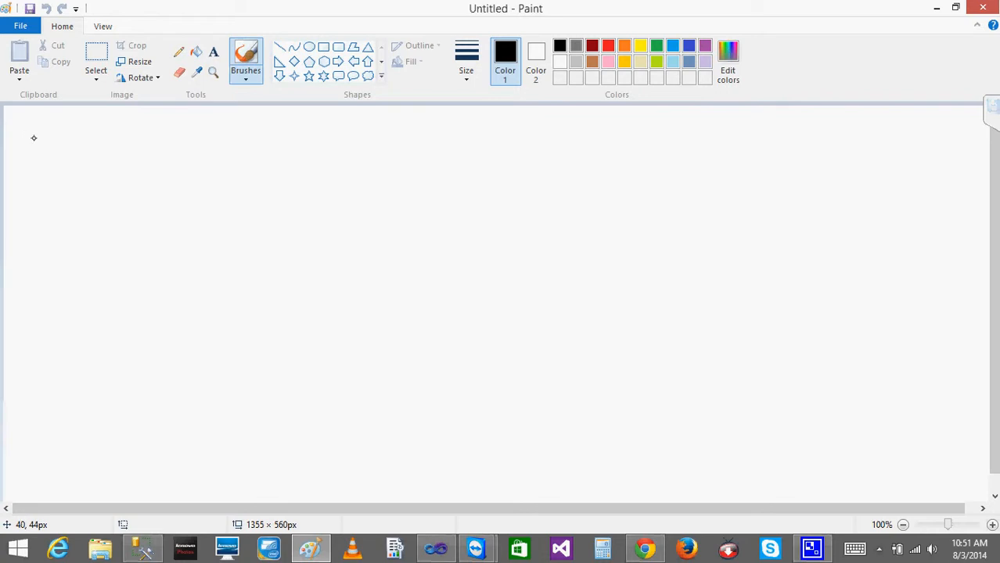
Step: Handwrite the source table headings Cid, Year, Qtr and Amt across the upper-left of the canvas
{"action": "mouse_move", "coordinate": [29, 136]}
{"action": "left_mouse_down"}
{"action": "mouse_move", "coordinate": [54, 147]}
{"action": "mouse_move", "coordinate": [32, 152]}
{"action": "mouse_move", "coordinate": [52, 136]}
{"action": "mouse_move", "coordinate": [69, 169]}
{"action": "left_mouse_up"}
{"action": "mouse_move", "coordinate": [78, 149]}
{"action": "left_mouse_down"}
{"action": "mouse_move", "coordinate": [81, 169]}
{"action": "mouse_move", "coordinate": [162, 141]}
{"action": "mouse_move", "coordinate": [148, 164]}
{"action": "left_mouse_up"}
{"action": "left_click_drag", "start_coordinate": [160, 155], "coordinate": [193, 157]}
{"action": "mouse_move", "coordinate": [213, 144]}
{"action": "left_mouse_down"}
{"action": "mouse_move", "coordinate": [208, 153]}
{"action": "mouse_move", "coordinate": [214, 144]}
{"action": "left_mouse_up"}
{"action": "mouse_move", "coordinate": [239, 136]}
{"action": "left_mouse_down"}
{"action": "mouse_move", "coordinate": [237, 155]}
{"action": "mouse_move", "coordinate": [246, 146]}
{"action": "left_mouse_up"}
{"action": "left_click_drag", "start_coordinate": [246, 149], "coordinate": [346, 150]}
{"action": "left_click_drag", "start_coordinate": [349, 133], "coordinate": [332, 134]}
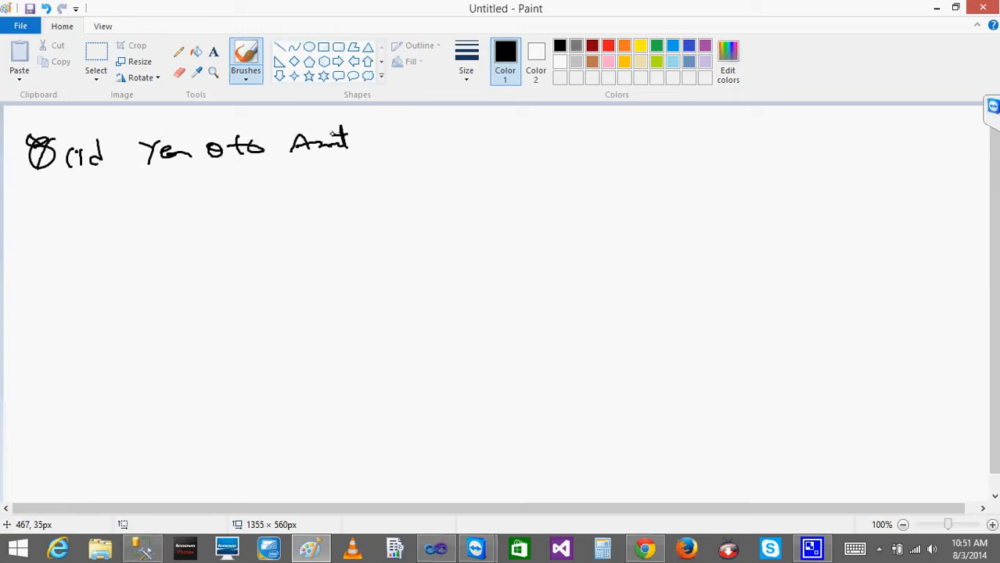
Step: Handwrite the quarter 1 rows for company 101 with years 2010, 2011 and 2012 under the source headings
{"action": "mouse_move", "coordinate": [68, 183]}
{"action": "left_mouse_down"}
{"action": "mouse_move", "coordinate": [69, 198]}
{"action": "mouse_move", "coordinate": [78, 192]}
{"action": "left_mouse_up"}
{"action": "left_click_drag", "start_coordinate": [97, 182], "coordinate": [81, 230]}
{"action": "mouse_move", "coordinate": [93, 216]}
{"action": "left_mouse_down"}
{"action": "mouse_move", "coordinate": [103, 231]}
{"action": "mouse_move", "coordinate": [87, 254]}
{"action": "left_mouse_up"}
{"action": "left_click_drag", "start_coordinate": [98, 244], "coordinate": [118, 253]}
{"action": "mouse_move", "coordinate": [133, 191]}
{"action": "left_mouse_down"}
{"action": "mouse_move", "coordinate": [160, 202]}
{"action": "mouse_move", "coordinate": [156, 189]}
{"action": "left_mouse_up"}
{"action": "mouse_move", "coordinate": [172, 184]}
{"action": "left_mouse_down"}
{"action": "mouse_move", "coordinate": [174, 199]}
{"action": "mouse_move", "coordinate": [185, 183]}
{"action": "left_mouse_up"}
{"action": "left_click_drag", "start_coordinate": [153, 211], "coordinate": [166, 221]}
{"action": "mouse_move", "coordinate": [175, 212]}
{"action": "left_mouse_down"}
{"action": "mouse_move", "coordinate": [167, 215]}
{"action": "mouse_move", "coordinate": [183, 224]}
{"action": "left_mouse_up"}
{"action": "mouse_move", "coordinate": [196, 205]}
{"action": "left_mouse_down"}
{"action": "mouse_move", "coordinate": [197, 221]}
{"action": "mouse_move", "coordinate": [171, 259]}
{"action": "left_mouse_up"}
{"action": "left_click_drag", "start_coordinate": [182, 244], "coordinate": [184, 260]}
{"action": "left_click_drag", "start_coordinate": [196, 244], "coordinate": [202, 252]}
{"action": "left_click_drag", "start_coordinate": [240, 175], "coordinate": [241, 190]}
{"action": "mouse_move", "coordinate": [230, 209]}
{"action": "left_mouse_down"}
{"action": "mouse_move", "coordinate": [241, 211]}
{"action": "mouse_move", "coordinate": [243, 233]}
{"action": "left_mouse_up"}
{"action": "left_click_drag", "start_coordinate": [247, 244], "coordinate": [246, 262]}
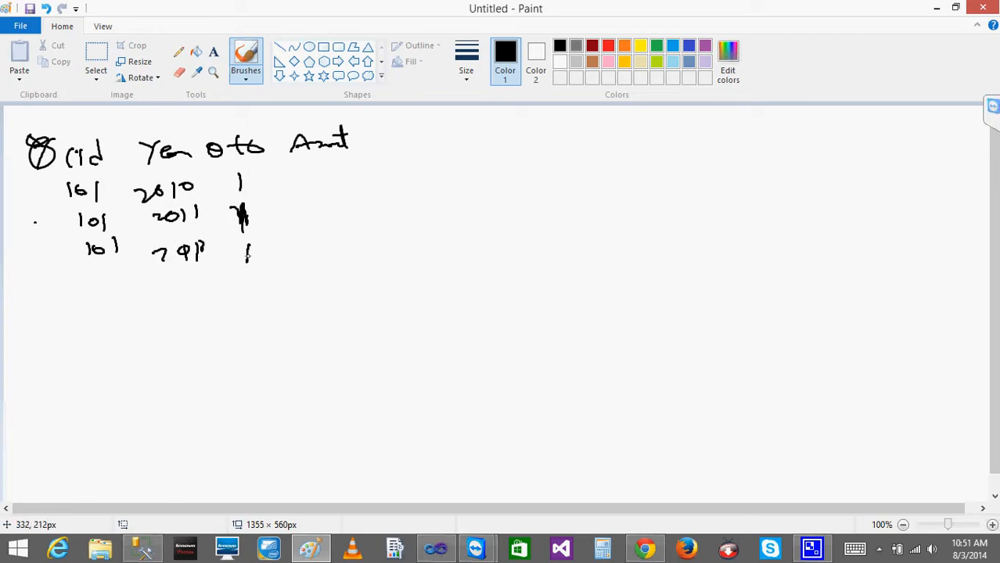
Step: Handwrite the quarter 2 rows for company 101 with years 2010, 2011 and 2012 below the quarter 1 rows
{"action": "mouse_move", "coordinate": [79, 313]}
{"action": "left_mouse_down"}
{"action": "mouse_move", "coordinate": [88, 322]}
{"action": "mouse_move", "coordinate": [76, 333]}
{"action": "left_mouse_up"}
{"action": "mouse_move", "coordinate": [82, 306]}
{"action": "left_mouse_down"}
{"action": "mouse_move", "coordinate": [100, 321]}
{"action": "mouse_move", "coordinate": [86, 305]}
{"action": "left_mouse_up"}
{"action": "mouse_move", "coordinate": [109, 296]}
{"action": "left_mouse_down"}
{"action": "mouse_move", "coordinate": [116, 321]}
{"action": "mouse_move", "coordinate": [92, 362]}
{"action": "left_mouse_up"}
{"action": "left_click_drag", "start_coordinate": [102, 342], "coordinate": [114, 365]}
{"action": "mouse_move", "coordinate": [97, 378]}
{"action": "left_mouse_down"}
{"action": "mouse_move", "coordinate": [97, 396]}
{"action": "mouse_move", "coordinate": [105, 379]}
{"action": "mouse_move", "coordinate": [123, 397]}
{"action": "left_mouse_up"}
{"action": "mouse_move", "coordinate": [143, 299]}
{"action": "left_mouse_down"}
{"action": "mouse_move", "coordinate": [154, 313]}
{"action": "mouse_move", "coordinate": [161, 303]}
{"action": "mouse_move", "coordinate": [170, 310]}
{"action": "left_mouse_up"}
{"action": "left_click_drag", "start_coordinate": [189, 292], "coordinate": [183, 301]}
{"action": "left_click_drag", "start_coordinate": [154, 335], "coordinate": [163, 348]}
{"action": "left_click_drag", "start_coordinate": [174, 335], "coordinate": [172, 330]}
{"action": "left_click_drag", "start_coordinate": [183, 330], "coordinate": [183, 340]}
{"action": "left_click_drag", "start_coordinate": [195, 322], "coordinate": [191, 344]}
{"action": "left_click_drag", "start_coordinate": [160, 378], "coordinate": [174, 386]}
{"action": "left_click_drag", "start_coordinate": [185, 371], "coordinate": [201, 384]}
{"action": "left_click_drag", "start_coordinate": [205, 369], "coordinate": [220, 381]}
{"action": "left_click_drag", "start_coordinate": [251, 300], "coordinate": [254, 303]}
{"action": "left_click_drag", "start_coordinate": [245, 324], "coordinate": [296, 374]}
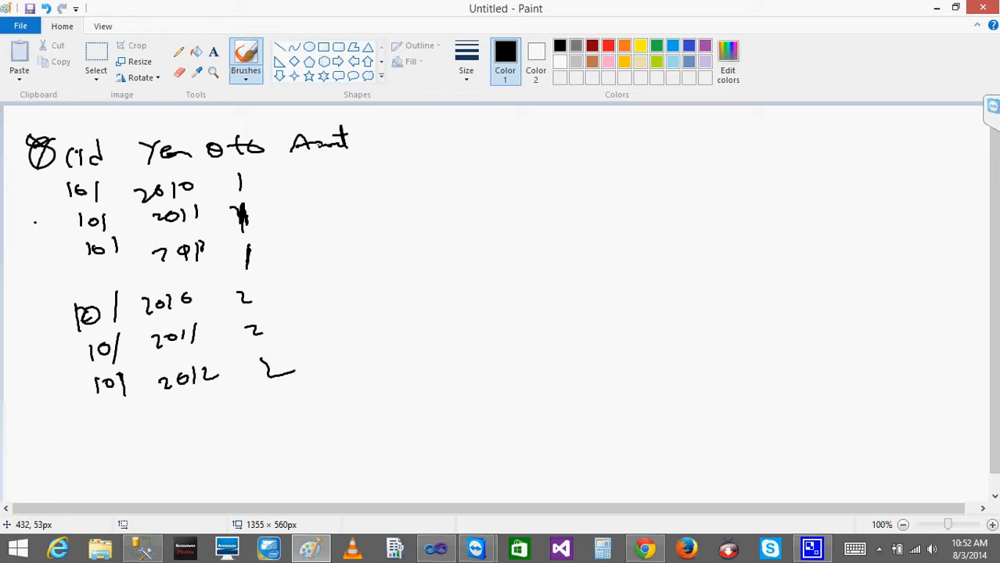
Step: Fill the sketched Amt column with 20, 15, 16, 30, 25 and 20 for the six source rows
{"action": "left_click_drag", "start_coordinate": [289, 176], "coordinate": [307, 185]}
{"action": "left_click_drag", "start_coordinate": [324, 168], "coordinate": [319, 174]}
{"action": "left_click_drag", "start_coordinate": [304, 212], "coordinate": [304, 224]}
{"action": "left_click_drag", "start_coordinate": [315, 202], "coordinate": [310, 226]}
{"action": "left_click_drag", "start_coordinate": [316, 238], "coordinate": [322, 255]}
{"action": "mouse_move", "coordinate": [307, 290]}
{"action": "left_mouse_down"}
{"action": "mouse_move", "coordinate": [309, 307]}
{"action": "mouse_move", "coordinate": [335, 293]}
{"action": "left_mouse_up"}
{"action": "mouse_move", "coordinate": [349, 280]}
{"action": "left_mouse_down"}
{"action": "mouse_move", "coordinate": [338, 297]}
{"action": "mouse_move", "coordinate": [341, 284]}
{"action": "left_mouse_up"}
{"action": "left_click_drag", "start_coordinate": [318, 321], "coordinate": [335, 331]}
{"action": "left_click_drag", "start_coordinate": [341, 310], "coordinate": [357, 305]}
{"action": "mouse_move", "coordinate": [319, 362]}
{"action": "left_mouse_down"}
{"action": "mouse_move", "coordinate": [335, 371]}
{"action": "mouse_move", "coordinate": [354, 346]}
{"action": "left_mouse_up"}
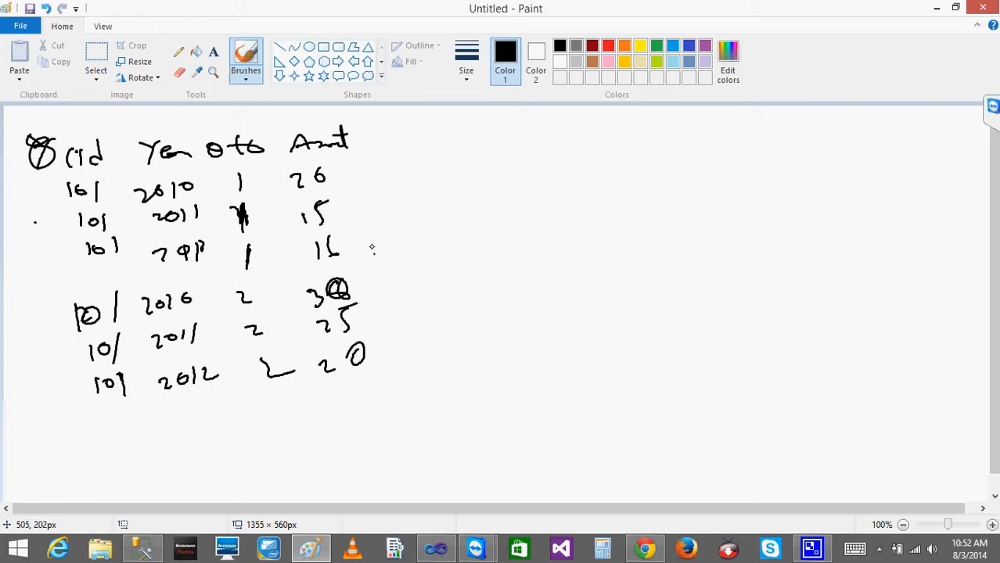
{"action": "left_click_drag", "start_coordinate": [325, 167], "coordinate": [324, 167]}
Step: Handwrite the pivoted table headings Cid, Year, Q1, Q2 and Q3 to the right of the source table
{"action": "mouse_move", "coordinate": [486, 141]}
{"action": "left_mouse_down"}
{"action": "mouse_move", "coordinate": [489, 154]}
{"action": "mouse_move", "coordinate": [498, 142]}
{"action": "mouse_move", "coordinate": [516, 154]}
{"action": "mouse_move", "coordinate": [555, 131]}
{"action": "left_mouse_up"}
{"action": "mouse_move", "coordinate": [565, 124]}
{"action": "left_mouse_down"}
{"action": "mouse_move", "coordinate": [557, 154]}
{"action": "mouse_move", "coordinate": [595, 144]}
{"action": "left_mouse_up"}
{"action": "left_click_drag", "start_coordinate": [632, 129], "coordinate": [641, 141]}
{"action": "left_click_drag", "start_coordinate": [623, 135], "coordinate": [648, 148]}
{"action": "mouse_move", "coordinate": [673, 129]}
{"action": "left_mouse_down"}
{"action": "mouse_move", "coordinate": [665, 138]}
{"action": "mouse_move", "coordinate": [678, 133]}
{"action": "left_mouse_up"}
{"action": "mouse_move", "coordinate": [682, 130]}
{"action": "left_mouse_down"}
{"action": "mouse_move", "coordinate": [701, 142]}
{"action": "mouse_move", "coordinate": [741, 137]}
{"action": "mouse_move", "coordinate": [738, 145]}
{"action": "left_mouse_up"}
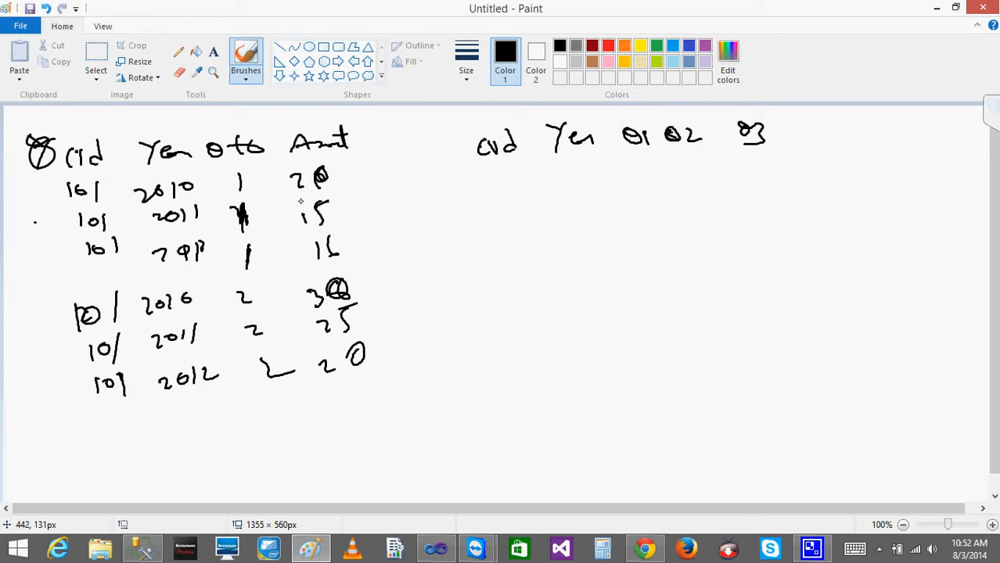
Step: Write the first pivoted row for 101 with 20, NULL and NULL, underlining the first source row
{"action": "mouse_move", "coordinate": [494, 181]}
{"action": "left_mouse_down"}
{"action": "mouse_move", "coordinate": [495, 204]}
{"action": "mouse_move", "coordinate": [503, 190]}
{"action": "left_mouse_up"}
{"action": "mouse_move", "coordinate": [516, 182]}
{"action": "left_mouse_down"}
{"action": "mouse_move", "coordinate": [517, 207]}
{"action": "mouse_move", "coordinate": [557, 198]}
{"action": "left_mouse_up"}
{"action": "mouse_move", "coordinate": [576, 179]}
{"action": "left_mouse_down"}
{"action": "mouse_move", "coordinate": [571, 194]}
{"action": "mouse_move", "coordinate": [584, 198]}
{"action": "mouse_move", "coordinate": [645, 191]}
{"action": "left_mouse_up"}
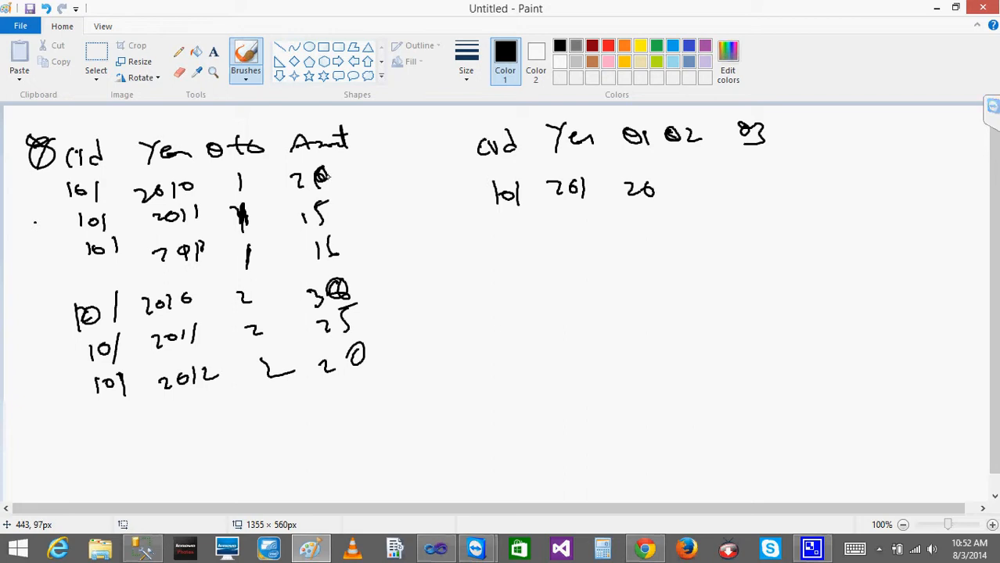
{"action": "left_click_drag", "start_coordinate": [69, 208], "coordinate": [355, 186]}
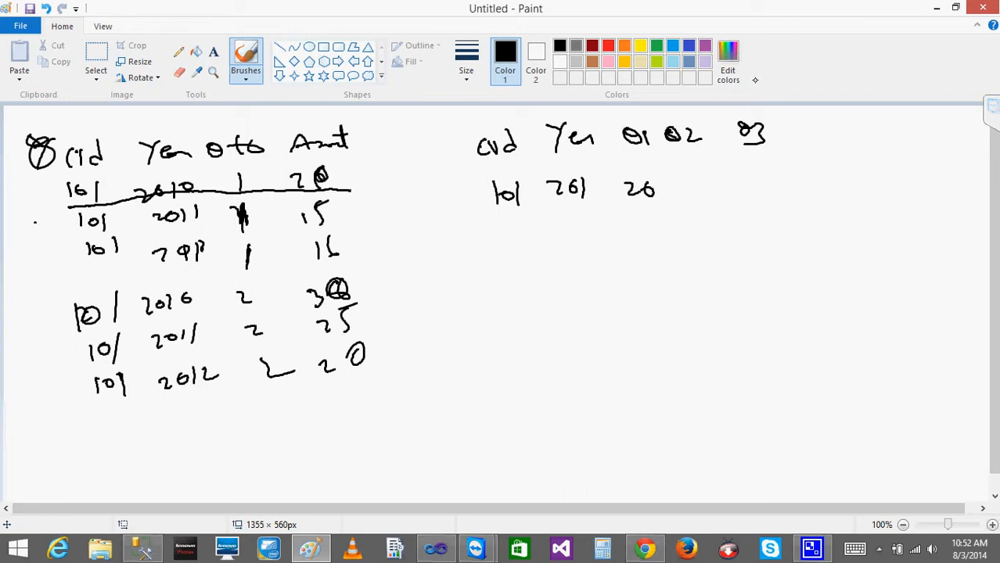
{"action": "mouse_move", "coordinate": [677, 194]}
{"action": "left_mouse_down"}
{"action": "mouse_move", "coordinate": [695, 177]}
{"action": "mouse_move", "coordinate": [728, 186]}
{"action": "mouse_move", "coordinate": [786, 175]}
{"action": "left_mouse_up"}
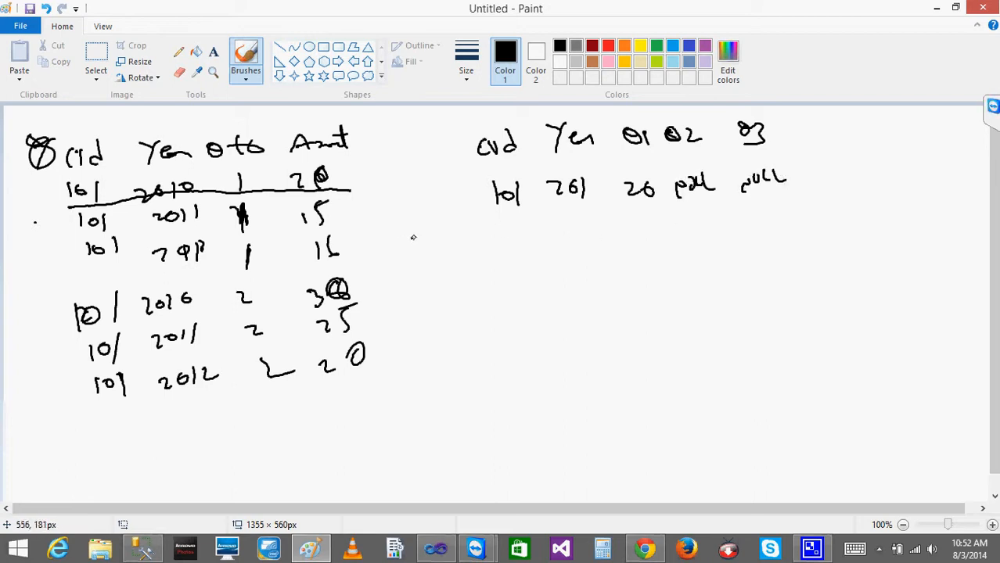
Step: Complete the first pivoted row's year as 2010 and add the rows 101 2011 15 NULL NULL and 102 2012 16 NULL NULL
{"action": "mouse_move", "coordinate": [490, 223]}
{"action": "left_mouse_down"}
{"action": "mouse_move", "coordinate": [508, 244]}
{"action": "mouse_move", "coordinate": [575, 233]}
{"action": "mouse_move", "coordinate": [583, 249]}
{"action": "left_mouse_up"}
{"action": "left_click_drag", "start_coordinate": [592, 183], "coordinate": [587, 187]}
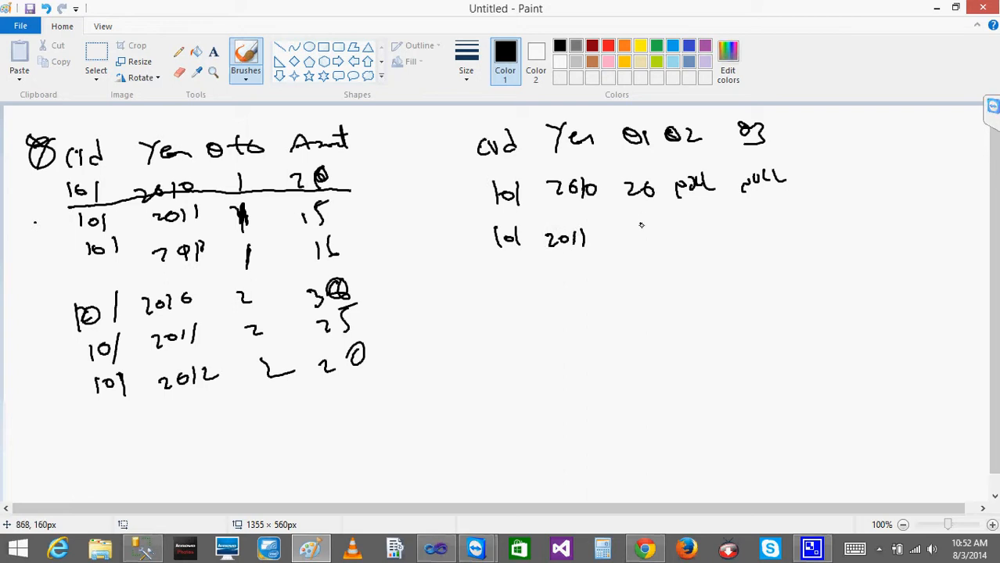
{"action": "mouse_move", "coordinate": [645, 227]}
{"action": "left_mouse_down"}
{"action": "mouse_move", "coordinate": [644, 242]}
{"action": "mouse_move", "coordinate": [694, 238]}
{"action": "mouse_move", "coordinate": [721, 222]}
{"action": "left_mouse_up"}
{"action": "left_click_drag", "start_coordinate": [751, 232], "coordinate": [813, 213]}
{"action": "mouse_move", "coordinate": [504, 270]}
{"action": "left_mouse_down"}
{"action": "mouse_move", "coordinate": [508, 290]}
{"action": "mouse_move", "coordinate": [583, 276]}
{"action": "mouse_move", "coordinate": [592, 285]}
{"action": "left_mouse_up"}
{"action": "mouse_move", "coordinate": [601, 265]}
{"action": "left_mouse_down"}
{"action": "mouse_move", "coordinate": [607, 295]}
{"action": "mouse_move", "coordinate": [652, 292]}
{"action": "mouse_move", "coordinate": [737, 265]}
{"action": "left_mouse_up"}
{"action": "left_click", "coordinate": [683, 271]}
{"action": "left_click_drag", "start_coordinate": [783, 258], "coordinate": [807, 258]}
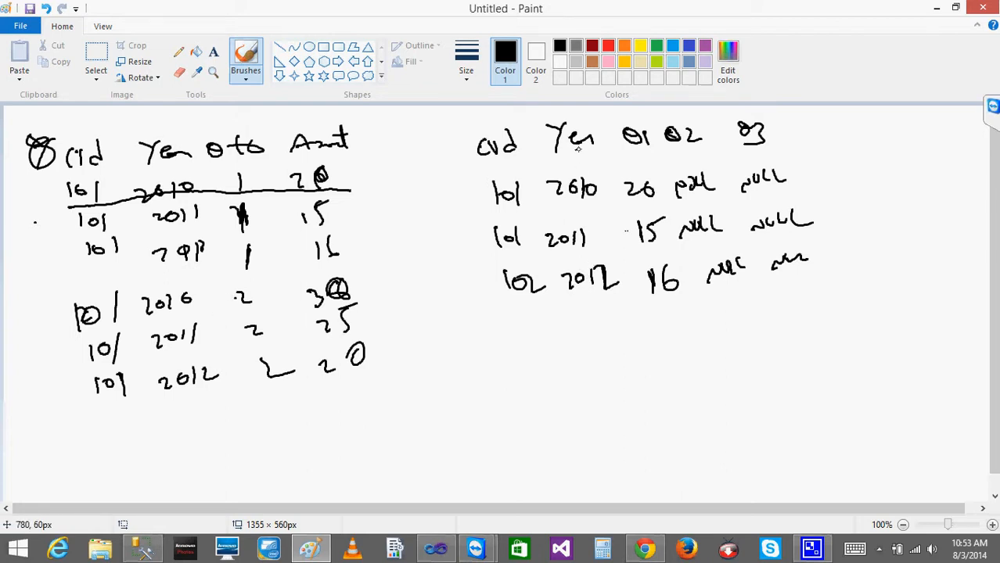
Step: Mark the first row's Q2 value, add the pivoted row 101 2010 NULL 30 NULL, and put placeholder dashes beneath it
{"action": "left_click_drag", "start_coordinate": [680, 163], "coordinate": [683, 171]}
{"action": "left_click_drag", "start_coordinate": [501, 313], "coordinate": [498, 332]}
{"action": "left_click_drag", "start_coordinate": [515, 317], "coordinate": [515, 317]}
{"action": "mouse_move", "coordinate": [535, 307]}
{"action": "left_mouse_down"}
{"action": "mouse_move", "coordinate": [540, 332]}
{"action": "mouse_move", "coordinate": [611, 295]}
{"action": "mouse_move", "coordinate": [654, 320]}
{"action": "mouse_move", "coordinate": [692, 307]}
{"action": "mouse_move", "coordinate": [734, 312]}
{"action": "mouse_move", "coordinate": [725, 321]}
{"action": "left_mouse_up"}
{"action": "mouse_move", "coordinate": [747, 302]}
{"action": "left_mouse_down"}
{"action": "mouse_move", "coordinate": [741, 314]}
{"action": "mouse_move", "coordinate": [749, 302]}
{"action": "mouse_move", "coordinate": [828, 302]}
{"action": "left_mouse_up"}
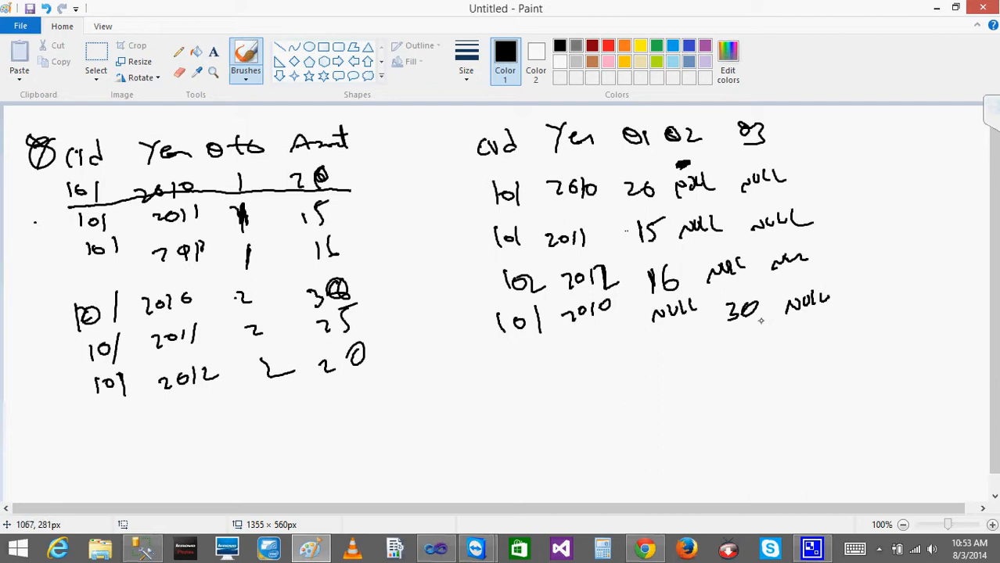
{"action": "left_click", "coordinate": [537, 348]}
{"action": "left_click_drag", "start_coordinate": [590, 343], "coordinate": [602, 342]}
{"action": "left_click_drag", "start_coordinate": [612, 344], "coordinate": [624, 340]}
{"action": "left_click", "coordinate": [647, 344]}
{"action": "left_click_drag", "start_coordinate": [680, 345], "coordinate": [696, 344]}
{"action": "left_click_drag", "start_coordinate": [774, 342], "coordinate": [791, 340]}
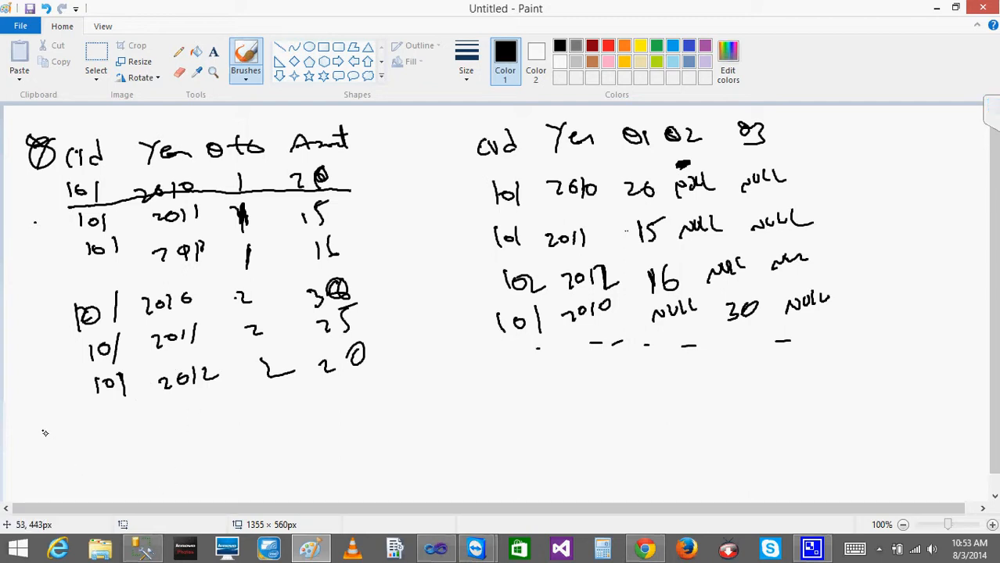
{"action": "left_click_drag", "start_coordinate": [55, 423], "coordinate": [56, 435]}
{"action": "left_click_drag", "start_coordinate": [67, 426], "coordinate": [77, 436]}
{"action": "left_click", "coordinate": [135, 427]}
{"action": "left_click_drag", "start_coordinate": [142, 427], "coordinate": [156, 435]}
{"action": "left_click_drag", "start_coordinate": [160, 424], "coordinate": [176, 434]}
{"action": "left_click_drag", "start_coordinate": [185, 422], "coordinate": [238, 436]}
{"action": "left_click_drag", "start_coordinate": [7, 403], "coordinate": [385, 390]}
{"action": "left_click_drag", "start_coordinate": [284, 419], "coordinate": [297, 426]}
{"action": "left_click_drag", "start_coordinate": [302, 419], "coordinate": [307, 421]}
{"action": "left_click_drag", "start_coordinate": [60, 448], "coordinate": [61, 463]}
{"action": "left_click_drag", "start_coordinate": [69, 454], "coordinate": [75, 464]}
{"action": "mouse_move", "coordinate": [140, 448]}
{"action": "left_mouse_down"}
{"action": "mouse_move", "coordinate": [247, 464]}
{"action": "mouse_move", "coordinate": [302, 459]}
{"action": "left_mouse_up"}
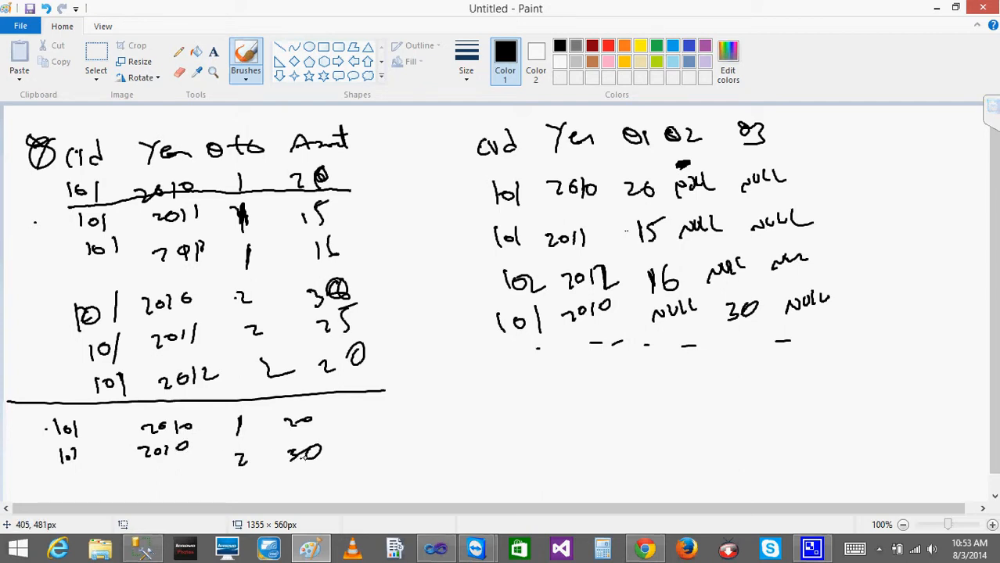
Step: Draw a divider below the pivoted table and handwrite a second set of headings Cid, Year, Q1, Q2 and Q3
{"action": "left_click_drag", "start_coordinate": [475, 364], "coordinate": [895, 358]}
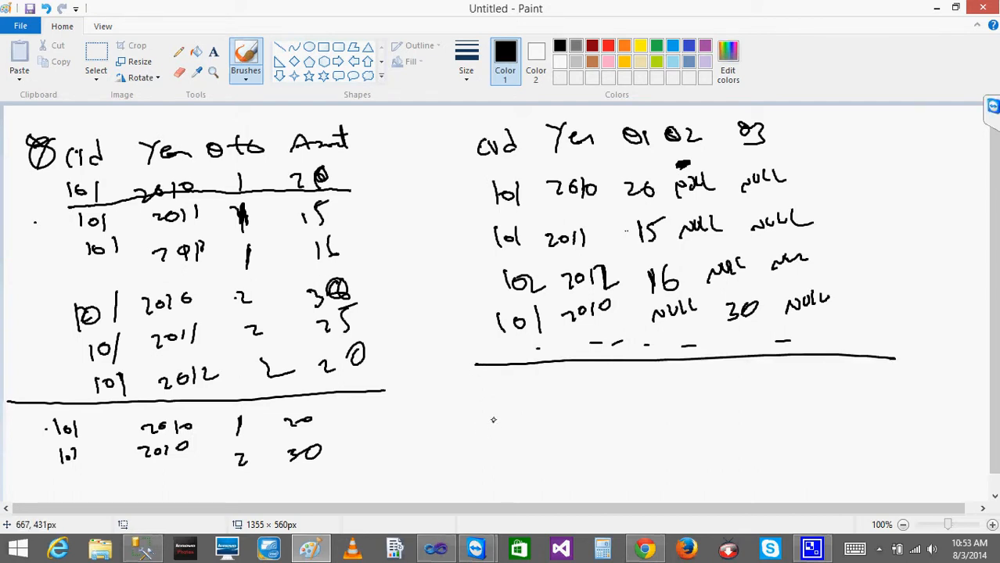
{"action": "mouse_move", "coordinate": [498, 400]}
{"action": "left_mouse_down"}
{"action": "mouse_move", "coordinate": [489, 410]}
{"action": "mouse_move", "coordinate": [499, 413]}
{"action": "left_mouse_up"}
{"action": "left_click_drag", "start_coordinate": [522, 394], "coordinate": [523, 416]}
{"action": "left_click_drag", "start_coordinate": [519, 405], "coordinate": [511, 414]}
{"action": "mouse_move", "coordinate": [570, 400]}
{"action": "left_mouse_down"}
{"action": "mouse_move", "coordinate": [583, 405]}
{"action": "mouse_move", "coordinate": [579, 424]}
{"action": "mouse_move", "coordinate": [604, 402]}
{"action": "mouse_move", "coordinate": [656, 416]}
{"action": "mouse_move", "coordinate": [748, 402]}
{"action": "left_mouse_up"}
{"action": "mouse_move", "coordinate": [789, 394]}
{"action": "left_mouse_down"}
{"action": "mouse_move", "coordinate": [787, 409]}
{"action": "mouse_move", "coordinate": [800, 400]}
{"action": "left_mouse_up"}
{"action": "left_click_drag", "start_coordinate": [805, 393], "coordinate": [814, 406]}
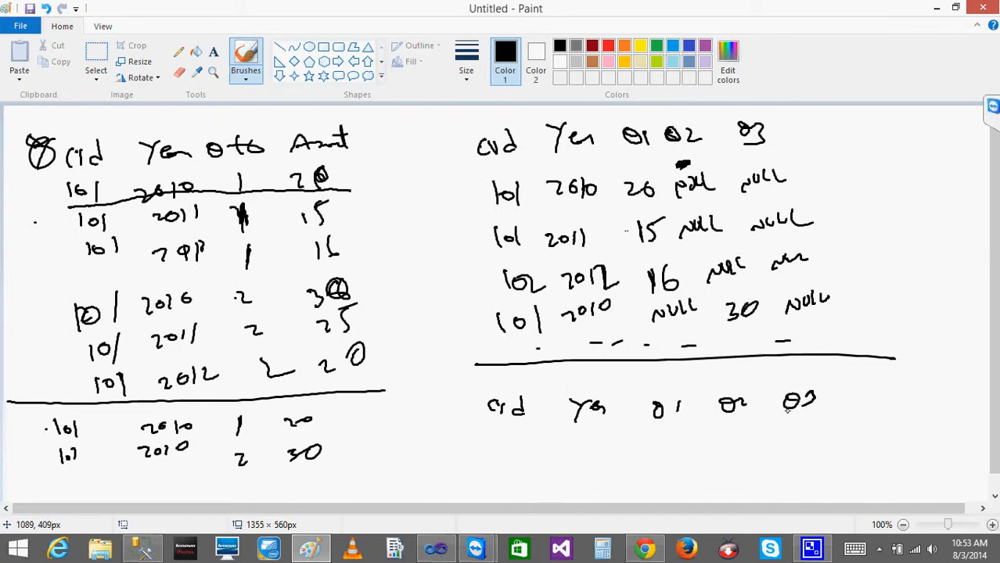
Step: Write 101, 2010 and the Q1 amount 20 as the first row under the second pivoted headings
{"action": "left_click_drag", "start_coordinate": [496, 437], "coordinate": [496, 453]}
{"action": "left_click_drag", "start_coordinate": [512, 441], "coordinate": [514, 441]}
{"action": "mouse_move", "coordinate": [528, 436]}
{"action": "left_mouse_down"}
{"action": "mouse_move", "coordinate": [528, 455]}
{"action": "mouse_move", "coordinate": [577, 454]}
{"action": "left_mouse_up"}
{"action": "left_click_drag", "start_coordinate": [576, 440], "coordinate": [582, 446]}
{"action": "left_click_drag", "start_coordinate": [587, 440], "coordinate": [603, 454]}
{"action": "left_click_drag", "start_coordinate": [658, 441], "coordinate": [675, 451]}
{"action": "left_click_drag", "start_coordinate": [684, 437], "coordinate": [687, 450]}
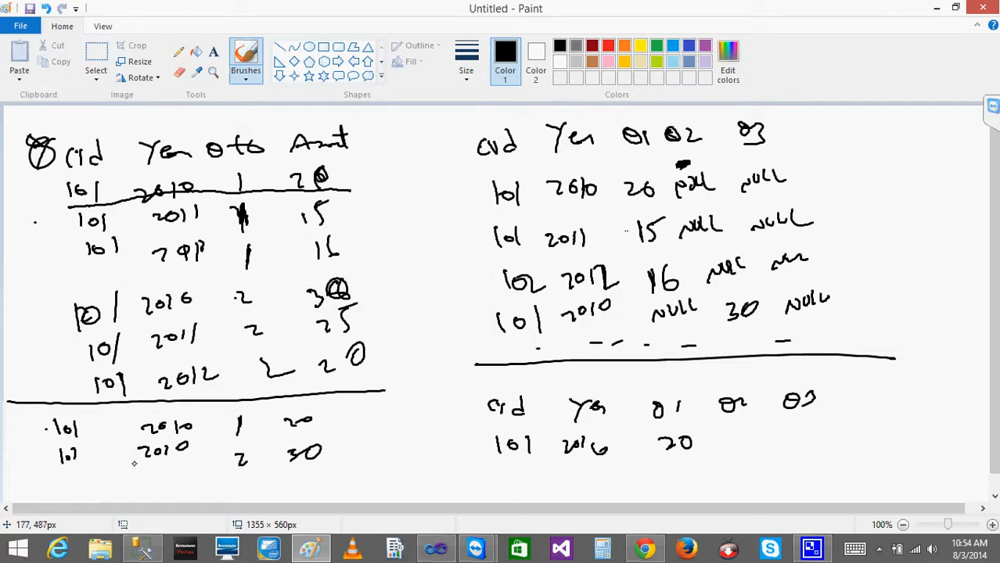
Step: Circle the matching 101 2010 pairs in the lower source and pivoted tables and add 30 under Q2
{"action": "mouse_move", "coordinate": [74, 443]}
{"action": "left_mouse_down"}
{"action": "mouse_move", "coordinate": [53, 468]}
{"action": "mouse_move", "coordinate": [144, 487]}
{"action": "mouse_move", "coordinate": [200, 459]}
{"action": "mouse_move", "coordinate": [129, 440]}
{"action": "mouse_move", "coordinate": [61, 450]}
{"action": "left_mouse_up"}
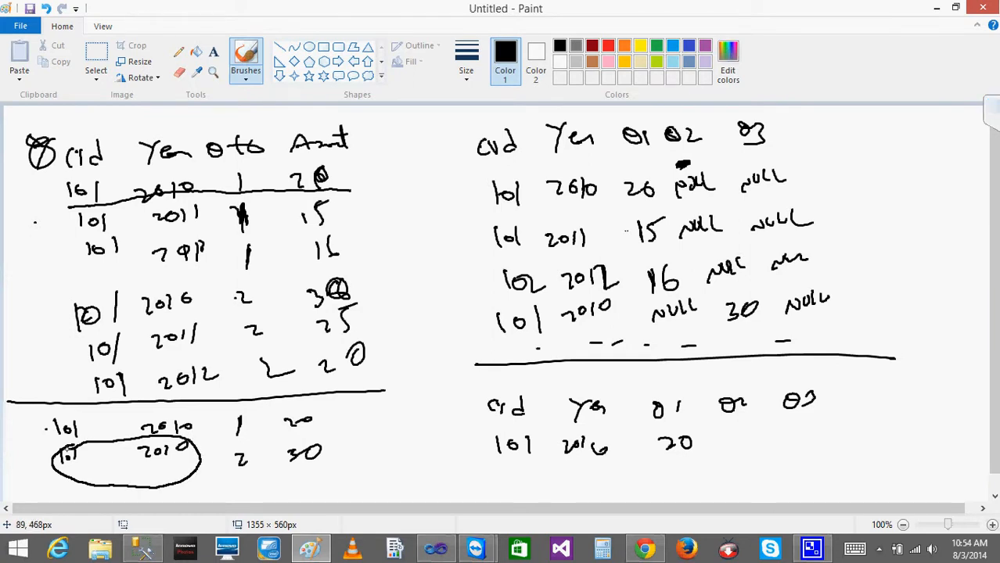
{"action": "mouse_move", "coordinate": [610, 433]}
{"action": "left_mouse_down"}
{"action": "mouse_move", "coordinate": [552, 429]}
{"action": "mouse_move", "coordinate": [522, 480]}
{"action": "mouse_move", "coordinate": [574, 431]}
{"action": "mouse_move", "coordinate": [548, 427]}
{"action": "left_mouse_up"}
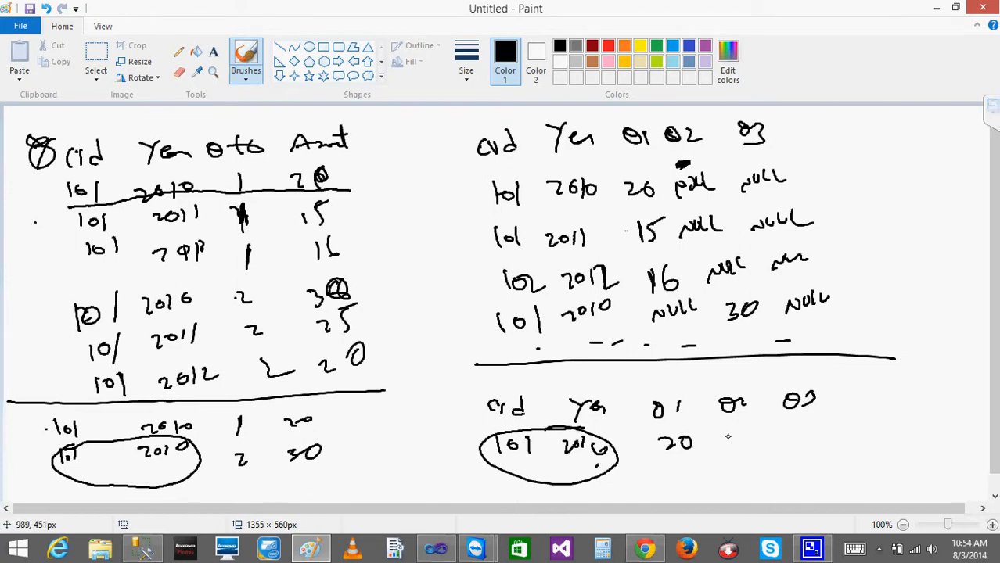
{"action": "mouse_move", "coordinate": [720, 436]}
{"action": "left_mouse_down"}
{"action": "mouse_move", "coordinate": [721, 455]}
{"action": "mouse_move", "coordinate": [748, 435]}
{"action": "left_mouse_up"}
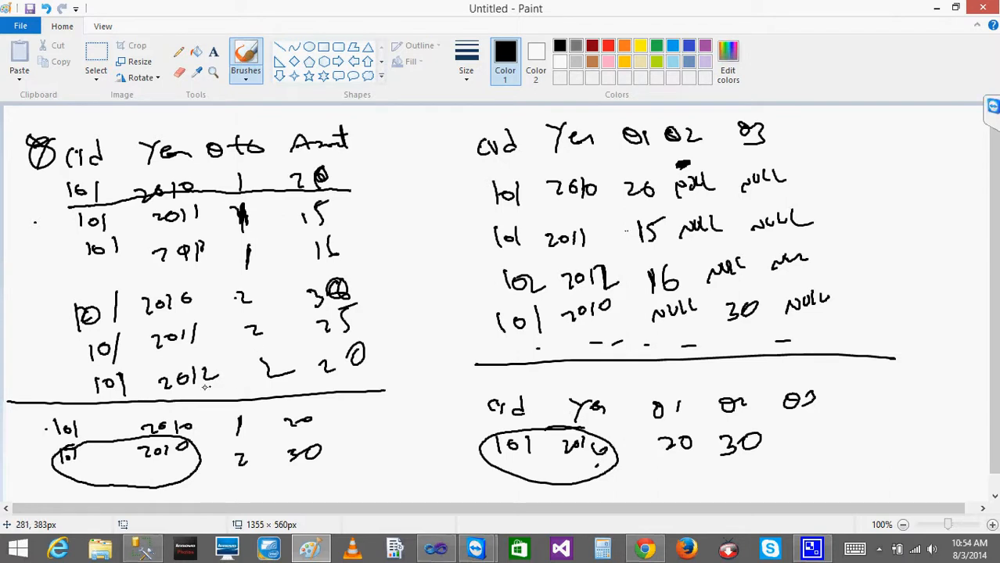
Step: Circle the upper source and pivoted tables and link the two pivoted 101 2010 rows with a curved double arrow
{"action": "mouse_move", "coordinate": [145, 179]}
{"action": "left_mouse_down"}
{"action": "mouse_move", "coordinate": [126, 377]}
{"action": "mouse_move", "coordinate": [392, 267]}
{"action": "mouse_move", "coordinate": [114, 191]}
{"action": "left_mouse_up"}
{"action": "mouse_move", "coordinate": [708, 181]}
{"action": "left_mouse_down"}
{"action": "mouse_move", "coordinate": [594, 154]}
{"action": "mouse_move", "coordinate": [540, 352]}
{"action": "mouse_move", "coordinate": [864, 283]}
{"action": "mouse_move", "coordinate": [653, 119]}
{"action": "left_mouse_up"}
{"action": "mouse_move", "coordinate": [493, 323]}
{"action": "left_mouse_down"}
{"action": "mouse_move", "coordinate": [472, 324]}
{"action": "mouse_move", "coordinate": [409, 227]}
{"action": "mouse_move", "coordinate": [470, 183]}
{"action": "mouse_move", "coordinate": [460, 217]}
{"action": "mouse_move", "coordinate": [490, 333]}
{"action": "left_mouse_up"}
{"action": "left_click_drag", "start_coordinate": [489, 310], "coordinate": [473, 334]}
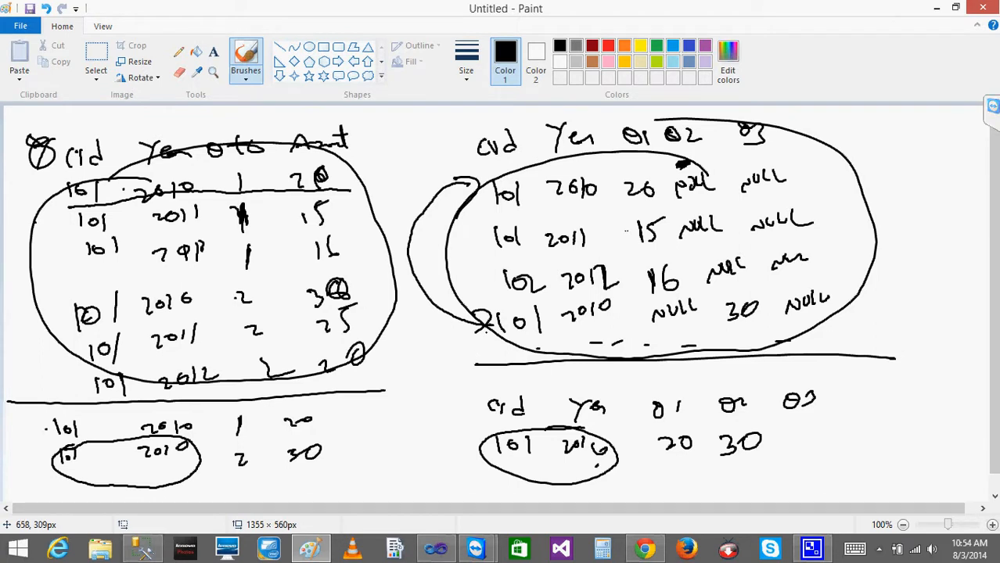
Step: Switch to Visual Studio and compare the two 2010 rows in the Pivot output data viewer
{"action": "left_click", "coordinate": [428, 550]}
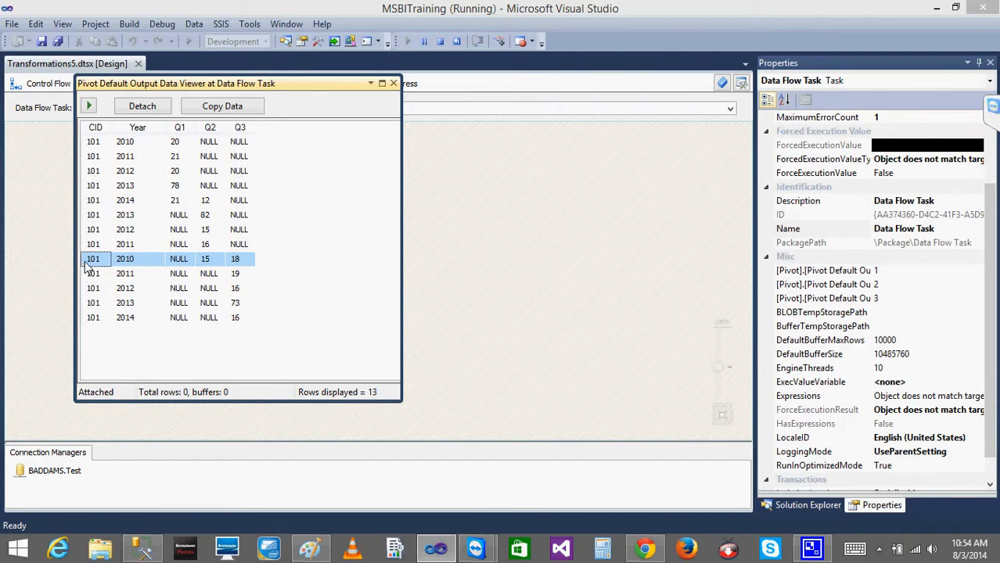
{"action": "left_click", "coordinate": [95, 143]}
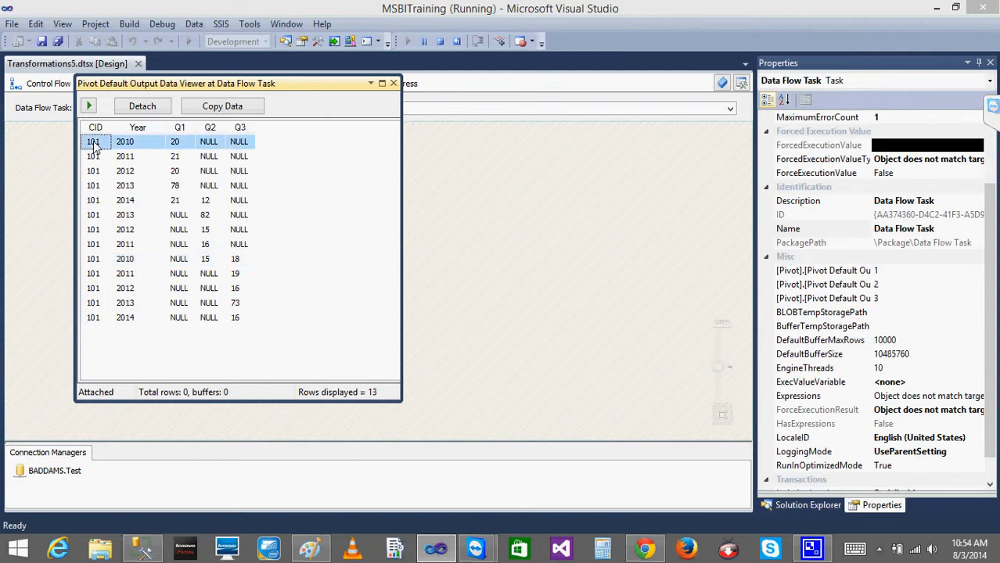
{"action": "left_click", "coordinate": [90, 265]}
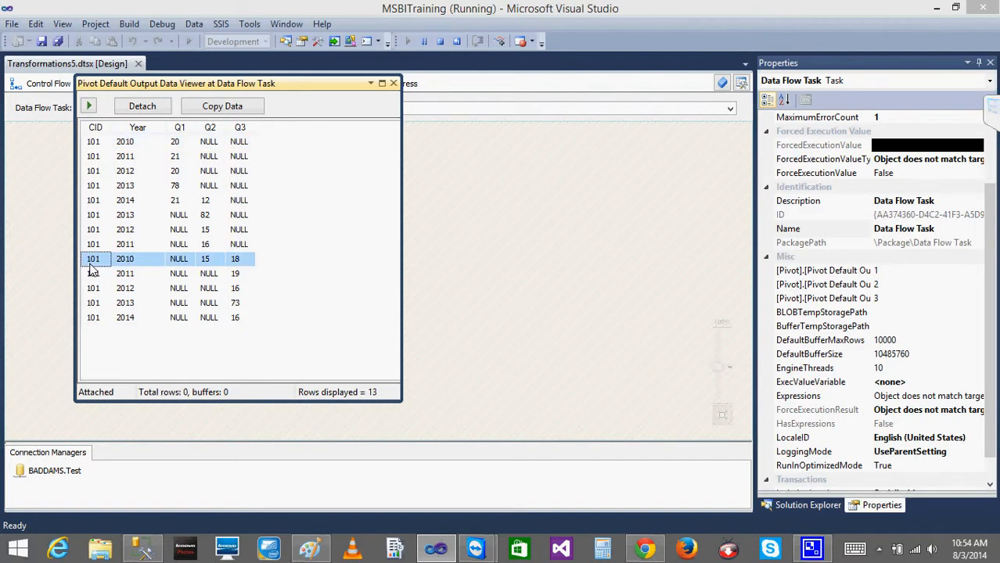
Step: Close the Pivot output data viewer and stop debugging the package
{"action": "left_click", "coordinate": [393, 83]}
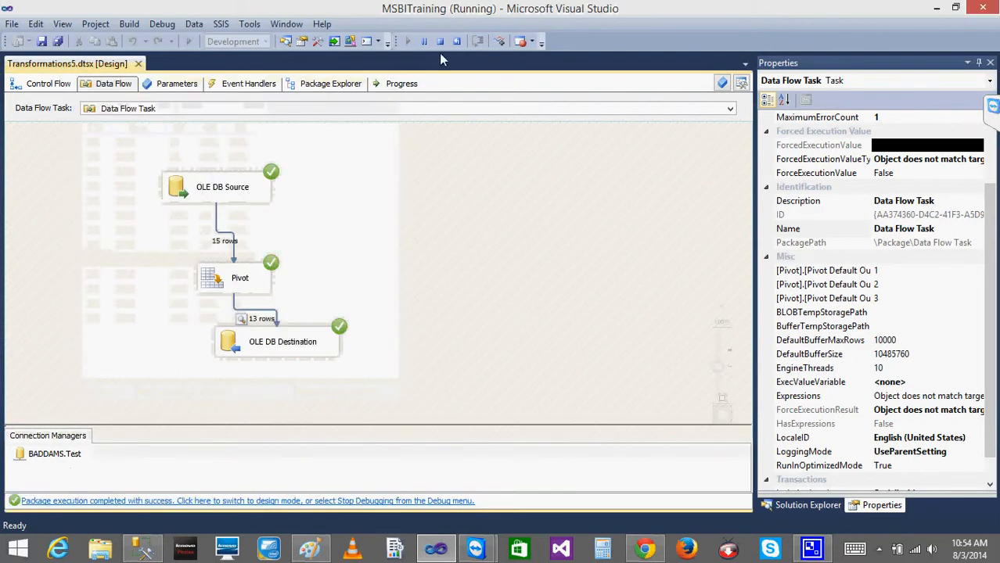
{"action": "left_click", "coordinate": [440, 46]}
Step: Change the OLE DB Source query's sort to ORDER BY CID,YEAR and preview the resulting rows
{"action": "left_click", "coordinate": [335, 198]}
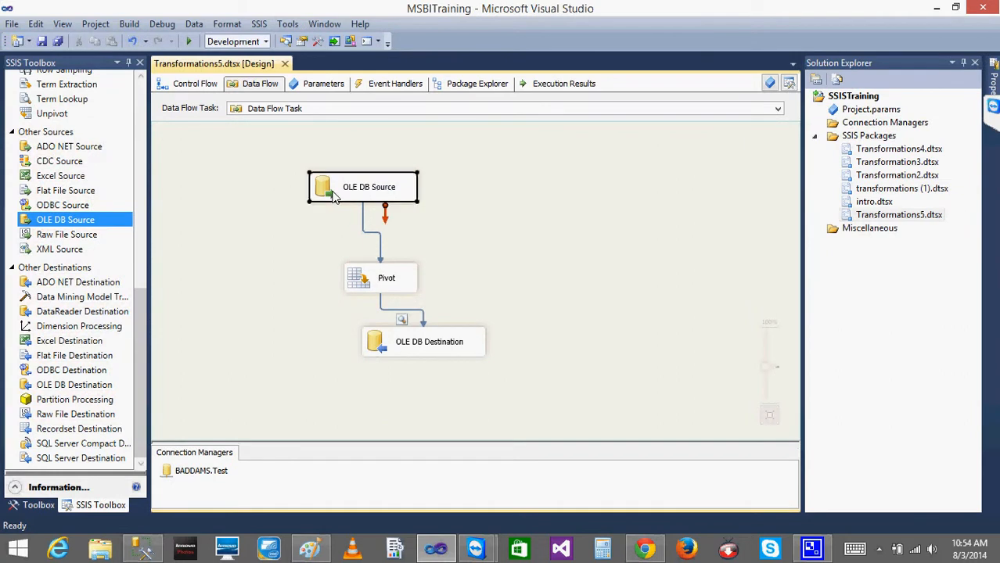
{"action": "double_click", "coordinate": [335, 198]}
{"action": "left_click", "coordinate": [503, 323]}
{"action": "key", "text": "BackSpace"}
{"action": "key", "text": "BackSpace"}
{"action": "key", "text": "BackSpace"}
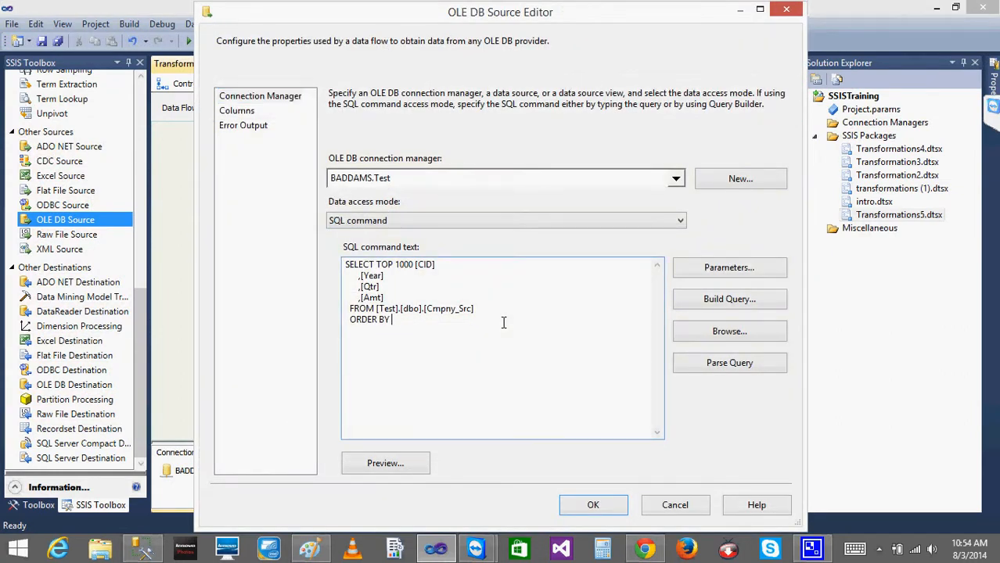
{"action": "type", "text": "CID,YEAR"}
{"action": "left_click", "coordinate": [396, 465]}
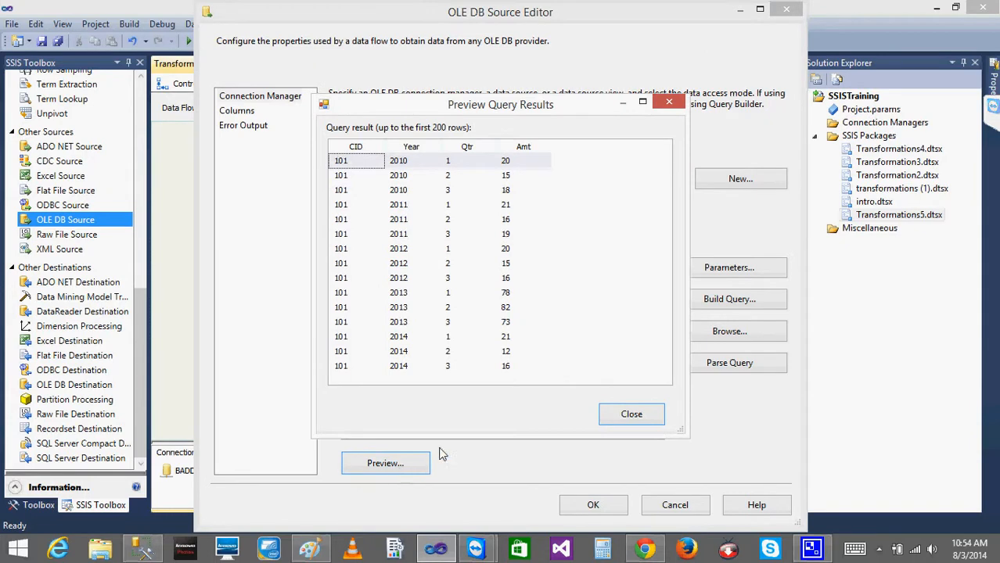
{"action": "left_click", "coordinate": [632, 414]}
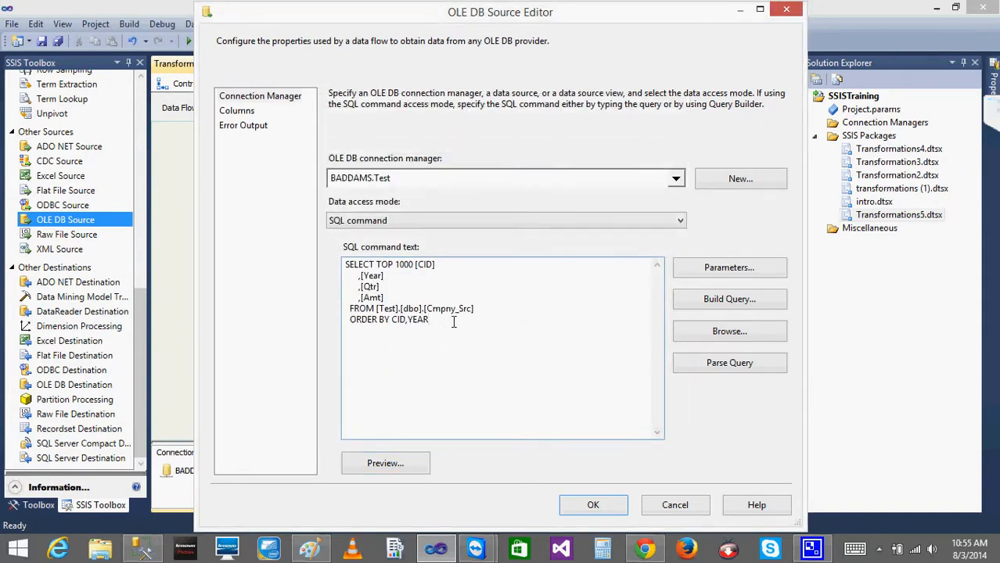
Step: Add QTR to the query's ORDER BY clause, preview the rows and accept the OLE DB Source settings
{"action": "type", "text": "QTR"}
{"action": "left_click", "coordinate": [402, 471]}
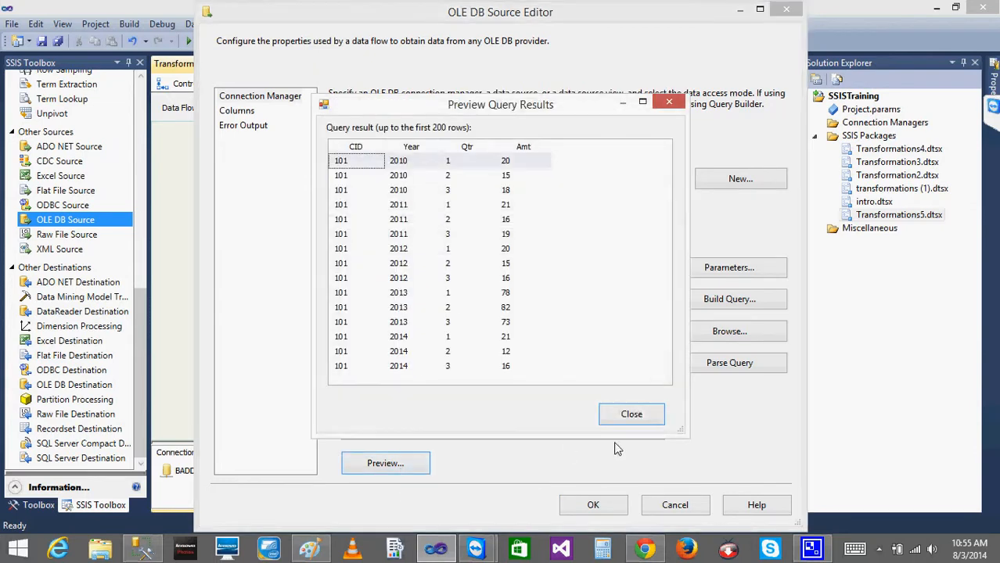
{"action": "left_click", "coordinate": [630, 416]}
{"action": "left_click", "coordinate": [587, 507]}
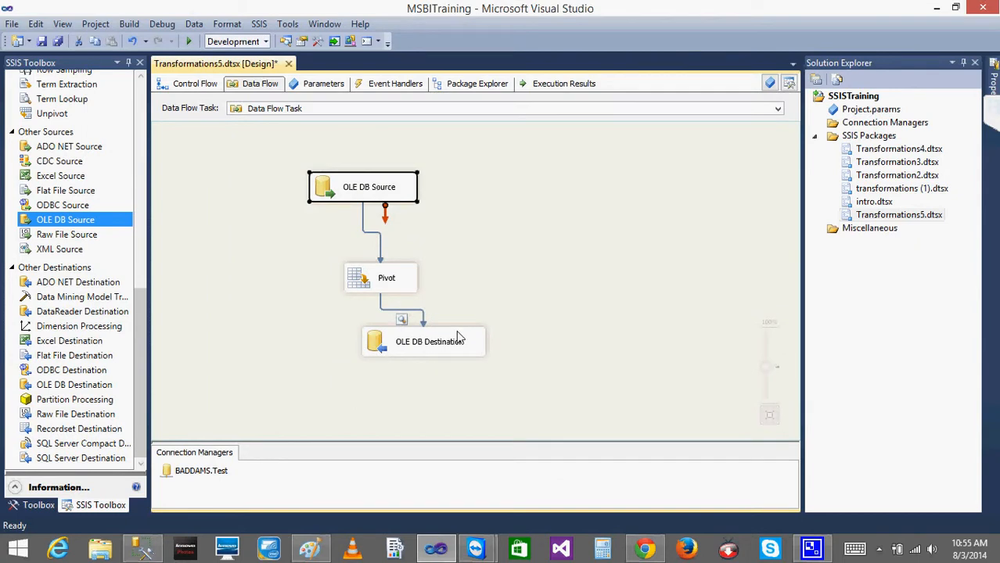
Step: Run the package to check the 2010 row's quarterly amounts in the Pivot output data viewer, and stop debugging
{"action": "left_click", "coordinate": [188, 45]}
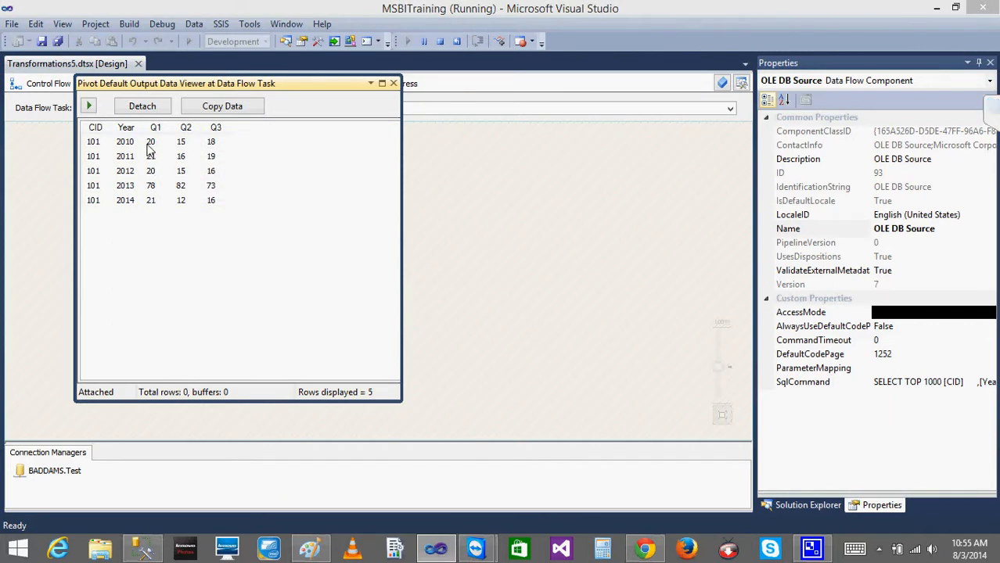
{"action": "left_click", "coordinate": [148, 144]}
{"action": "left_click", "coordinate": [211, 146]}
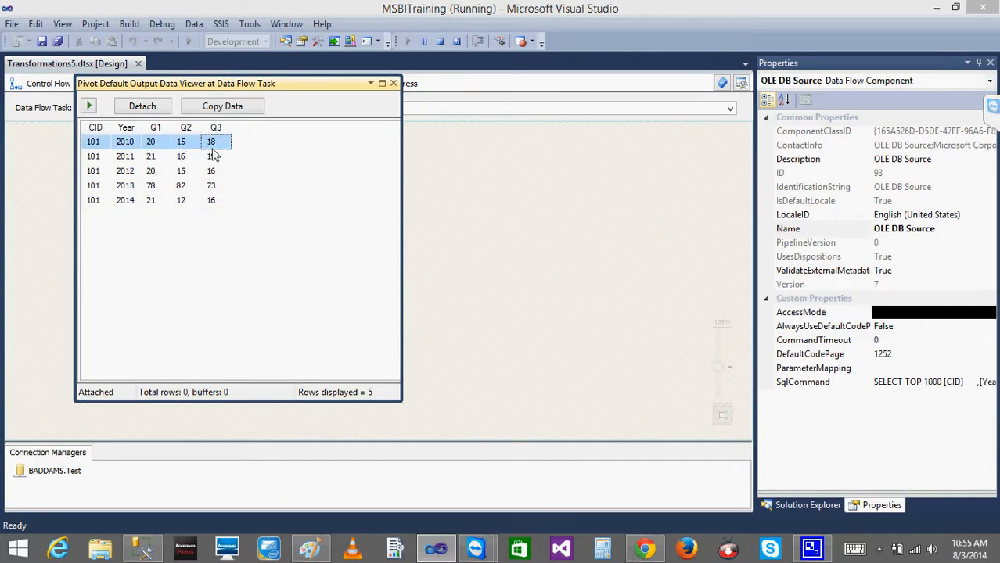
{"action": "left_click", "coordinate": [393, 83]}
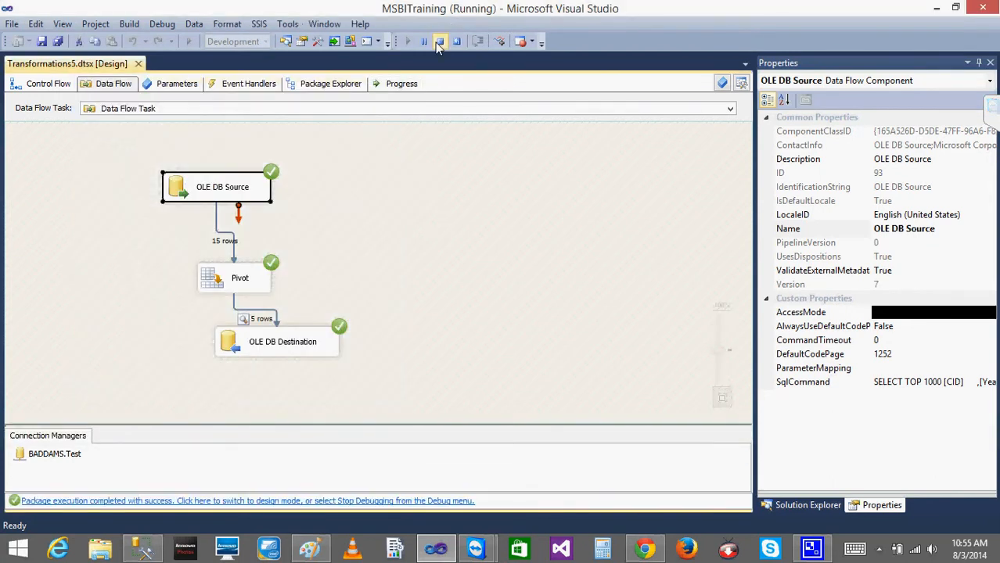
{"action": "left_click", "coordinate": [440, 40]}
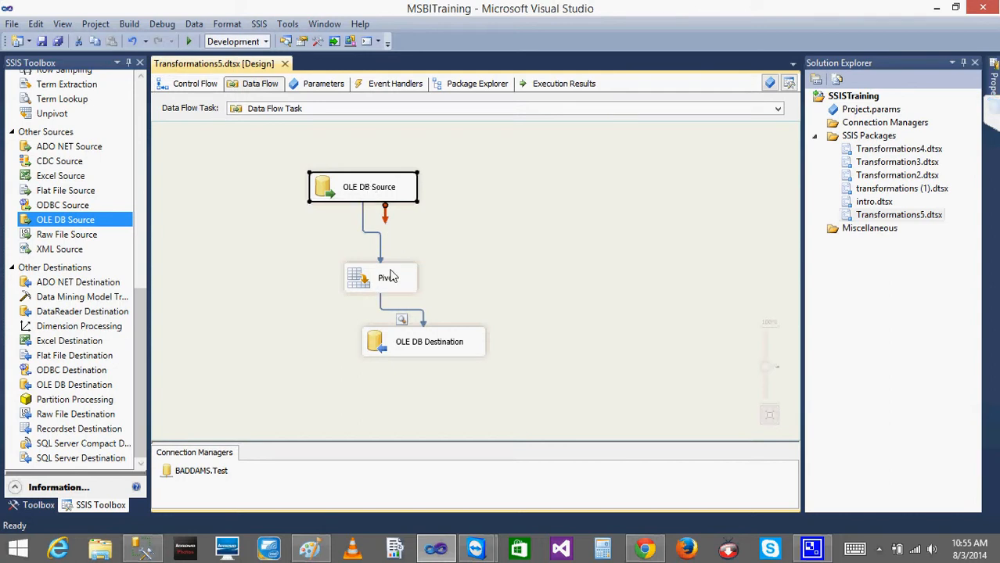
Step: Review the Pivot transformation's Pivot Key, Set Key and Pivot Value settings and leave them without saving changes
{"action": "right_click", "coordinate": [376, 288]}
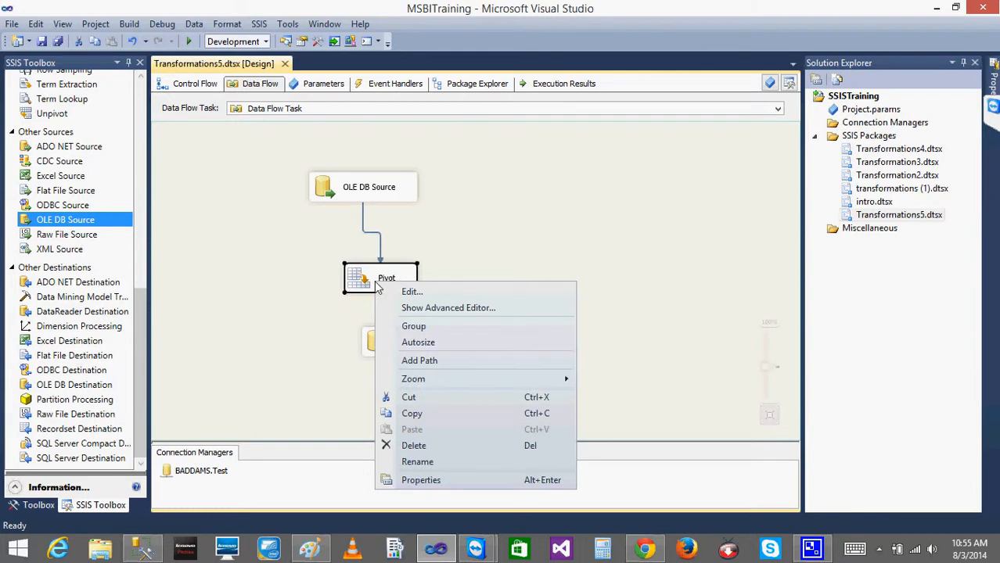
{"action": "left_click", "coordinate": [359, 283]}
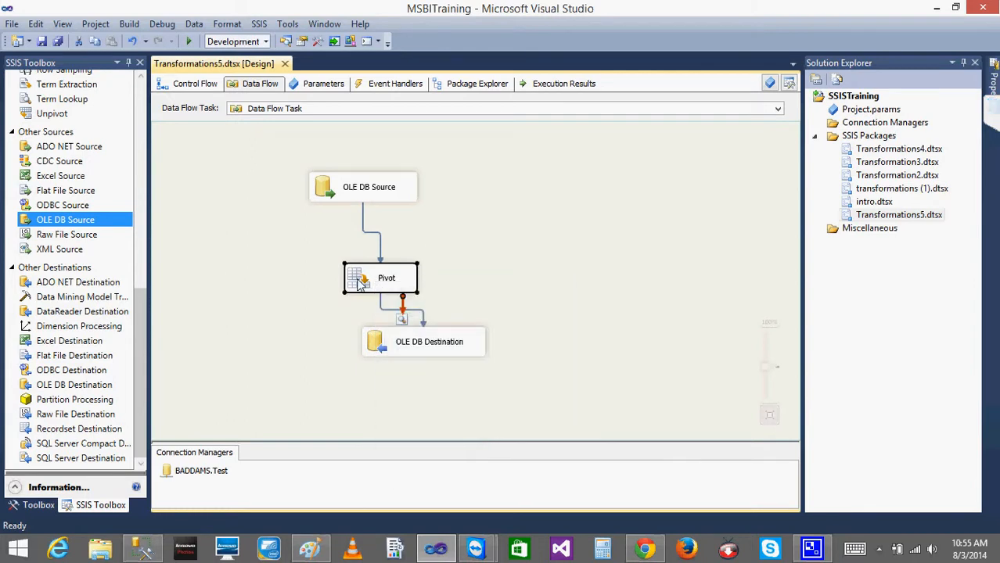
{"action": "double_click", "coordinate": [368, 284]}
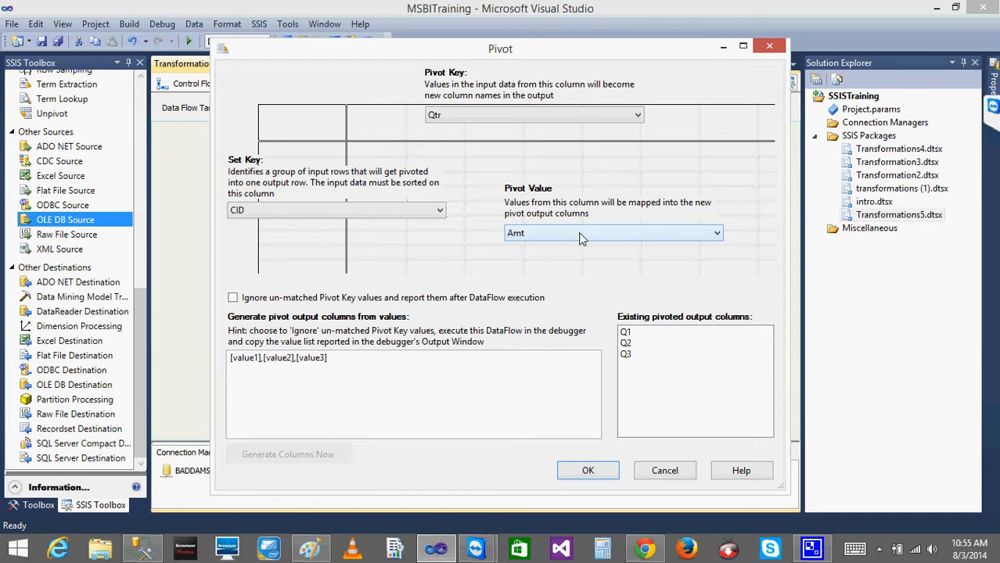
{"action": "left_click", "coordinate": [671, 472]}
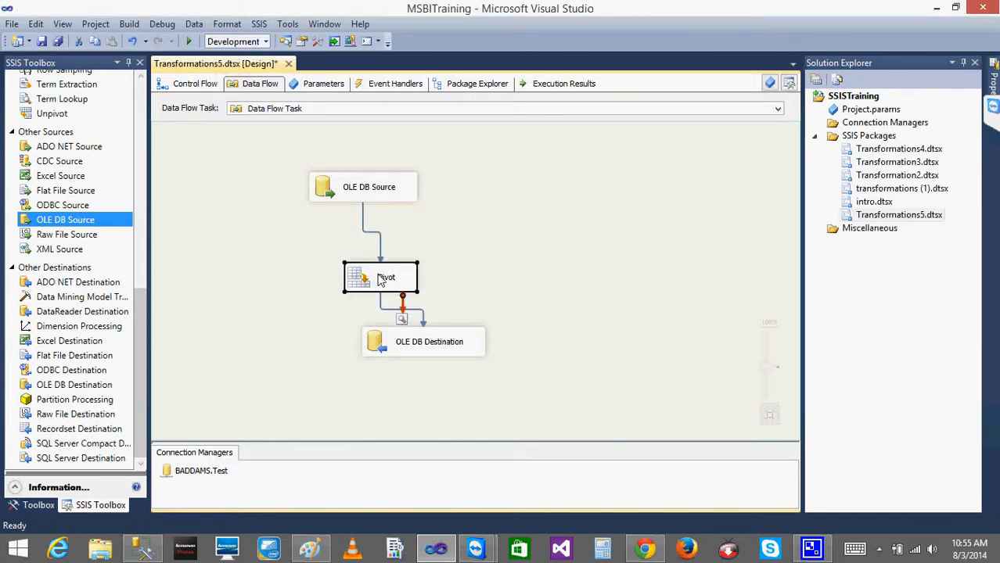
Step: Open the Pivot's Advanced Editor and examine its input columns and the columns under Pivot Default Input and Pivot Default Output
{"action": "right_click", "coordinate": [380, 276]}
{"action": "left_click", "coordinate": [429, 302]}
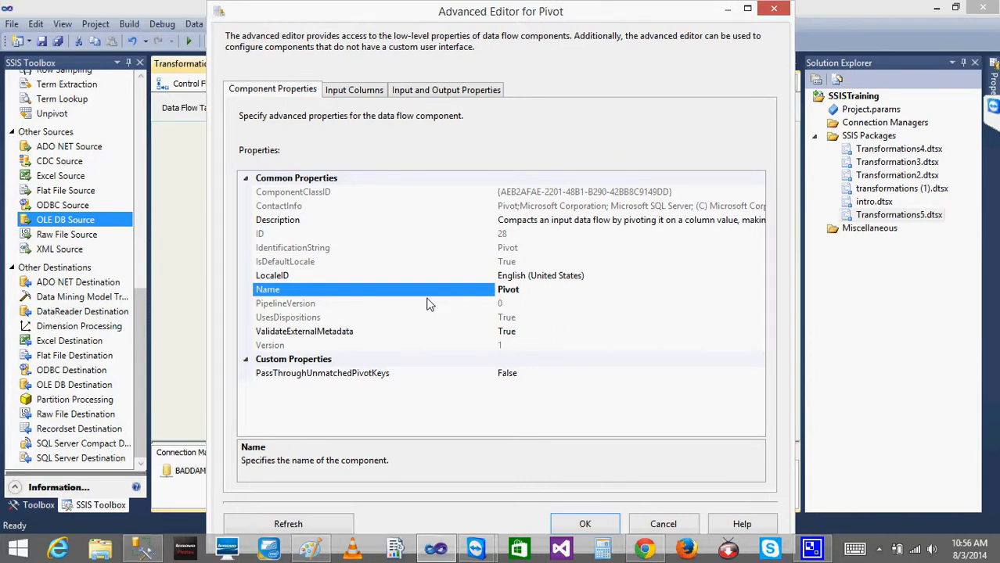
{"action": "left_click", "coordinate": [362, 91]}
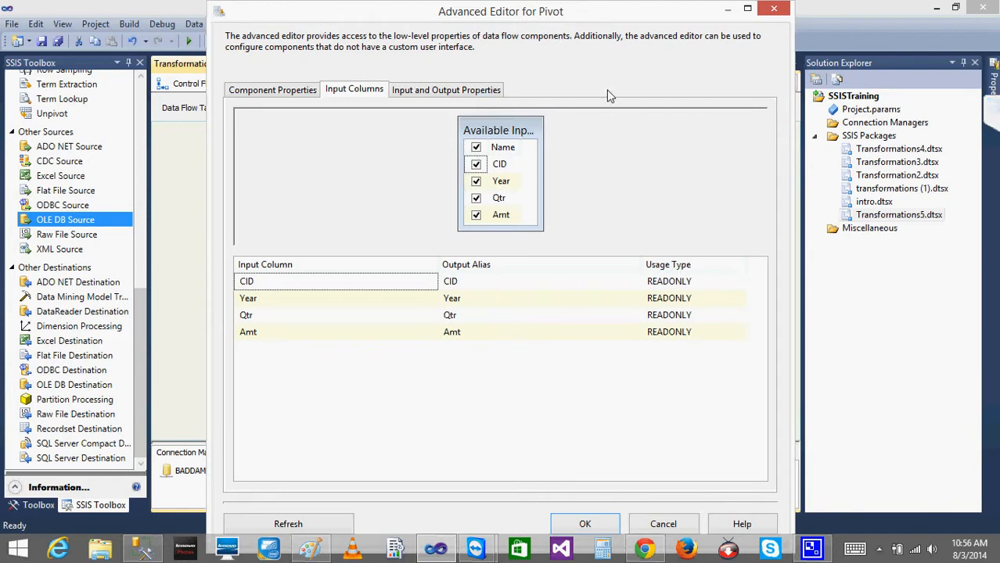
{"action": "left_click", "coordinate": [449, 89]}
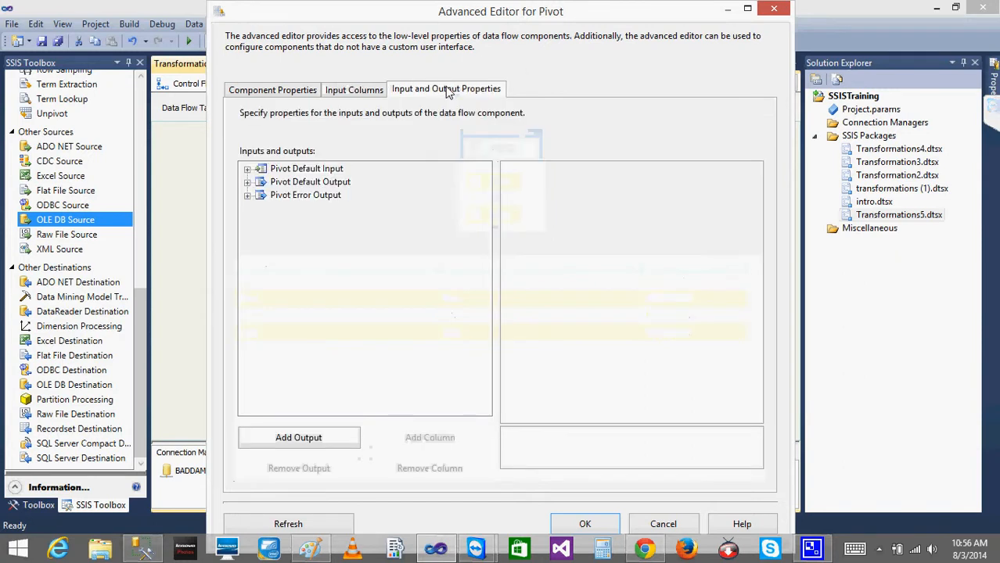
{"action": "left_click", "coordinate": [247, 169]}
{"action": "left_click", "coordinate": [261, 182]}
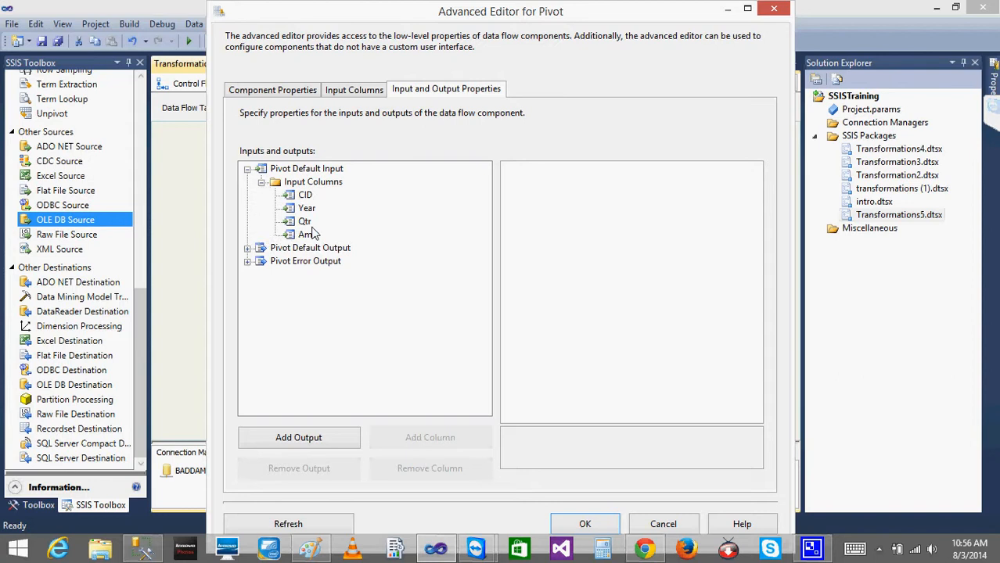
{"action": "left_click", "coordinate": [247, 248]}
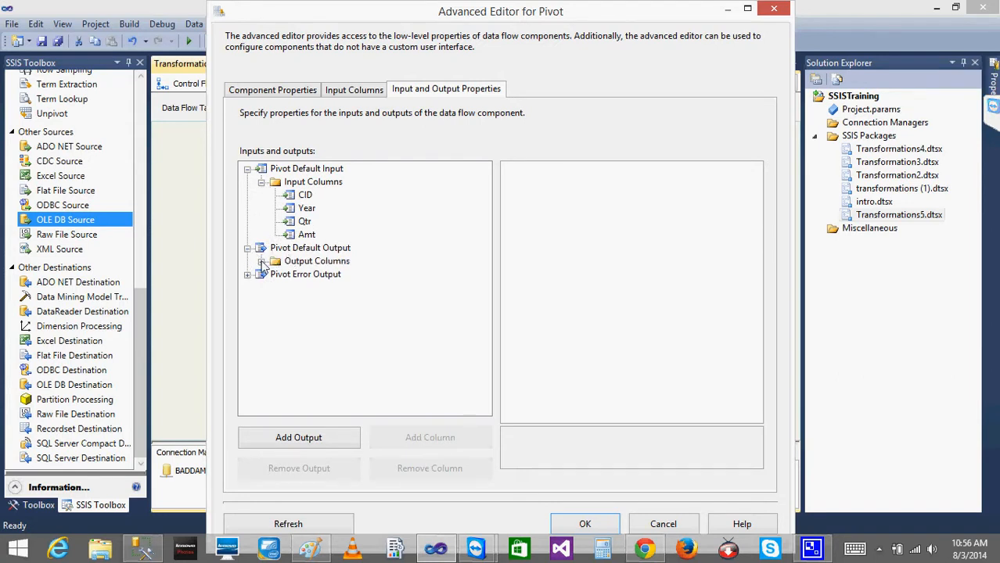
{"action": "left_click", "coordinate": [261, 261]}
{"action": "left_click", "coordinate": [305, 263]}
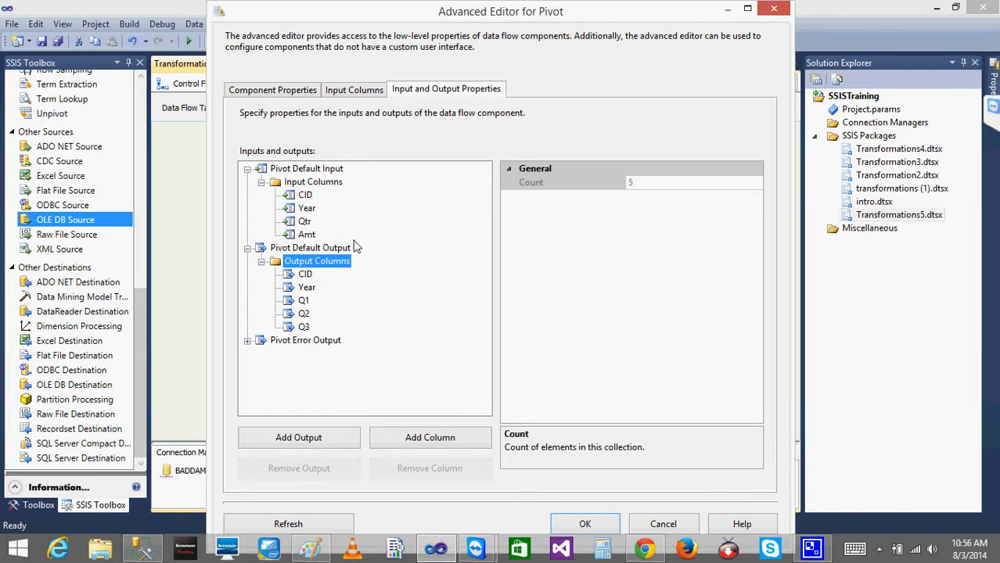
{"action": "left_click", "coordinate": [311, 277]}
{"action": "left_click", "coordinate": [321, 263]}
Step: Compare the LineageID of the CID and Year input columns with the SourceColumn of the matching output columns
{"action": "left_click", "coordinate": [306, 197]}
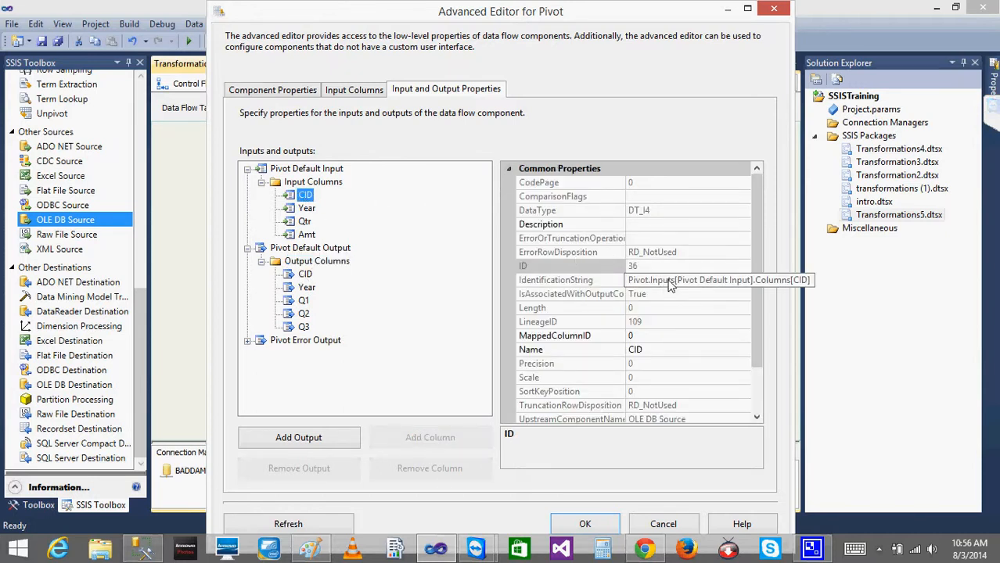
{"action": "left_click", "coordinate": [648, 323]}
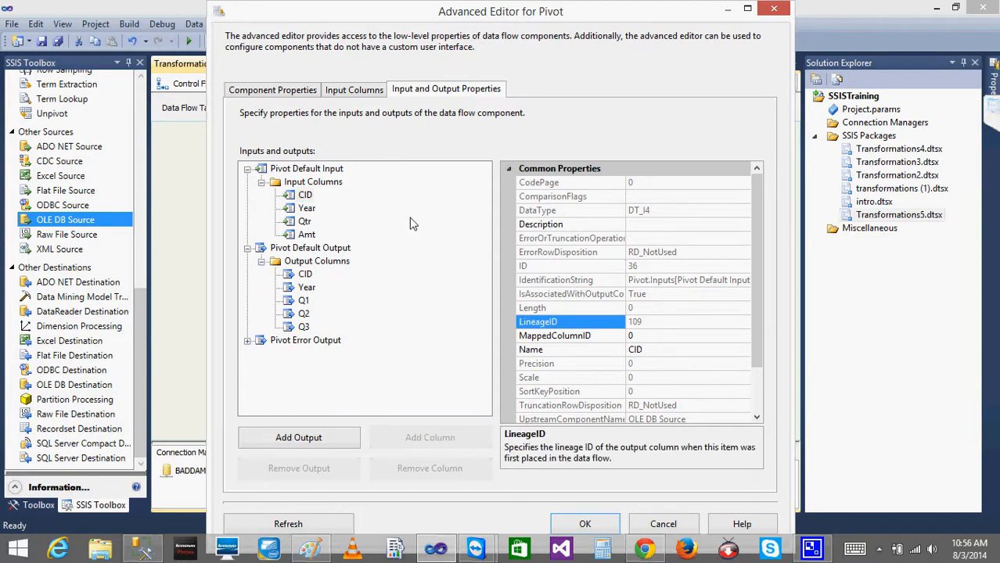
{"action": "left_click", "coordinate": [298, 276]}
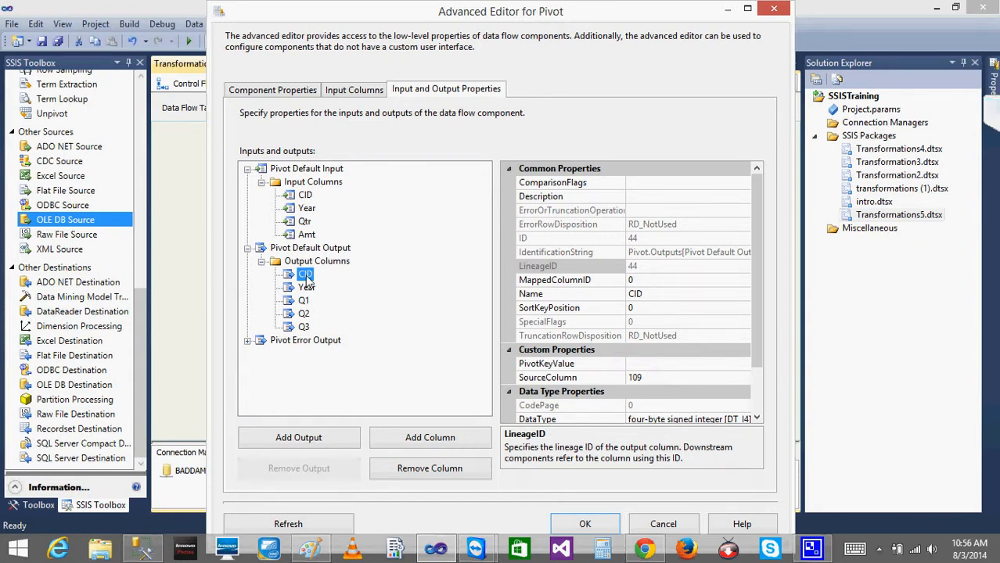
{"action": "left_click_drag", "start_coordinate": [591, 15], "coordinate": [859, 72]}
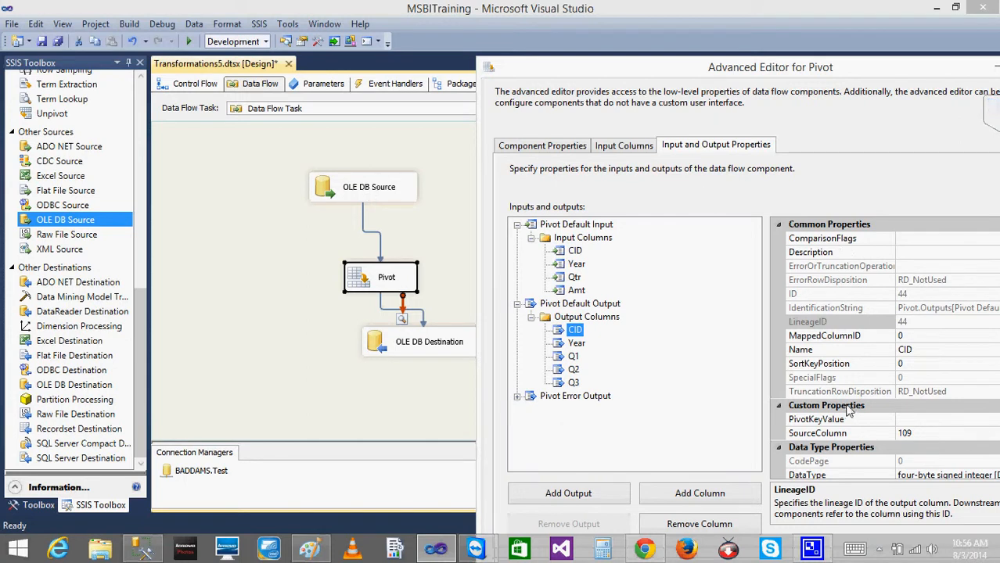
{"action": "left_click_drag", "start_coordinate": [759, 67], "coordinate": [511, 13]}
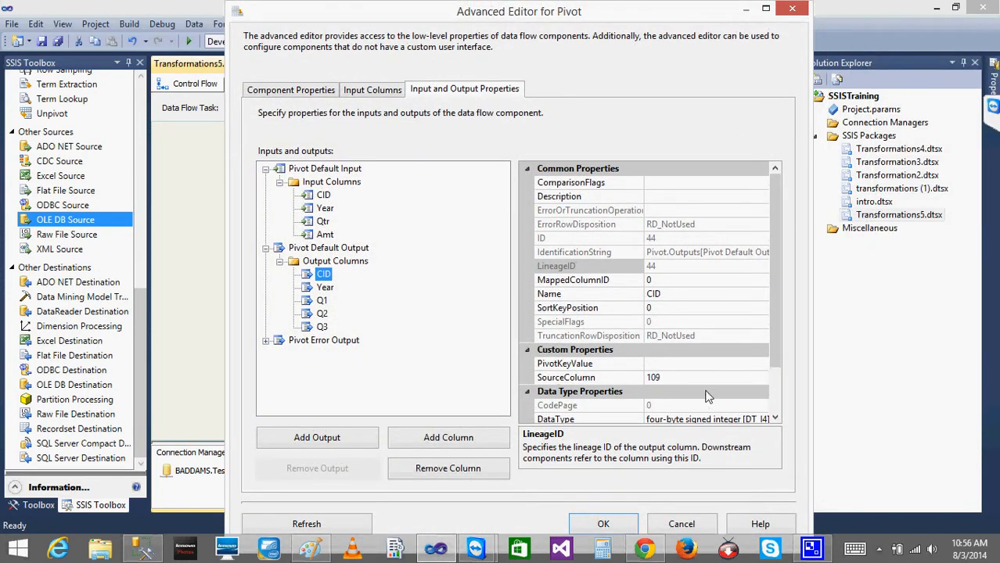
{"action": "left_click", "coordinate": [323, 195]}
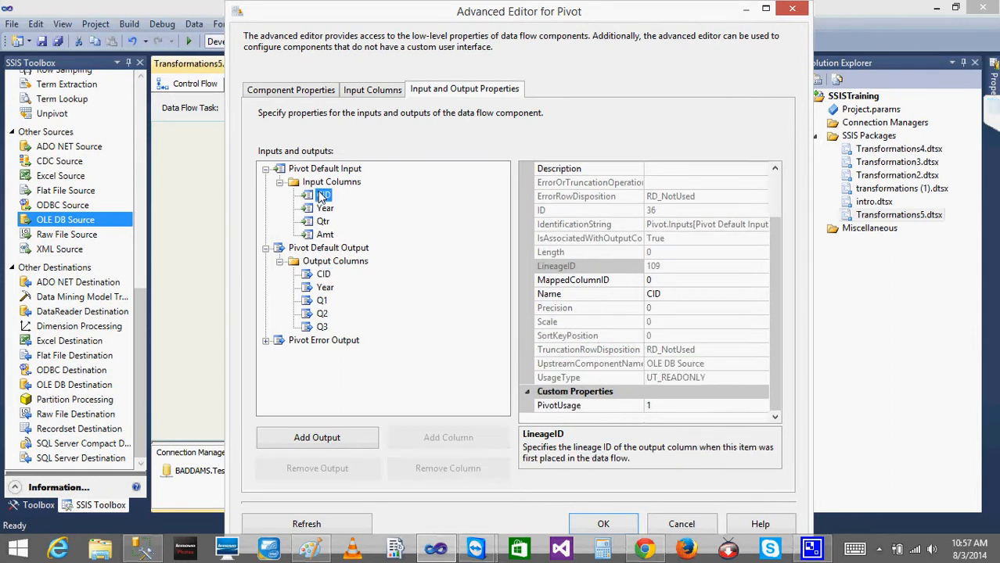
{"action": "left_click", "coordinate": [323, 275]}
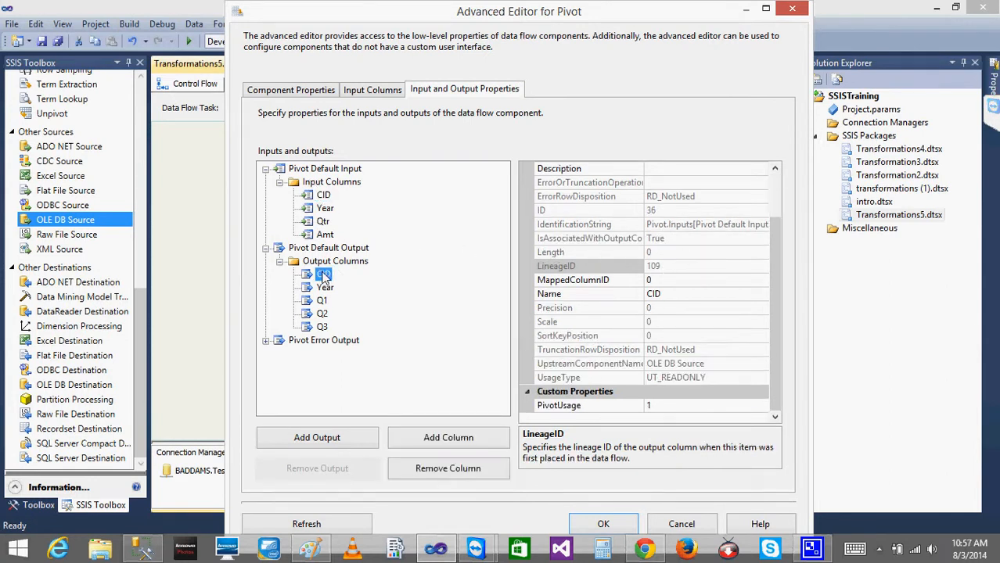
{"action": "left_click", "coordinate": [678, 377]}
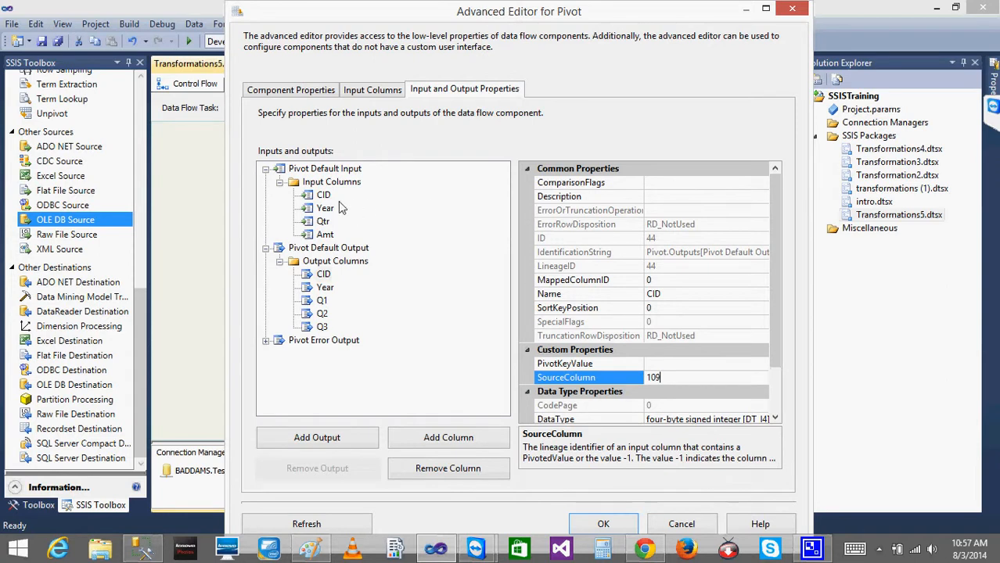
{"action": "left_click", "coordinate": [324, 209]}
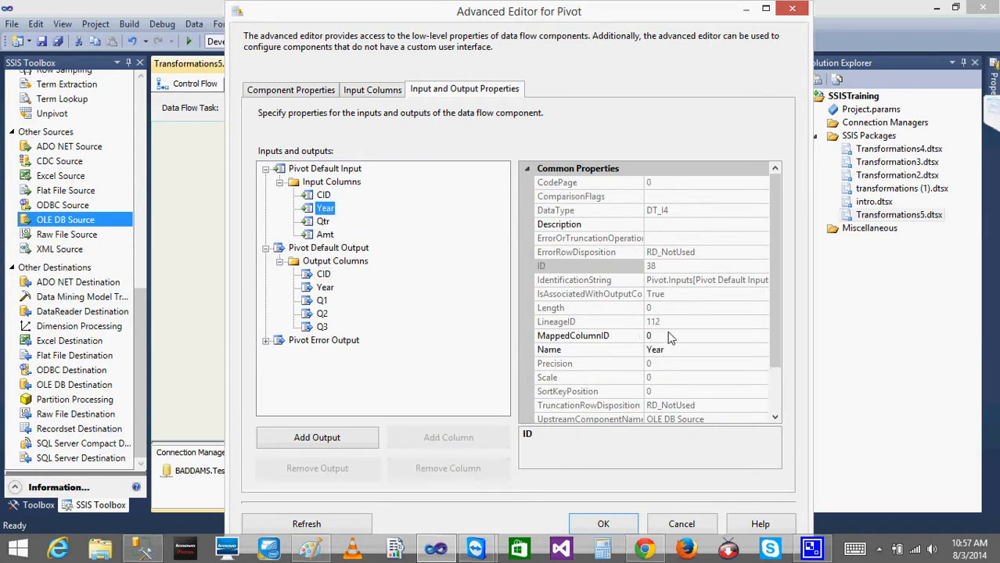
{"action": "left_click", "coordinate": [326, 288]}
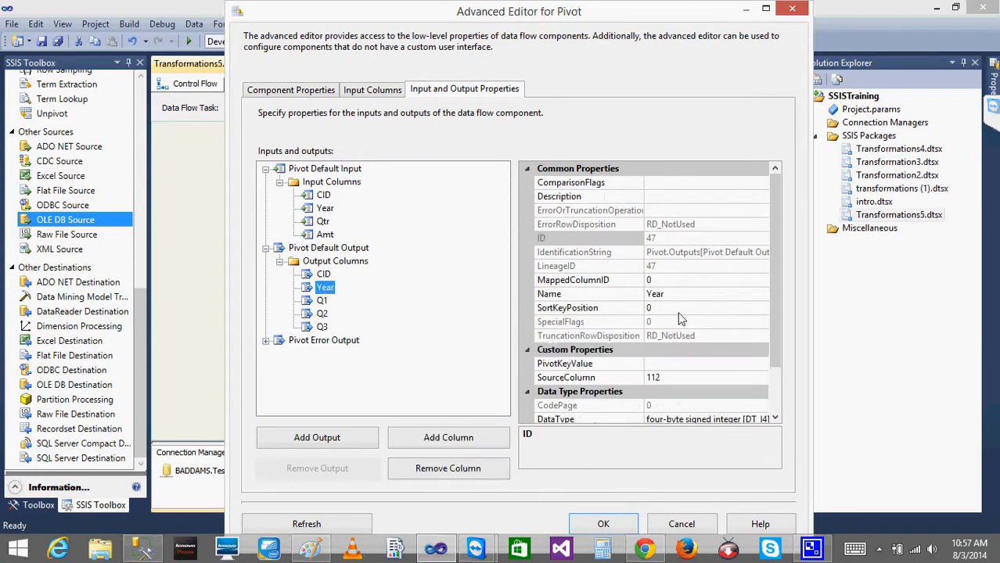
Step: Check the PivotUsage property of the CID, Year, Qtr and Amt input columns
{"action": "left_click", "coordinate": [323, 195]}
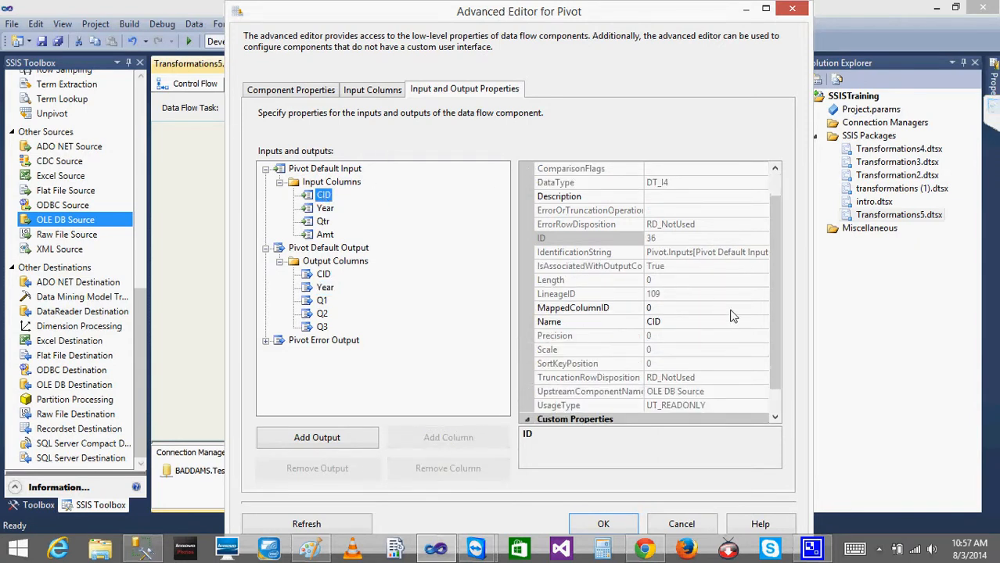
{"action": "scroll", "coordinate": [775, 338], "scroll_direction": "down", "scroll_amount": 1}
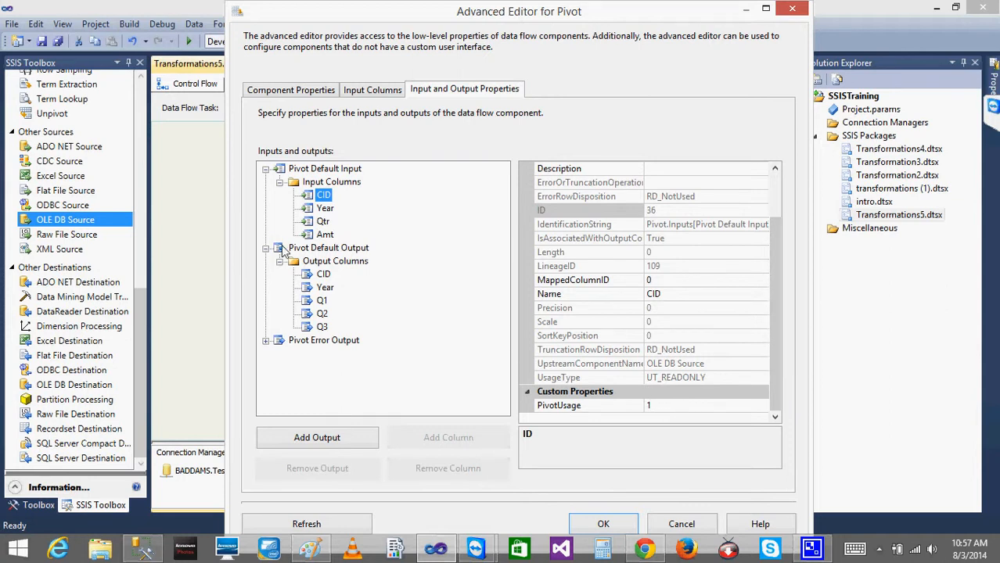
{"action": "left_click", "coordinate": [323, 209]}
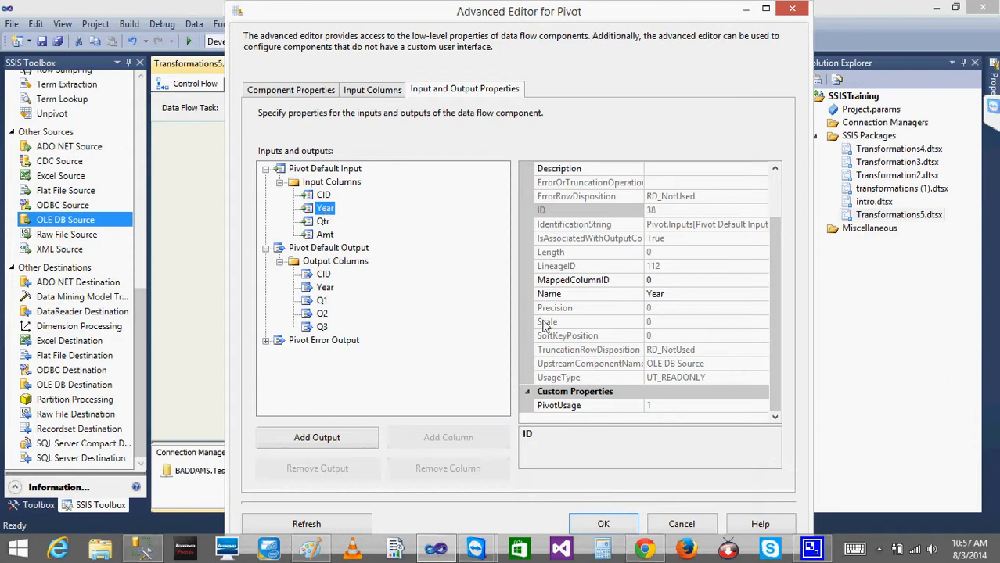
{"action": "left_click", "coordinate": [323, 223]}
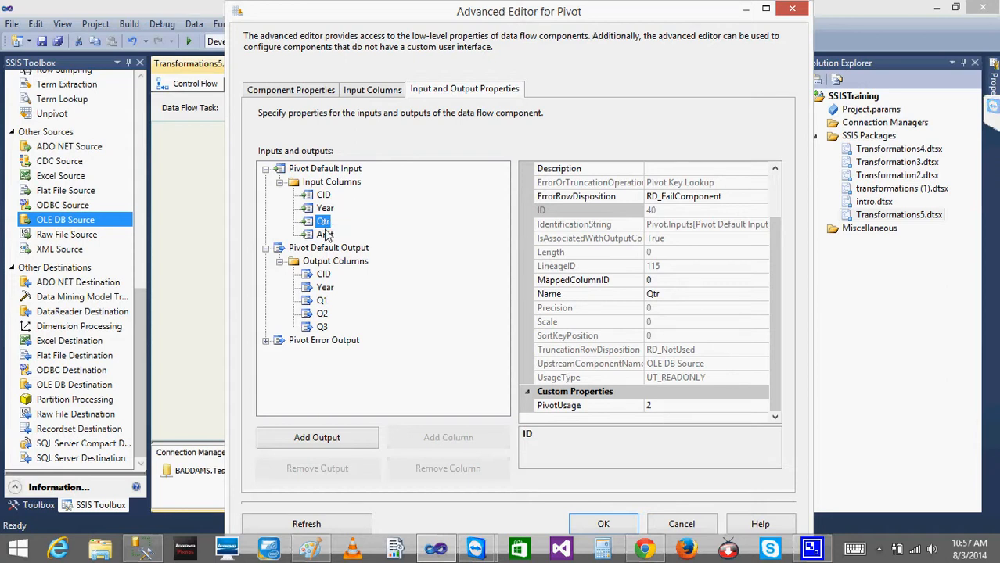
{"action": "left_click", "coordinate": [324, 235]}
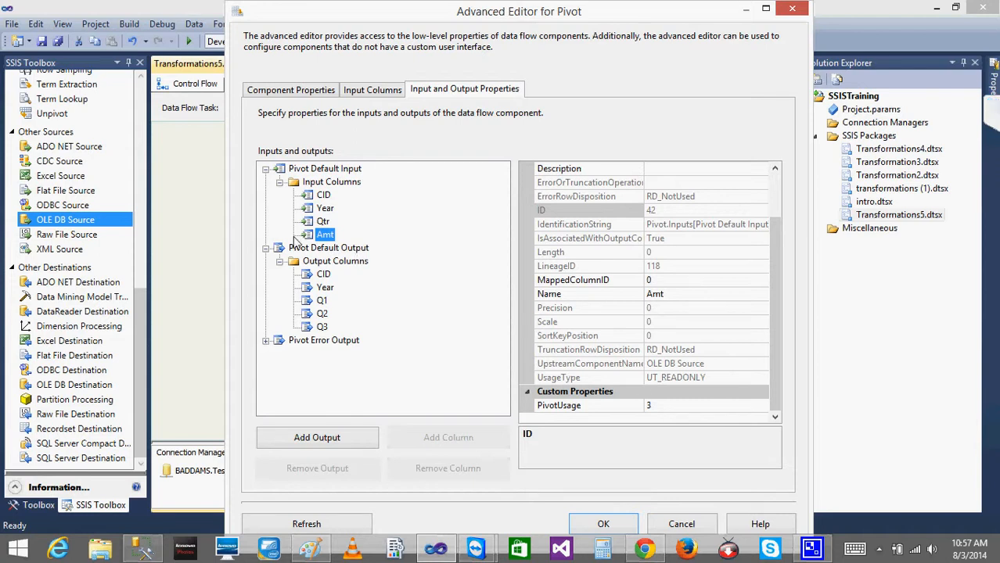
Step: Inspect the SourceColumn and PivotKeyValue properties of the CID, Year and Q1 output columns
{"action": "left_click", "coordinate": [322, 274]}
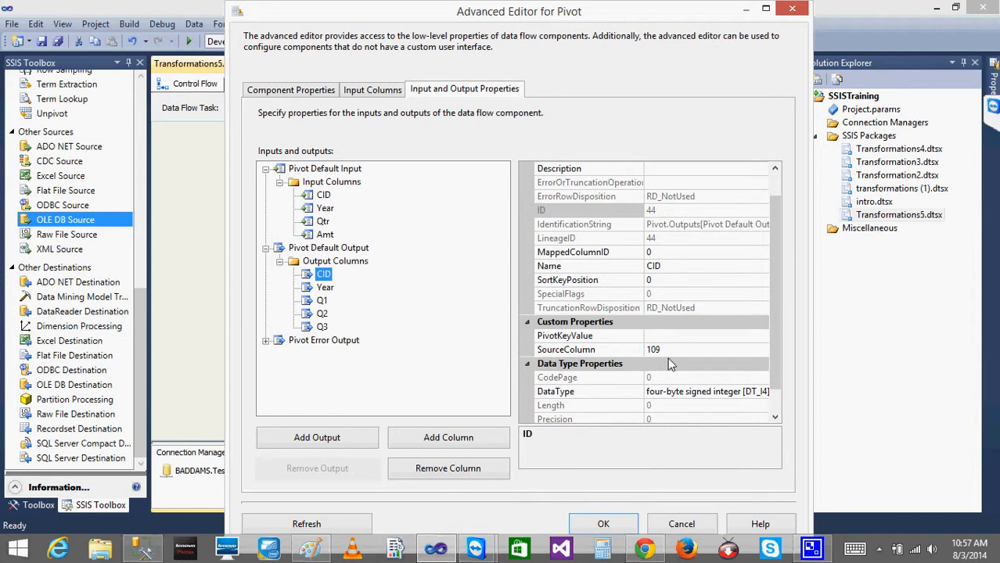
{"action": "left_click", "coordinate": [324, 288]}
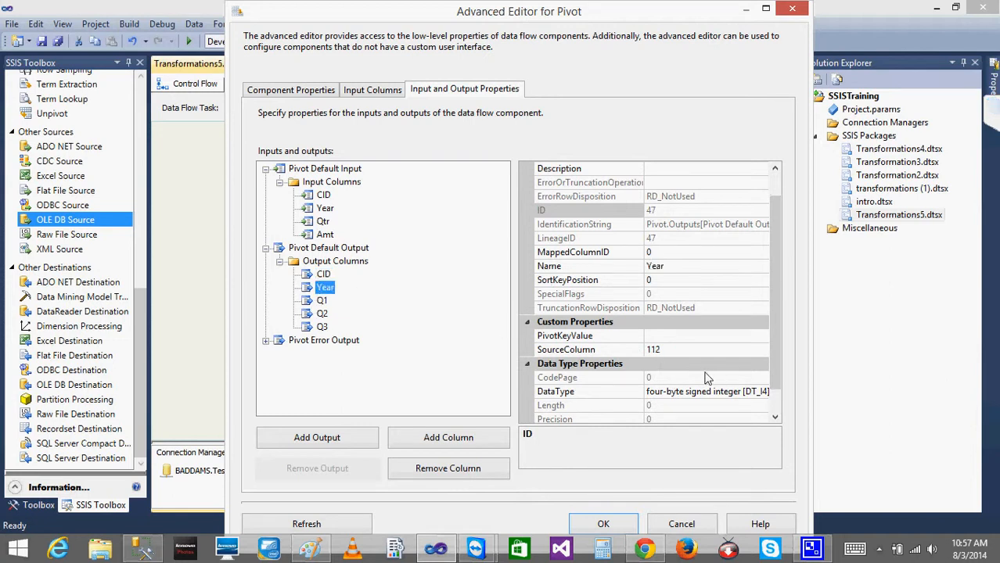
{"action": "left_click", "coordinate": [319, 304]}
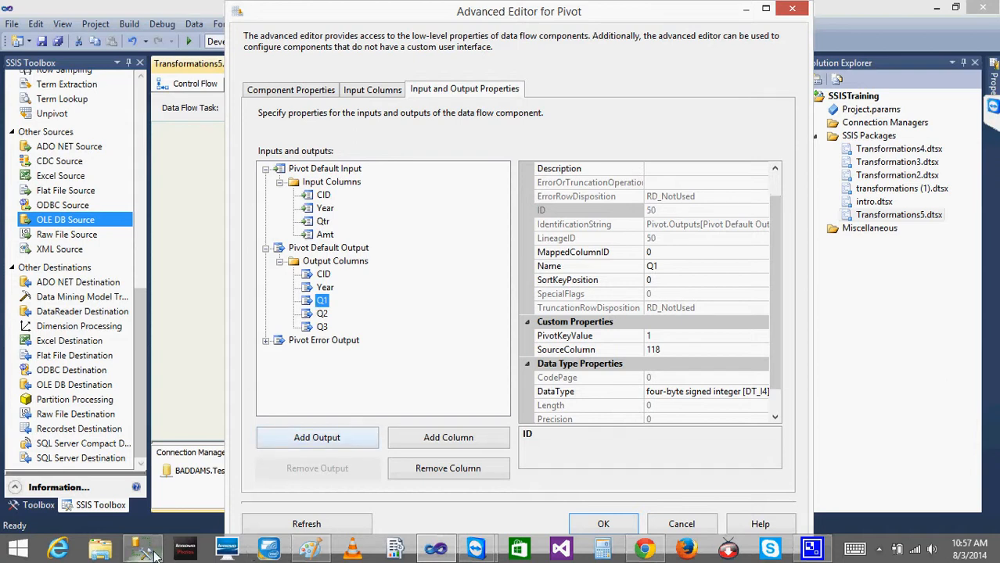
Step: Switch to SQL Server Management Studio and compare the Qtr and Amt values in the first Cmpny_Src result row
{"action": "left_click", "coordinate": [185, 549]}
{"action": "left_click", "coordinate": [378, 342]}
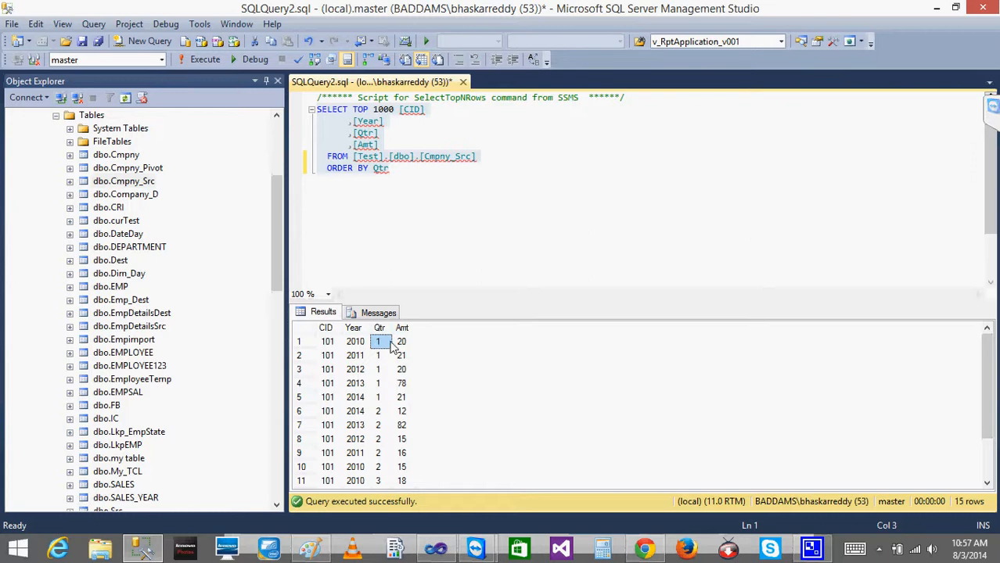
{"action": "left_click", "coordinate": [401, 343]}
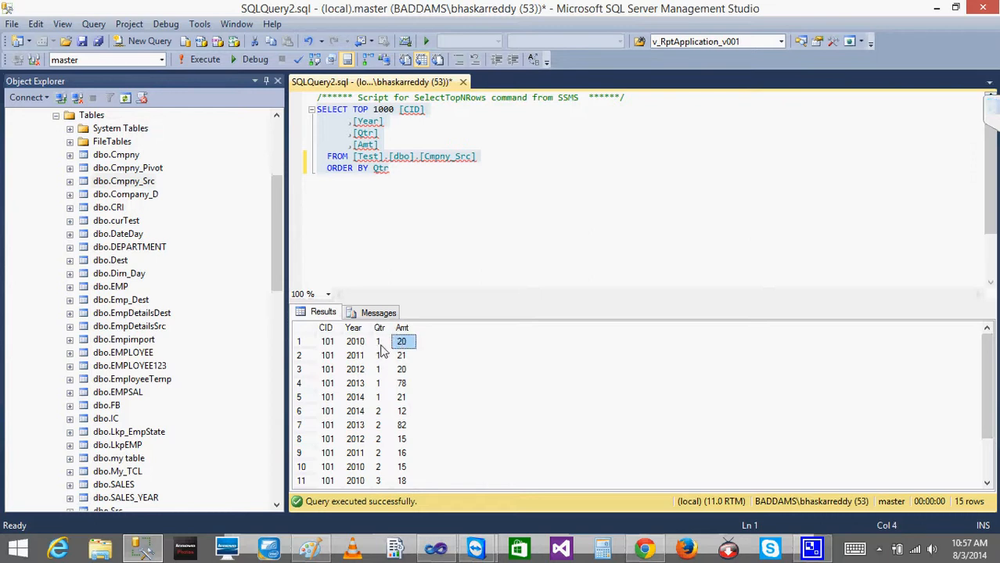
{"action": "left_click", "coordinate": [382, 344]}
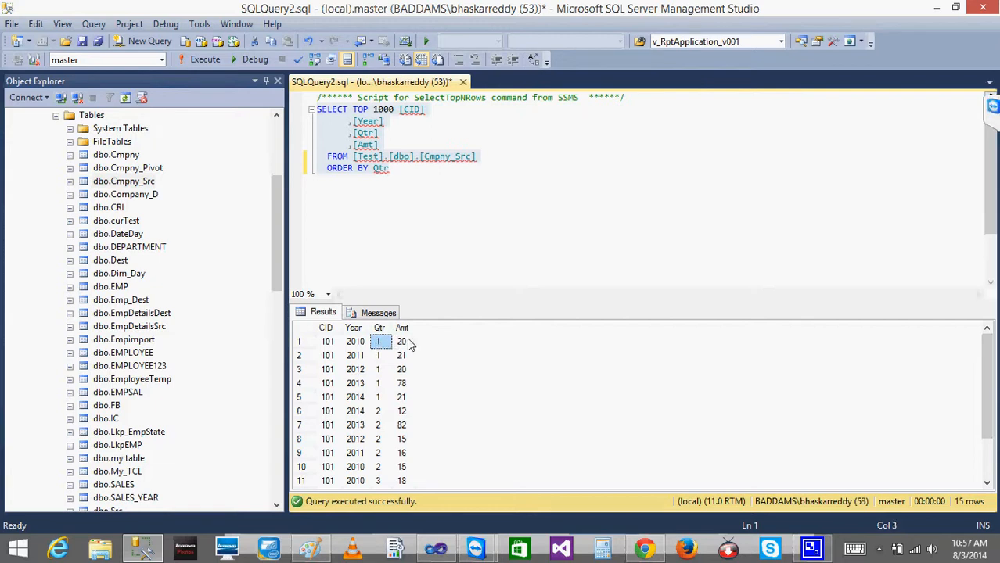
Step: Compare the Q1 output column's PivotKeyValue and SourceColumn in the Pivot's advanced editor with the Amt input column's LineageID
{"action": "left_click", "coordinate": [404, 346]}
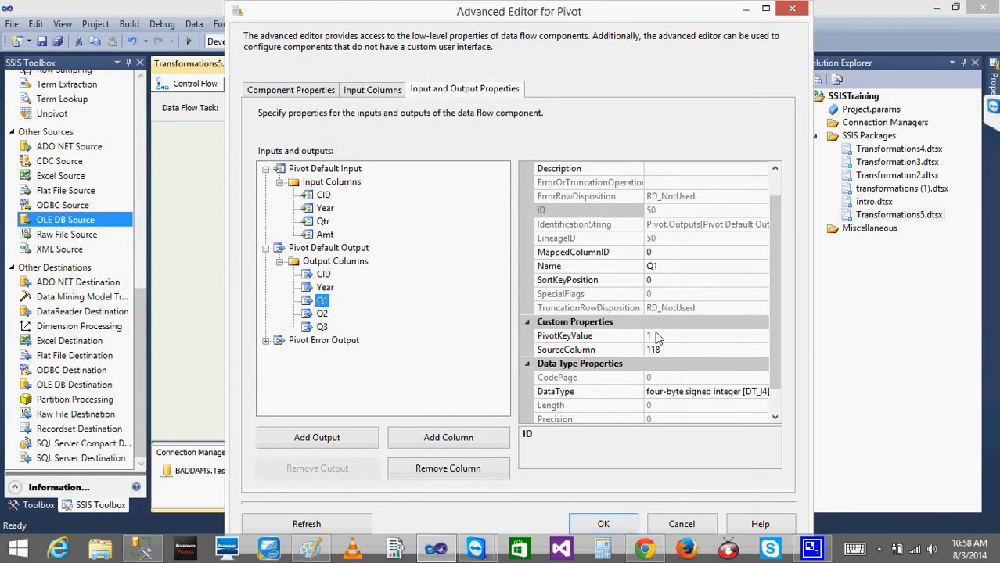
{"action": "left_click", "coordinate": [651, 335]}
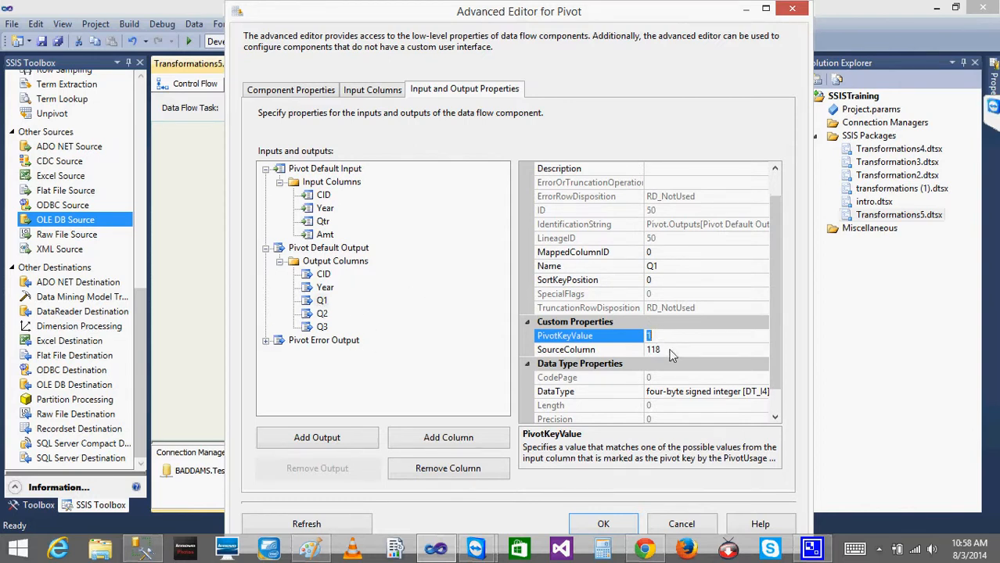
{"action": "left_click", "coordinate": [325, 236]}
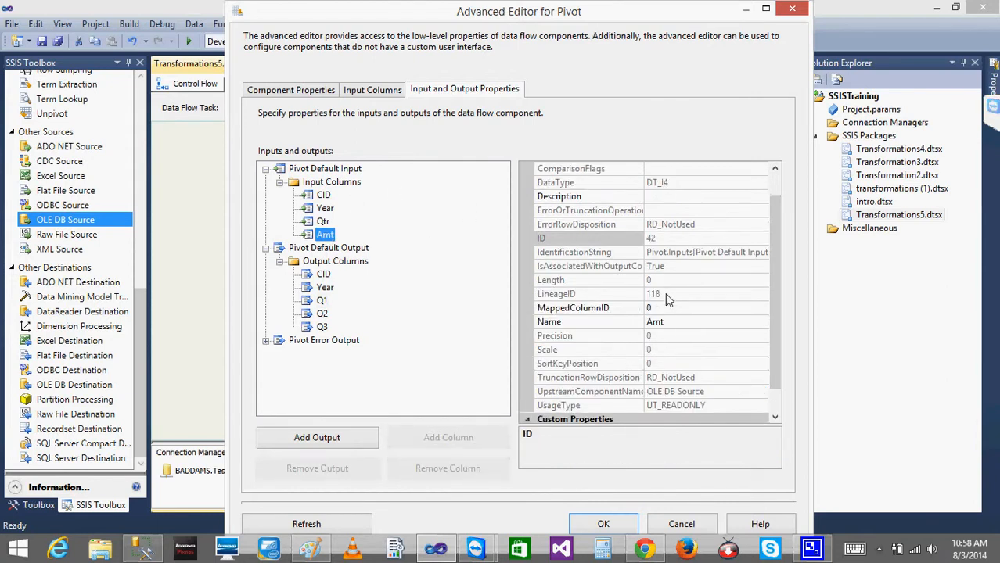
{"action": "left_click", "coordinate": [317, 302]}
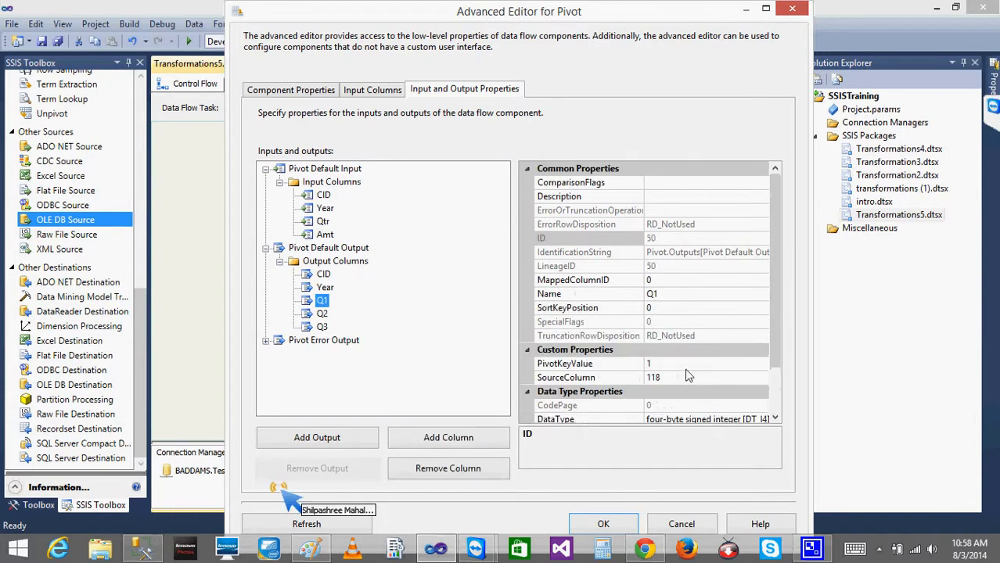
{"action": "left_click", "coordinate": [682, 379]}
Step: Run the Cmpny_Src query in SQL Server Management Studio without its ORDER BY clause and check Qtr and Amt in the second row
{"action": "left_click", "coordinate": [322, 314]}
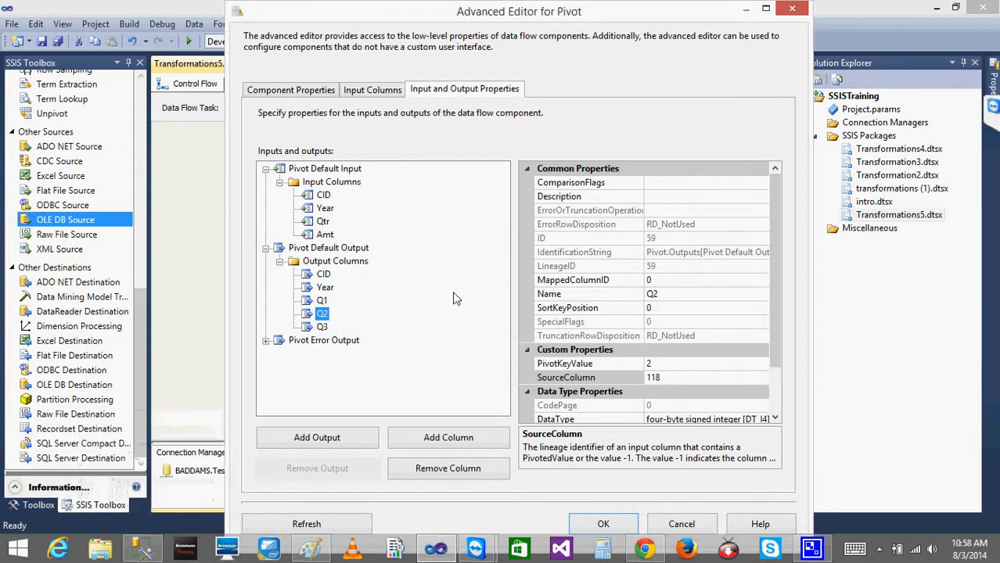
{"action": "left_click", "coordinate": [147, 551]}
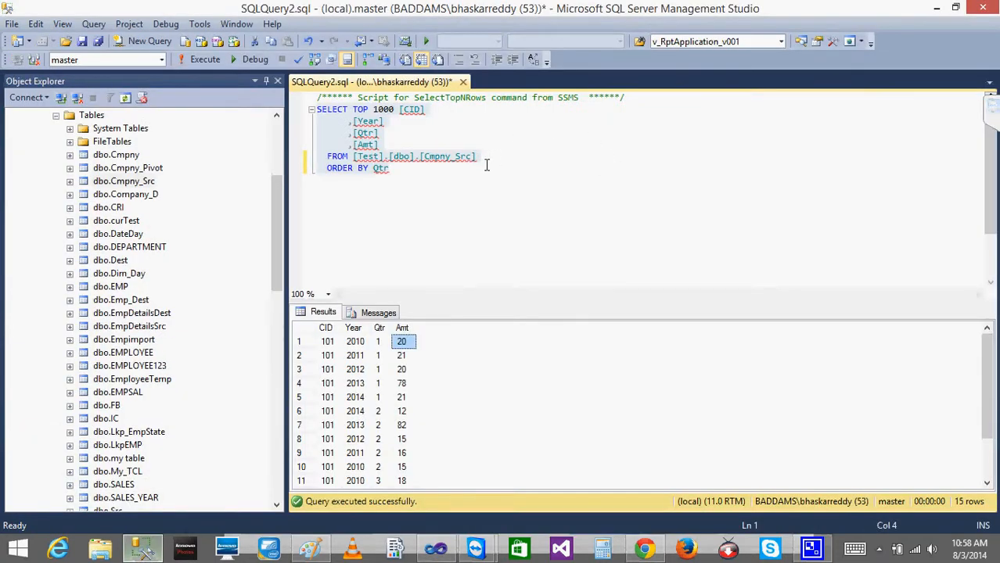
{"action": "left_click", "coordinate": [481, 155]}
{"action": "left_click_drag", "start_coordinate": [483, 156], "coordinate": [296, 105]}
{"action": "left_click", "coordinate": [208, 60]}
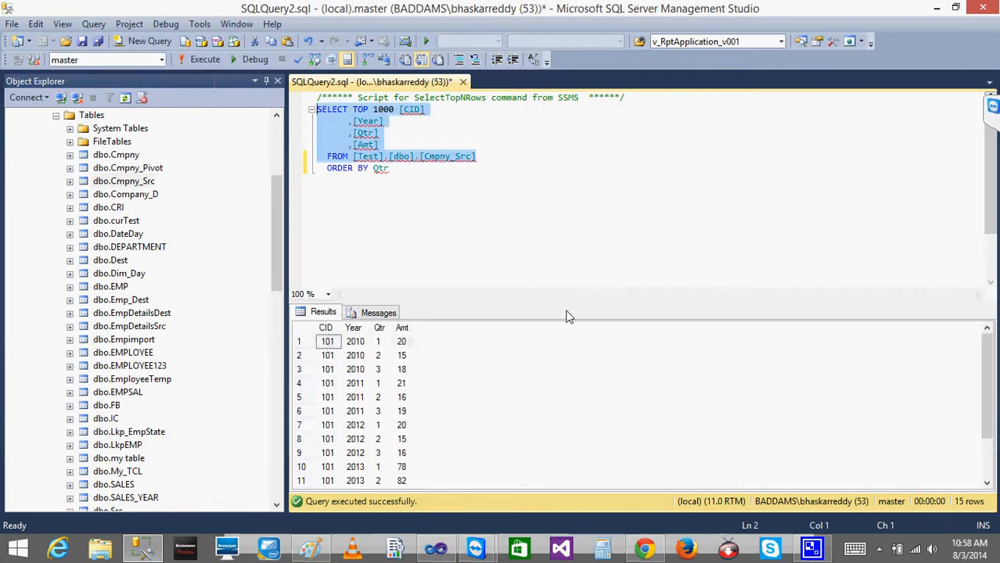
{"action": "left_click", "coordinate": [380, 356]}
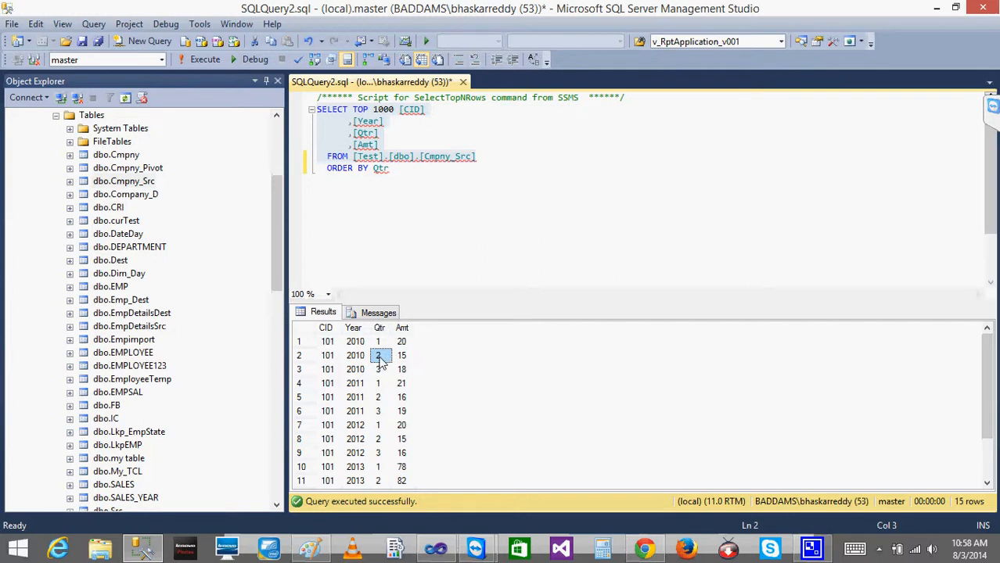
{"action": "left_click", "coordinate": [403, 358]}
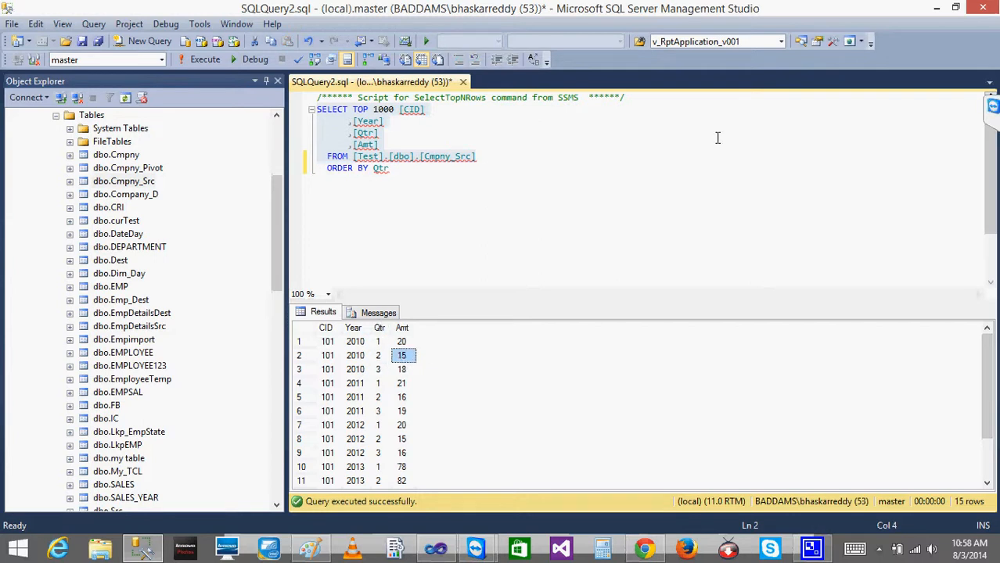
Step: Return to the Pivot's advanced editor and inspect the PivotKeyValue and SourceColumn of the Q2 and Q3 output columns
{"action": "left_click", "coordinate": [936, 8]}
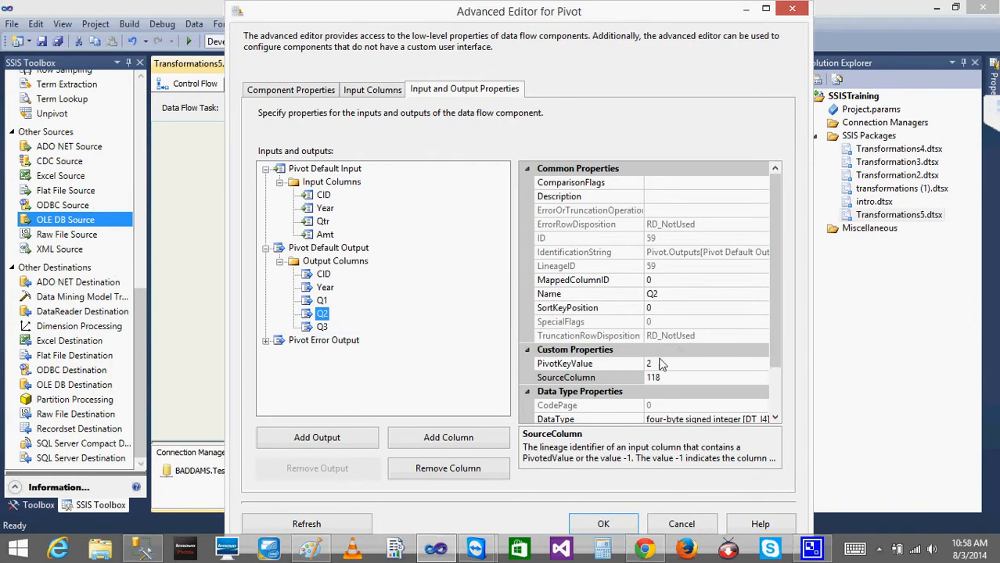
{"action": "left_click", "coordinate": [657, 365]}
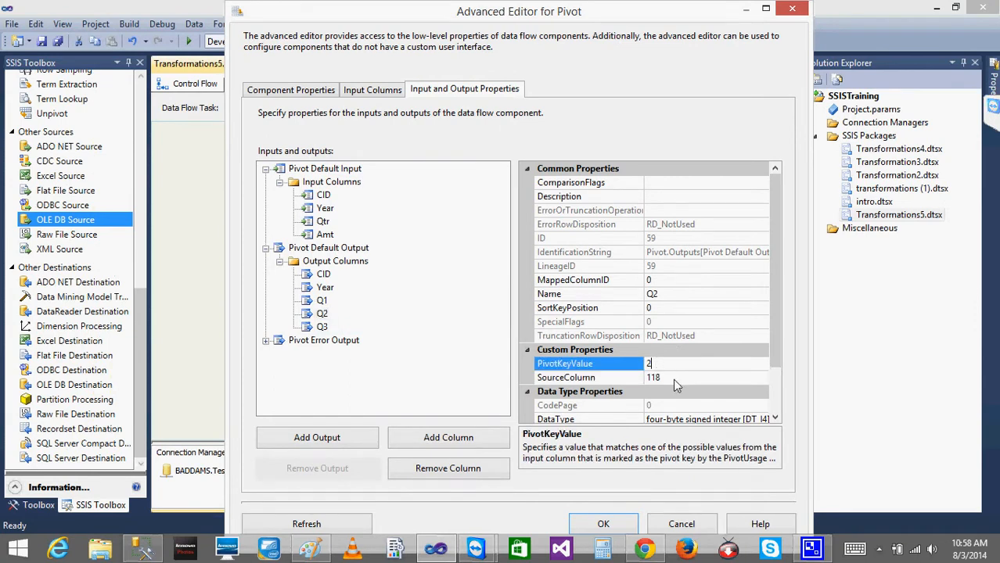
{"action": "left_click", "coordinate": [673, 378]}
{"action": "left_click", "coordinate": [322, 326]}
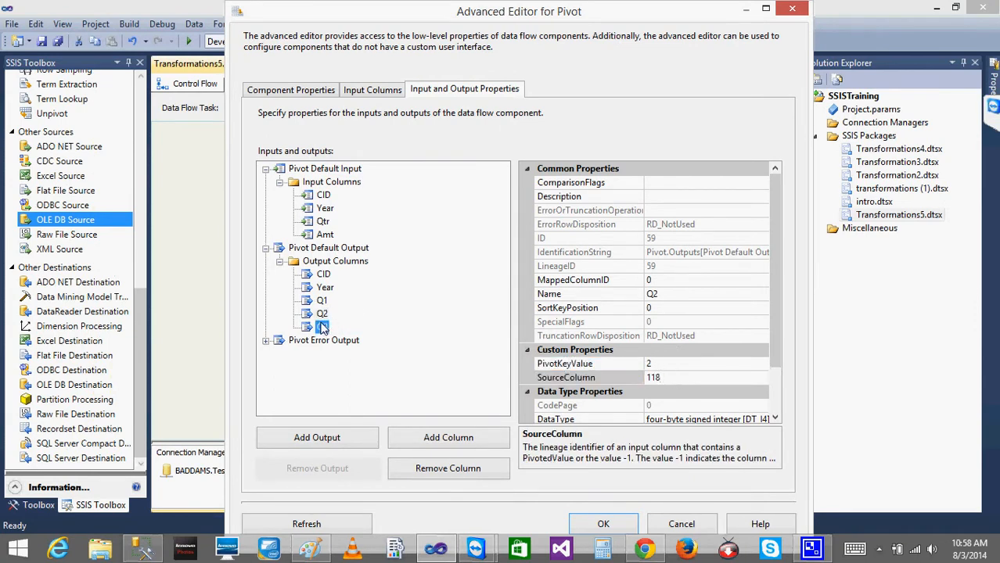
{"action": "left_click", "coordinate": [678, 364]}
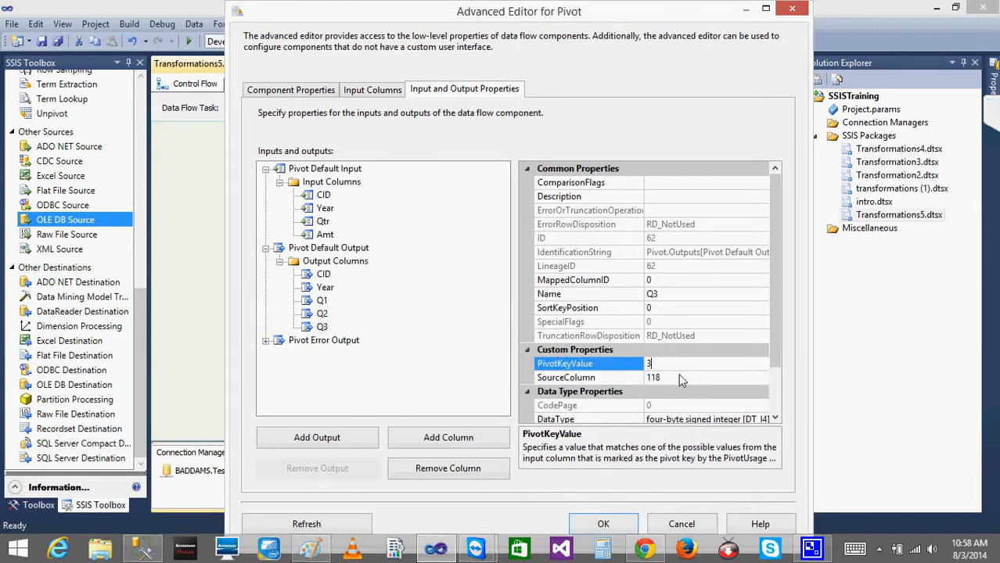
{"action": "left_click", "coordinate": [675, 378]}
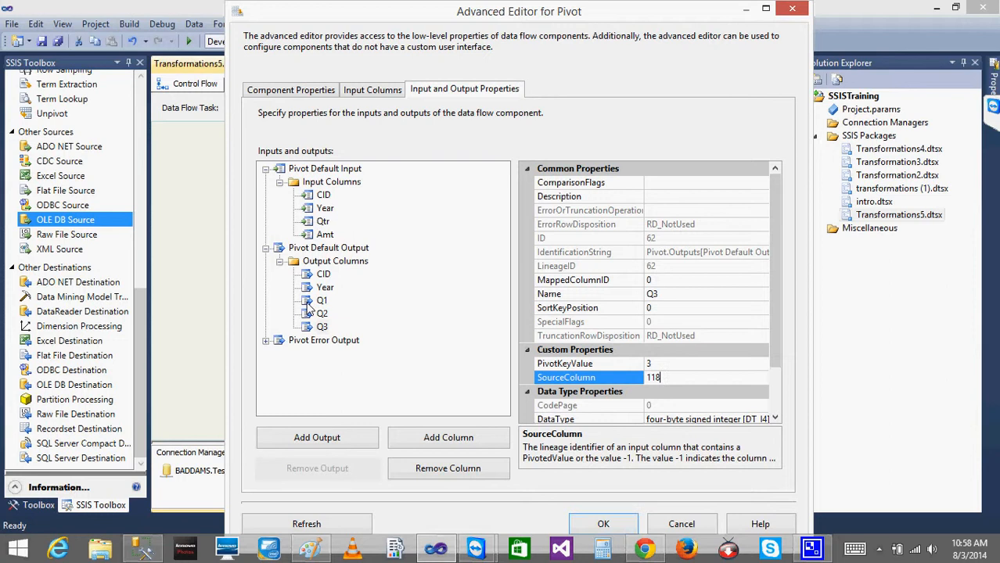
Step: Accept the Pivot's advanced settings and align the OLE DB Destination beneath the Pivot in the data flow
{"action": "left_click", "coordinate": [601, 524]}
{"action": "left_click", "coordinate": [389, 347]}
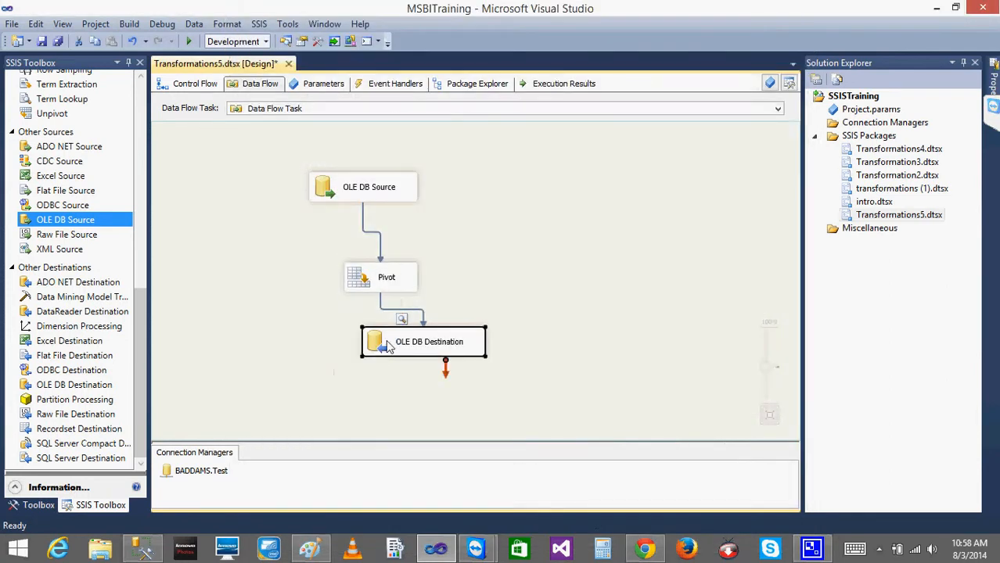
{"action": "left_click_drag", "start_coordinate": [389, 347], "coordinate": [360, 355]}
{"action": "left_click", "coordinate": [274, 268]}
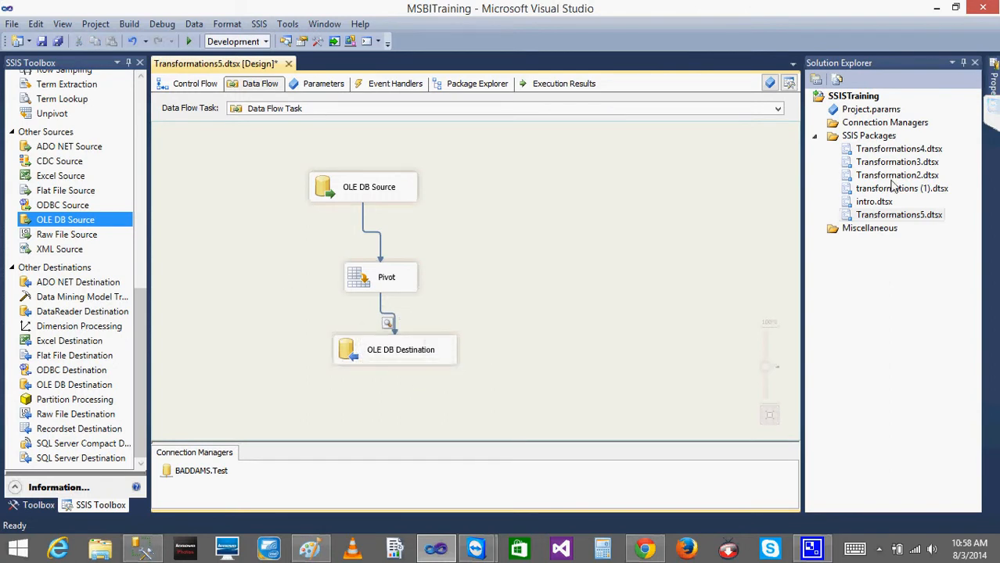
Step: Look through the participants in the TeamViewer meeting panel and open the OLE DB Source's settings
{"action": "left_click", "coordinate": [993, 108]}
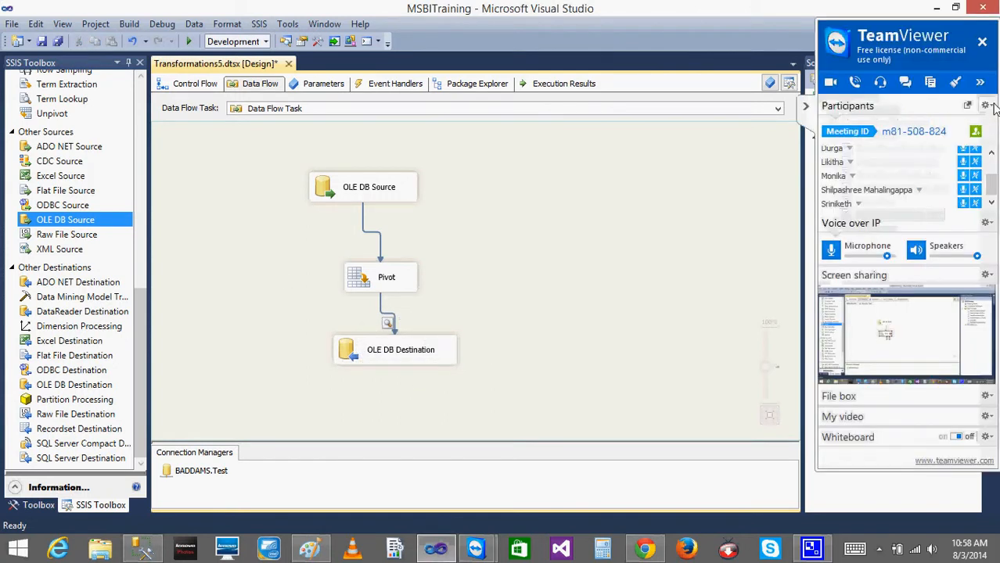
{"action": "left_click_drag", "start_coordinate": [990, 152], "coordinate": [991, 212]}
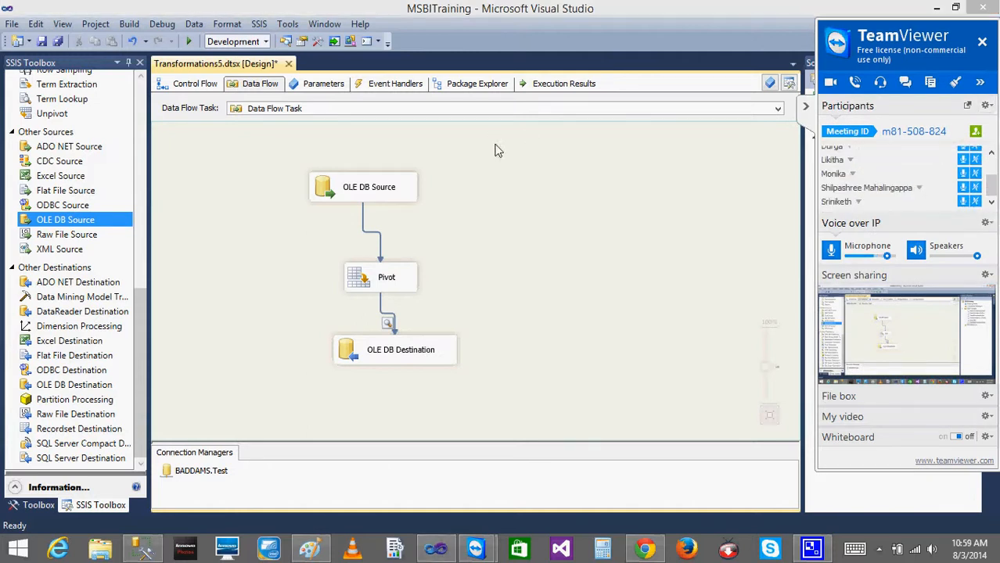
{"action": "double_click", "coordinate": [384, 188]}
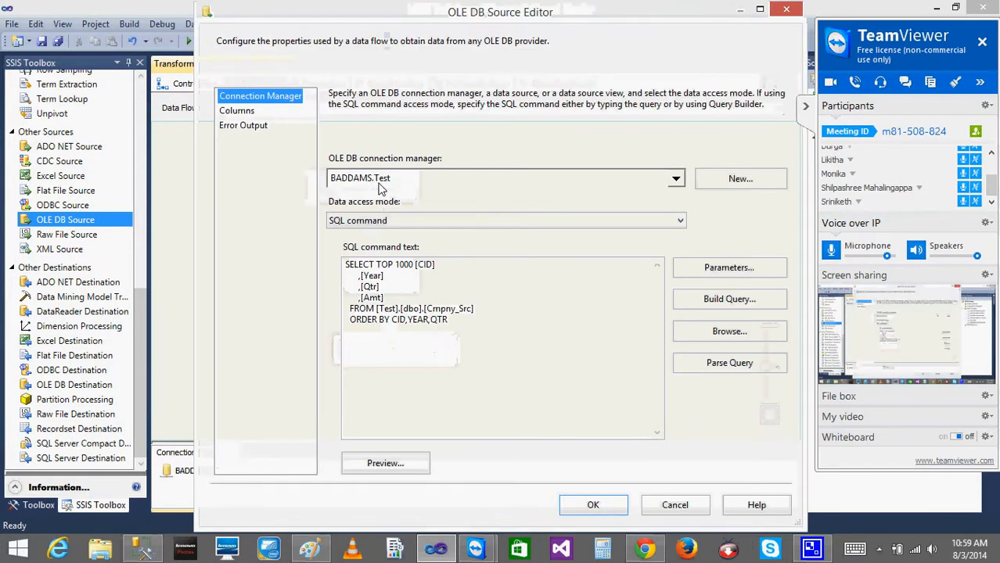
Step: Switch to Paint and start a blank drawing, discarding the current sketch without saving
{"action": "left_click", "coordinate": [309, 550]}
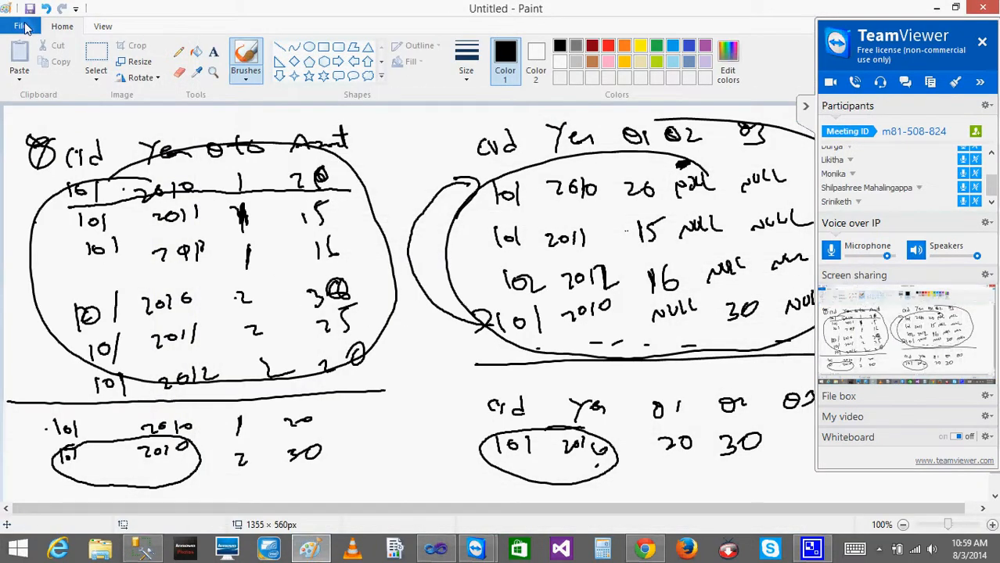
{"action": "left_click", "coordinate": [21, 27]}
{"action": "left_click", "coordinate": [58, 49]}
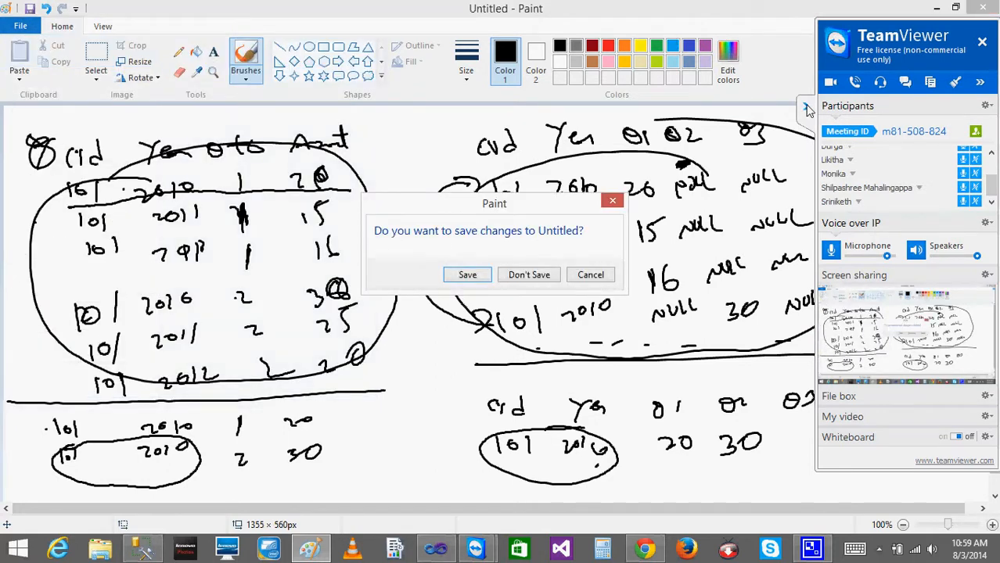
{"action": "left_click", "coordinate": [808, 110]}
{"action": "left_click", "coordinate": [541, 275]}
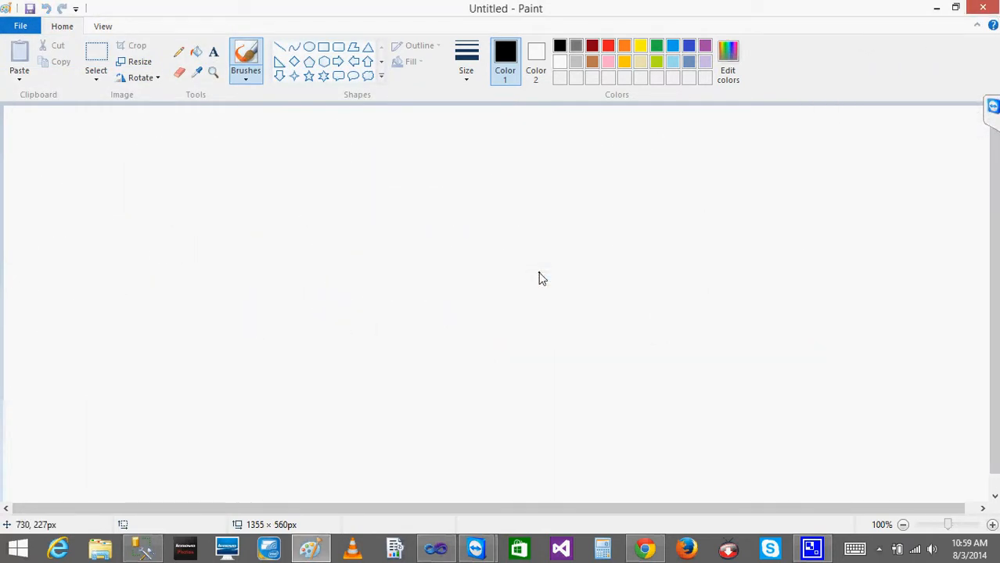
Step: Handwrite cid with a small circled mark beside it near the canvas's upper-left corner and scribble over the writing
{"action": "left_click", "coordinate": [266, 131]}
{"action": "mouse_move", "coordinate": [45, 143]}
{"action": "left_mouse_down"}
{"action": "mouse_move", "coordinate": [40, 162]}
{"action": "mouse_move", "coordinate": [52, 160]}
{"action": "left_mouse_up"}
{"action": "mouse_move", "coordinate": [59, 149]}
{"action": "left_mouse_down"}
{"action": "mouse_move", "coordinate": [61, 166]}
{"action": "mouse_move", "coordinate": [65, 157]}
{"action": "mouse_move", "coordinate": [77, 166]}
{"action": "left_mouse_up"}
{"action": "left_click", "coordinate": [57, 144]}
{"action": "mouse_move", "coordinate": [129, 148]}
{"action": "left_mouse_down"}
{"action": "mouse_move", "coordinate": [142, 159]}
{"action": "mouse_move", "coordinate": [137, 149]}
{"action": "mouse_move", "coordinate": [43, 158]}
{"action": "mouse_move", "coordinate": [156, 143]}
{"action": "left_mouse_up"}
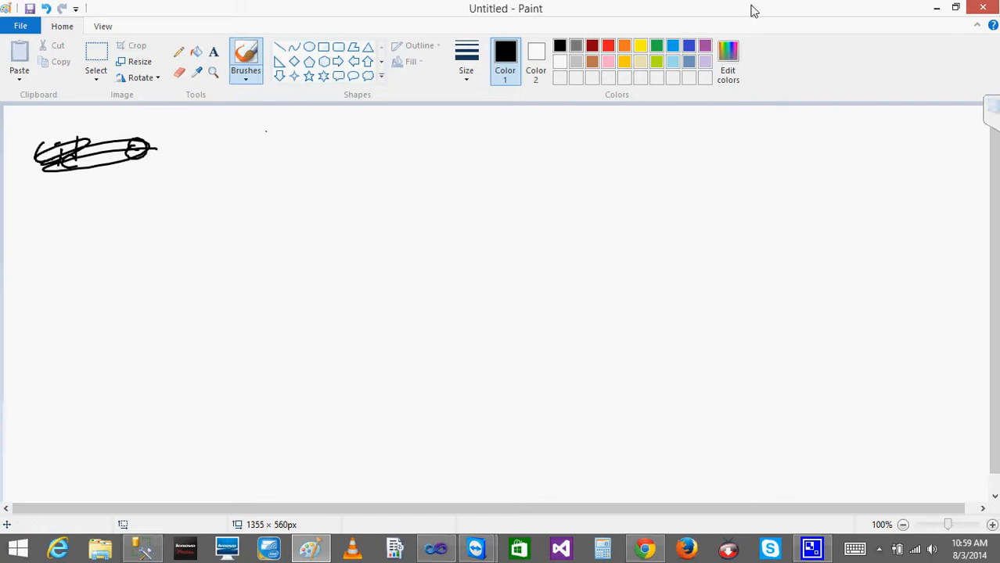
Step: Return to Visual Studio, accept the OLE DB Source settings and show the package's control flow
{"action": "left_click", "coordinate": [938, 12]}
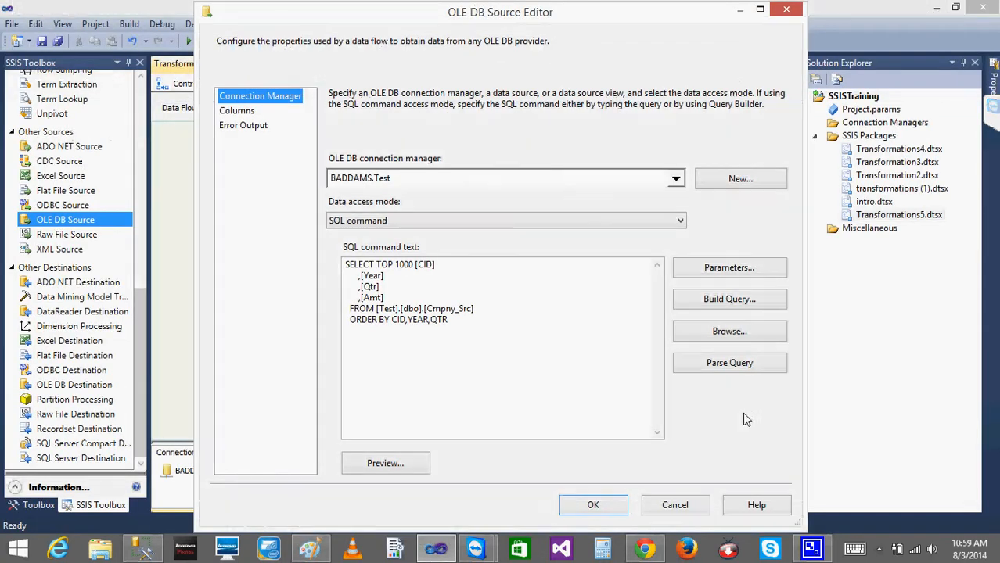
{"action": "left_click", "coordinate": [609, 510]}
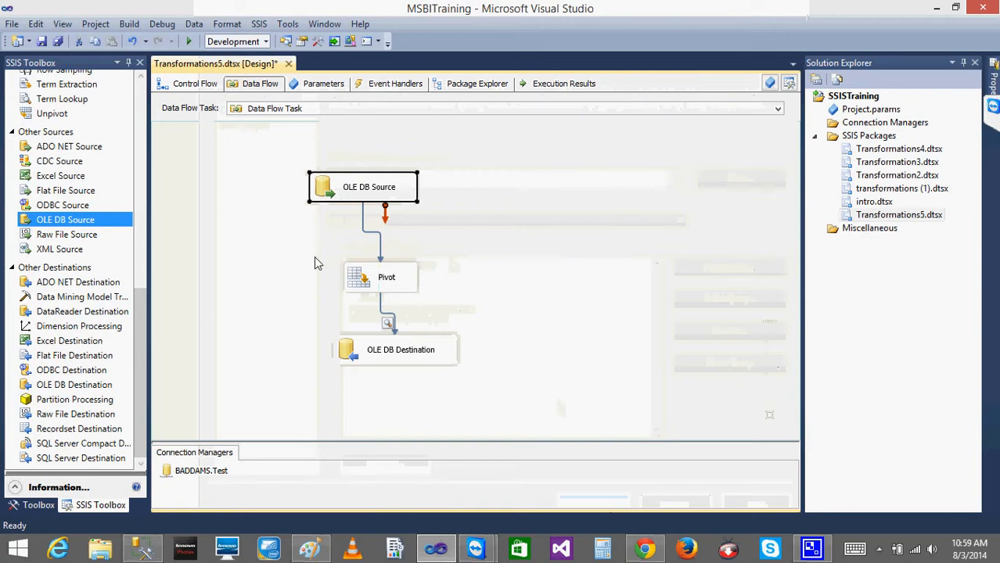
{"action": "left_click", "coordinate": [197, 88]}
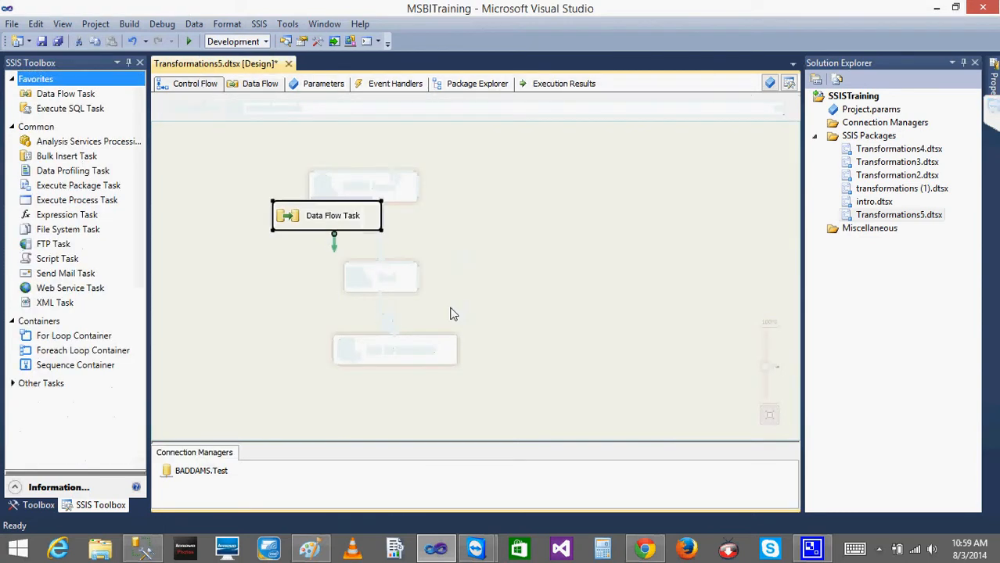
Step: Switch to SQL Server Management Studio and try inserting TRUNCATE TABLE before [Test].[dbo].[Cmpny_Src] in the query
{"action": "left_click", "coordinate": [139, 552]}
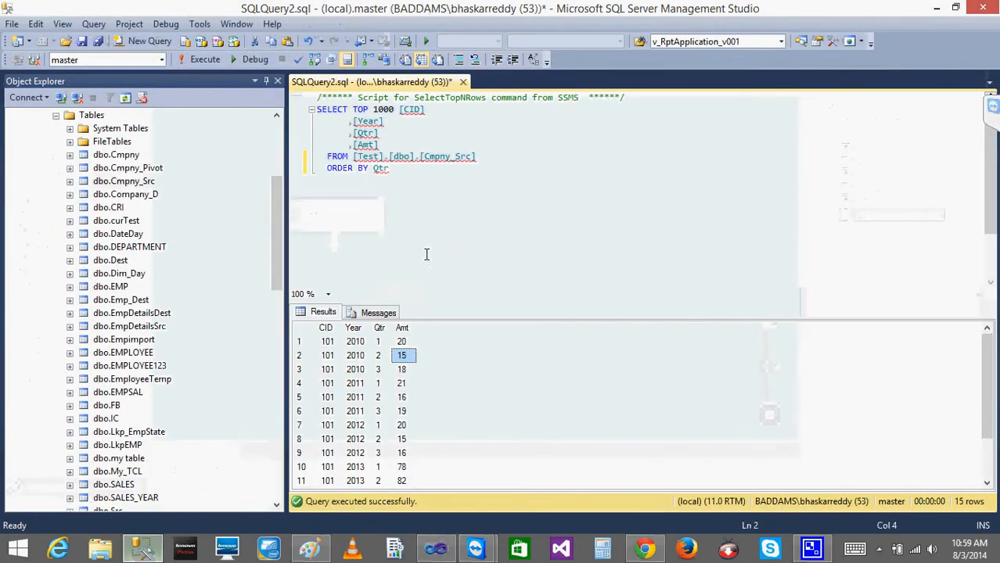
{"action": "left_click", "coordinate": [492, 160]}
{"action": "left_click", "coordinate": [353, 156]}
{"action": "key", "text": "Return"}
{"action": "key", "text": "Return"}
{"action": "type", "text": "TRUNC"}
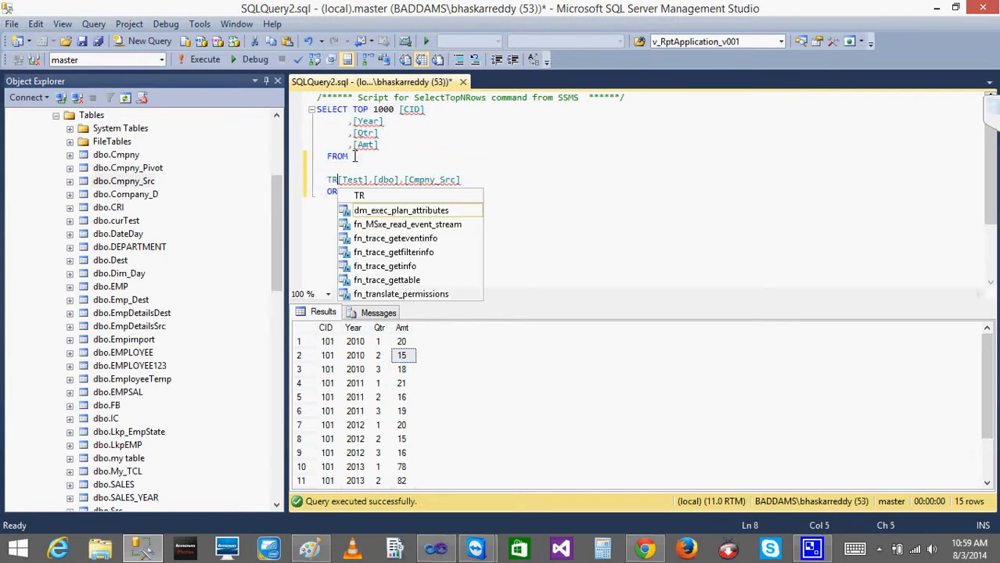
{"action": "type", "text": "ATE"}
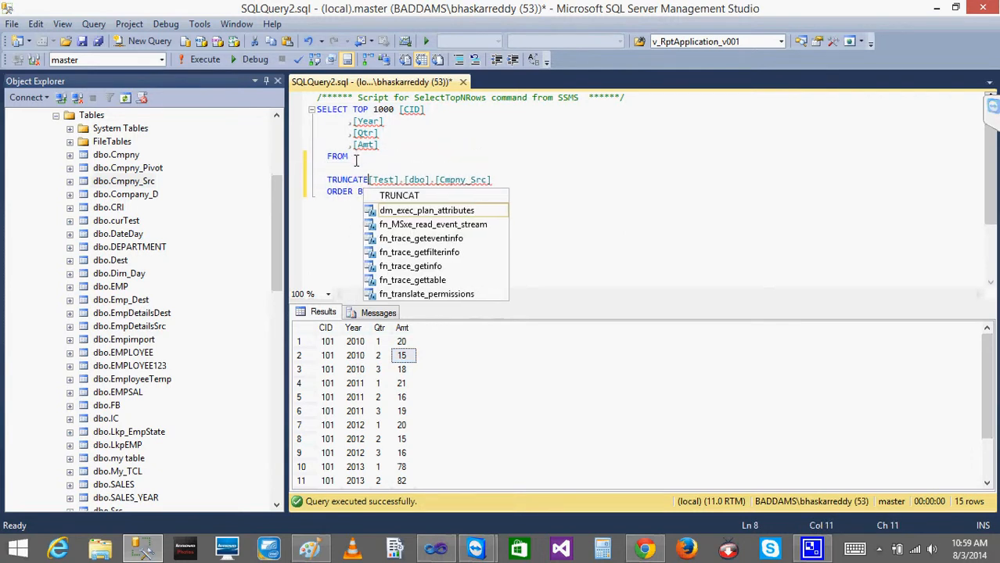
{"action": "type", "text": " TABLE"}
{"action": "left_click", "coordinate": [558, 186]}
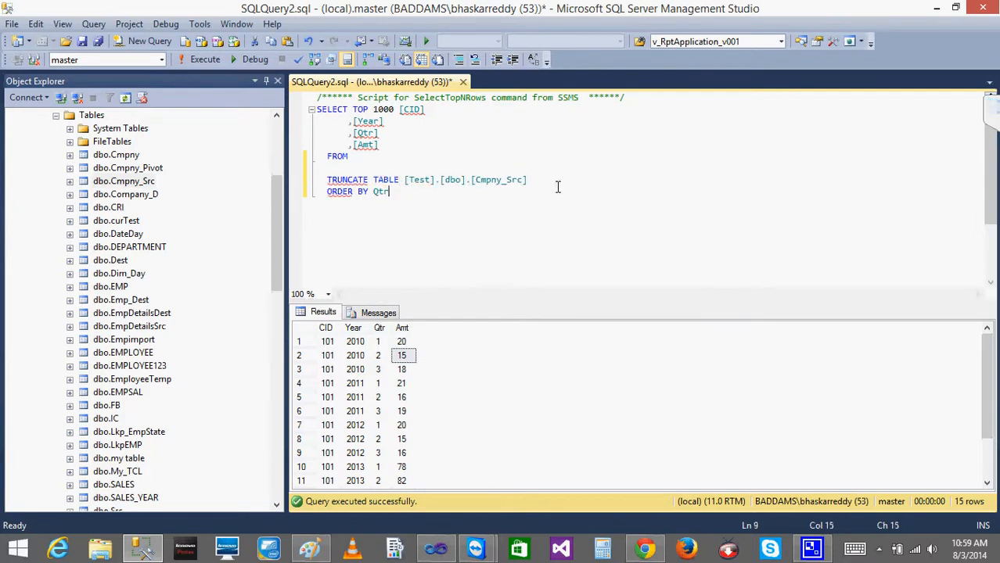
{"action": "key", "text": "ctrl+z"}
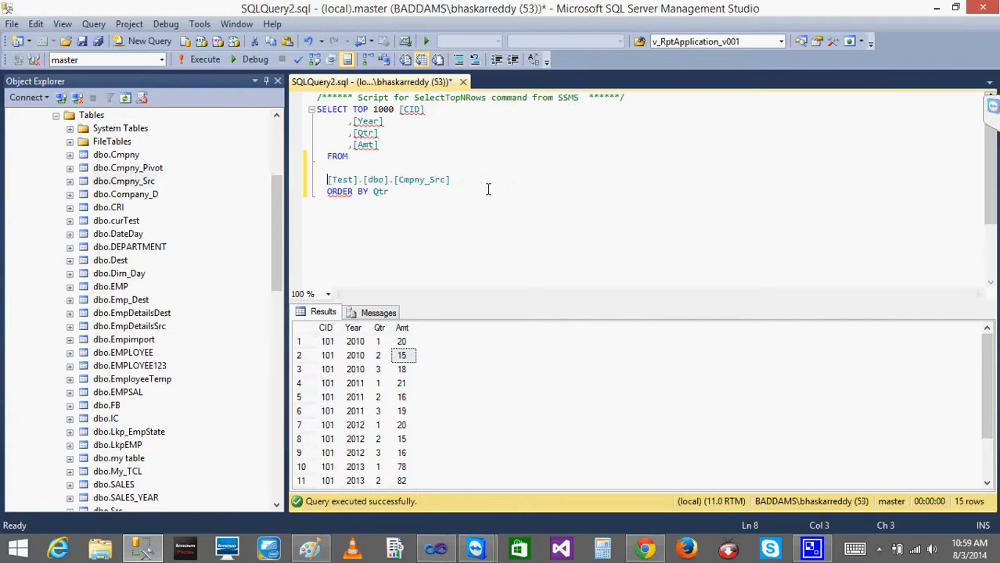
{"action": "right_click", "coordinate": [95, 157]}
{"action": "mouse_move", "coordinate": [173, 233]}
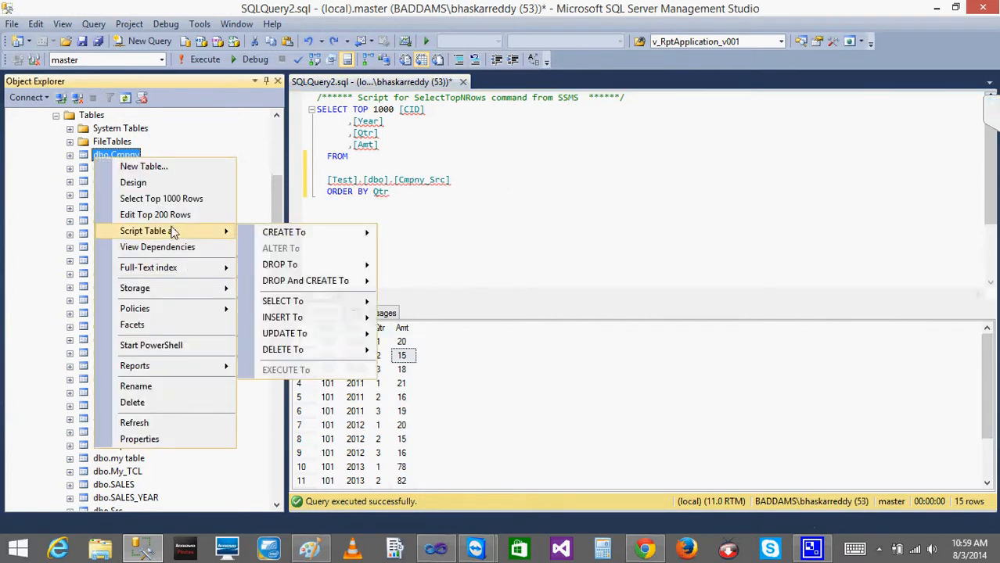
{"action": "mouse_move", "coordinate": [311, 233]}
{"action": "left_click", "coordinate": [442, 233]}
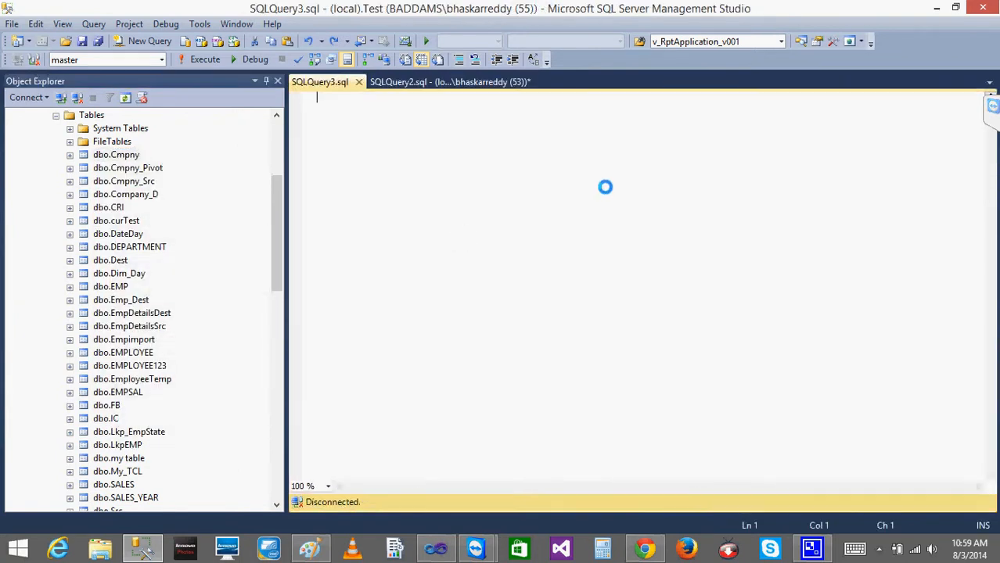
{"action": "left_click", "coordinate": [448, 215]}
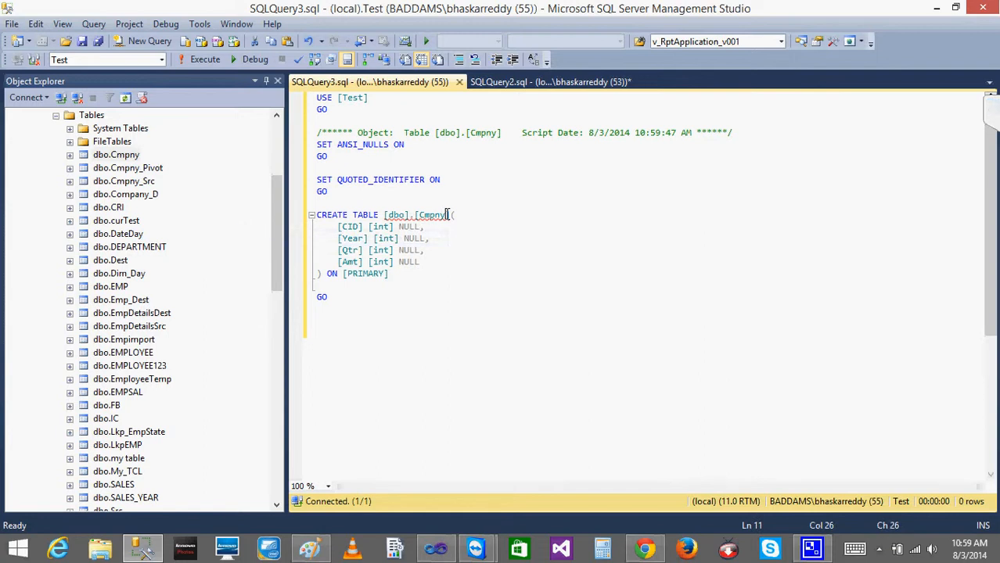
{"action": "type", "text": "1U"}
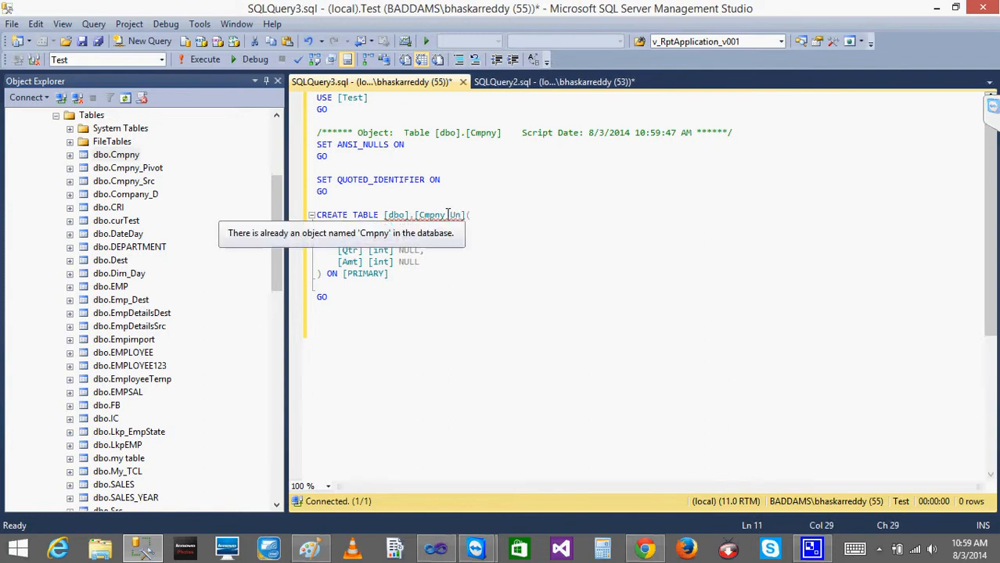
{"action": "type", "text": "nPivot"}
{"action": "left_click", "coordinate": [503, 311]}
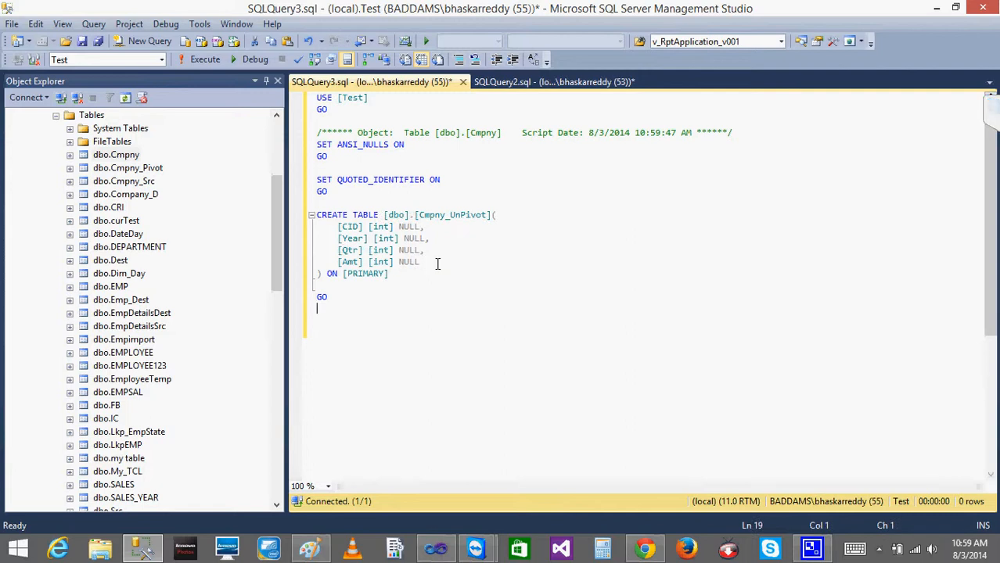
{"action": "left_click_drag", "start_coordinate": [342, 294], "coordinate": [313, 208]}
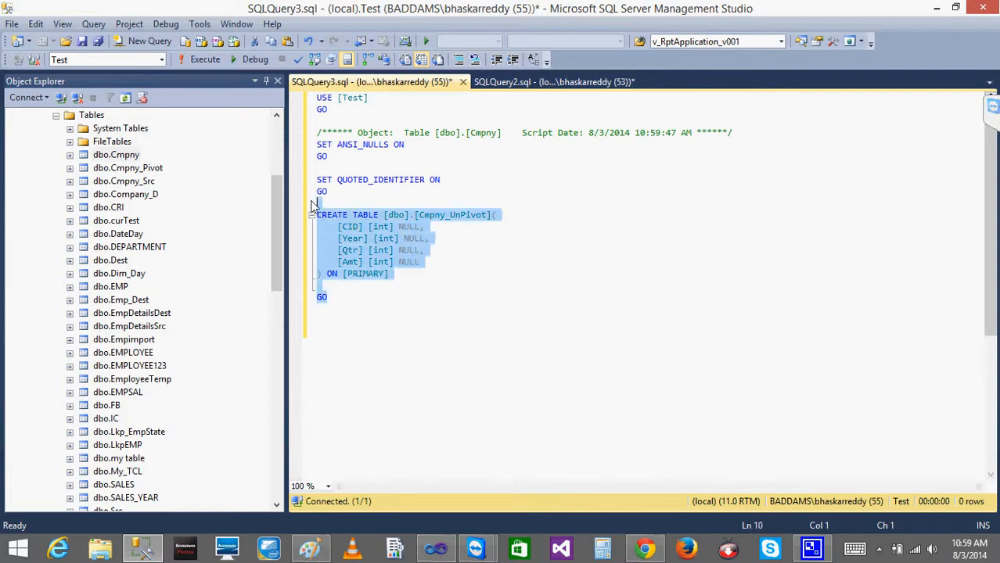
{"action": "left_click", "coordinate": [473, 335]}
{"action": "left_click", "coordinate": [462, 82]}
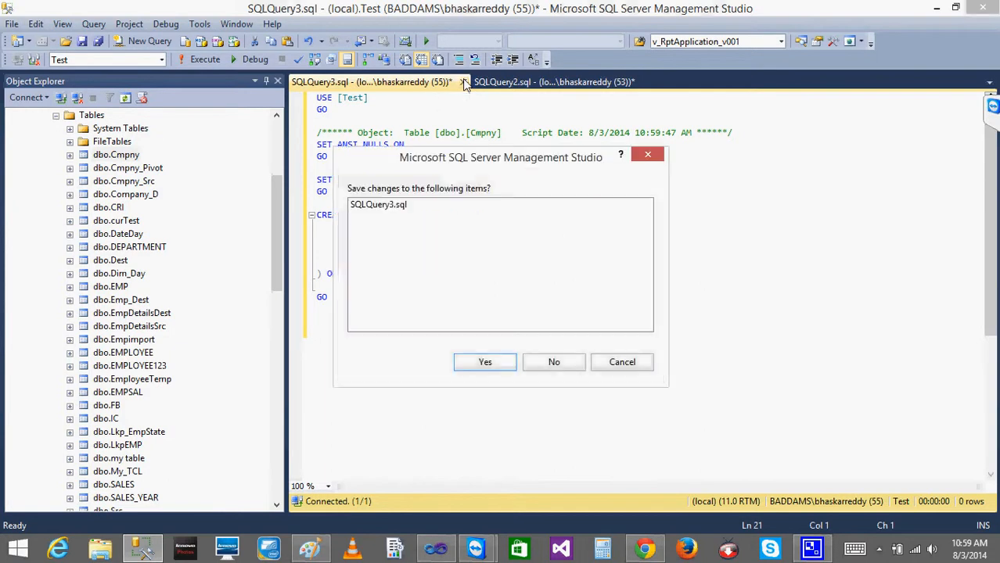
{"action": "left_click", "coordinate": [553, 361]}
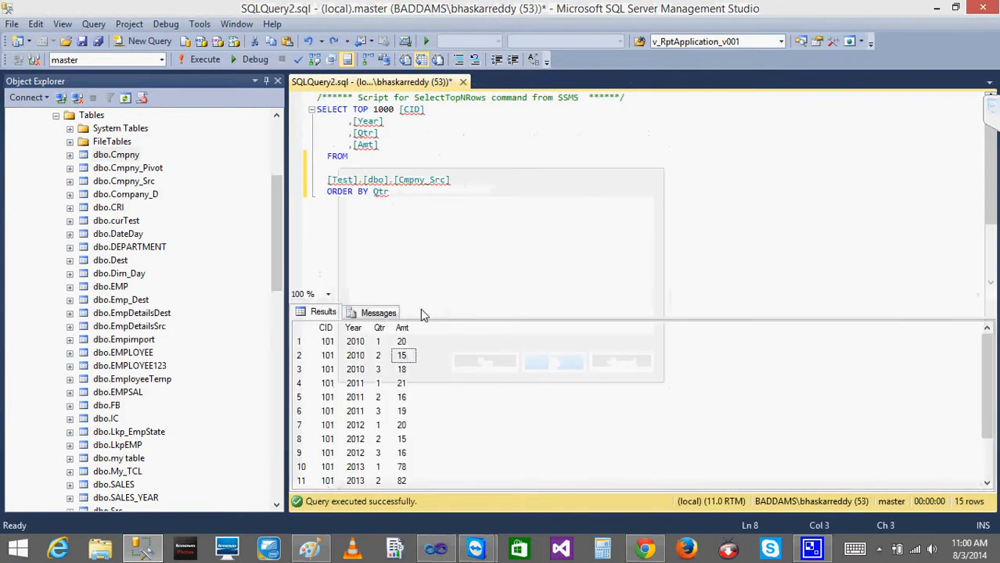
Step: Refresh the Tables folder in Object Explorer and select the dbo.Cmpny_Pivot table
{"action": "right_click", "coordinate": [111, 156]}
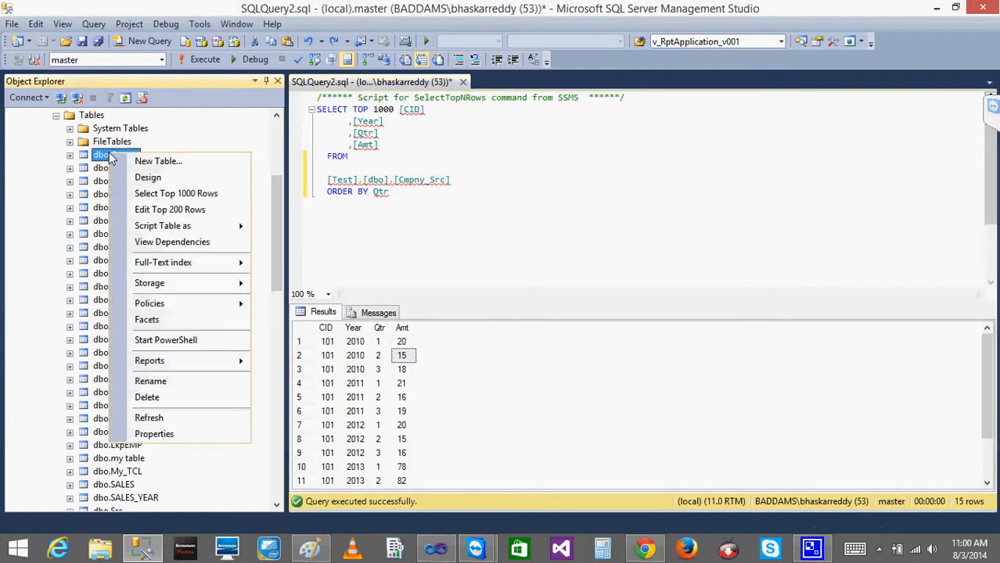
{"action": "left_click", "coordinate": [92, 116]}
{"action": "right_click", "coordinate": [91, 116]}
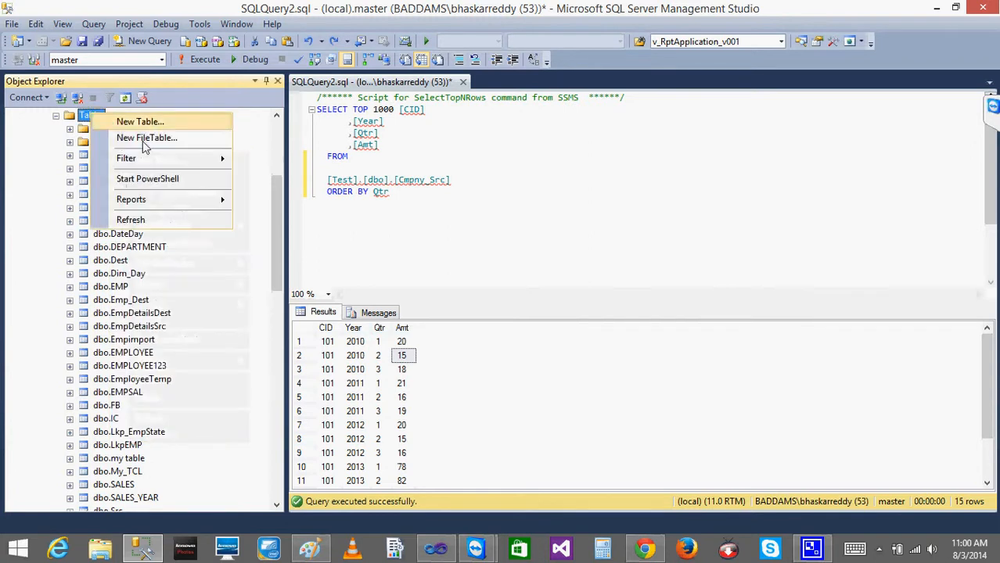
{"action": "left_click", "coordinate": [166, 226]}
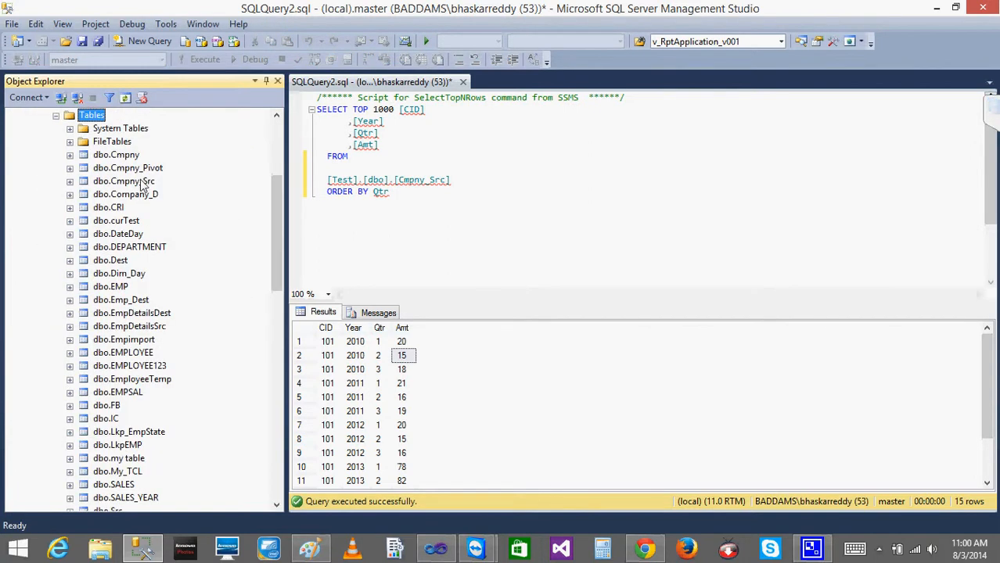
{"action": "left_click", "coordinate": [133, 169]}
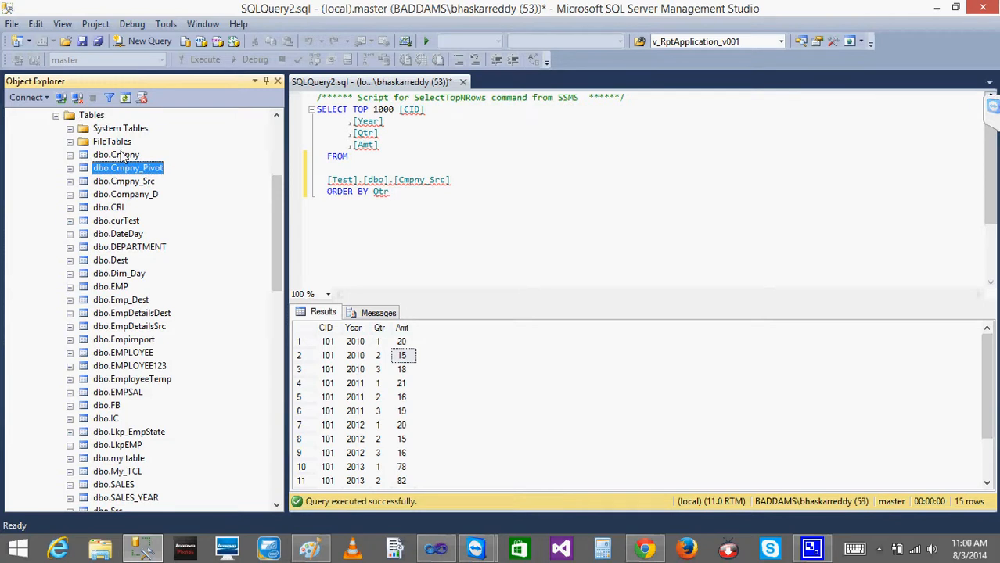
Step: Generate a CREATE script from dbo.Cmpny in a new query, rename its table to Cmpny_Unpivot and execute it
{"action": "right_click", "coordinate": [121, 156]}
{"action": "mouse_move", "coordinate": [235, 226]}
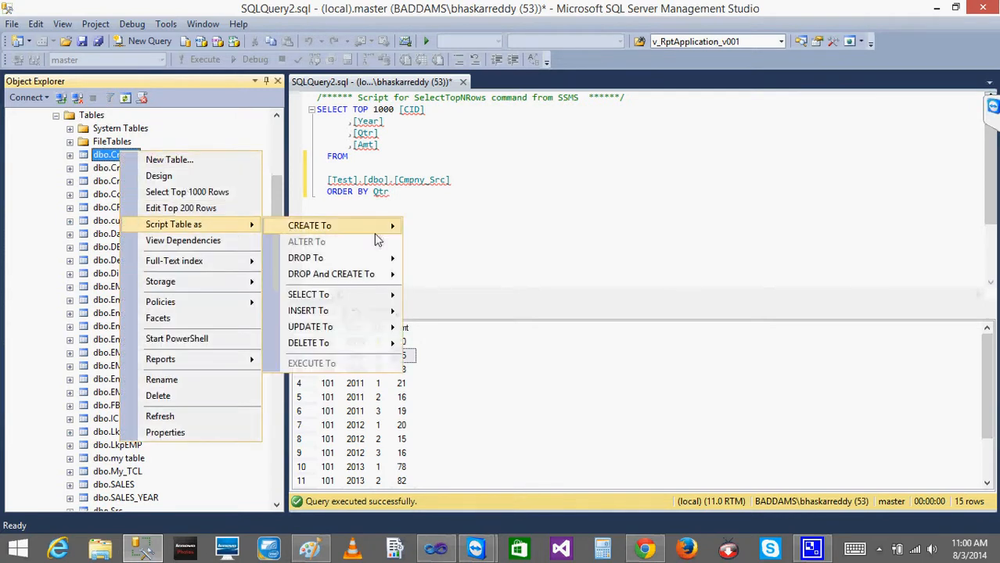
{"action": "mouse_move", "coordinate": [378, 227]}
{"action": "left_click", "coordinate": [462, 226]}
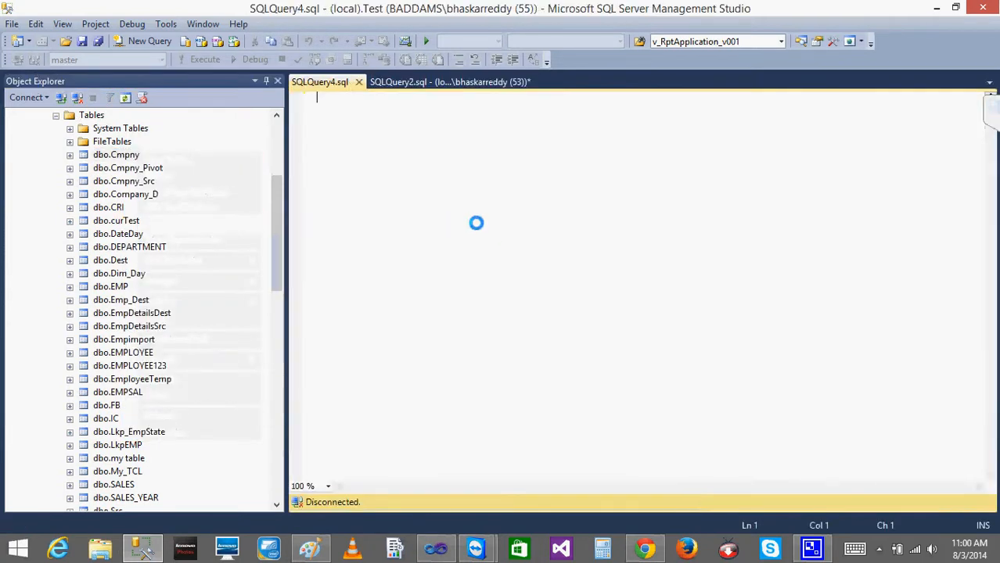
{"action": "left_click", "coordinate": [449, 216]}
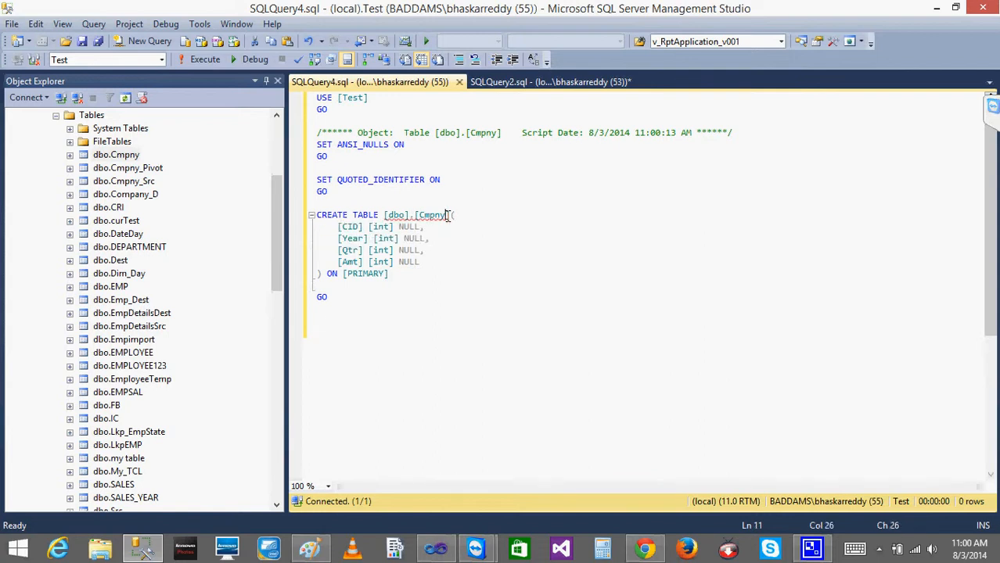
{"action": "type", "text": "Unpivot"}
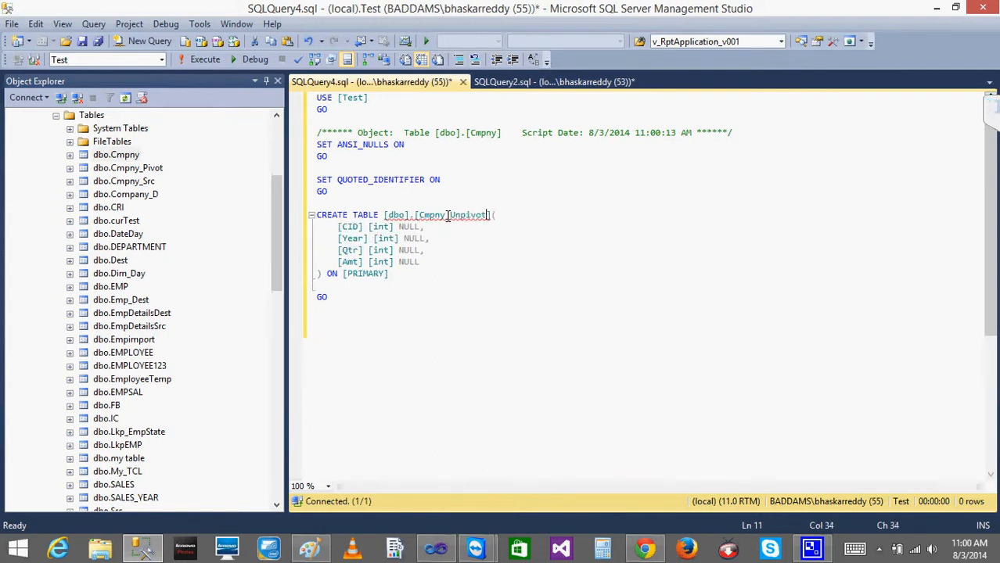
{"action": "left_click", "coordinate": [205, 59]}
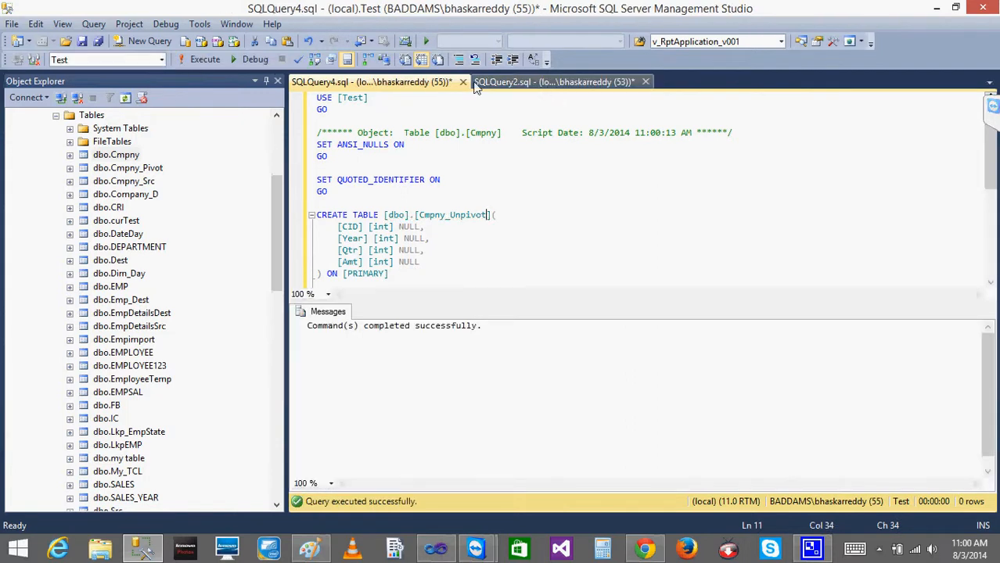
Step: Close the SQLQuery4.sql and SQLQuery2.sql query windows without saving either one
{"action": "left_click", "coordinate": [464, 82]}
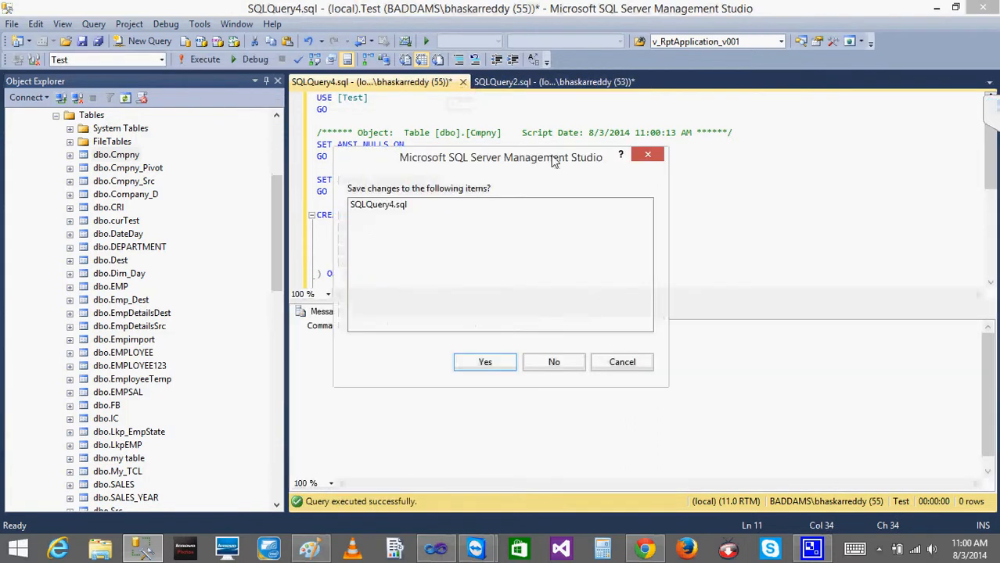
{"action": "left_click", "coordinate": [551, 361]}
{"action": "left_click", "coordinate": [463, 82]}
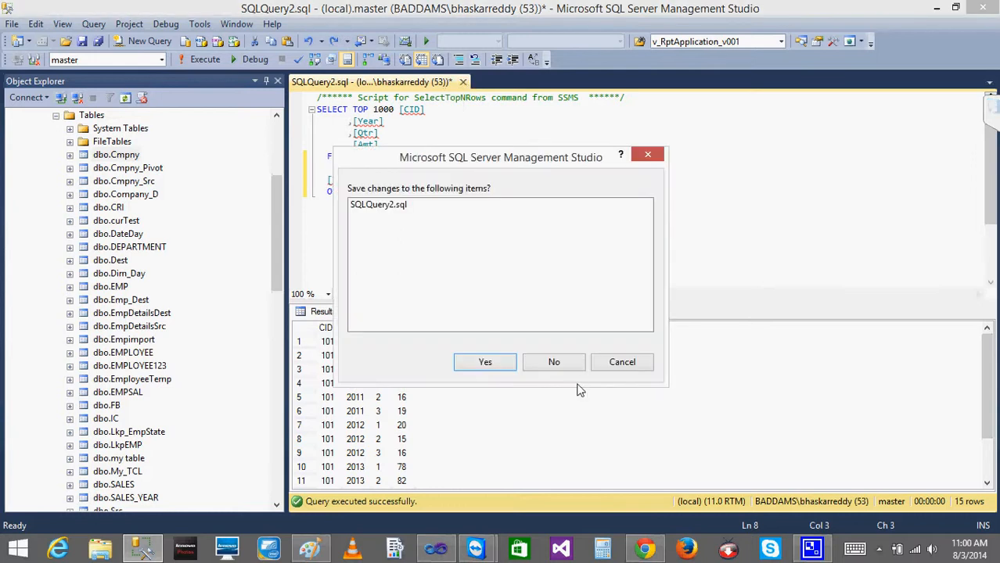
{"action": "left_click", "coordinate": [560, 363]}
Step: Switch to Visual Studio and rename the Data Flow Task in the control flow to Pivot
{"action": "left_click", "coordinate": [438, 550]}
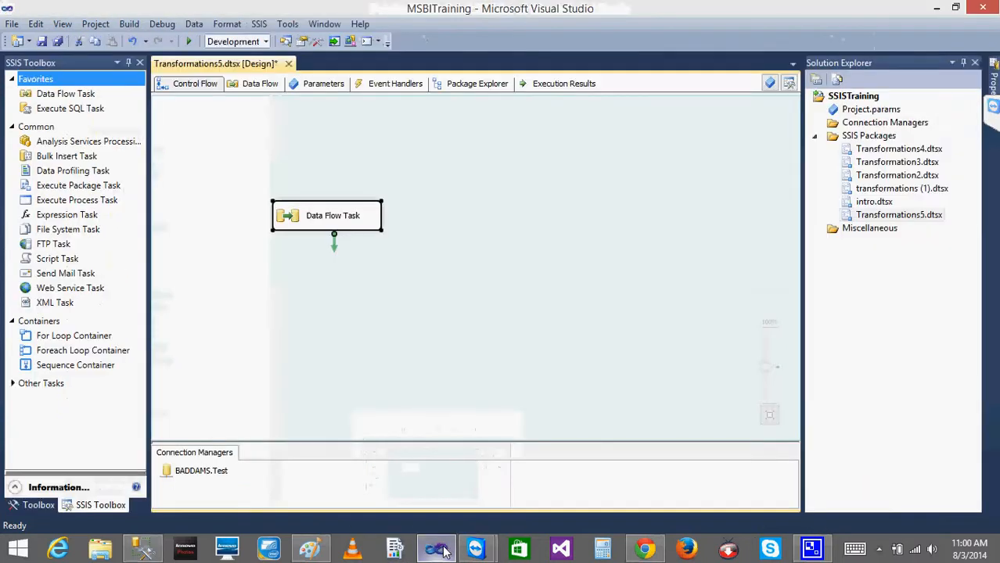
{"action": "left_click", "coordinate": [324, 225]}
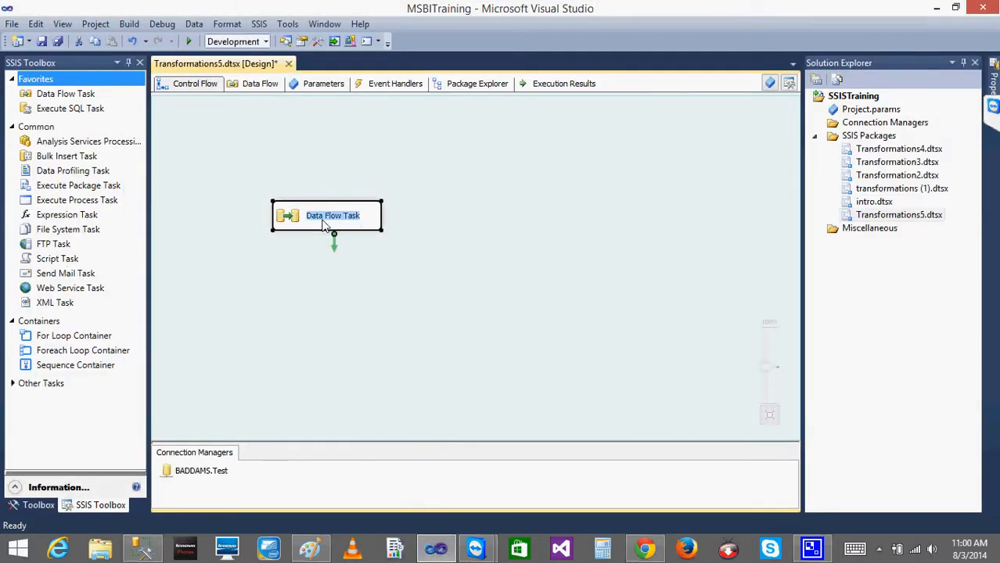
{"action": "type", "text": "Pivot"}
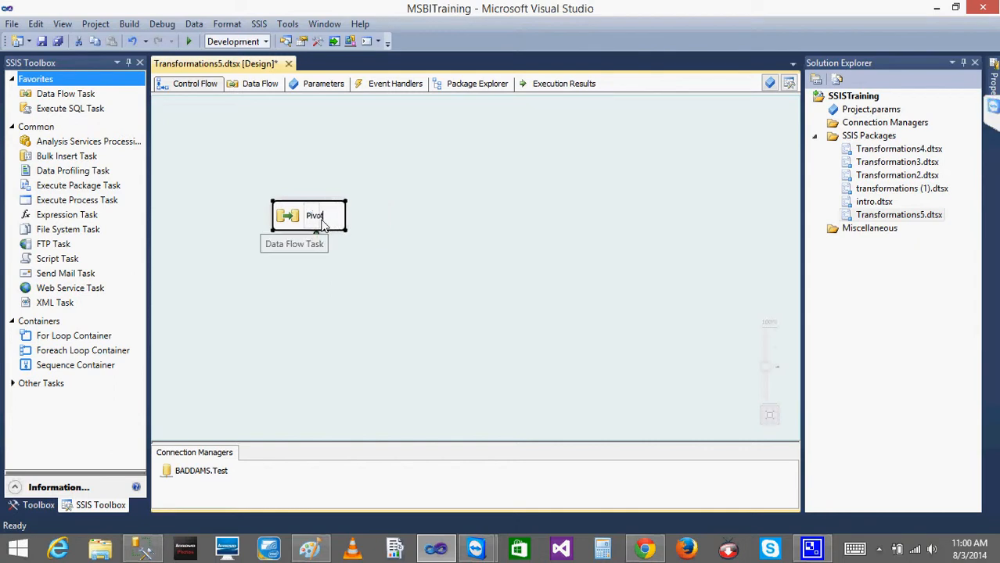
{"action": "key", "text": "Return"}
{"action": "left_click", "coordinate": [320, 320]}
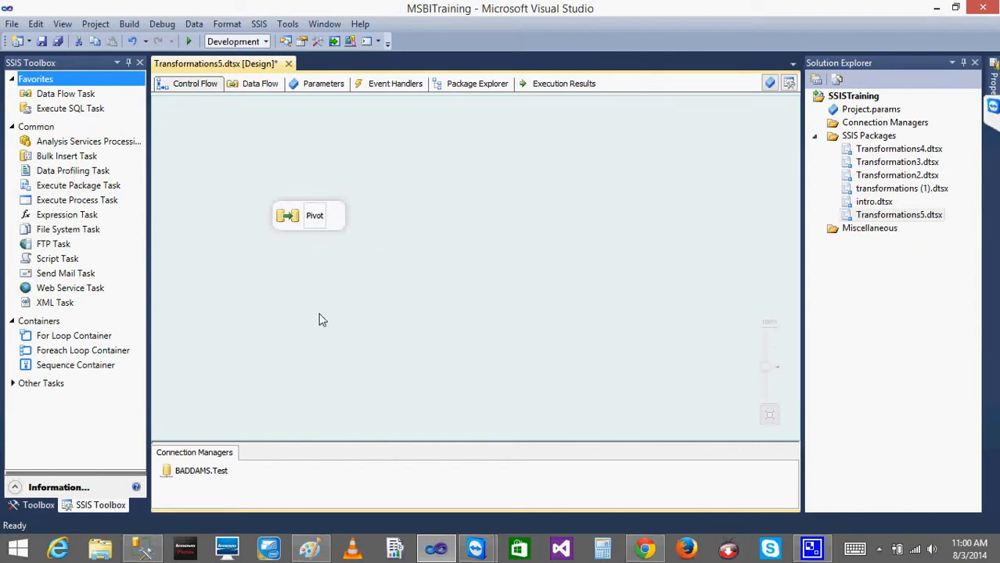
Step: Disable the Pivot data flow task
{"action": "right_click", "coordinate": [316, 227]}
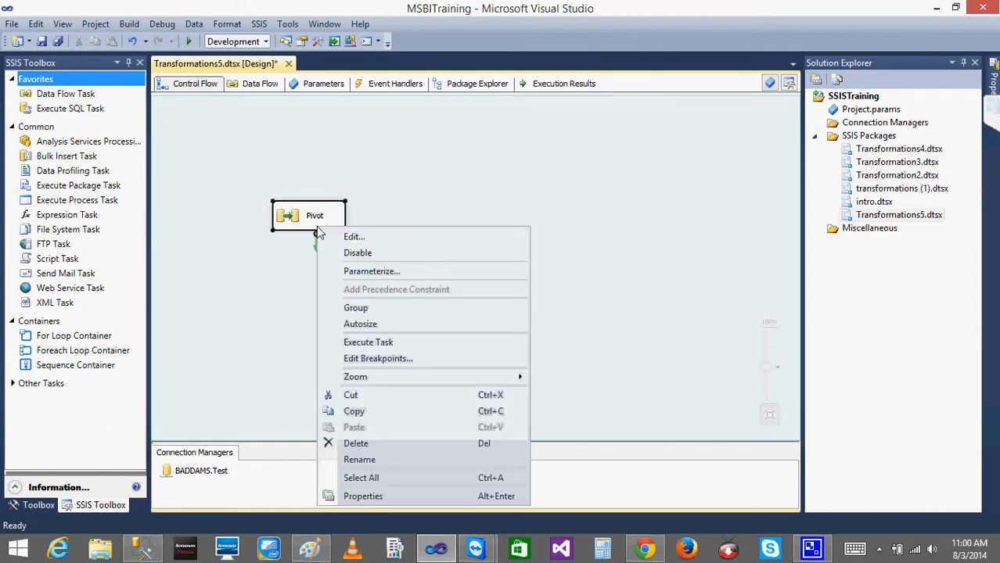
{"action": "left_click", "coordinate": [374, 253]}
{"action": "left_click", "coordinate": [276, 291]}
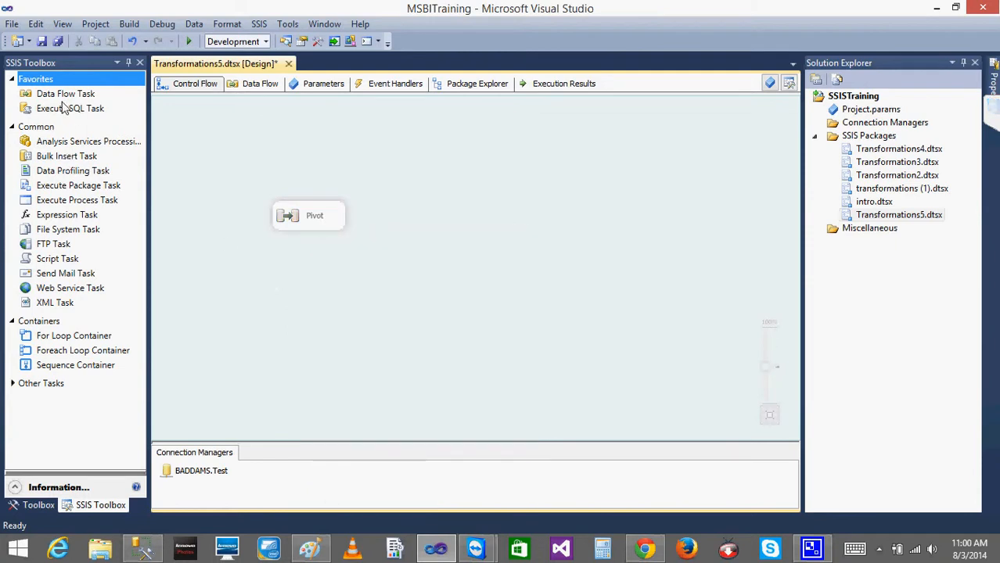
Step: Add a second Data Flow Task to the control flow below Pivot and name it UnPivot
{"action": "left_click_drag", "start_coordinate": [63, 100], "coordinate": [311, 301]}
{"action": "left_click", "coordinate": [311, 302]}
{"action": "type", "text": "UnP"}
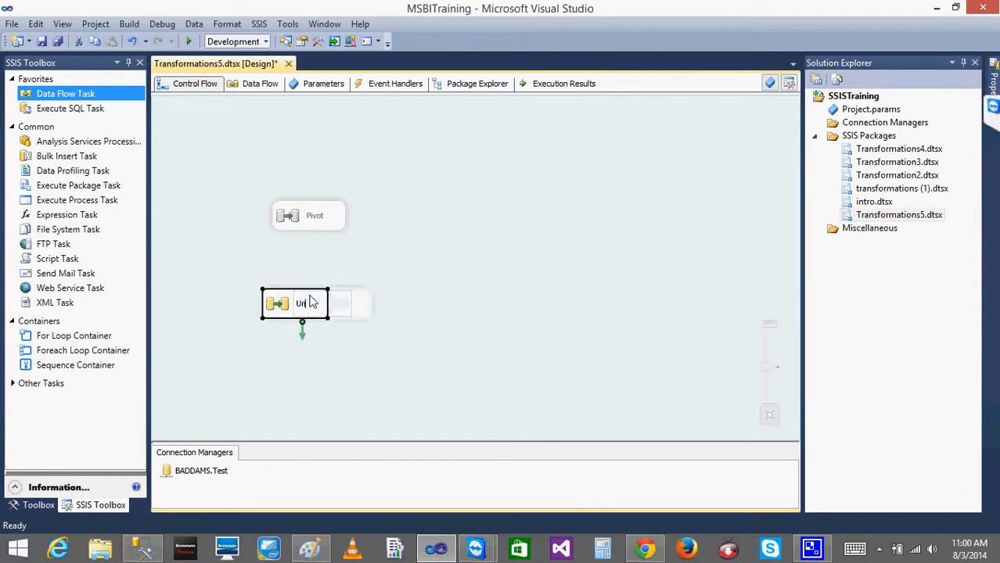
{"action": "type", "text": "ivot"}
{"action": "key", "text": "Return"}
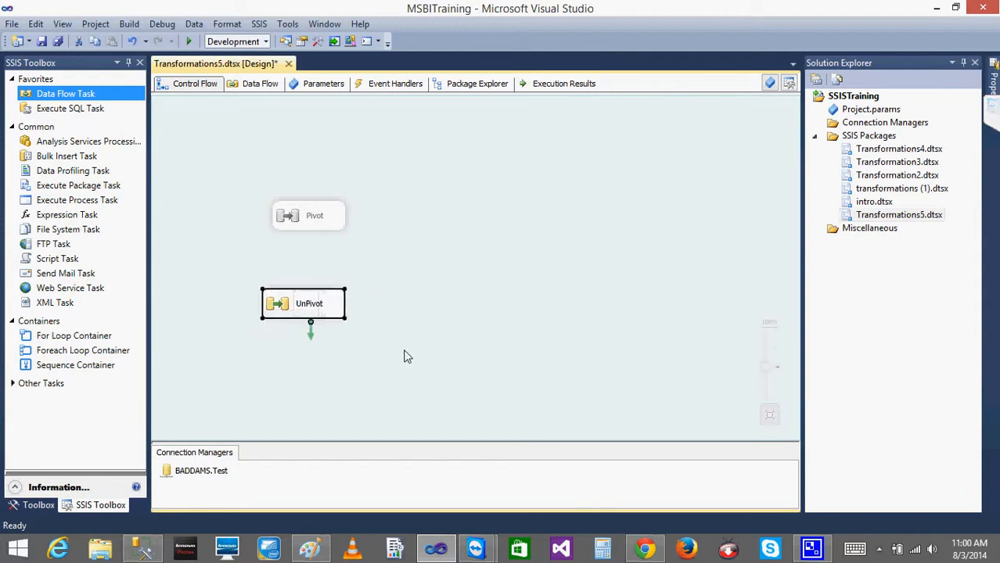
Step: Open the UnPivot task's data flow and add an OLE DB Source to its empty canvas
{"action": "double_click", "coordinate": [279, 303]}
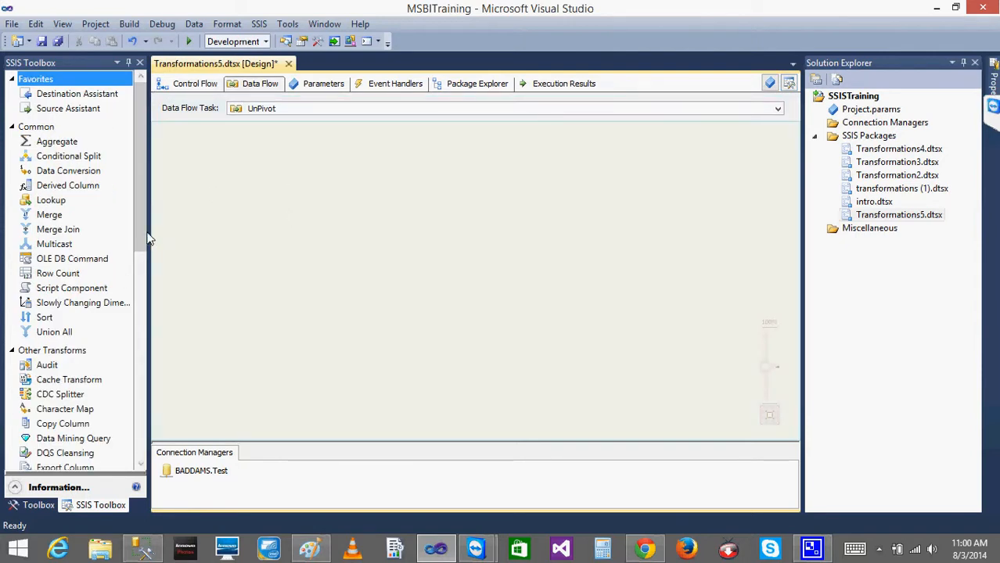
{"action": "left_click", "coordinate": [147, 281]}
{"action": "left_click_drag", "start_coordinate": [151, 219], "coordinate": [132, 383]}
{"action": "scroll", "coordinate": [136, 274], "scroll_direction": "down", "scroll_amount": 1}
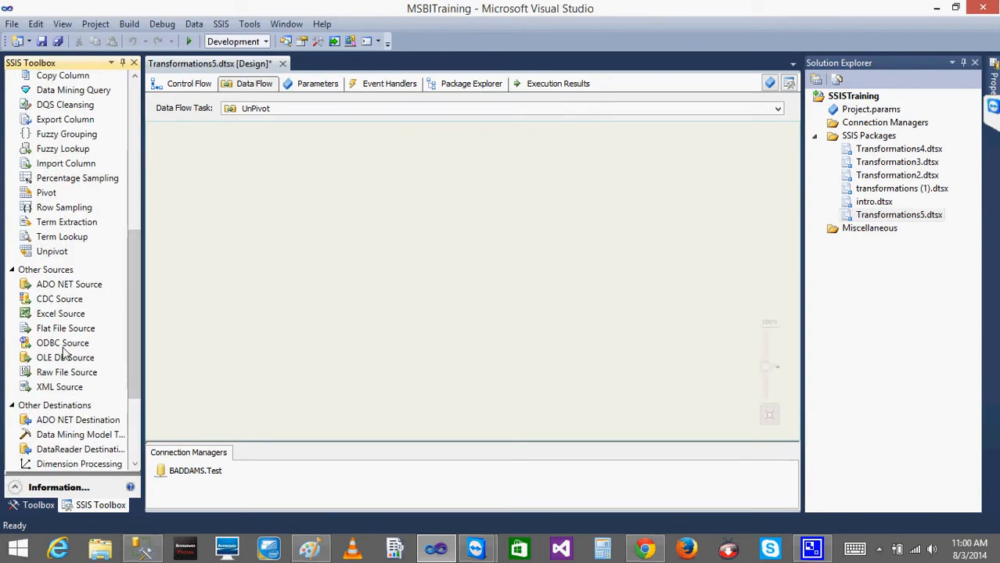
{"action": "left_click_drag", "start_coordinate": [63, 360], "coordinate": [298, 225]}
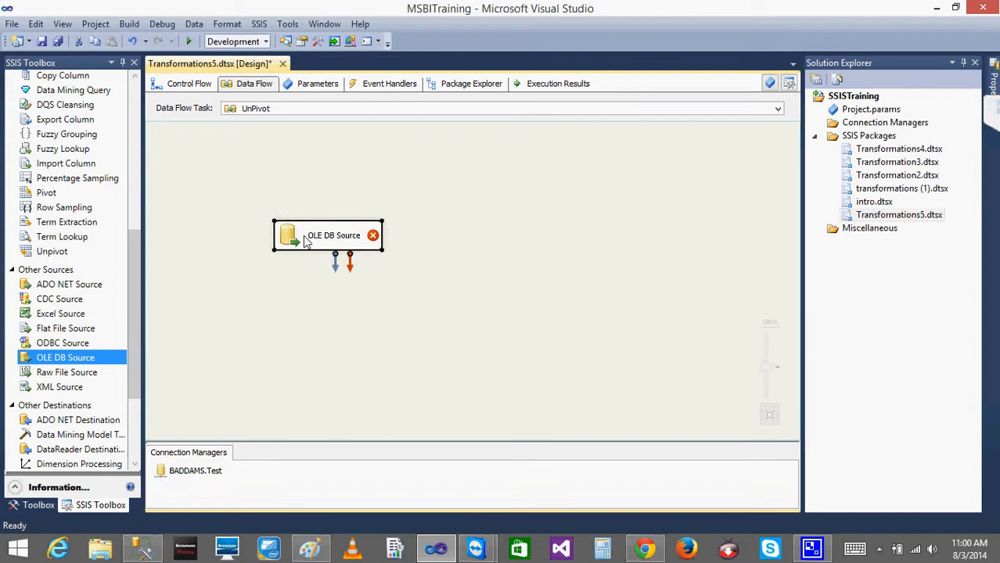
Step: Set the OLE DB Source's table to [dbo].[Cmpny_Pivot] and preview its rows
{"action": "double_click", "coordinate": [309, 239]}
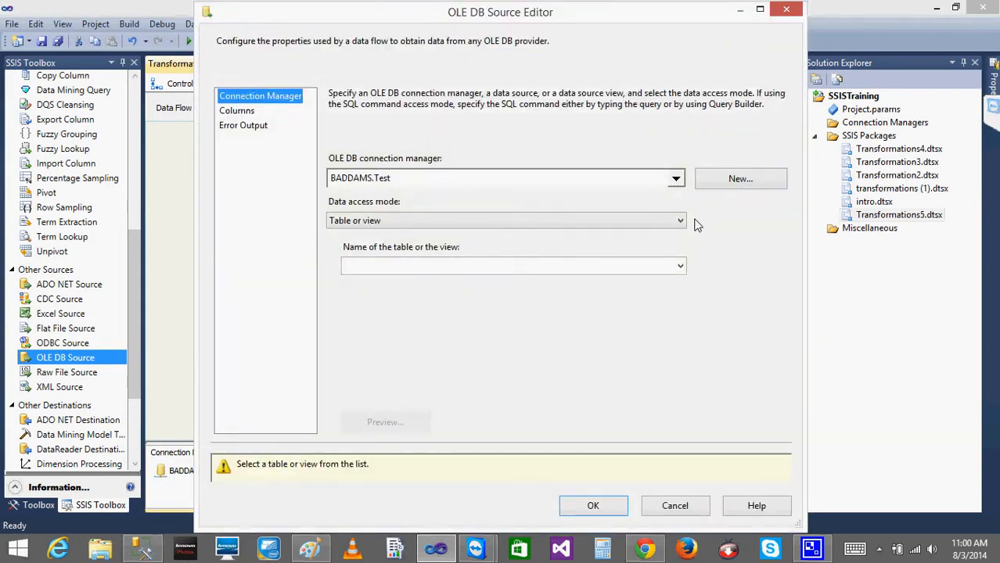
{"action": "left_click", "coordinate": [680, 267]}
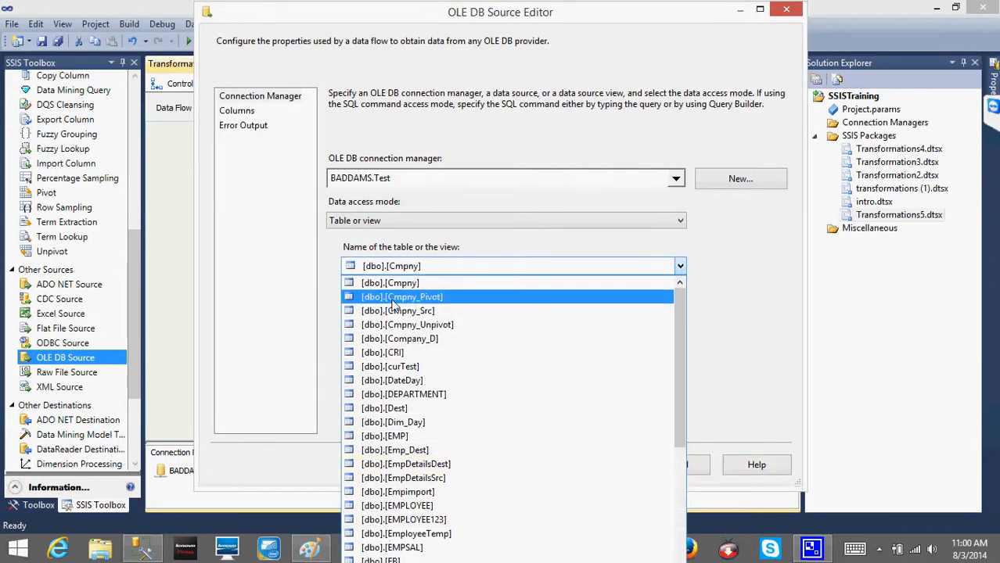
{"action": "left_click", "coordinate": [393, 304]}
{"action": "left_click", "coordinate": [390, 426]}
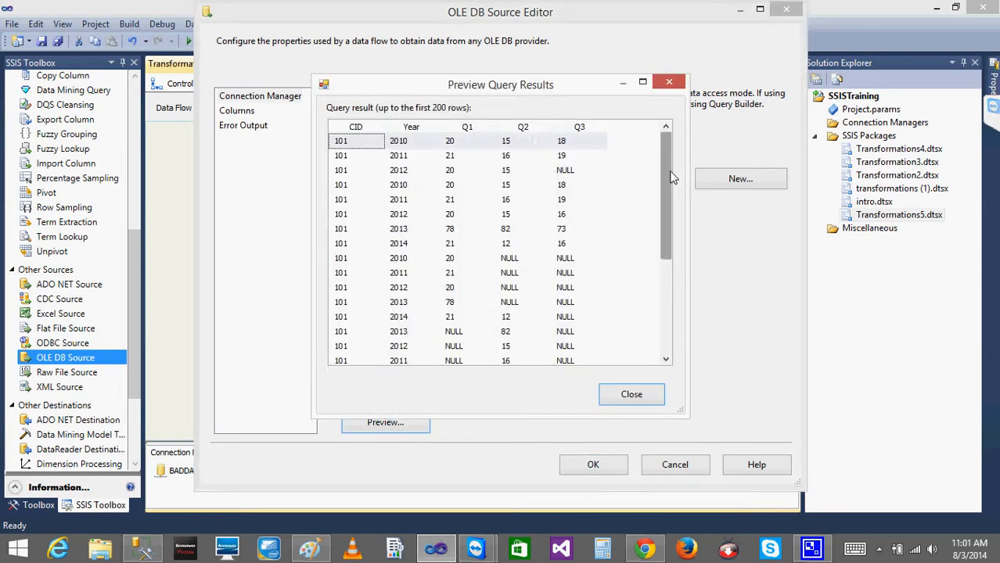
{"action": "left_click", "coordinate": [649, 397]}
Step: Switch to SQL Server Management Studio and query the top 1000 rows of dbo.Cmpny_Pivot
{"action": "left_click", "coordinate": [141, 550]}
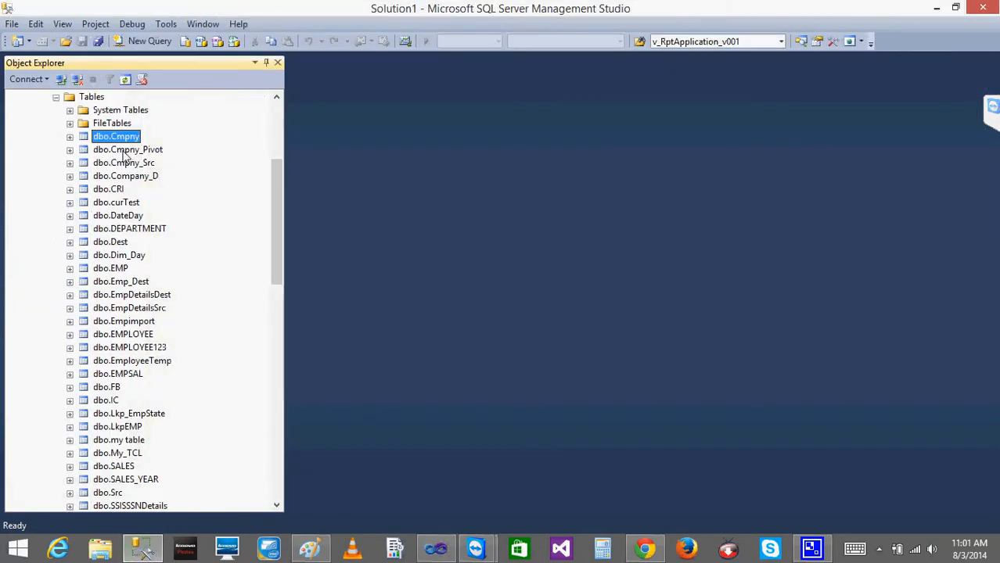
{"action": "right_click", "coordinate": [122, 151]}
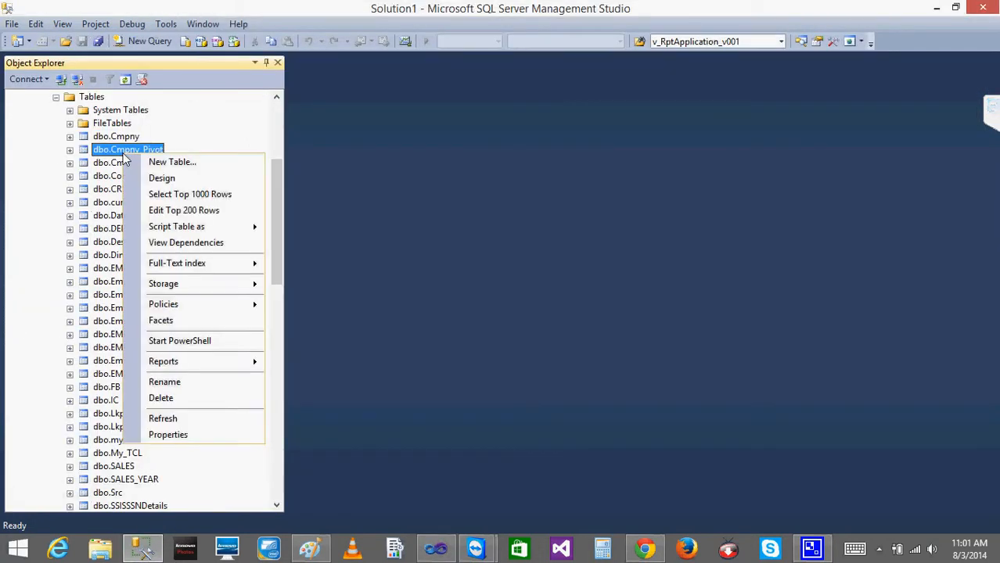
{"action": "left_click", "coordinate": [182, 194]}
Step: Run TRUNCATE TABLE [Test].[dbo].[Cmpny_Pivot] to empty the table, and close the query without saving it
{"action": "left_click", "coordinate": [352, 168]}
{"action": "key", "text": "Return"}
{"action": "key", "text": "Return"}
{"action": "type", "text": "TRUNC"}
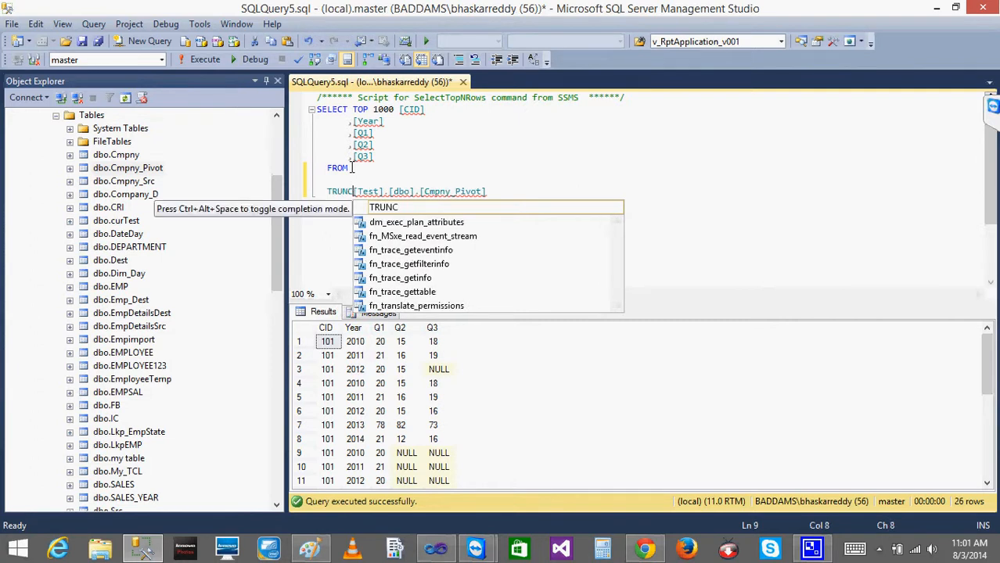
{"action": "type", "text": "ATE TABLE"}
{"action": "left_click_drag", "start_coordinate": [566, 200], "coordinate": [303, 202]}
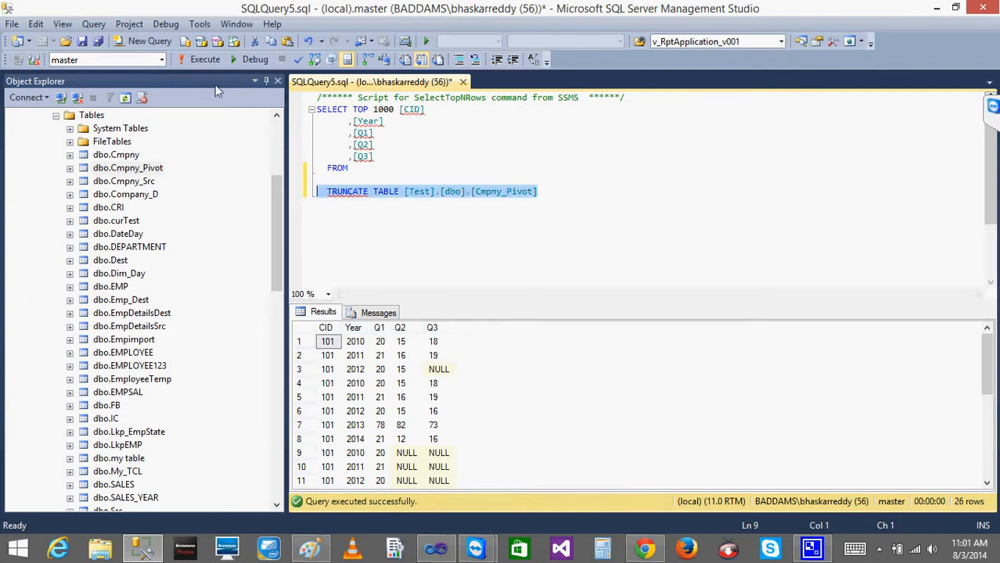
{"action": "left_click", "coordinate": [196, 61]}
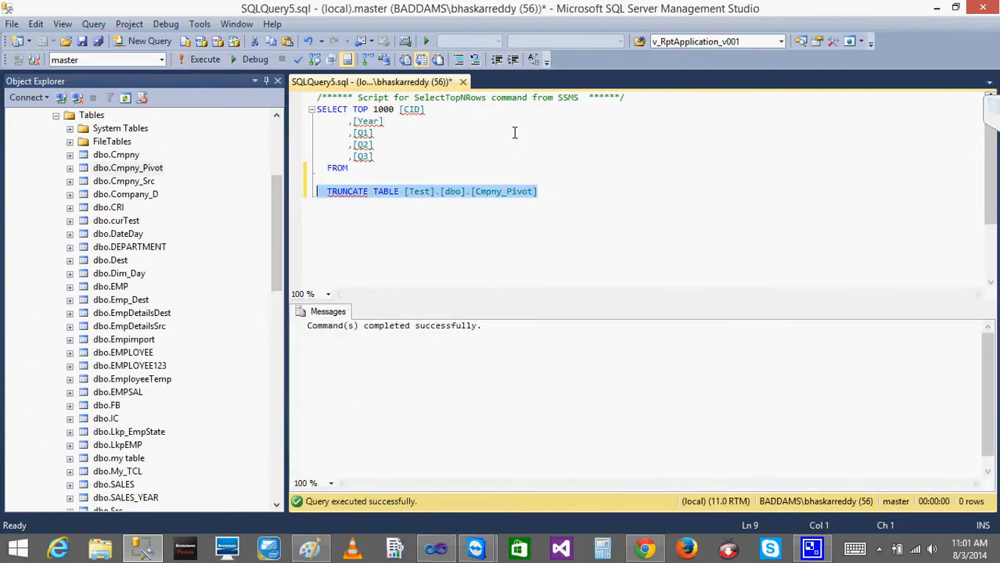
{"action": "key", "text": "ctrl+z"}
{"action": "left_click", "coordinate": [463, 82]}
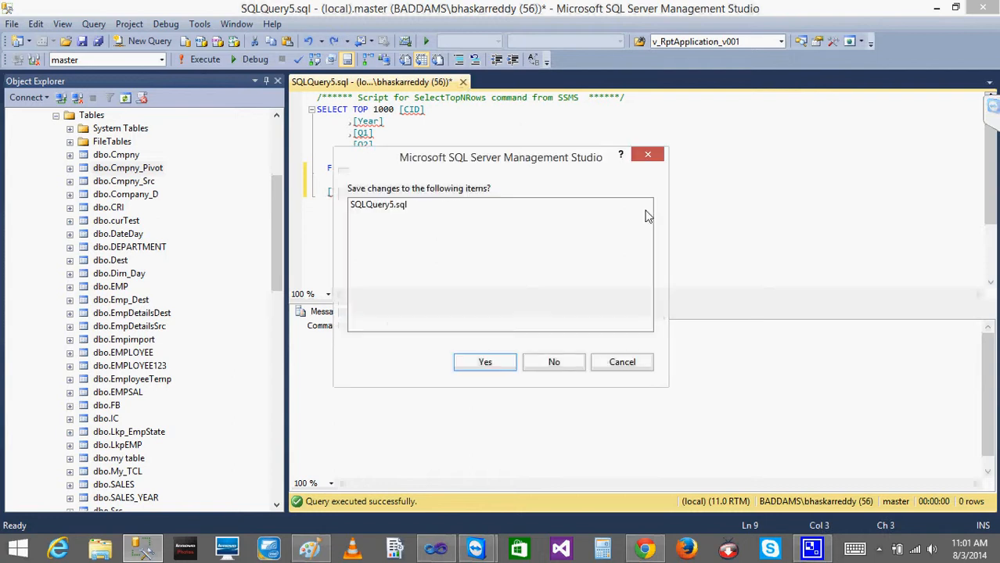
{"action": "left_click", "coordinate": [552, 363]}
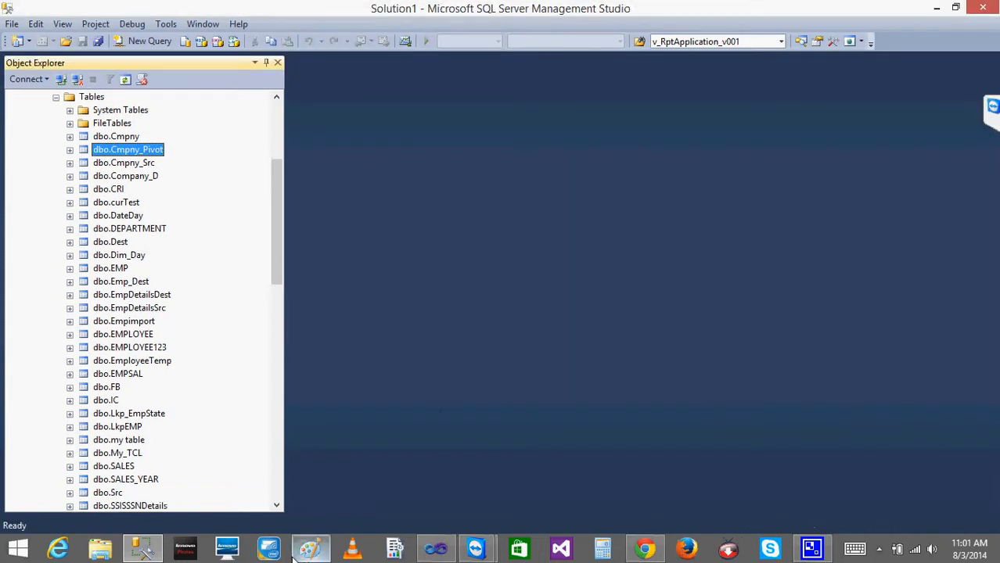
Step: Switch back to Visual Studio, cancel the OLE DB Source editor and delete the source from the UnPivot data flow
{"action": "left_click", "coordinate": [435, 550]}
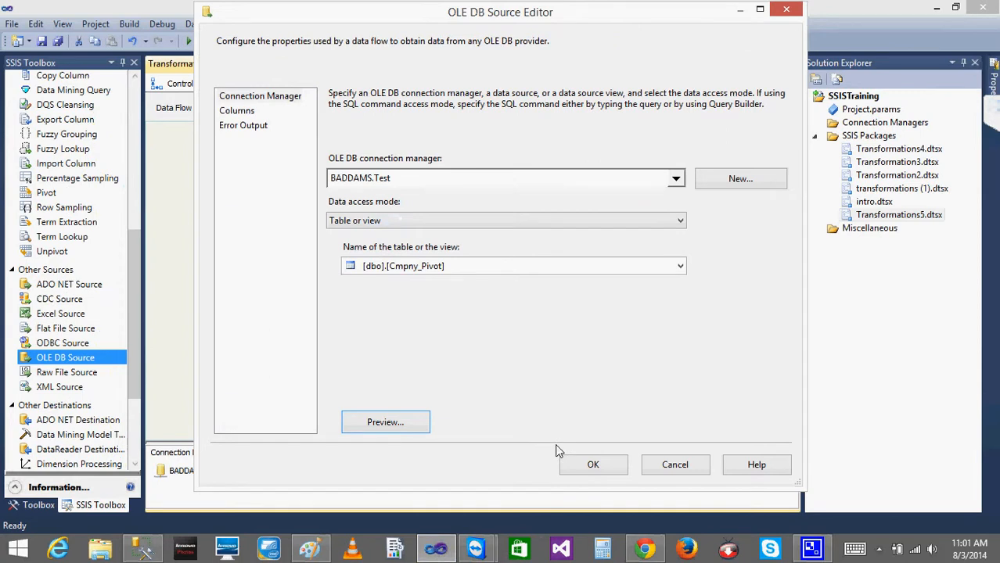
{"action": "left_click", "coordinate": [675, 465]}
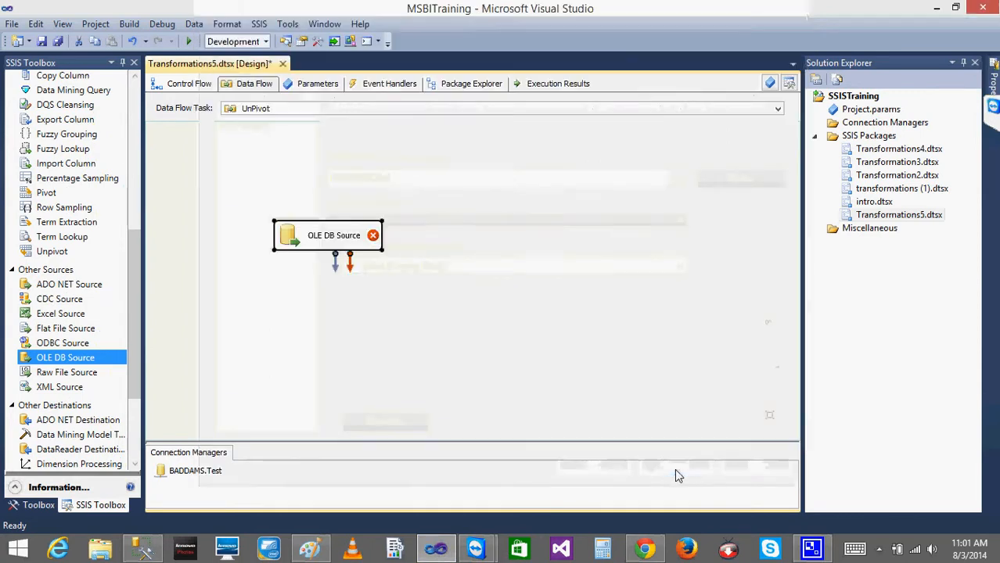
{"action": "left_click", "coordinate": [188, 83]}
{"action": "double_click", "coordinate": [301, 303]}
{"action": "left_click", "coordinate": [321, 231]}
{"action": "key", "text": "Delete"}
Step: Disable the UnPivot task and enable the Pivot task in the control flow
{"action": "left_click", "coordinate": [188, 83]}
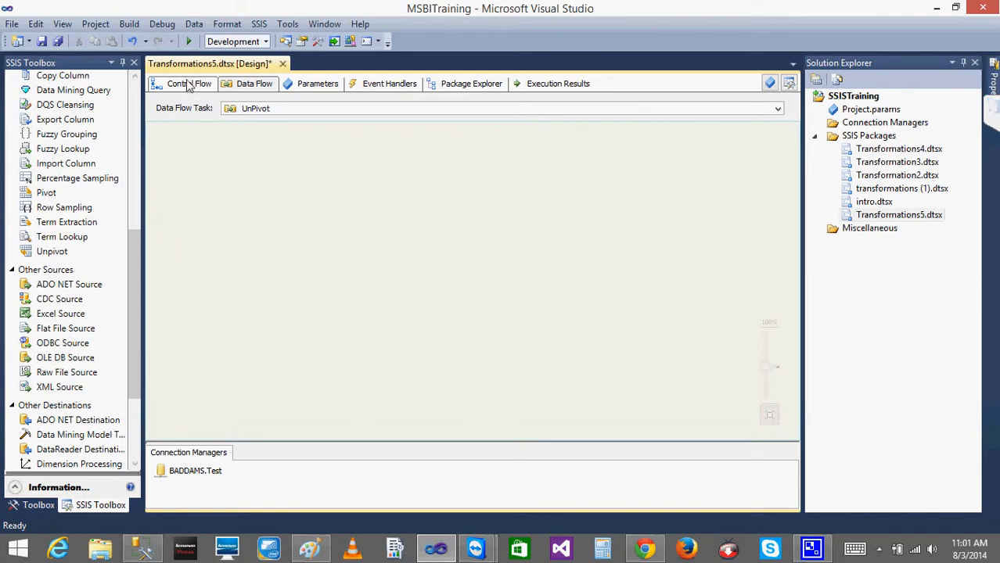
{"action": "right_click", "coordinate": [291, 312]}
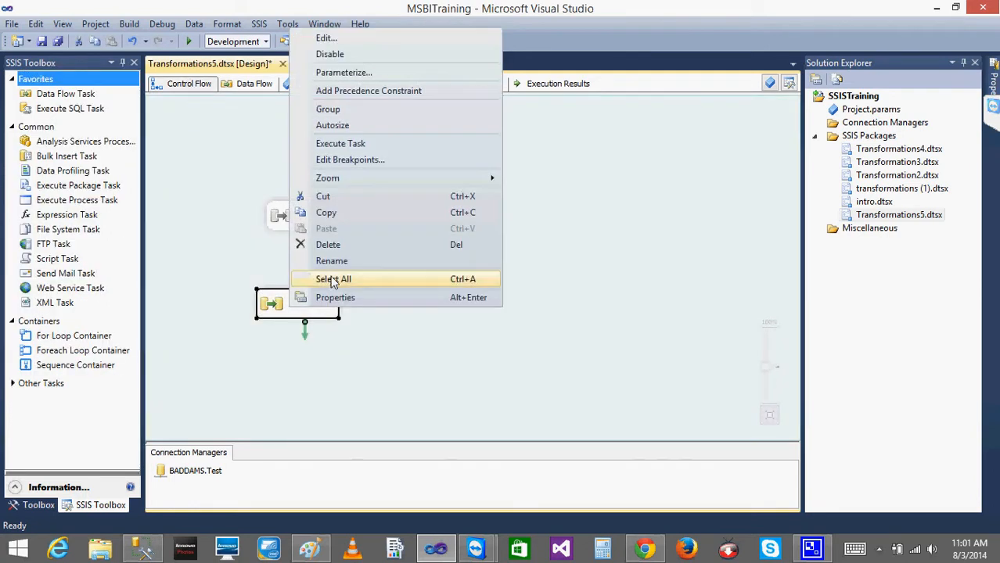
{"action": "left_click", "coordinate": [345, 54]}
{"action": "right_click", "coordinate": [306, 224]}
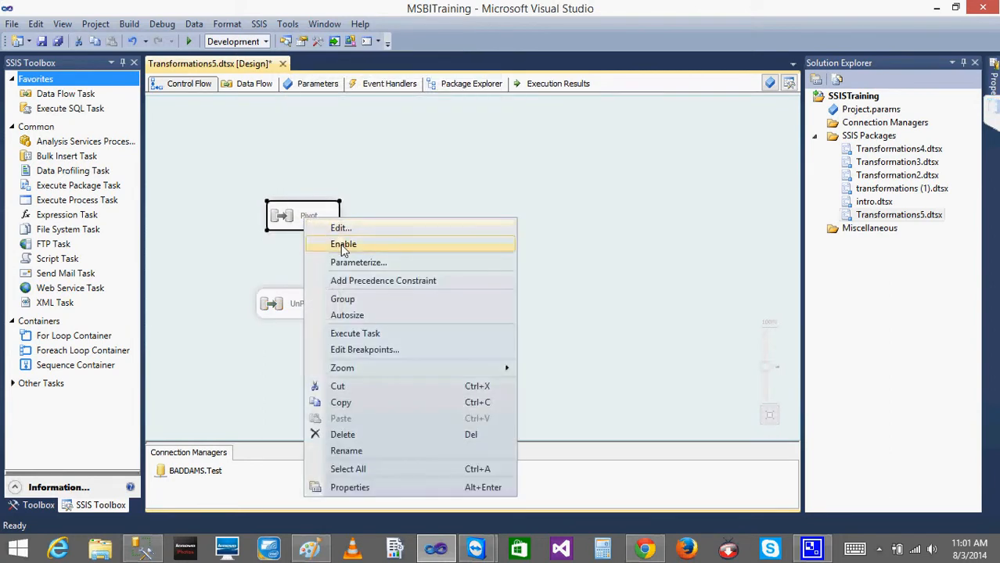
{"action": "left_click", "coordinate": [344, 244]}
{"action": "right_click", "coordinate": [257, 215]}
{"action": "left_click", "coordinate": [213, 203]}
Step: Execute the Pivot task on its own, then close the data viewer and stop debugging
{"action": "right_click", "coordinate": [282, 221]}
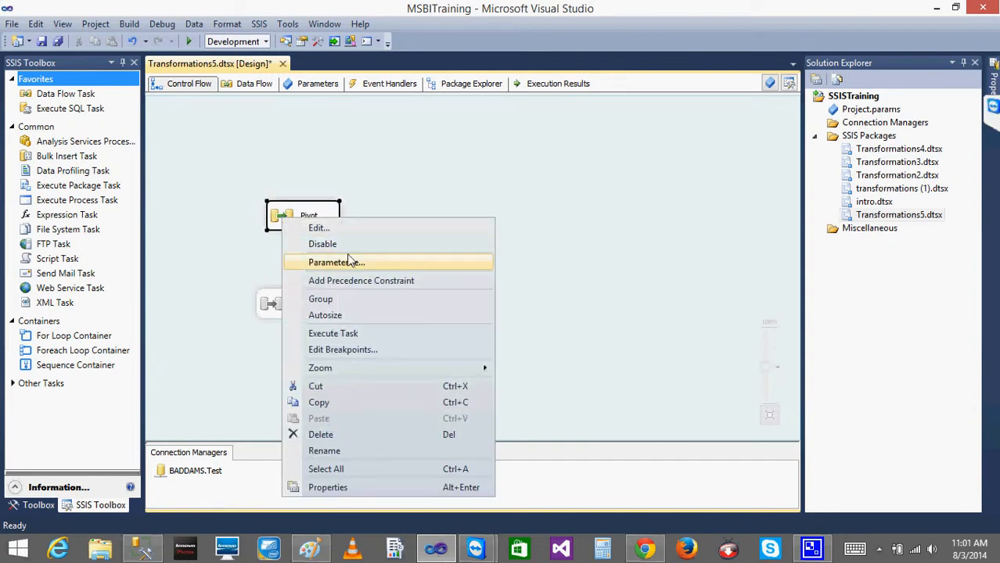
{"action": "left_click", "coordinate": [347, 337]}
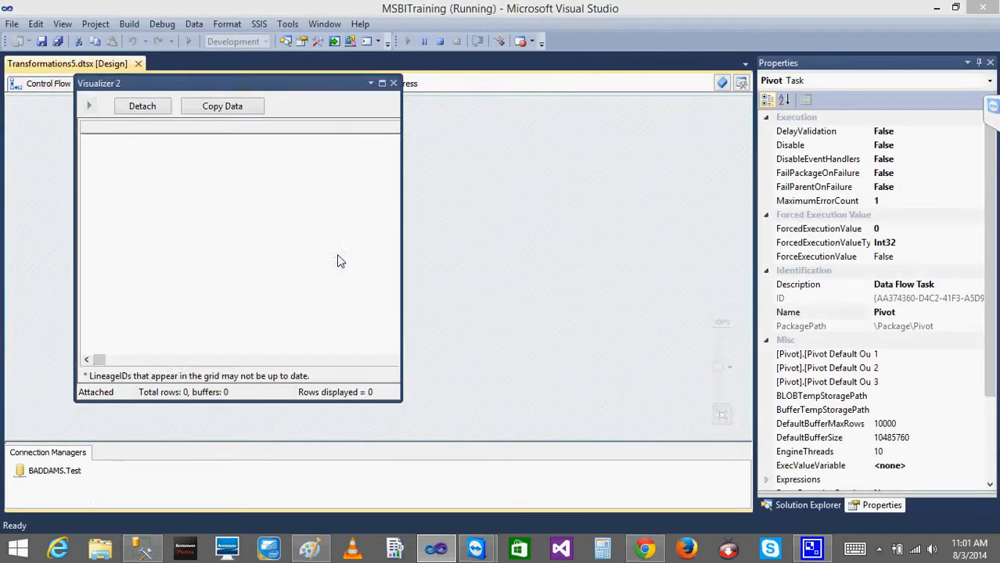
{"action": "left_click", "coordinate": [393, 84]}
{"action": "left_click", "coordinate": [440, 41]}
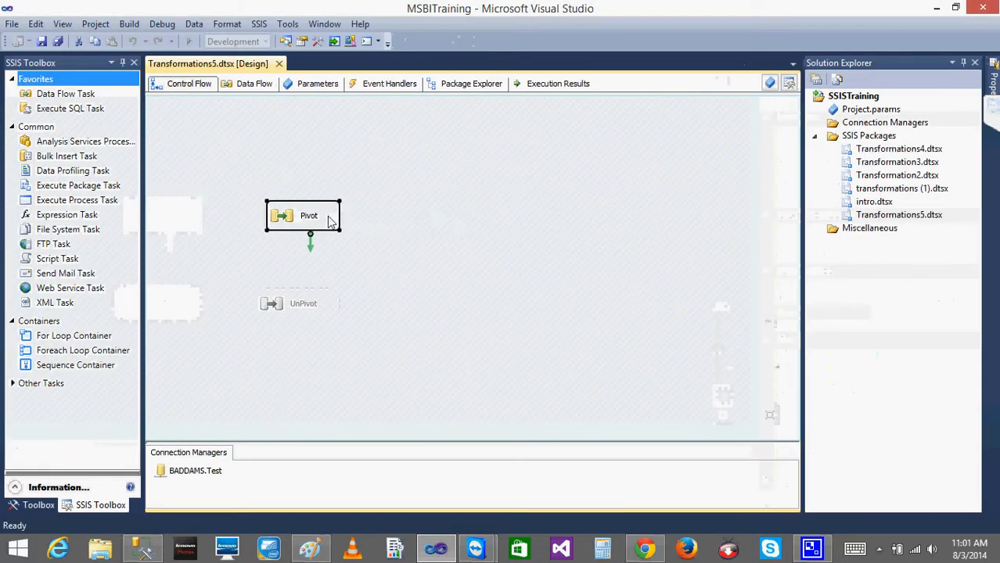
Step: Disable the Pivot task and enable the UnPivot task again
{"action": "right_click", "coordinate": [329, 222]}
{"action": "left_click", "coordinate": [344, 233]}
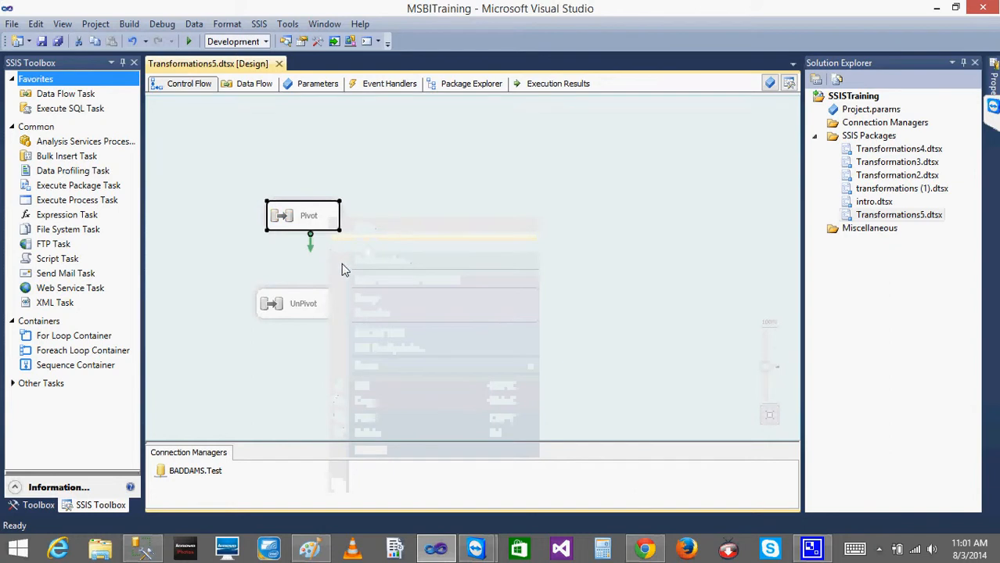
{"action": "right_click", "coordinate": [310, 313]}
{"action": "left_click", "coordinate": [361, 48]}
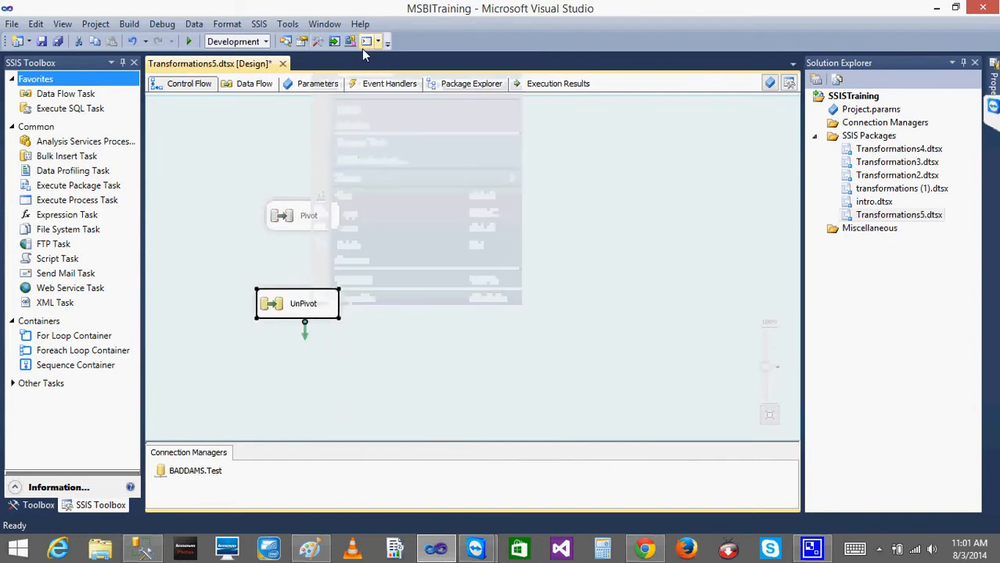
Step: Open the UnPivot data flow and add a new OLE DB Source to its empty canvas
{"action": "left_click", "coordinate": [255, 84]}
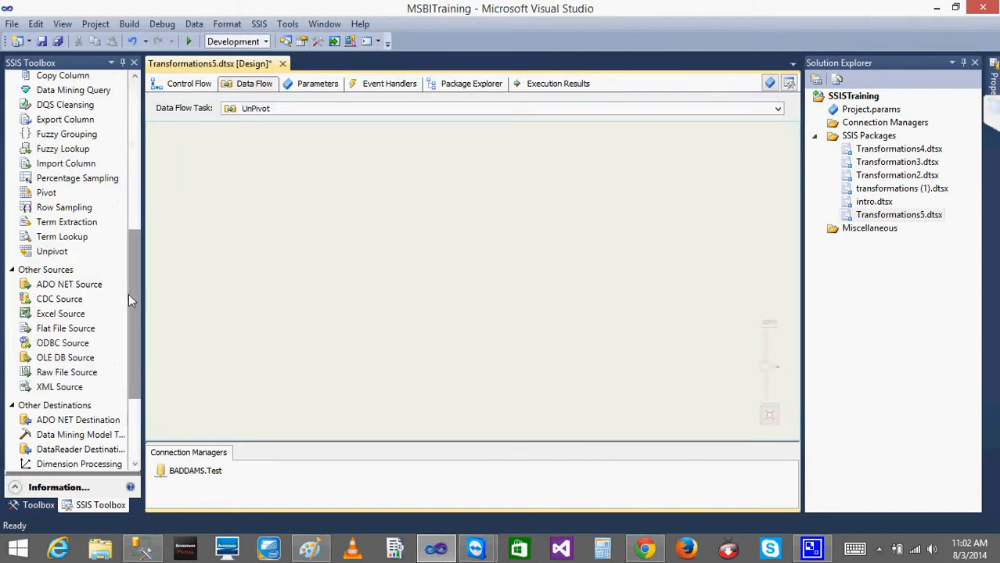
{"action": "left_click_drag", "start_coordinate": [77, 344], "coordinate": [76, 367]}
{"action": "left_click", "coordinate": [76, 364]}
{"action": "left_click_drag", "start_coordinate": [305, 213], "coordinate": [308, 216]}
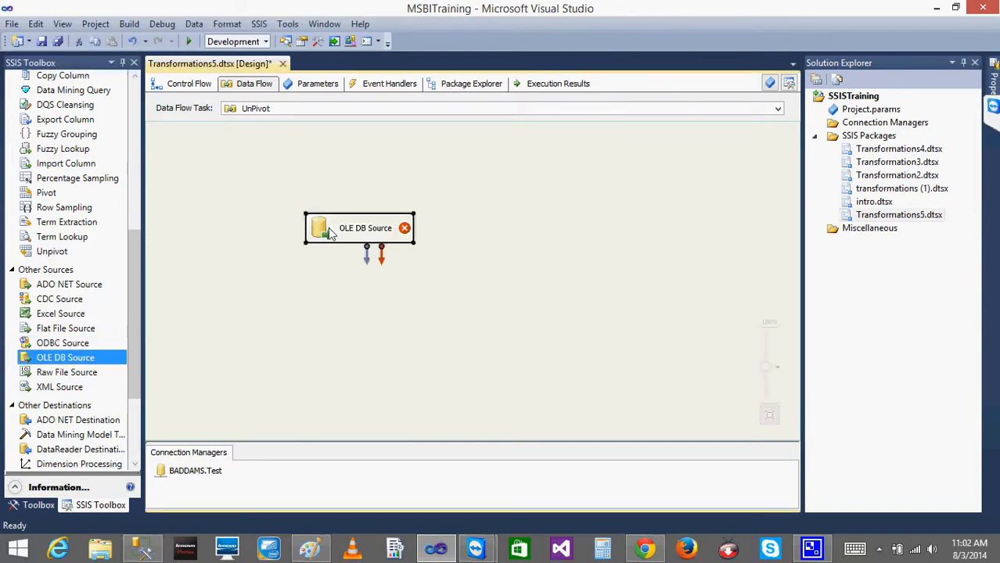
Step: Point the new OLE DB Source at the [dbo].[Cmpny_Pivot] table and preview its quarterly columns
{"action": "double_click", "coordinate": [360, 226]}
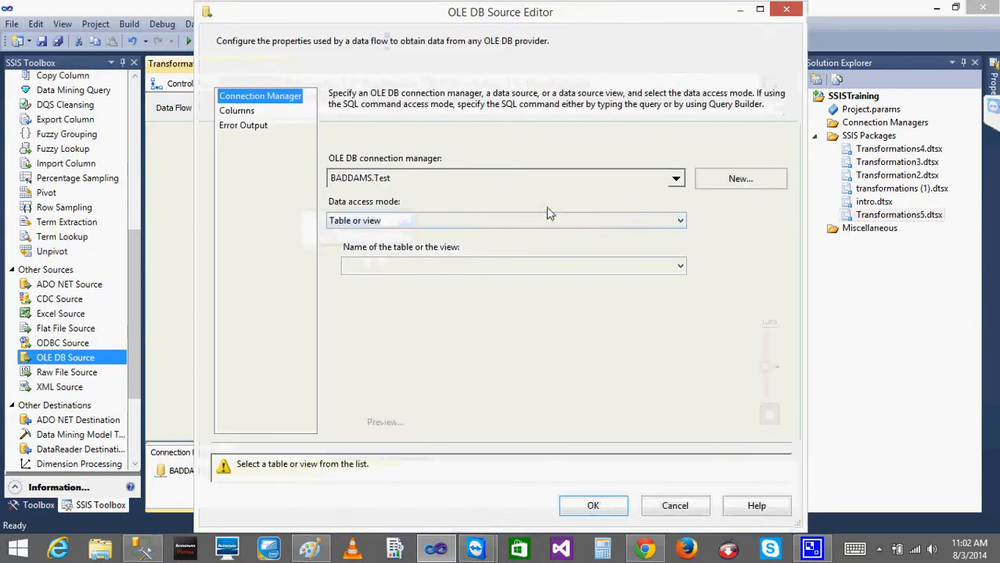
{"action": "left_click", "coordinate": [678, 269]}
{"action": "left_click", "coordinate": [391, 296]}
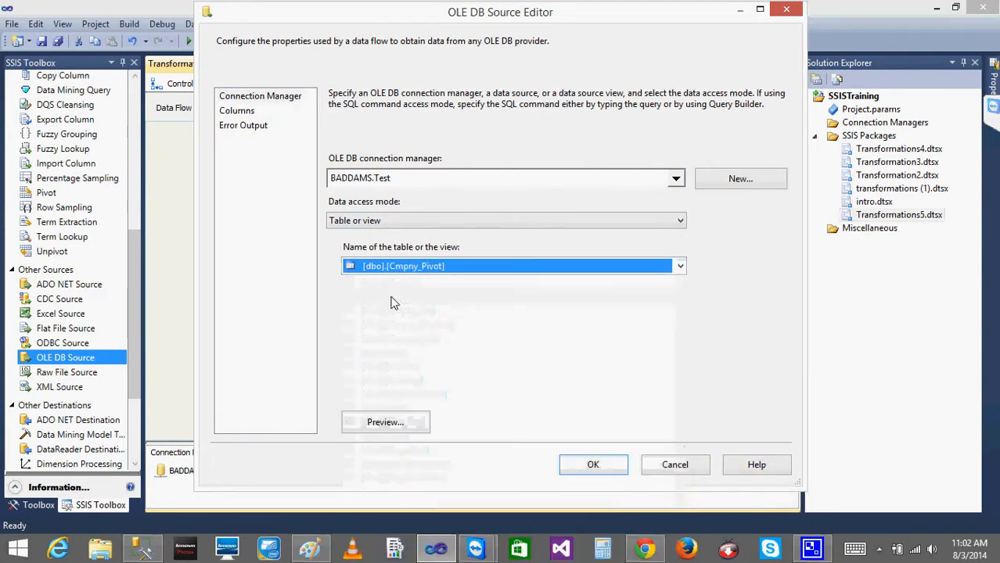
{"action": "left_click", "coordinate": [382, 421]}
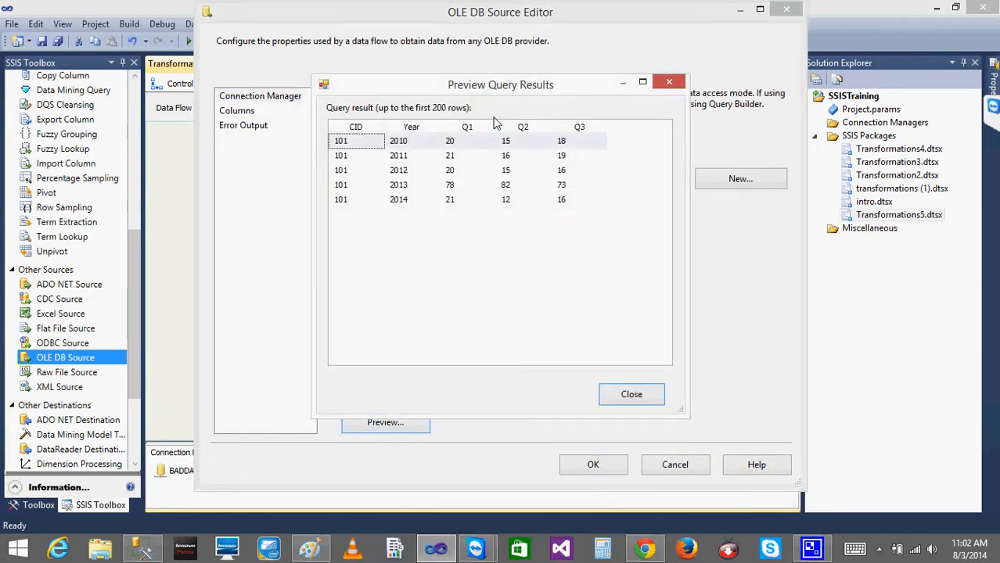
{"action": "left_click", "coordinate": [565, 145]}
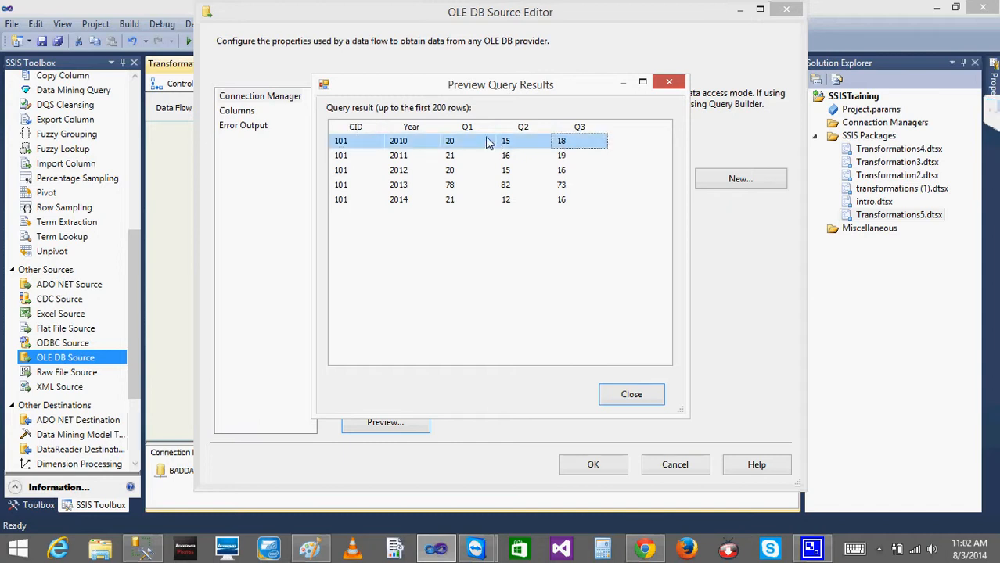
{"action": "left_click", "coordinate": [463, 142]}
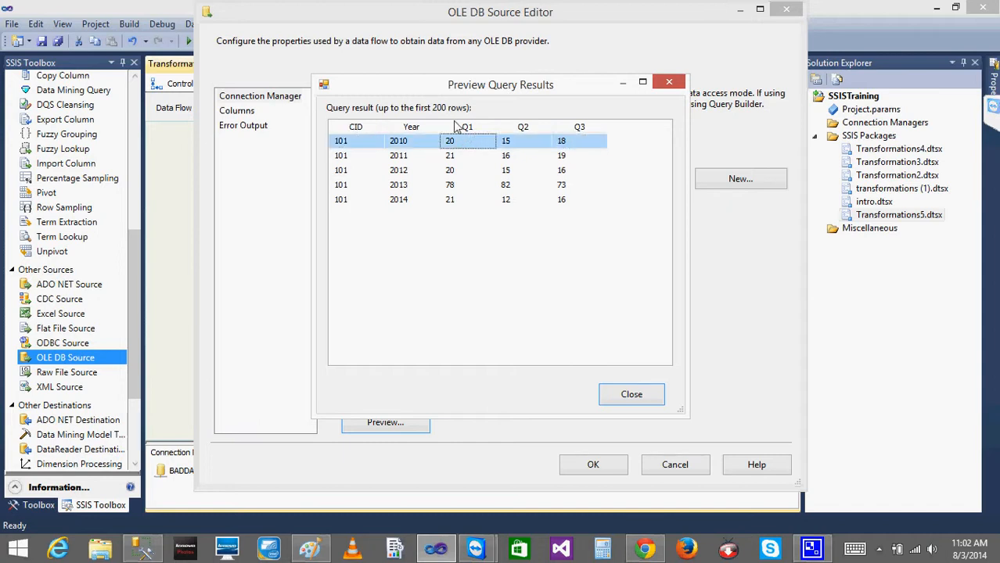
Step: Query the top 1000 rows of dbo.Cmpny in SQL Server Management Studio to compare its layout, then minimize that application
{"action": "left_click", "coordinate": [131, 554]}
{"action": "right_click", "coordinate": [103, 137]}
{"action": "left_click", "coordinate": [159, 180]}
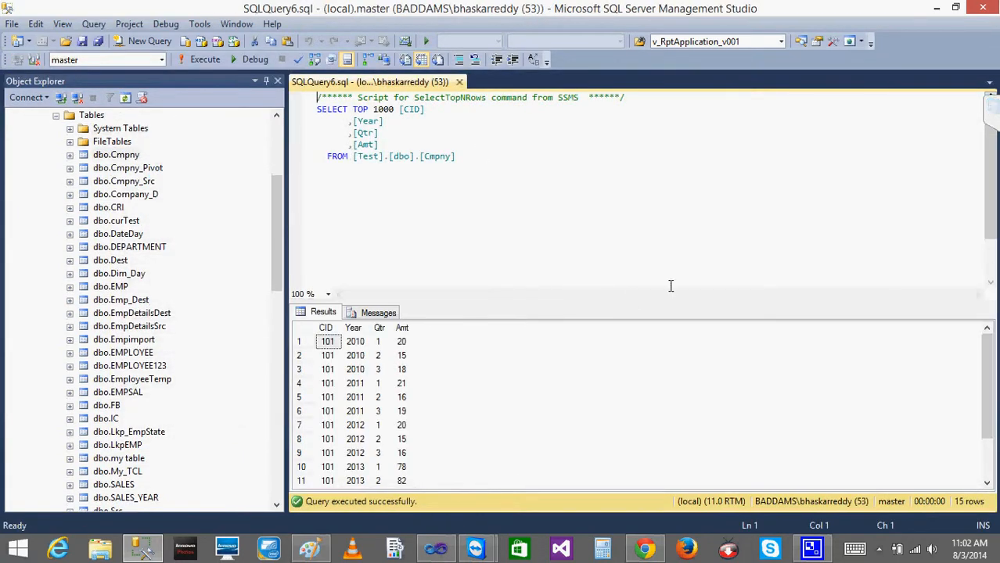
{"action": "left_click", "coordinate": [939, 8]}
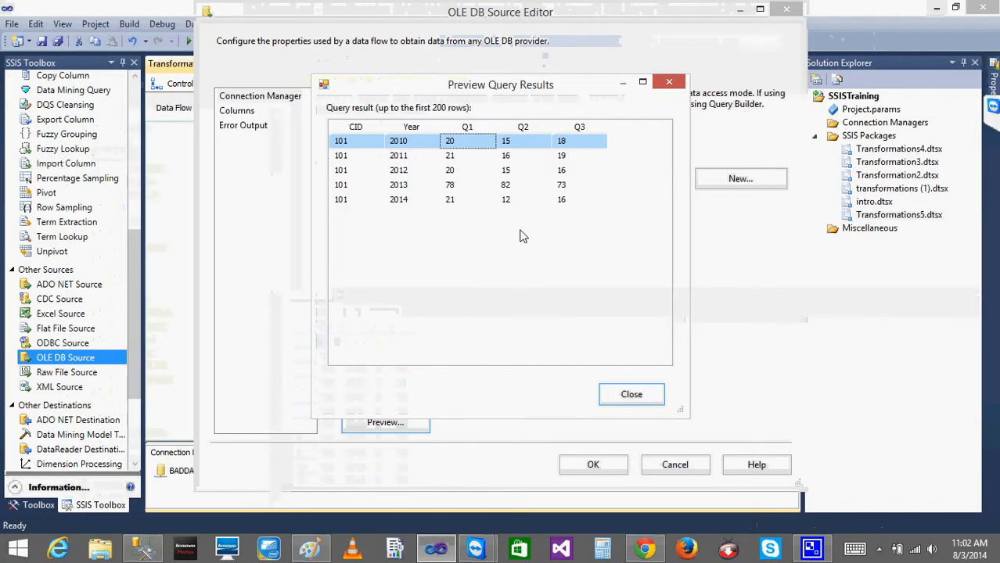
Step: Close the preview, check the source's columns and accept the OLE DB Source settings
{"action": "left_click", "coordinate": [630, 396]}
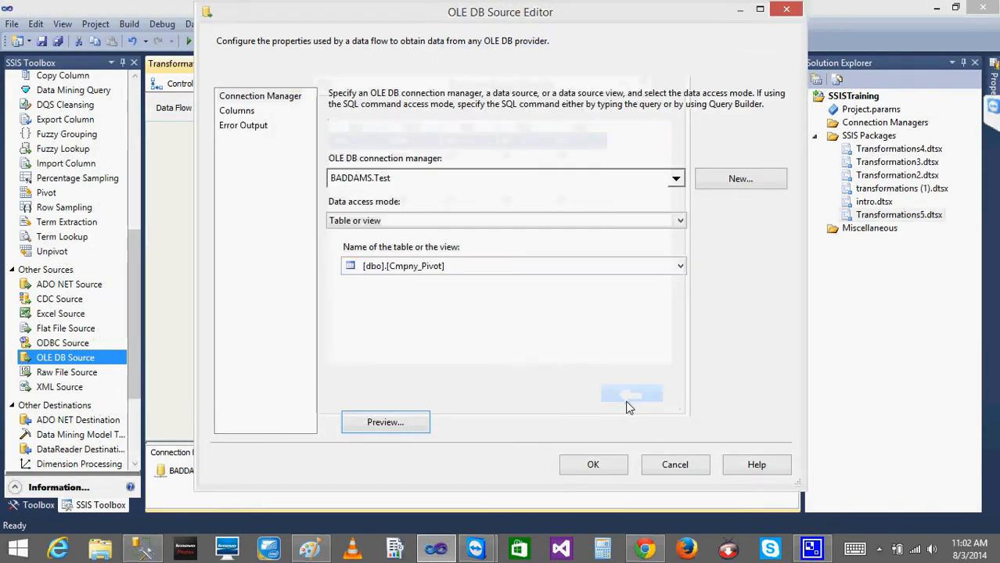
{"action": "left_click", "coordinate": [242, 112]}
{"action": "left_click", "coordinate": [593, 465]}
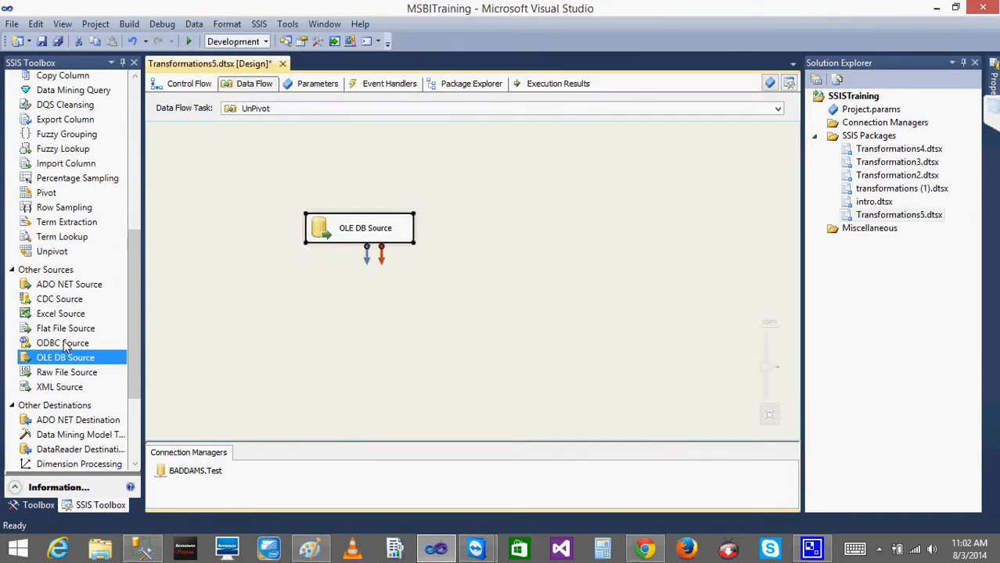
Step: Add an Unpivot transformation below the OLE DB Source and connect the source's data output to it
{"action": "left_click_drag", "start_coordinate": [142, 342], "coordinate": [137, 301]}
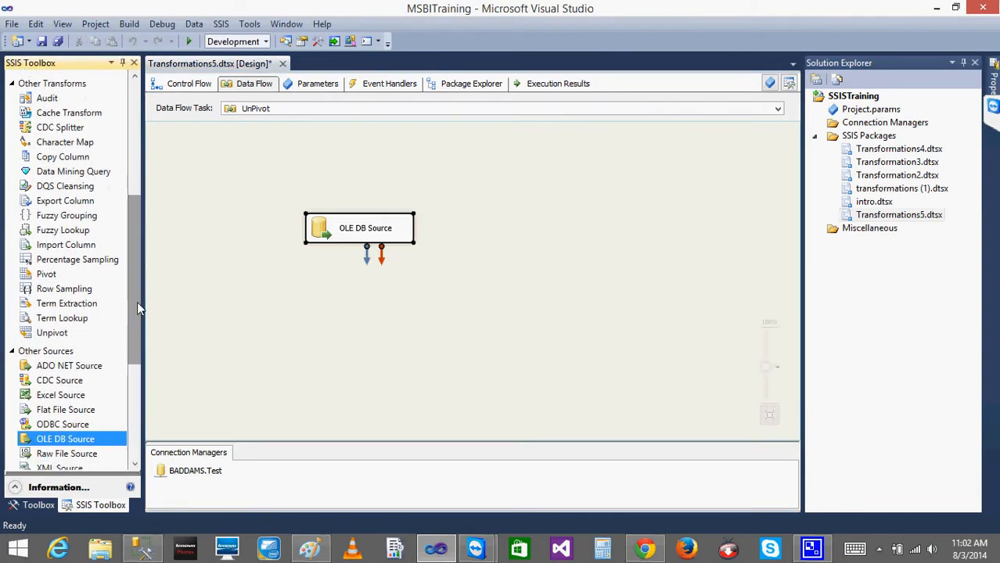
{"action": "left_click_drag", "start_coordinate": [52, 335], "coordinate": [93, 330]}
{"action": "left_click_drag", "start_coordinate": [328, 285], "coordinate": [329, 287]}
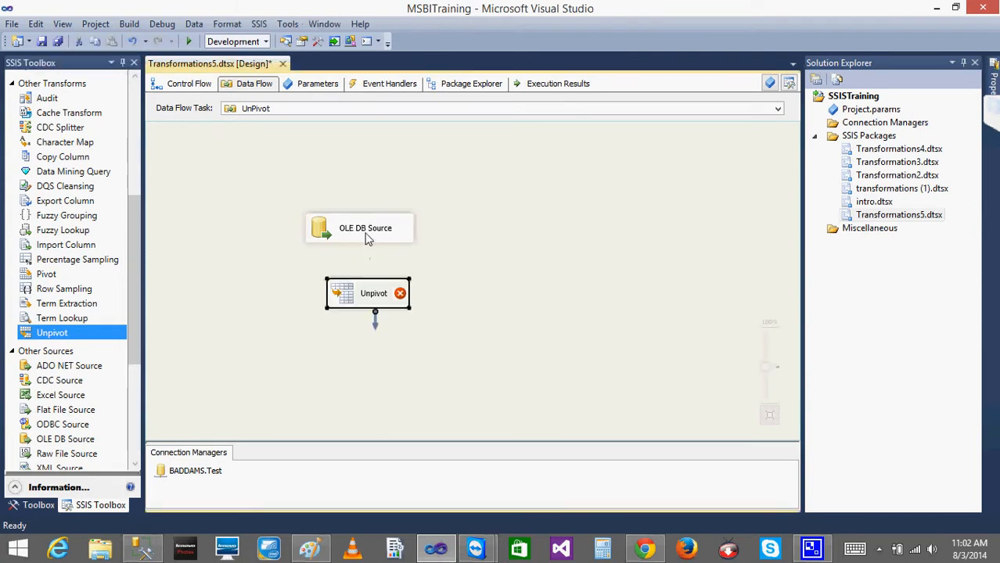
{"action": "left_click_drag", "start_coordinate": [368, 257], "coordinate": [362, 293]}
Step: Open the Unpivot transformation's settings and select Q1, Q2 and Q3 as the columns to unpivot
{"action": "double_click", "coordinate": [362, 295]}
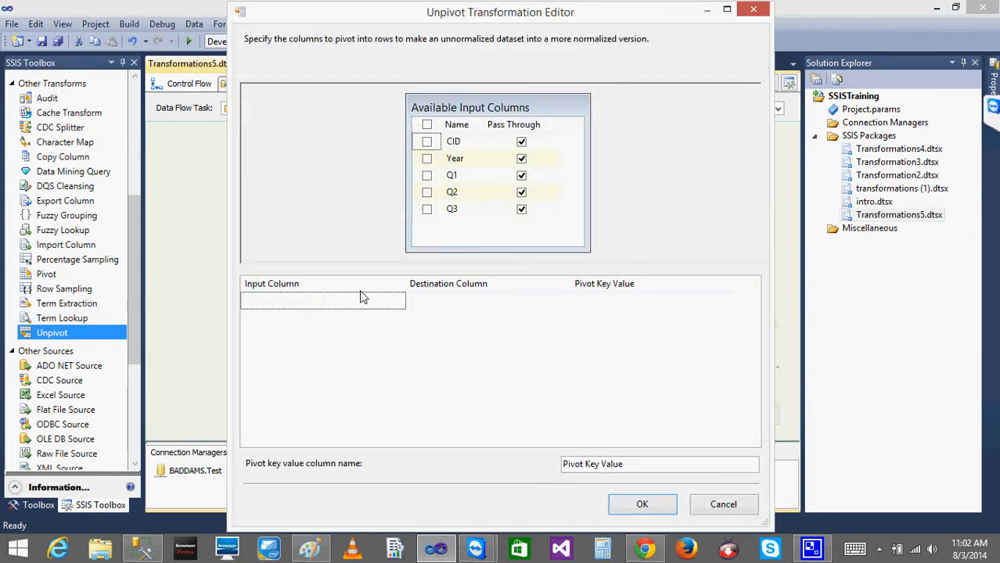
{"action": "left_click", "coordinate": [427, 175]}
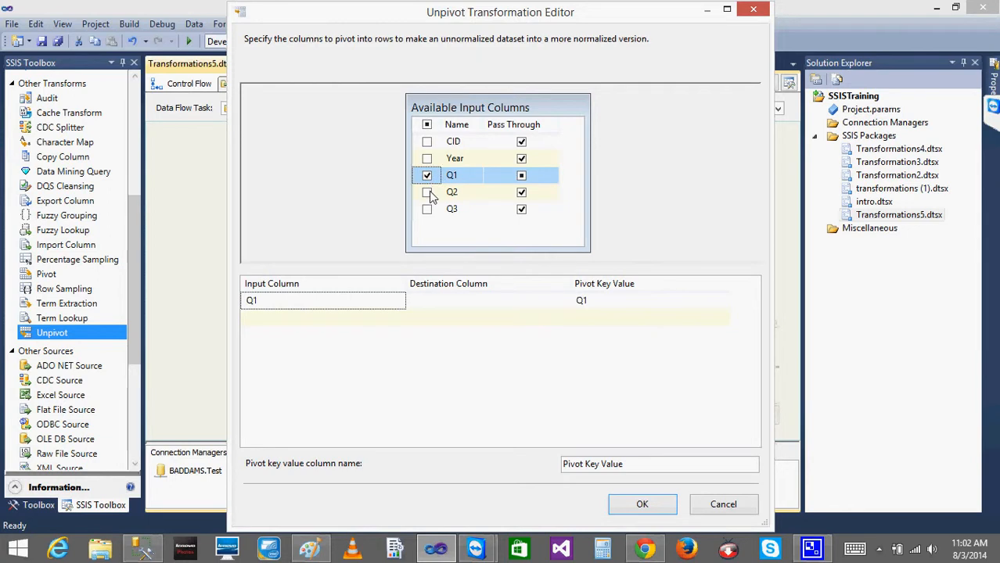
{"action": "left_click", "coordinate": [427, 192]}
{"action": "left_click", "coordinate": [427, 210]}
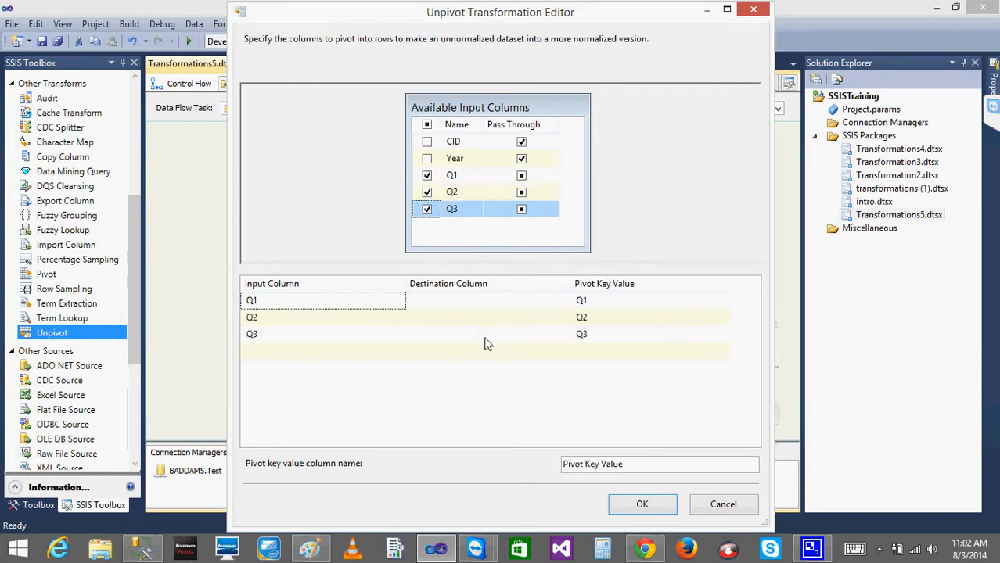
Step: Set the pivot key values of input columns Q1, Q2 and Q3 to 1, 2 and 3
{"action": "left_click", "coordinate": [451, 301]}
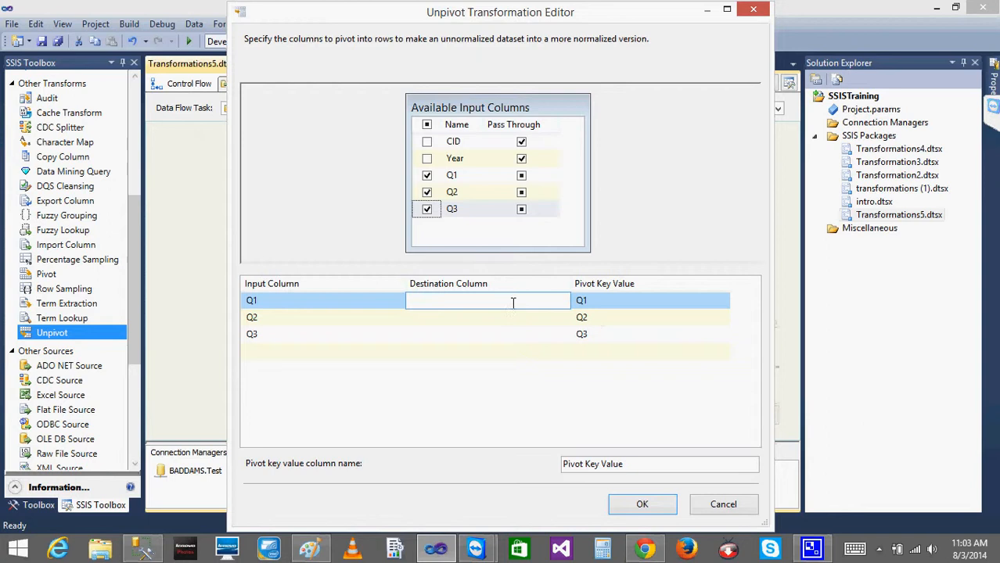
{"action": "left_click", "coordinate": [598, 307]}
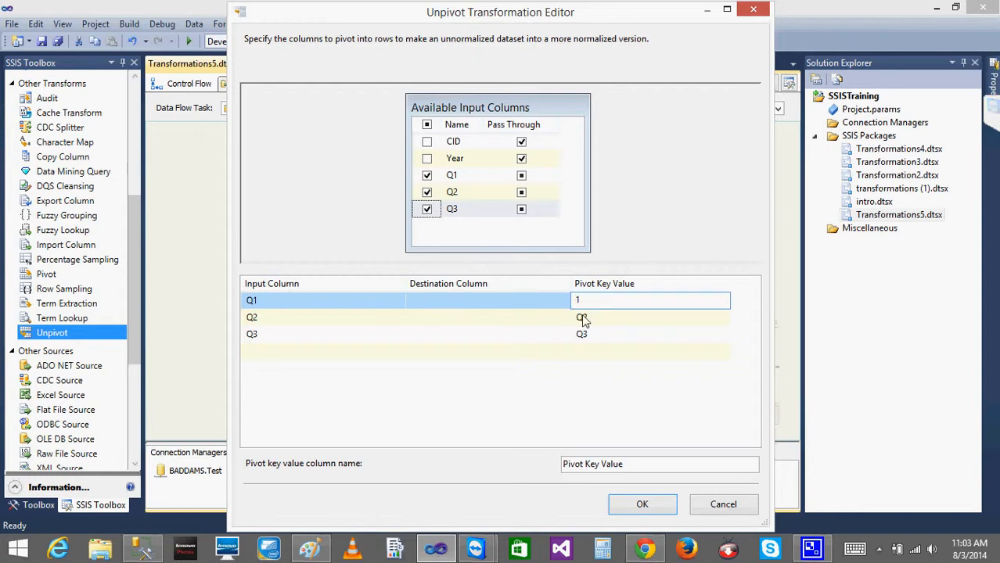
{"action": "left_click", "coordinate": [581, 317]}
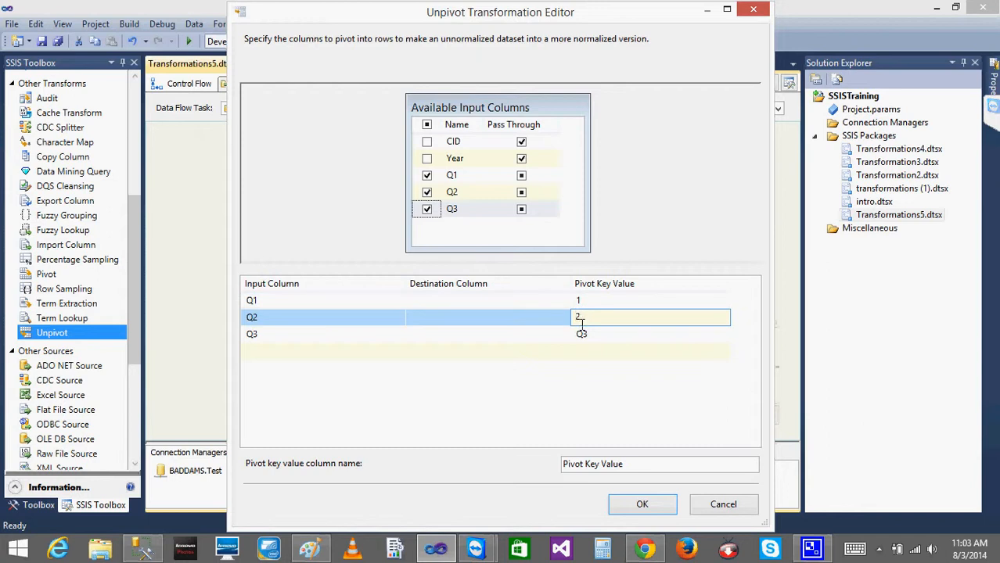
{"action": "left_click", "coordinate": [582, 335]}
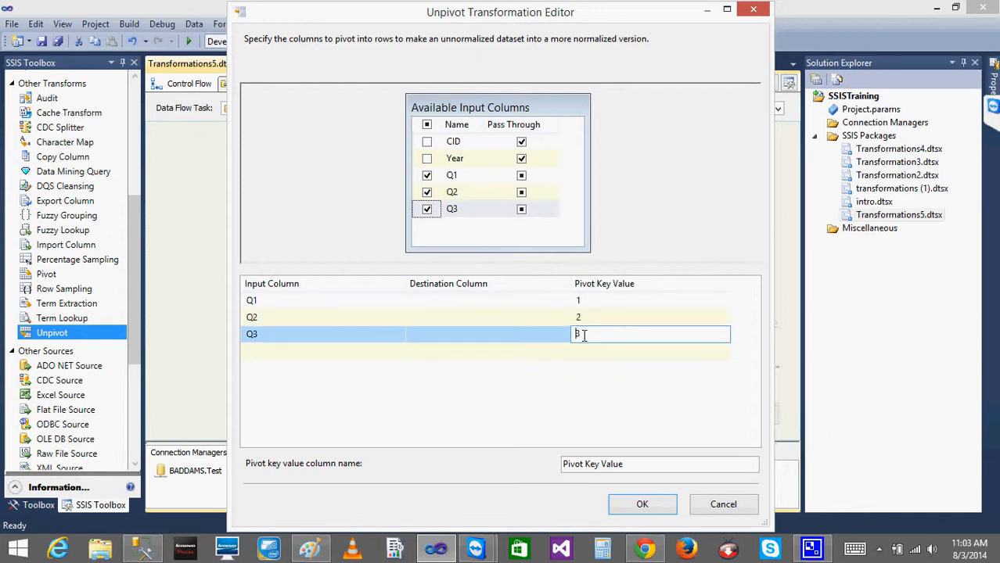
{"action": "left_click", "coordinate": [474, 301]}
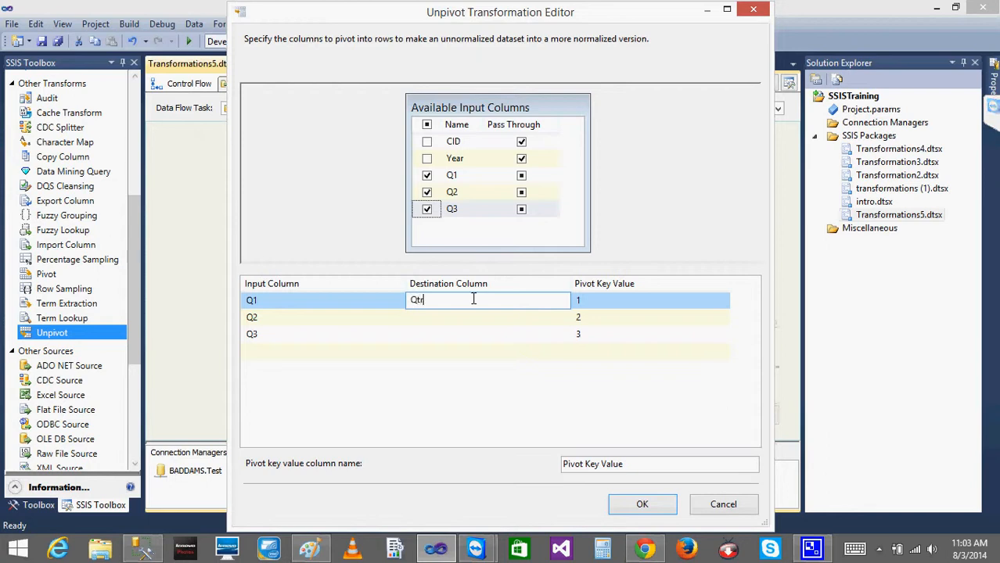
{"action": "left_click", "coordinate": [465, 317]}
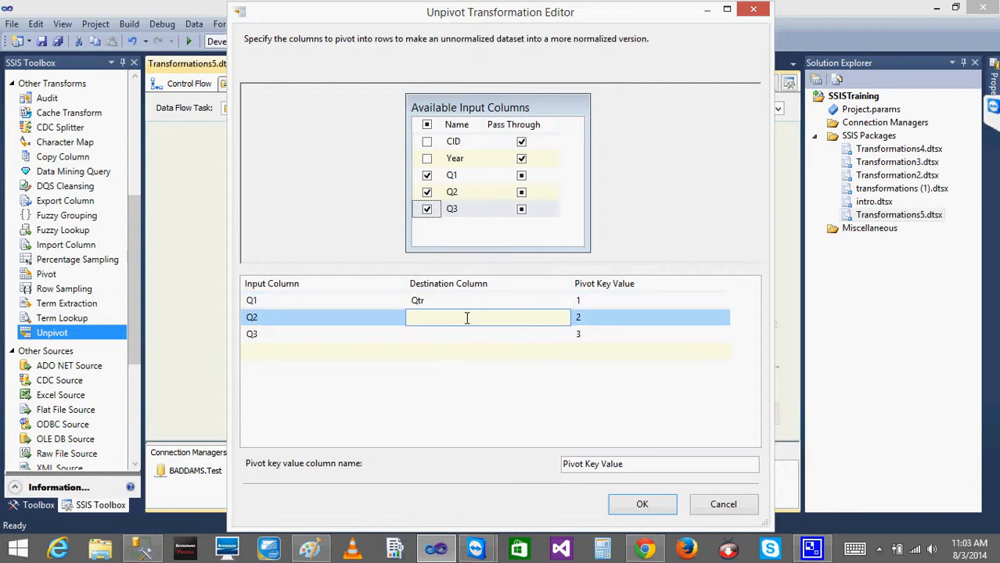
{"action": "left_click", "coordinate": [450, 334]}
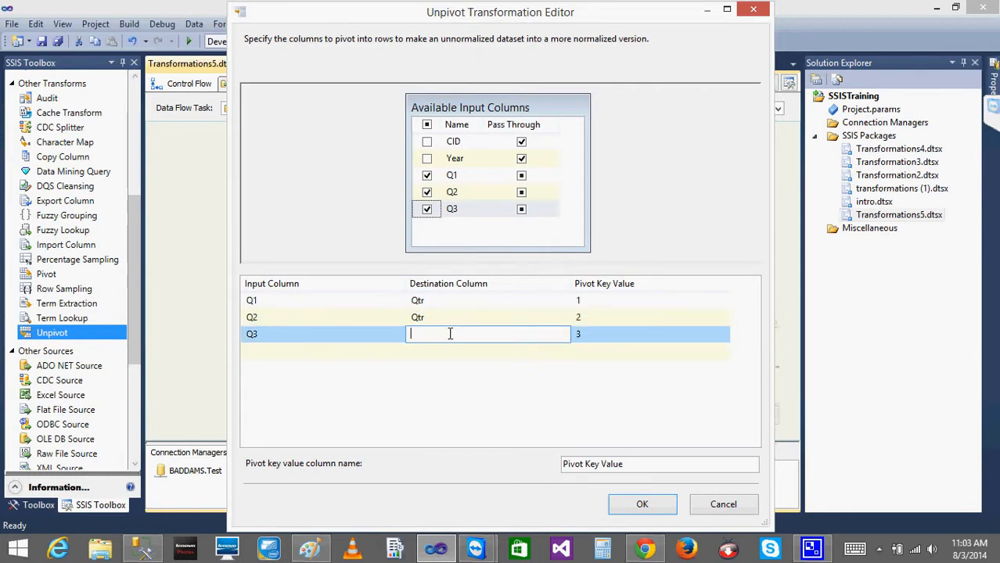
Step: Set the destination column of Q1, Q2 and Q3 to Amount
{"action": "left_click", "coordinate": [442, 300]}
{"action": "key", "text": "BackSpace"}
{"action": "key", "text": "BackSpace"}
{"action": "key", "text": "BackSpace"}
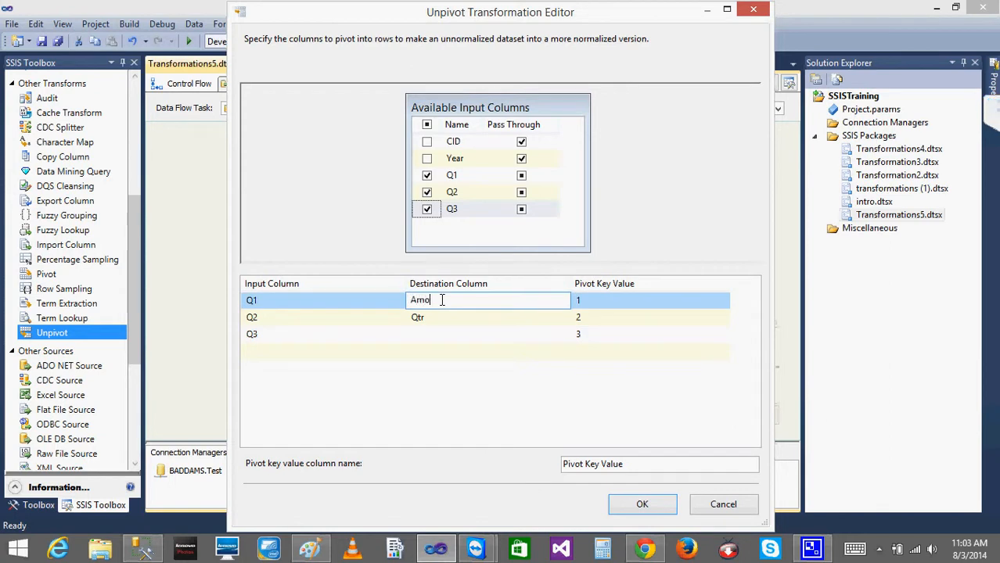
{"action": "left_click", "coordinate": [436, 319]}
{"action": "double_click", "coordinate": [437, 319]}
{"action": "type", "text": "Amount"}
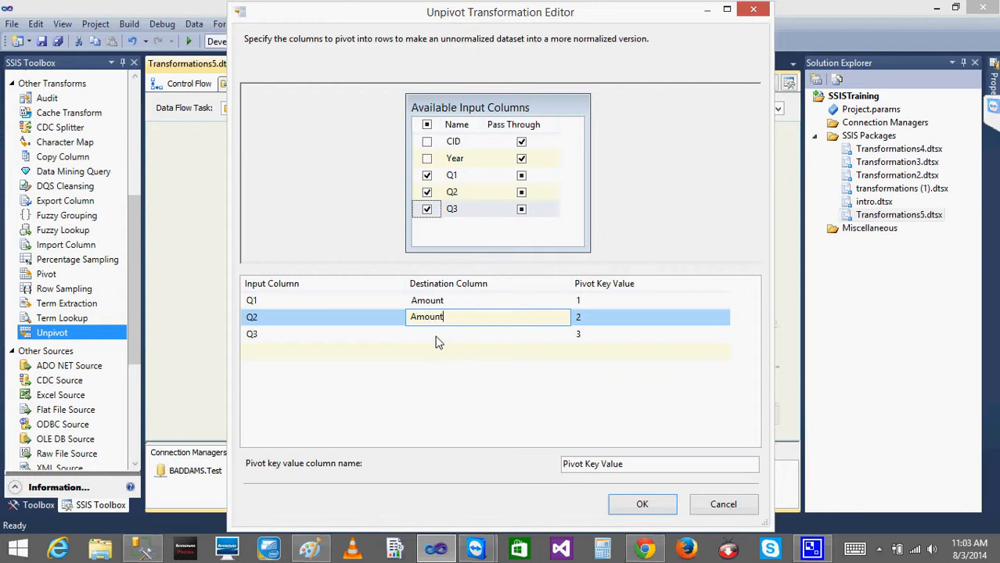
{"action": "left_click", "coordinate": [436, 338]}
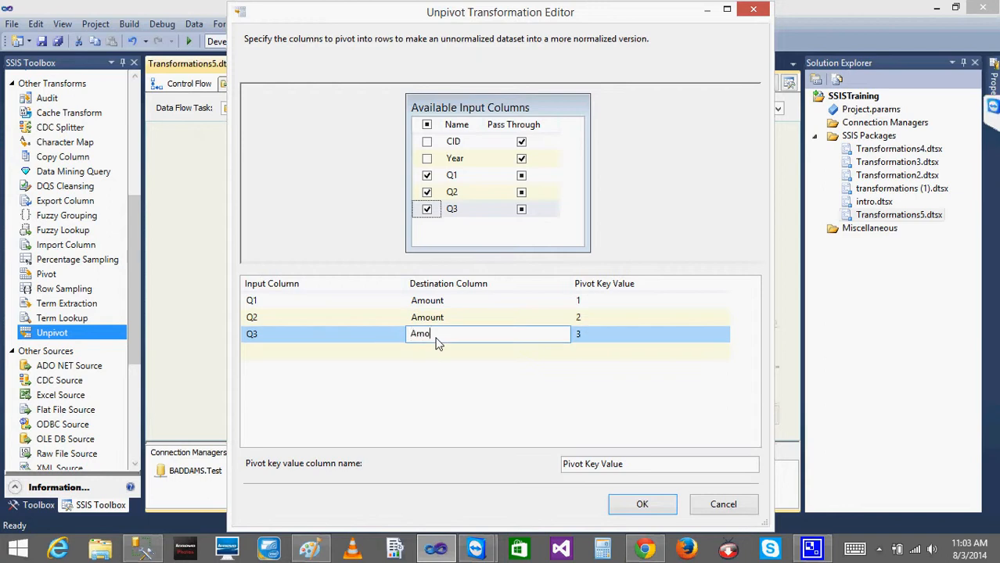
Step: Name the pivot key value column Qtr and accept the Unpivot transformation settings
{"action": "double_click", "coordinate": [631, 468]}
{"action": "key", "text": "BackSpace"}
{"action": "key", "text": "BackSpace"}
{"action": "key", "text": "BackSpace"}
{"action": "key", "text": "BackSpace"}
{"action": "key", "text": "BackSpace"}
{"action": "key", "text": "BackSpace"}
{"action": "key", "text": "BackSpace"}
{"action": "key", "text": "BackSpace"}
{"action": "key", "text": "BackSpace"}
{"action": "key", "text": "BackSpace"}
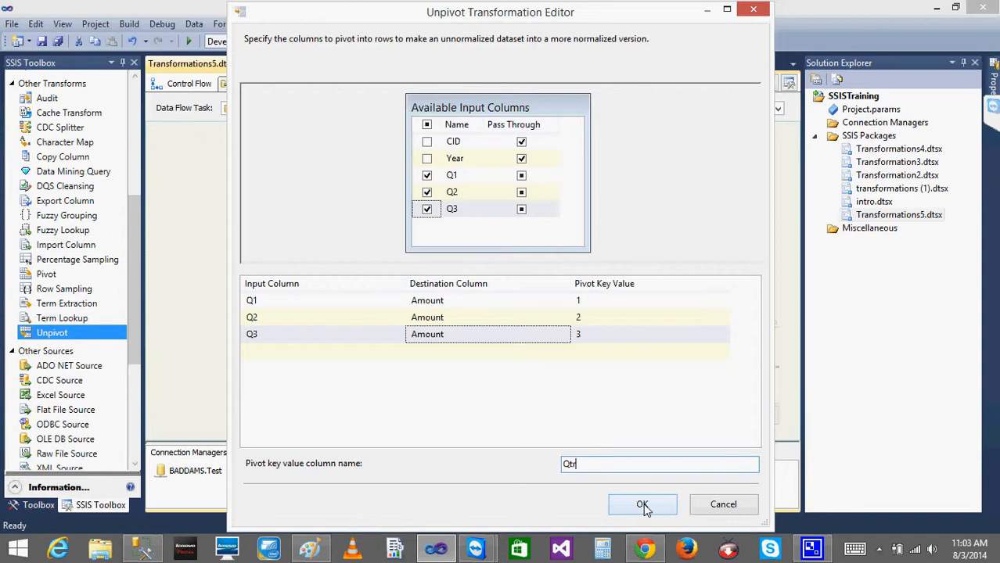
{"action": "left_click", "coordinate": [642, 507]}
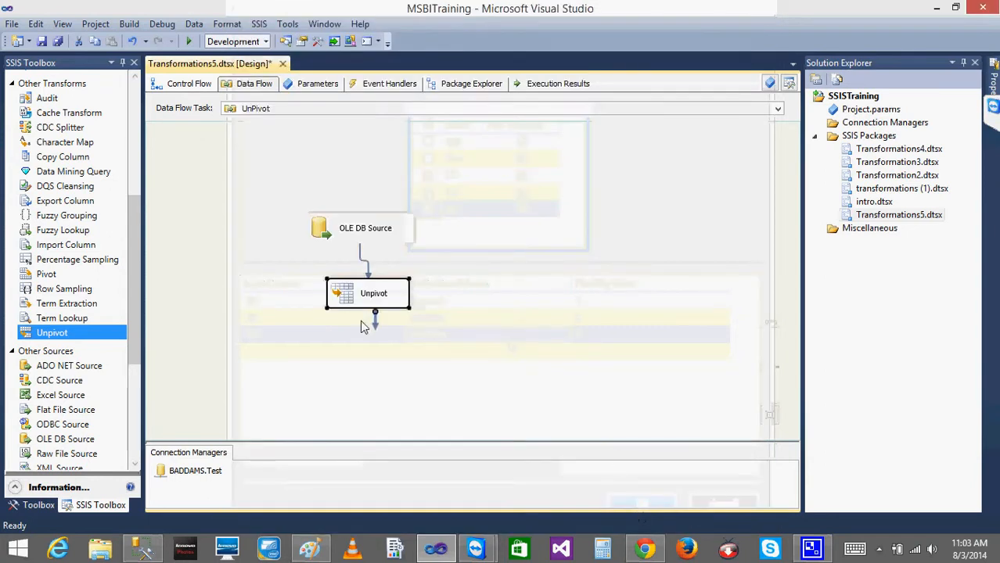
Step: Add an OLE DB Destination below the Unpivot transformation and connect the Unpivot output to it
{"action": "left_click_drag", "start_coordinate": [139, 317], "coordinate": [144, 430]}
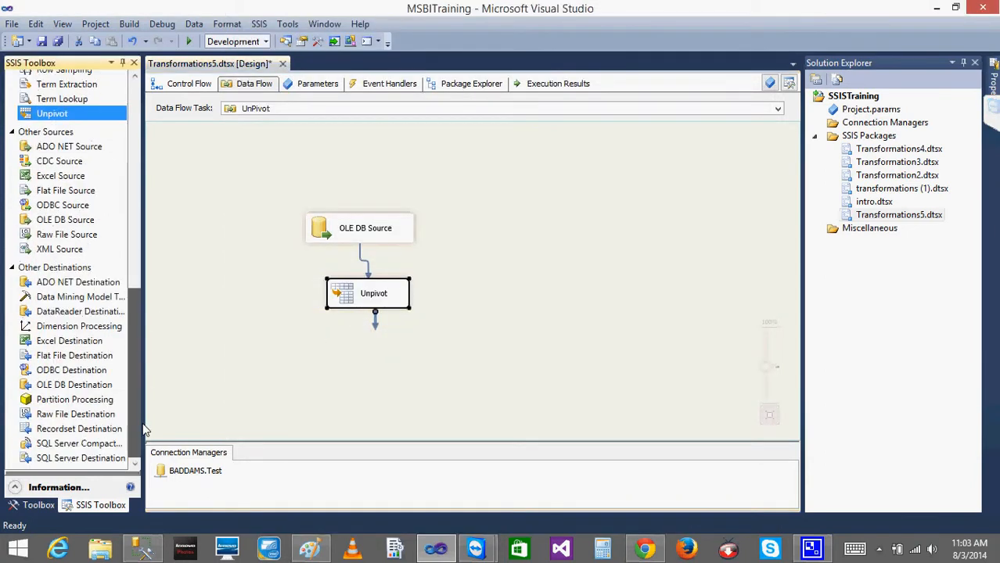
{"action": "left_click", "coordinate": [74, 374]}
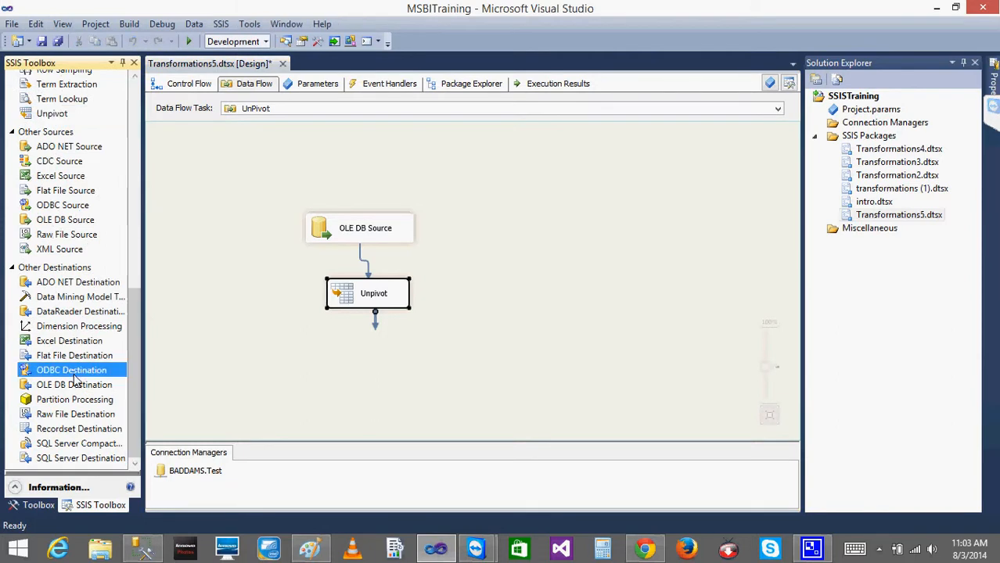
{"action": "left_click_drag", "start_coordinate": [75, 388], "coordinate": [312, 383]}
{"action": "left_click", "coordinate": [378, 292]}
{"action": "left_click_drag", "start_coordinate": [377, 315], "coordinate": [354, 385]}
Step: Open the OLE DB Destination's settings, choose the [dbo].[Cmpny_Unpivot] table and preview its existing data
{"action": "double_click", "coordinate": [354, 385]}
{"action": "left_click", "coordinate": [673, 263]}
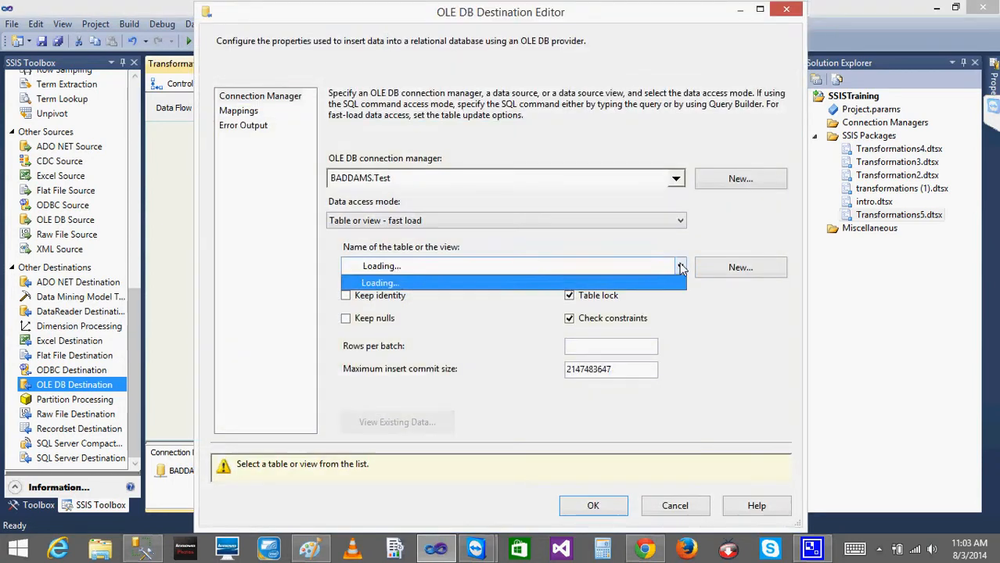
{"action": "left_click", "coordinate": [442, 325]}
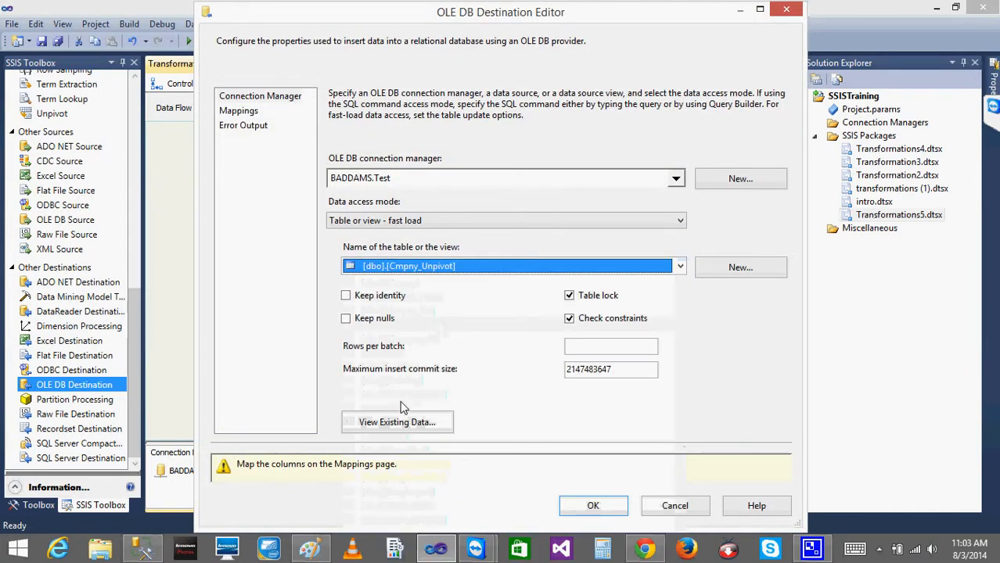
{"action": "left_click", "coordinate": [396, 424]}
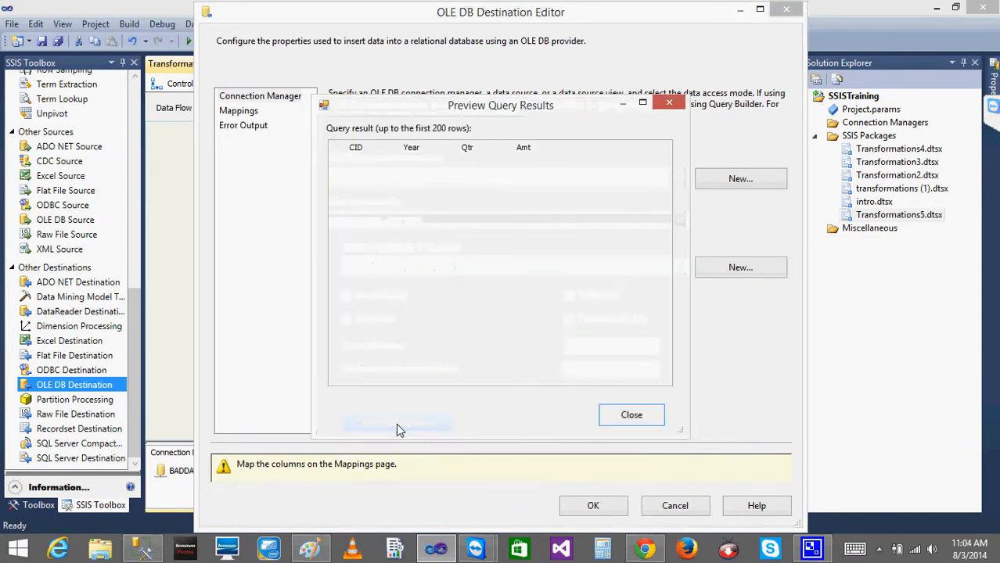
{"action": "left_click", "coordinate": [618, 415]}
Step: Map the input column Amount to the destination column Amt and accept the OLE DB Destination settings
{"action": "left_click", "coordinate": [234, 113]}
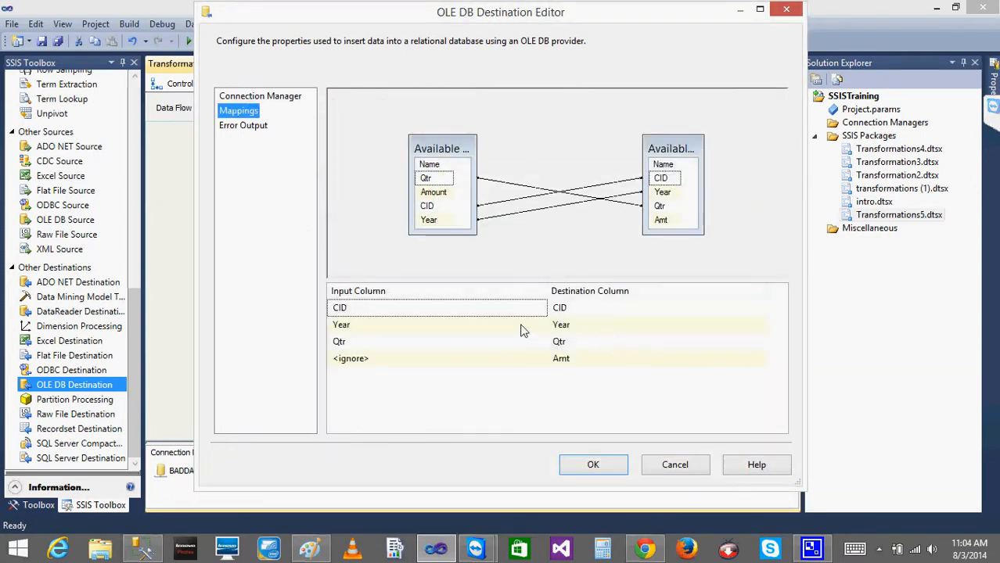
{"action": "left_click", "coordinate": [371, 361]}
{"action": "left_click", "coordinate": [540, 358]}
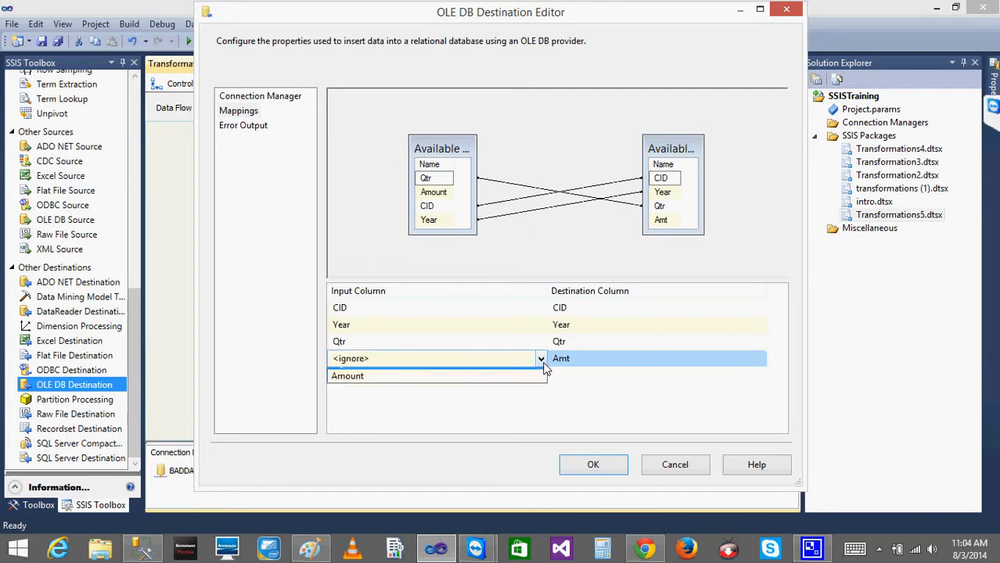
{"action": "left_click", "coordinate": [454, 388]}
{"action": "left_click", "coordinate": [608, 472]}
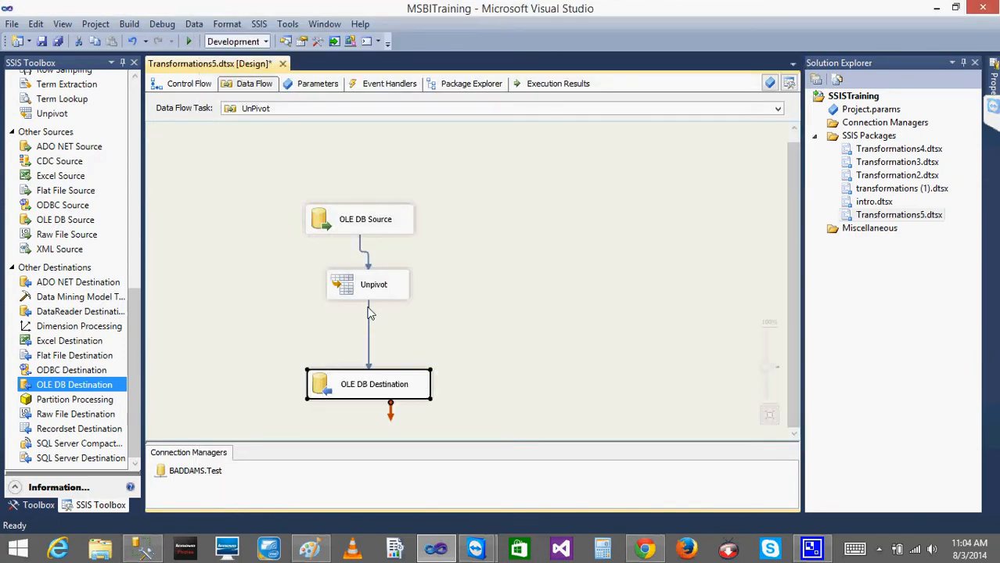
Step: Enable a data viewer on the path between Unpivot and the OLE DB Destination and run the package
{"action": "right_click", "coordinate": [369, 315]}
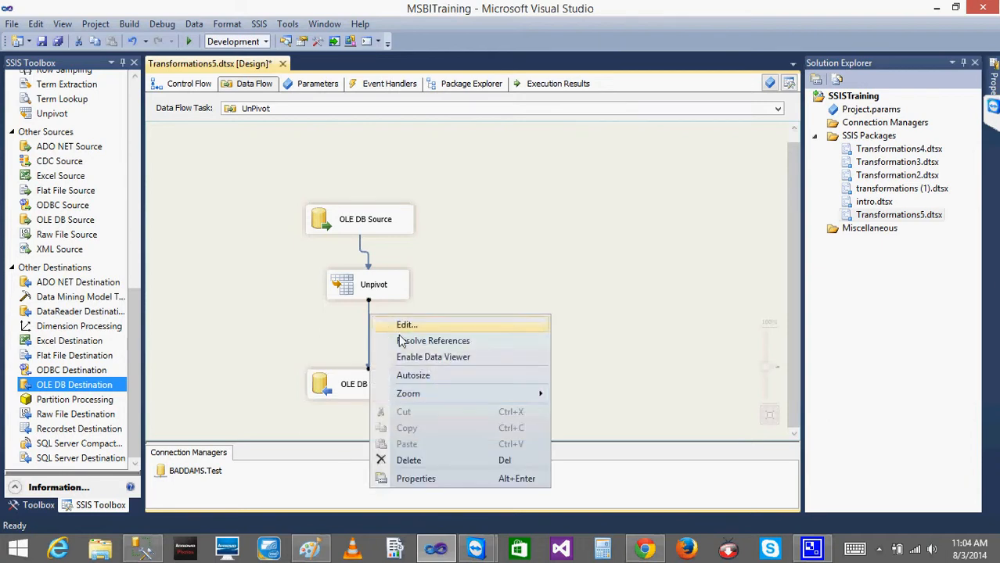
{"action": "left_click", "coordinate": [421, 358]}
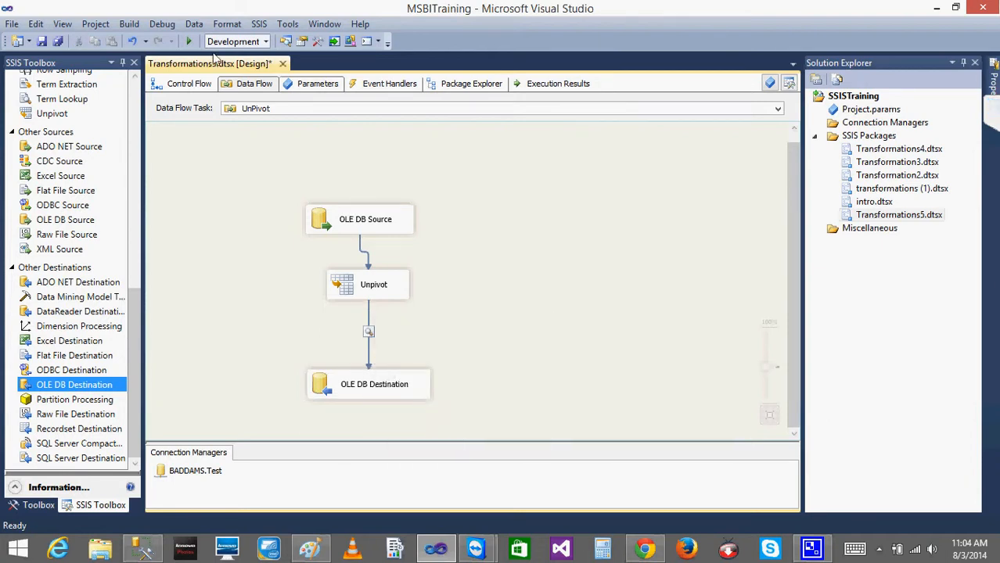
{"action": "left_click", "coordinate": [191, 43]}
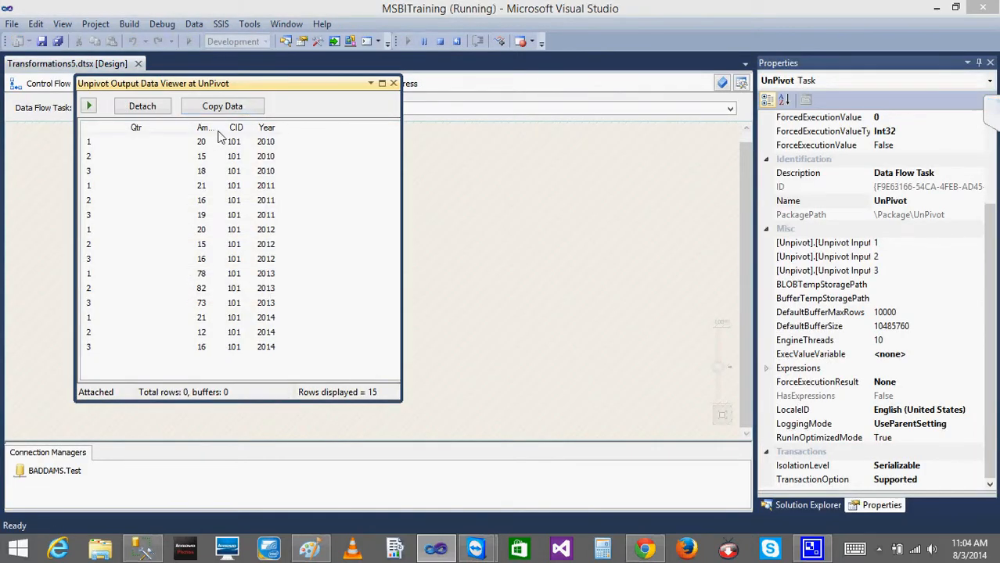
Step: Widen the Amount column to review the unpivoted rows, then close the data viewer and stop debugging
{"action": "left_click_drag", "start_coordinate": [223, 130], "coordinate": [241, 130]}
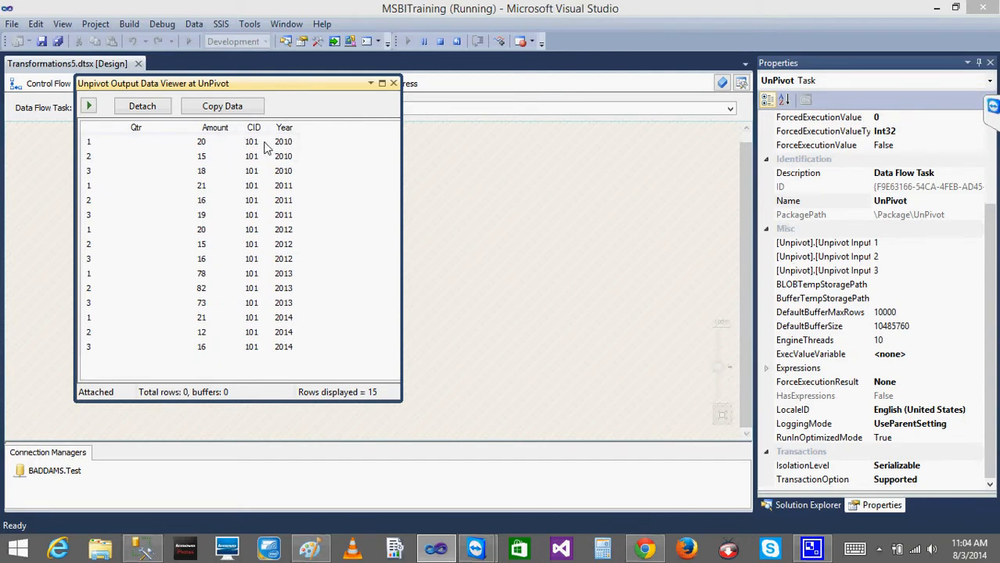
{"action": "left_click", "coordinate": [143, 144]}
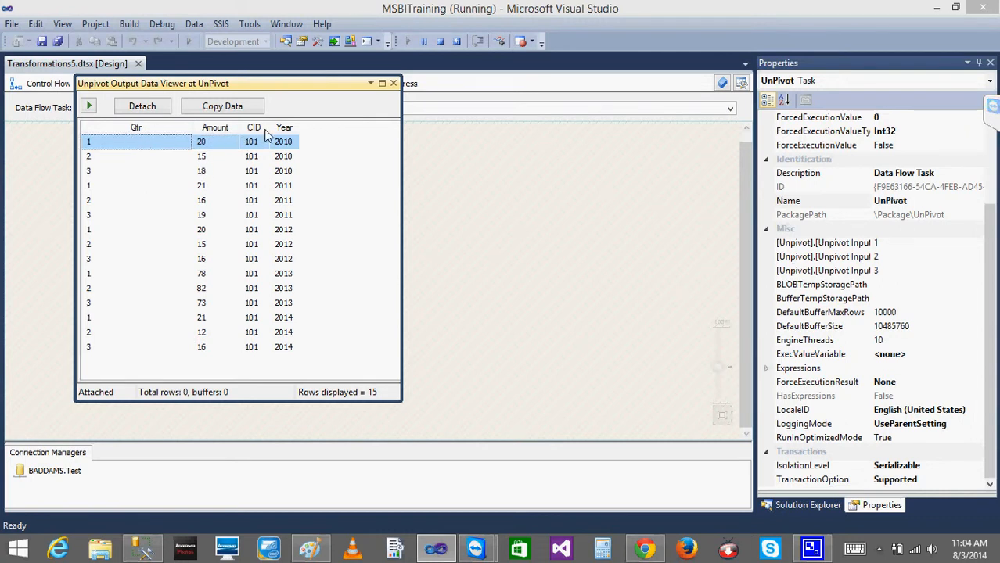
{"action": "left_click", "coordinate": [393, 84]}
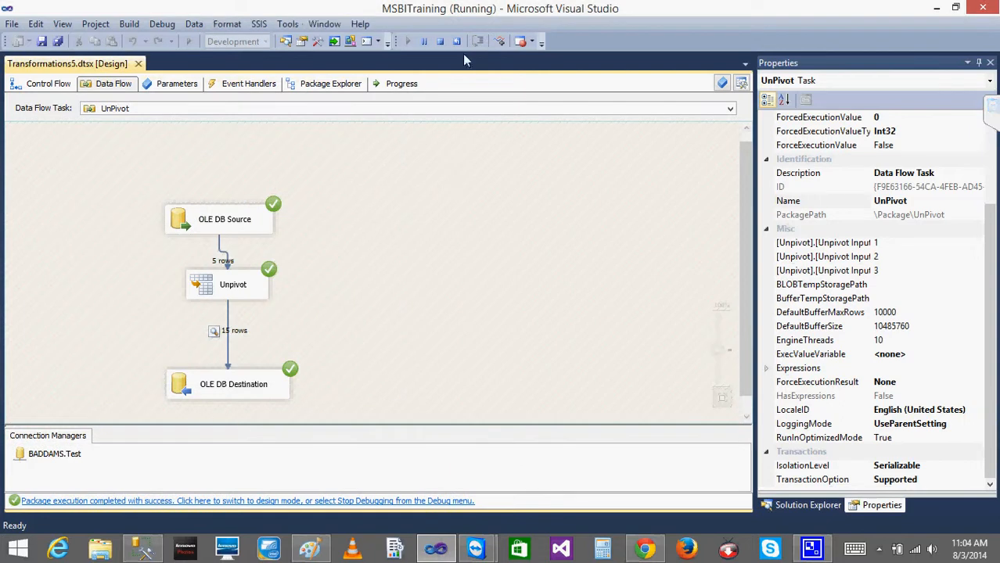
{"action": "left_click", "coordinate": [442, 45]}
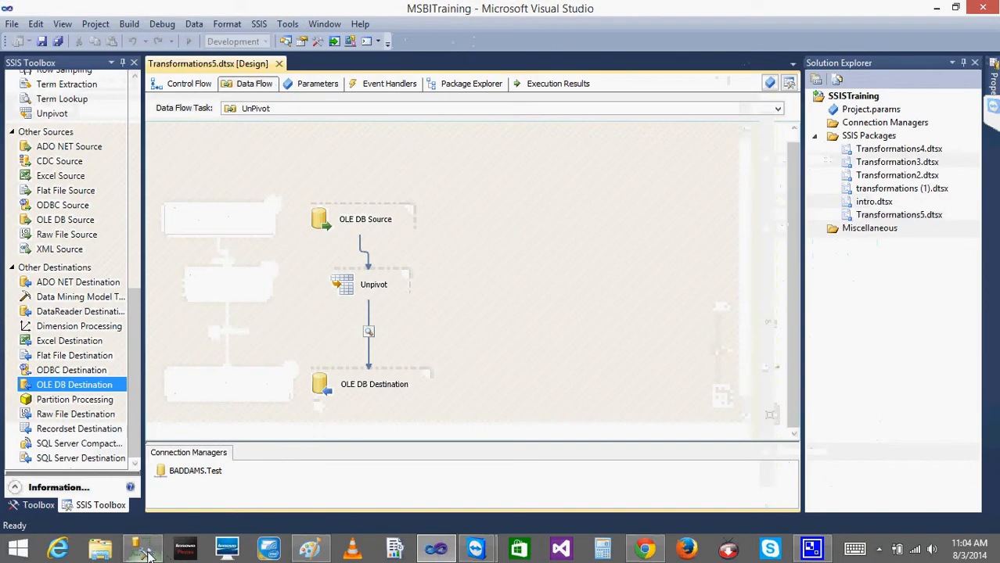
Step: In SQL Server Management Studio, duplicate the Cmpny SELECT query below the original and point the copy at [Cmpny_unpivot]
{"action": "left_click", "coordinate": [148, 553]}
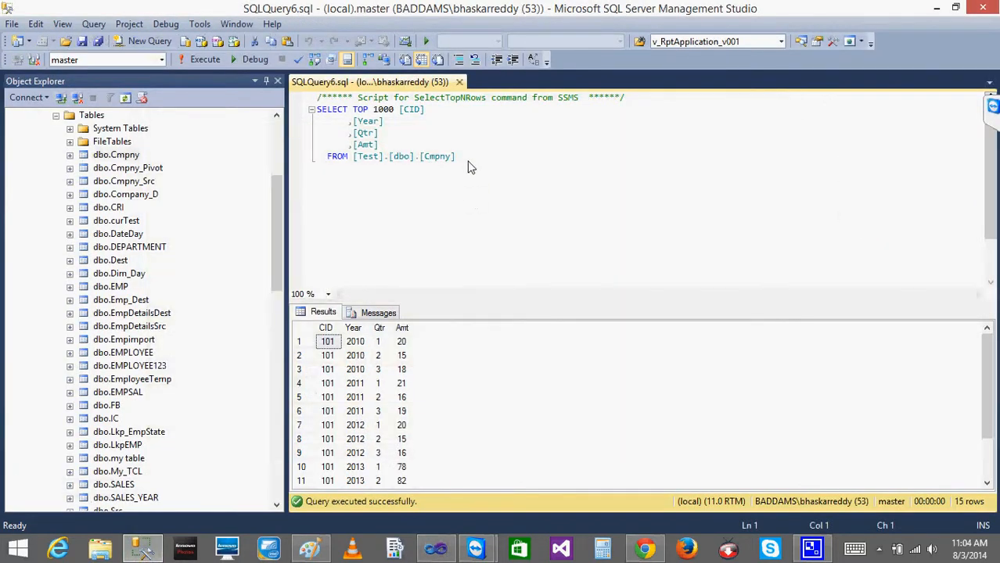
{"action": "left_click_drag", "start_coordinate": [470, 166], "coordinate": [318, 110]}
{"action": "key", "text": "ctrl+c"}
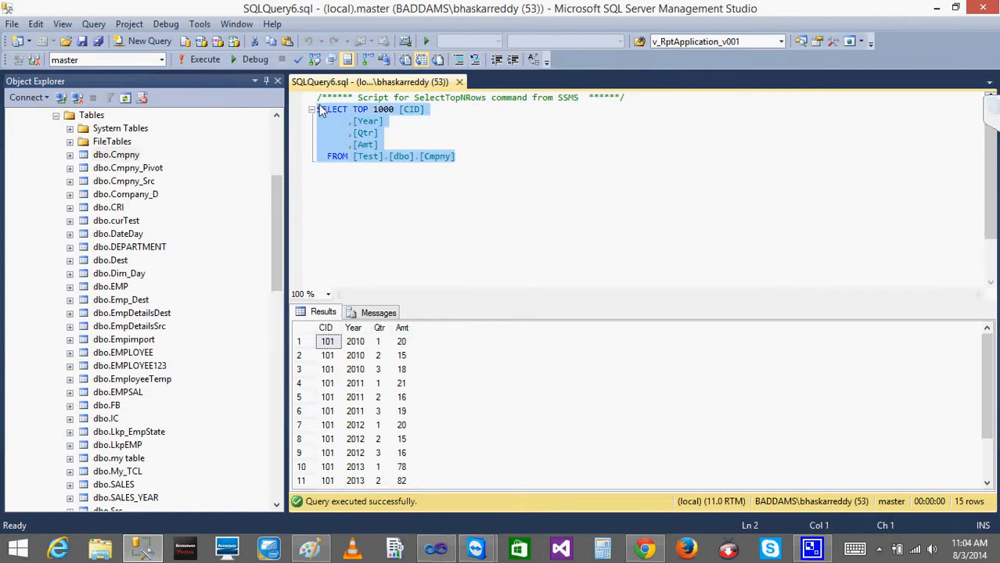
{"action": "left_click", "coordinate": [505, 165]}
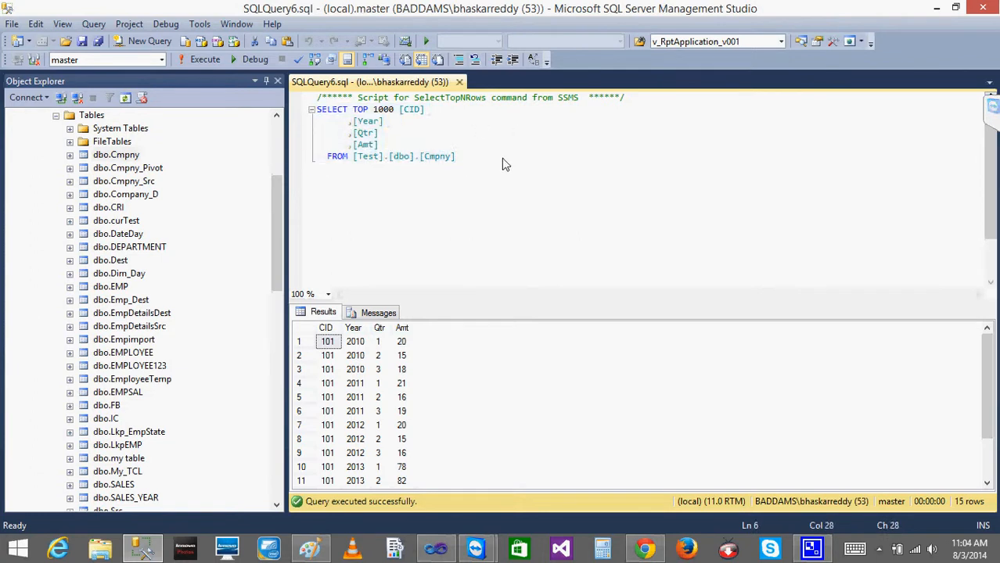
{"action": "key", "text": "Return"}
{"action": "key", "text": "Return"}
{"action": "key", "text": "ctrl+v"}
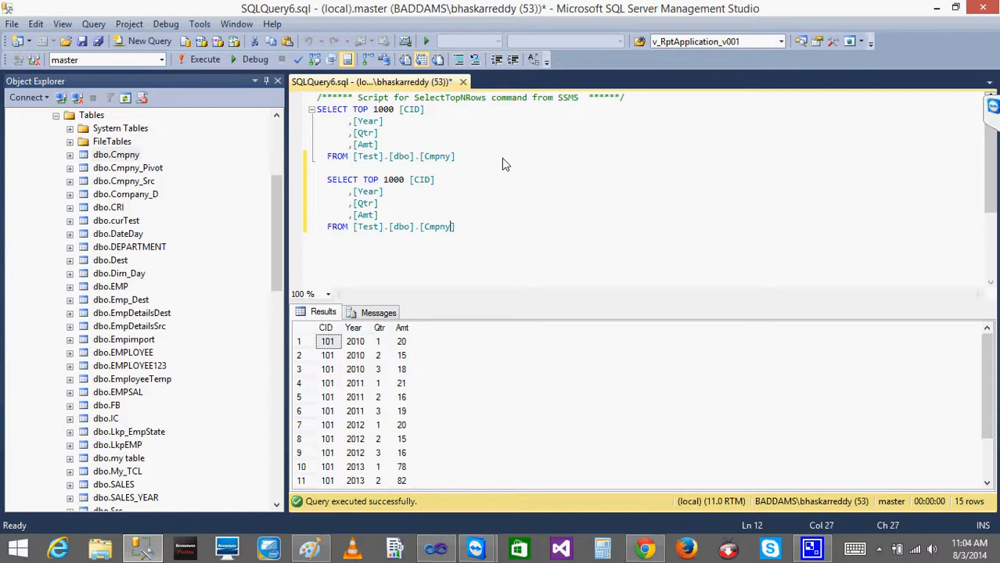
{"action": "type", "text": "_unpivot"}
{"action": "left_click", "coordinate": [514, 207]}
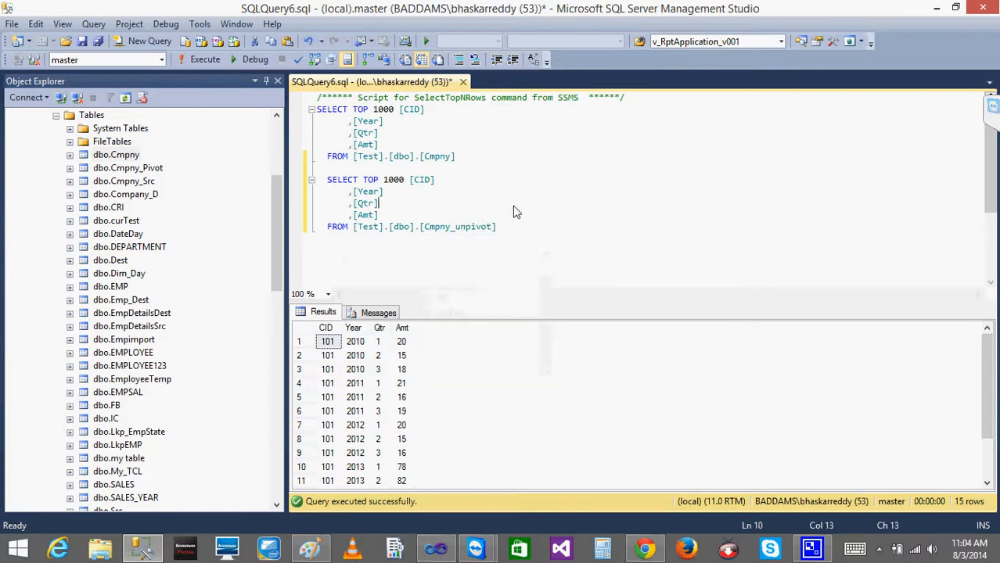
Step: Execute both queries and enlarge the results area to compare the Cmpny and Cmpny_unpivot rows down to the last one
{"action": "left_click", "coordinate": [208, 64]}
{"action": "left_click_drag", "start_coordinate": [532, 308], "coordinate": [511, 149]}
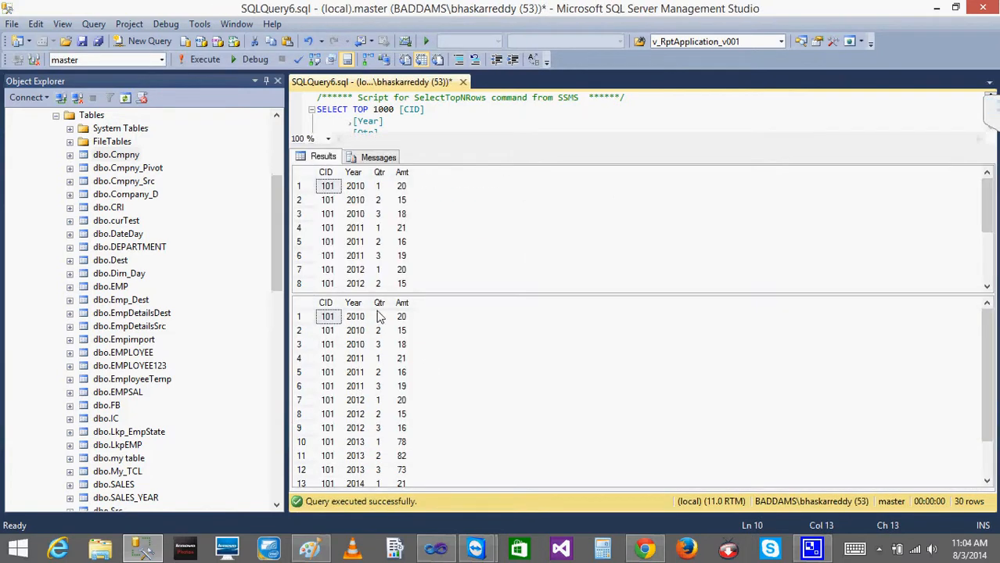
{"action": "left_click", "coordinate": [404, 345]}
{"action": "left_click", "coordinate": [405, 358]}
{"action": "left_click", "coordinate": [404, 372]}
{"action": "left_click", "coordinate": [404, 386]}
{"action": "left_click", "coordinate": [404, 400]}
{"action": "left_click", "coordinate": [405, 414]}
{"action": "left_click_drag", "start_coordinate": [986, 225], "coordinate": [986, 282]}
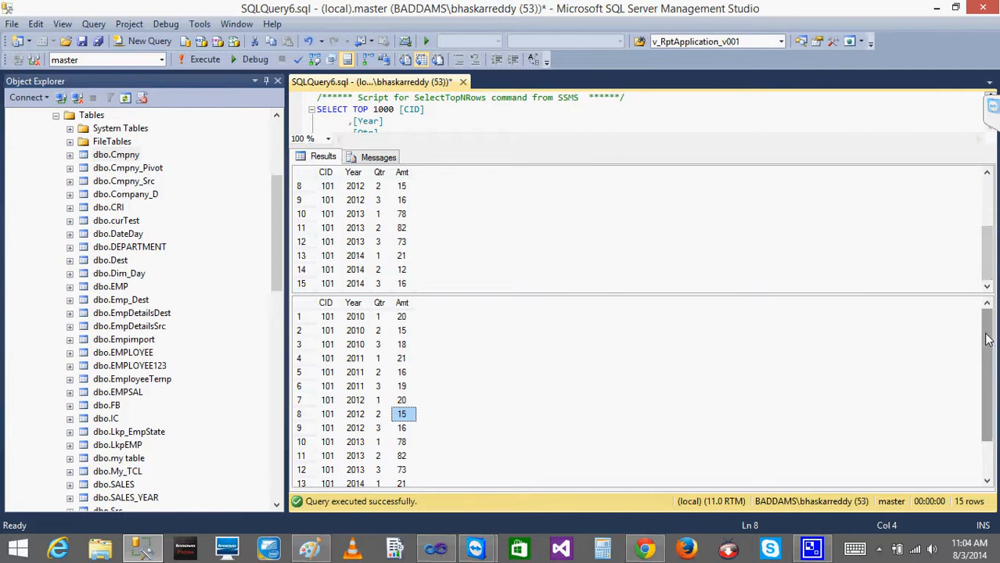
{"action": "left_click_drag", "start_coordinate": [988, 352], "coordinate": [988, 387]}
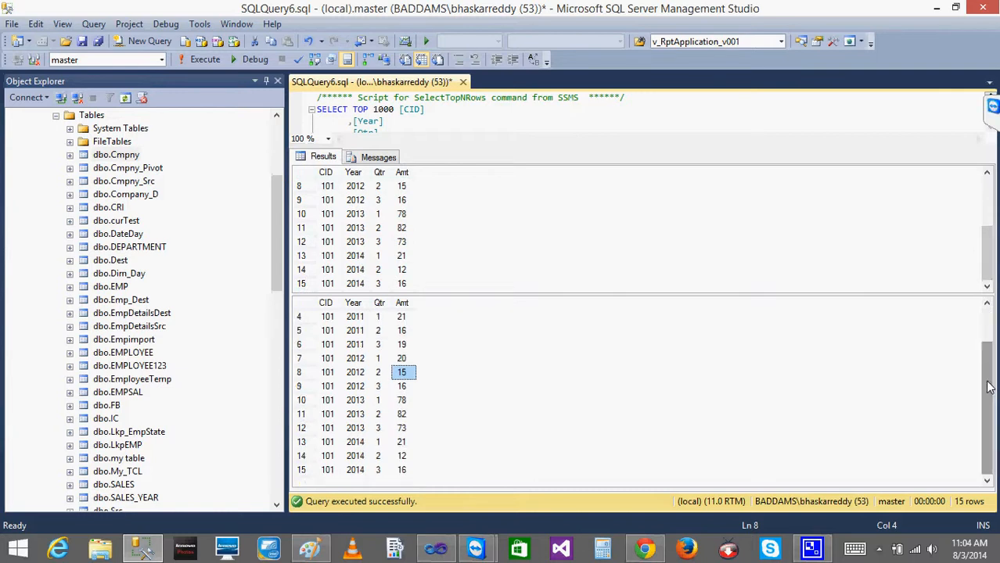
Step: Check the first 2013 row and the last amount in the Cmpny_unpivot results, then minimize SQL Server Management Studio
{"action": "left_click", "coordinate": [301, 400]}
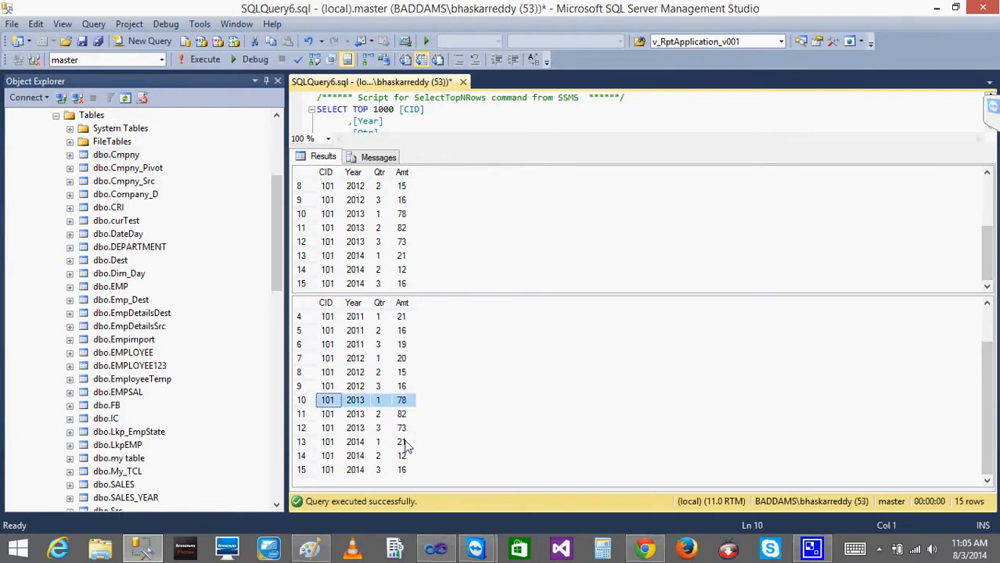
{"action": "left_click", "coordinate": [404, 471]}
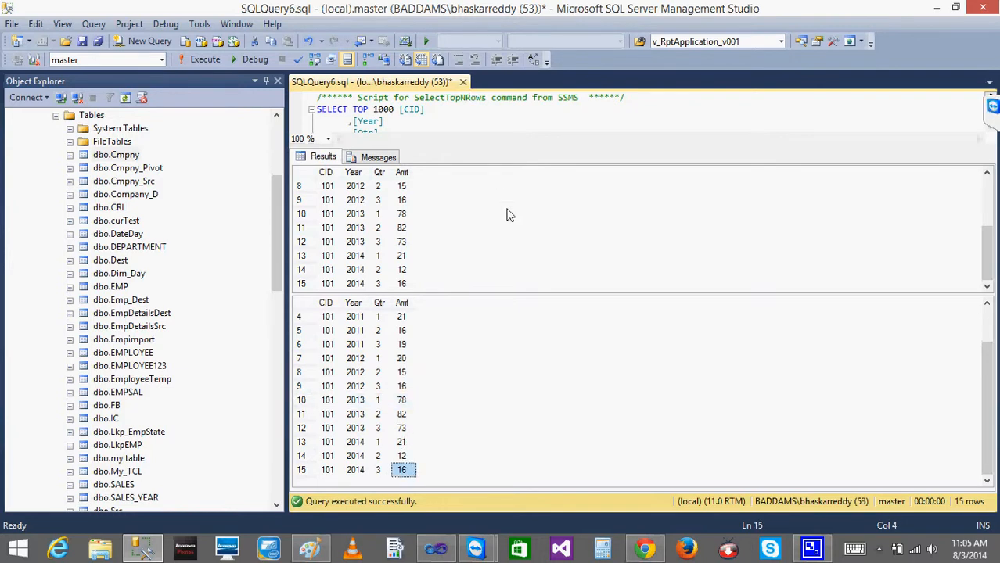
{"action": "left_click", "coordinate": [936, 7]}
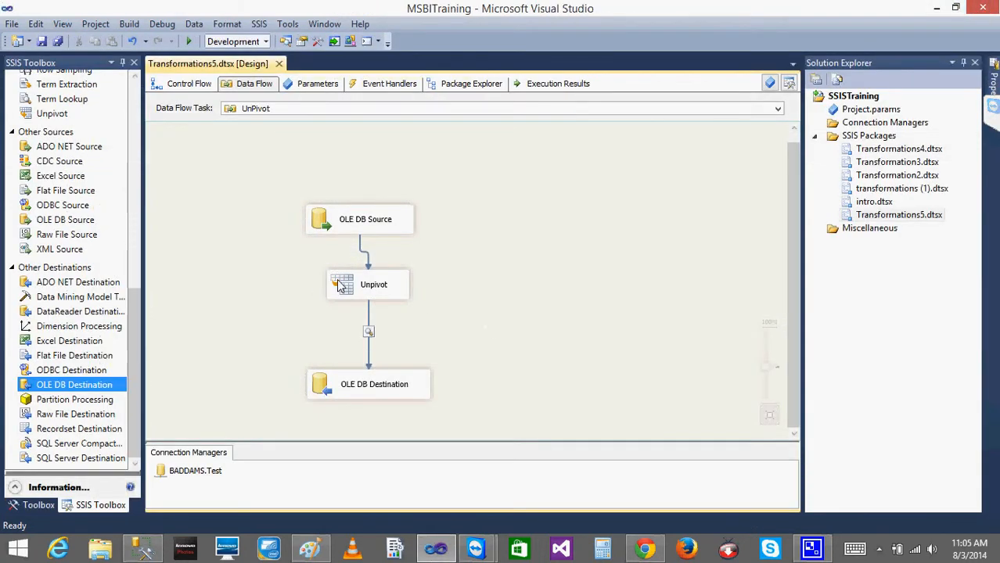
Step: In Visual Studio, open the Unpivot transformation, clear all selected input columns and reselect Q1, Q2 and Q3
{"action": "double_click", "coordinate": [337, 284]}
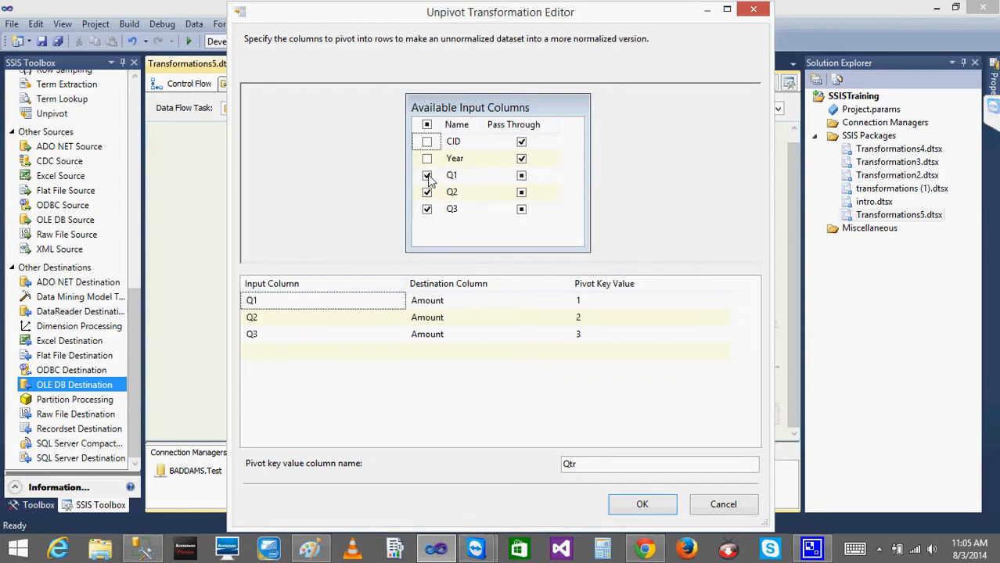
{"action": "left_click", "coordinate": [427, 125]}
{"action": "left_click", "coordinate": [427, 126]}
{"action": "left_click", "coordinate": [427, 176]}
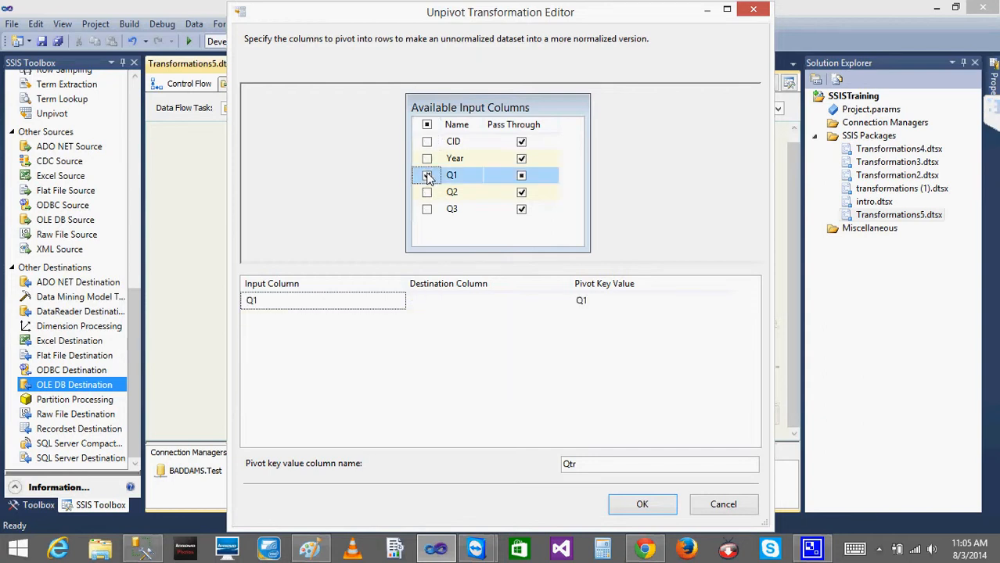
{"action": "left_click", "coordinate": [427, 192]}
{"action": "left_click", "coordinate": [427, 209]}
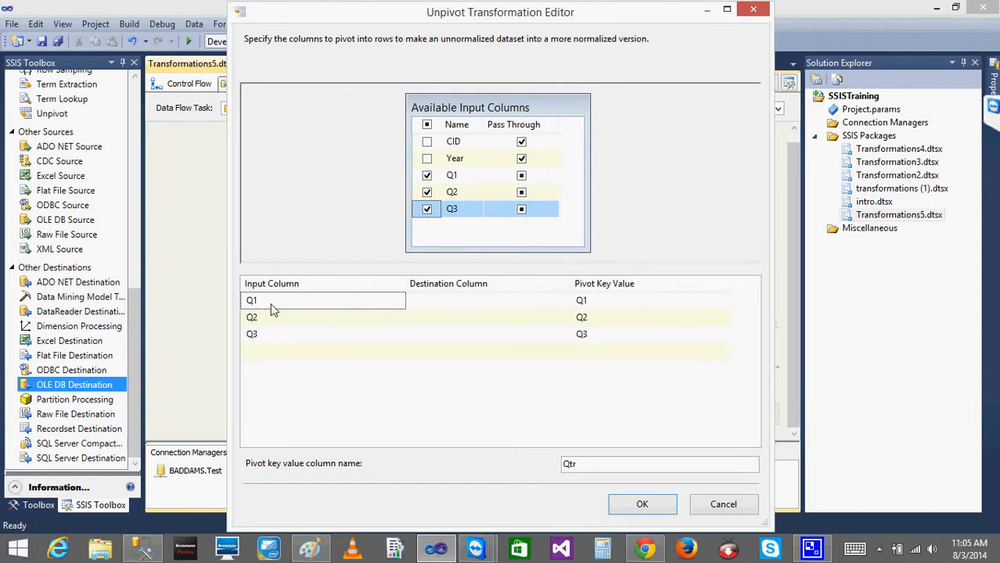
Step: Set the pivot key values to 1 for Q1, 2 for Q2 and 3 for Q3, and check the pivot key value column name
{"action": "left_click", "coordinate": [613, 305]}
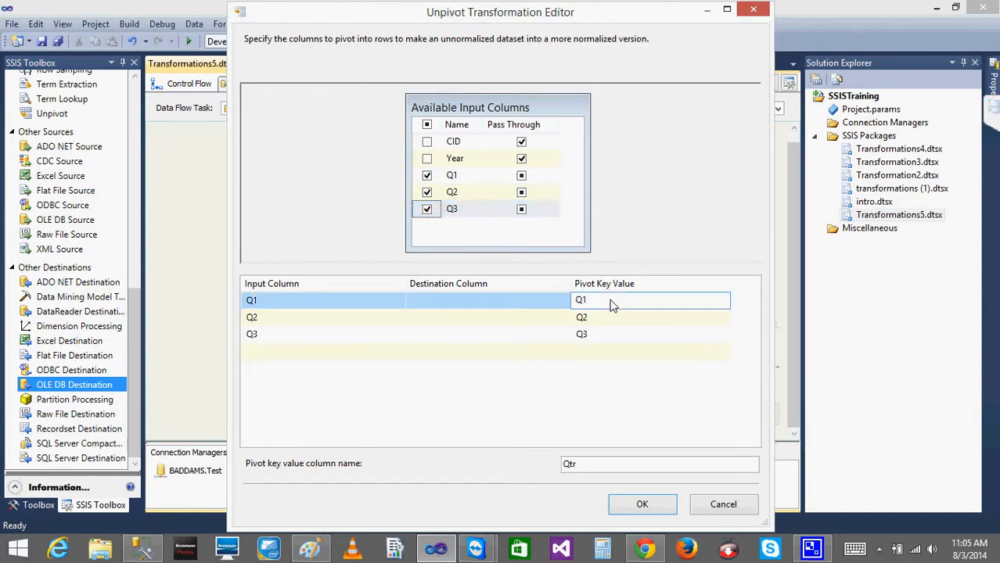
{"action": "type", "text": "1"}
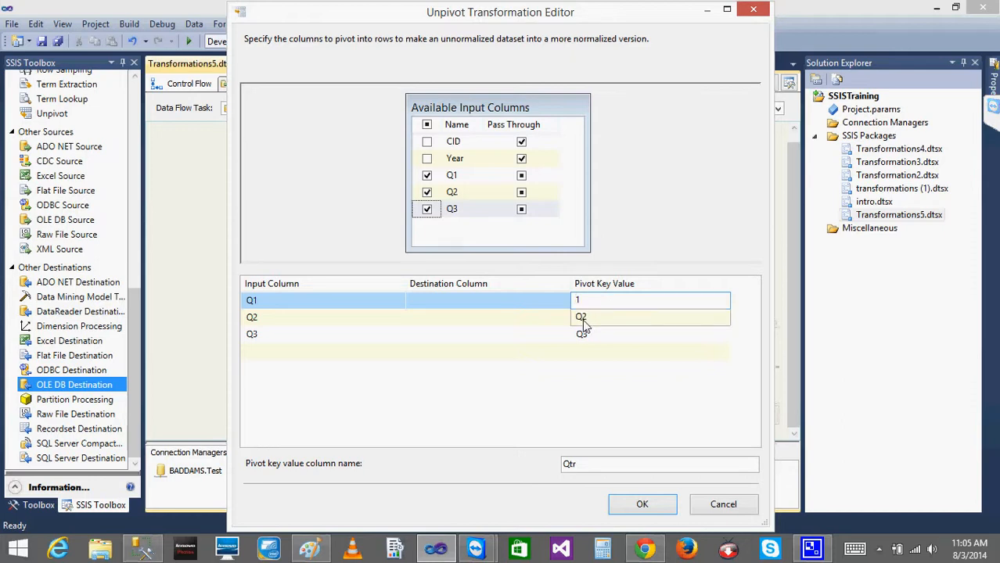
{"action": "left_click", "coordinate": [582, 319]}
{"action": "type", "text": "2"}
{"action": "left_click", "coordinate": [582, 335]}
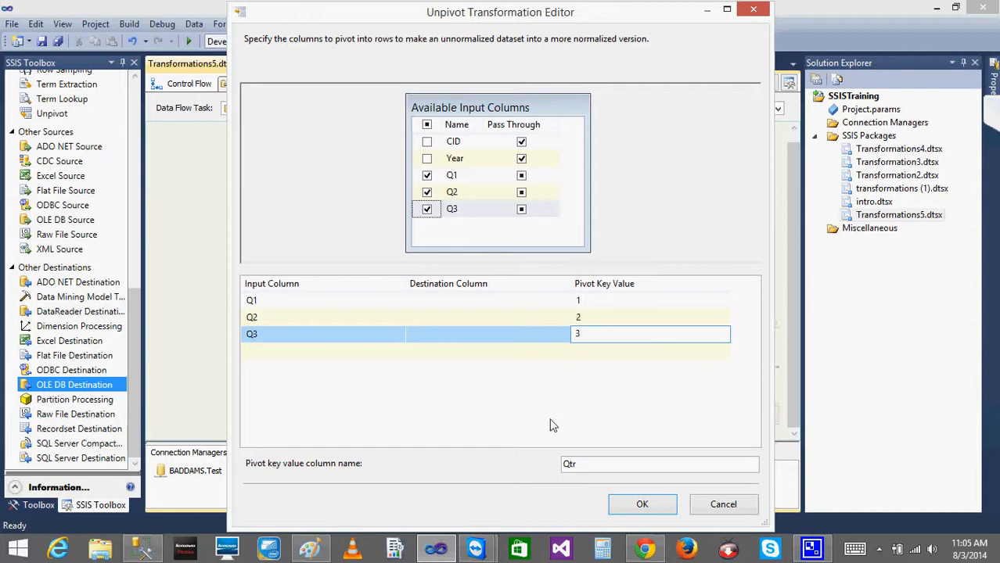
{"action": "left_click", "coordinate": [592, 465]}
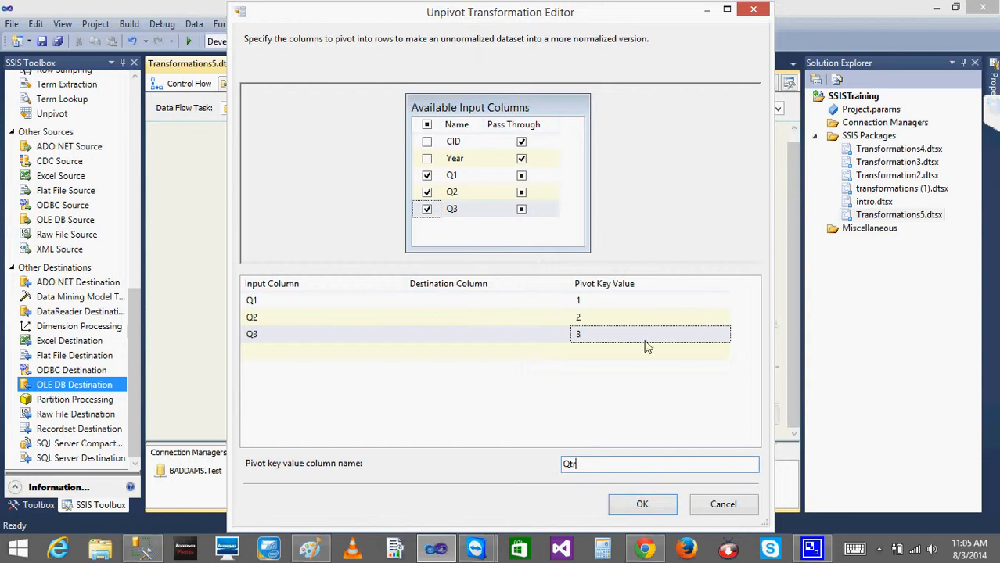
{"action": "left_click", "coordinate": [511, 422]}
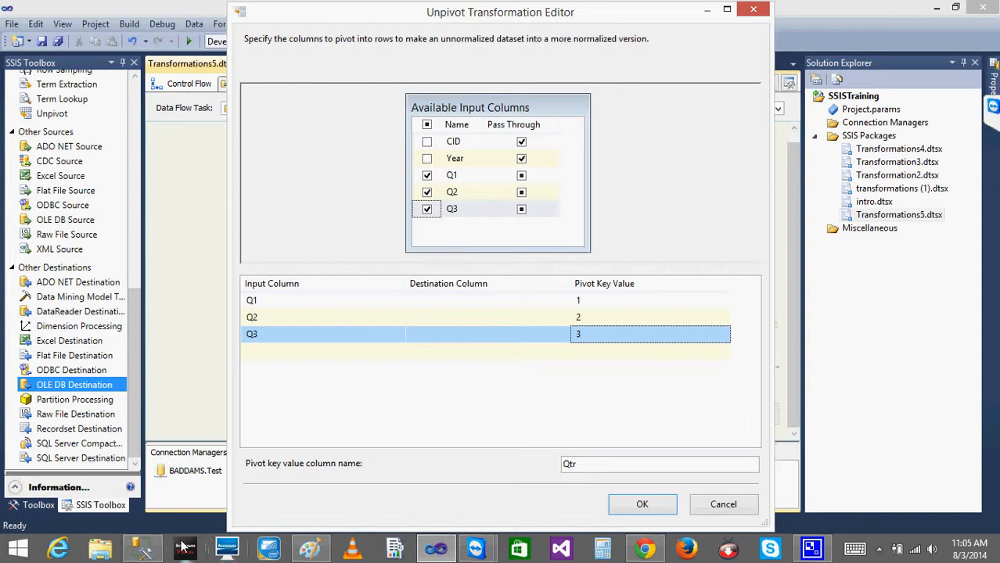
Step: In SQL Server Management Studio, select the top 1000 rows of dbo.Cmpny_Pivot and examine its Q1, Q2 and Q3 columns
{"action": "left_click", "coordinate": [144, 553]}
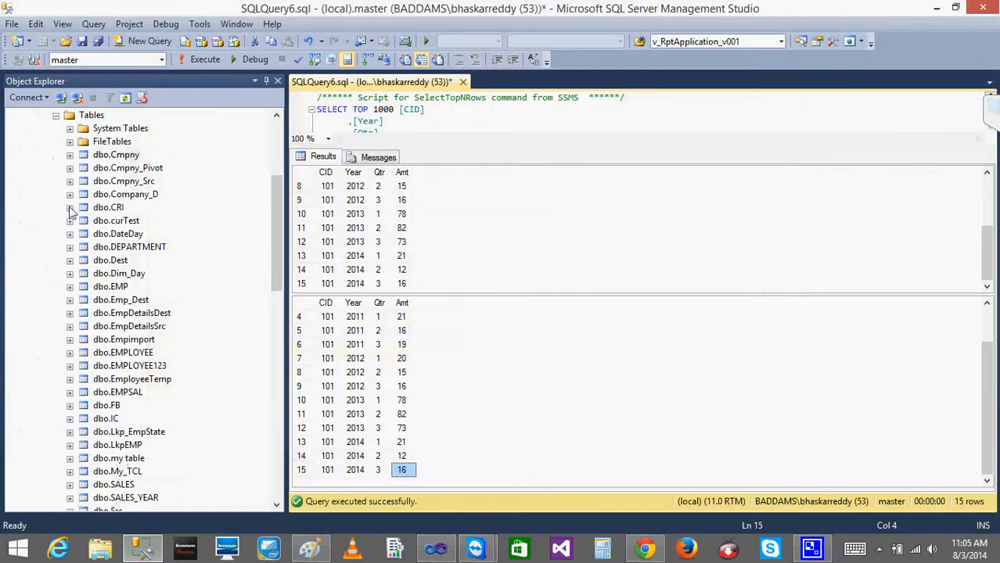
{"action": "right_click", "coordinate": [114, 171]}
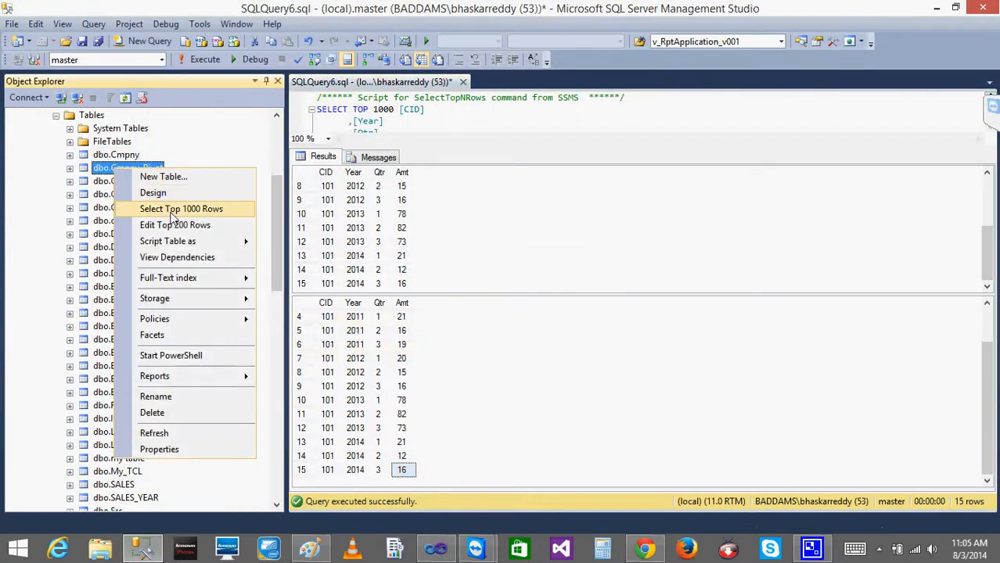
{"action": "left_click", "coordinate": [174, 208]}
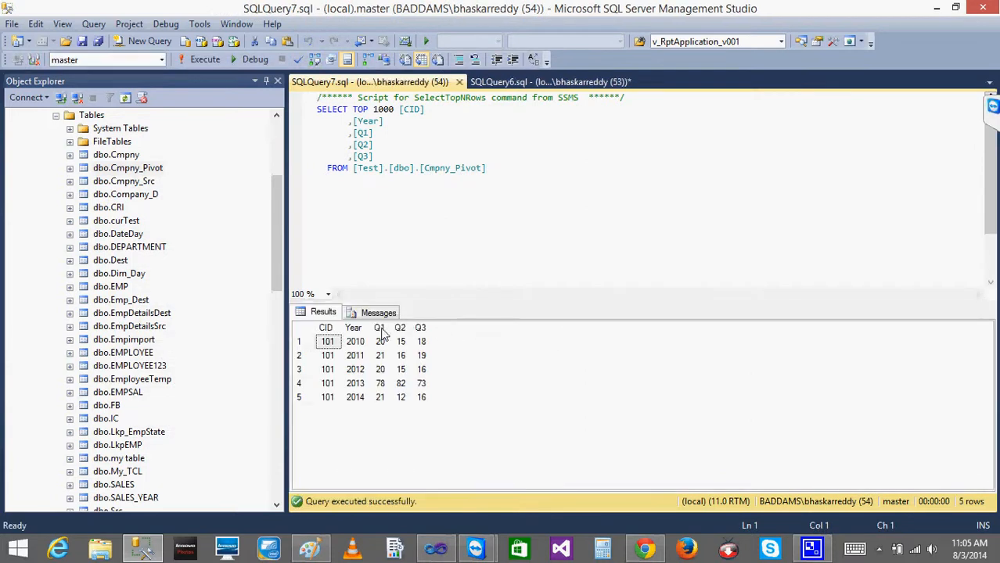
{"action": "left_click", "coordinate": [379, 328]}
{"action": "left_click", "coordinate": [399, 329]}
{"action": "left_click", "coordinate": [420, 328]}
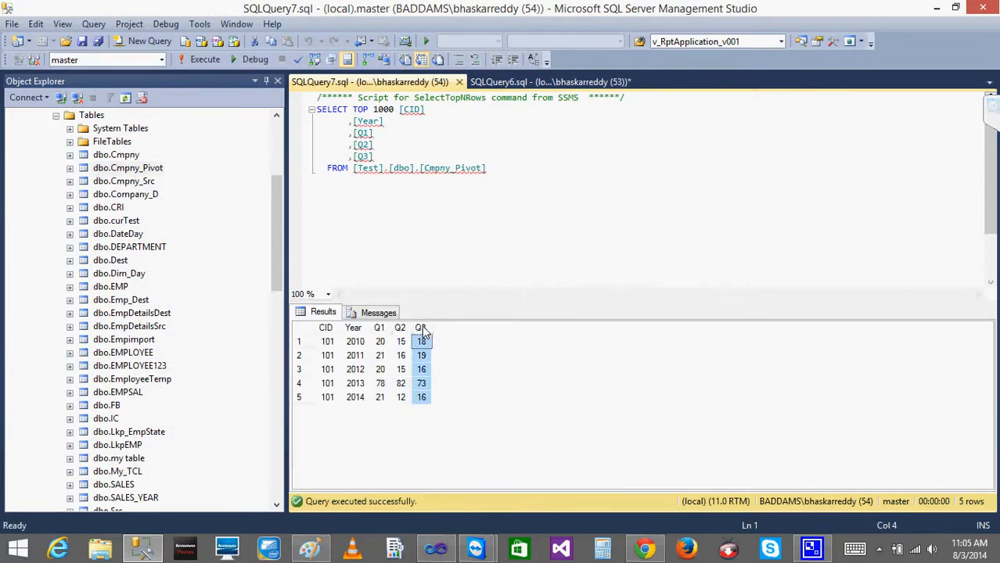
Step: Move SQLQuery6.sql into a new vertical tab group beside the Cmpny_Pivot query
{"action": "left_click", "coordinate": [500, 81]}
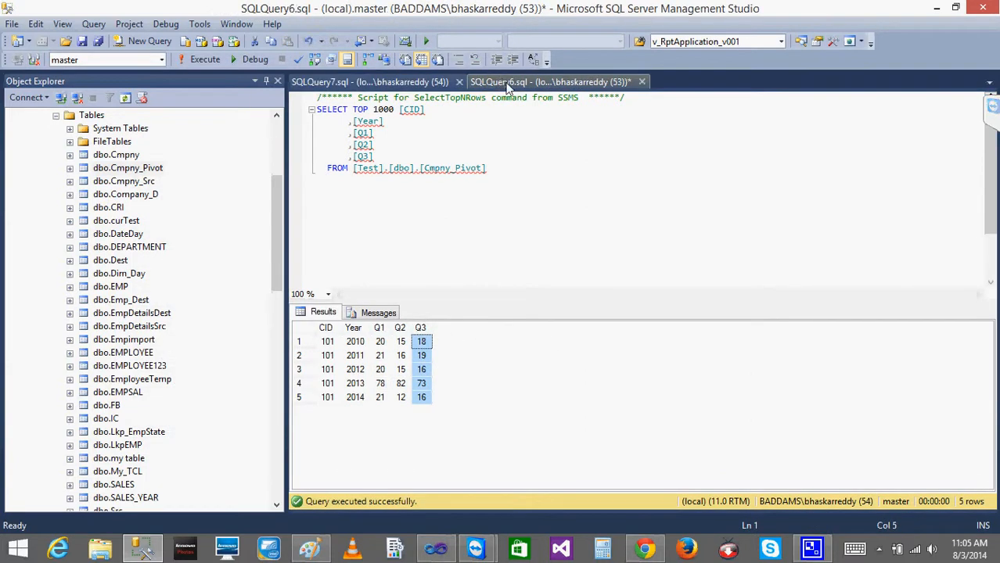
{"action": "right_click", "coordinate": [507, 88]}
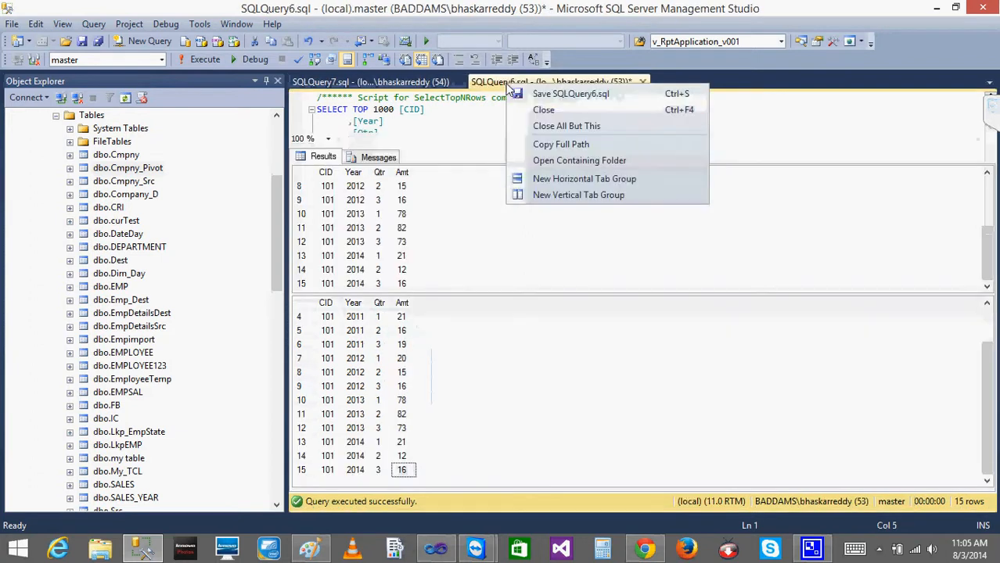
{"action": "left_click", "coordinate": [560, 195]}
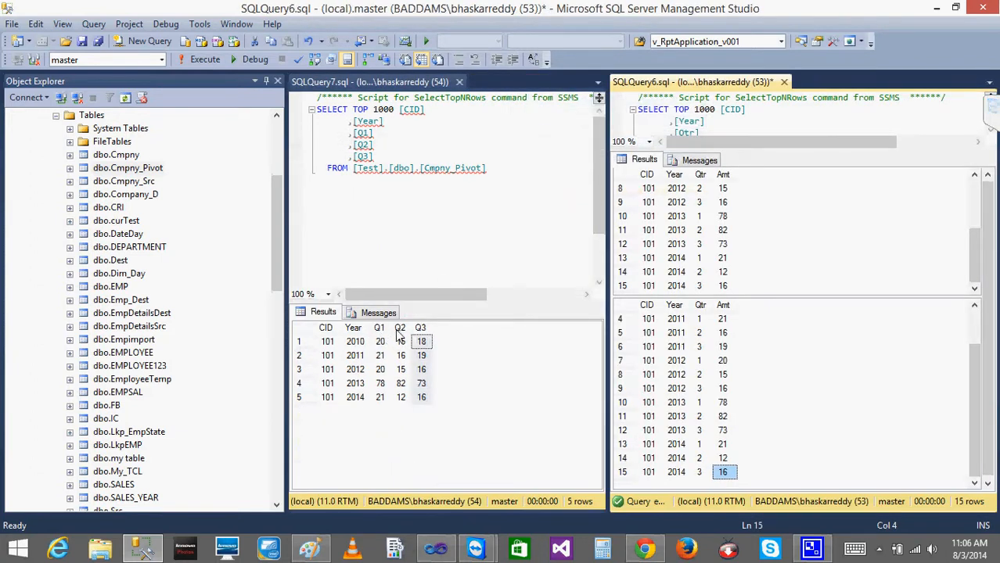
Step: Compare the Q3 column of the Cmpny_Pivot results with the Qtr values in the Cmpny_unpivot results
{"action": "left_click", "coordinate": [421, 328]}
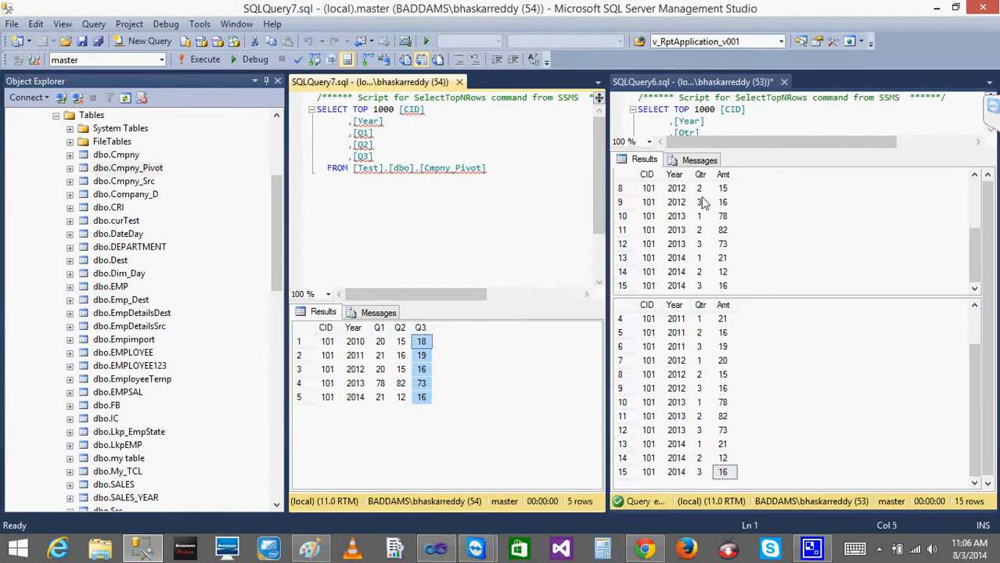
{"action": "left_click", "coordinate": [702, 319]}
{"action": "left_click", "coordinate": [703, 332]}
{"action": "left_click", "coordinate": [702, 347]}
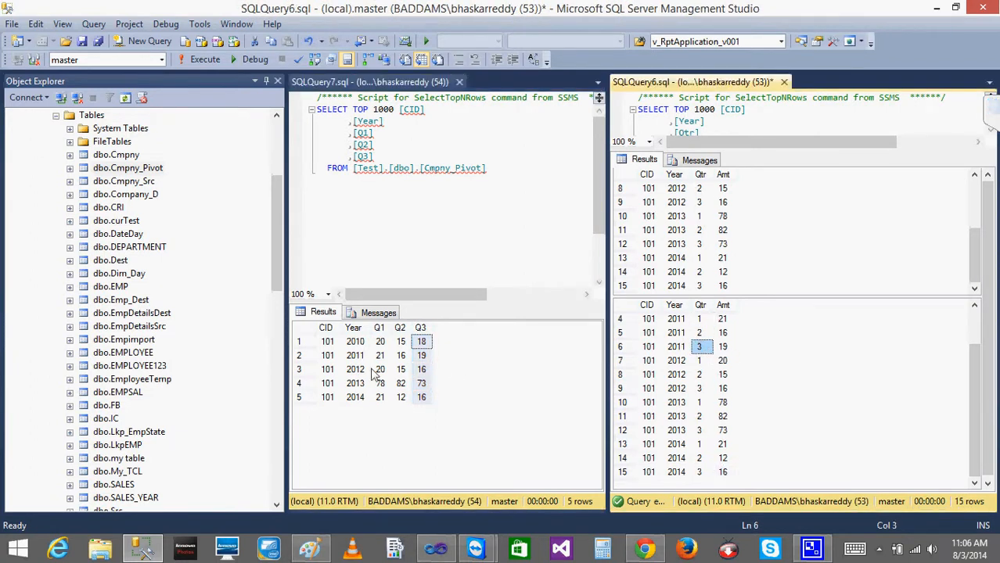
{"action": "left_click", "coordinate": [701, 306]}
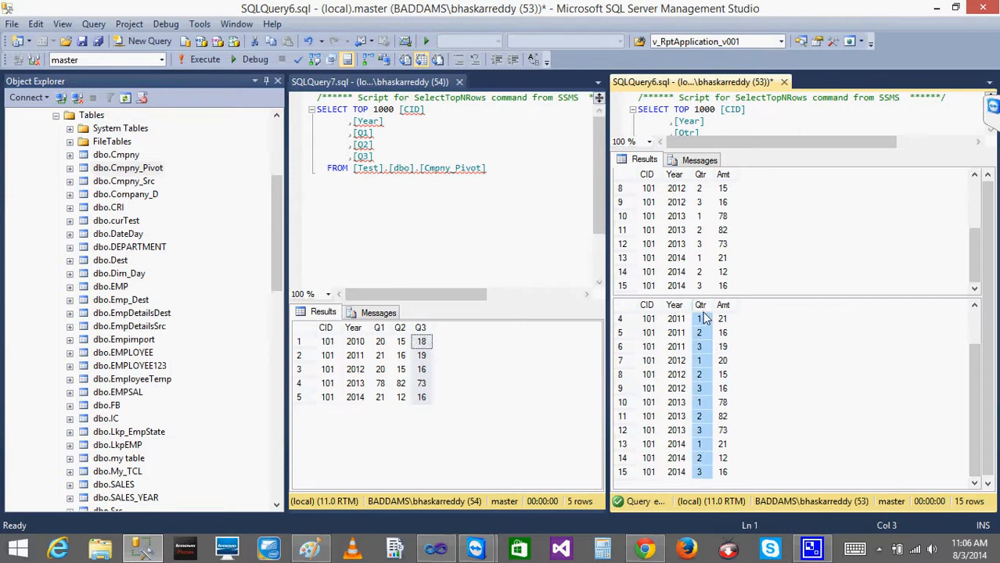
Step: Switch to Visual Studio and review the pivot key values for Q1 and Q2 and the pivot key value column name
{"action": "left_click", "coordinate": [436, 549]}
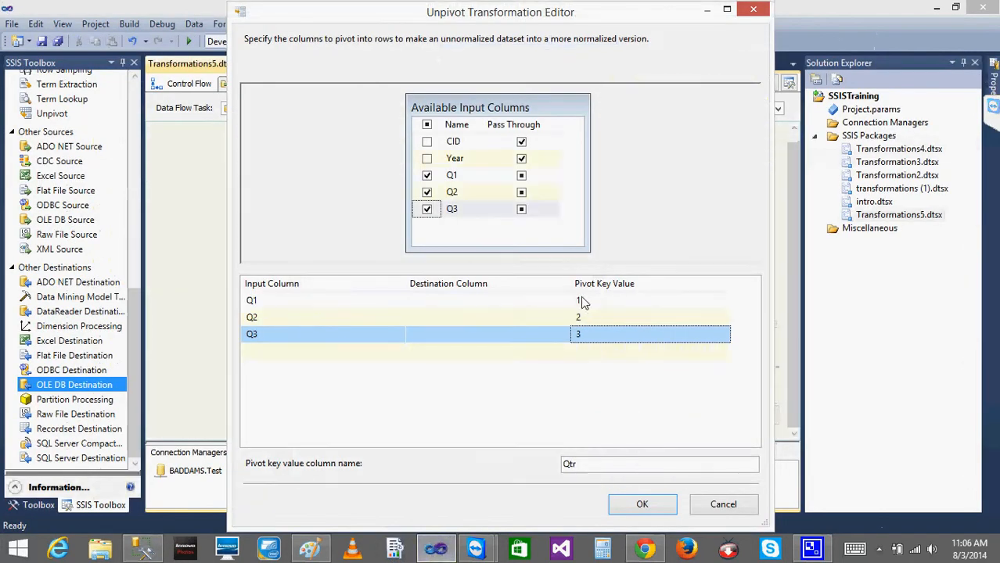
{"action": "left_click", "coordinate": [583, 302]}
{"action": "left_click", "coordinate": [589, 316]}
{"action": "left_click", "coordinate": [281, 300]}
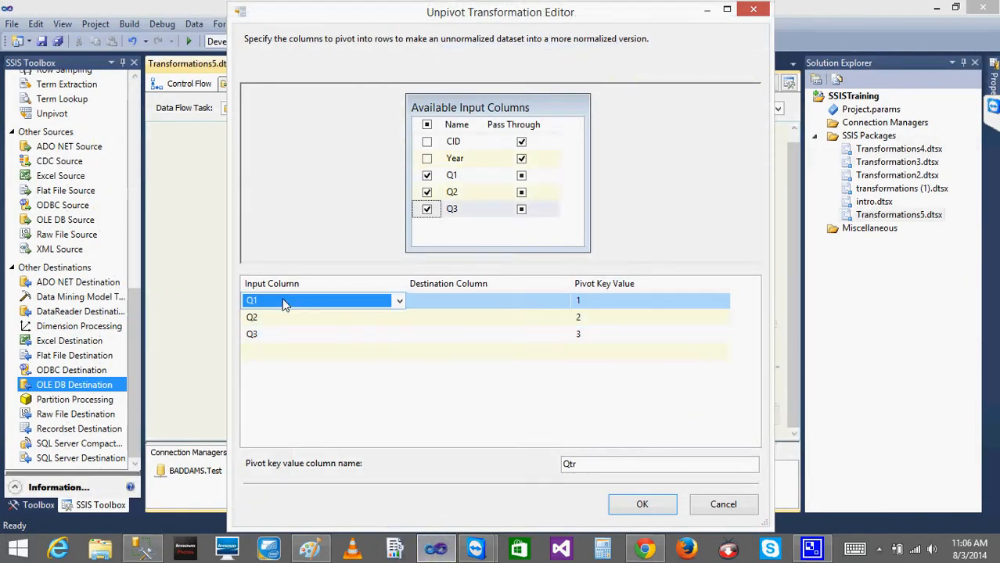
{"action": "left_click", "coordinate": [592, 300]}
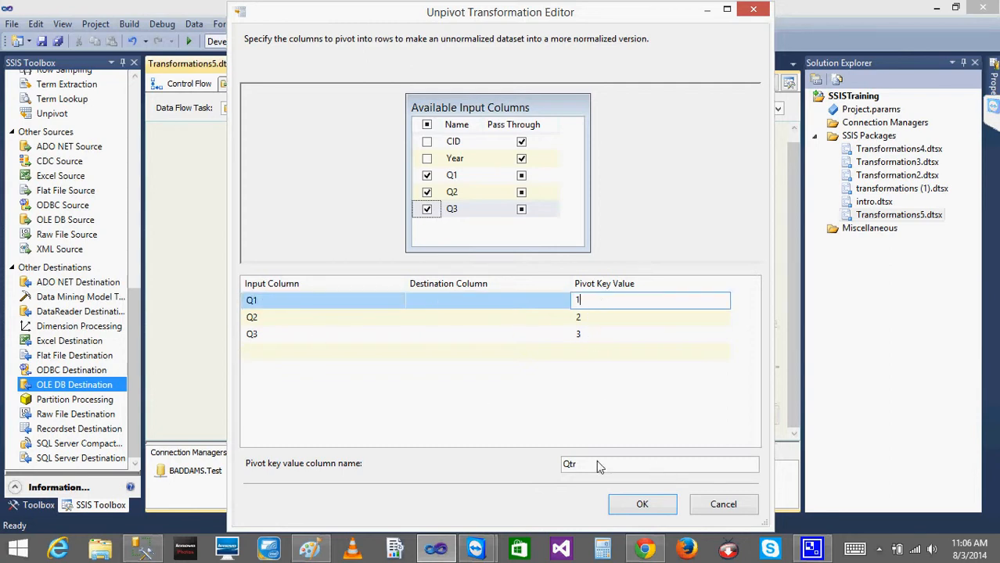
{"action": "left_click", "coordinate": [578, 467]}
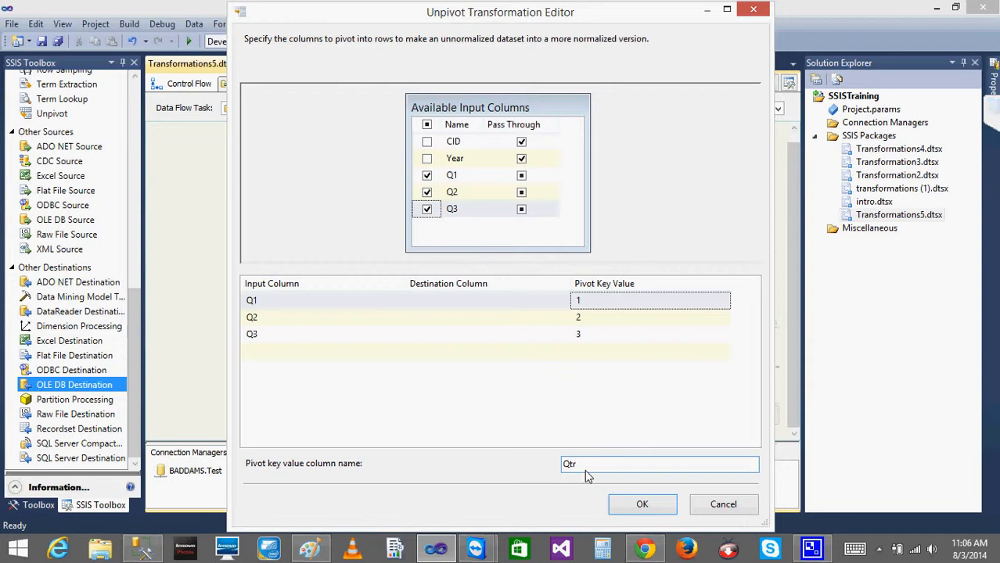
Step: In SQL Server Management Studio, compare the first Cmpny_Pivot row's quarter amounts with the Qtr and Amt columns of the Cmpny_unpivot results
{"action": "left_click", "coordinate": [144, 552]}
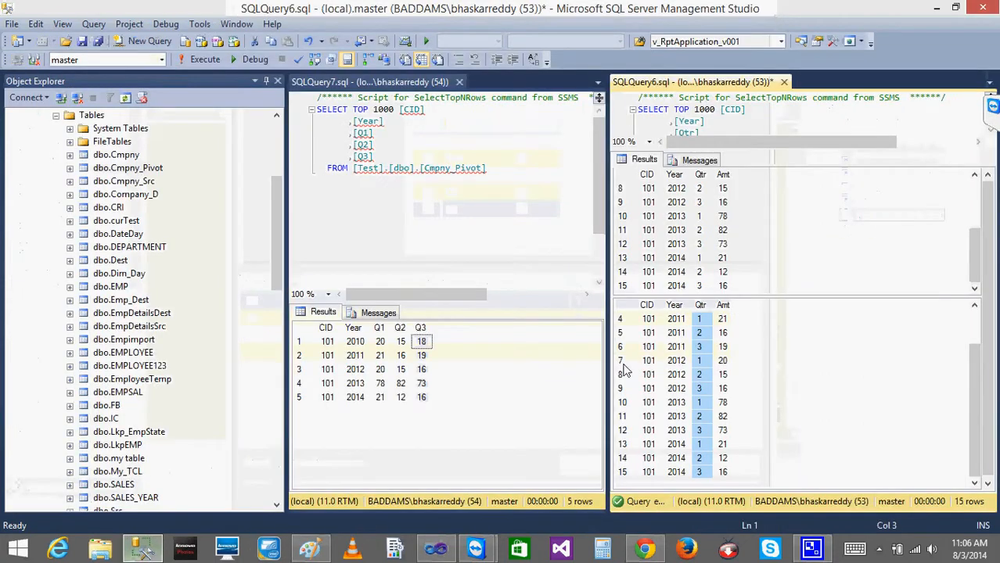
{"action": "left_click", "coordinate": [380, 347]}
{"action": "left_click", "coordinate": [401, 346]}
{"action": "left_click", "coordinate": [422, 347]}
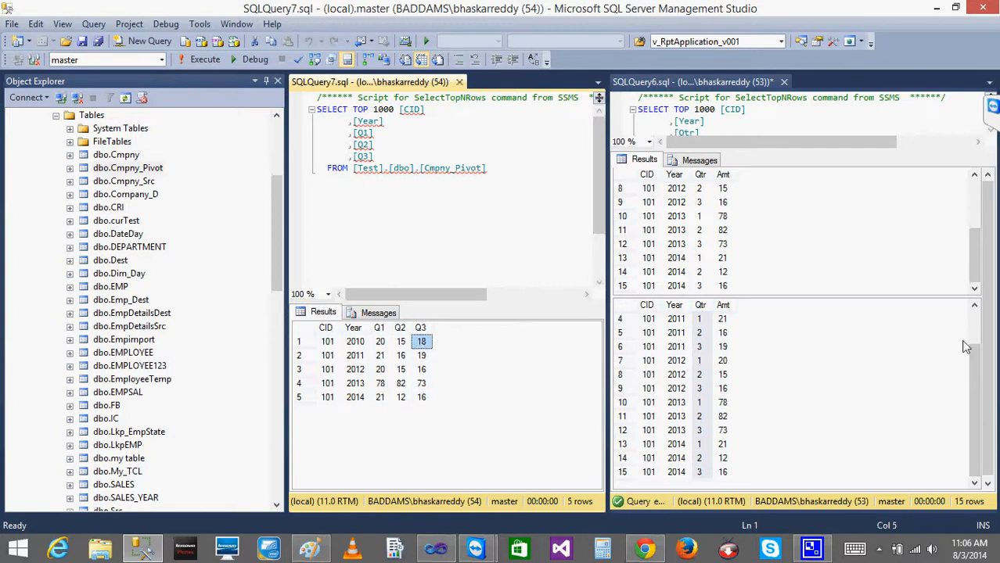
{"action": "left_click", "coordinate": [701, 305]}
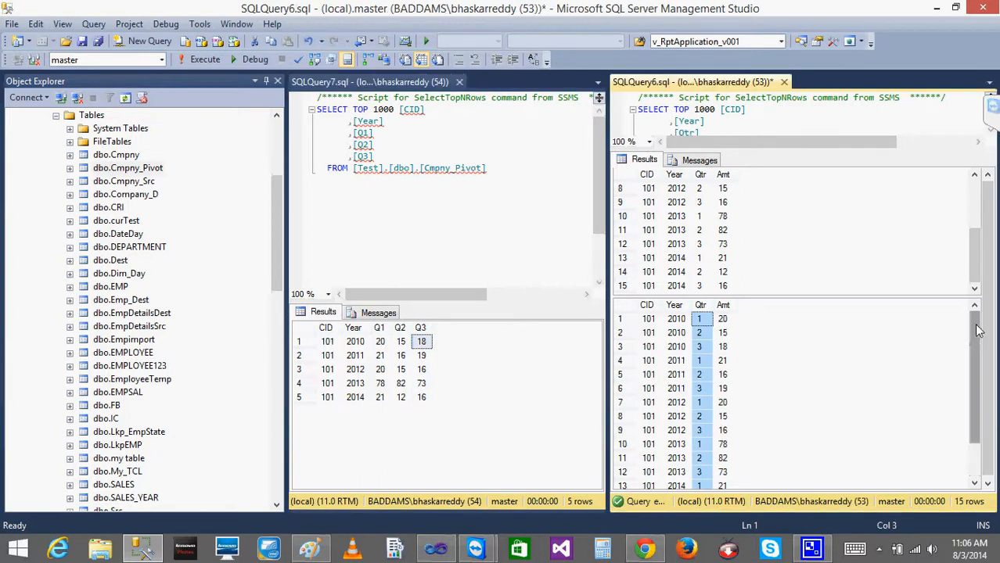
{"action": "left_click", "coordinate": [722, 322]}
{"action": "left_click", "coordinate": [723, 305]}
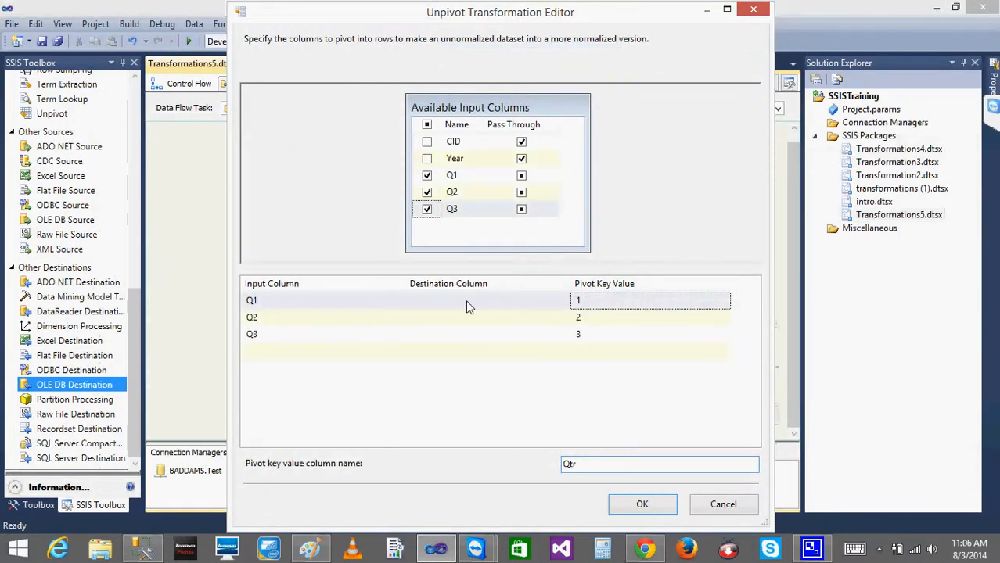
Step: In Visual Studio's Unpivot editor, set the destination column to Amount for Q1, Q2 and Q3 and accept the settings
{"action": "left_click", "coordinate": [466, 304]}
{"action": "left_click", "coordinate": [468, 304]}
{"action": "type", "text": "Amo"}
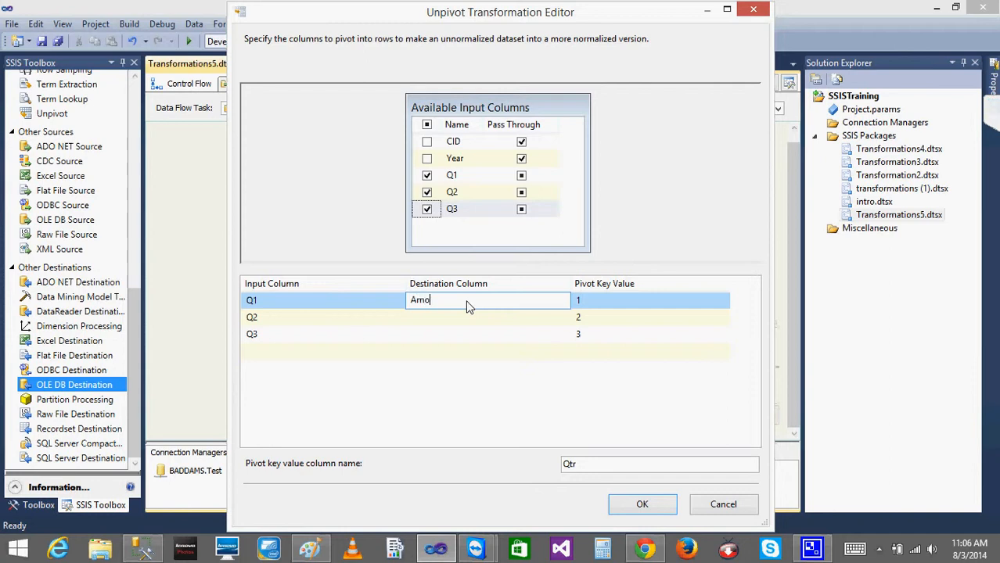
{"action": "left_click", "coordinate": [460, 323]}
{"action": "type", "text": "Amount"}
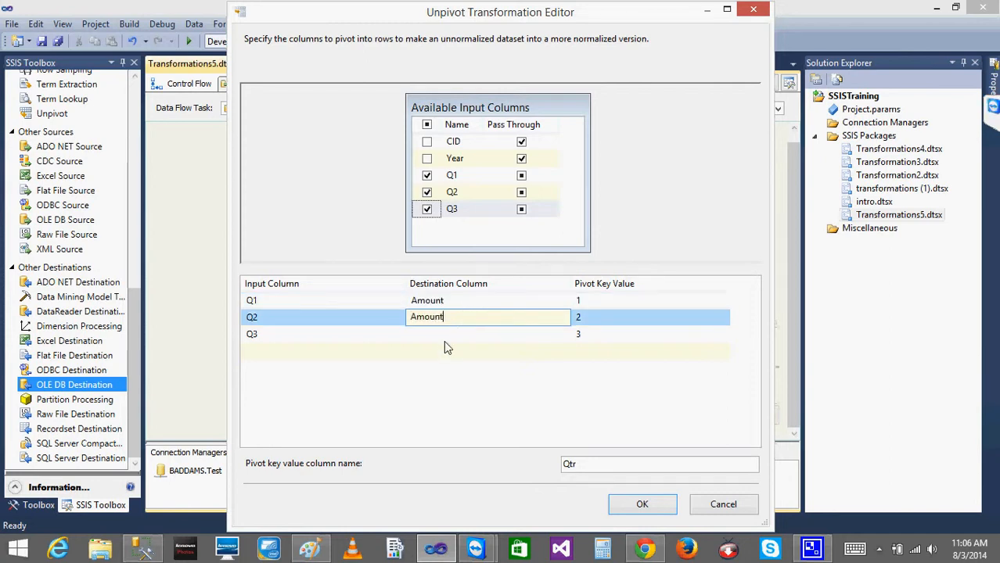
{"action": "left_click", "coordinate": [443, 341]}
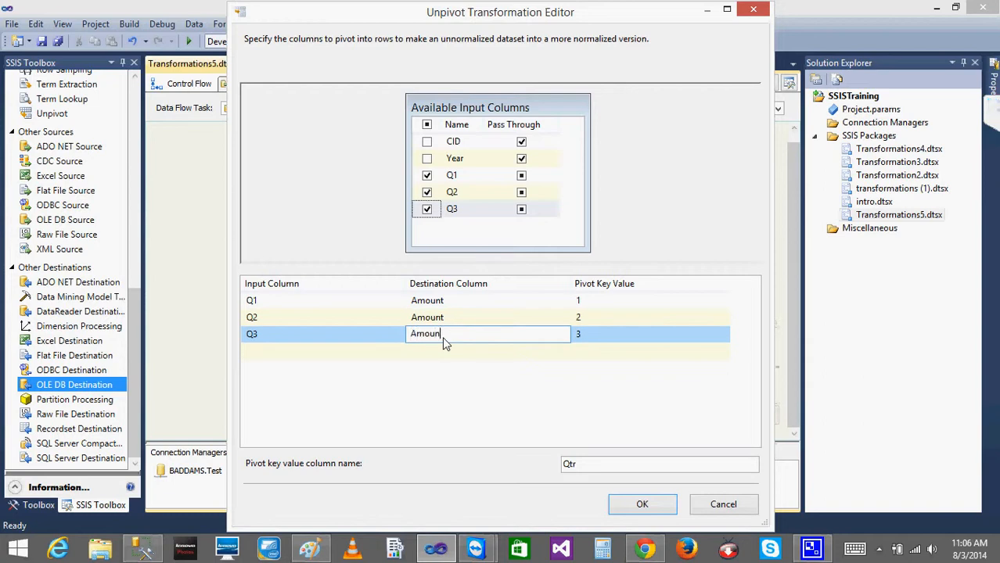
{"action": "left_click", "coordinate": [642, 506]}
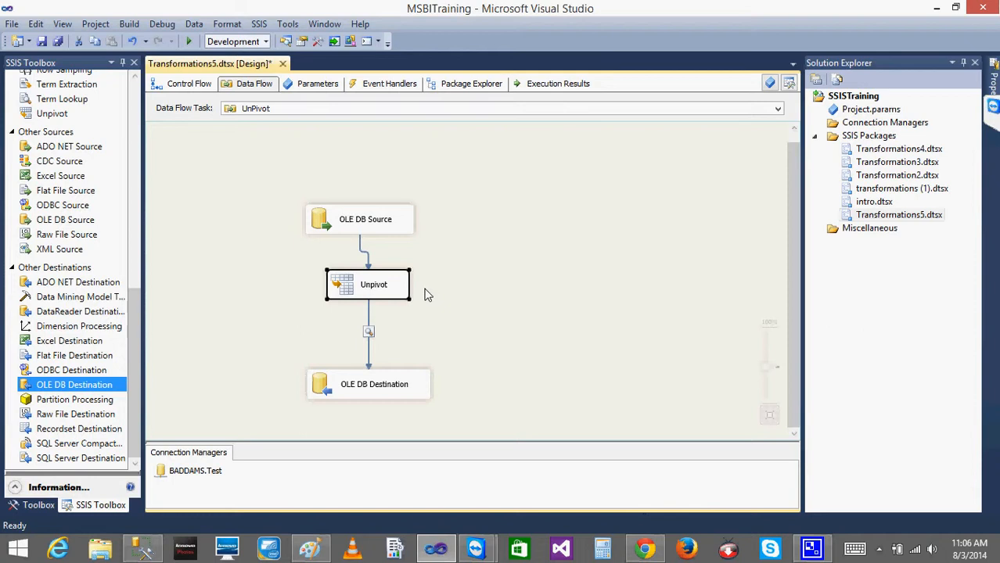
Step: Reopen the Unpivot transformation and review the Q1 destination column and the pivot key value column name
{"action": "double_click", "coordinate": [377, 287]}
{"action": "left_click", "coordinate": [458, 301]}
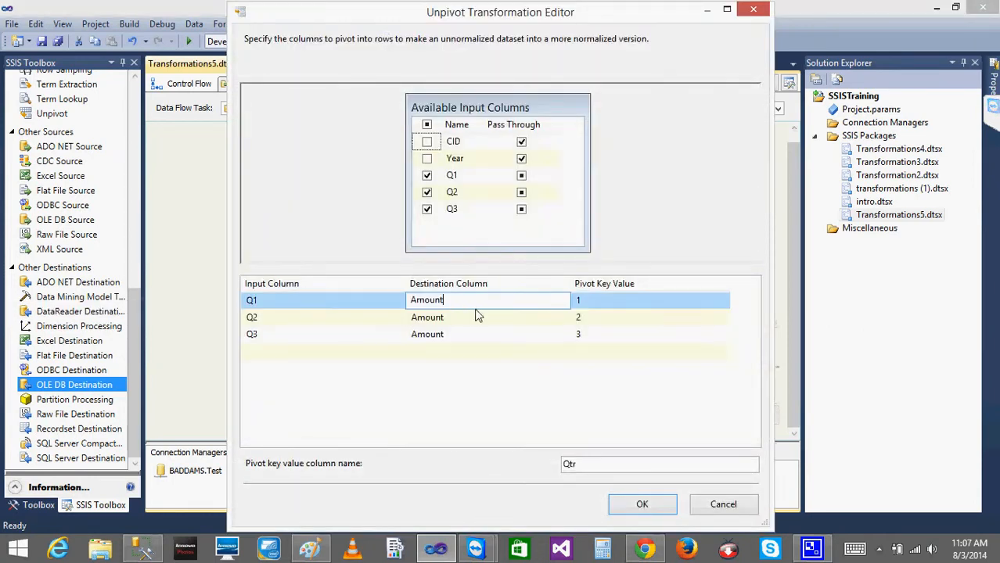
{"action": "left_click", "coordinate": [591, 469]}
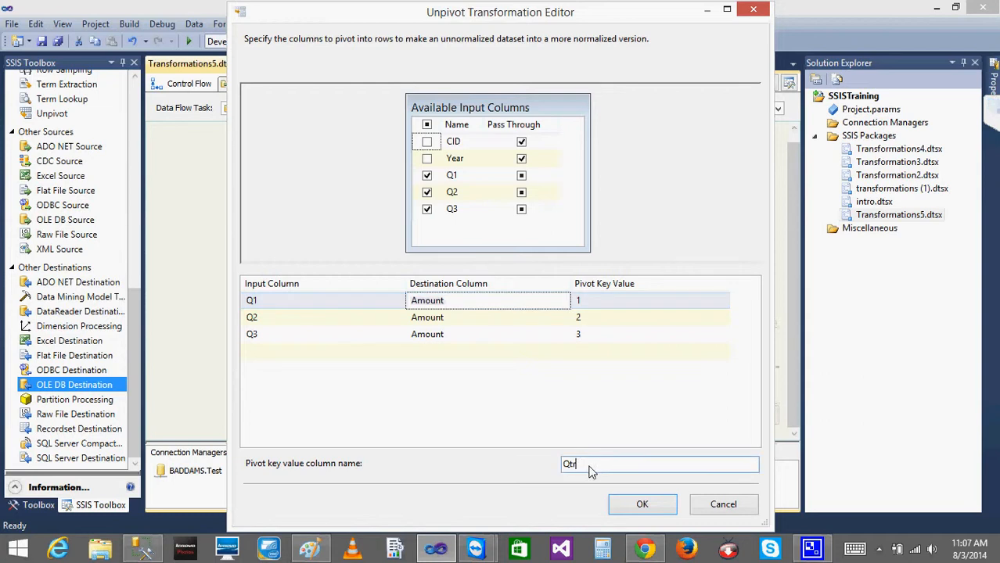
Step: Review the pivot key value for Q1, dismiss the Unpivot editor without saving and return to the package's control flow
{"action": "left_click", "coordinate": [593, 301]}
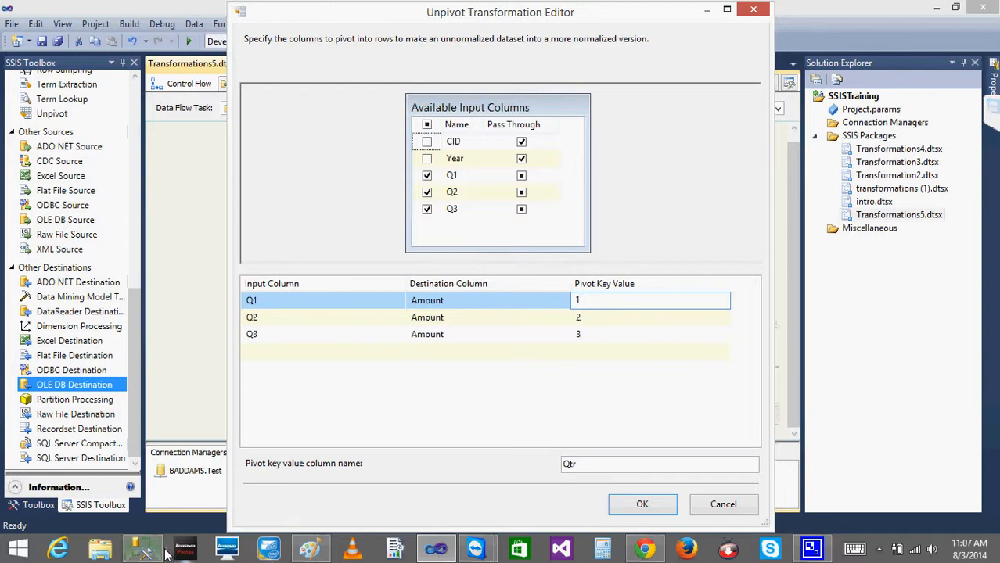
{"action": "left_click", "coordinate": [711, 507]}
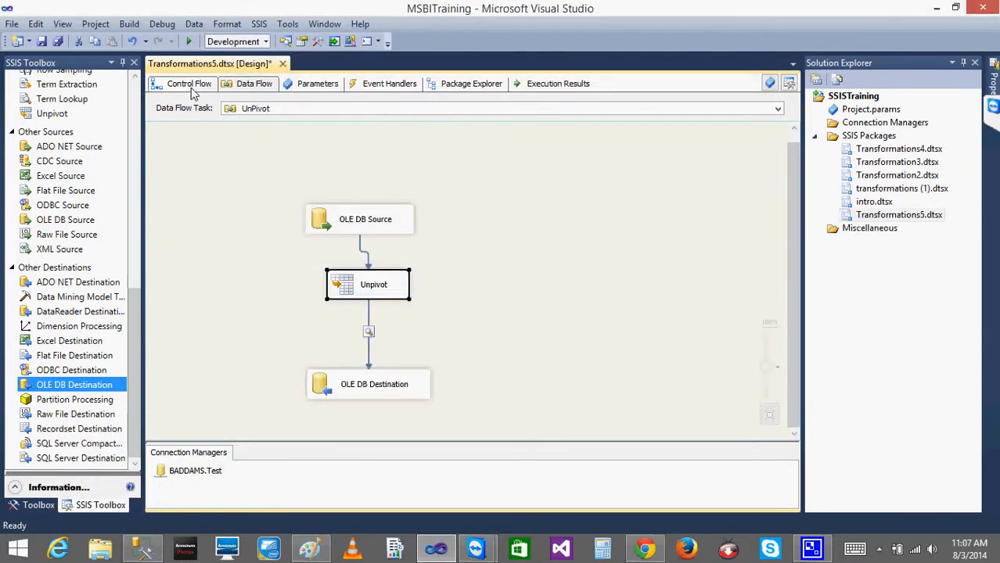
{"action": "left_click", "coordinate": [189, 84]}
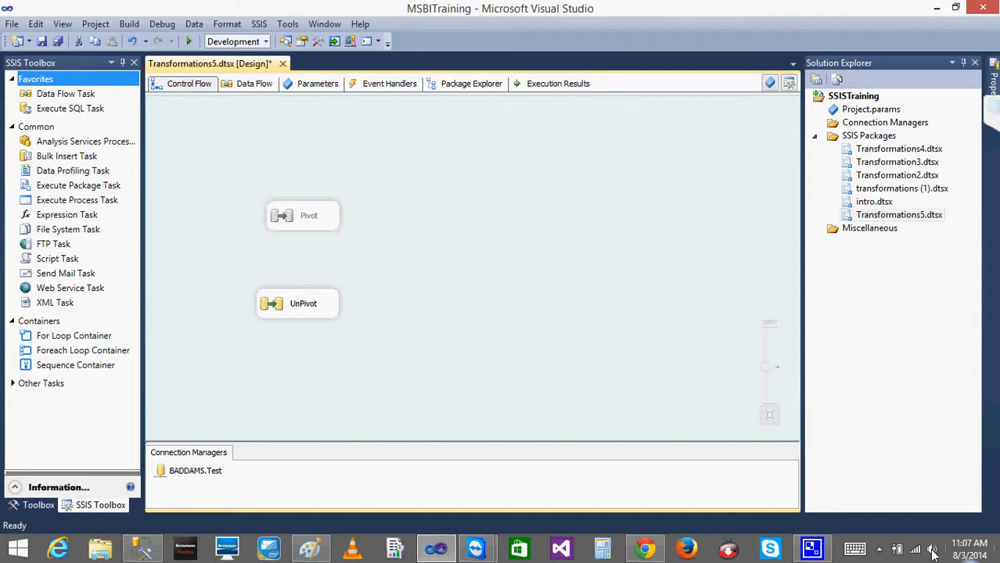
Step: In Paint, handwrite the headers Cid, Year, Month and Amount, with 101 in five rows under Cid and continuation dots below
{"action": "left_click", "coordinate": [313, 552]}
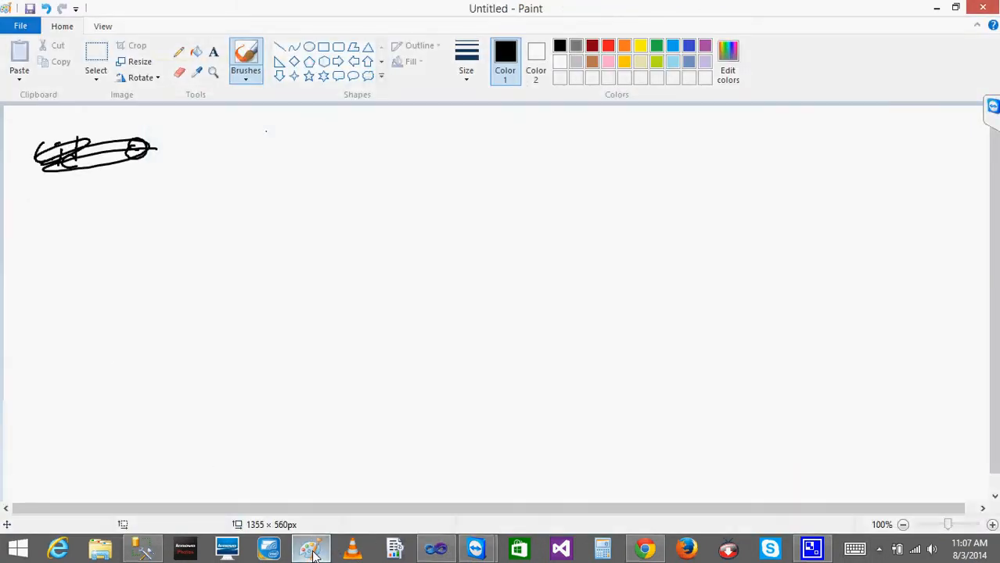
{"action": "left_click_drag", "start_coordinate": [41, 205], "coordinate": [32, 216]}
{"action": "mouse_move", "coordinate": [57, 207]}
{"action": "left_mouse_down"}
{"action": "mouse_move", "coordinate": [57, 218]}
{"action": "mouse_move", "coordinate": [49, 205]}
{"action": "left_mouse_up"}
{"action": "mouse_move", "coordinate": [79, 190]}
{"action": "left_mouse_down"}
{"action": "mouse_move", "coordinate": [72, 213]}
{"action": "mouse_move", "coordinate": [133, 211]}
{"action": "left_mouse_up"}
{"action": "mouse_move", "coordinate": [141, 197]}
{"action": "left_mouse_down"}
{"action": "mouse_move", "coordinate": [127, 221]}
{"action": "mouse_move", "coordinate": [221, 200]}
{"action": "mouse_move", "coordinate": [247, 212]}
{"action": "mouse_move", "coordinate": [317, 196]}
{"action": "mouse_move", "coordinate": [362, 202]}
{"action": "left_mouse_up"}
{"action": "mouse_move", "coordinate": [38, 239]}
{"action": "left_mouse_down"}
{"action": "mouse_move", "coordinate": [54, 272]}
{"action": "mouse_move", "coordinate": [76, 274]}
{"action": "mouse_move", "coordinate": [69, 290]}
{"action": "left_mouse_up"}
{"action": "mouse_move", "coordinate": [45, 334]}
{"action": "left_mouse_down"}
{"action": "mouse_move", "coordinate": [59, 330]}
{"action": "mouse_move", "coordinate": [40, 374]}
{"action": "mouse_move", "coordinate": [77, 377]}
{"action": "left_mouse_up"}
{"action": "left_click_drag", "start_coordinate": [169, 370], "coordinate": [176, 366]}
{"action": "left_click_drag", "start_coordinate": [182, 389], "coordinate": [187, 400]}
{"action": "left_click", "coordinate": [192, 423]}
{"action": "left_click_drag", "start_coordinate": [208, 452], "coordinate": [213, 470]}
Step: Write 2010 under the Year header for each of the five 101 rows
{"action": "left_click_drag", "start_coordinate": [108, 235], "coordinate": [119, 245]}
{"action": "left_click_drag", "start_coordinate": [125, 241], "coordinate": [134, 239]}
{"action": "mouse_move", "coordinate": [145, 234]}
{"action": "left_mouse_down"}
{"action": "mouse_move", "coordinate": [144, 247]}
{"action": "mouse_move", "coordinate": [161, 240]}
{"action": "left_mouse_up"}
{"action": "left_click_drag", "start_coordinate": [118, 266], "coordinate": [137, 271]}
{"action": "mouse_move", "coordinate": [146, 265]}
{"action": "left_mouse_down"}
{"action": "mouse_move", "coordinate": [141, 276]}
{"action": "mouse_move", "coordinate": [159, 273]}
{"action": "left_mouse_up"}
{"action": "mouse_move", "coordinate": [114, 294]}
{"action": "left_mouse_down"}
{"action": "mouse_move", "coordinate": [122, 289]}
{"action": "mouse_move", "coordinate": [122, 303]}
{"action": "left_mouse_up"}
{"action": "left_click_drag", "start_coordinate": [132, 297], "coordinate": [148, 302]}
{"action": "left_click_drag", "start_coordinate": [157, 296], "coordinate": [164, 297]}
{"action": "left_click_drag", "start_coordinate": [113, 319], "coordinate": [125, 332]}
{"action": "left_click_drag", "start_coordinate": [131, 322], "coordinate": [148, 329]}
{"action": "left_click_drag", "start_coordinate": [159, 320], "coordinate": [166, 320]}
{"action": "left_click_drag", "start_coordinate": [110, 351], "coordinate": [124, 365]}
{"action": "left_click_drag", "start_coordinate": [137, 349], "coordinate": [147, 359]}
{"action": "left_click_drag", "start_coordinate": [156, 351], "coordinate": [172, 342]}
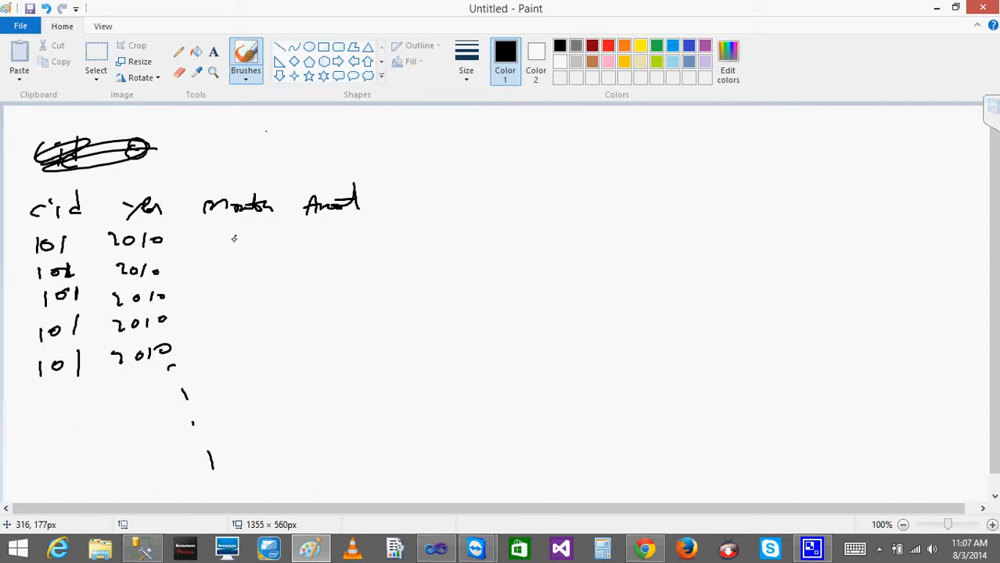
Step: Fill the Month column from 1 down to 12 and complete the final row with Cid 101 and Year 2010
{"action": "mouse_move", "coordinate": [203, 266]}
{"action": "left_mouse_down"}
{"action": "mouse_move", "coordinate": [220, 278]}
{"action": "mouse_move", "coordinate": [224, 326]}
{"action": "left_mouse_up"}
{"action": "left_click_drag", "start_coordinate": [227, 334], "coordinate": [227, 357]}
{"action": "mouse_move", "coordinate": [229, 338]}
{"action": "left_mouse_down"}
{"action": "mouse_move", "coordinate": [240, 336]}
{"action": "mouse_move", "coordinate": [227, 379]}
{"action": "left_mouse_up"}
{"action": "left_click_drag", "start_coordinate": [232, 392], "coordinate": [230, 410]}
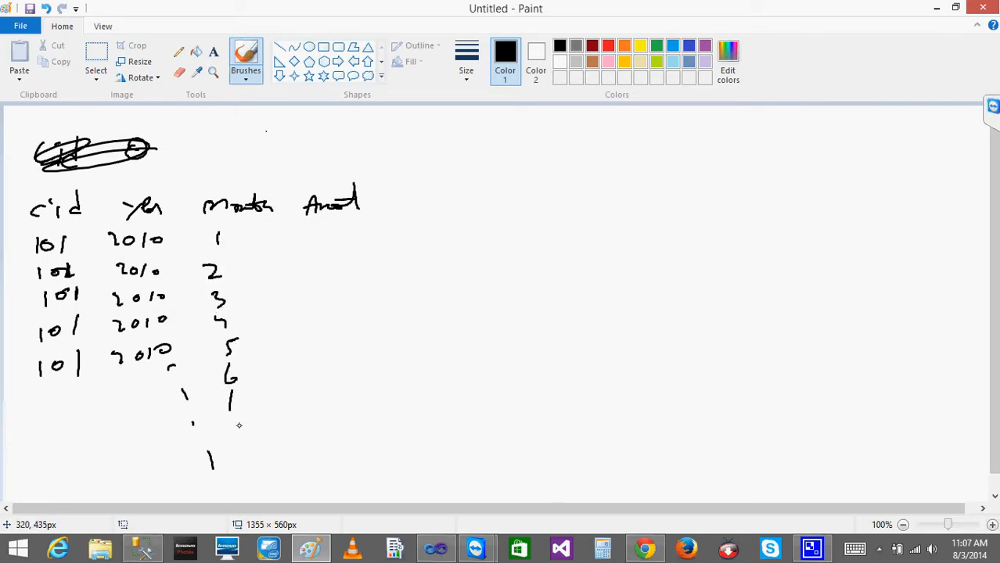
{"action": "left_click_drag", "start_coordinate": [224, 458], "coordinate": [250, 449]}
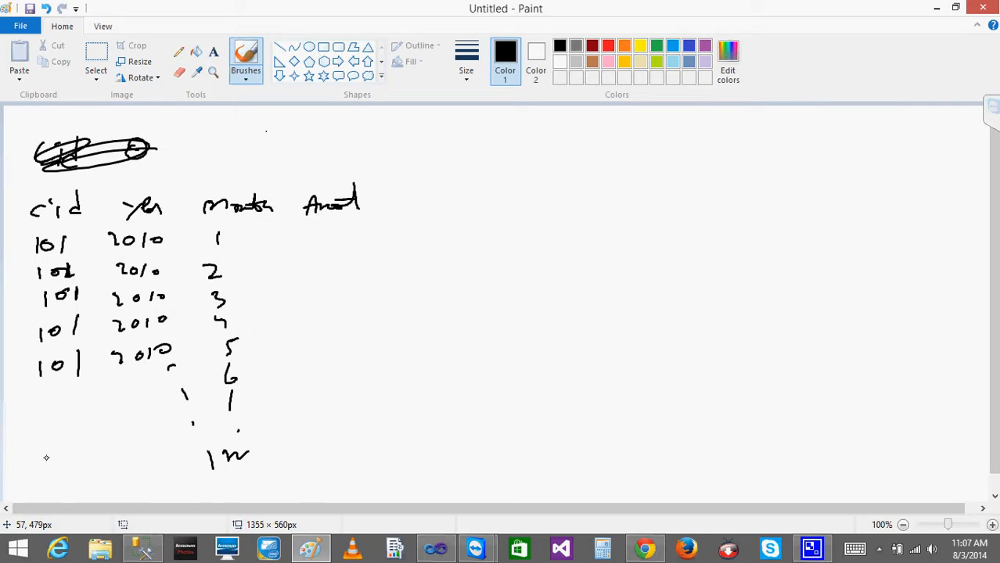
{"action": "left_click_drag", "start_coordinate": [64, 460], "coordinate": [83, 470]}
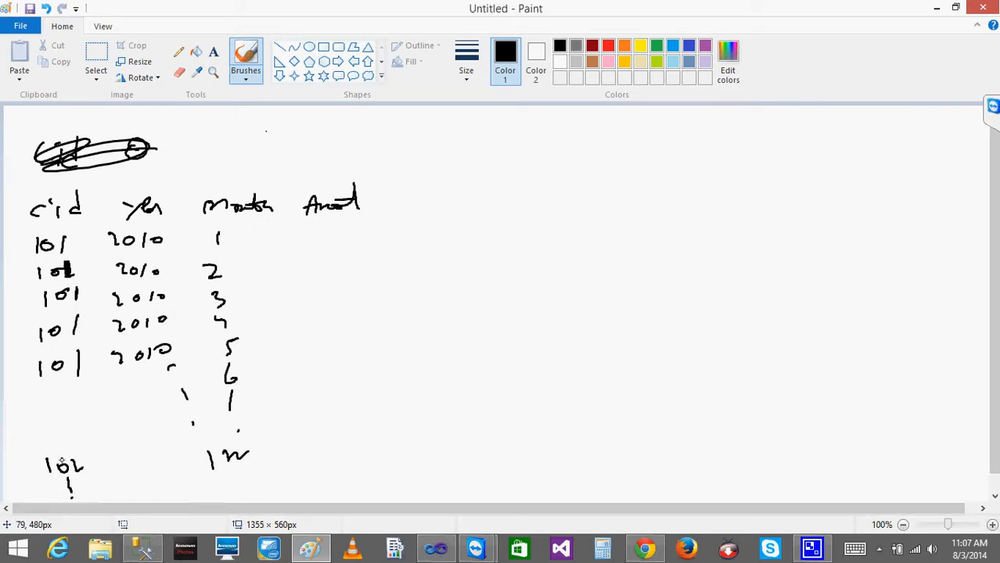
{"action": "mouse_move", "coordinate": [80, 472]}
{"action": "left_mouse_down"}
{"action": "mouse_move", "coordinate": [81, 462]}
{"action": "mouse_move", "coordinate": [149, 476]}
{"action": "left_mouse_up"}
{"action": "left_click_drag", "start_coordinate": [157, 464], "coordinate": [155, 474]}
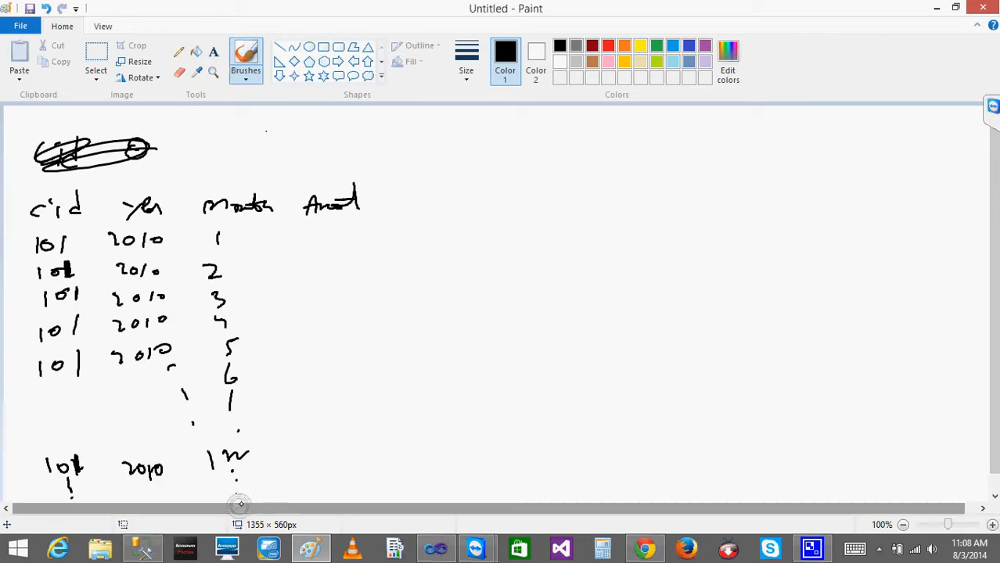
Step: Draw a dividing line beside the table and write the pivoted headers Cid, Yr, Jan, Feb, March, dots and Dec
{"action": "mouse_move", "coordinate": [386, 169]}
{"action": "left_mouse_down"}
{"action": "mouse_move", "coordinate": [420, 419]}
{"action": "mouse_move", "coordinate": [454, 501]}
{"action": "left_mouse_up"}
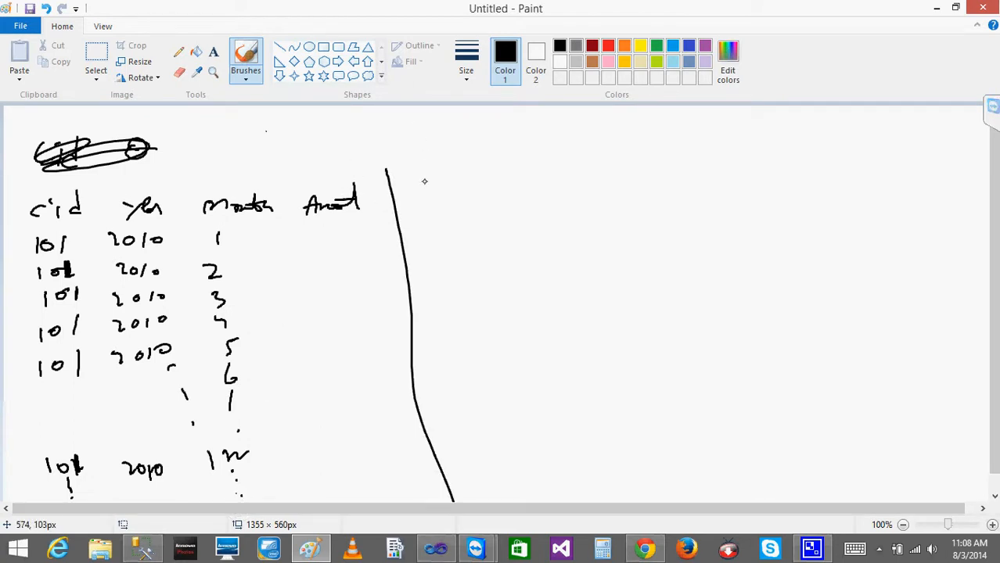
{"action": "mouse_move", "coordinate": [426, 188]}
{"action": "left_mouse_down"}
{"action": "mouse_move", "coordinate": [416, 196]}
{"action": "mouse_move", "coordinate": [427, 205]}
{"action": "left_mouse_up"}
{"action": "mouse_move", "coordinate": [435, 191]}
{"action": "left_mouse_down"}
{"action": "mouse_move", "coordinate": [436, 205]}
{"action": "mouse_move", "coordinate": [455, 207]}
{"action": "left_mouse_up"}
{"action": "mouse_move", "coordinate": [453, 194]}
{"action": "left_mouse_down"}
{"action": "mouse_move", "coordinate": [442, 197]}
{"action": "mouse_move", "coordinate": [454, 205]}
{"action": "mouse_move", "coordinate": [504, 197]}
{"action": "left_mouse_up"}
{"action": "left_click_drag", "start_coordinate": [513, 185], "coordinate": [500, 210]}
{"action": "mouse_move", "coordinate": [510, 199]}
{"action": "left_mouse_down"}
{"action": "mouse_move", "coordinate": [557, 212]}
{"action": "mouse_move", "coordinate": [569, 198]}
{"action": "mouse_move", "coordinate": [618, 205]}
{"action": "left_mouse_up"}
{"action": "mouse_move", "coordinate": [615, 198]}
{"action": "left_mouse_down"}
{"action": "mouse_move", "coordinate": [709, 205]}
{"action": "mouse_move", "coordinate": [717, 192]}
{"action": "left_mouse_up"}
{"action": "left_click", "coordinate": [746, 205]}
{"action": "left_click", "coordinate": [766, 203]}
{"action": "left_click", "coordinate": [781, 204]}
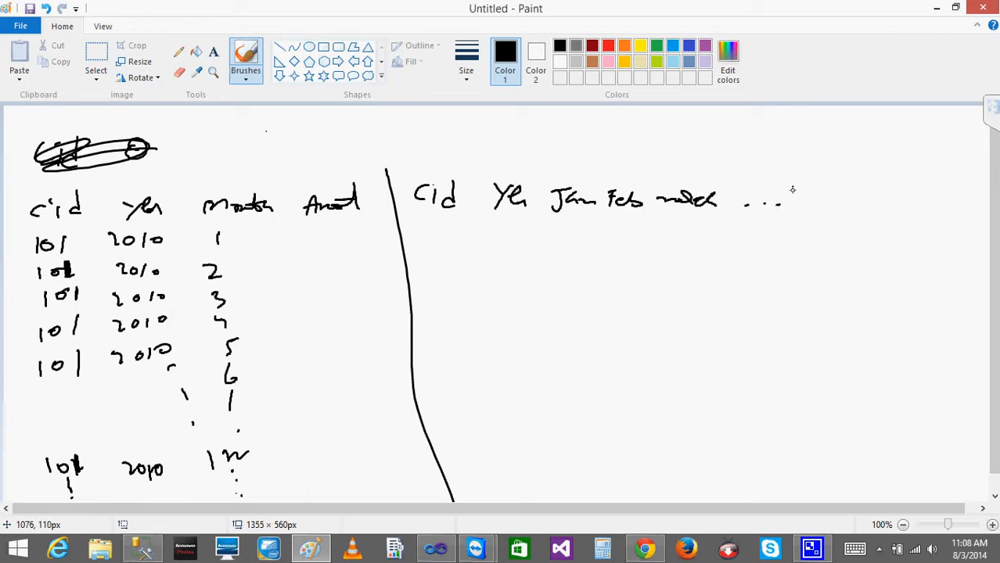
{"action": "mouse_move", "coordinate": [795, 191]}
{"action": "left_mouse_down"}
{"action": "mouse_move", "coordinate": [794, 208]}
{"action": "mouse_move", "coordinate": [824, 205]}
{"action": "left_mouse_up"}
{"action": "left_click_drag", "start_coordinate": [829, 201], "coordinate": [840, 206]}
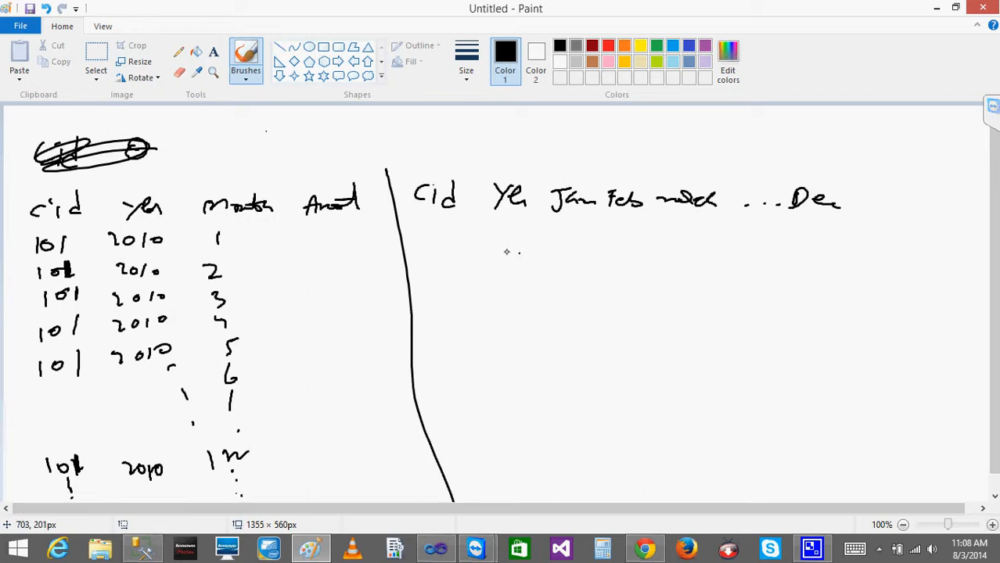
Step: Fill the Amount column with 6, 8, 12, 15, 20, 25 and 30
{"action": "left_click_drag", "start_coordinate": [318, 227], "coordinate": [320, 271]}
{"action": "mouse_move", "coordinate": [316, 281]}
{"action": "left_mouse_down"}
{"action": "mouse_move", "coordinate": [318, 296]}
{"action": "mouse_move", "coordinate": [343, 297]}
{"action": "mouse_move", "coordinate": [324, 321]}
{"action": "left_mouse_up"}
{"action": "mouse_move", "coordinate": [330, 304]}
{"action": "left_mouse_down"}
{"action": "mouse_move", "coordinate": [327, 323]}
{"action": "mouse_move", "coordinate": [342, 301]}
{"action": "mouse_move", "coordinate": [336, 339]}
{"action": "left_mouse_up"}
{"action": "left_click_drag", "start_coordinate": [343, 330], "coordinate": [335, 366]}
{"action": "mouse_move", "coordinate": [343, 349]}
{"action": "left_mouse_down"}
{"action": "mouse_move", "coordinate": [356, 349]}
{"action": "mouse_move", "coordinate": [334, 386]}
{"action": "left_mouse_up"}
{"action": "mouse_move", "coordinate": [350, 371]}
{"action": "left_mouse_down"}
{"action": "mouse_move", "coordinate": [354, 385]}
{"action": "mouse_move", "coordinate": [349, 372]}
{"action": "left_mouse_up"}
Step: Write the pivoted row 101, 2010, 6, 8 and 12 under its headers, with continuation marks toward Dec
{"action": "left_click_drag", "start_coordinate": [423, 225], "coordinate": [422, 249]}
{"action": "mouse_move", "coordinate": [435, 228]}
{"action": "left_mouse_down"}
{"action": "mouse_move", "coordinate": [449, 246]}
{"action": "mouse_move", "coordinate": [492, 244]}
{"action": "left_mouse_up"}
{"action": "left_click_drag", "start_coordinate": [503, 230], "coordinate": [571, 233]}
{"action": "mouse_move", "coordinate": [618, 220]}
{"action": "left_mouse_down"}
{"action": "mouse_move", "coordinate": [622, 240]}
{"action": "mouse_move", "coordinate": [678, 230]}
{"action": "mouse_move", "coordinate": [681, 244]}
{"action": "left_mouse_up"}
{"action": "left_click_drag", "start_coordinate": [688, 232], "coordinate": [721, 242]}
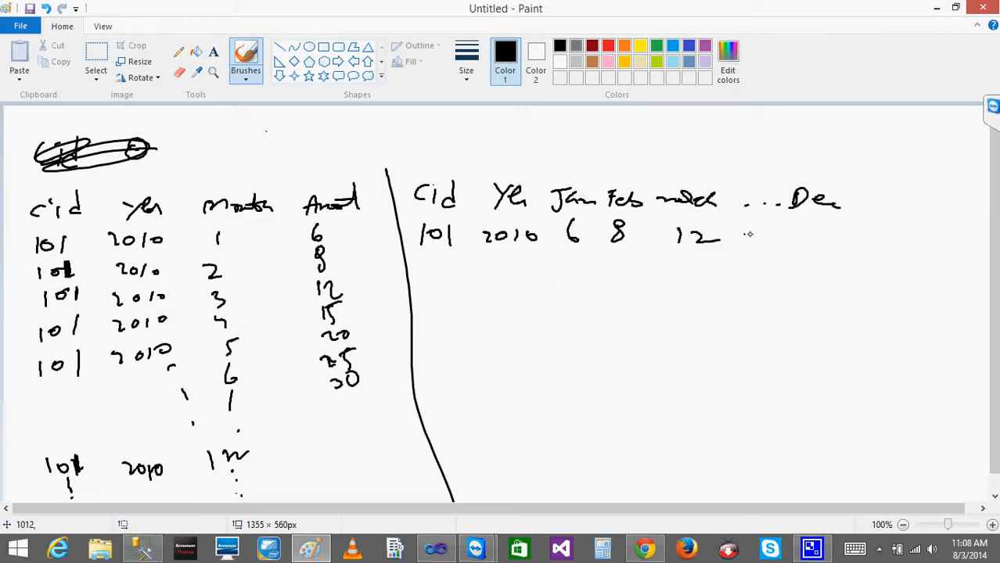
{"action": "left_click_drag", "start_coordinate": [783, 237], "coordinate": [803, 236]}
{"action": "left_click", "coordinate": [815, 237]}
{"action": "left_click", "coordinate": [839, 237]}
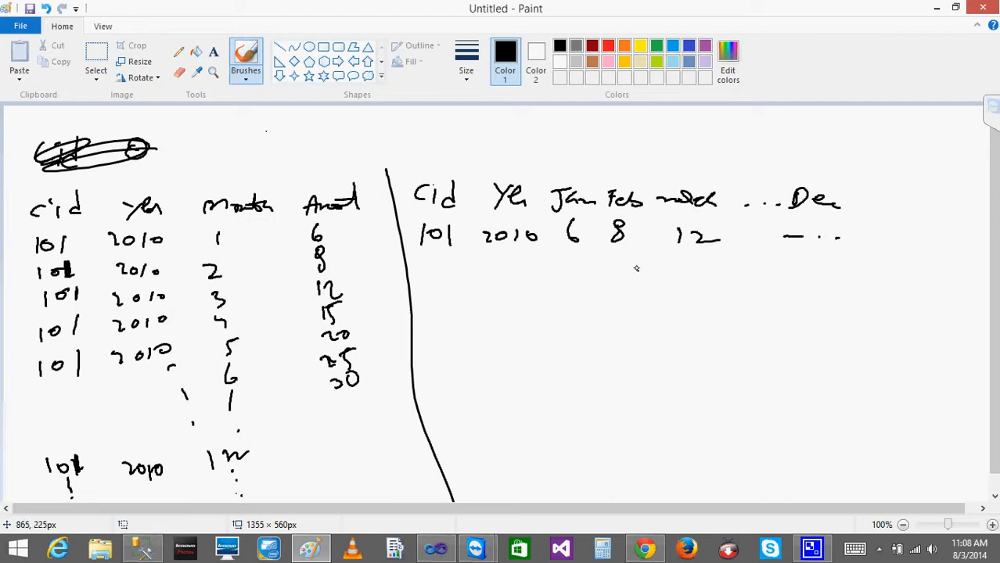
Step: Circle the whole pivoted table and the Month values in the source table, and mark the lower months
{"action": "mouse_move", "coordinate": [574, 157]}
{"action": "left_mouse_down"}
{"action": "mouse_move", "coordinate": [414, 166]}
{"action": "mouse_move", "coordinate": [521, 283]}
{"action": "mouse_move", "coordinate": [831, 266]}
{"action": "mouse_move", "coordinate": [734, 139]}
{"action": "mouse_move", "coordinate": [552, 156]}
{"action": "left_mouse_up"}
{"action": "mouse_move", "coordinate": [217, 219]}
{"action": "left_mouse_down"}
{"action": "mouse_move", "coordinate": [199, 329]}
{"action": "mouse_move", "coordinate": [247, 402]}
{"action": "mouse_move", "coordinate": [252, 235]}
{"action": "mouse_move", "coordinate": [191, 227]}
{"action": "left_mouse_up"}
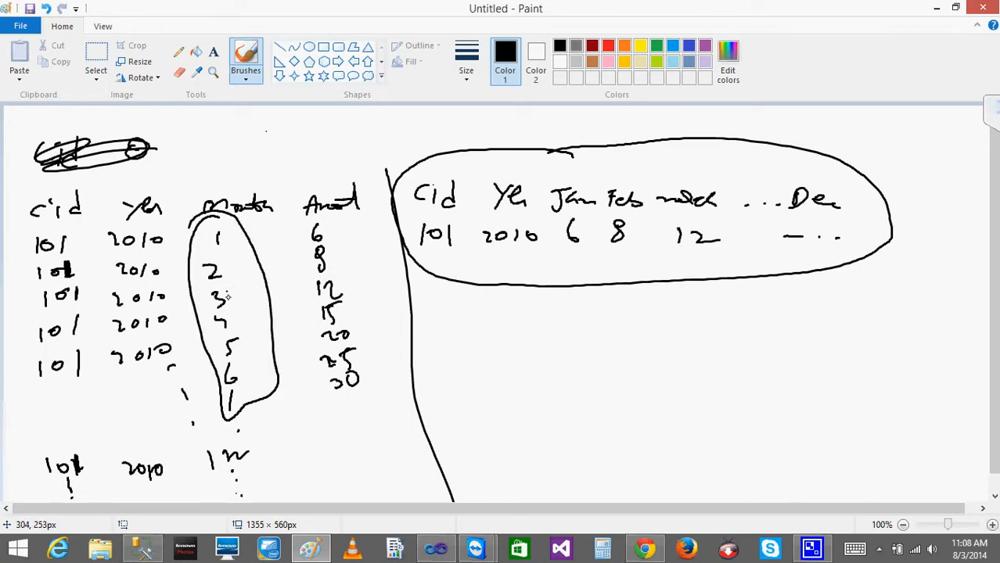
{"action": "left_click_drag", "start_coordinate": [221, 384], "coordinate": [239, 443]}
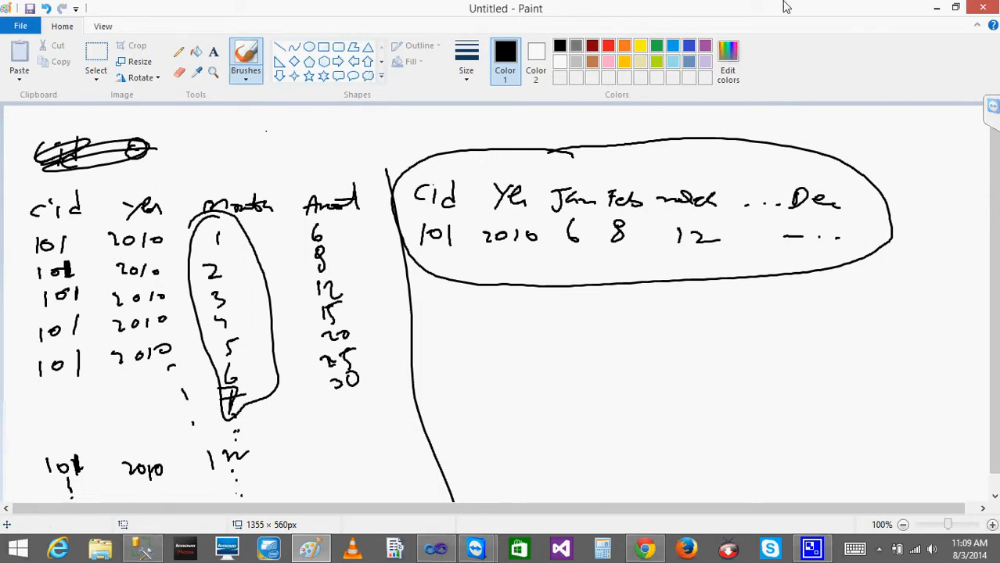
Step: Return to Visual Studio, disable the UnPivot data flow task and move it above the Pivot task
{"action": "left_click", "coordinate": [938, 7]}
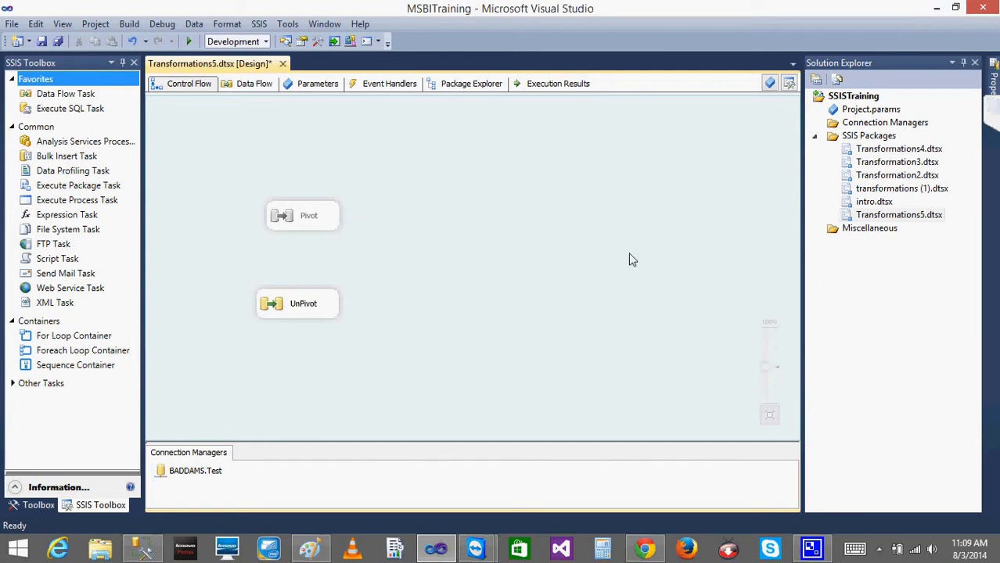
{"action": "right_click", "coordinate": [295, 307]}
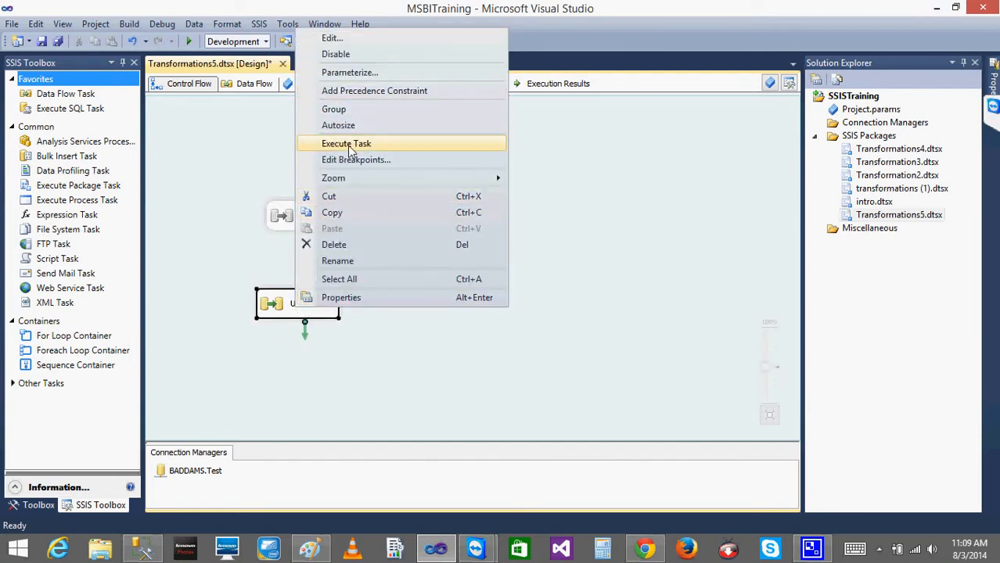
{"action": "left_click", "coordinate": [337, 54]}
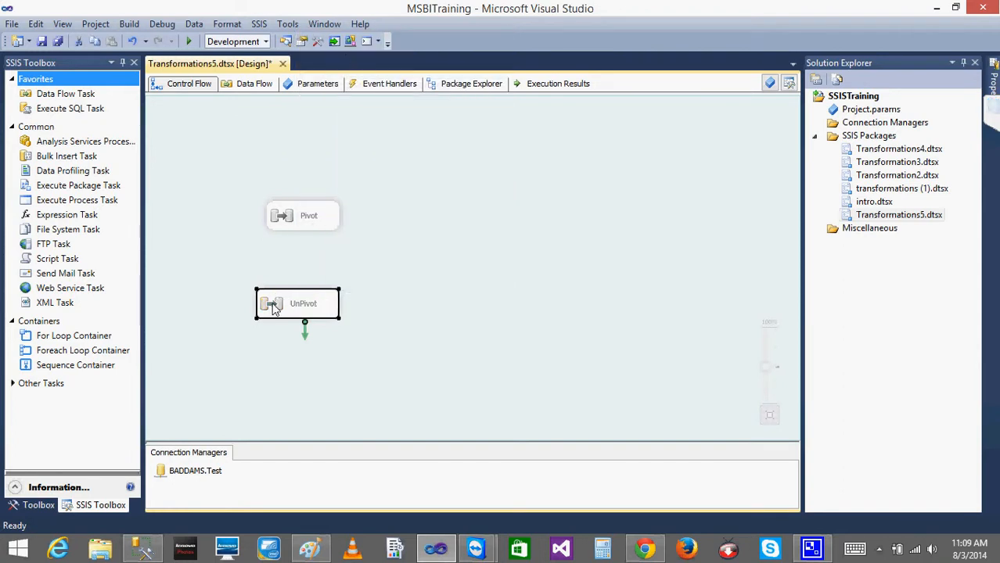
{"action": "left_click_drag", "start_coordinate": [269, 307], "coordinate": [235, 165]}
{"action": "left_click", "coordinate": [372, 268]}
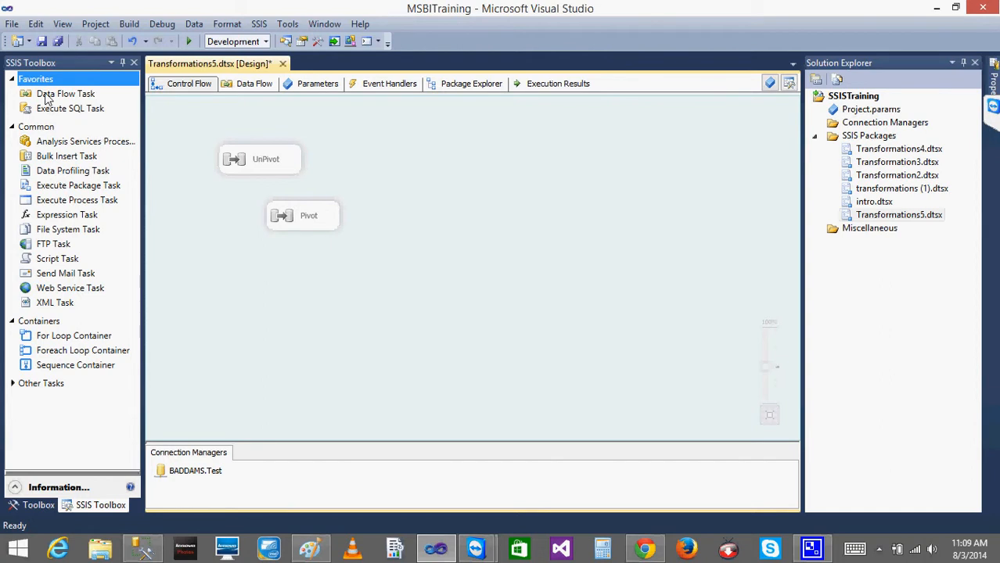
Step: Add a new Data Flow Task to the control flow beside the disabled tasks and open its data flow
{"action": "left_click_drag", "start_coordinate": [46, 96], "coordinate": [450, 180]}
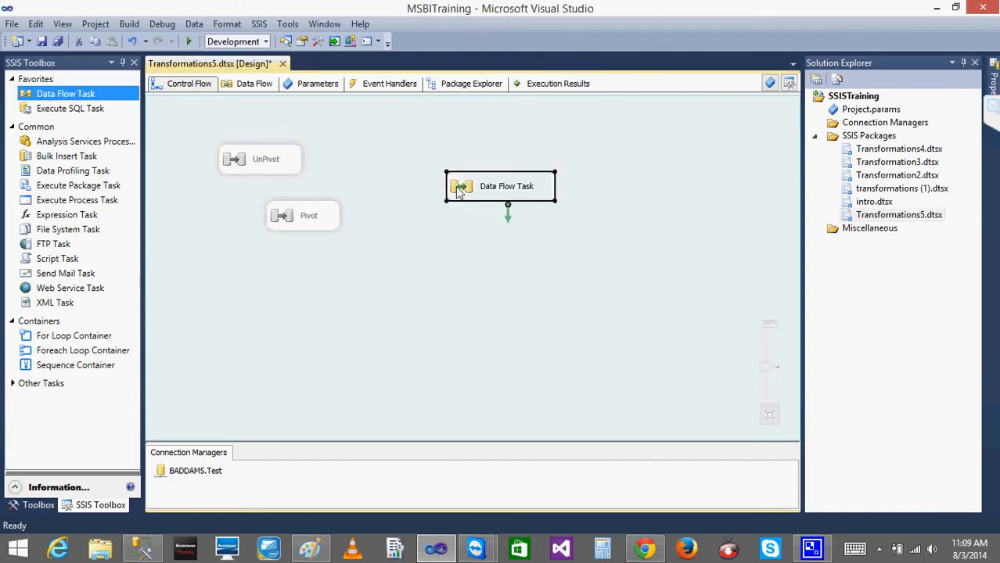
{"action": "double_click", "coordinate": [459, 194]}
{"action": "left_click", "coordinate": [878, 549]}
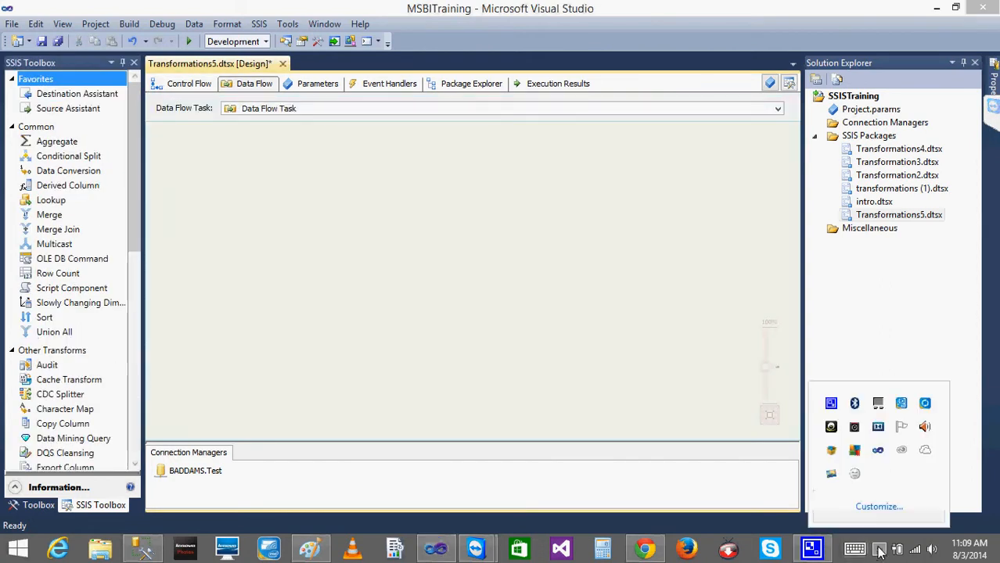